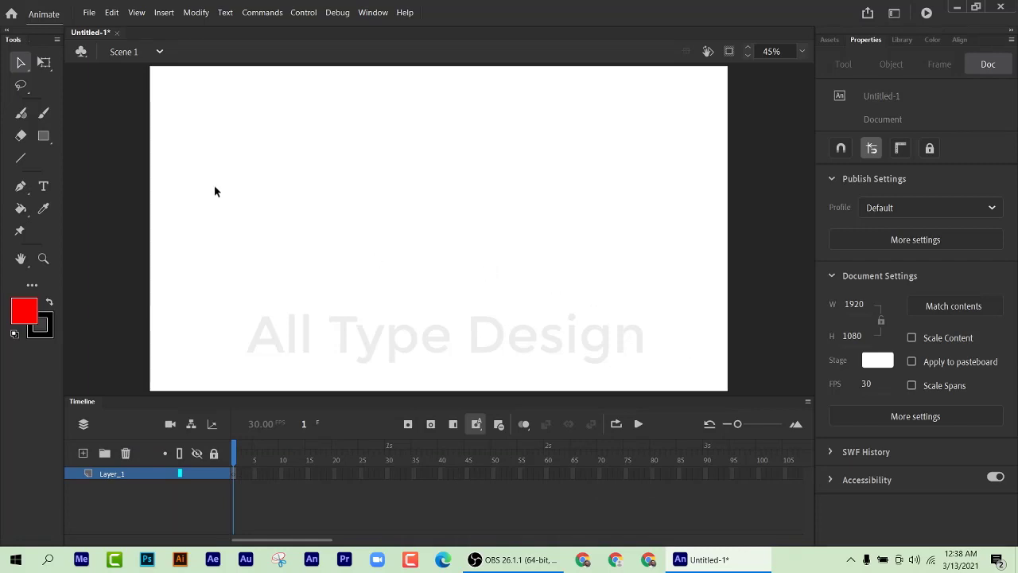
Step: Handwrite the title "1 Point Perspective" across the upper part of the stage in red with the Classic Brush
click(43, 113)
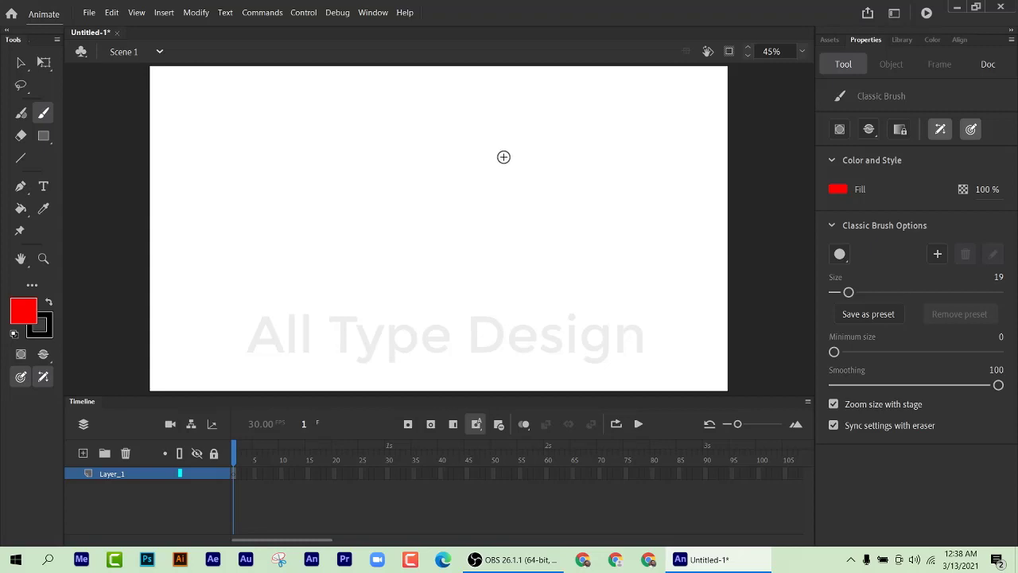
click(176, 84)
mouse_move(176, 84)
mouse_down()
mouse_move(172, 101)
mouse_move(172, 83)
mouse_move(184, 102)
mouse_move(216, 116)
mouse_up()
mouse_move(218, 90)
mouse_down()
mouse_move(219, 103)
mouse_move(256, 102)
mouse_move(291, 121)
mouse_up()
click(281, 96)
mouse_move(296, 113)
mouse_down()
mouse_move(321, 124)
mouse_move(327, 141)
mouse_move(310, 125)
mouse_move(341, 128)
mouse_up()
mouse_move(407, 121)
mouse_down()
mouse_move(435, 154)
mouse_move(444, 143)
mouse_move(440, 157)
mouse_move(443, 148)
mouse_move(471, 154)
mouse_move(468, 167)
mouse_move(487, 171)
mouse_move(507, 153)
mouse_move(493, 168)
mouse_move(522, 165)
mouse_move(547, 179)
mouse_move(552, 167)
mouse_move(564, 192)
mouse_up()
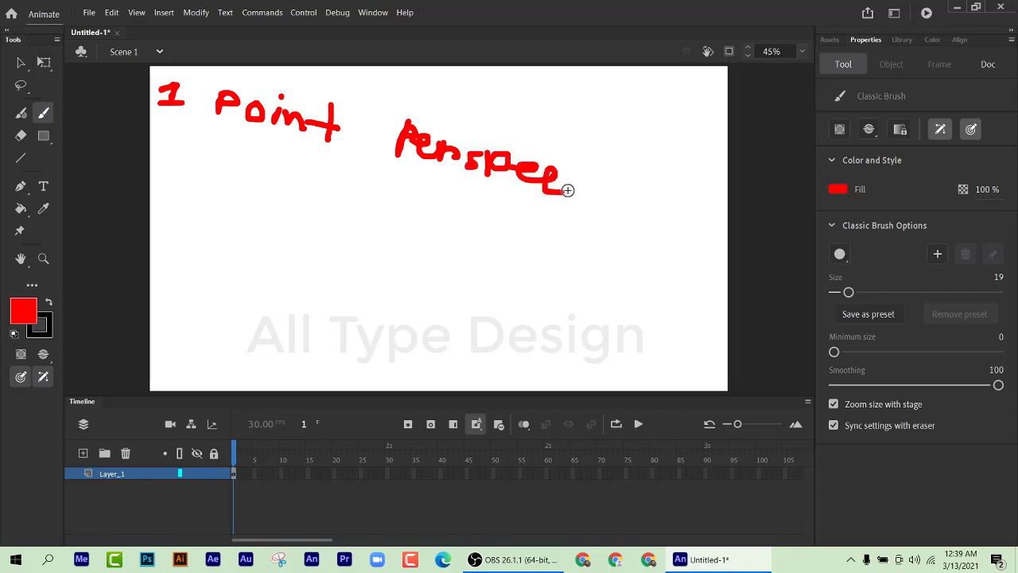
mouse_move(572, 156)
mouse_down()
mouse_move(567, 201)
mouse_move(578, 189)
mouse_move(588, 194)
mouse_move(587, 172)
mouse_move(598, 199)
mouse_move(655, 212)
mouse_up()
click(589, 172)
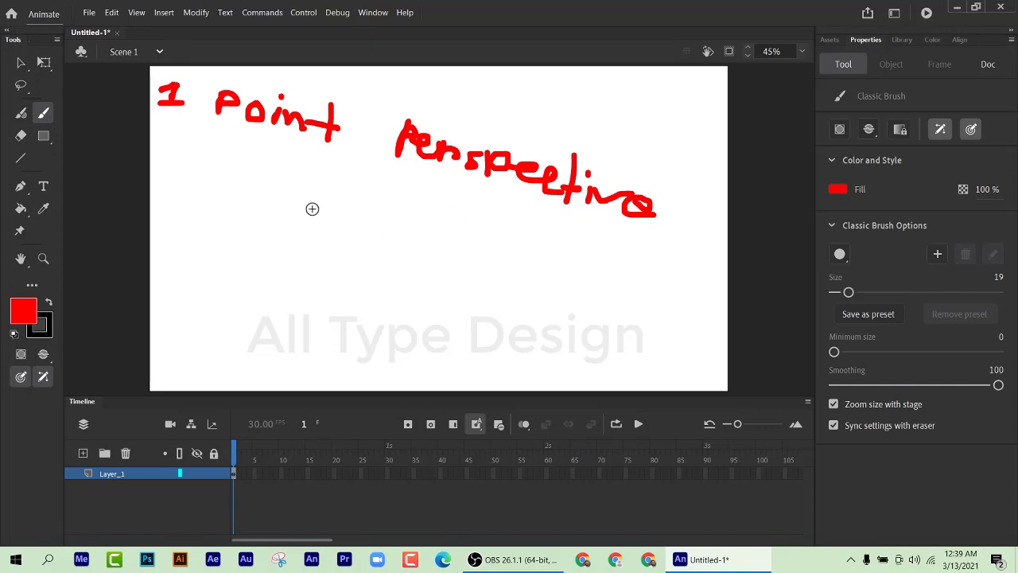
Step: Handwrite the words "Top" and "Middle" beneath each other under the title in red
mouse_move(250, 159)
mouse_down()
mouse_move(200, 154)
mouse_move(200, 188)
mouse_move(234, 198)
mouse_move(242, 176)
mouse_up()
mouse_move(246, 176)
mouse_down()
mouse_move(242, 220)
mouse_move(264, 175)
mouse_move(248, 194)
mouse_up()
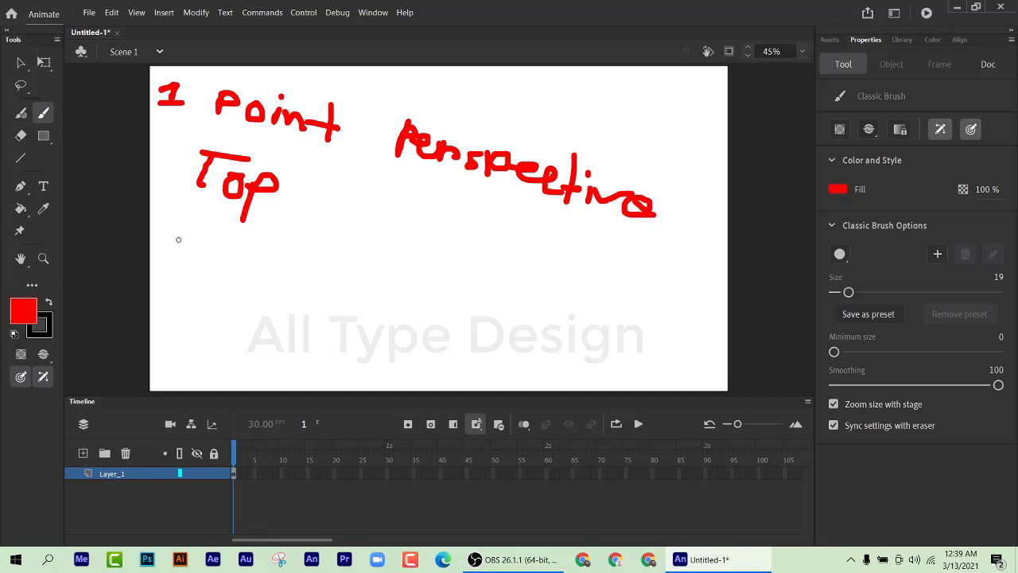
mouse_move(169, 263)
mouse_down()
mouse_move(196, 231)
mouse_move(210, 275)
mouse_move(226, 258)
mouse_move(266, 291)
mouse_move(248, 279)
mouse_up()
click(228, 240)
drag(296, 253, 301, 302)
mouse_move(294, 268)
mouse_down()
mouse_move(277, 280)
mouse_move(320, 296)
mouse_up()
drag(322, 262, 332, 316)
drag(338, 310, 364, 314)
Step: Handwrite "Bottom" under "Middle" and draw a large circle around the three words
mouse_move(169, 294)
mouse_down()
mouse_move(169, 337)
mouse_move(231, 340)
mouse_move(236, 313)
mouse_move(256, 358)
mouse_up()
drag(294, 310, 288, 362)
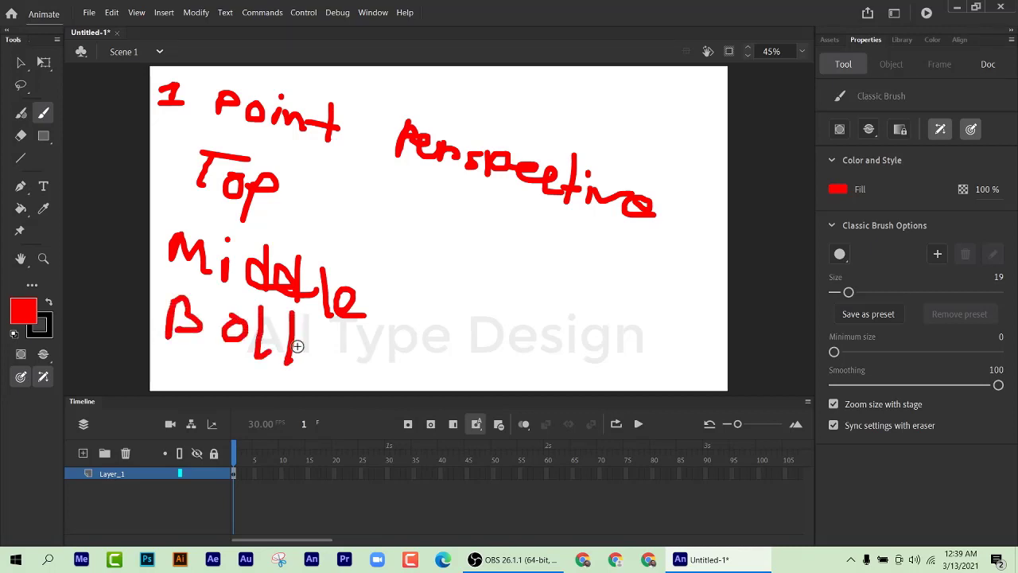
drag(250, 336, 304, 341)
mouse_move(319, 344)
mouse_down()
mouse_move(331, 365)
mouse_move(359, 357)
mouse_move(375, 372)
mouse_up()
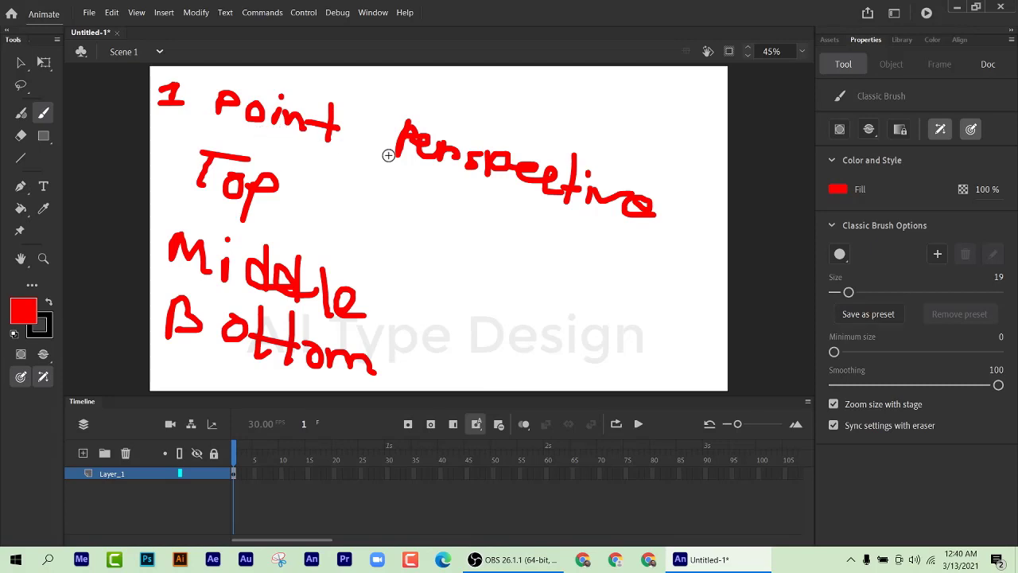
mouse_move(218, 137)
mouse_down()
mouse_move(295, 161)
mouse_move(375, 349)
mouse_move(142, 322)
mouse_move(208, 143)
mouse_move(243, 148)
mouse_up()
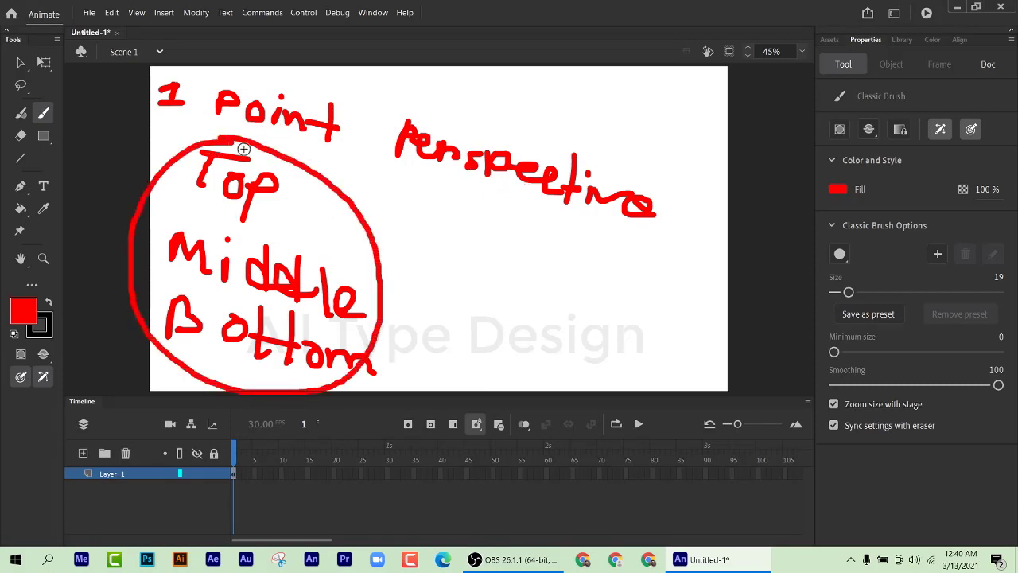
Step: Select all the handwritten notes and delete them from the stage
click(20, 62)
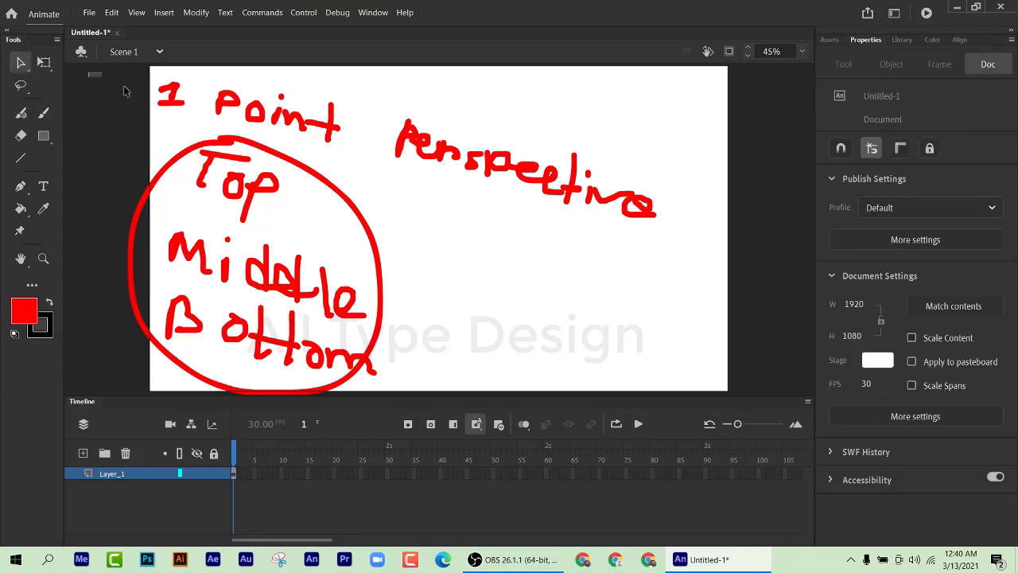
mouse_move(123, 90)
mouse_down()
mouse_move(688, 379)
mouse_move(808, 420)
mouse_up()
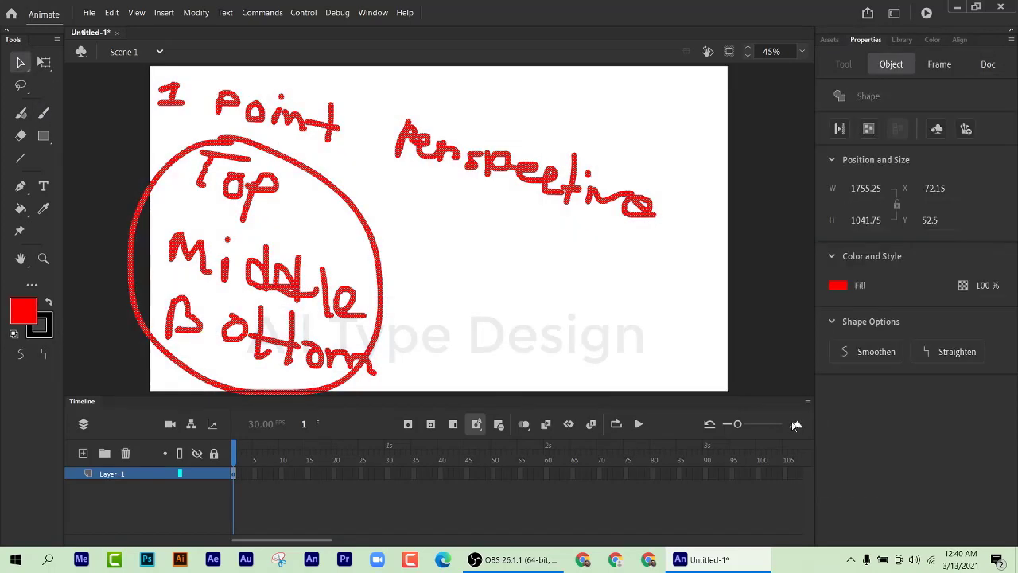
key(Delete)
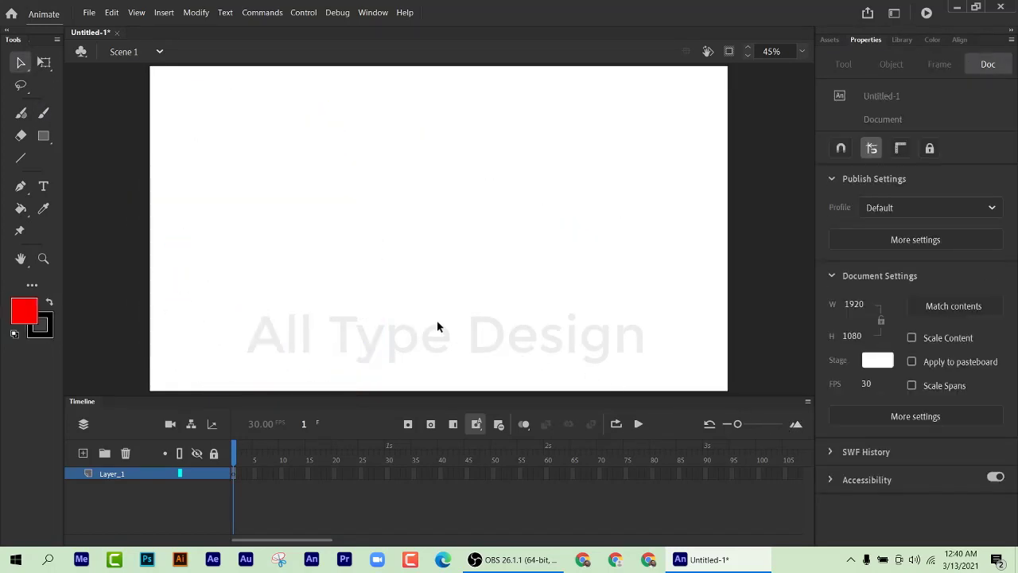
Step: Paint three red dots down the stage's vertical centre, one near the top, one mid-height and one near the bottom, with the Classic Brush
click(43, 116)
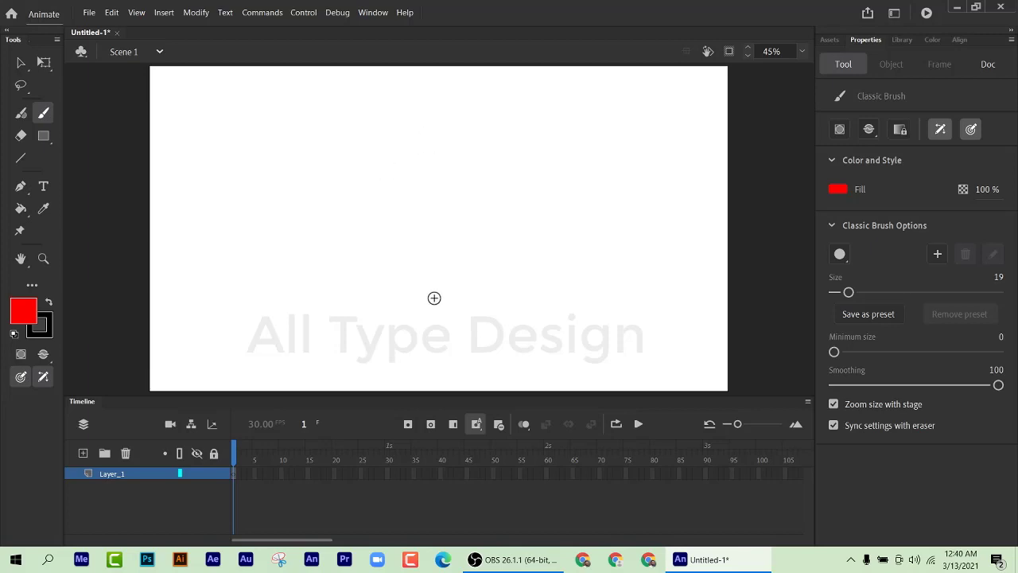
click(432, 130)
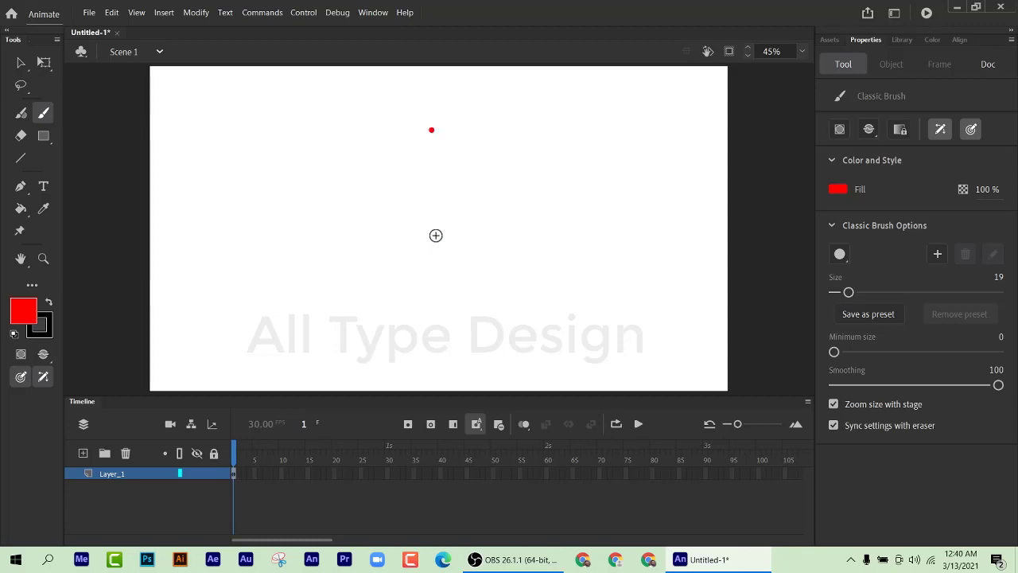
click(432, 244)
click(433, 345)
Step: Draw a thin black horizon line across the full stage width at the height of the upper red dot
click(21, 157)
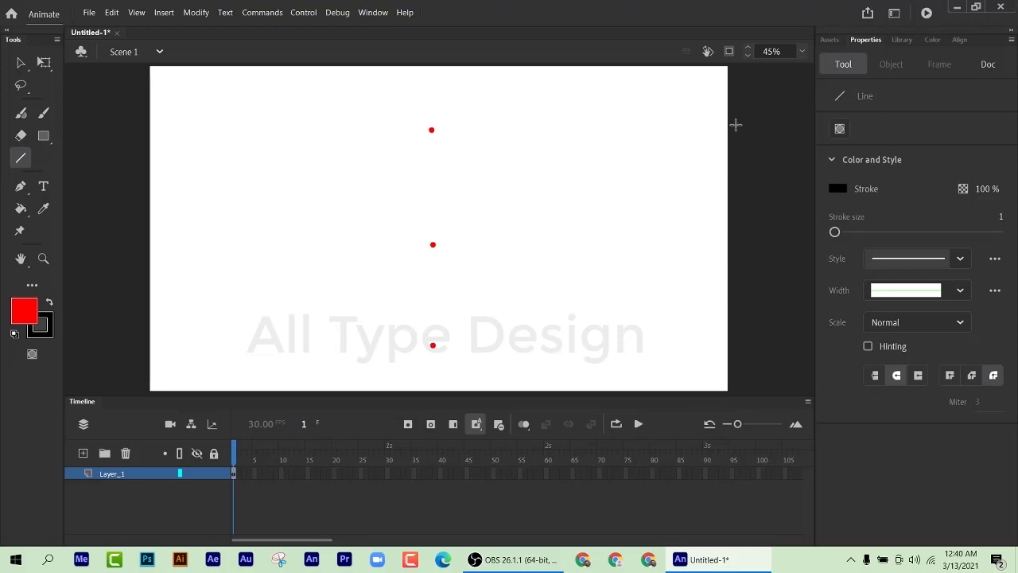
drag(735, 125, 137, 128)
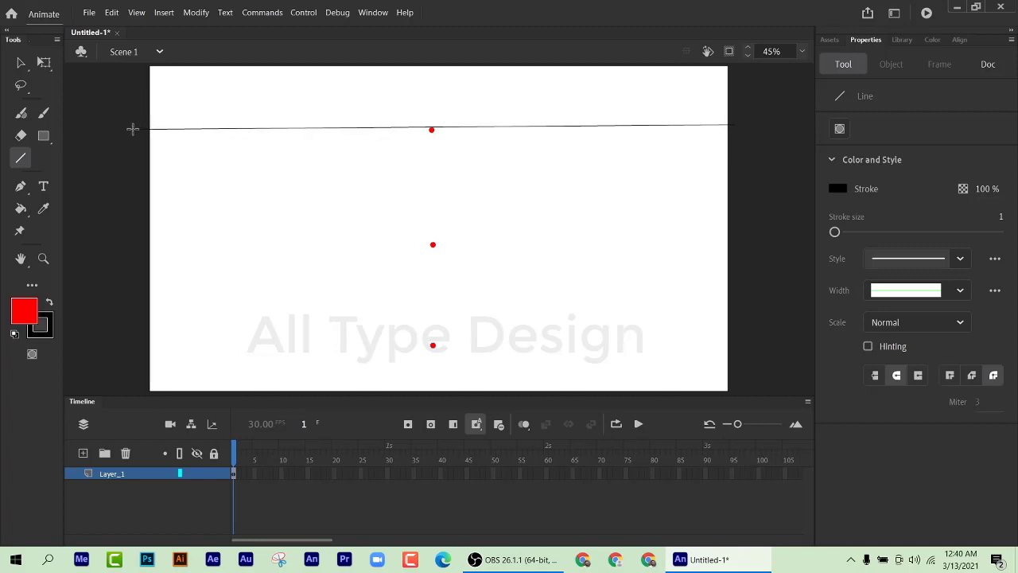
drag(133, 136, 132, 129)
Step: With a size 4 red brush, paint a wavy skyline along the horizon and two diagonal lines from the upper dot to the lower corners
click(43, 116)
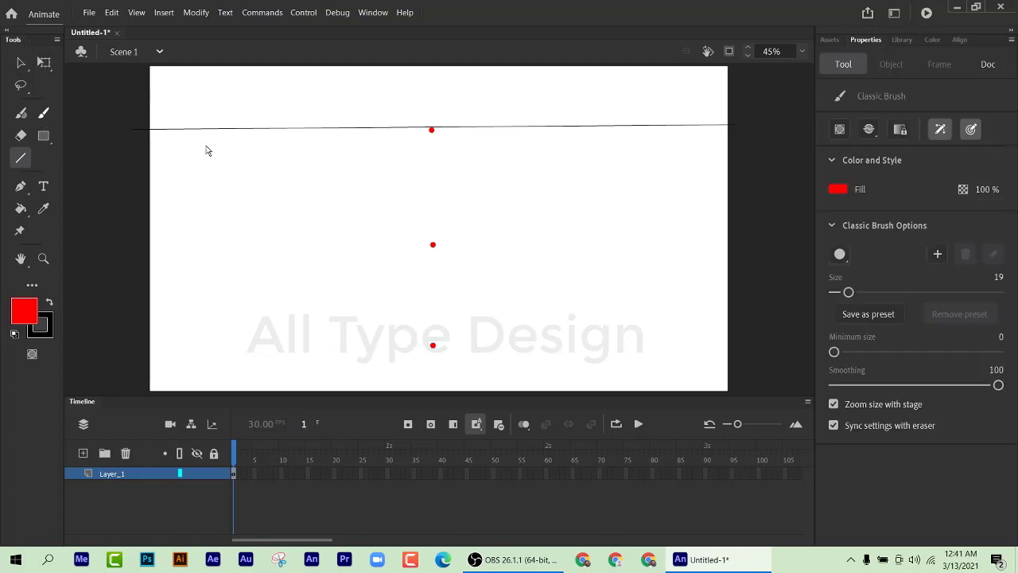
drag(849, 293, 839, 294)
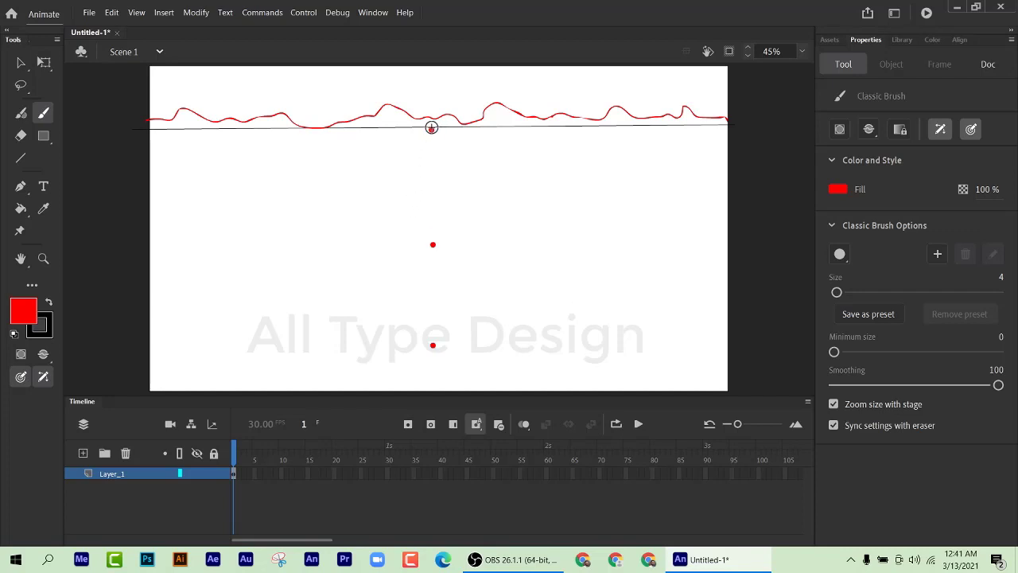
drag(431, 127, 680, 333)
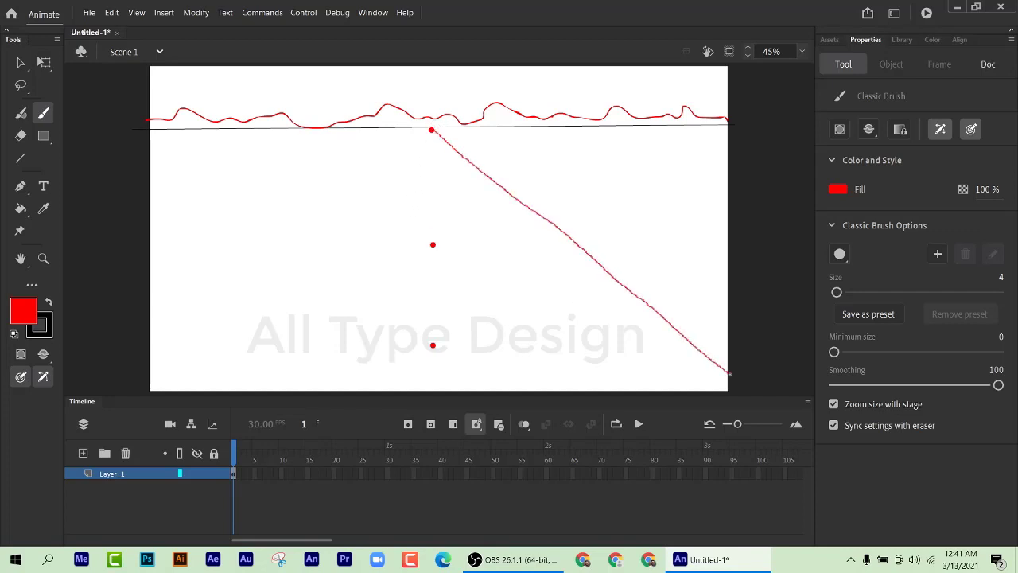
drag(729, 374, 731, 376)
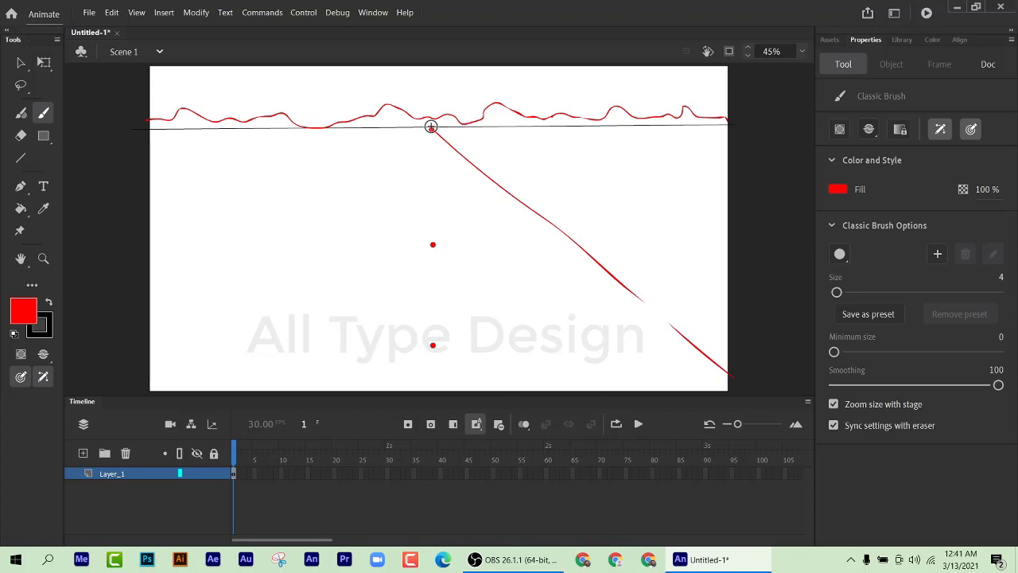
mouse_move(430, 128)
mouse_down()
mouse_move(331, 230)
mouse_move(186, 337)
mouse_up()
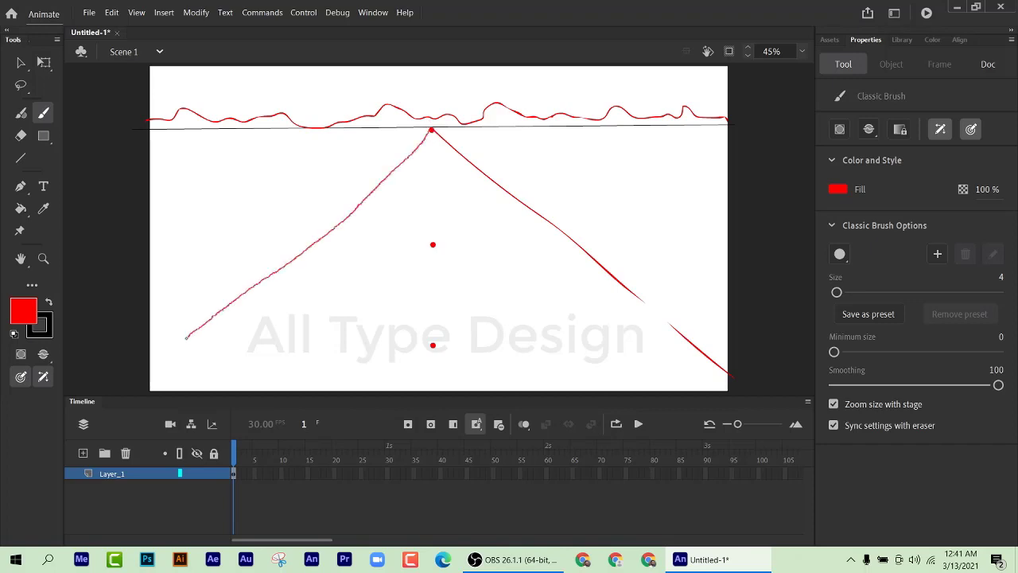
drag(146, 372, 144, 376)
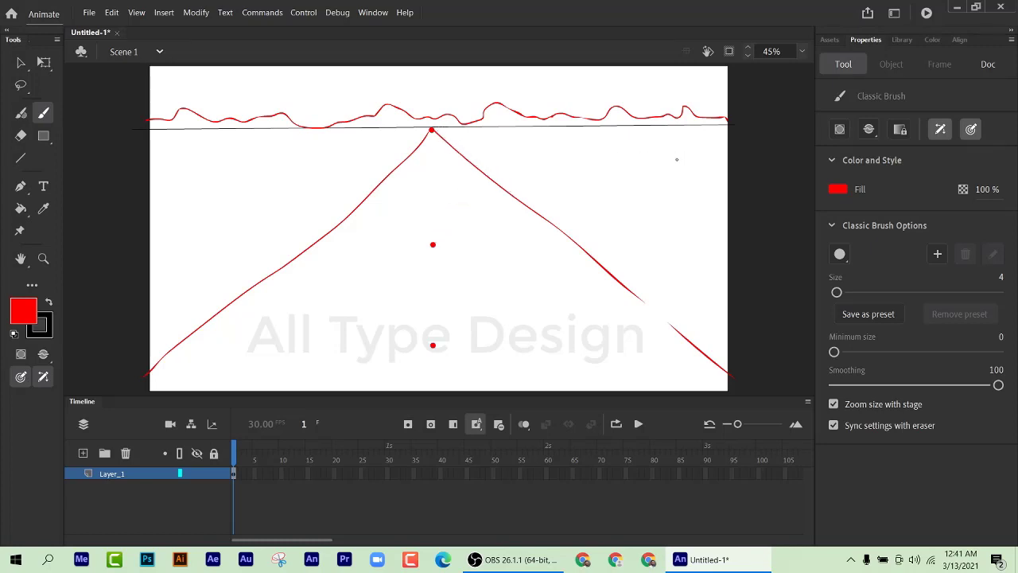
Step: Paint rows of short horizontal dashes on the ground area right of the diagonal lines, from the horizon downward
mouse_move(680, 158)
mouse_down()
mouse_move(521, 153)
mouse_move(653, 176)
mouse_move(565, 175)
mouse_up()
drag(536, 175, 525, 175)
drag(666, 201, 561, 198)
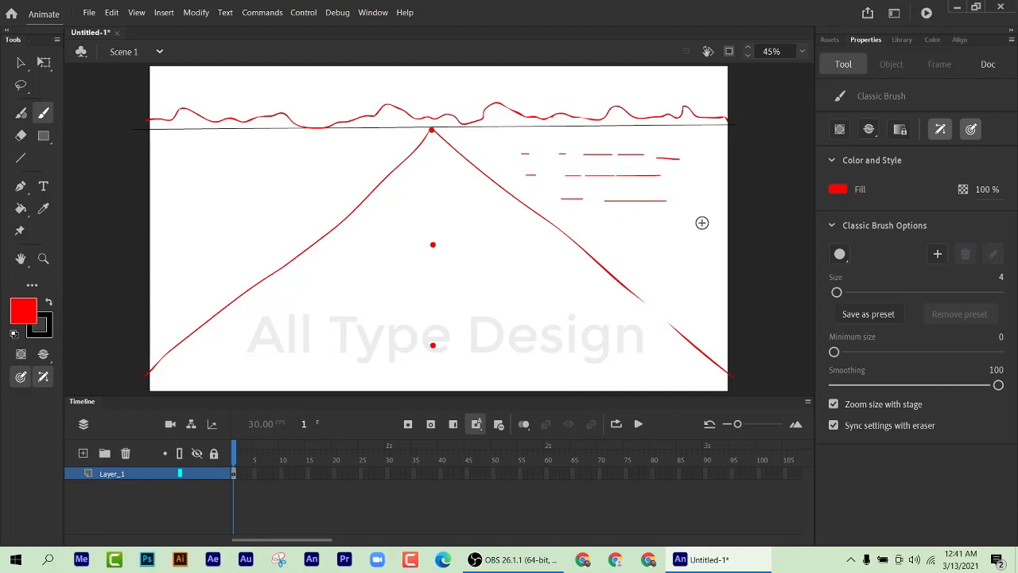
drag(702, 223, 611, 223)
drag(666, 241, 630, 240)
drag(622, 241, 598, 241)
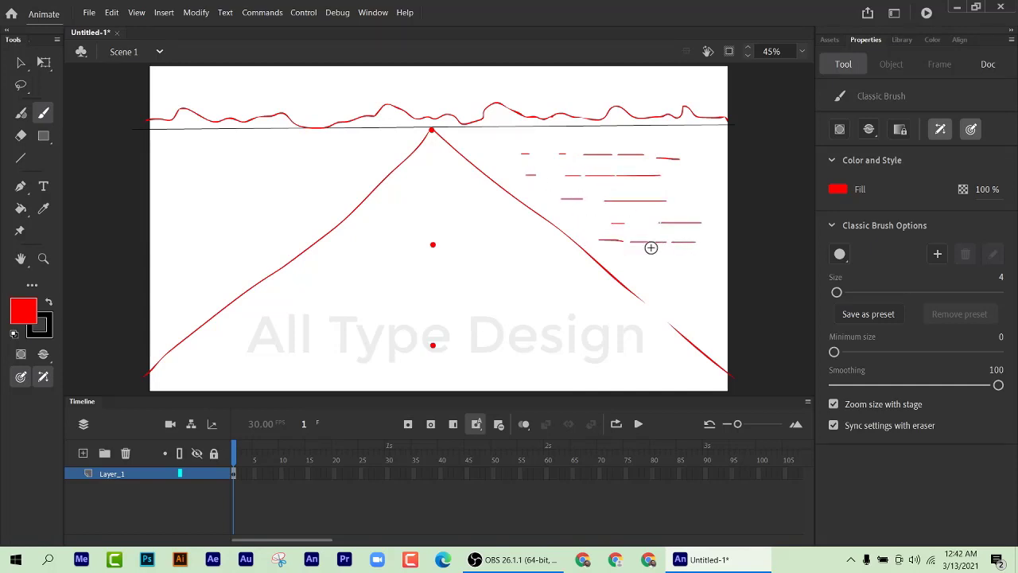
drag(708, 263, 608, 259)
drag(701, 289, 661, 287)
drag(647, 285, 636, 286)
Step: Paint rows of short horizontal dashes on the ground area left of the diagonal lines
drag(362, 156, 251, 155)
drag(235, 154, 231, 155)
drag(310, 186, 259, 181)
drag(204, 180, 153, 179)
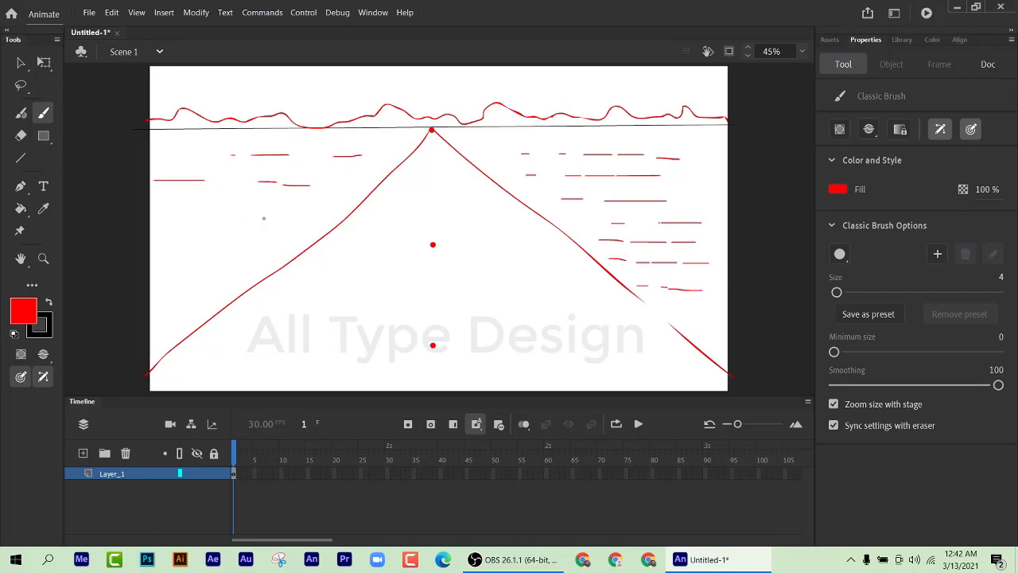
drag(264, 218, 171, 213)
mouse_move(210, 246)
mouse_down()
mouse_move(157, 248)
mouse_move(160, 291)
mouse_up()
Step: Paint wavy horizontal lines between the two diagonals, spacing them from the vanishing point down to the lower dot
mouse_move(404, 187)
mouse_down()
mouse_move(488, 213)
mouse_move(388, 213)
mouse_up()
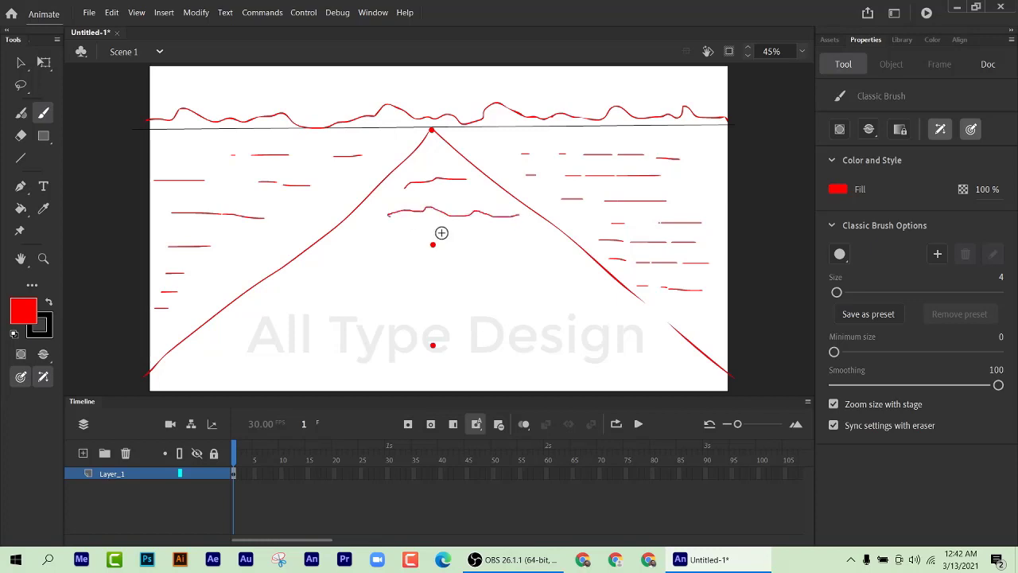
drag(525, 256, 334, 259)
drag(460, 235, 352, 234)
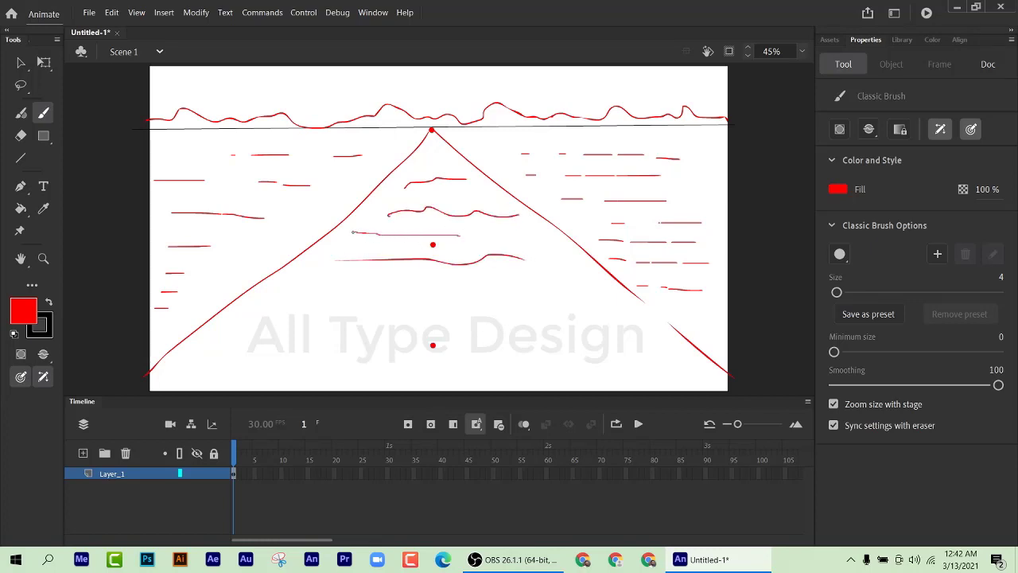
drag(543, 300, 247, 303)
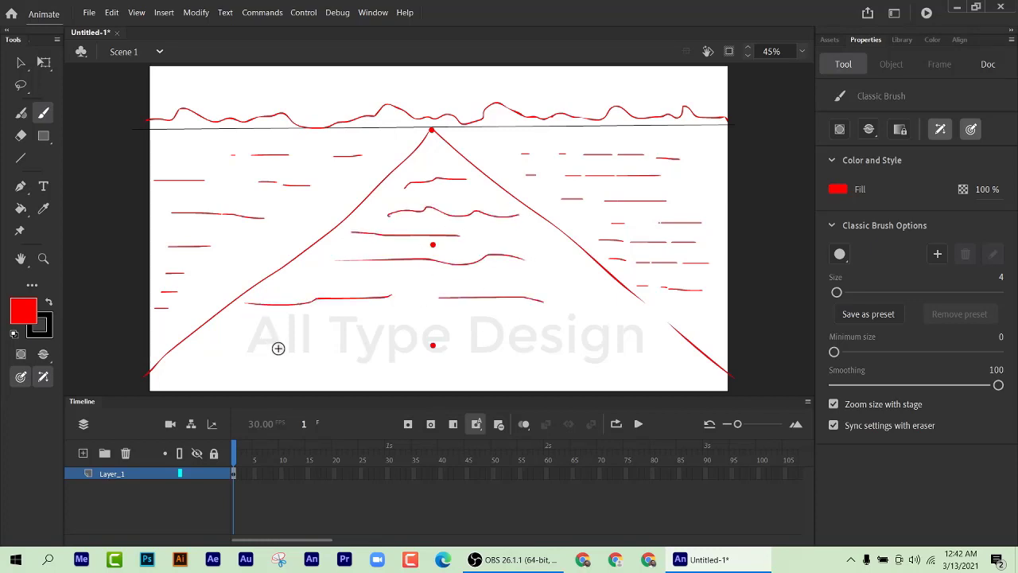
drag(280, 348, 171, 340)
drag(632, 352, 293, 348)
mouse_move(602, 299)
mouse_down()
mouse_move(520, 306)
mouse_move(454, 281)
mouse_up()
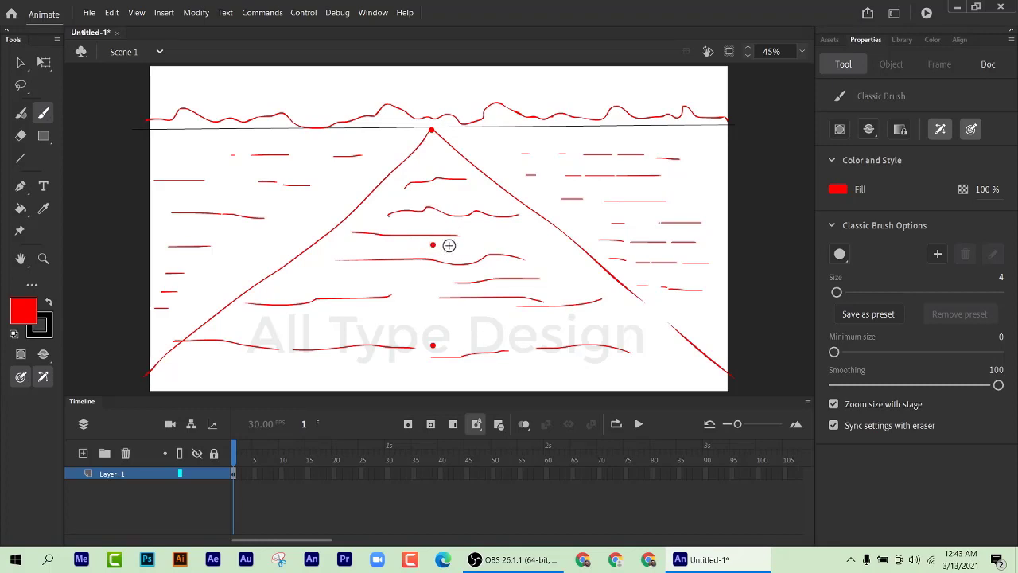
Step: Select frames 1 to 25 of Layer_1 and insert frames to extend the drawing's duration
click(236, 451)
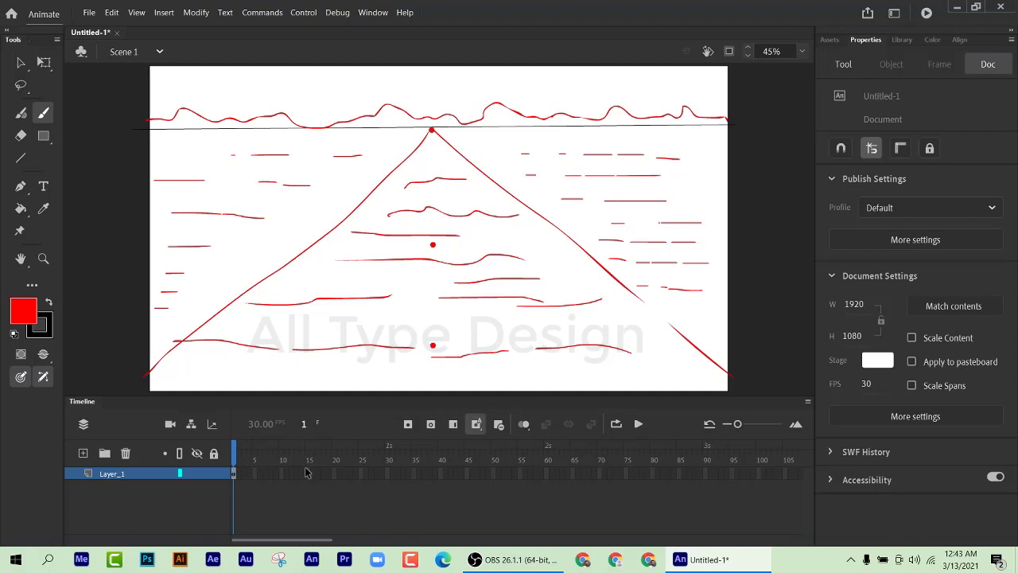
drag(362, 475, 233, 473)
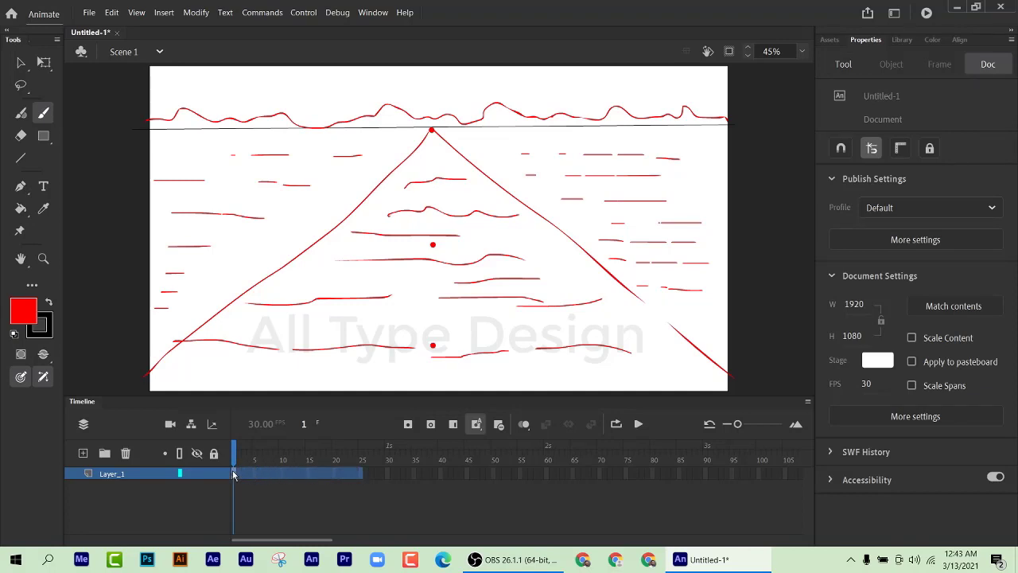
right_click(286, 474)
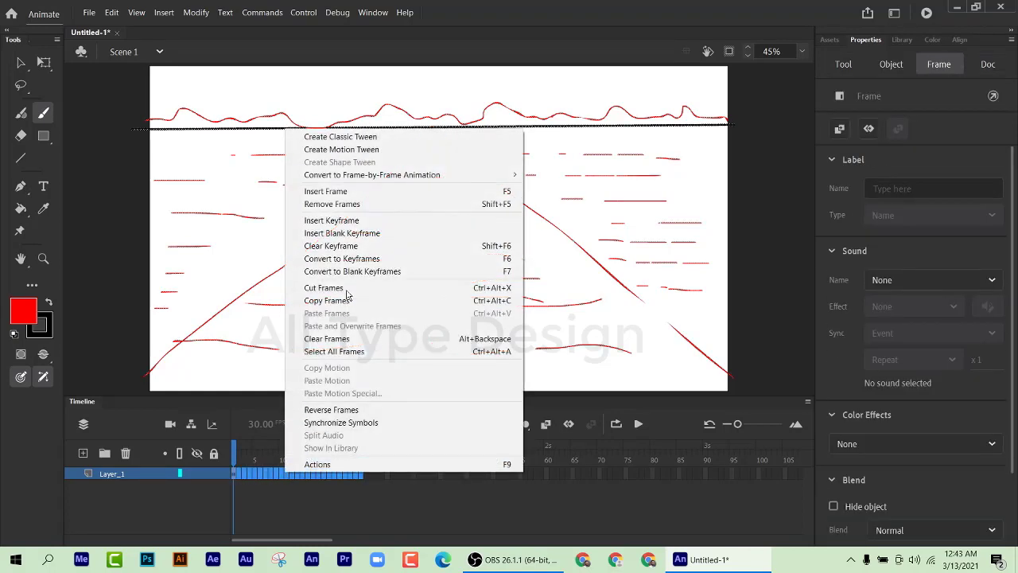
click(326, 191)
Step: Insert a keyframe at frame 5 of Layer_1 that keeps the perspective drawing, and switch to the Selection tool
click(243, 459)
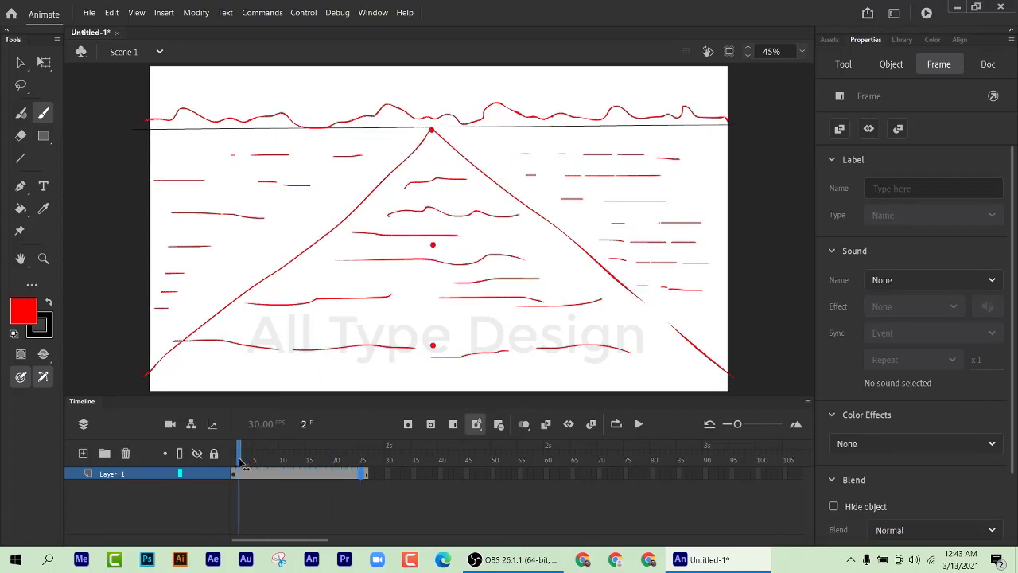
drag(241, 461, 255, 461)
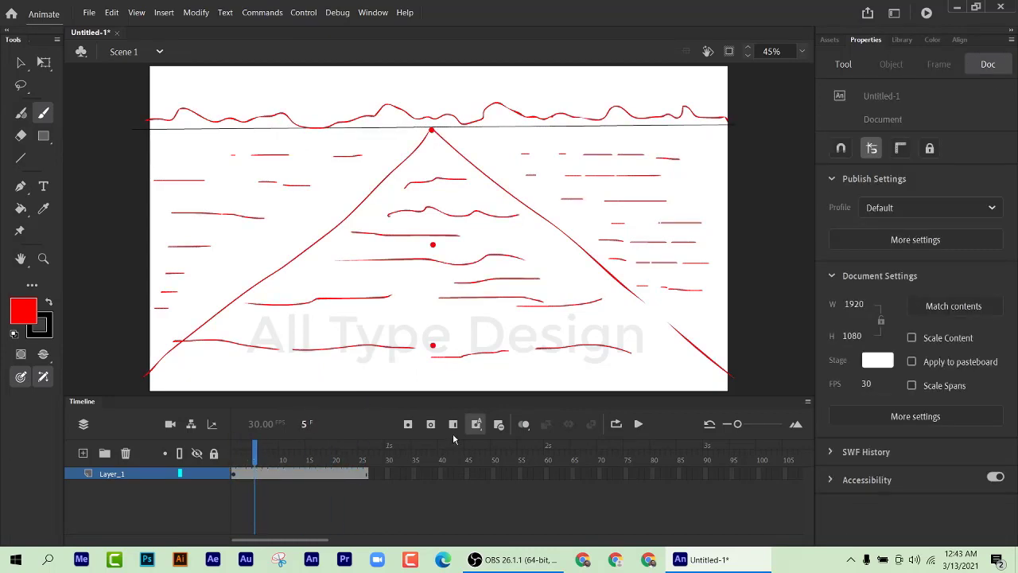
click(475, 423)
click(429, 425)
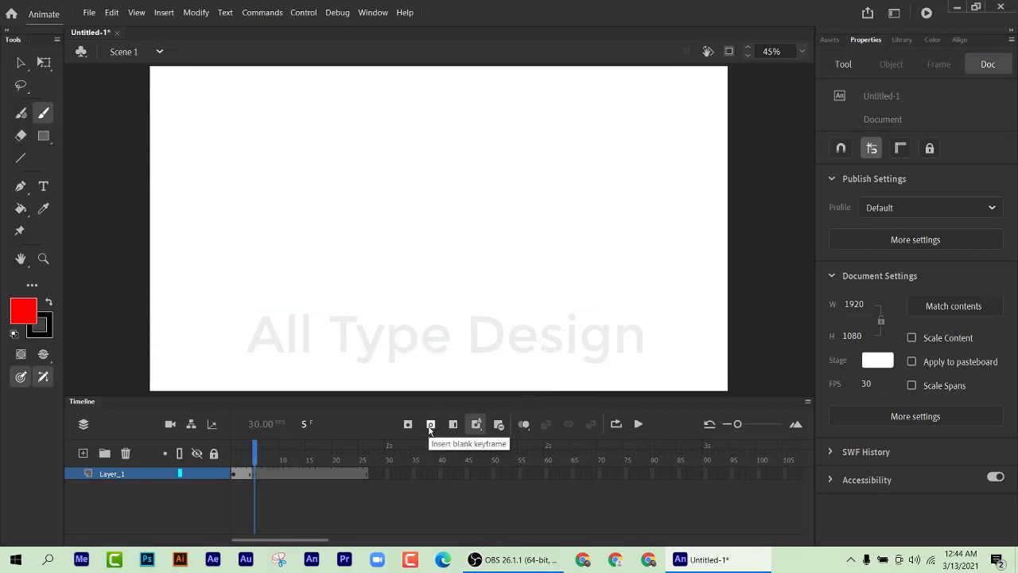
key(ctrl+z)
click(410, 427)
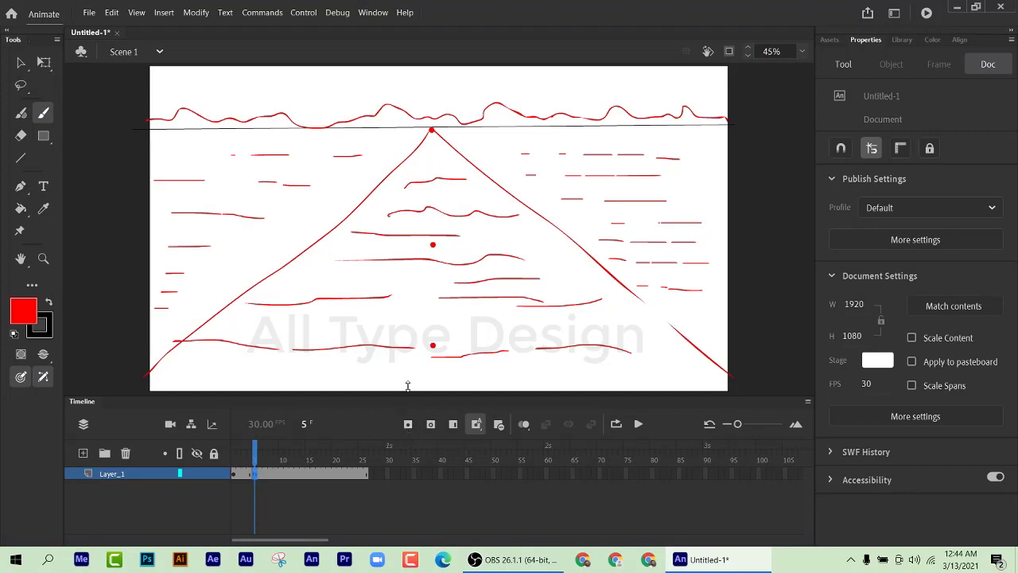
click(21, 62)
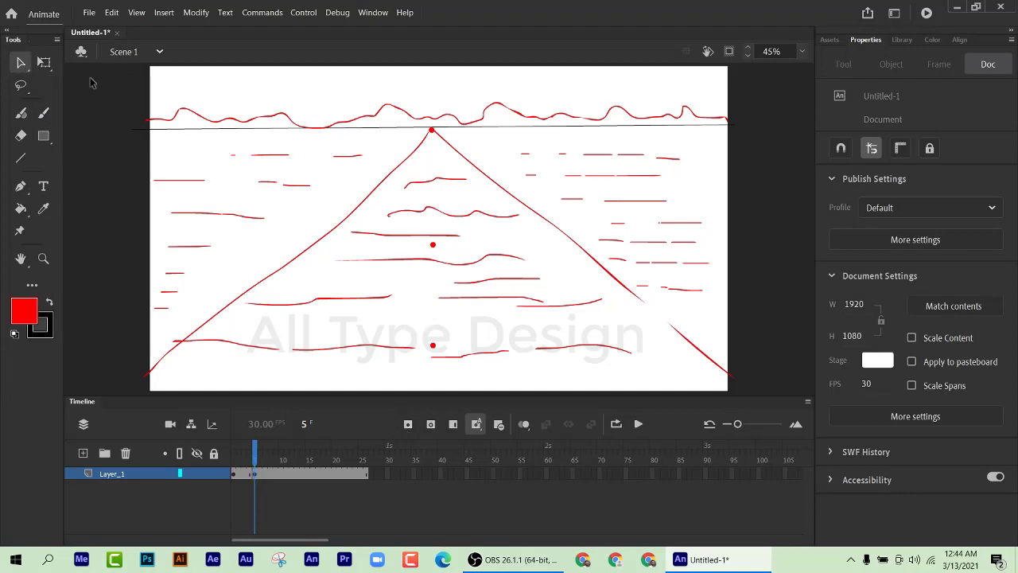
drag(121, 71, 819, 413)
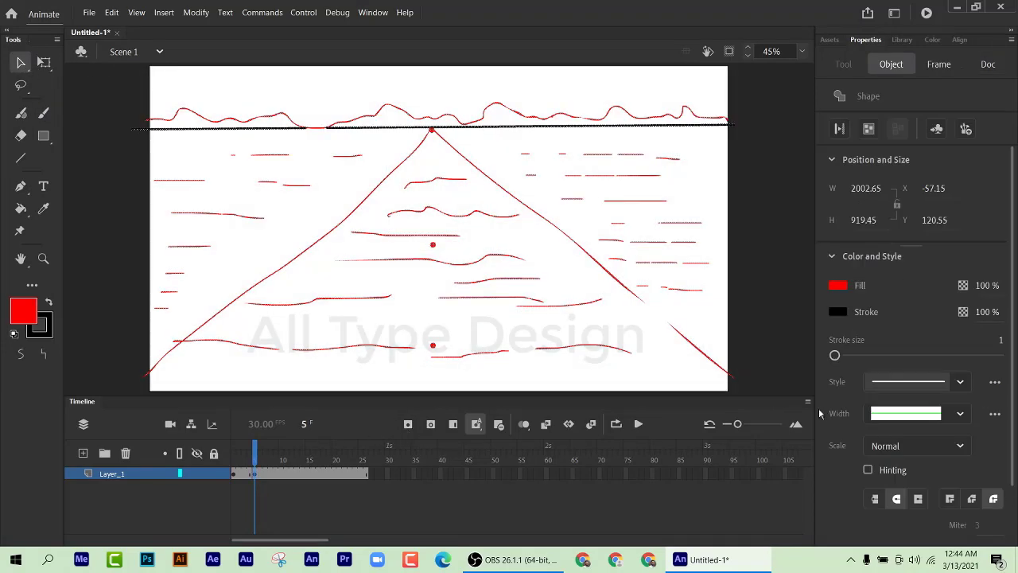
key(Delete)
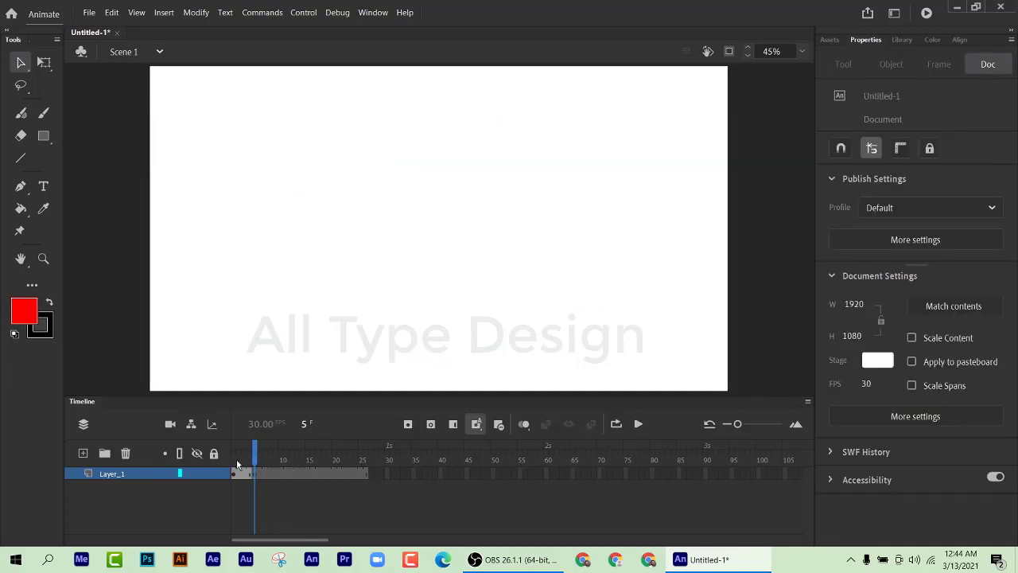
mouse_move(253, 461)
mouse_down()
mouse_move(241, 462)
mouse_move(258, 463)
mouse_up()
key(comma)
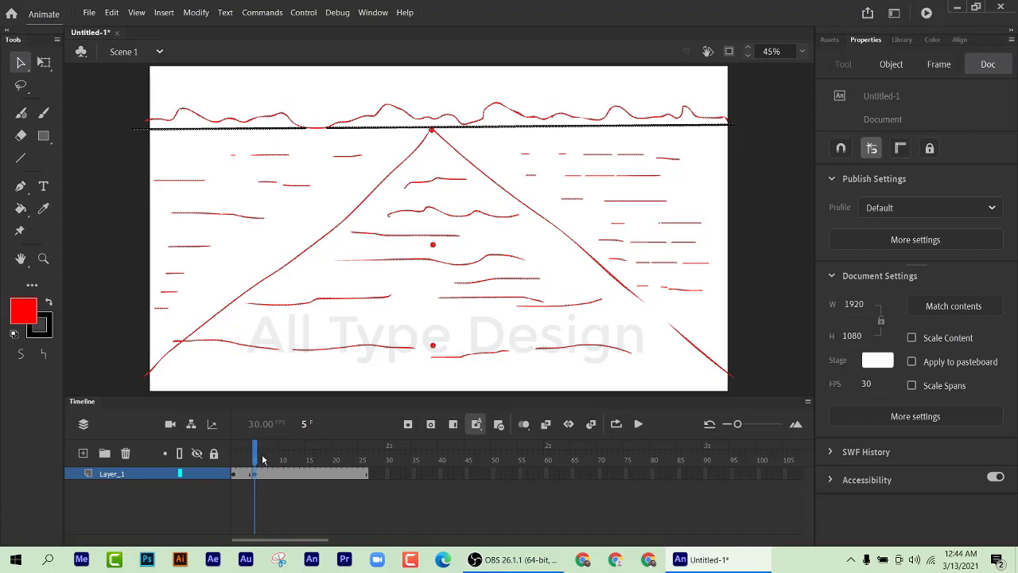
click(250, 454)
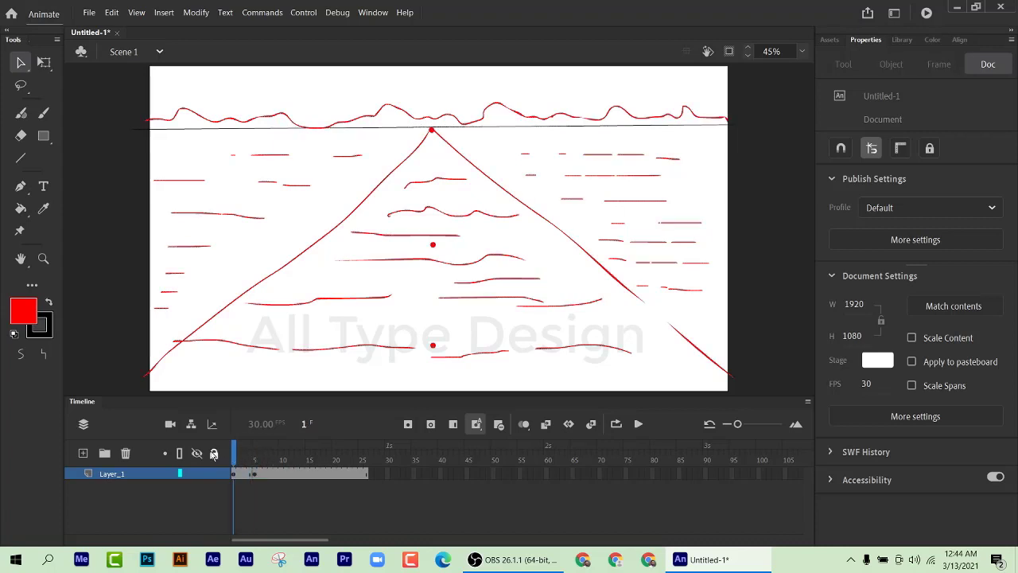
click(254, 457)
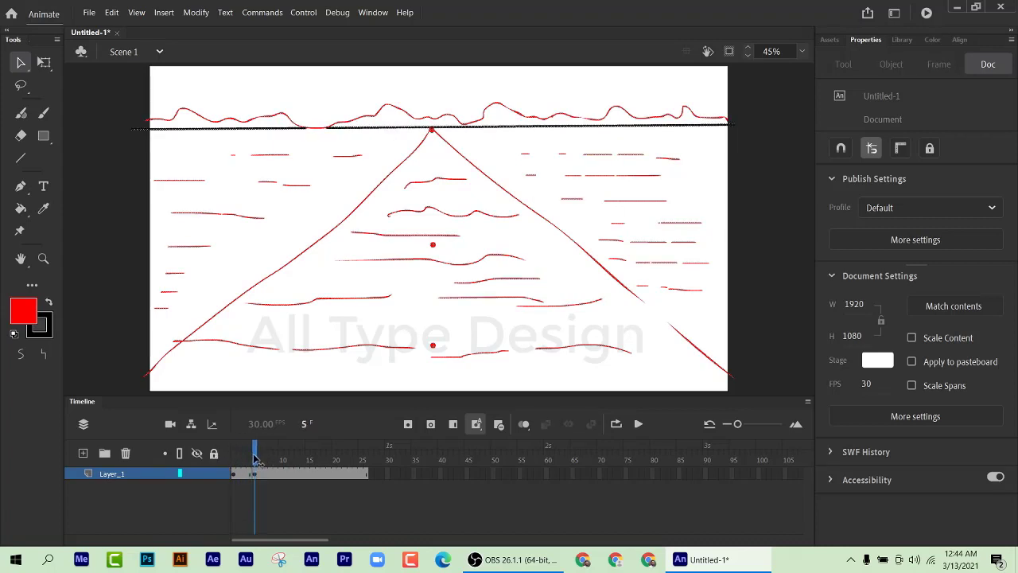
mouse_move(254, 457)
mouse_down()
mouse_move(307, 458)
mouse_move(255, 465)
mouse_up()
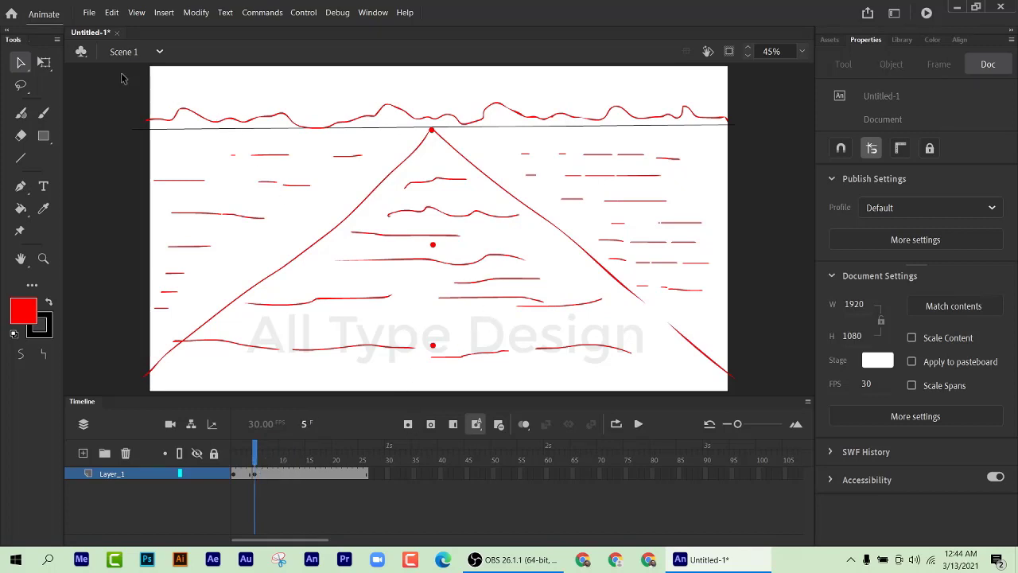
Step: Select the entire perspective drawing on the frame 5 keyframe and delete it to leave the stage blank
mouse_move(122, 78)
mouse_down()
mouse_move(666, 370)
mouse_move(743, 398)
mouse_up()
key(Delete)
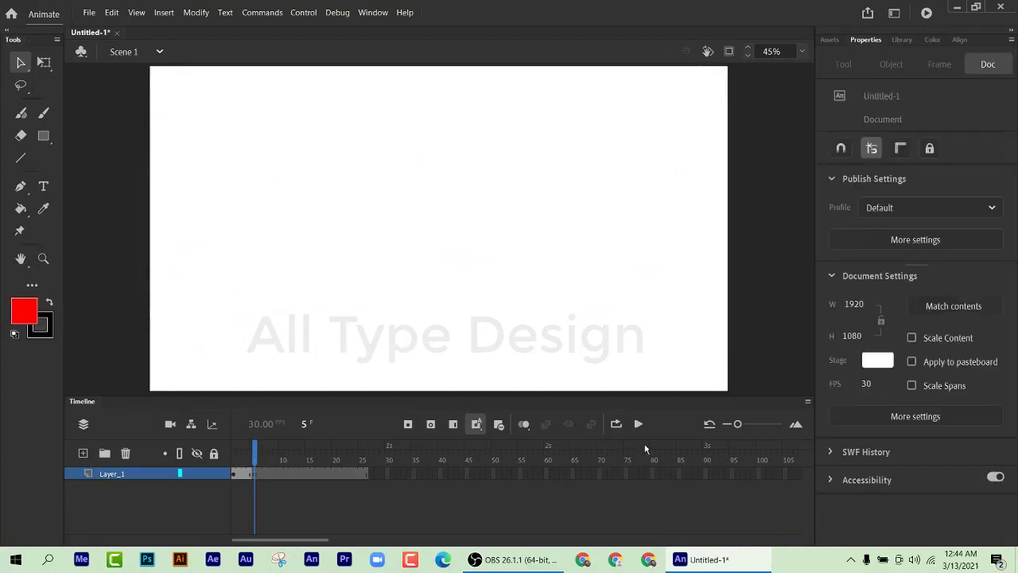
mouse_move(252, 461)
mouse_down()
mouse_move(223, 455)
mouse_move(255, 461)
mouse_up()
Step: Set the Classic Brush size to 20 and paint a single red vanishing point dot near the middle of the stage
click(45, 114)
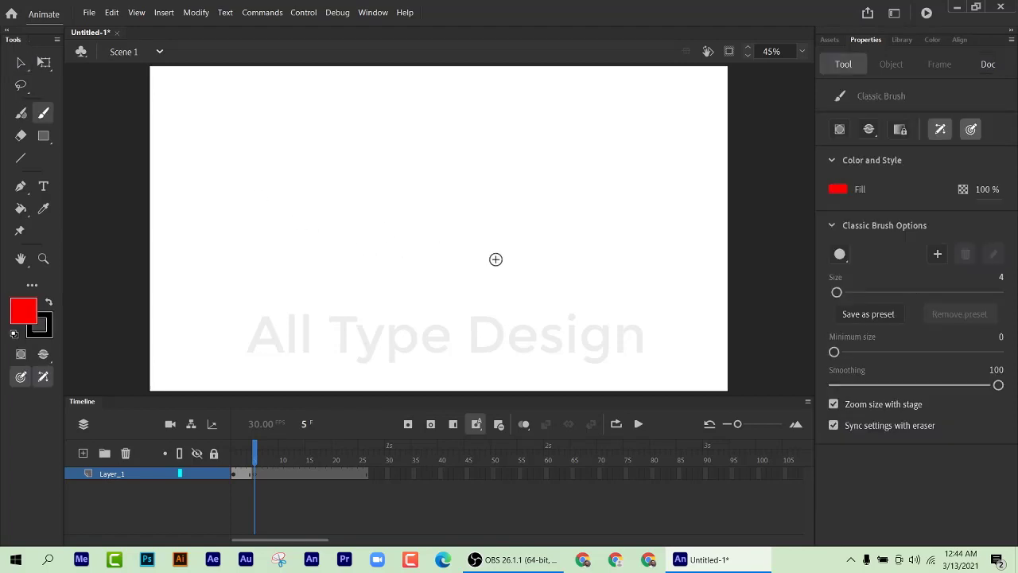
drag(837, 293, 850, 294)
click(430, 227)
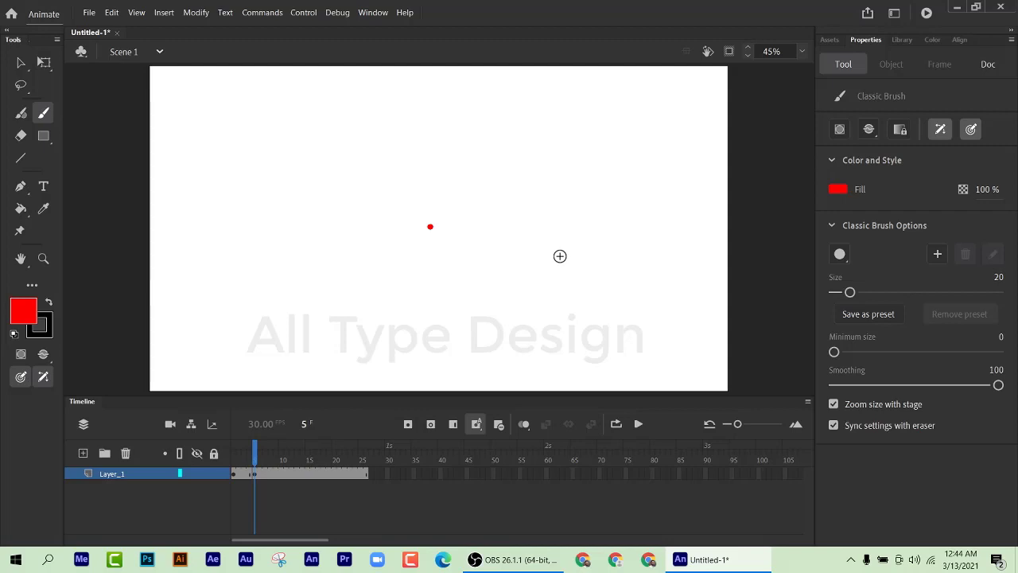
Step: Draw a horizontal line across the full stage, nudge it up to run through the red dot, and switch to the Classic Brush
key(n)
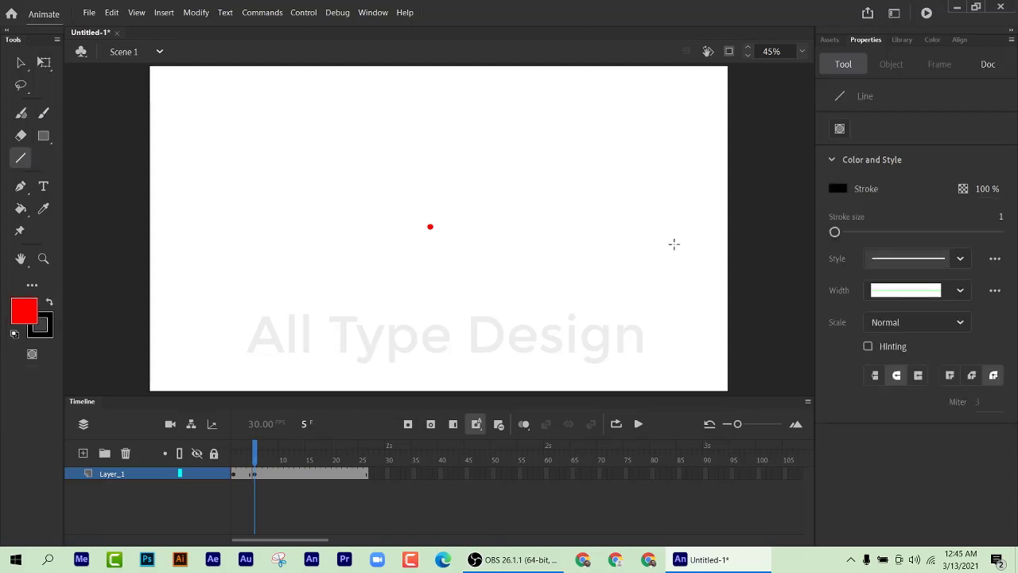
drag(728, 233, 139, 233)
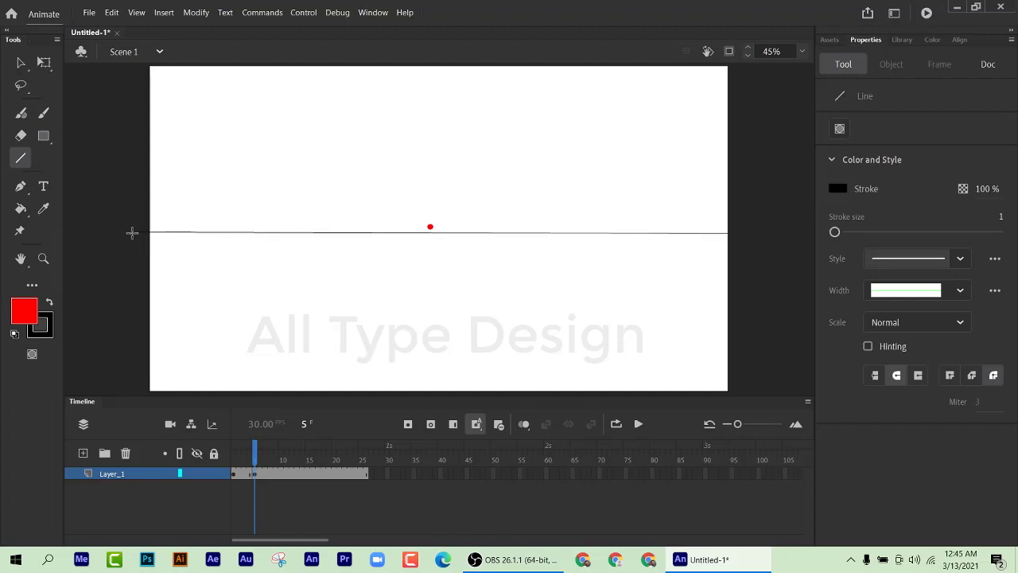
click(20, 62)
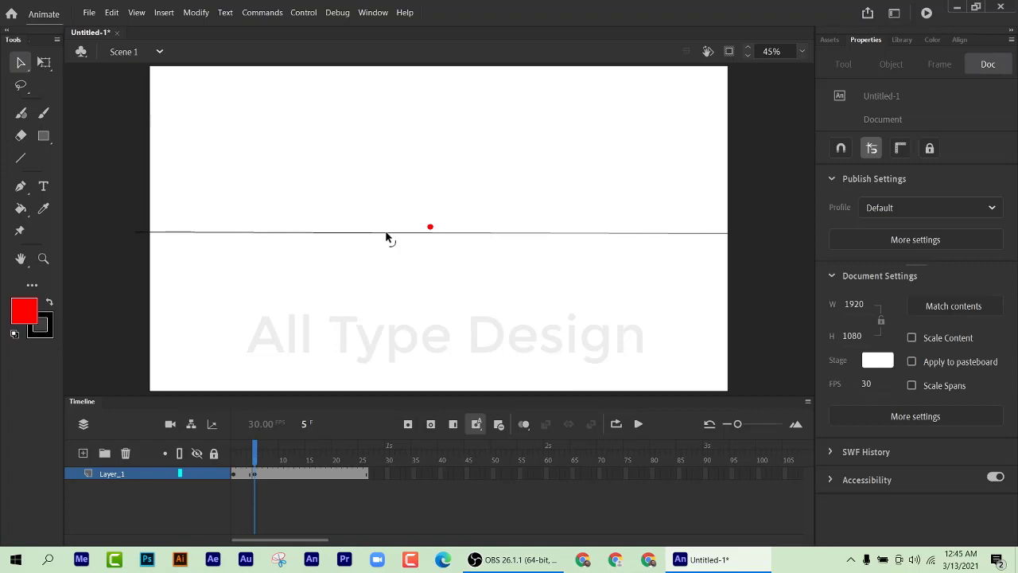
click(386, 233)
key(Up)
key(Up)
key(Up)
key(Up)
key(Up)
key(Up)
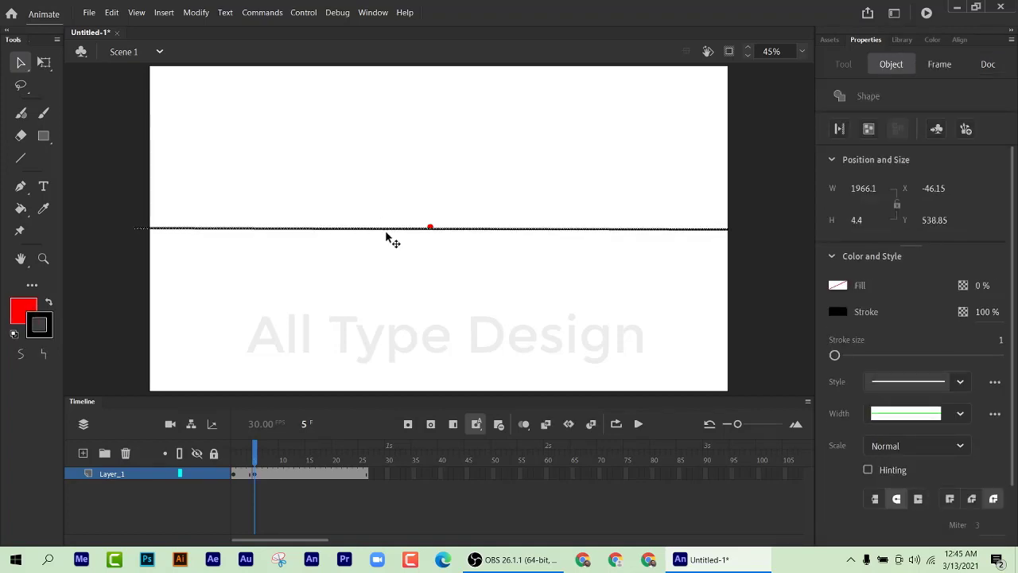
click(118, 175)
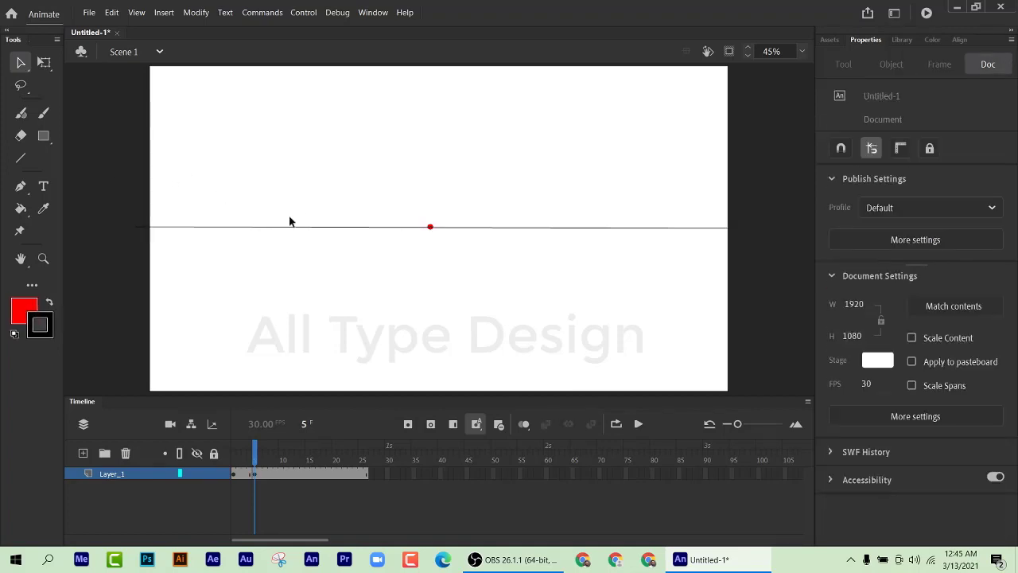
click(44, 113)
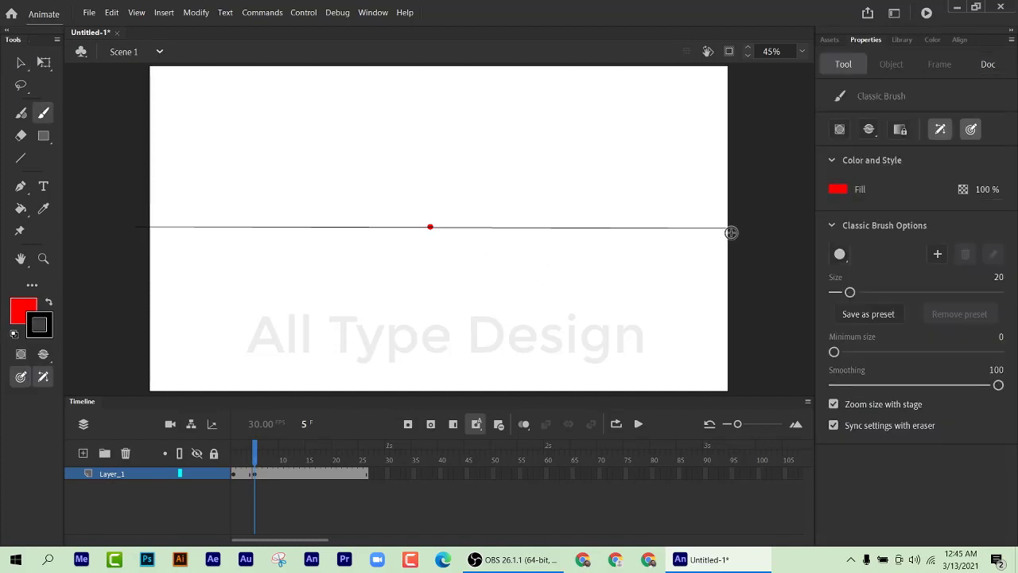
drag(728, 219, 695, 217)
key(ctrl+z)
drag(850, 292, 837, 292)
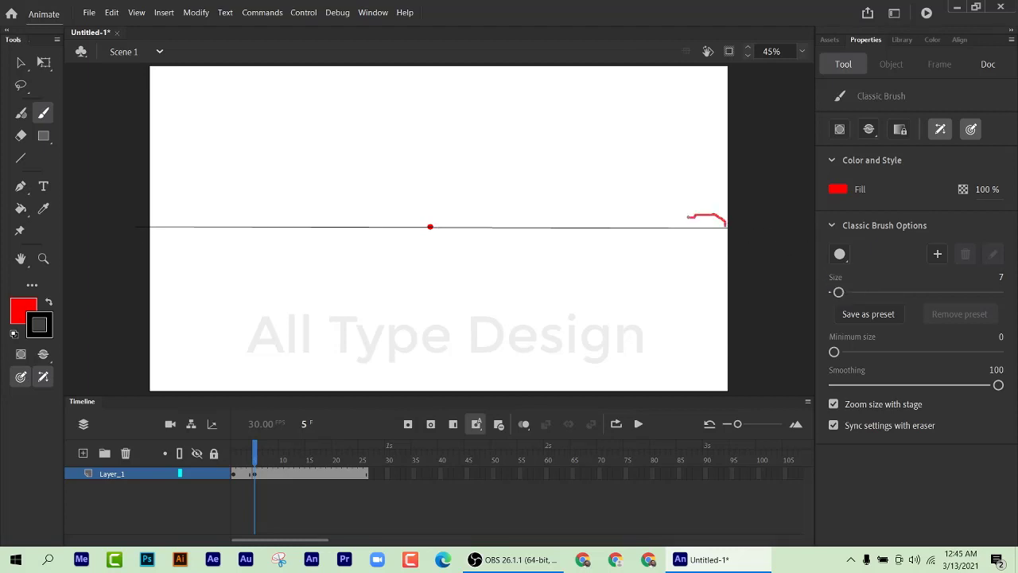
drag(688, 216, 681, 219)
key(ctrl+z)
Step: Set the Classic Brush size to 2 and paint a wavy hill outline just above the horizon line, across the full stage width
drag(839, 293, 834, 293)
drag(726, 224, 708, 212)
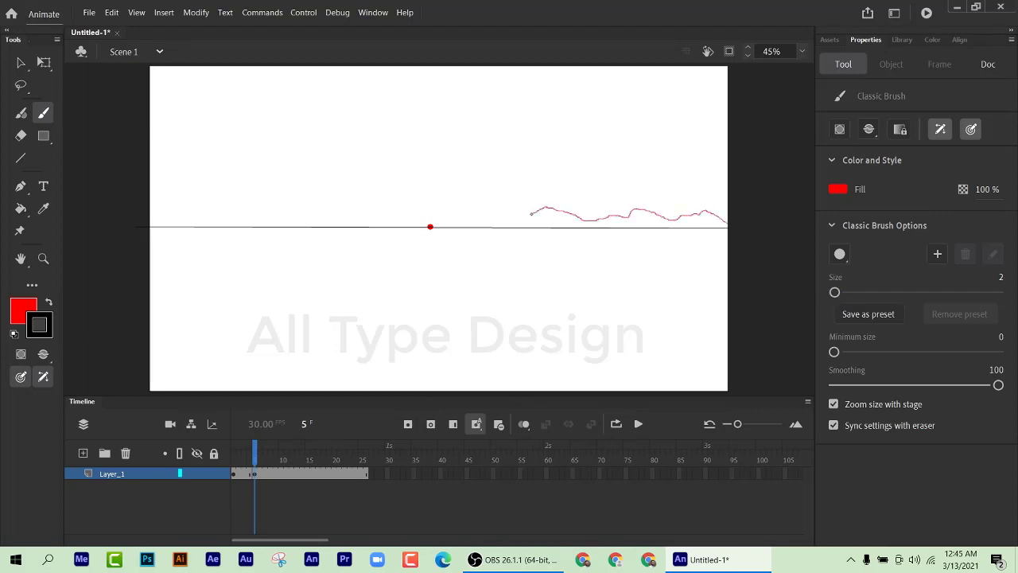
mouse_move(500, 217)
mouse_down()
mouse_move(448, 210)
mouse_move(296, 215)
mouse_up()
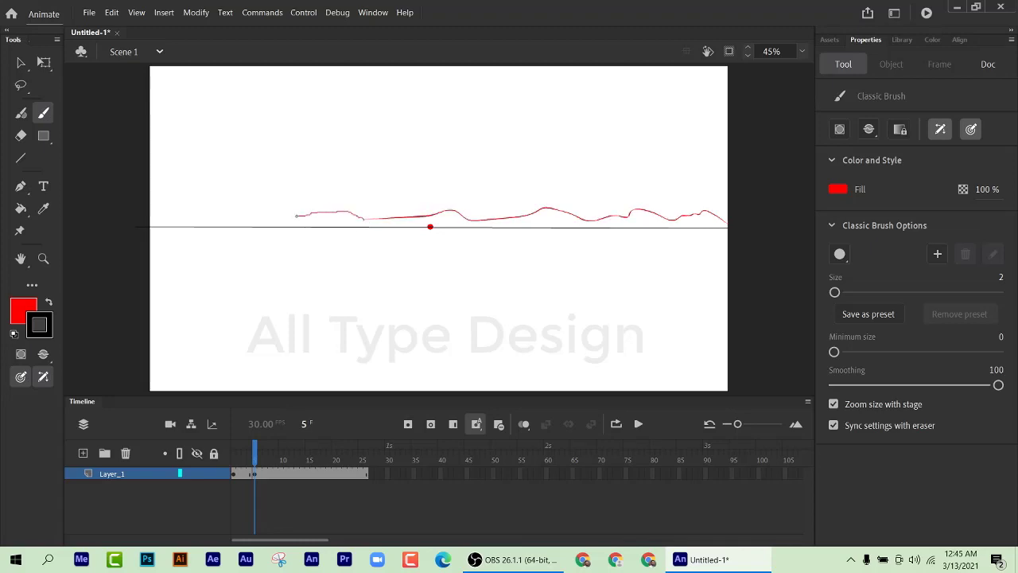
drag(221, 206, 134, 213)
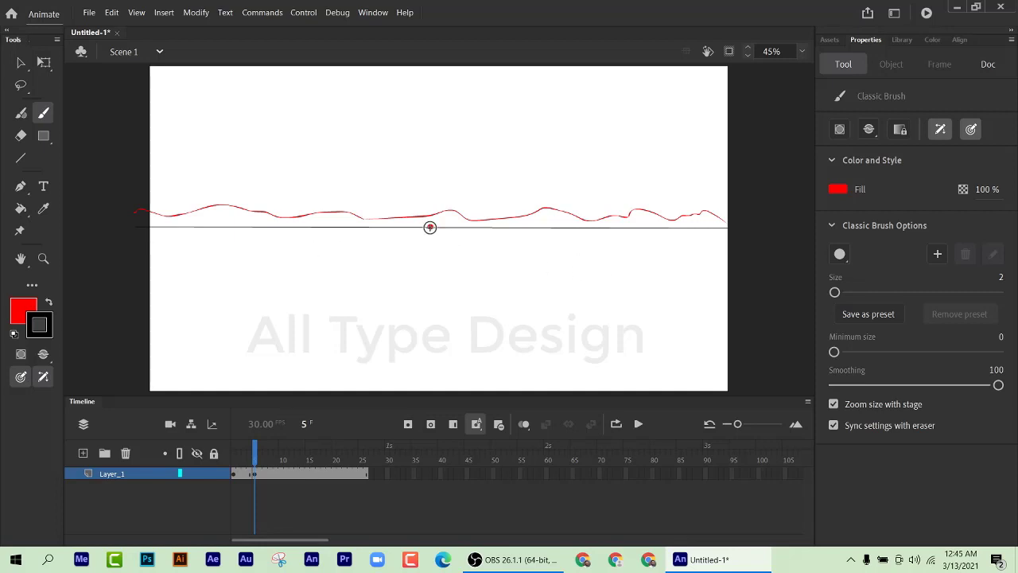
Step: Paint two diagonal lines from the vanishing point, one down to each lower corner of the stage
mouse_move(430, 228)
mouse_down()
mouse_move(561, 314)
mouse_move(557, 304)
mouse_up()
drag(431, 227, 692, 362)
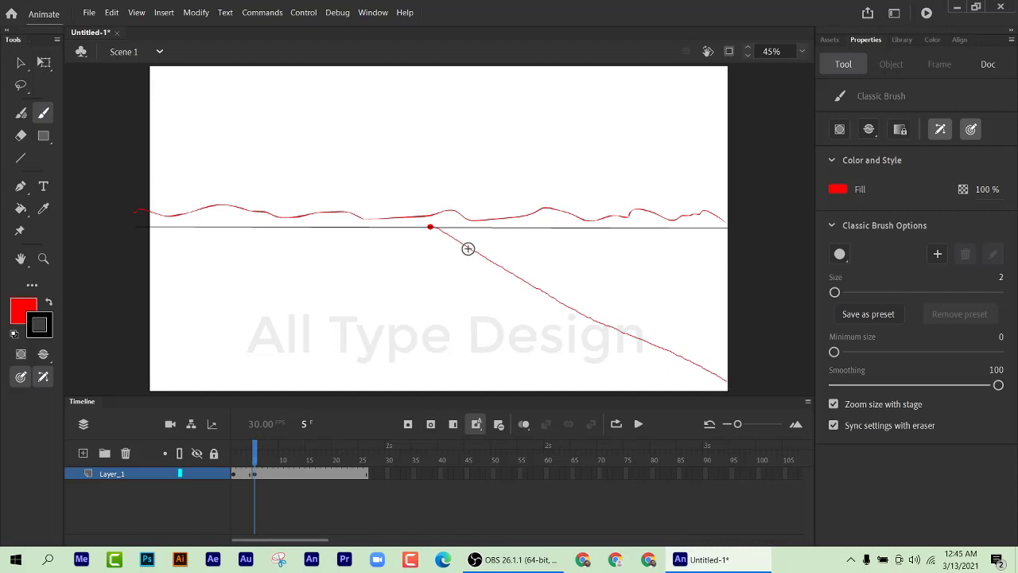
mouse_move(432, 227)
mouse_down()
mouse_move(337, 286)
mouse_move(135, 388)
mouse_up()
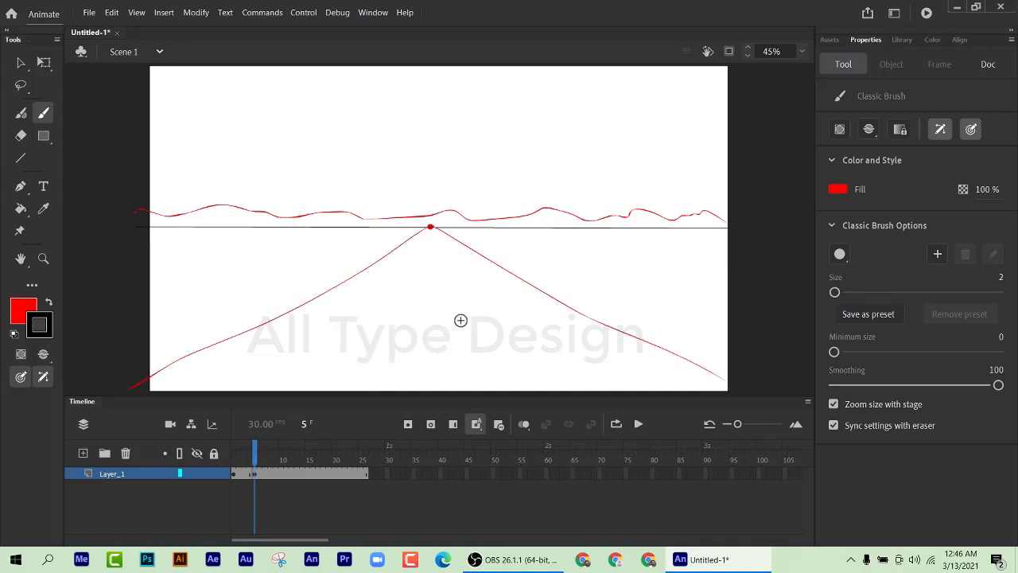
Step: Paint short horizontal dashes below the horizon on the ground area left of the diagonals
drag(343, 249, 283, 250)
drag(196, 248, 170, 248)
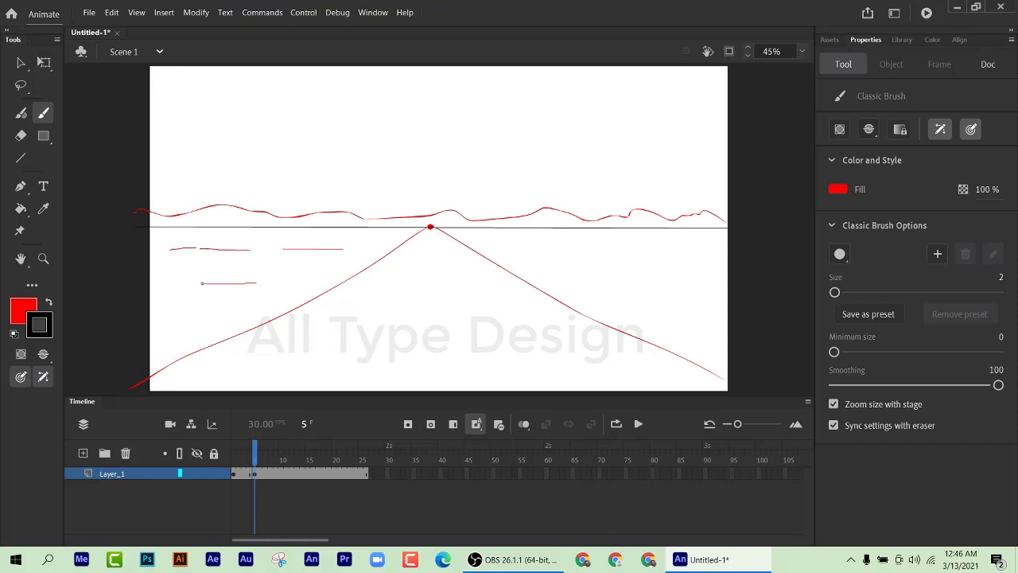
drag(256, 282, 158, 274)
drag(193, 312, 150, 313)
Step: Paint scattered short horizontal dashes on the ground area right of the diagonals
drag(633, 251, 580, 251)
drag(571, 255, 543, 255)
mouse_move(614, 266)
mouse_down()
mouse_move(599, 266)
mouse_move(712, 270)
mouse_up()
drag(678, 256, 702, 255)
mouse_move(681, 284)
mouse_down()
mouse_move(643, 284)
mouse_move(643, 303)
mouse_up()
mouse_move(504, 252)
mouse_down()
mouse_move(534, 270)
mouse_move(580, 274)
mouse_up()
drag(609, 282, 627, 283)
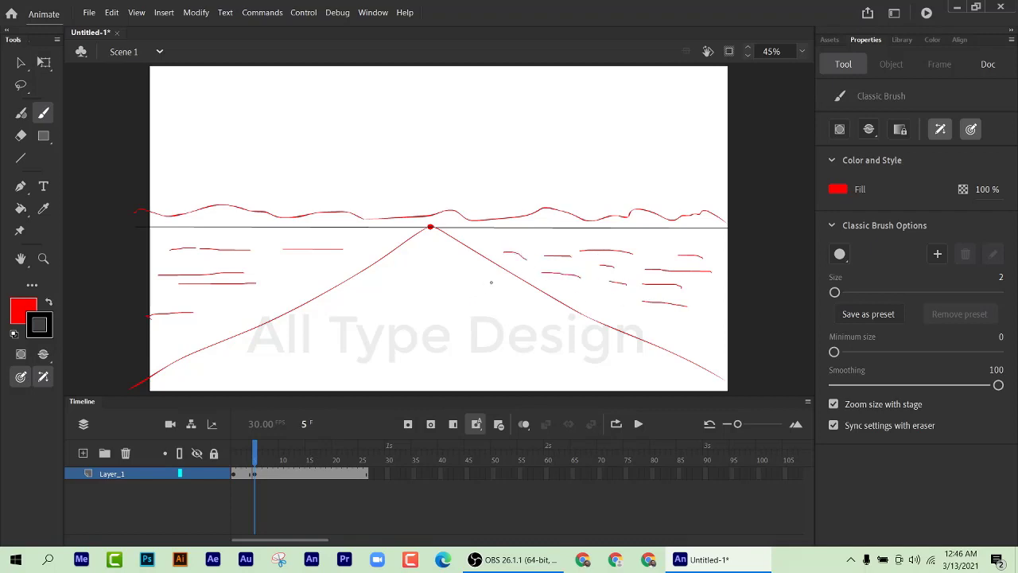
Step: Paint wavy horizontal lines between the two diagonals, and sketch a small palm tree on the hills right of the vanishing point
drag(493, 282, 366, 284)
mouse_move(476, 310)
mouse_down()
mouse_move(358, 304)
mouse_move(243, 326)
mouse_up()
mouse_move(518, 339)
mouse_down()
mouse_move(476, 334)
mouse_move(286, 357)
mouse_up()
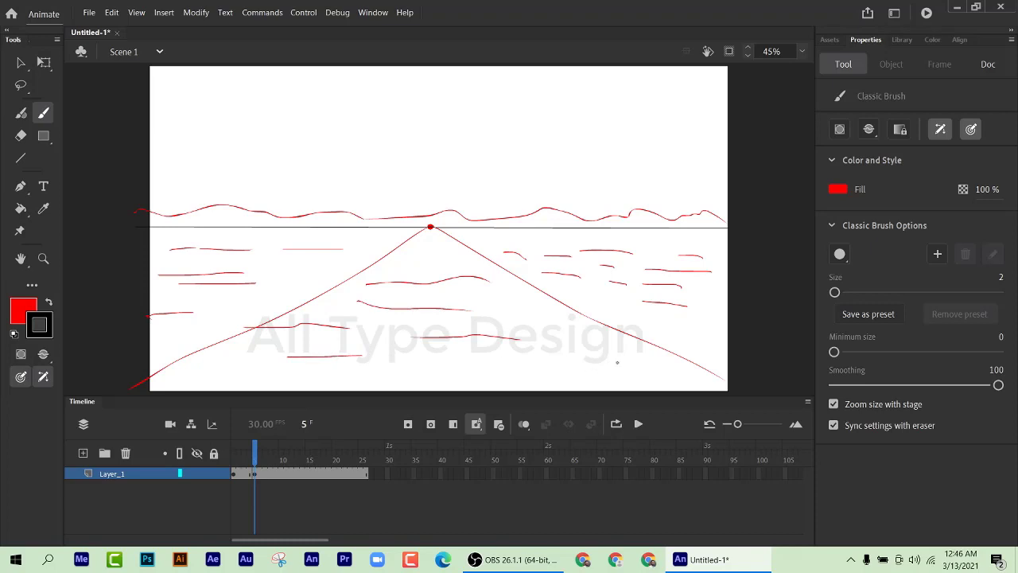
drag(617, 362, 545, 357)
drag(494, 373, 435, 370)
drag(517, 309, 486, 303)
drag(449, 262, 426, 259)
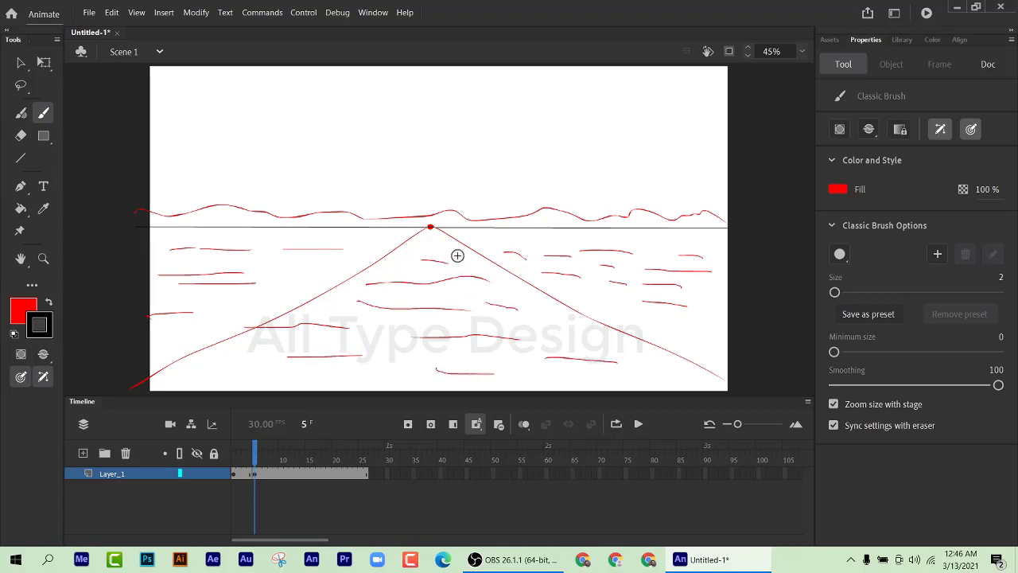
mouse_move(591, 216)
mouse_down()
mouse_move(580, 191)
mouse_move(575, 212)
mouse_move(578, 194)
mouse_move(555, 179)
mouse_move(577, 191)
mouse_move(550, 196)
mouse_move(586, 183)
mouse_move(603, 192)
mouse_move(537, 168)
mouse_move(571, 192)
mouse_move(586, 164)
mouse_up()
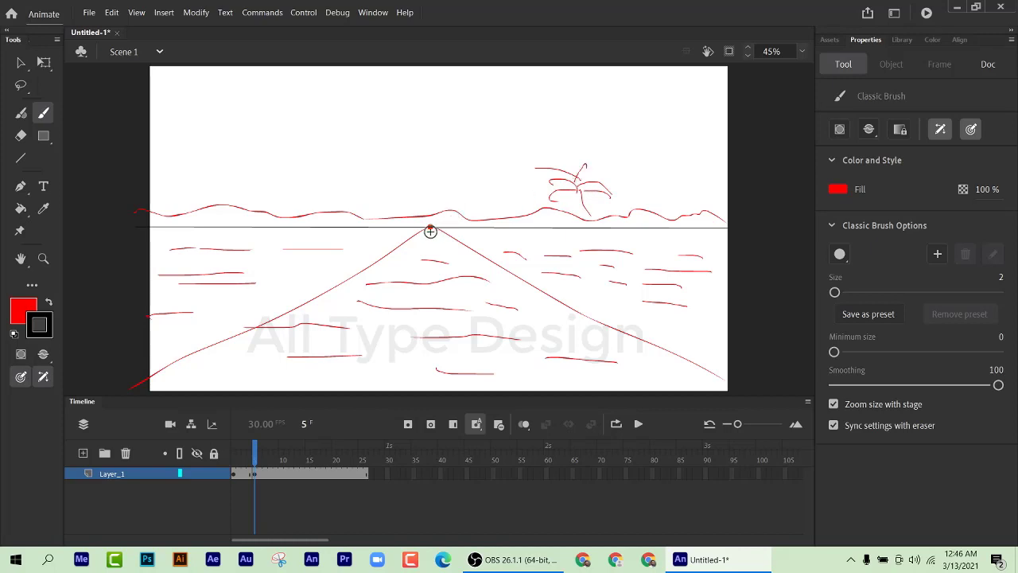
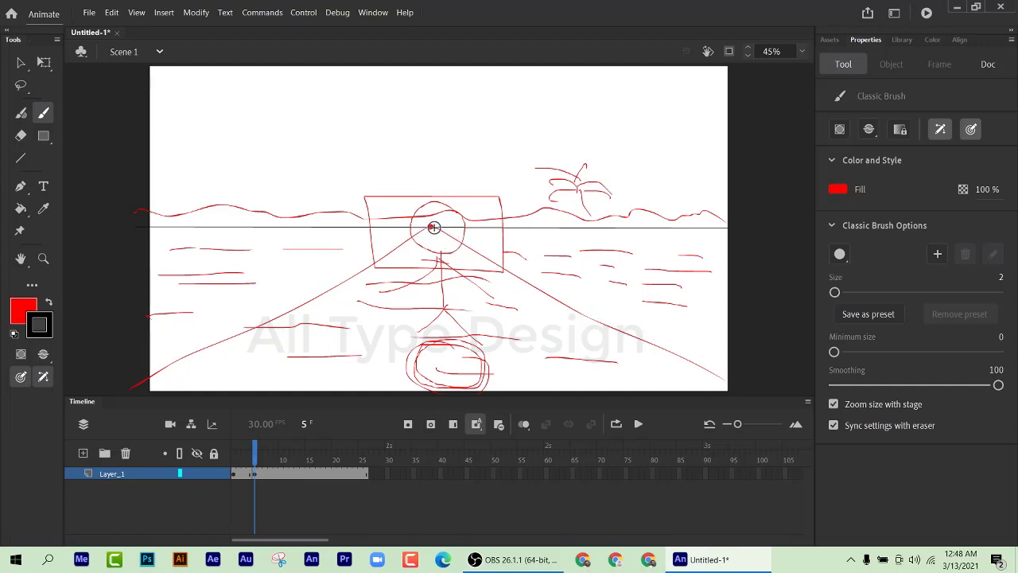
Step: Compare frames 4 and 5, and undo the box, circle and stick-figure strokes painted around the vanishing point on frame 5
click(258, 451)
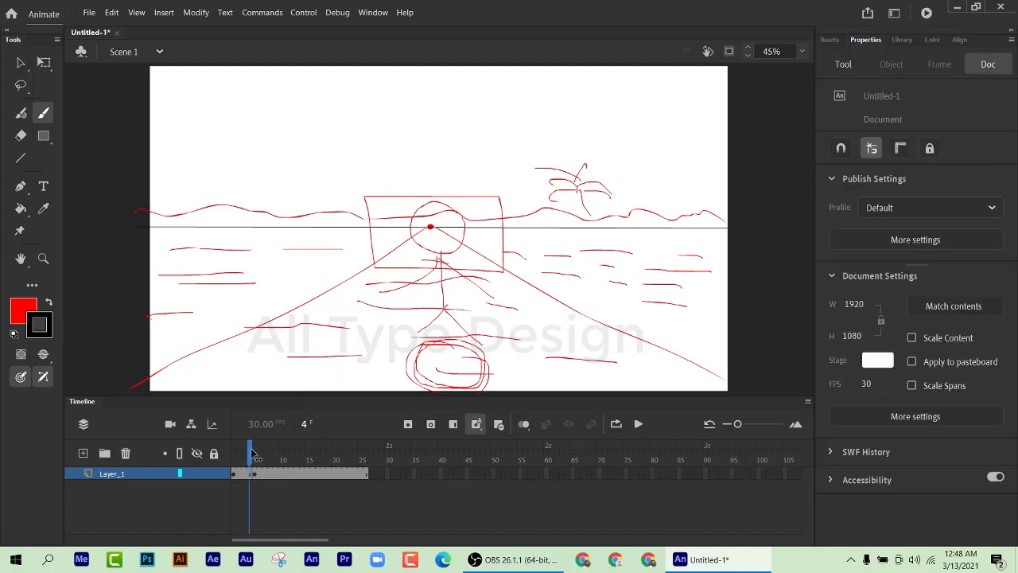
key(comma)
key(comma)
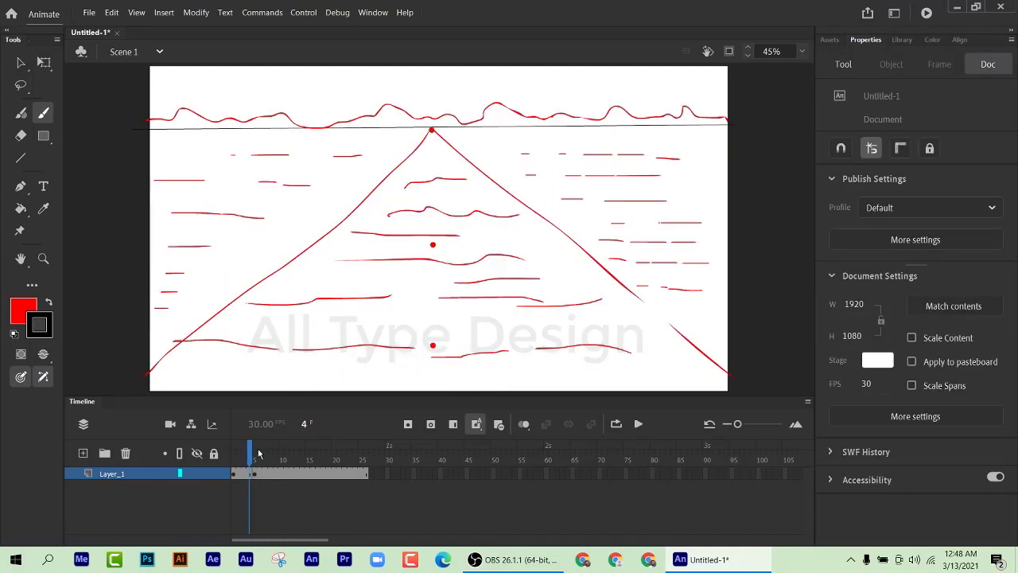
click(255, 452)
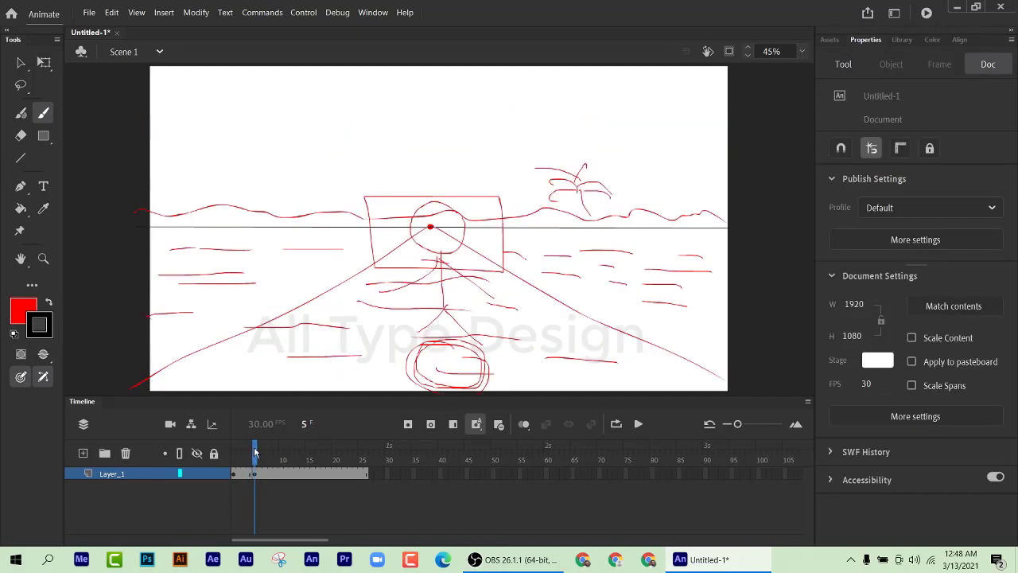
key(ctrl+z)
key(ctrl+z)
key(ctrl+z)
key(ctrl+z)
key(ctrl+z)
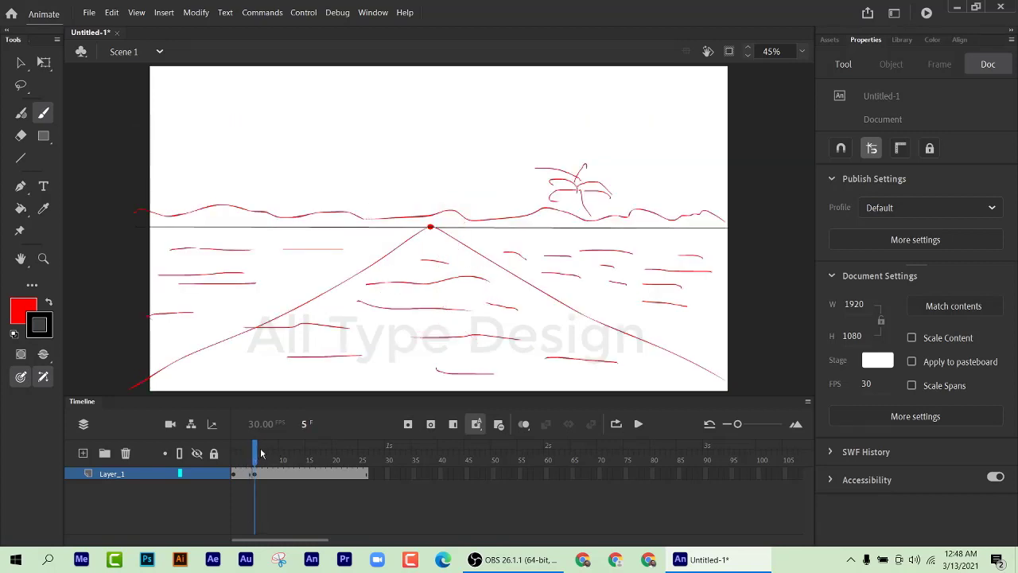
Step: Insert a keyframe at frame 10 of Layer_1 and delete the entire drawing copied onto it
click(283, 458)
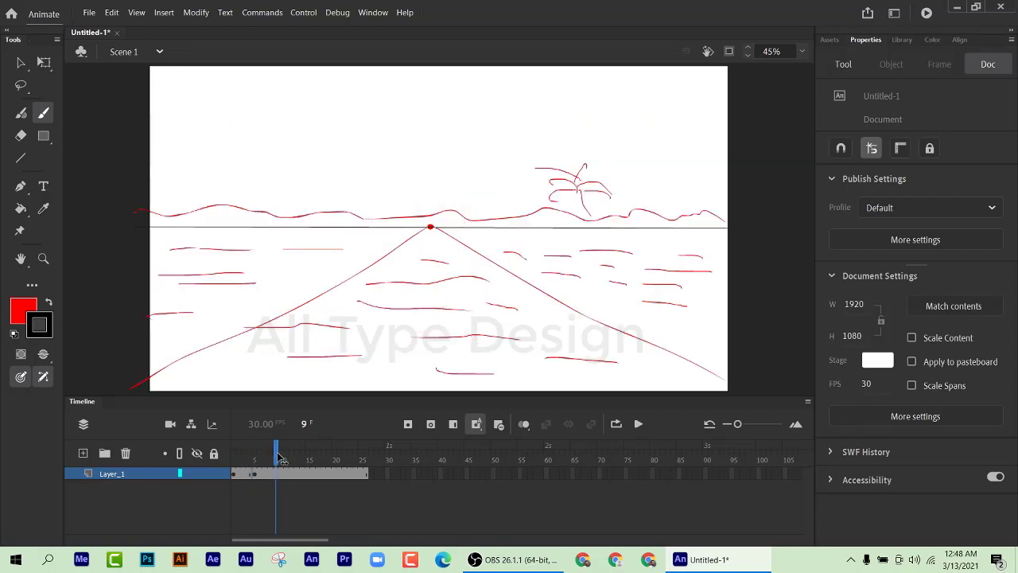
click(405, 425)
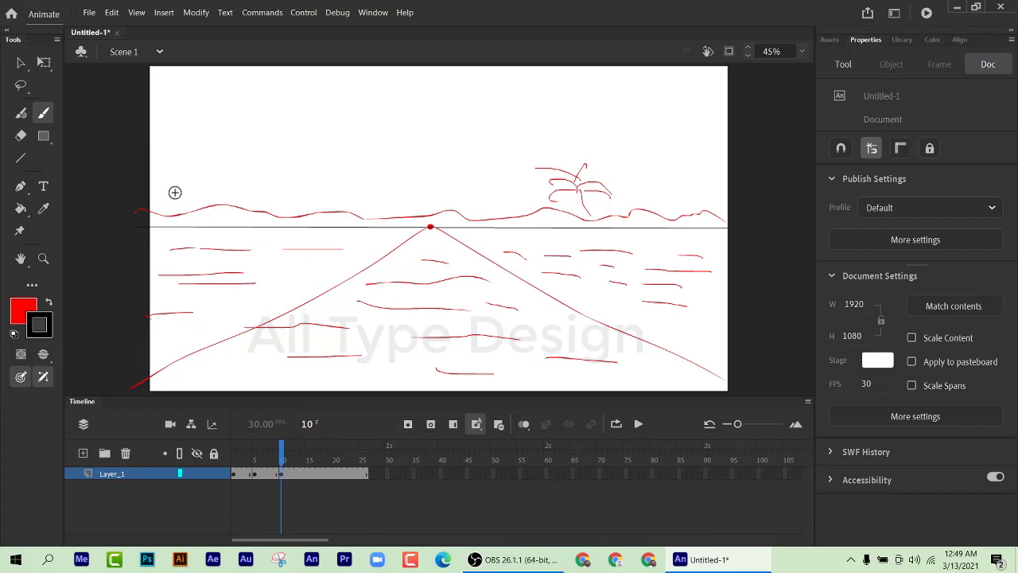
click(21, 63)
mouse_move(100, 137)
mouse_down()
mouse_move(279, 246)
mouse_move(727, 390)
mouse_move(817, 461)
mouse_up()
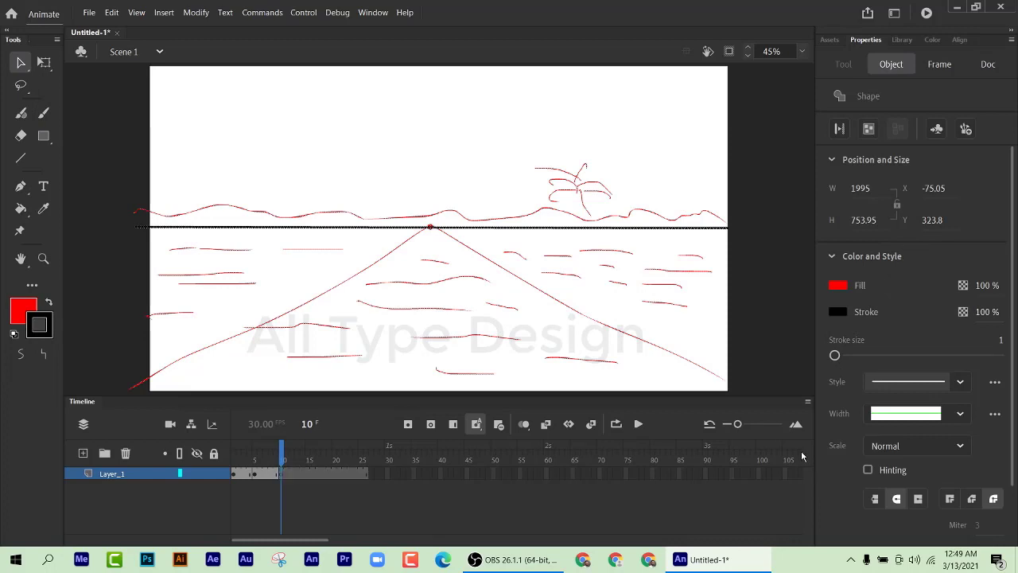
key(Delete)
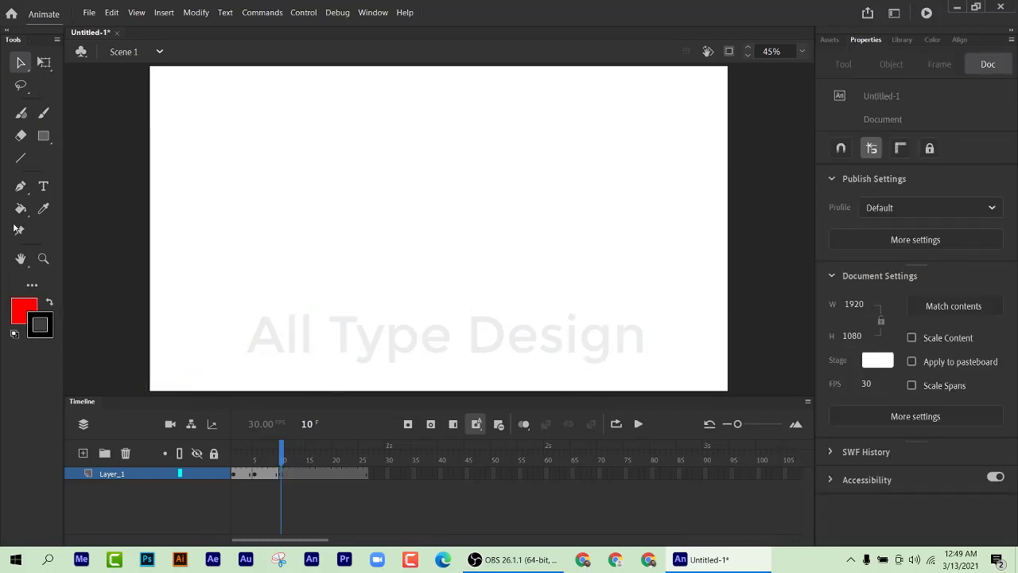
Step: Paint a red vanishing-point dot low on the frame 10 stage with the Classic Brush at size 27, and reduce the brush size to 3
click(44, 113)
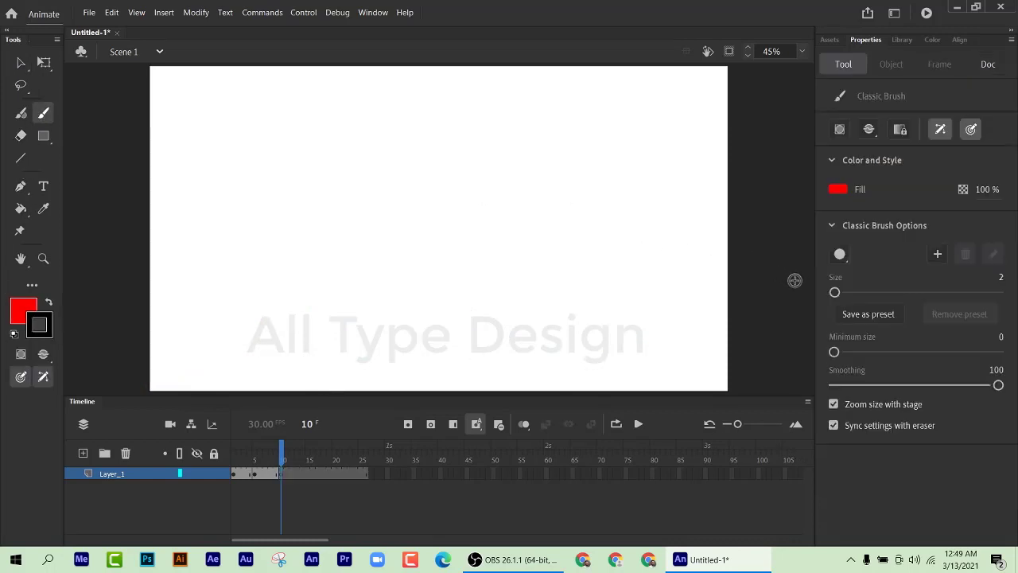
drag(834, 293, 855, 292)
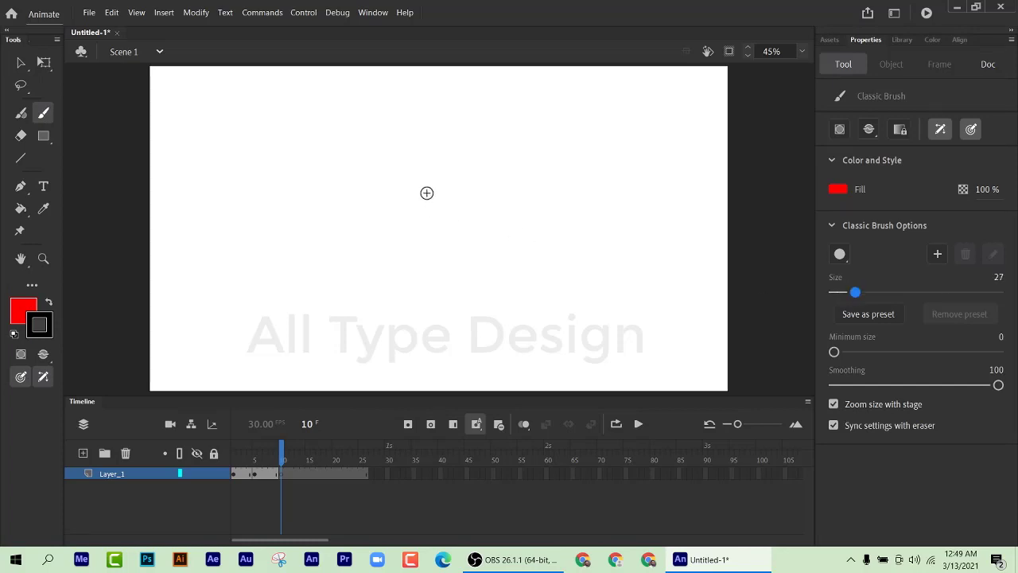
click(445, 344)
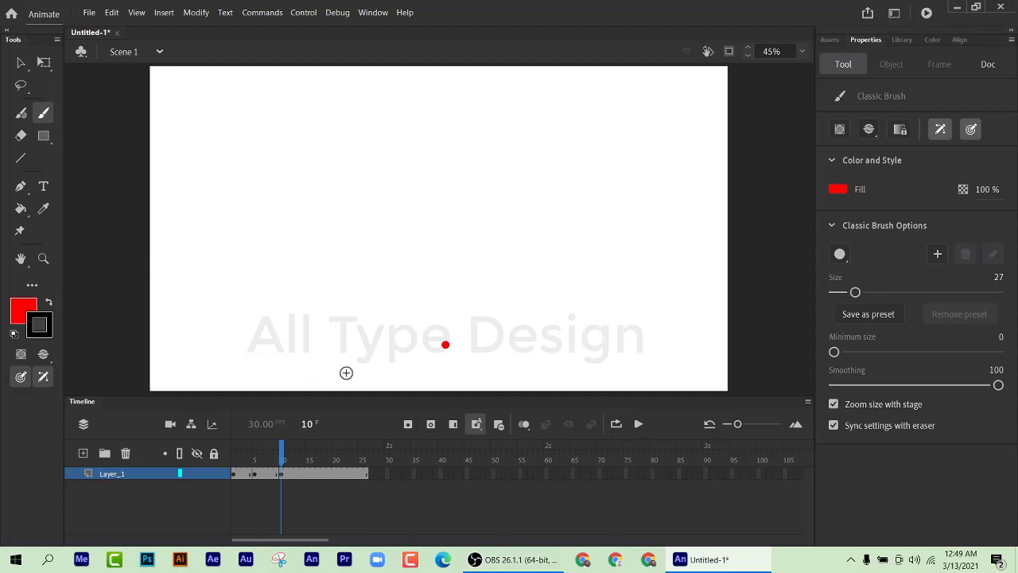
key(ctrl+z)
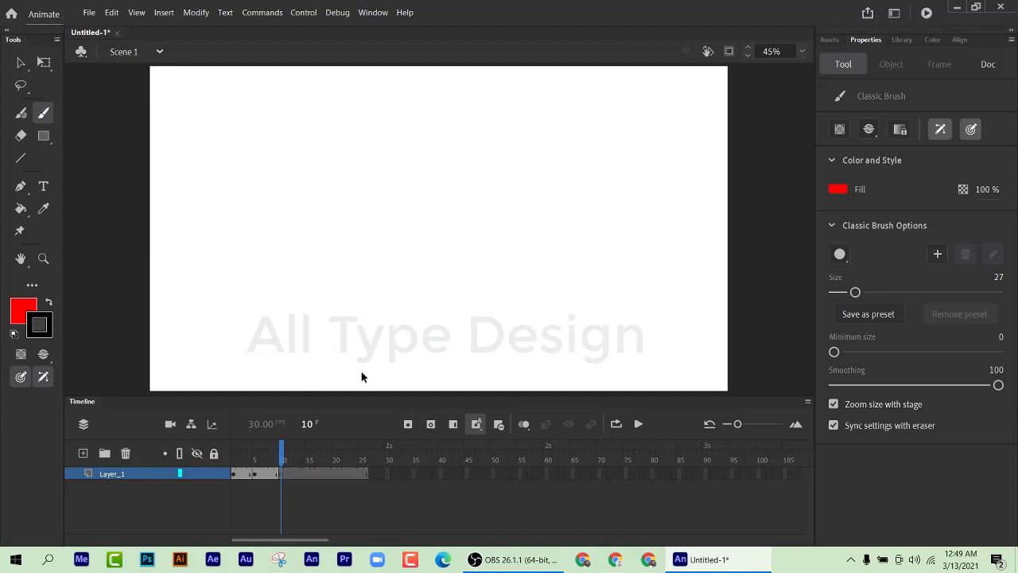
click(444, 332)
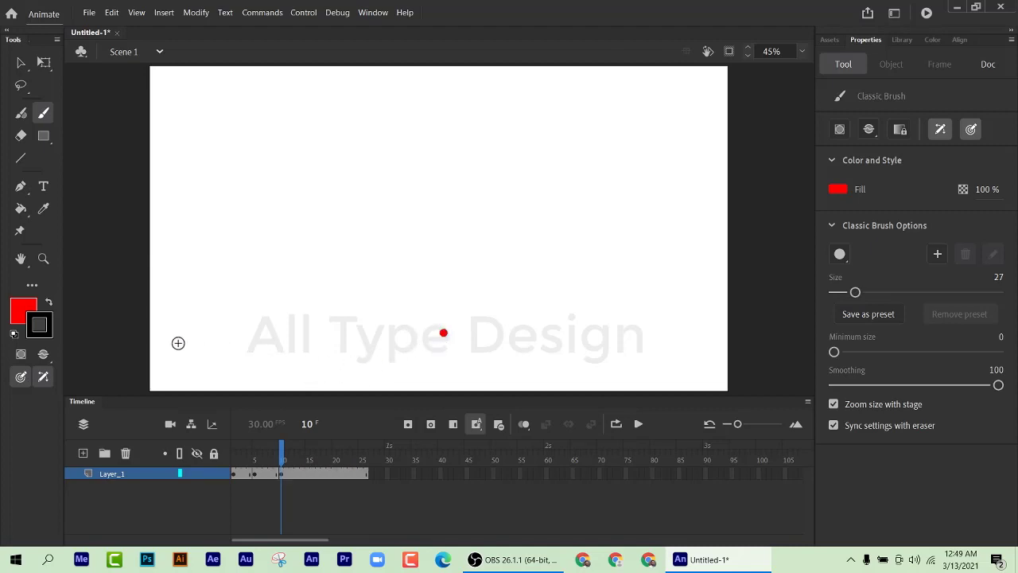
drag(855, 292, 837, 293)
Step: Draw a near-horizontal line across the full stage width with the Line tool and nudge it down onto the red dot
click(22, 159)
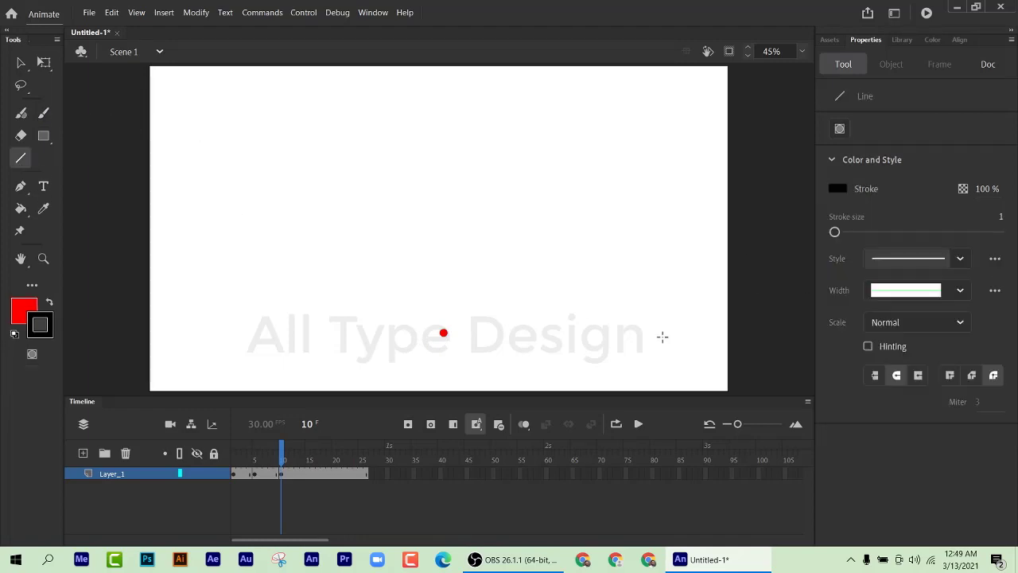
drag(736, 328, 131, 330)
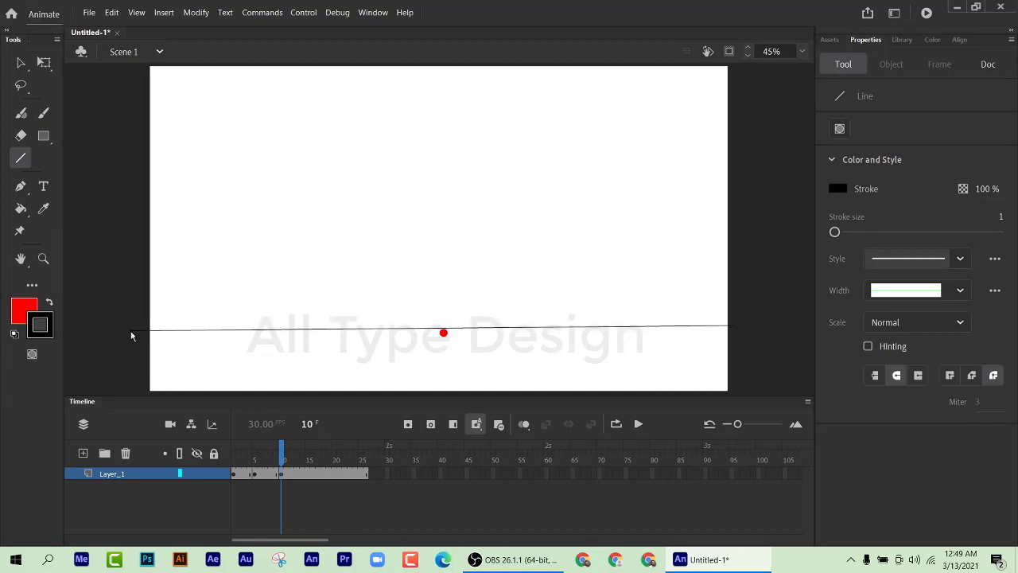
click(27, 66)
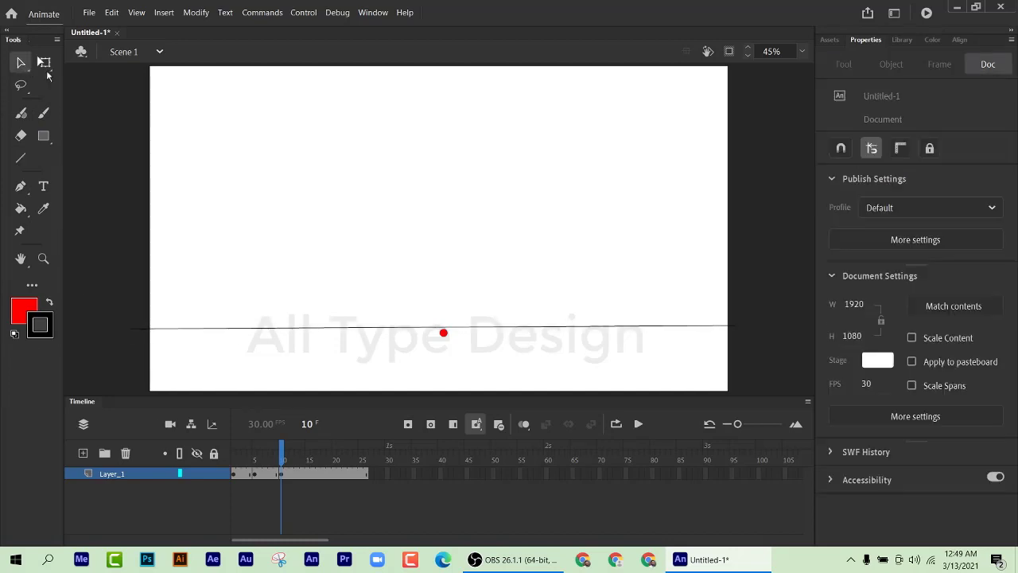
click(371, 329)
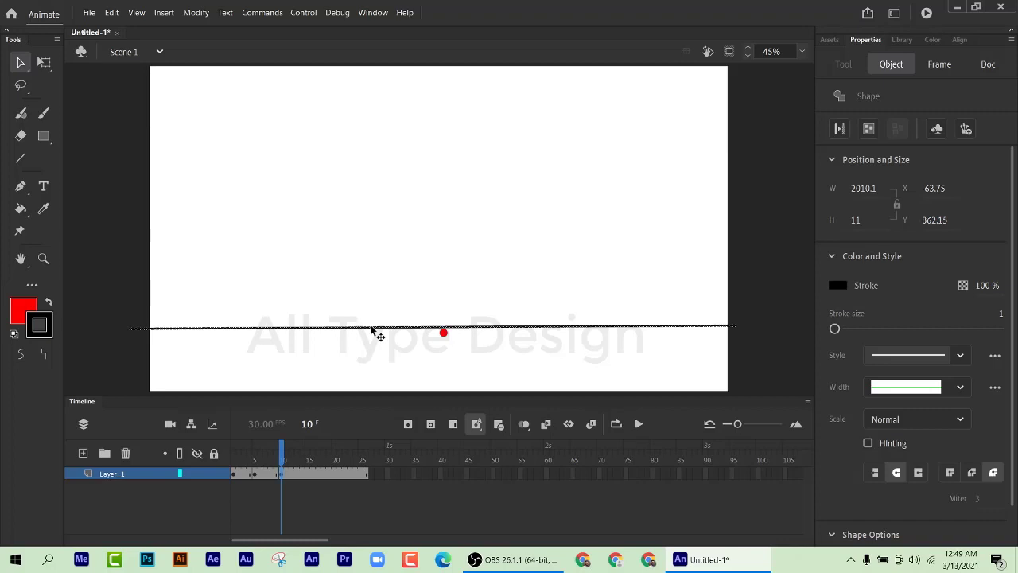
key(Down)
key(Down)
key(Down)
key(Down)
key(Down)
key(Down)
key(Down)
key(Down)
key(Down)
key(Down)
key(Down)
key(Down)
key(Down)
key(Down)
key(Down)
key(Down)
key(Down)
key(Down)
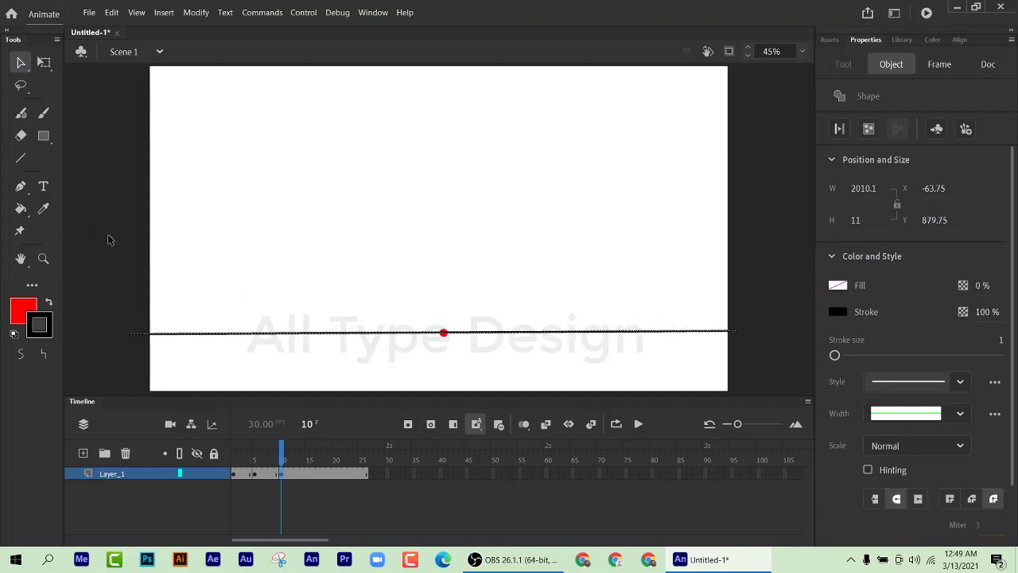
click(114, 237)
Step: Paint two diagonals from the vanishing point to the stage's bottom edge and an uneven hill outline above the horizon line
click(43, 114)
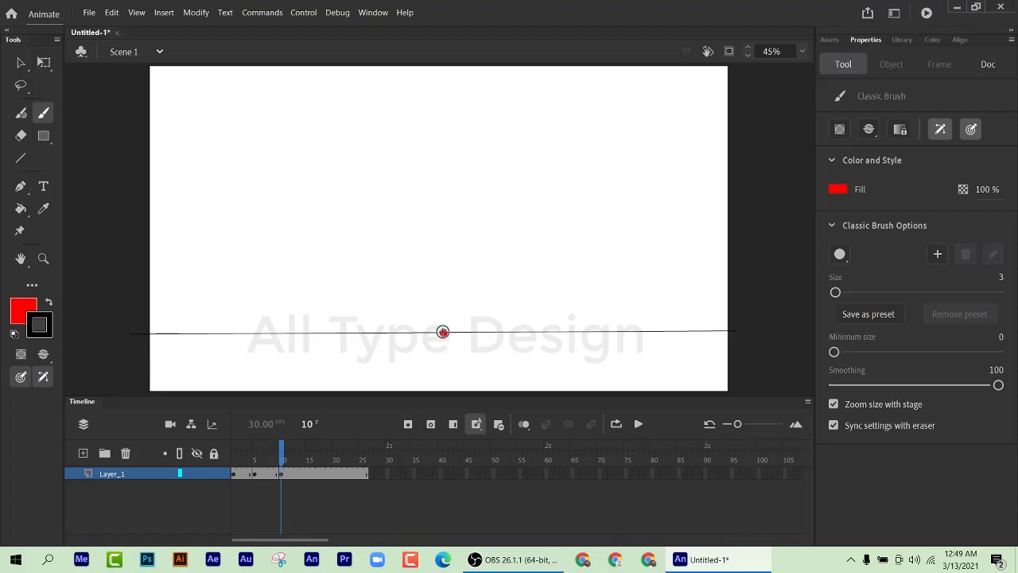
drag(678, 388, 692, 391)
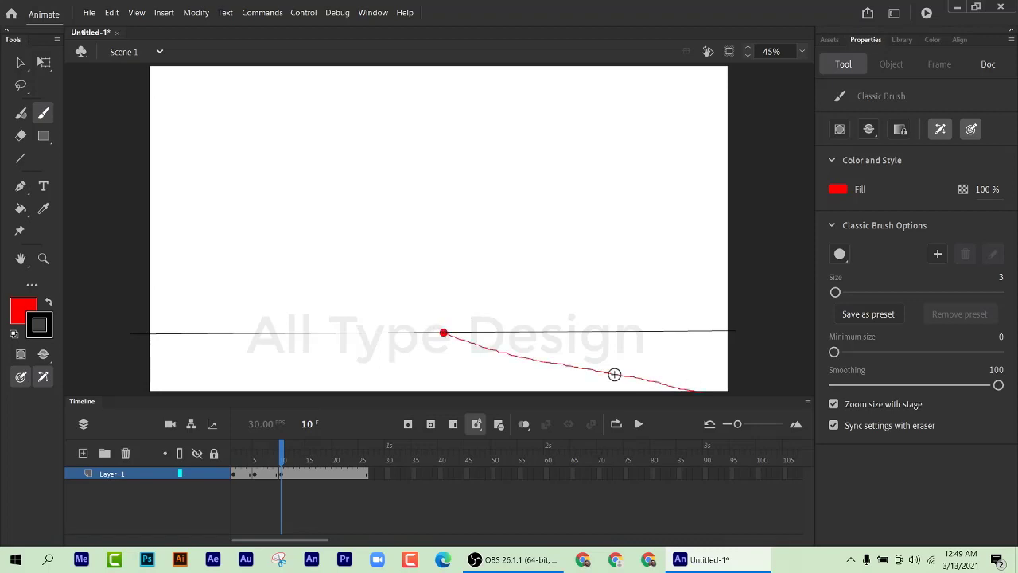
drag(442, 334, 405, 346)
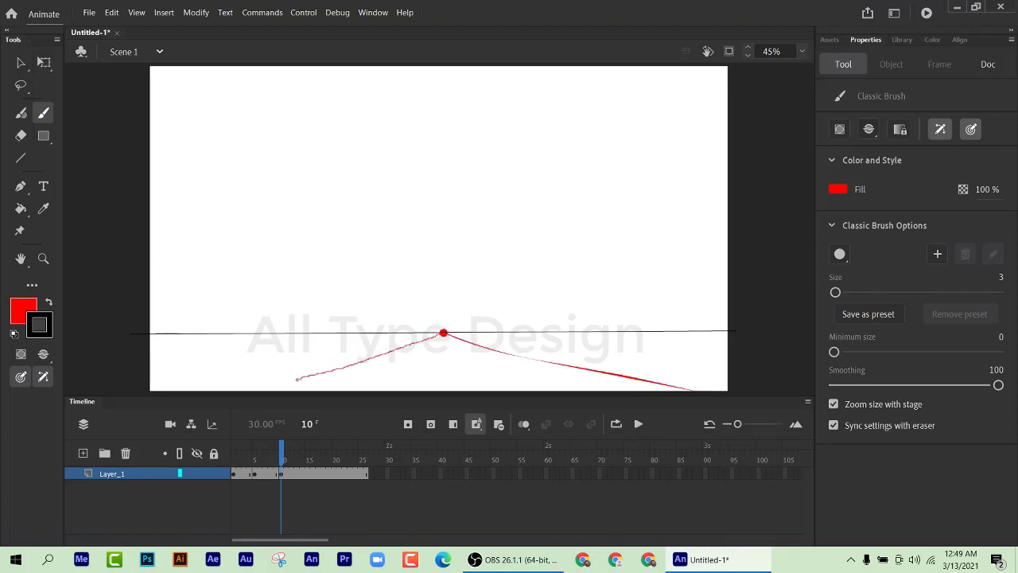
drag(219, 396, 219, 395)
drag(735, 324, 711, 309)
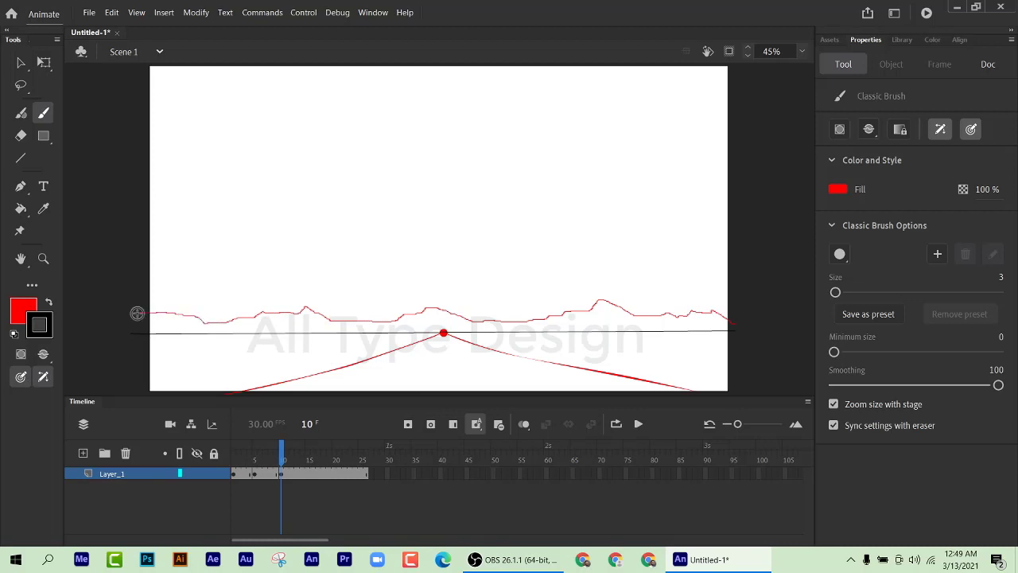
drag(136, 313, 137, 314)
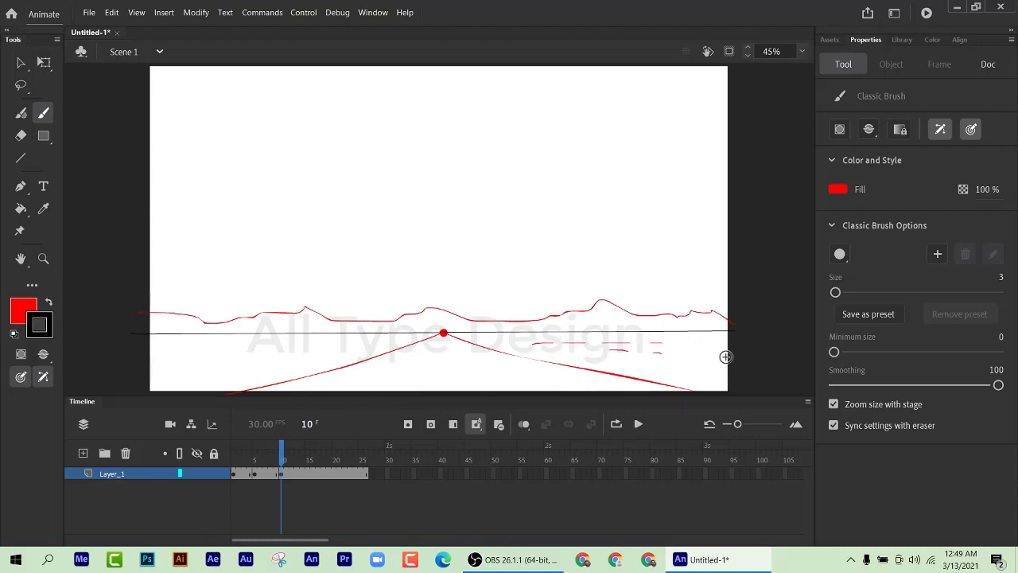
Step: Paint scattered short horizontal dashes on the ground outside the two diagonals, on both sides of the vanishing point
drag(658, 365, 702, 366)
drag(501, 338, 590, 339)
drag(391, 335, 334, 335)
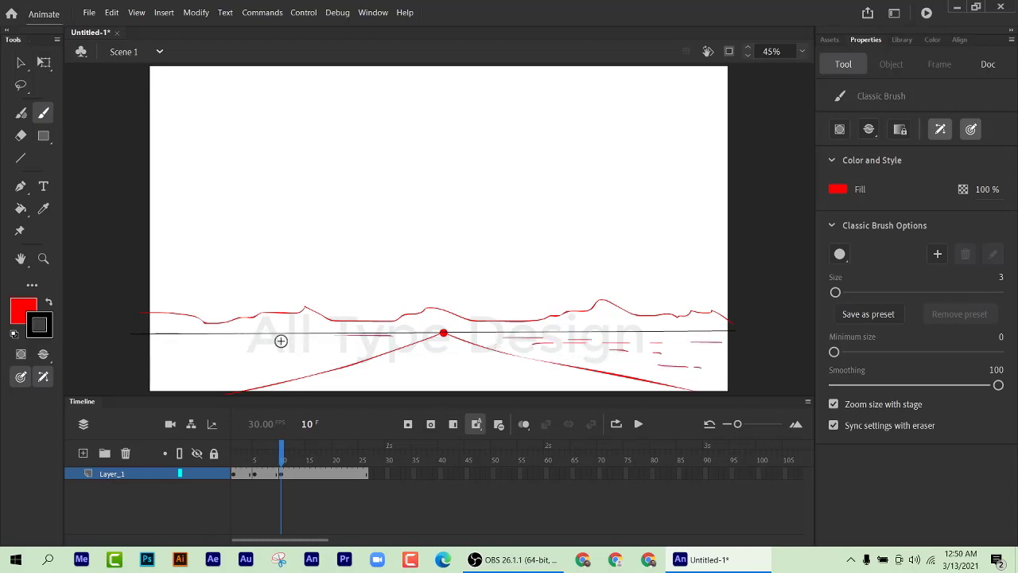
drag(239, 346, 289, 346)
mouse_move(216, 363)
mouse_down()
mouse_move(242, 374)
mouse_move(194, 374)
mouse_up()
mouse_move(205, 383)
mouse_down()
mouse_move(151, 365)
mouse_move(189, 376)
mouse_up()
drag(206, 346, 159, 353)
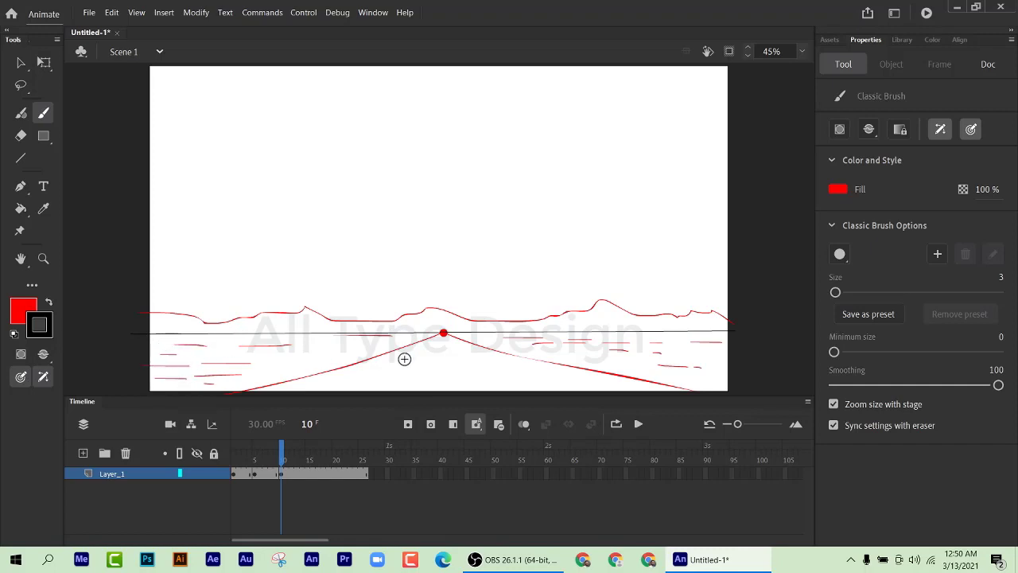
Step: Paint short horizontal lines on the ground between the two diagonals below the vanishing point
drag(439, 355, 400, 355)
drag(482, 368, 439, 368)
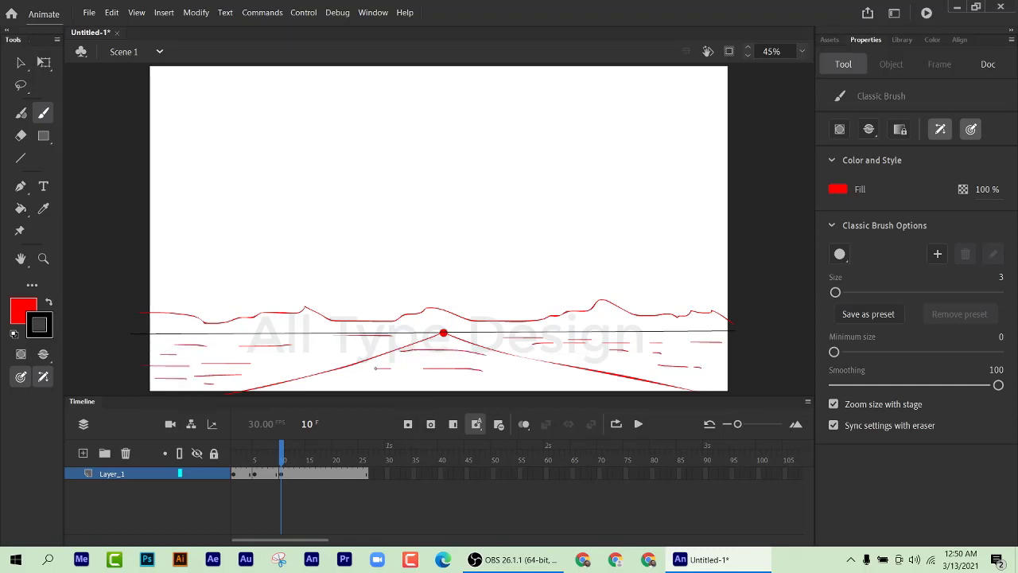
drag(375, 368, 323, 379)
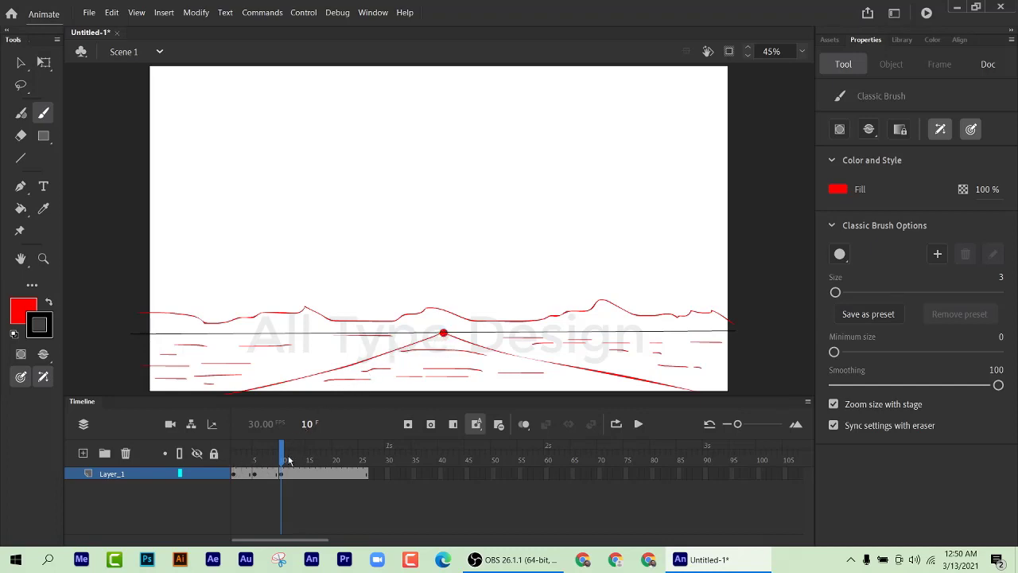
Step: Sketch a round sun from overlapping circular strokes near the top centre of the frame 10 scene
mouse_move(262, 458)
mouse_down()
mouse_move(201, 457)
mouse_move(280, 462)
mouse_up()
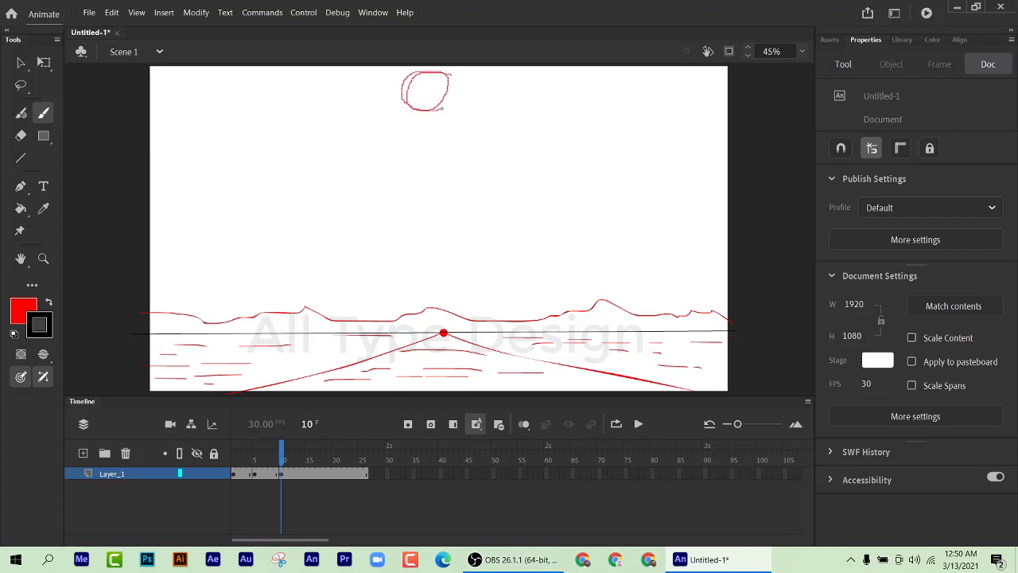
drag(411, 99, 421, 102)
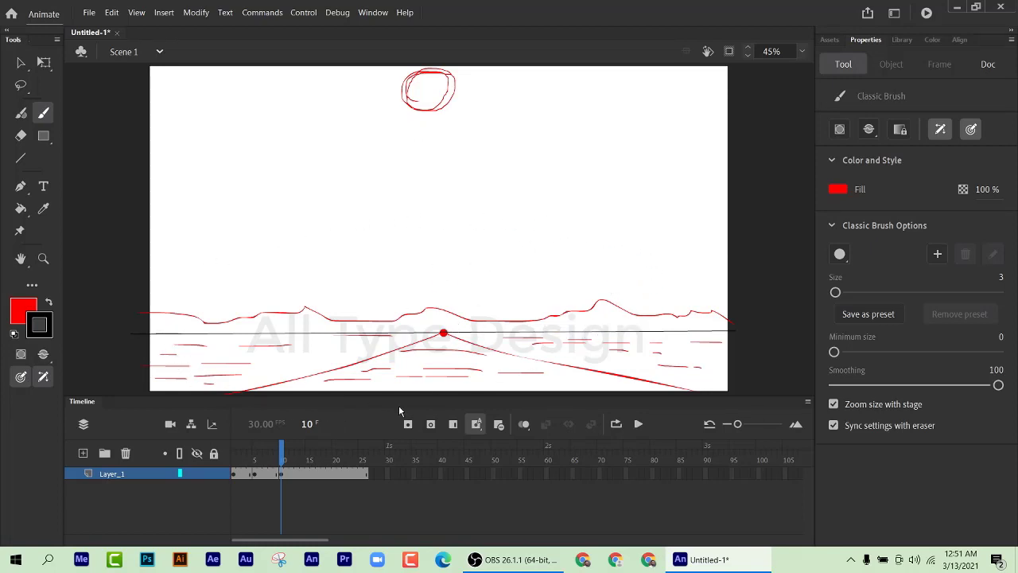
Step: Compare the vanishing-point positions in the scenes on frames 1, 5 and 10
drag(278, 447, 233, 450)
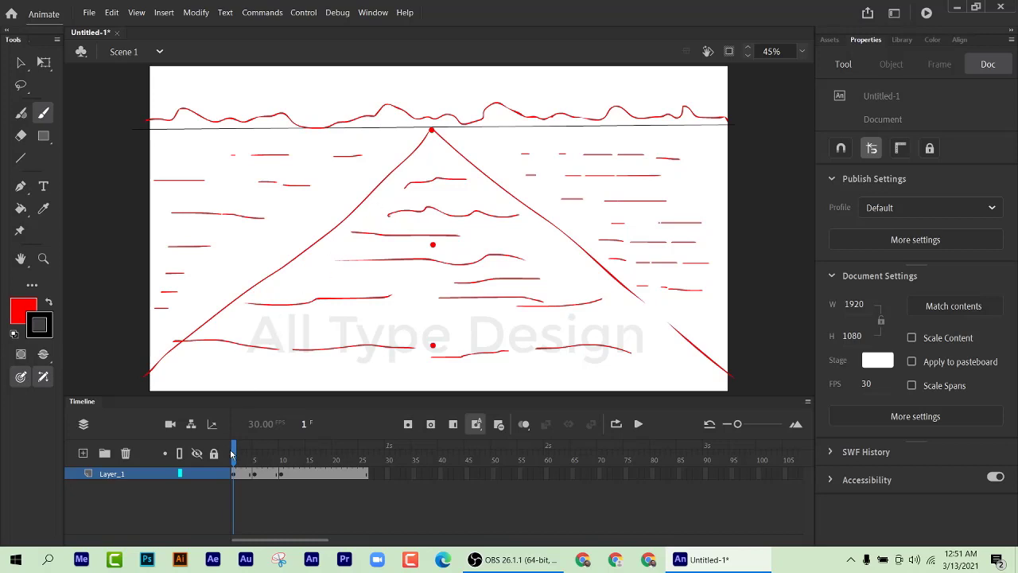
drag(231, 453, 254, 457)
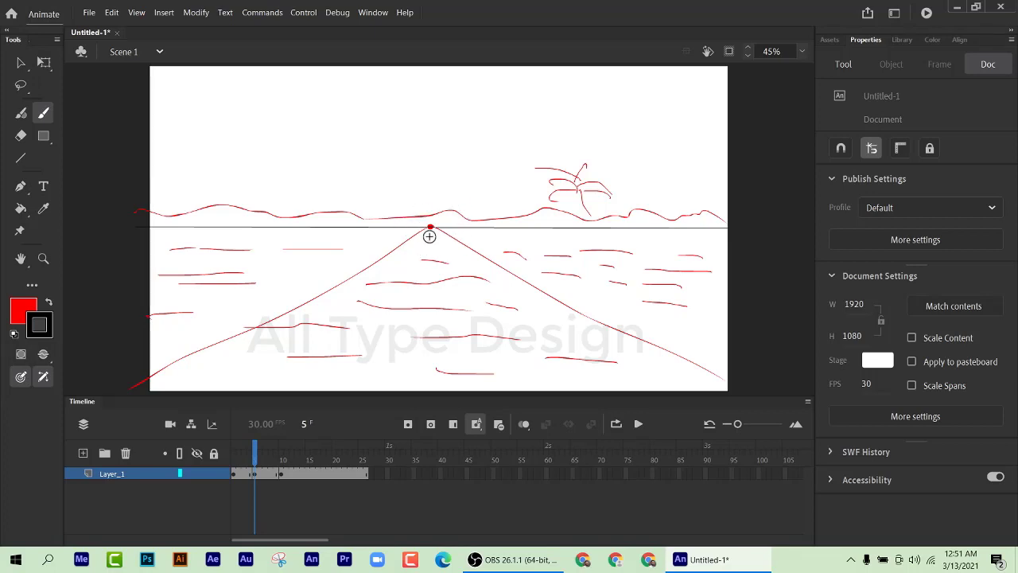
drag(266, 455, 282, 457)
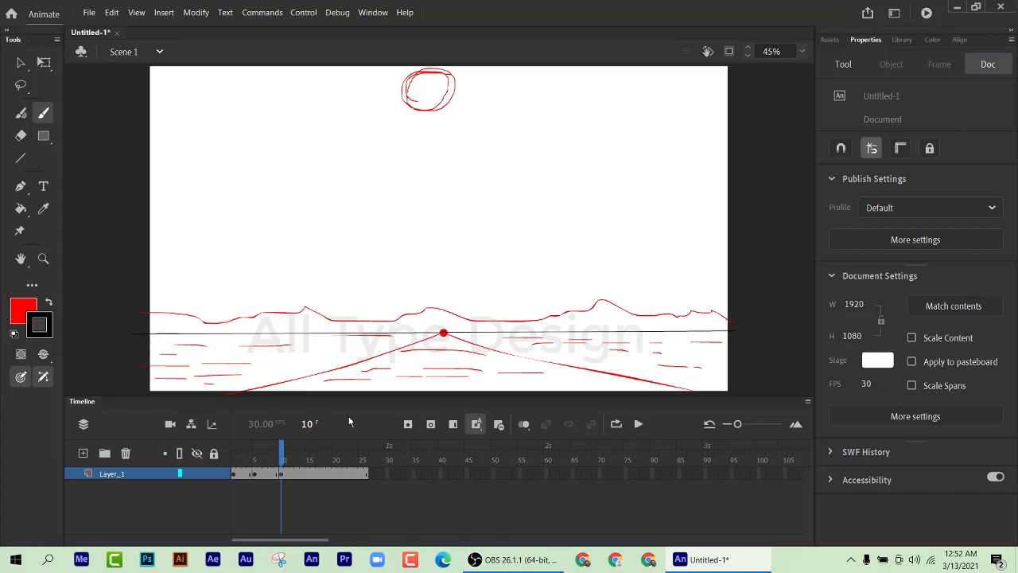
Step: Replace Layer_1 and its drawings with a new empty layer, and return the playhead to frame 1
click(20, 63)
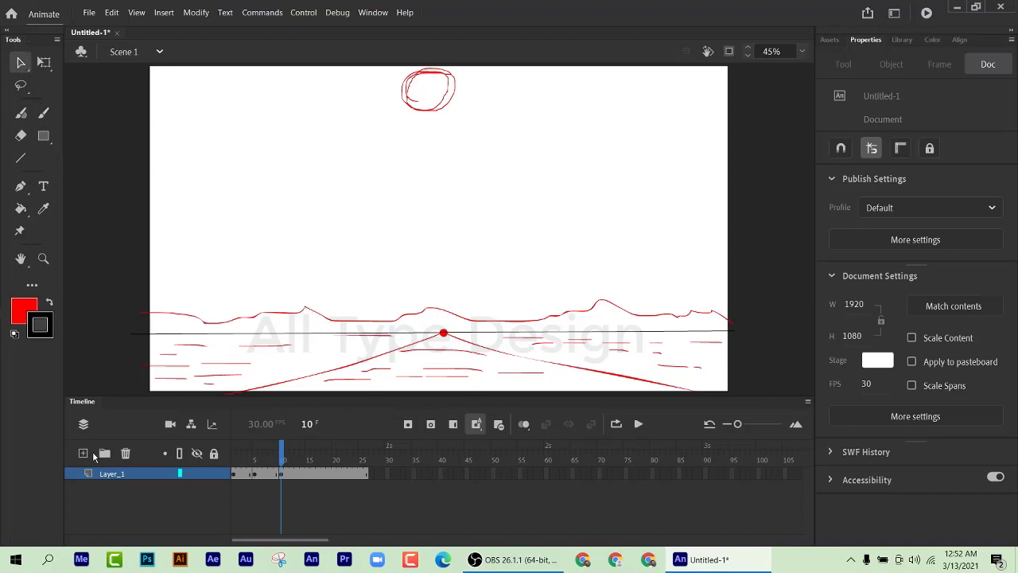
click(82, 453)
click(118, 486)
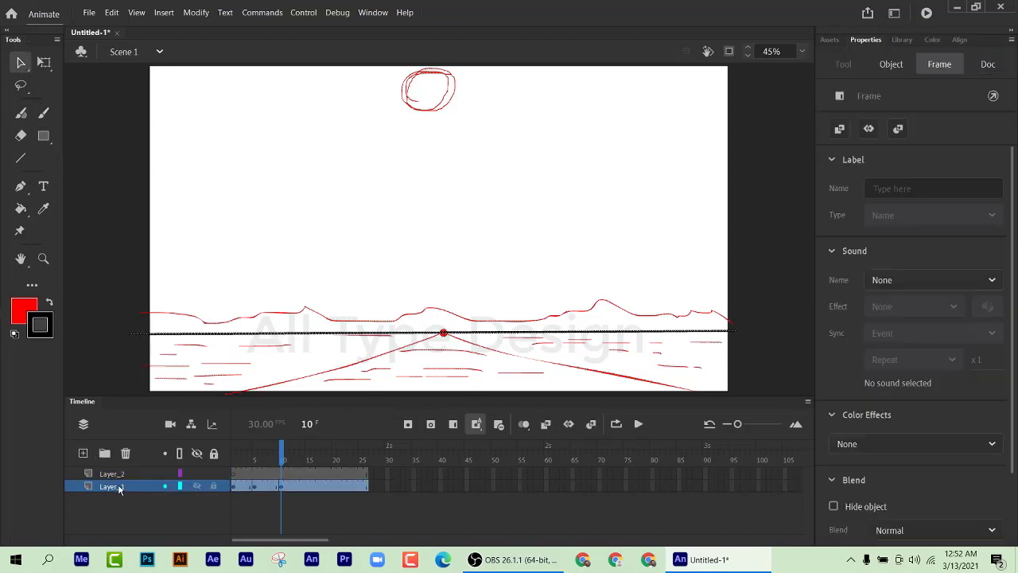
key(Delete)
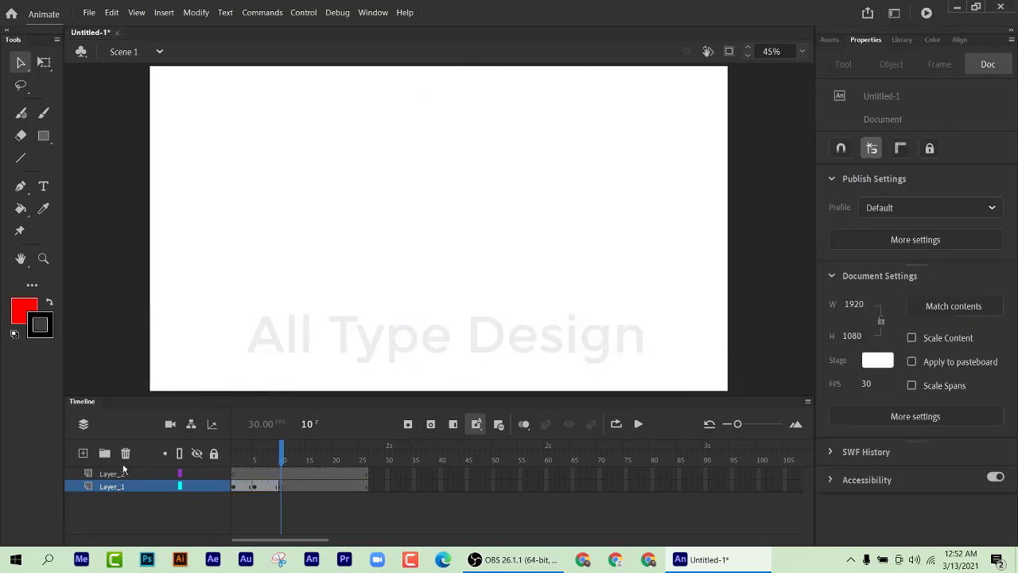
click(126, 452)
drag(282, 454, 202, 466)
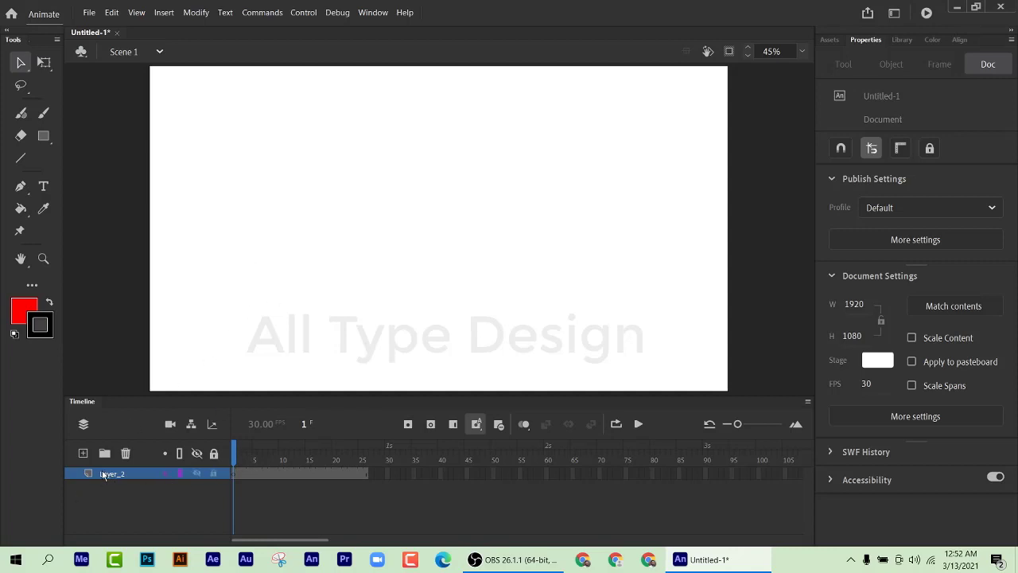
Step: Turn on Object Drawing mode and paint a red vanishing-point dot at the stage centre with the Classic Brush at size 24
click(20, 162)
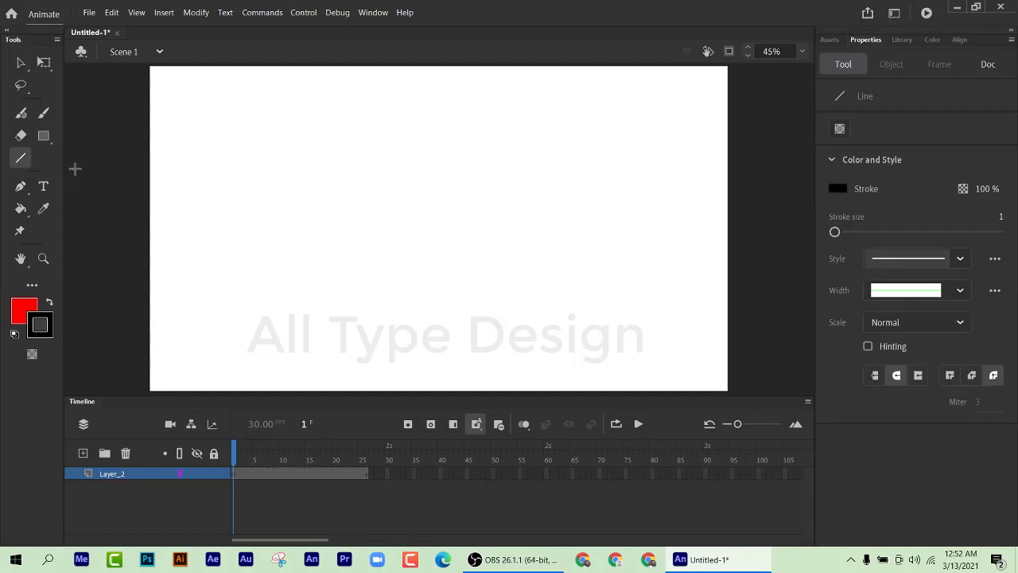
click(840, 130)
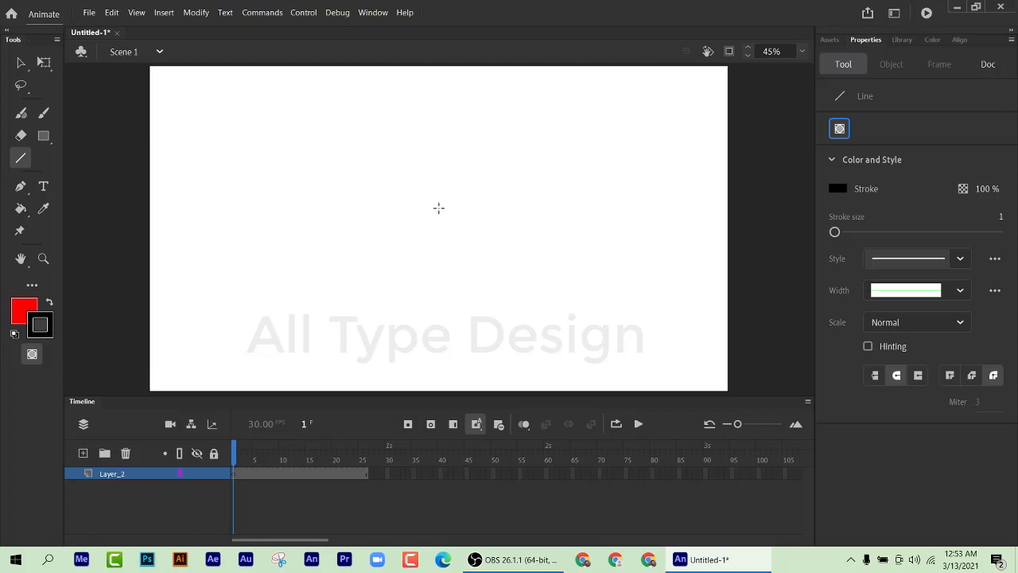
click(44, 113)
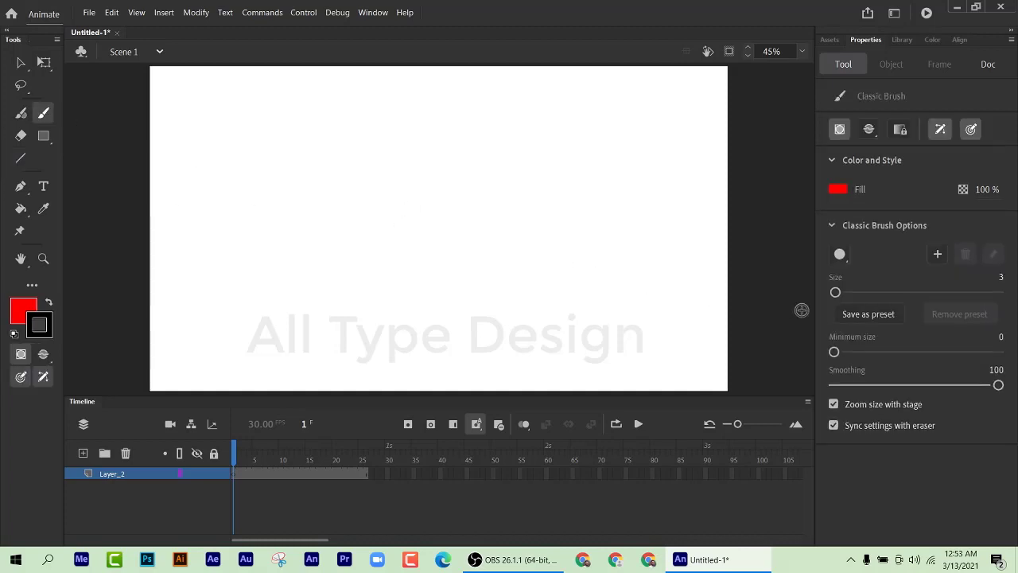
drag(835, 292, 853, 292)
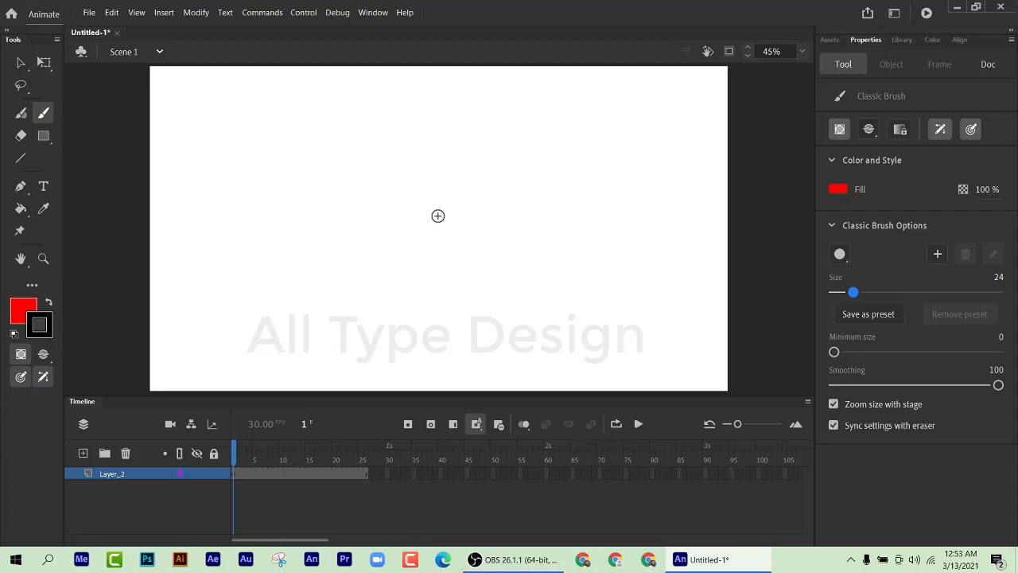
click(438, 215)
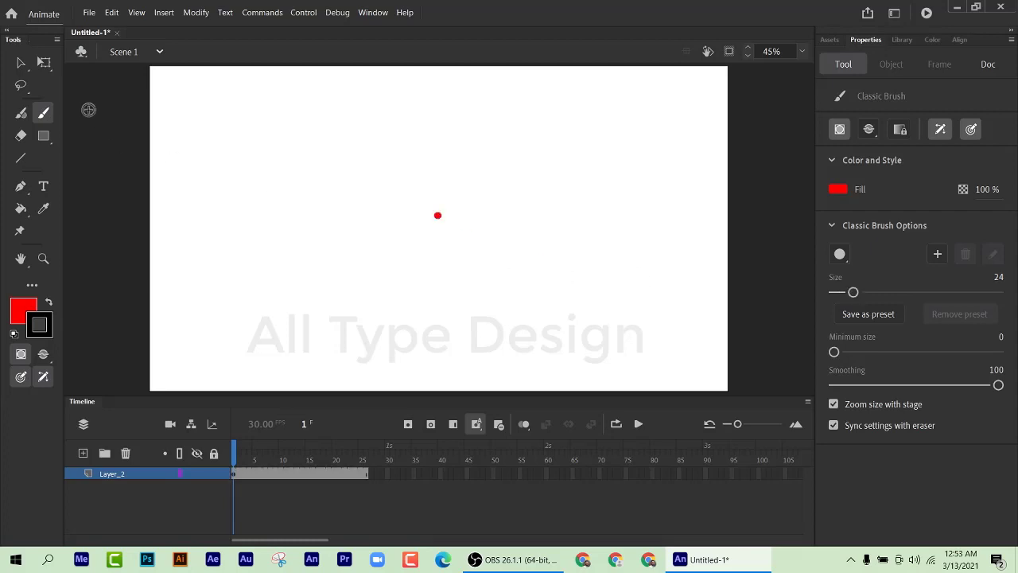
click(19, 66)
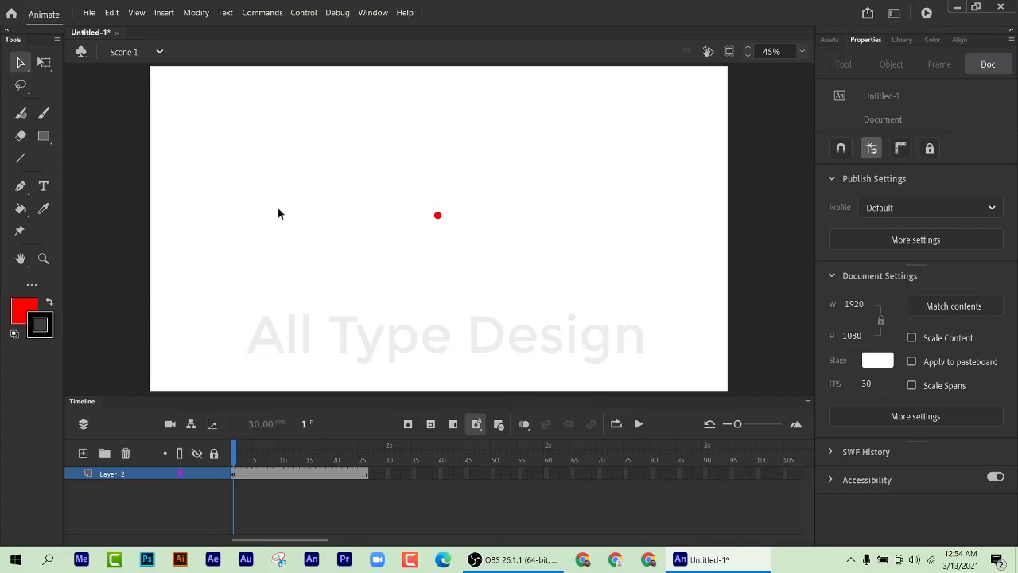
click(44, 136)
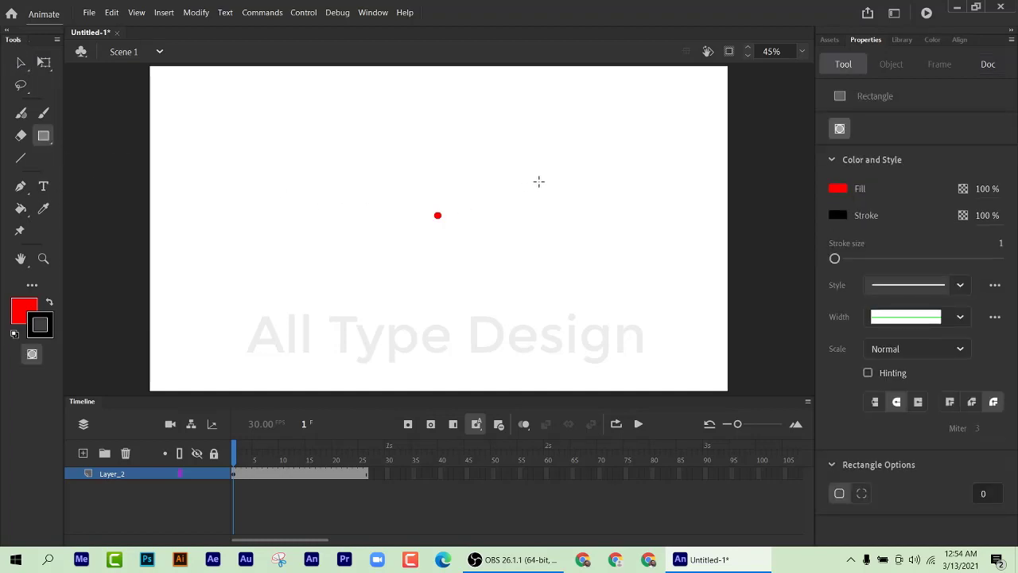
mouse_move(542, 179)
mouse_down()
mouse_move(480, 231)
mouse_move(337, 267)
mouse_move(379, 245)
mouse_move(480, 160)
mouse_up()
Step: Draw a black ground line about 2173 px wide across the lower stage, past both edges, and nudge it down to Y 978.7
click(17, 161)
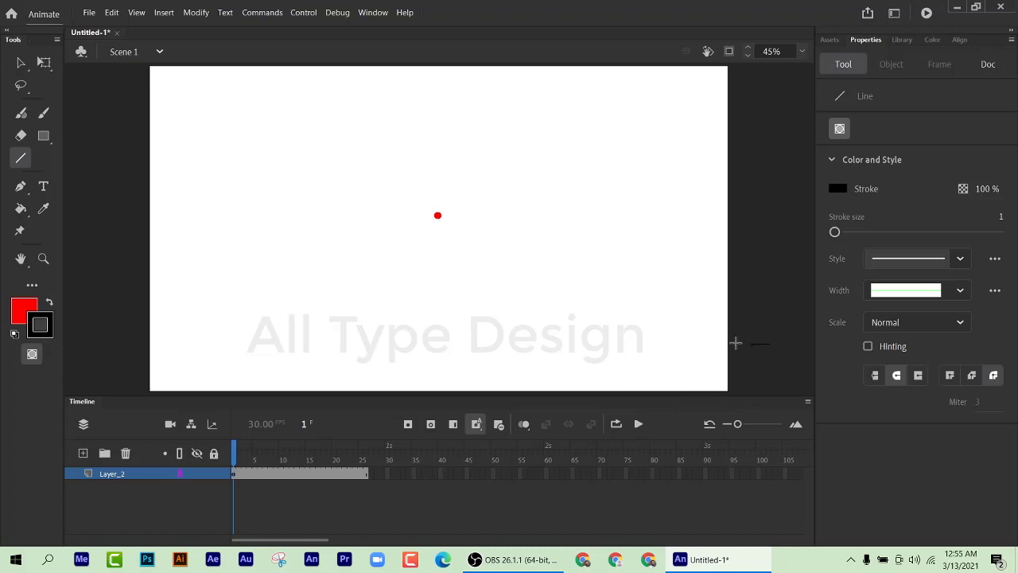
mouse_move(735, 342)
mouse_down()
mouse_move(406, 322)
mouse_move(156, 327)
mouse_move(115, 348)
mouse_up()
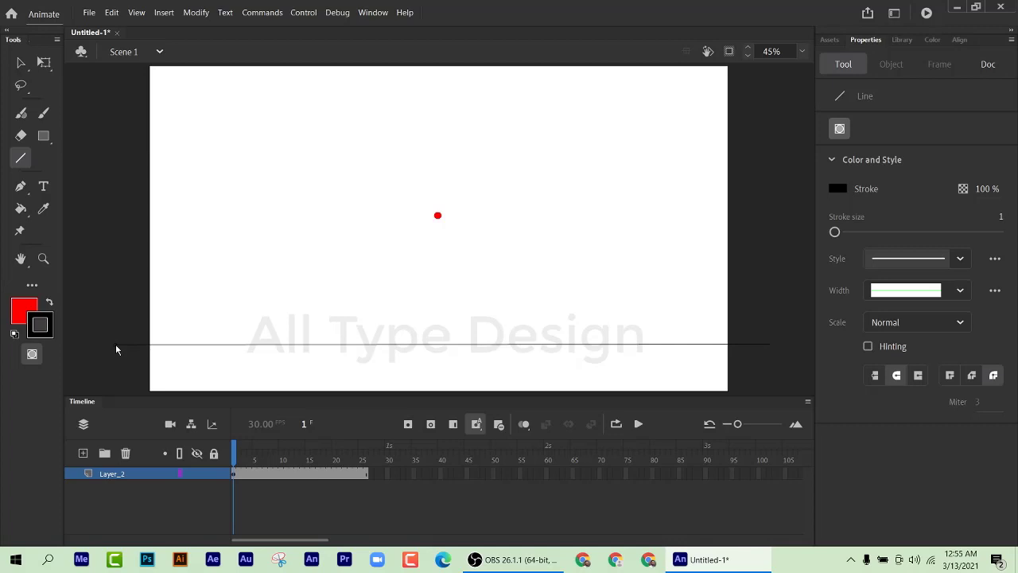
key(v)
click(422, 346)
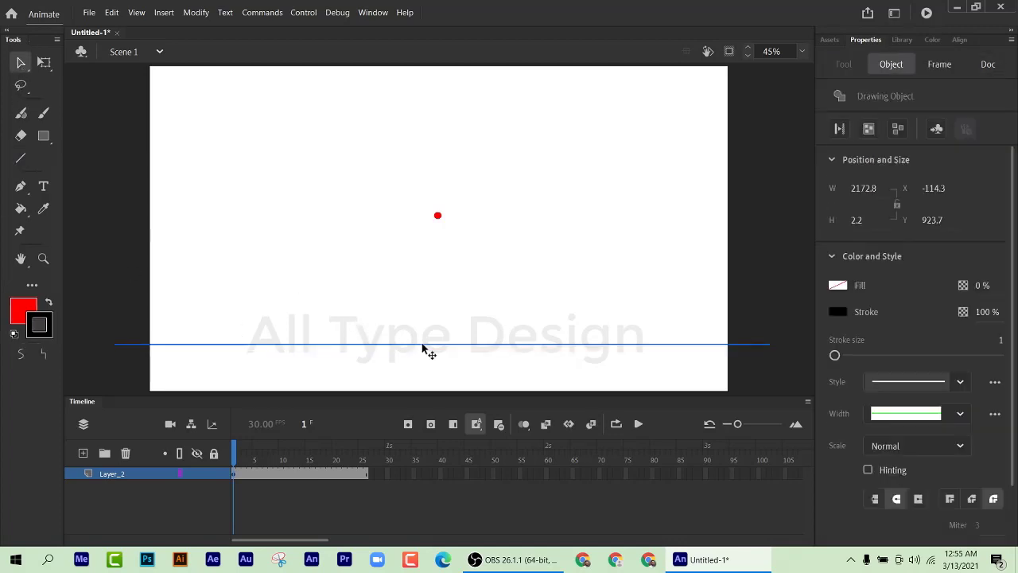
key(Down)
key(Down)
key(Down)
key(Down)
key(Down)
key(Down)
key(Down)
key(Down)
key(Down)
key(Down)
key(Down)
key(Down)
key(Down)
key(Down)
key(Down)
key(Down)
key(Down)
key(Down)
key(Down)
key(Down)
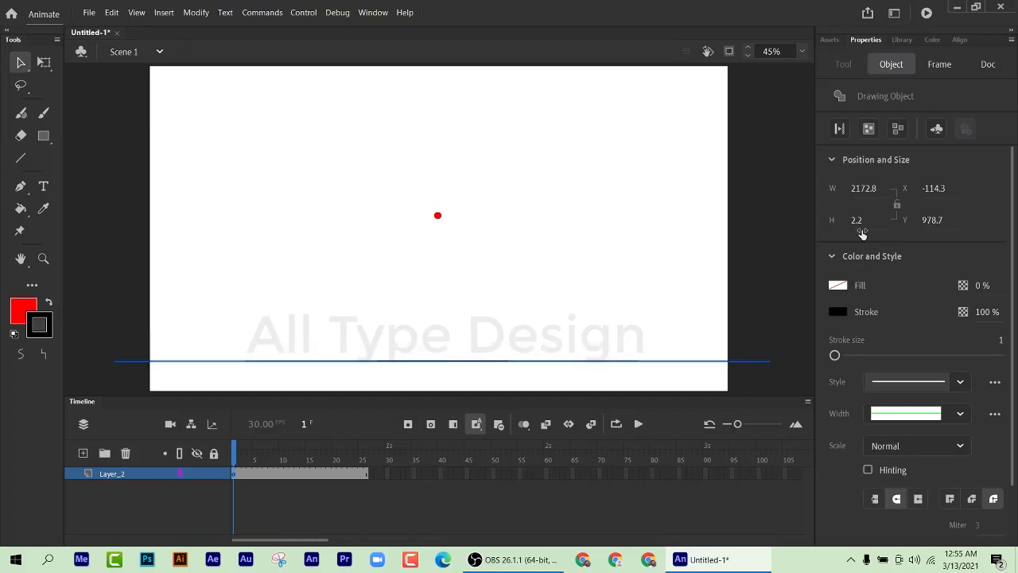
click(20, 158)
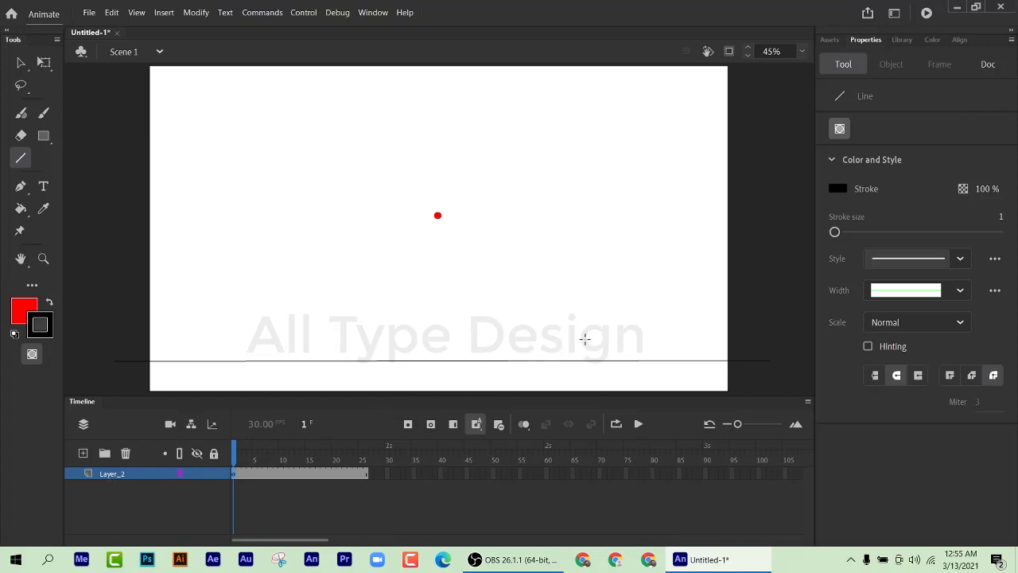
click(839, 128)
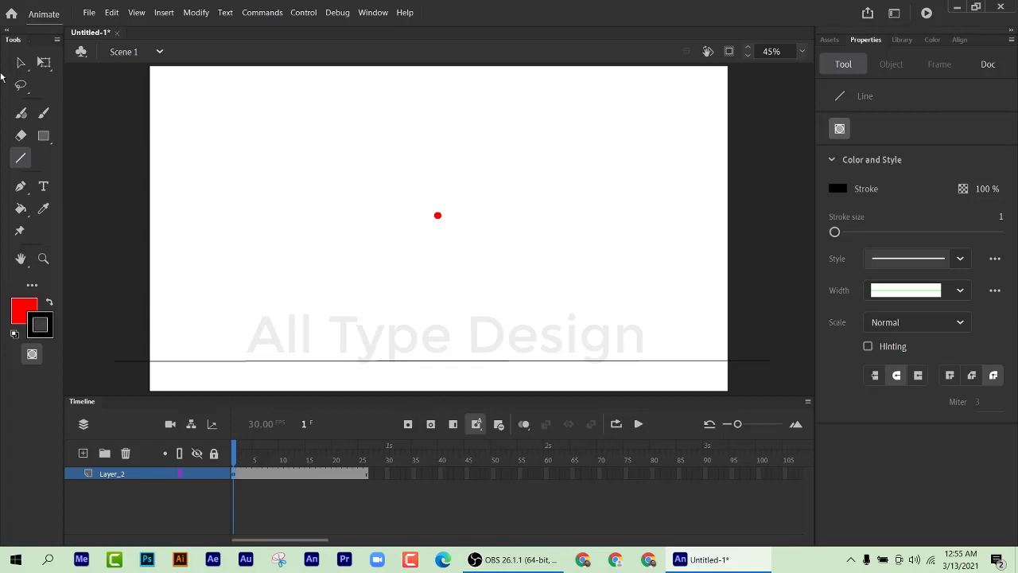
key(v)
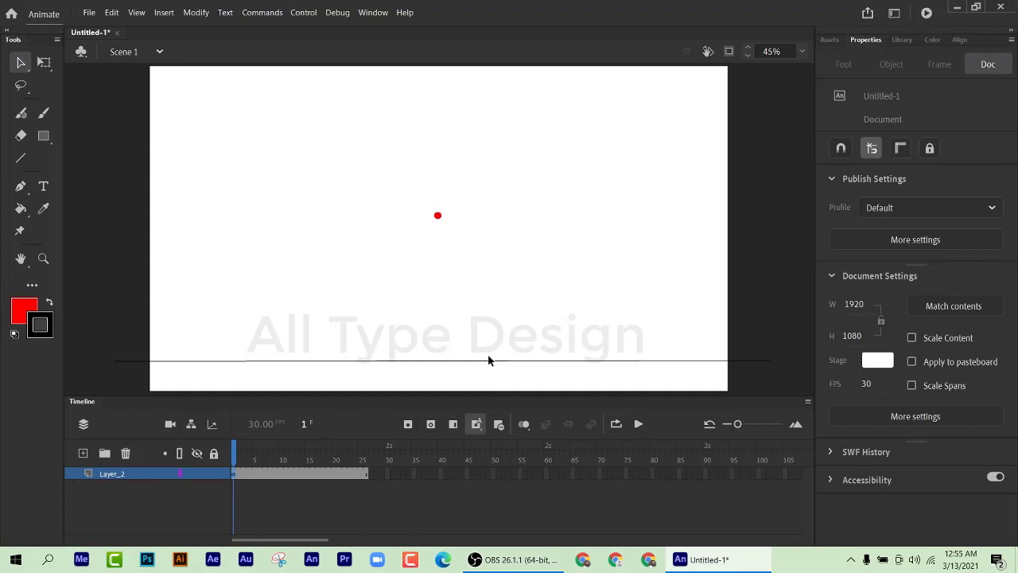
click(20, 157)
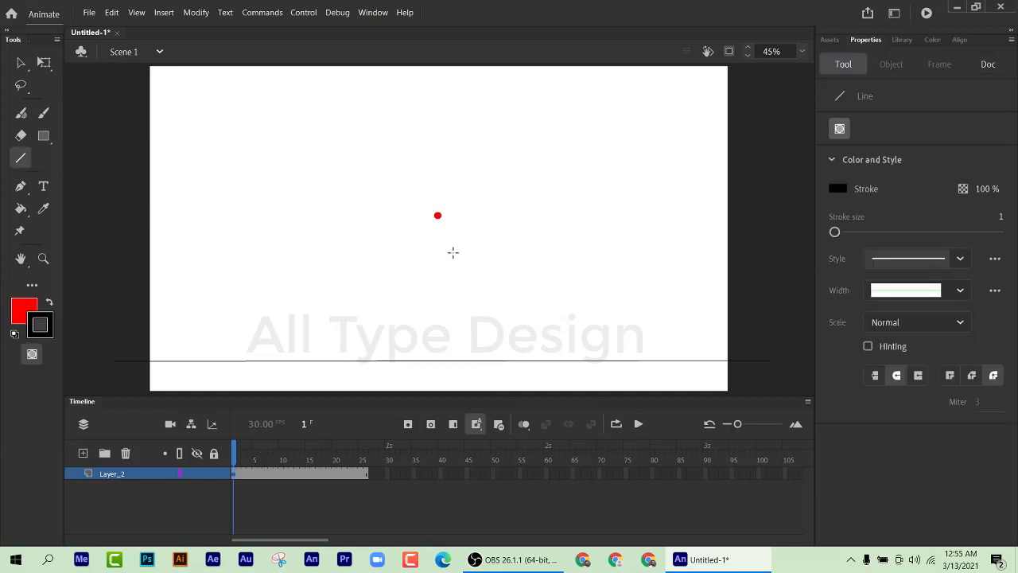
Step: Set the Rectangle tool to draw with no fill and a black stroke
click(45, 137)
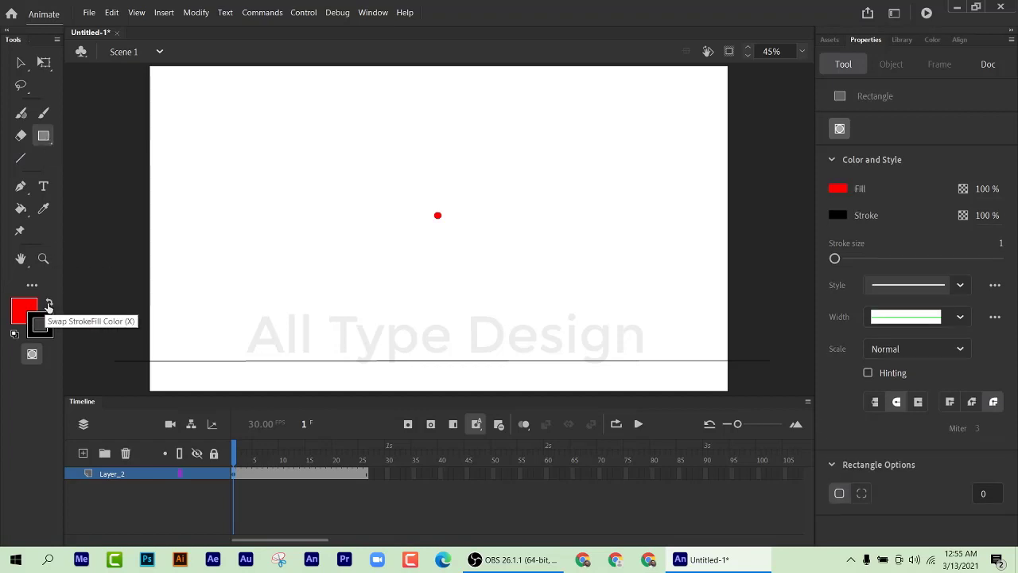
click(24, 310)
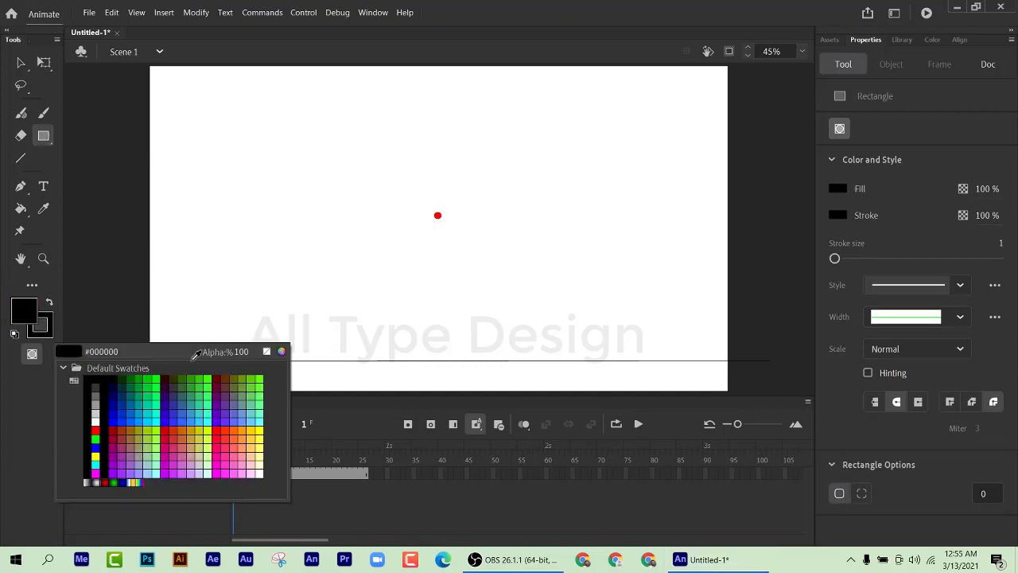
click(96, 430)
click(266, 351)
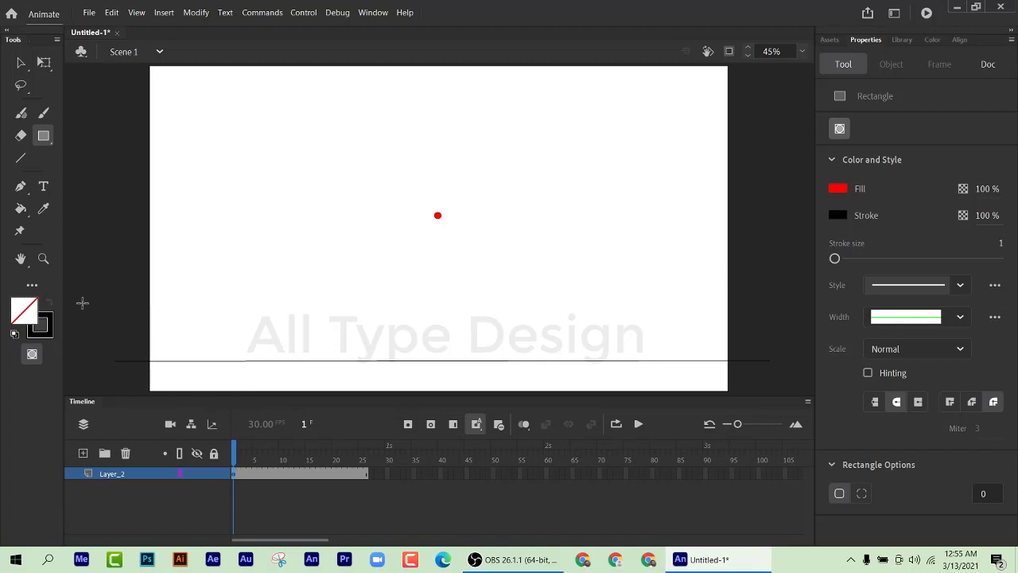
click(51, 328)
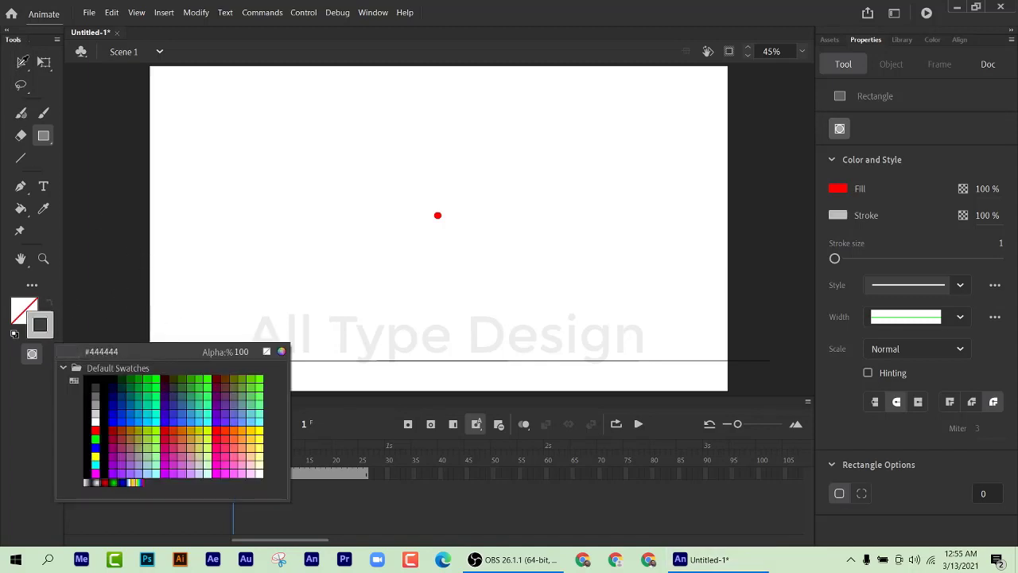
click(70, 348)
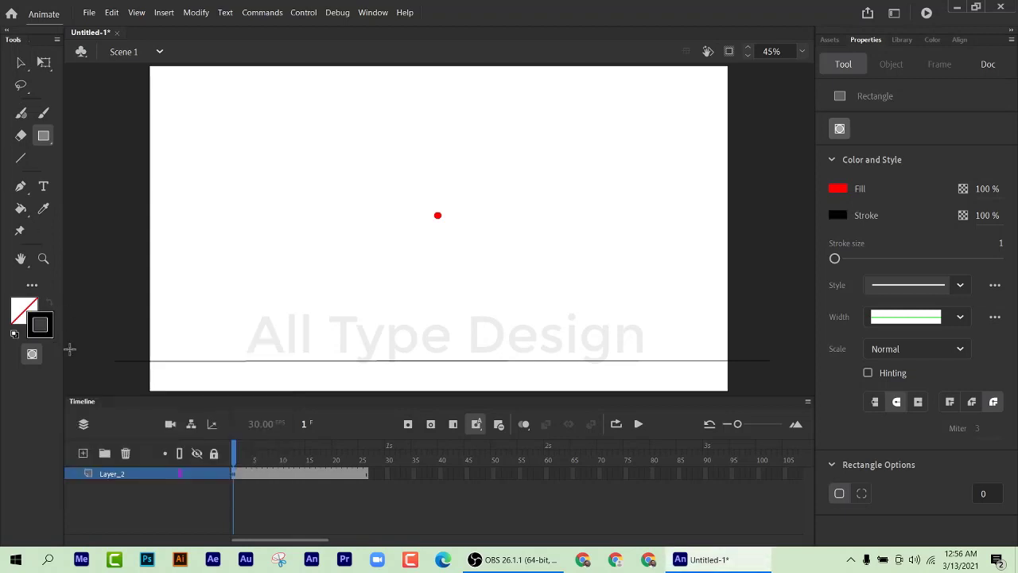
Step: Try an unfilled rectangle about 556 by 332 px around the vanishing point on Layer_2, and undo it
click(21, 62)
click(44, 137)
drag(350, 172, 523, 272)
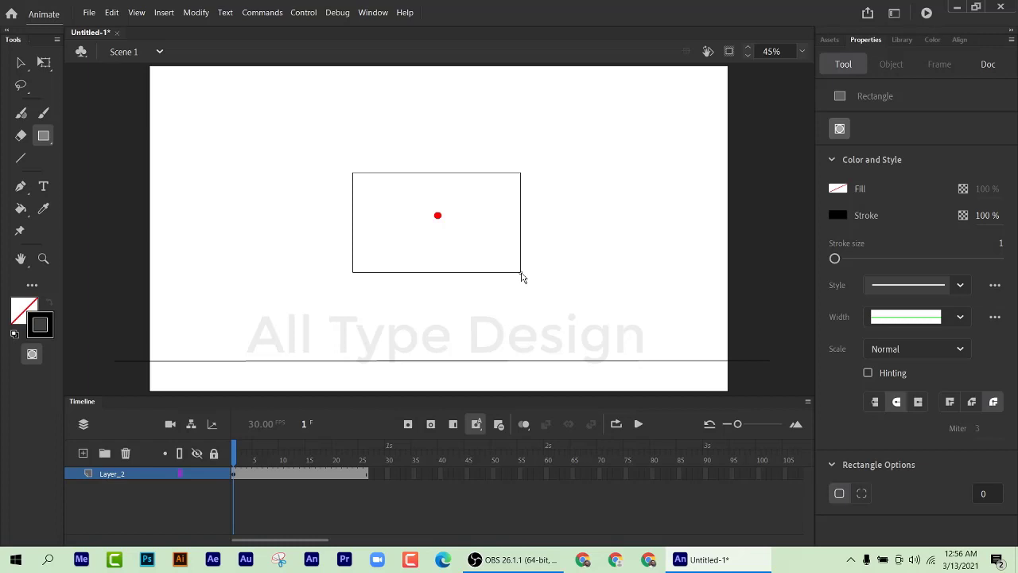
click(24, 65)
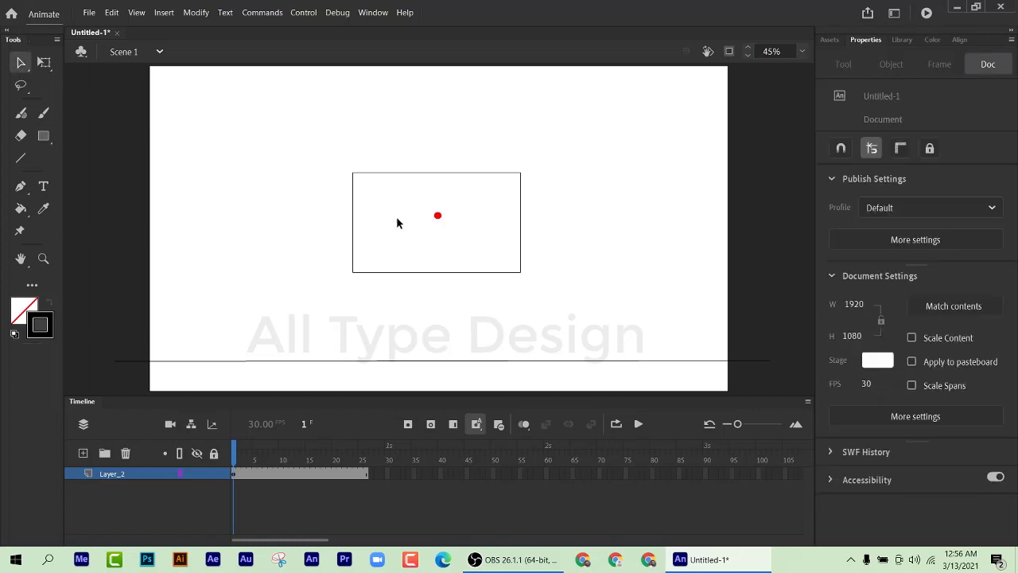
click(415, 172)
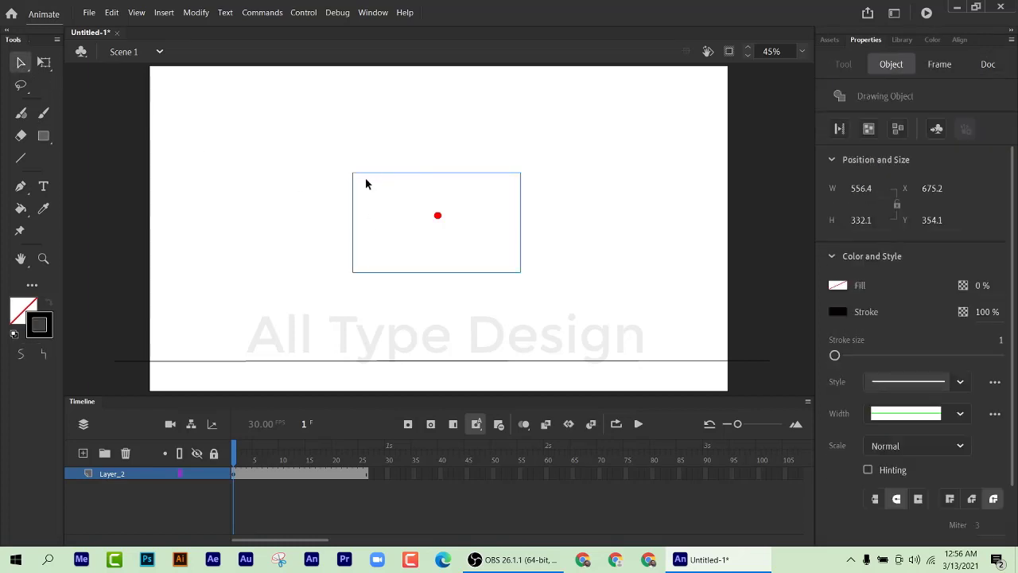
click(366, 180)
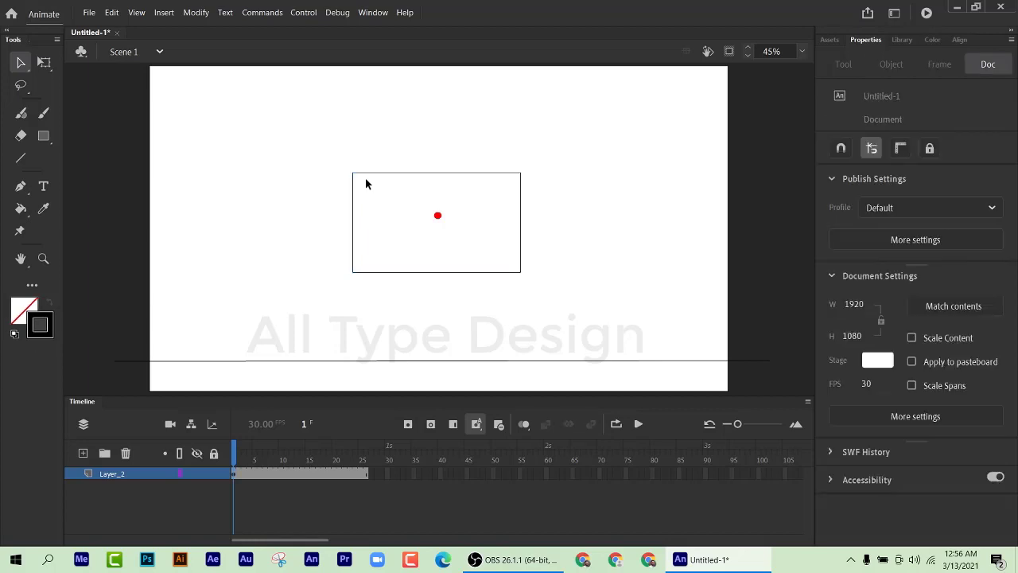
key(ctrl+z)
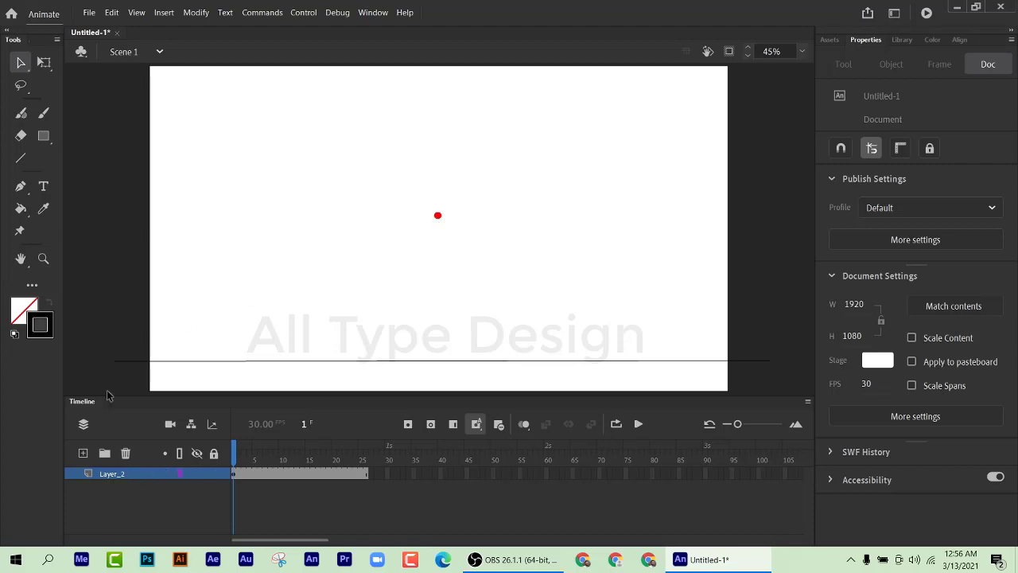
Step: Add a new layer above Layer_2 and draw an unfilled rectangle about 614 by 323 px around the red vanishing-point dot
click(83, 453)
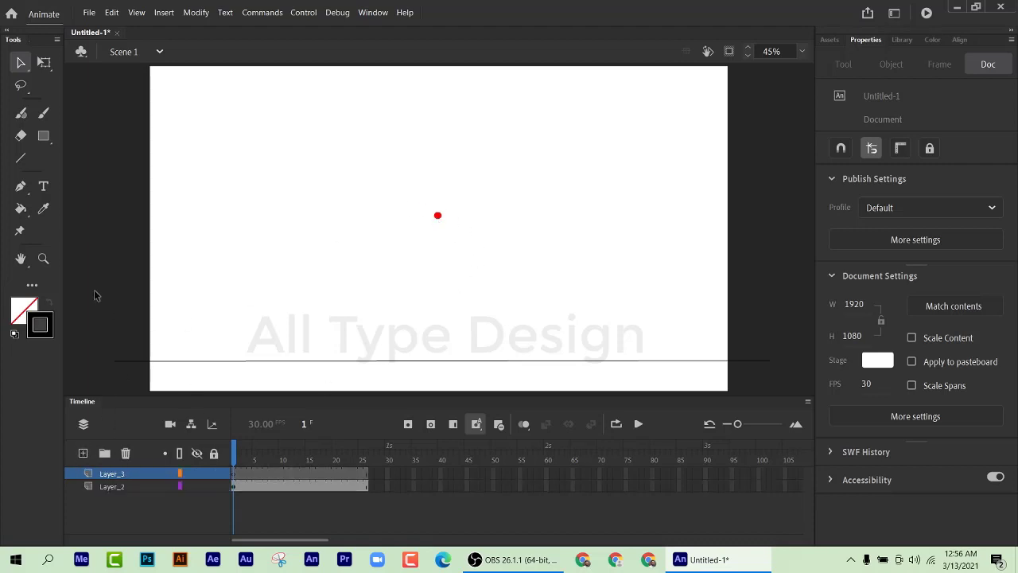
click(43, 137)
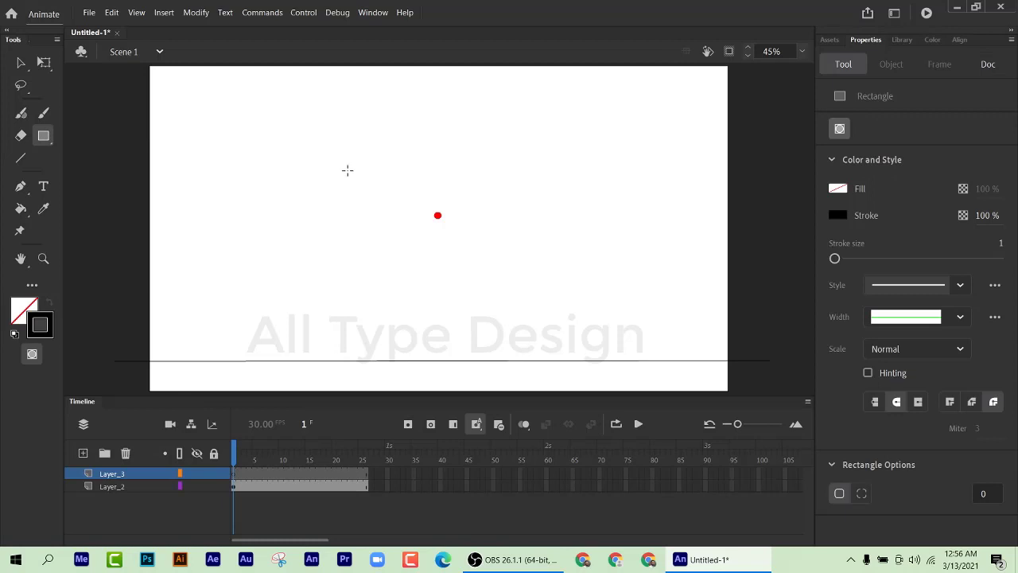
drag(343, 167, 527, 264)
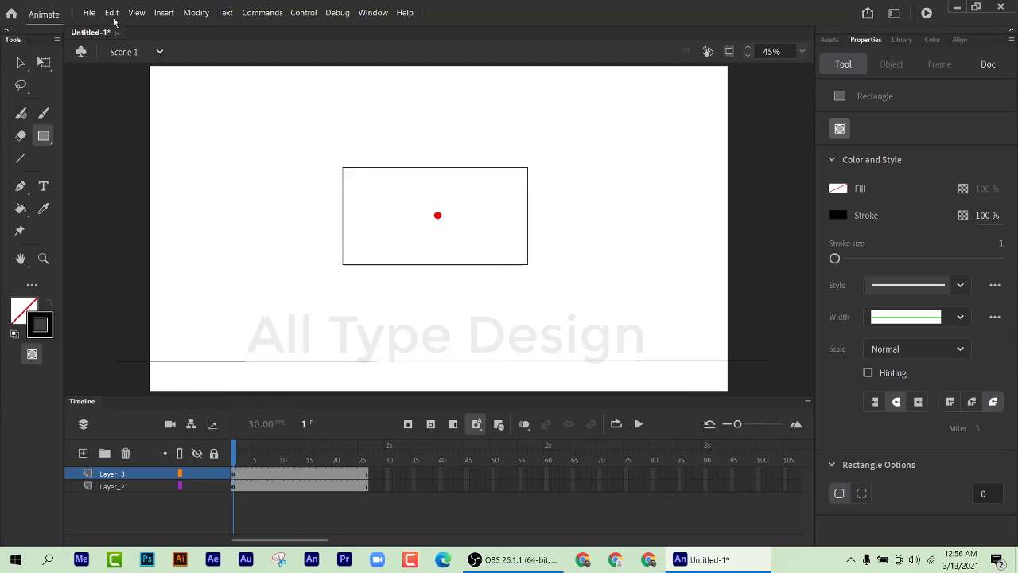
Step: Nudge the whole rectangle to X 646.6, Y 343.1 to centre it around the vanishing point
click(21, 62)
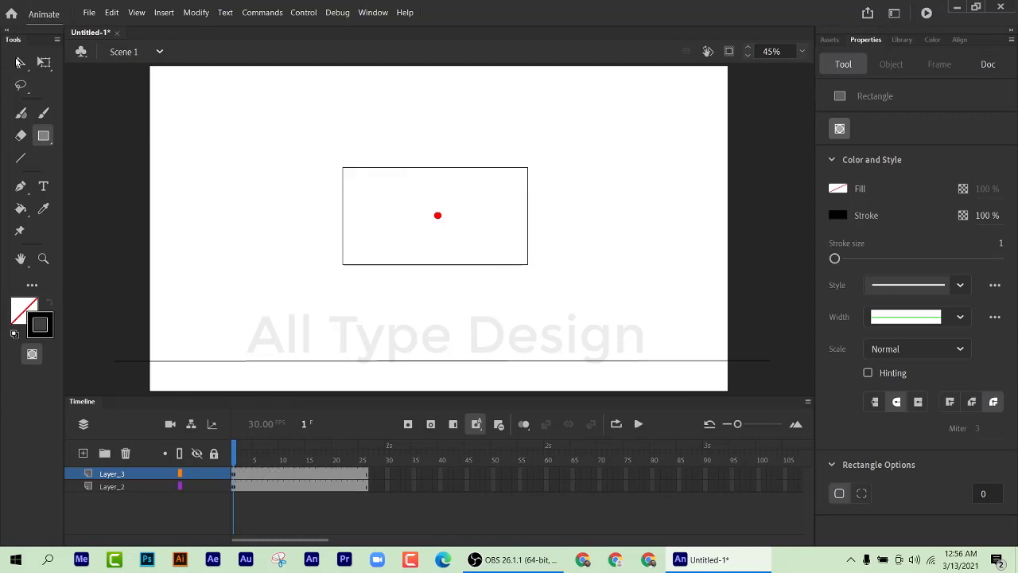
double_click(489, 265)
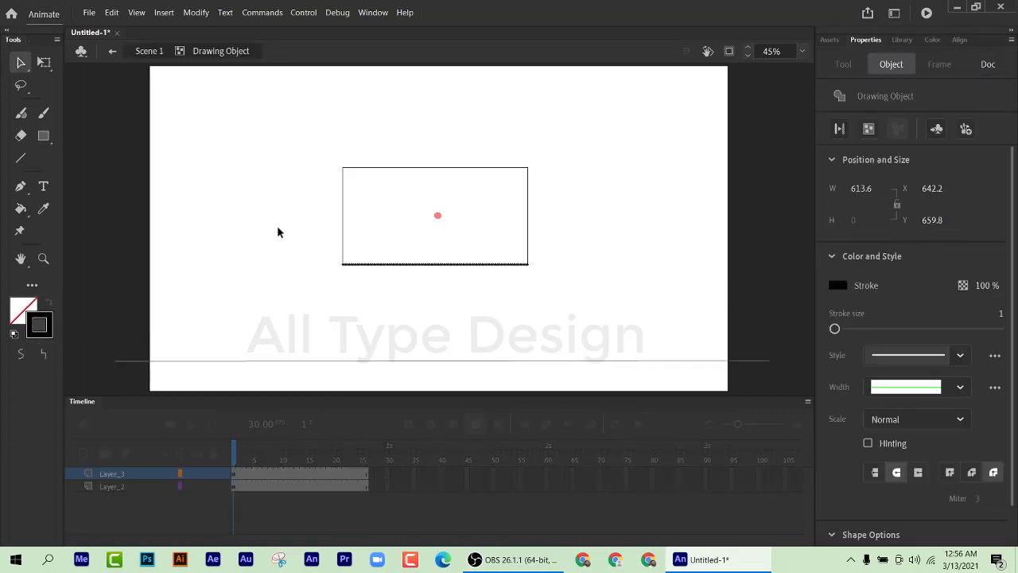
double_click(315, 238)
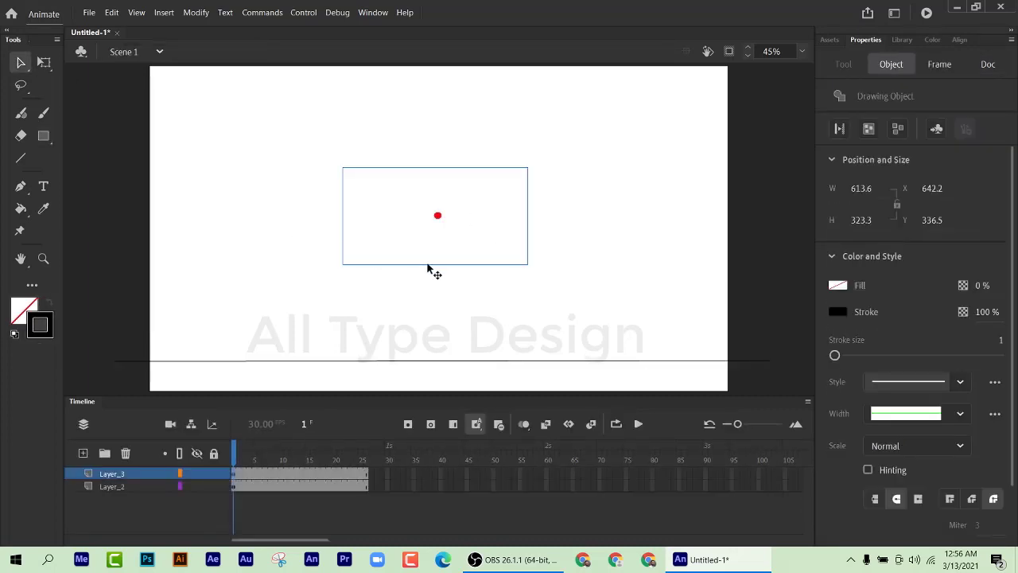
key(Up)
key(Up)
key(Up)
key(Up)
key(Right)
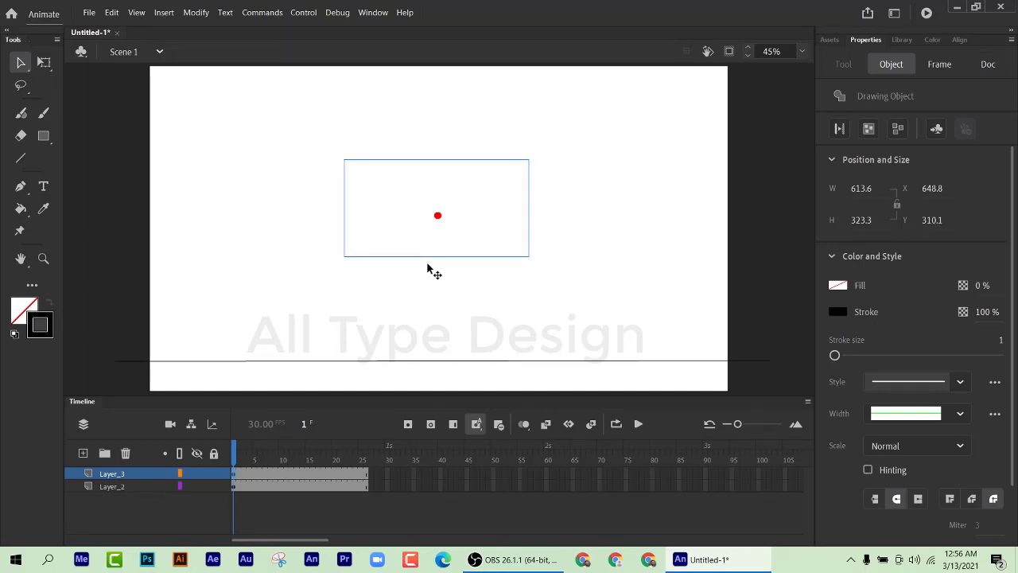
key(Left)
key(Down)
key(Down)
key(Down)
key(Down)
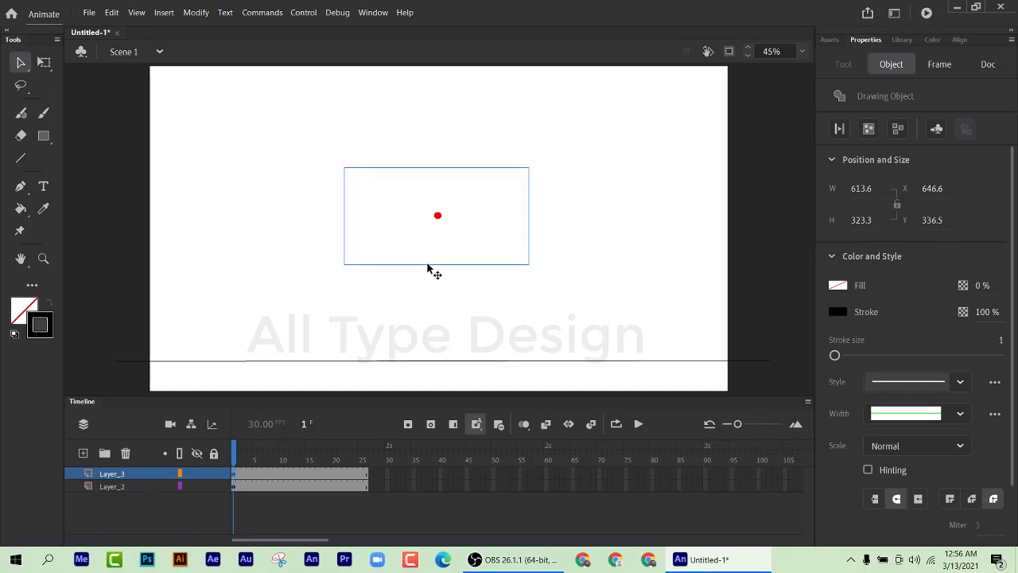
key(Down)
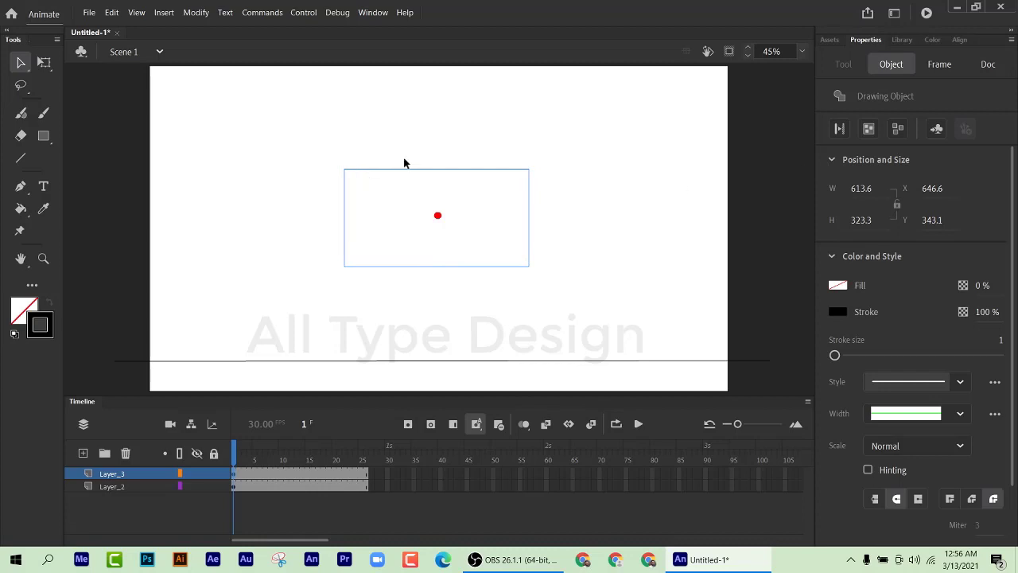
Step: Try filling the rectangle with red using the Paint Bucket, and undo the fill
click(22, 135)
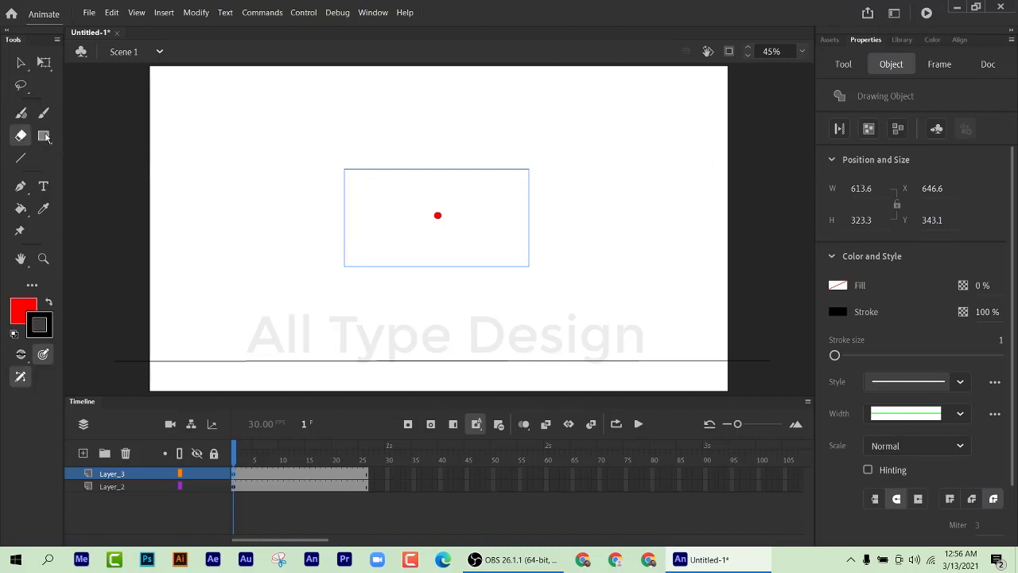
click(44, 135)
click(841, 128)
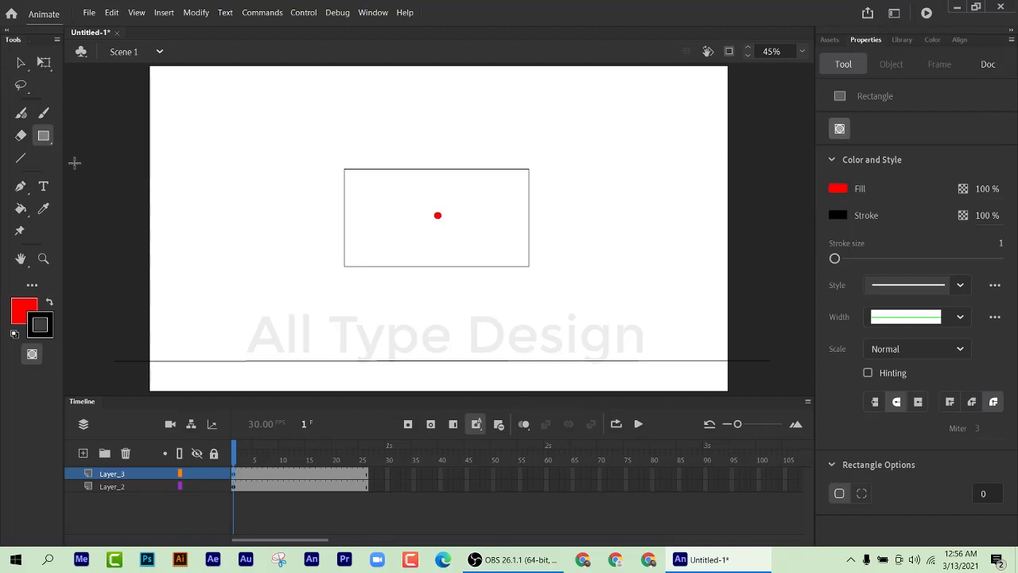
click(21, 208)
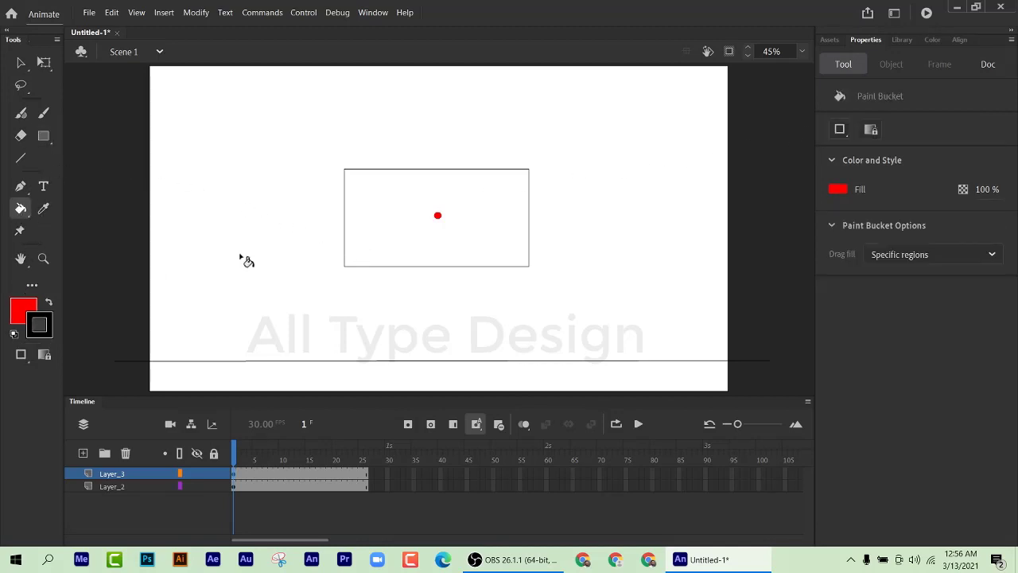
click(363, 200)
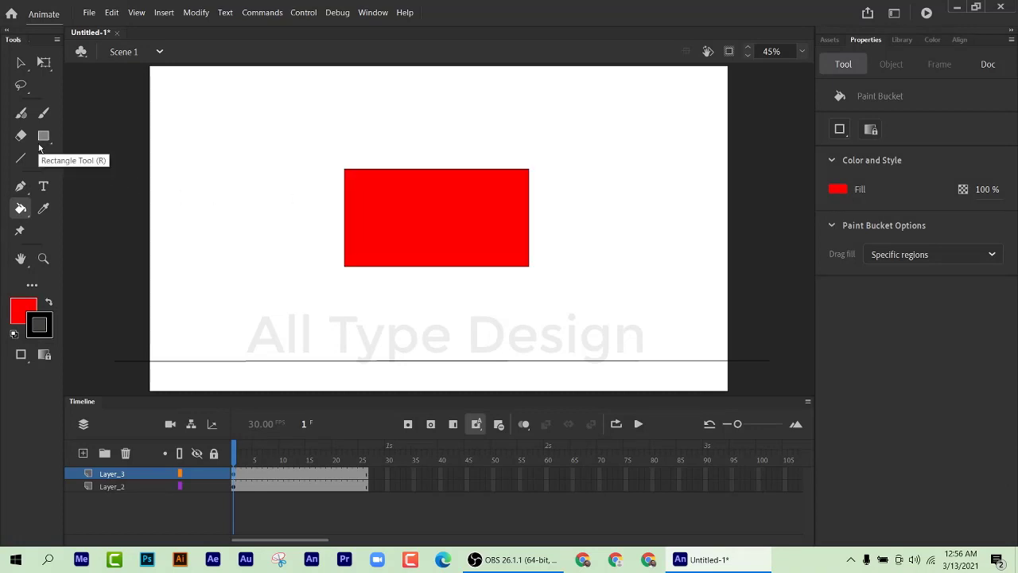
key(ctrl+z)
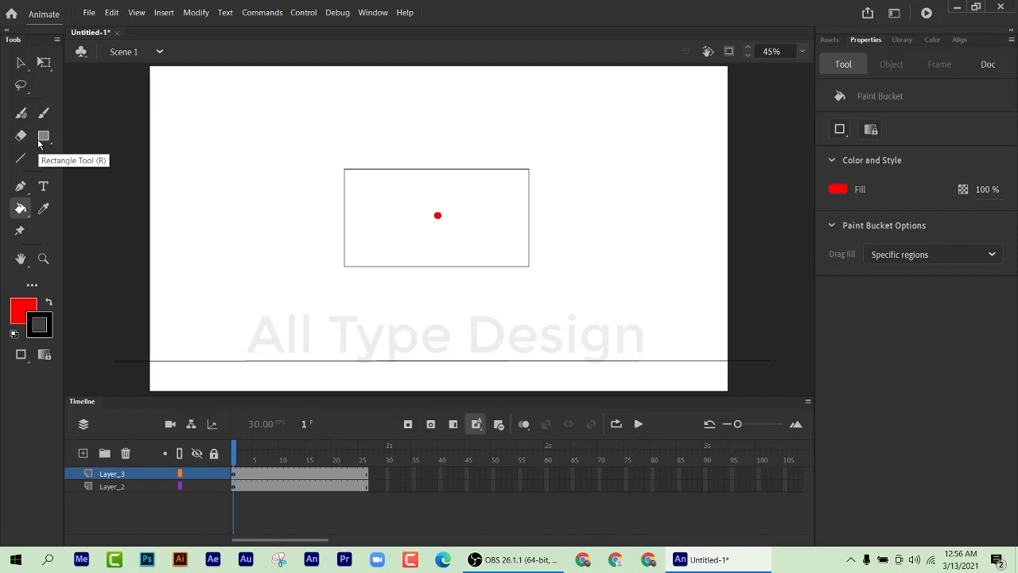
Step: Reposition the unfilled rectangle to X 651, Y 334.3 so it is centred around the red vanishing-point dot
click(21, 62)
click(406, 268)
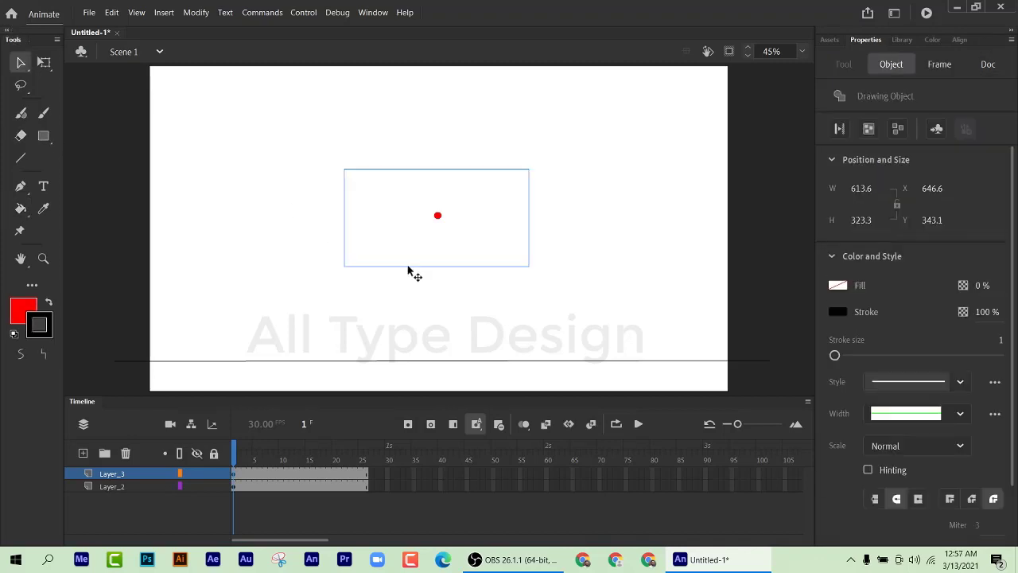
drag(407, 271, 407, 271)
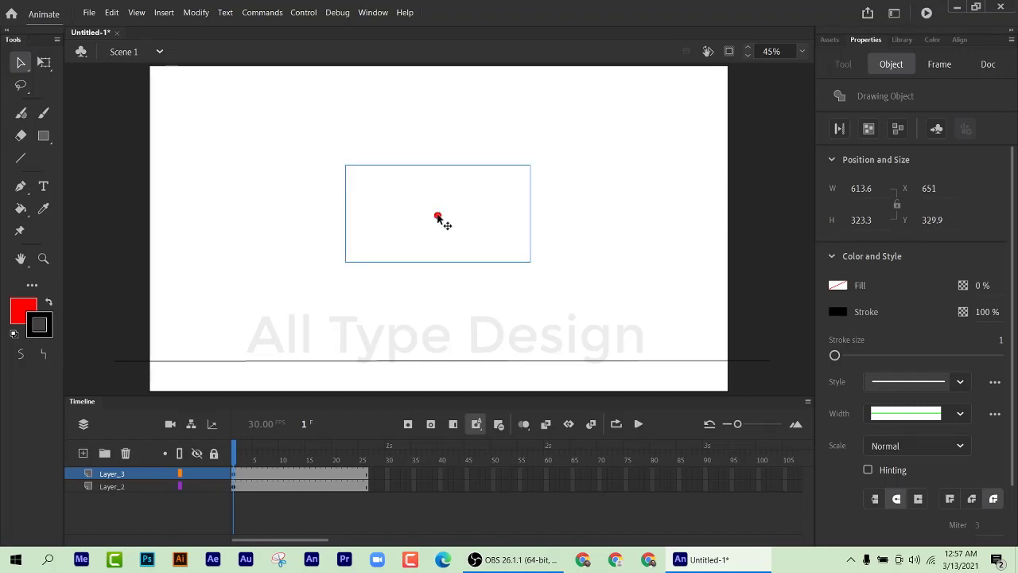
drag(437, 220, 431, 229)
key(Down)
key(Right)
key(Right)
key(Down)
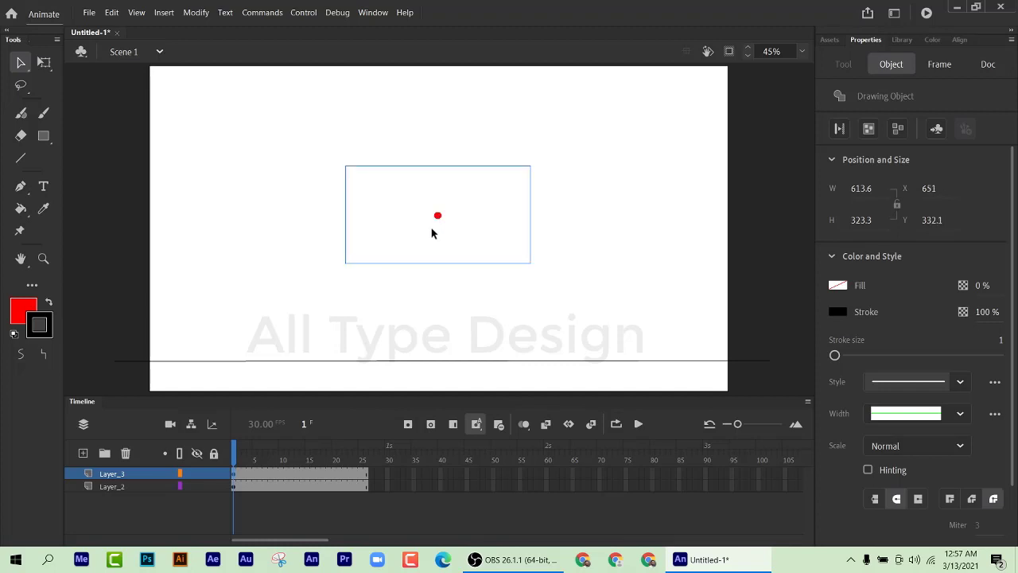
key(Down)
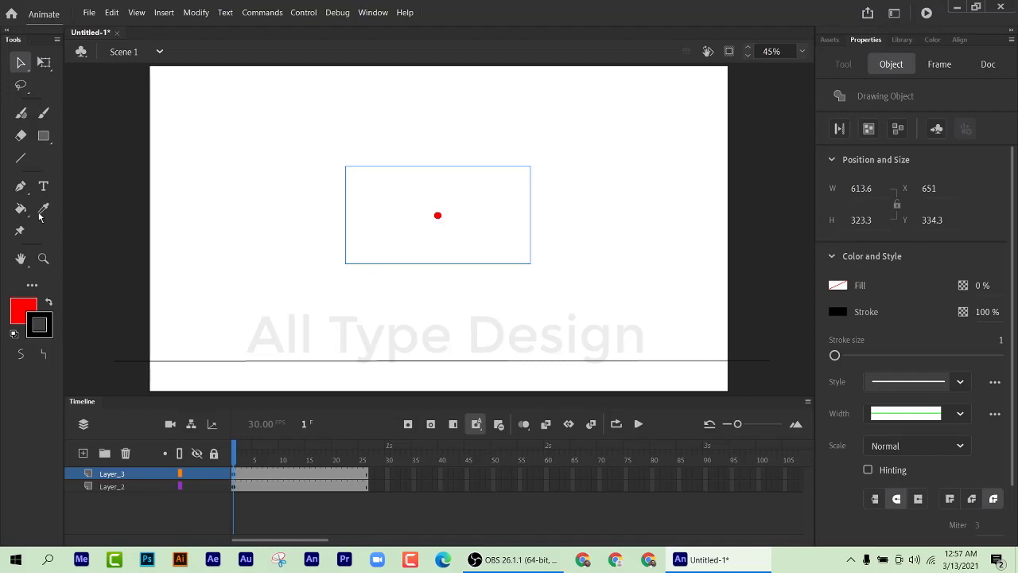
Step: On Layer_2, draw a line about 1034 by 519 px from the red dot past the rectangle's lower-right corner to beyond the stage edge
click(105, 485)
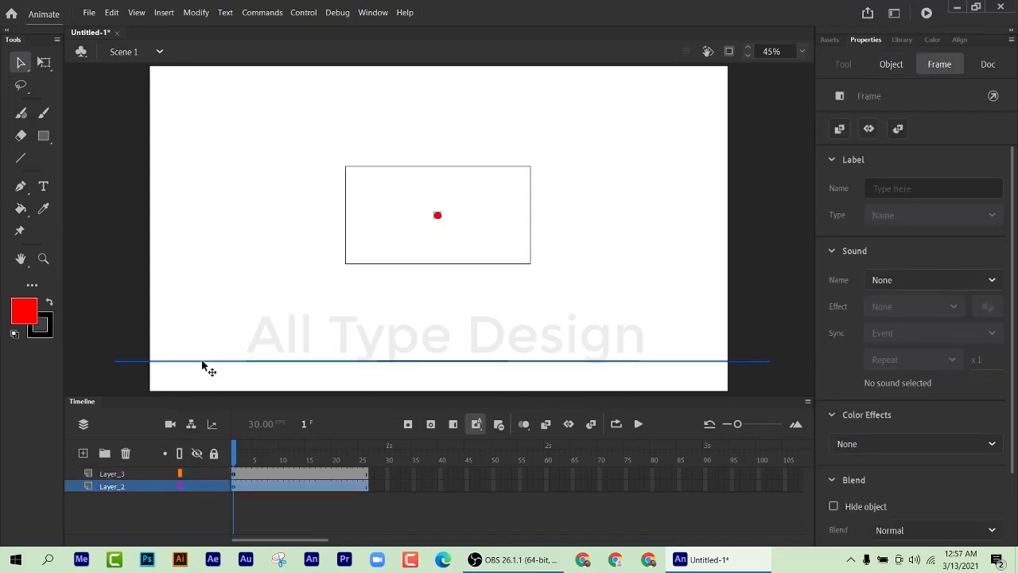
click(20, 161)
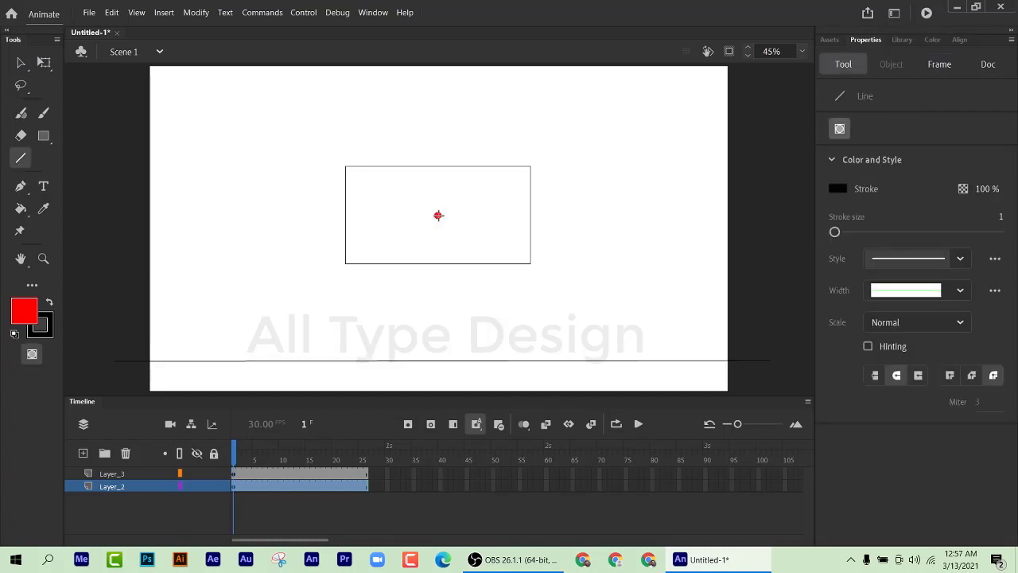
mouse_move(439, 215)
mouse_down()
mouse_move(604, 289)
mouse_move(745, 368)
mouse_move(711, 375)
mouse_move(725, 386)
mouse_move(714, 390)
mouse_move(728, 375)
mouse_up()
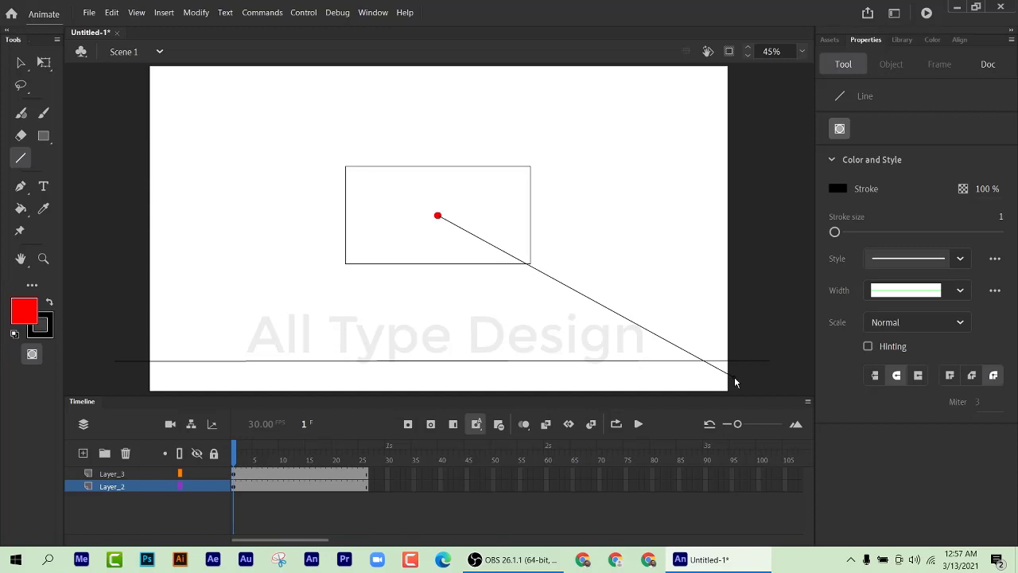
drag(735, 383, 722, 352)
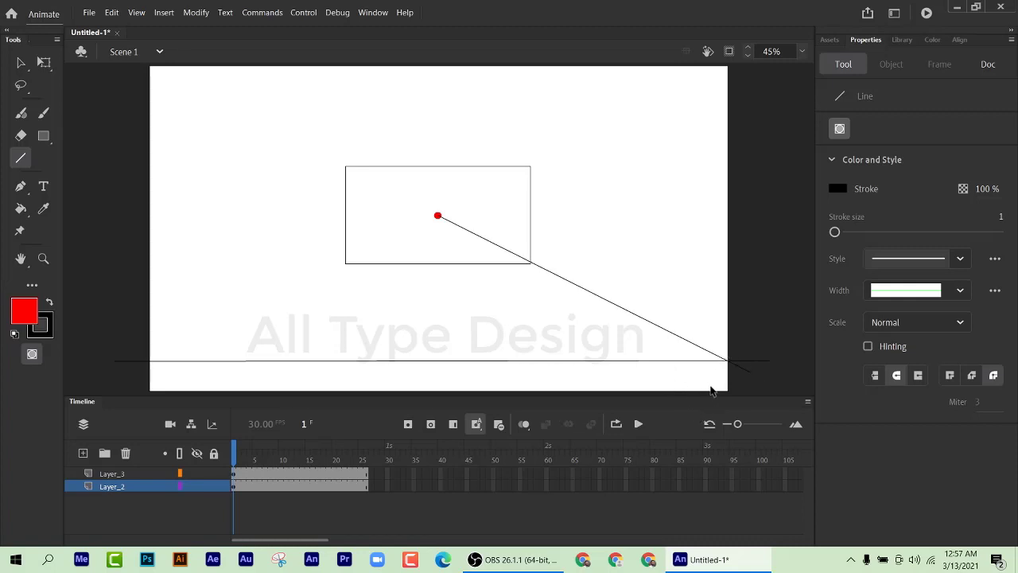
scroll(728, 371, up, 5)
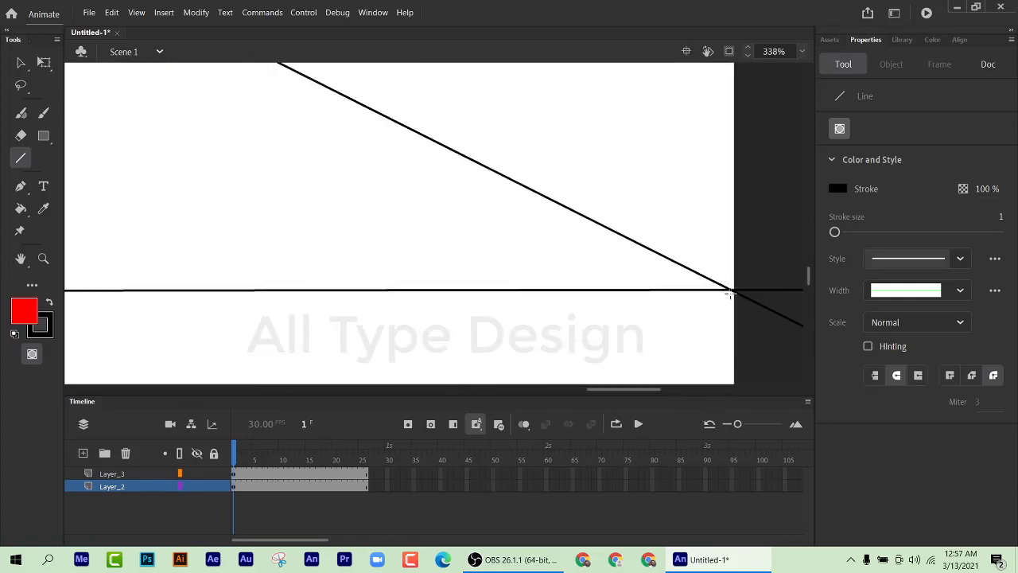
scroll(711, 318, down, 7)
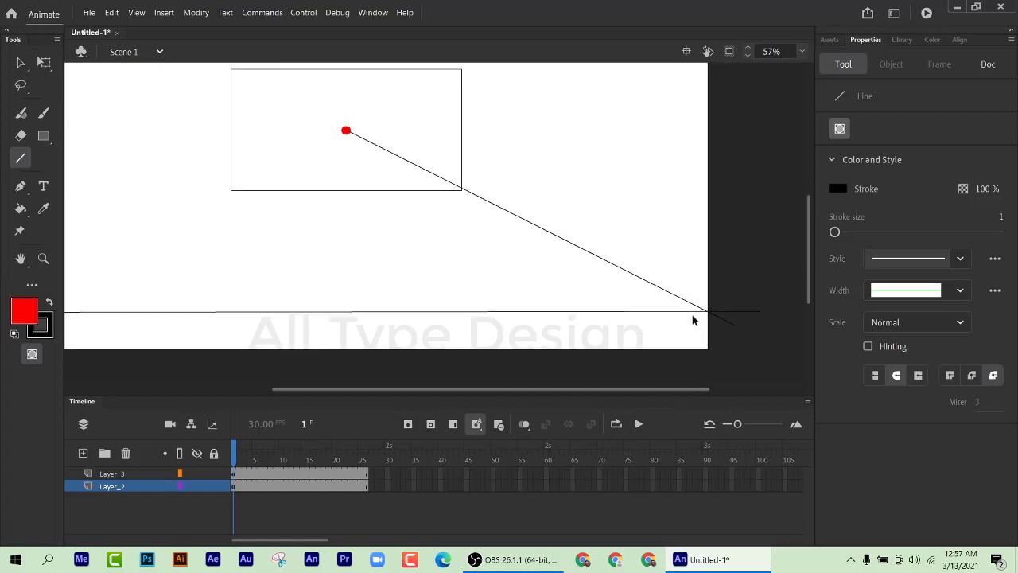
scroll(555, 312, up, 2)
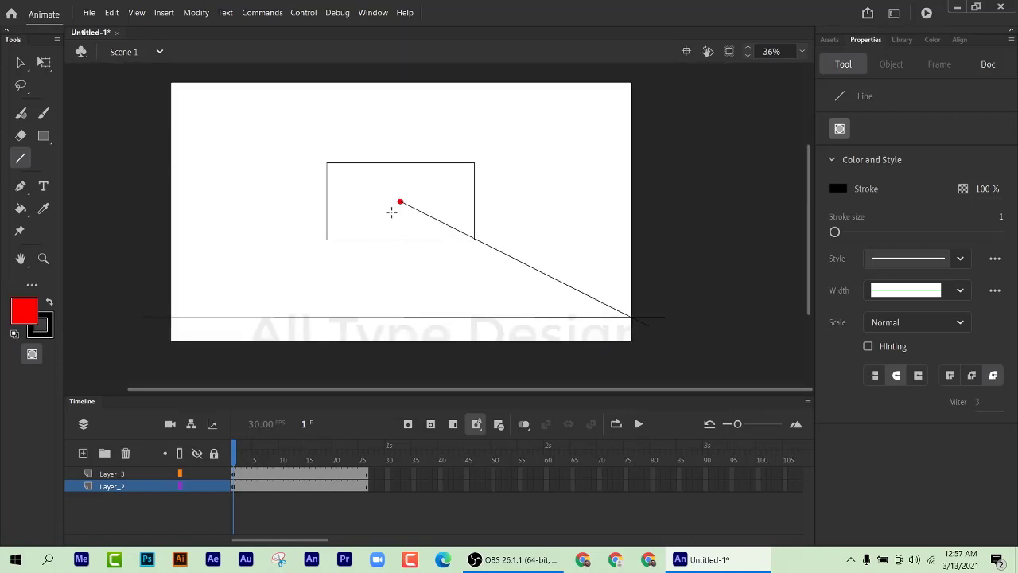
Step: Draw a matching straight line from the red dot past the rectangle's lower-left corner to beyond the ground line's left end of the stage
drag(400, 201, 144, 331)
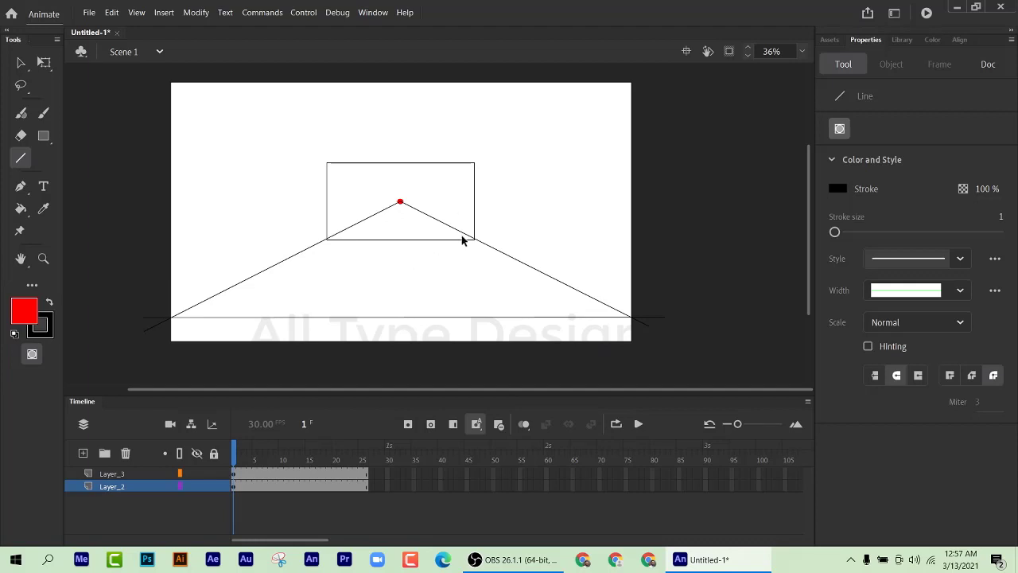
scroll(462, 240, up, 4)
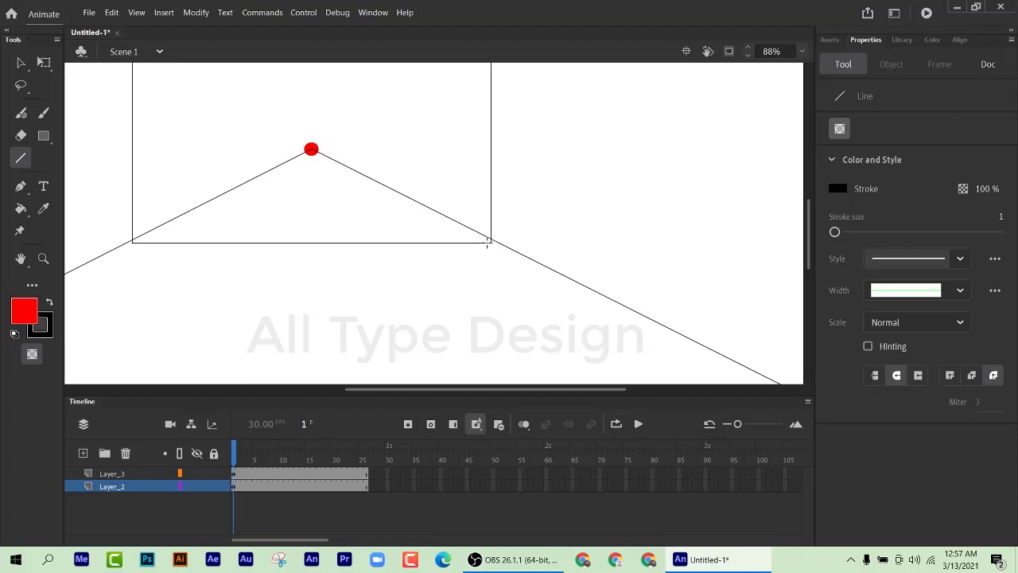
scroll(509, 248, down, 3)
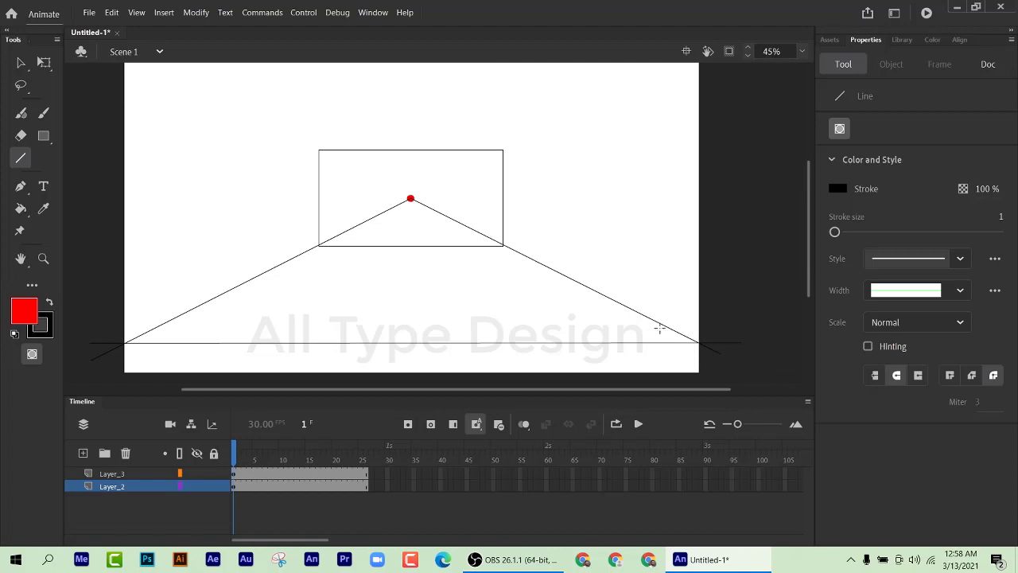
Step: Try adjusting the lower-right perspective line at its outer end with the Selection tool, and undo the change
click(20, 63)
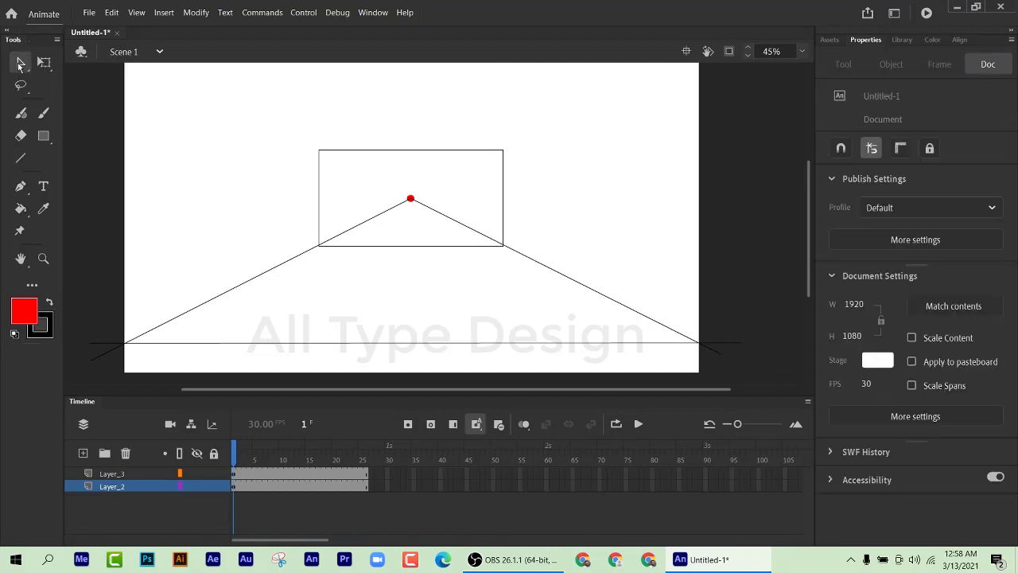
click(722, 358)
drag(720, 357, 716, 368)
key(ctrl+z)
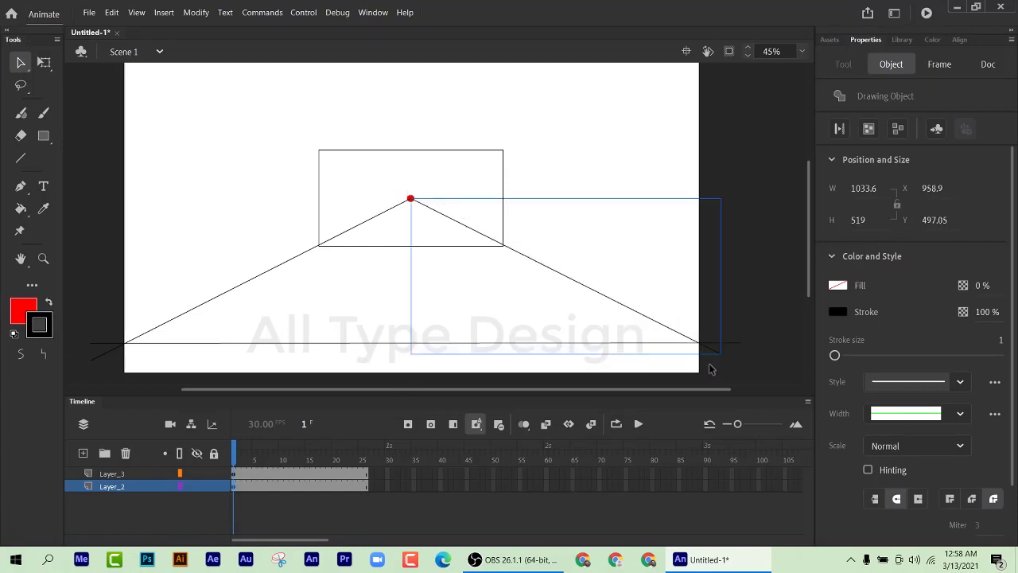
Step: Move the lower-right line's outer anchor with Subselection so it passes through the rectangle's corner, extending it to about 1119 by 587 px
drag(21, 68, 91, 89)
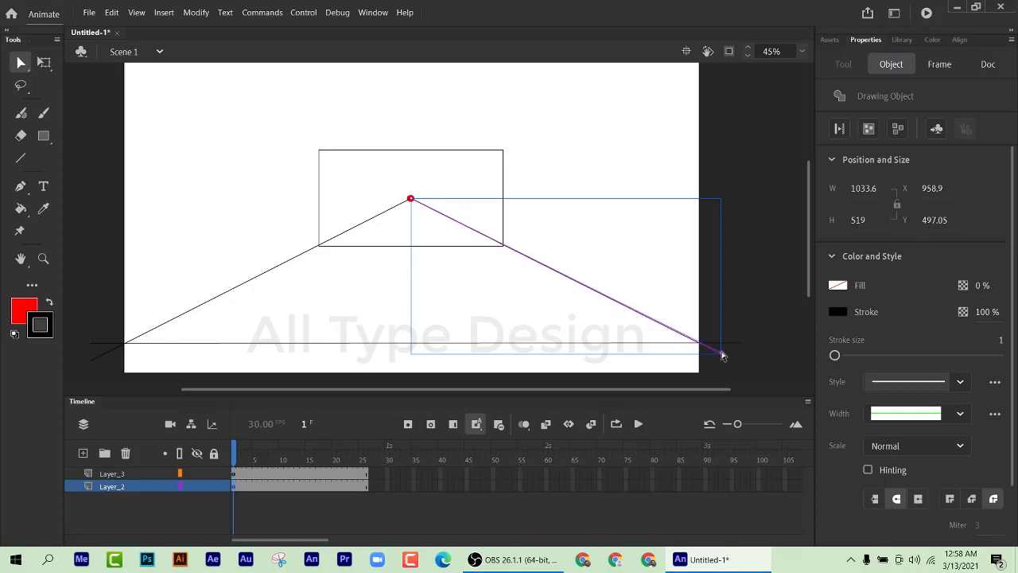
drag(721, 356, 719, 360)
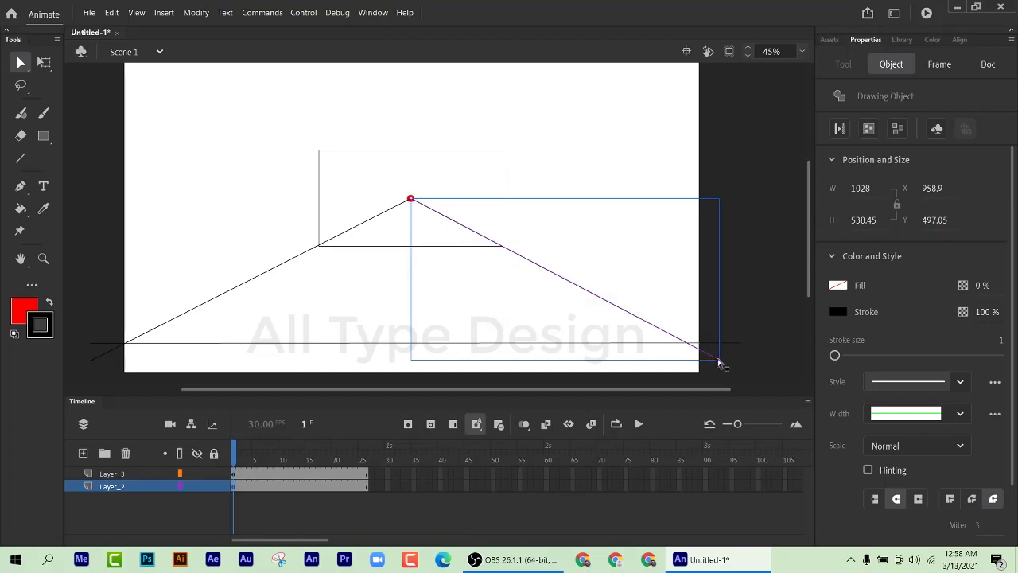
drag(719, 364, 745, 374)
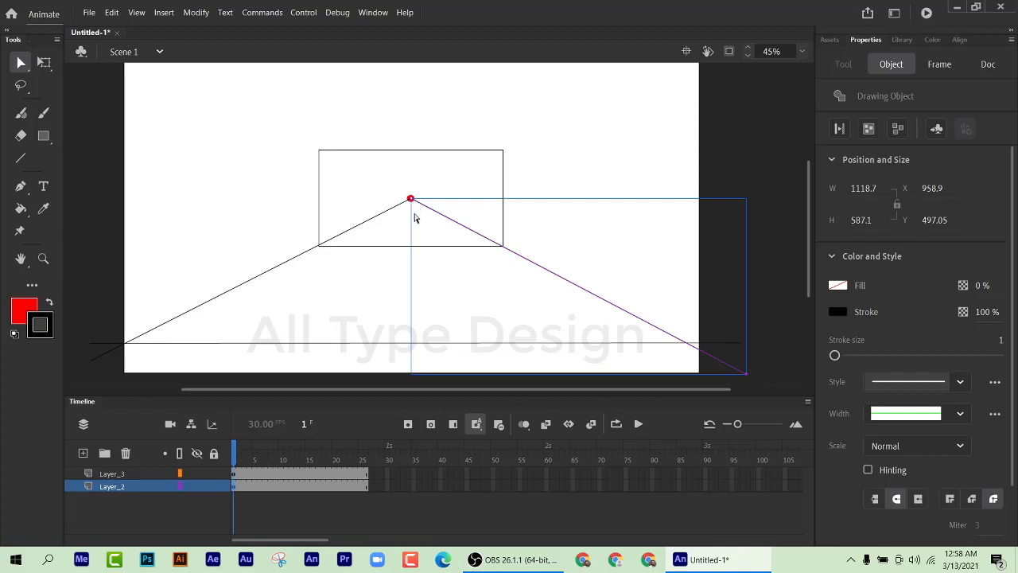
Step: Try moving the whole lower-right perspective line up away from the vanishing point, and return it to its place
drag(19, 62, 73, 62)
scroll(748, 318, down, 3)
scroll(735, 318, up, 3)
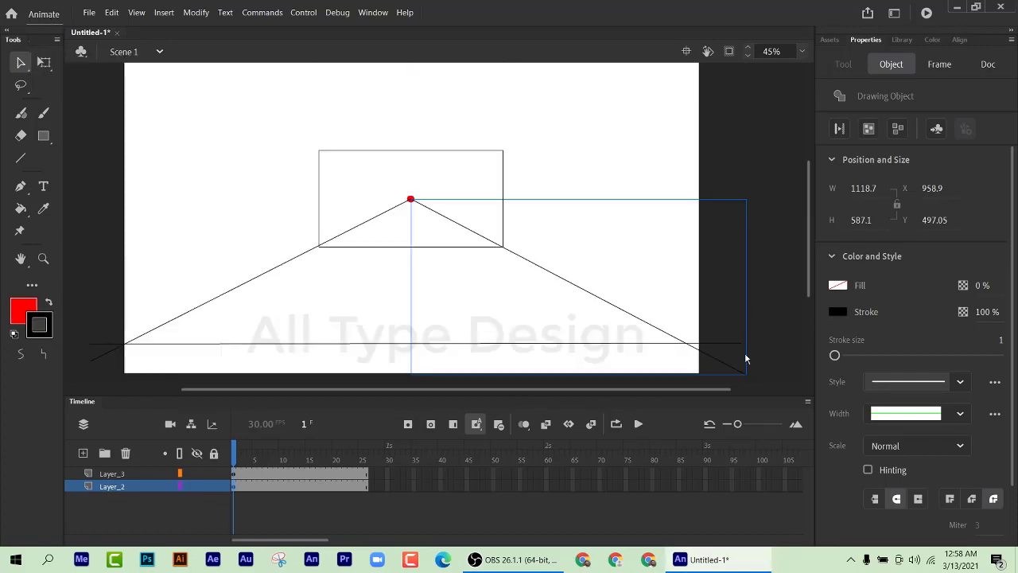
drag(748, 380, 757, 285)
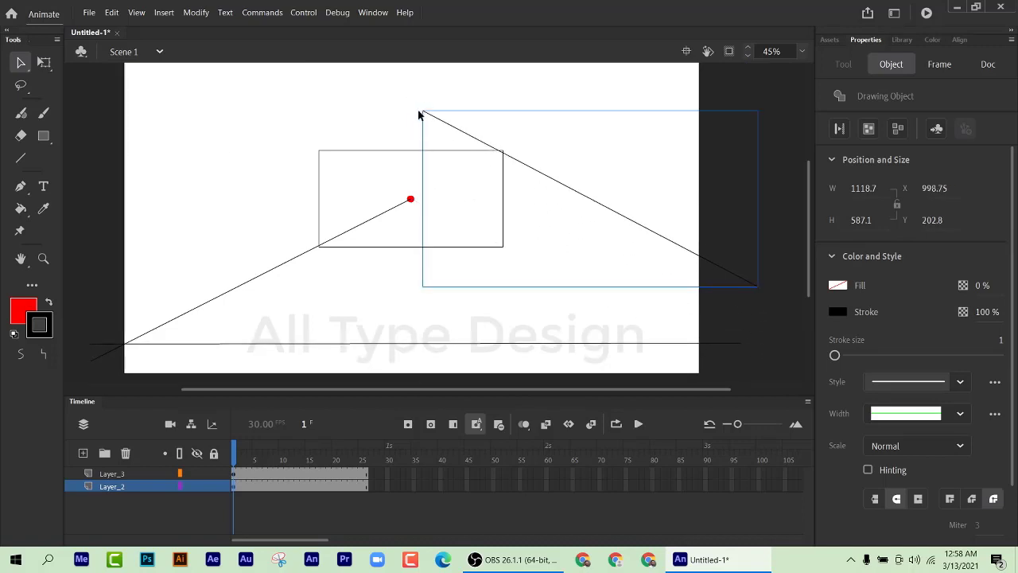
drag(415, 115, 403, 202)
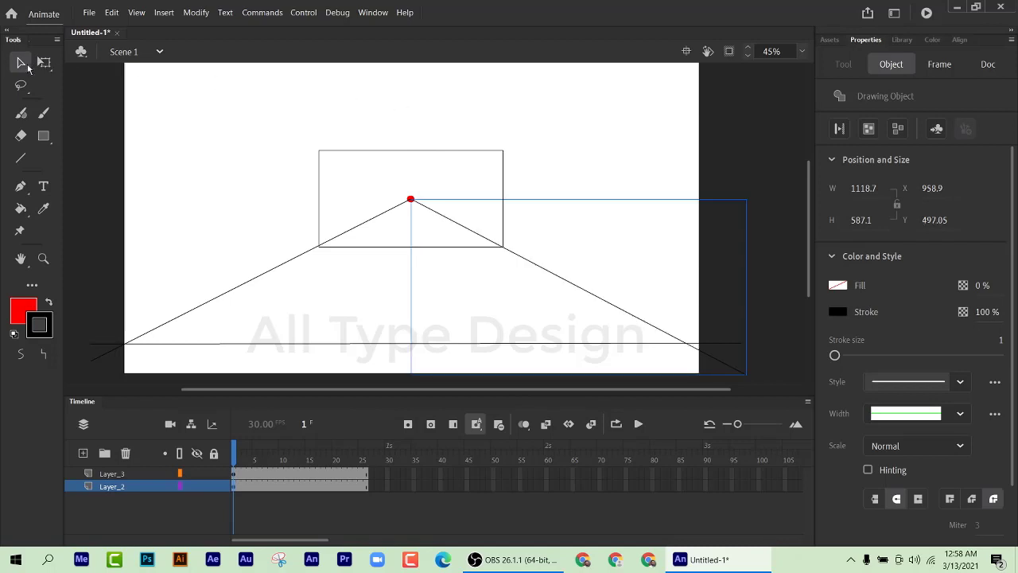
Step: Move the lower-left line's outer anchor with Subselection so the line passes through the rectangle's lower-left corner
click(28, 69)
click(73, 67)
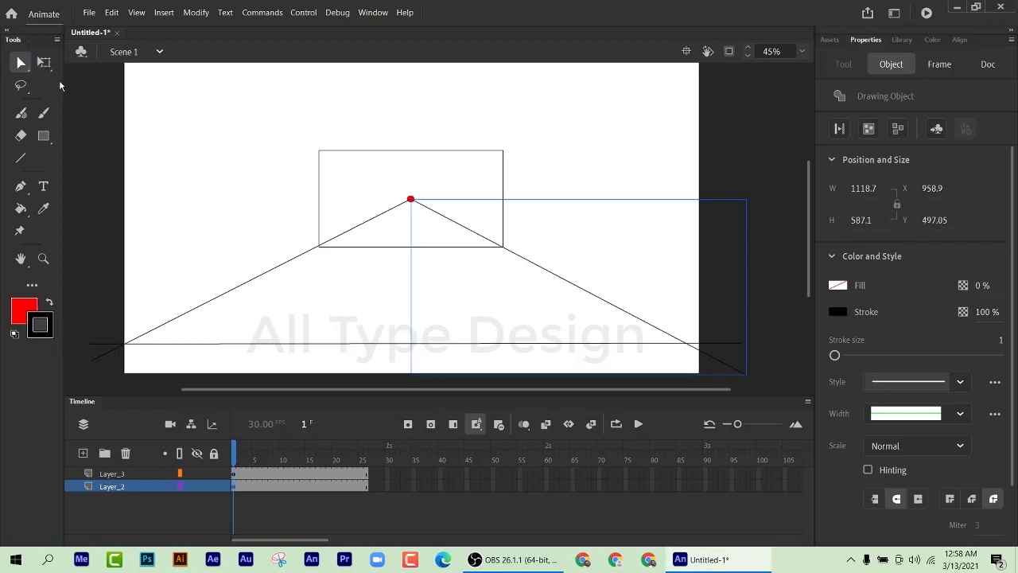
click(20, 63)
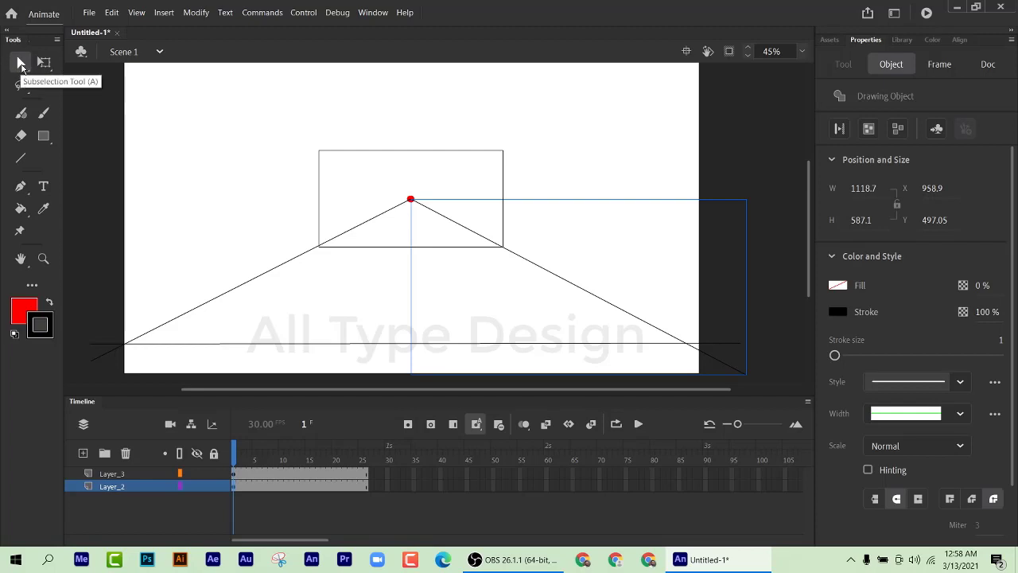
key(v)
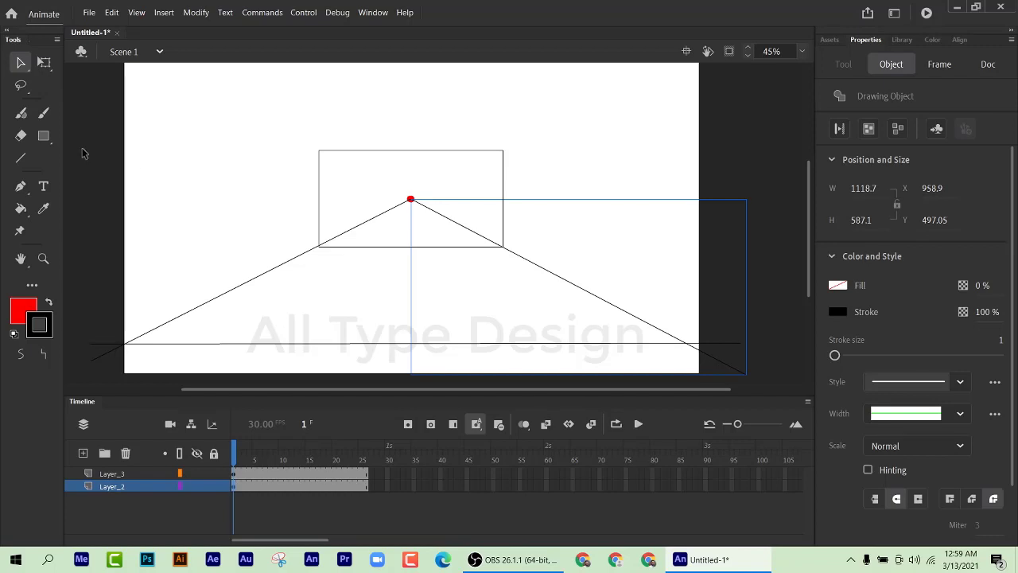
click(131, 183)
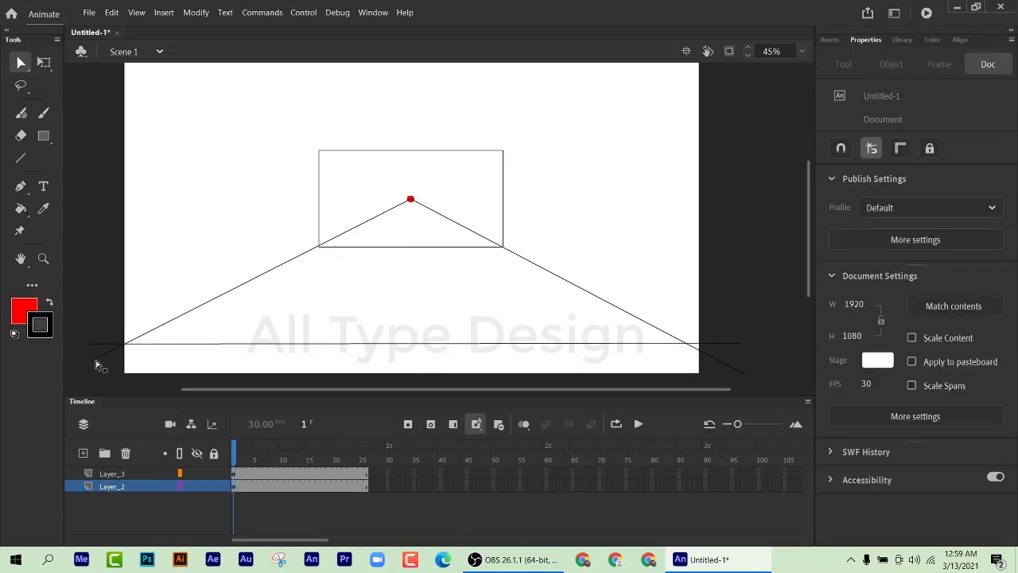
mouse_move(93, 366)
mouse_down()
mouse_move(93, 356)
mouse_move(114, 370)
mouse_move(90, 353)
mouse_move(107, 357)
mouse_move(89, 362)
mouse_up()
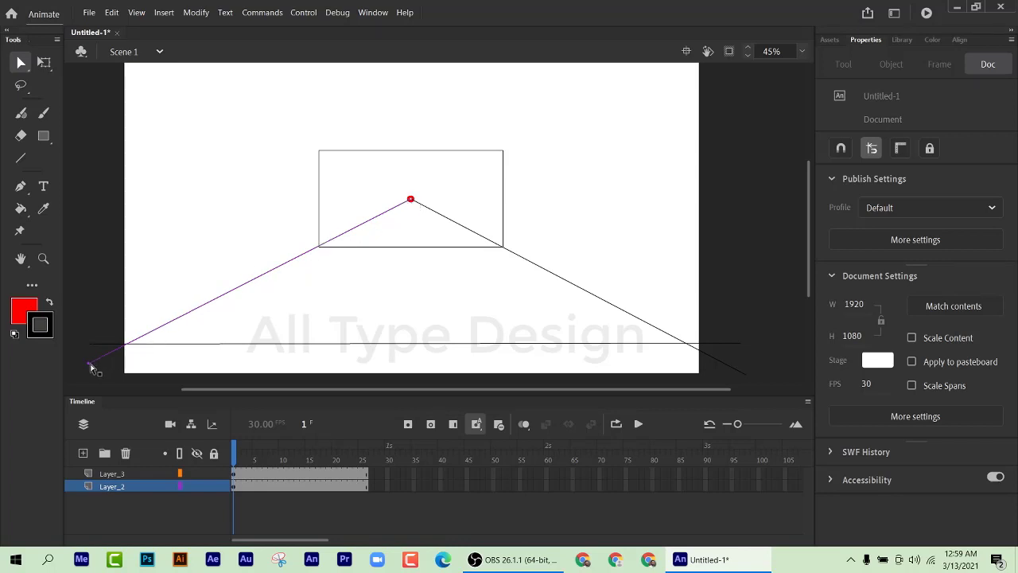
drag(87, 367, 89, 368)
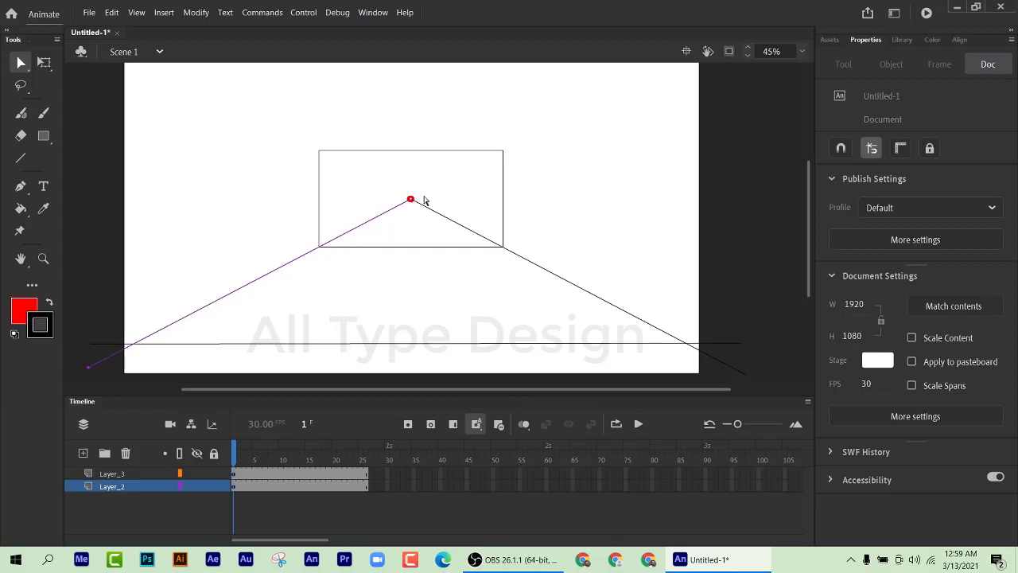
Step: Draw two straight lines from the red dot through the rectangle's upper-left and upper-right corners toward the stage's upper corners
click(21, 160)
drag(410, 198, 410, 199)
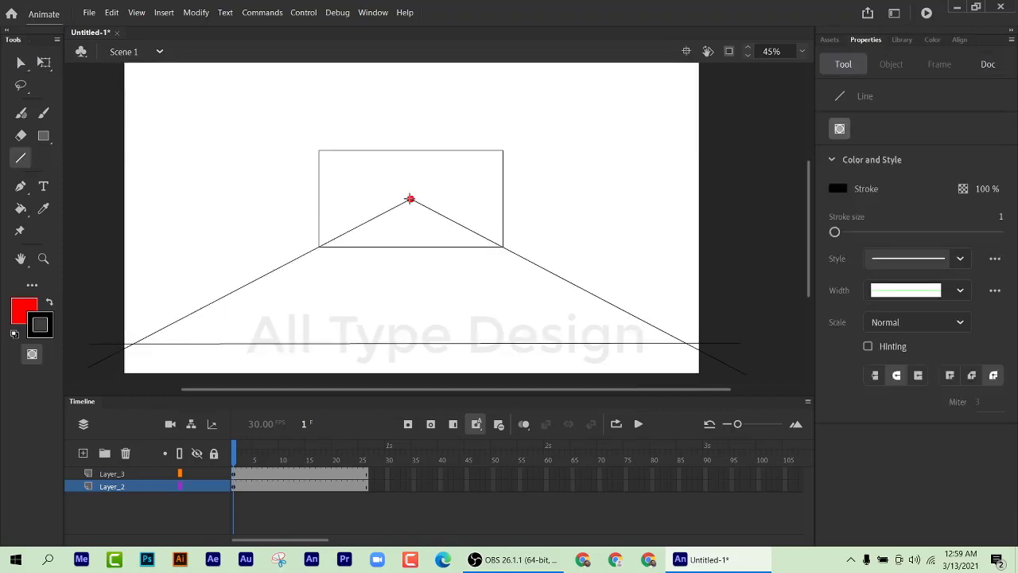
mouse_move(410, 199)
mouse_down()
mouse_move(124, 68)
mouse_move(149, 60)
mouse_up()
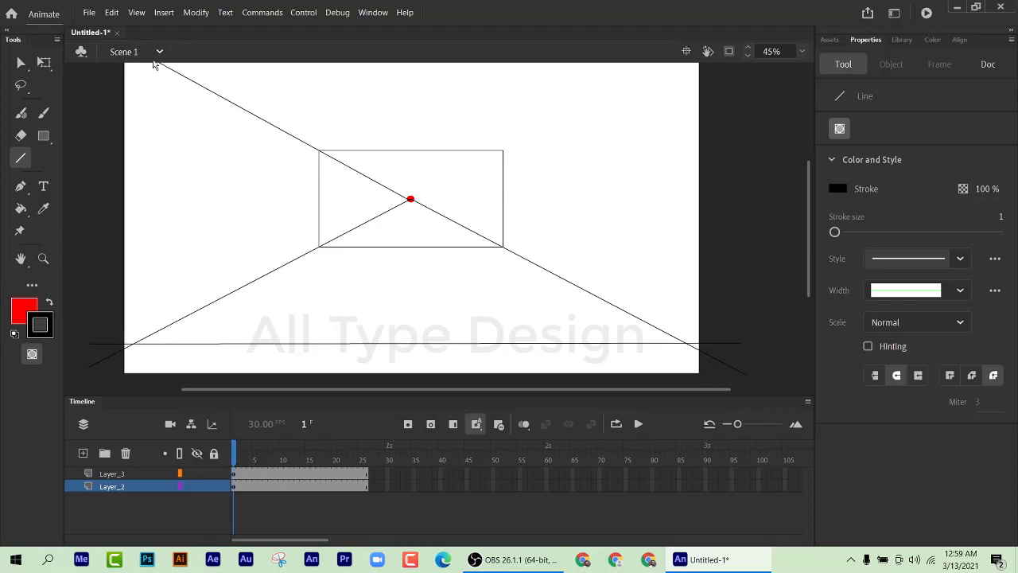
mouse_move(410, 199)
mouse_down()
mouse_move(620, 129)
mouse_move(722, 36)
mouse_move(712, 39)
mouse_up()
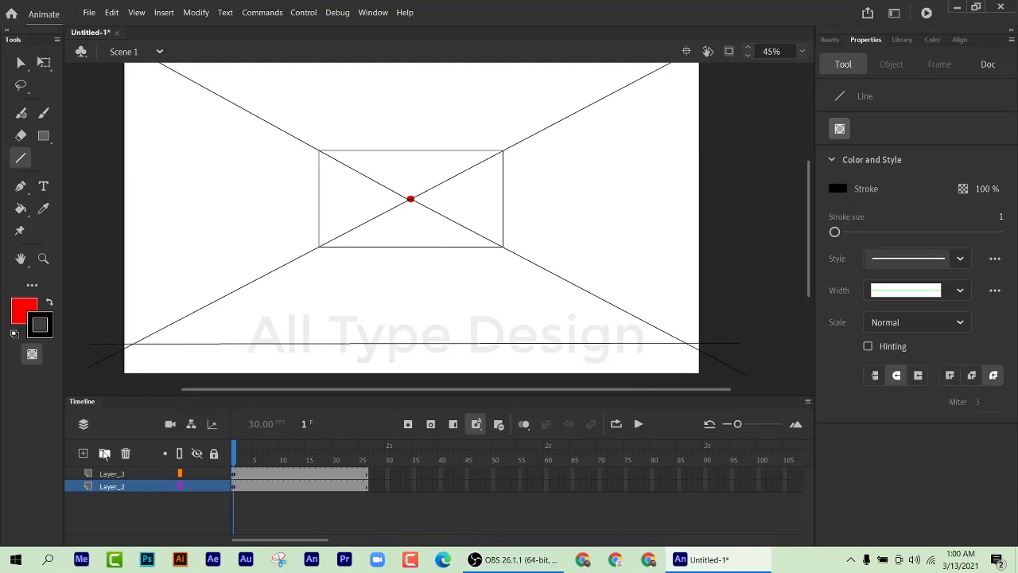
Step: Add a new layer above Layer_3 and set the Classic Brush size to 9 with the red fill
click(93, 474)
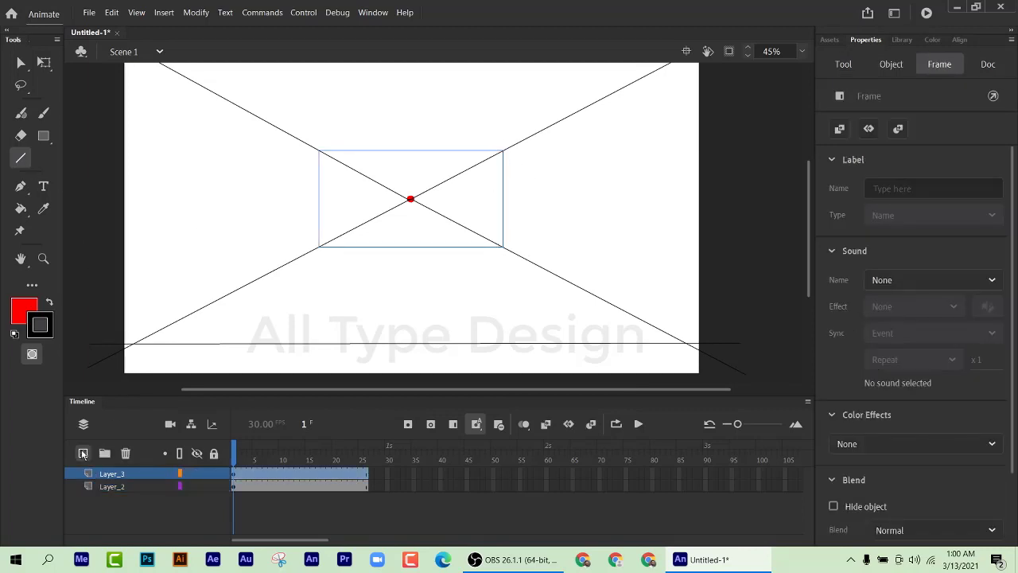
click(82, 452)
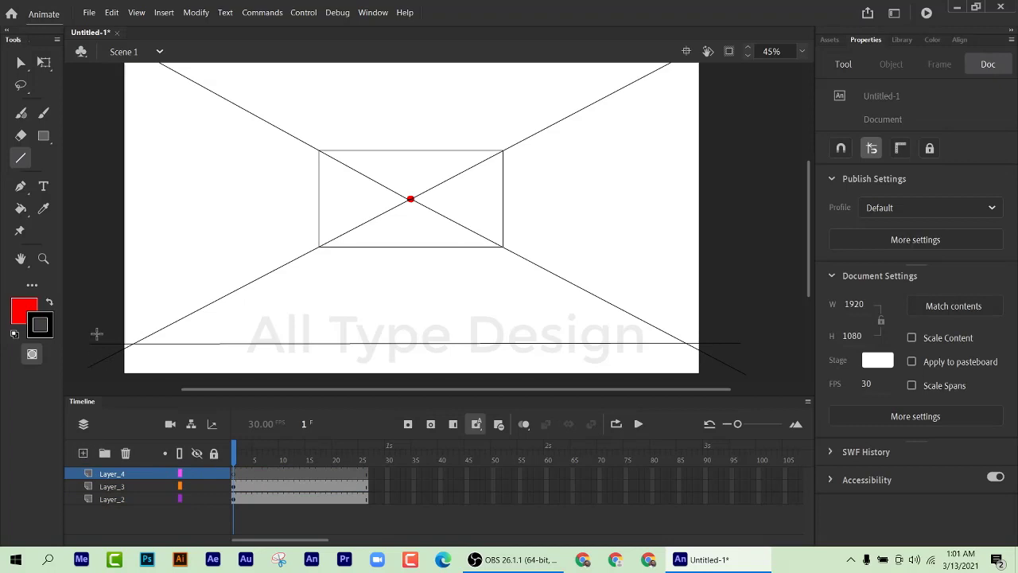
click(43, 113)
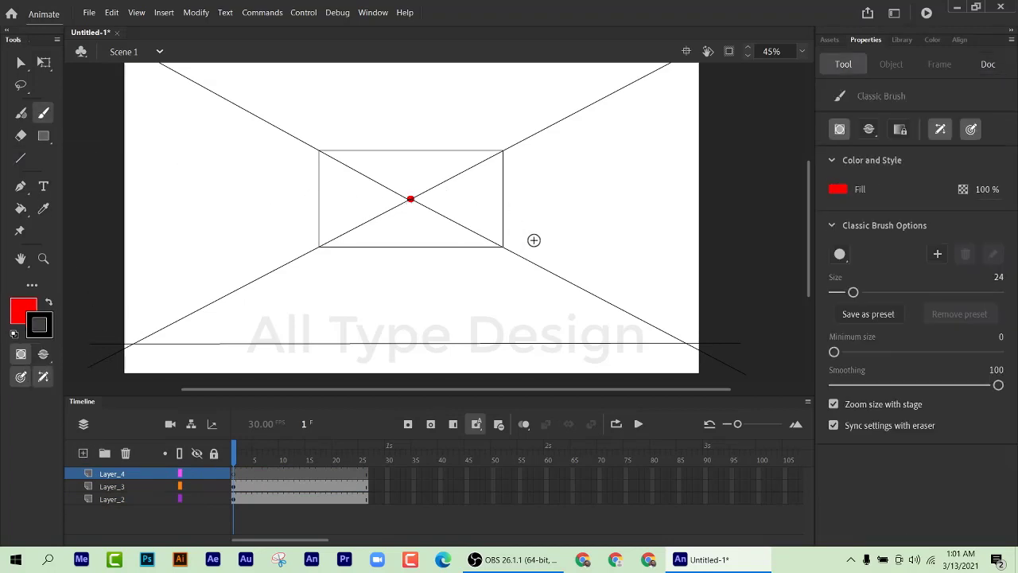
scroll(594, 206, down, 1)
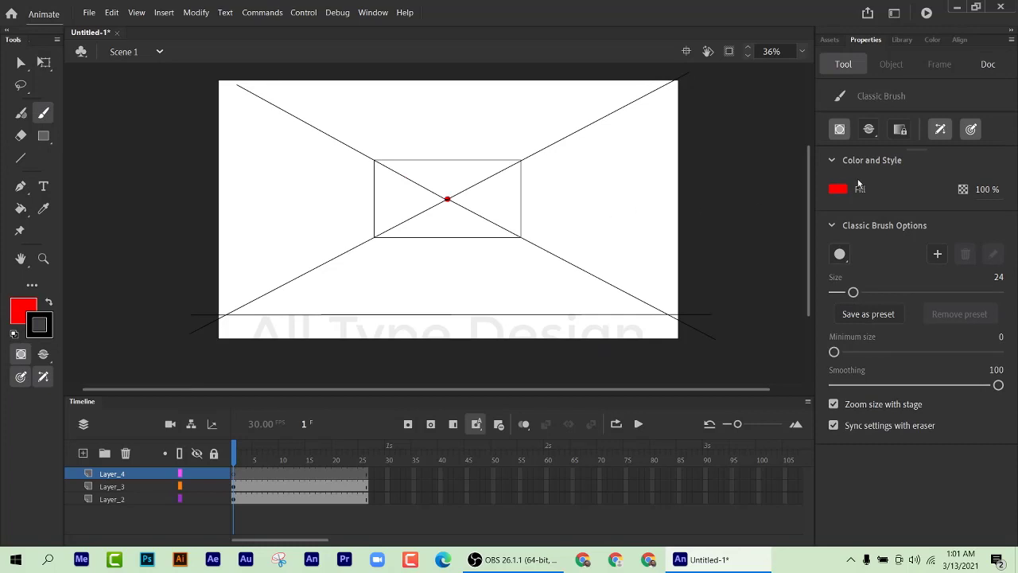
drag(853, 292, 841, 292)
scroll(591, 217, up, 1)
scroll(604, 198, down, 1)
scroll(603, 197, up, 1)
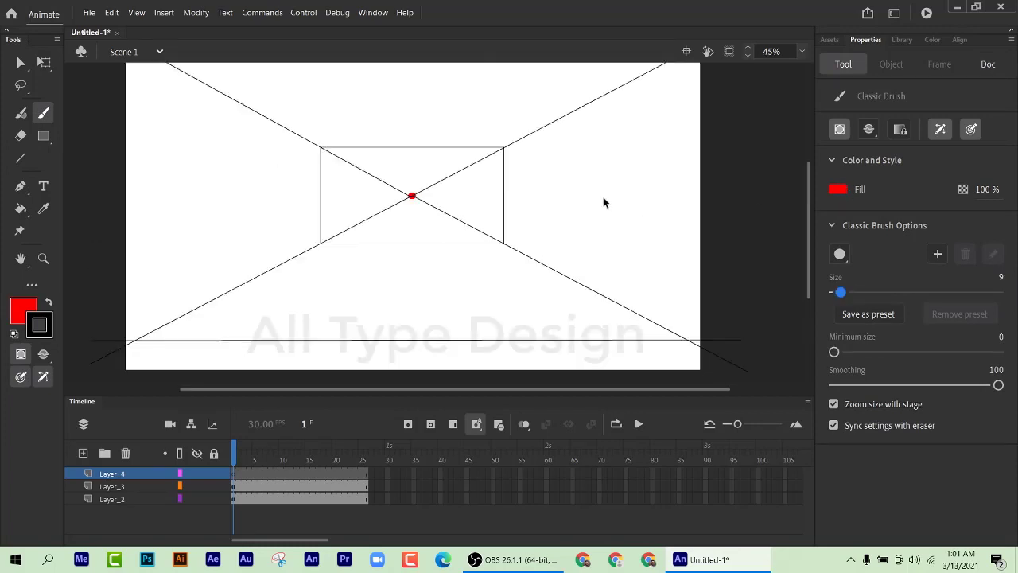
scroll(641, 184, down, 1)
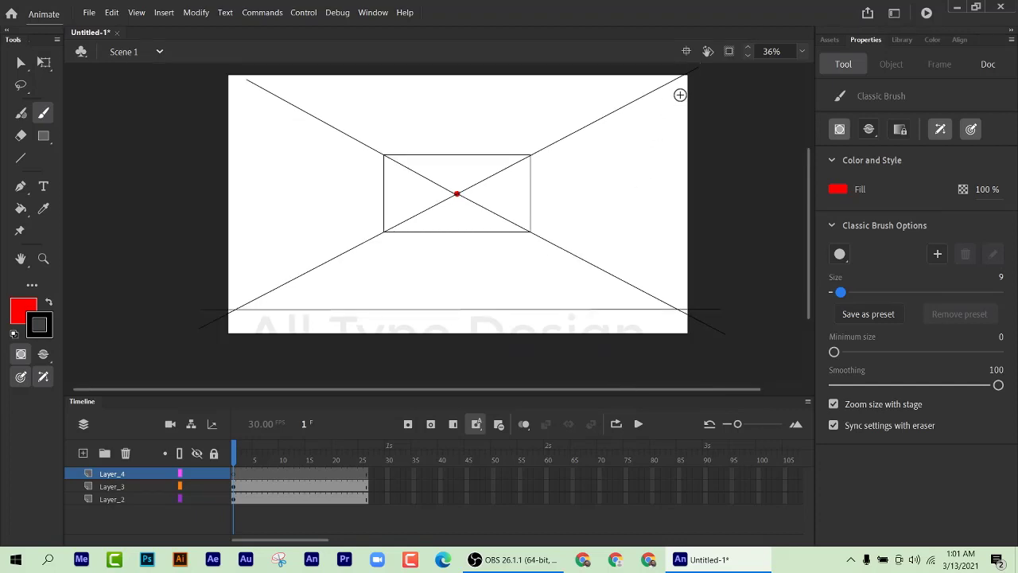
Step: Brush red outlines of the two side walls along the perspective lines and the rectangle's left and right edges
drag(686, 75, 566, 139)
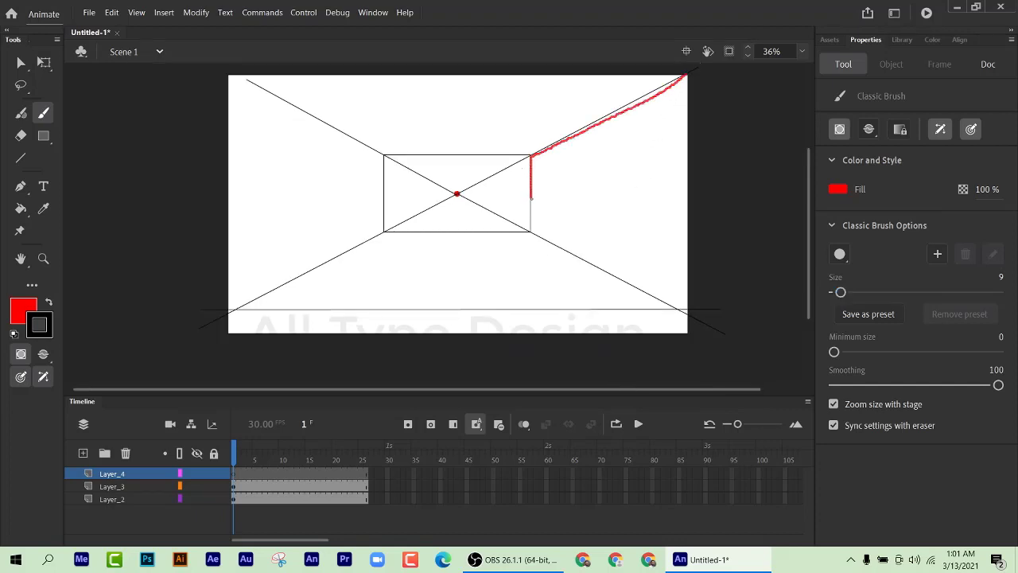
mouse_move(531, 198)
mouse_down()
mouse_move(530, 232)
mouse_move(688, 312)
mouse_up()
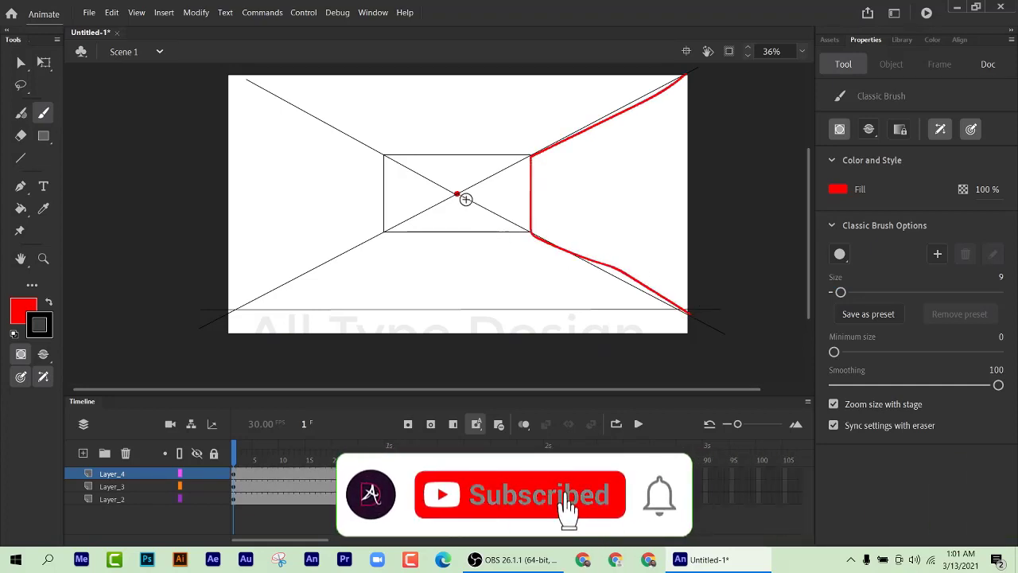
drag(457, 193, 242, 83)
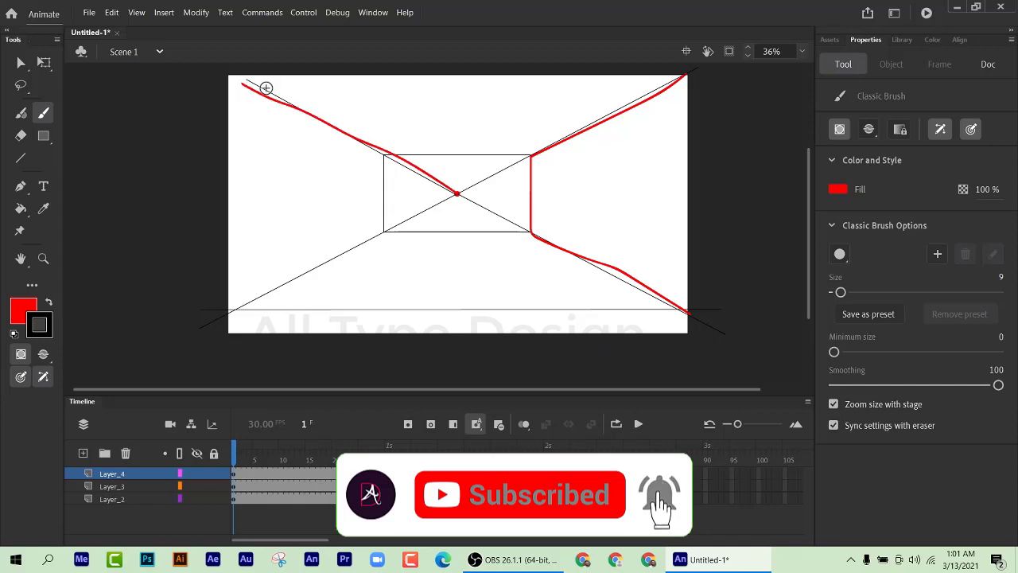
key(ctrl+z)
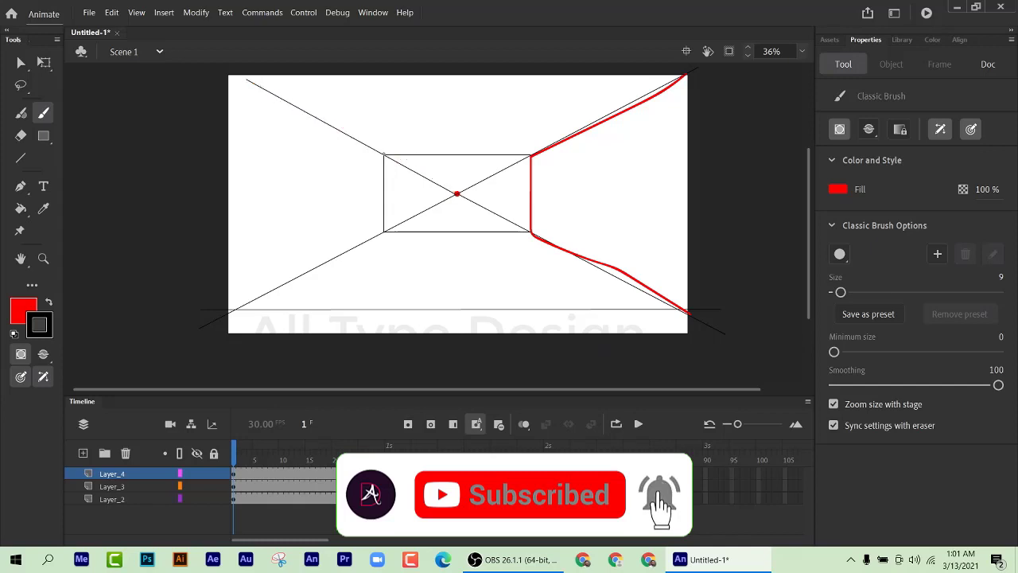
drag(382, 154, 230, 76)
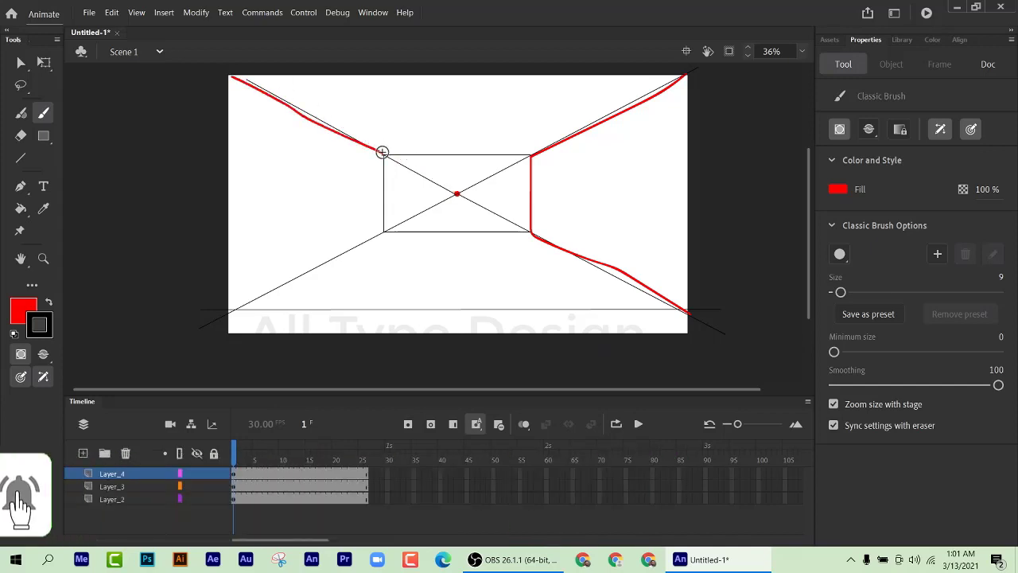
mouse_move(382, 151)
mouse_down()
mouse_move(389, 228)
mouse_move(229, 310)
mouse_up()
Step: Brush a red line along the rectangle's lower edge and scribble red marks on the floor and left wall areas
drag(537, 229, 373, 231)
mouse_move(499, 276)
mouse_down()
mouse_move(415, 275)
mouse_move(434, 282)
mouse_move(487, 262)
mouse_move(442, 255)
mouse_up()
drag(334, 185, 264, 169)
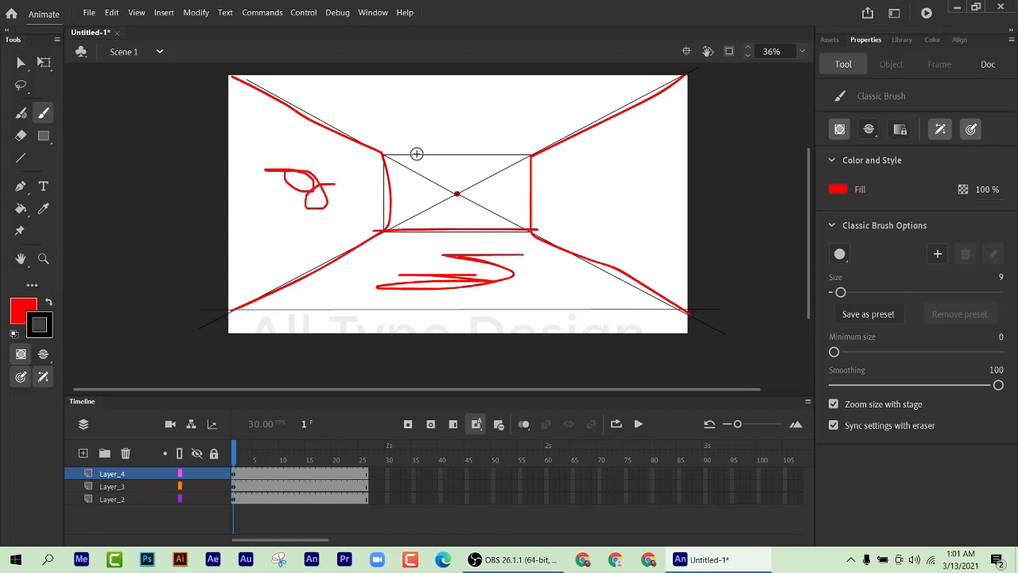
Step: Brush the ceiling's edges in red and trace from the rectangle's right corners to the vanishing point
mouse_move(542, 148)
mouse_down()
mouse_move(373, 159)
mouse_move(245, 72)
mouse_up()
drag(541, 150, 646, 89)
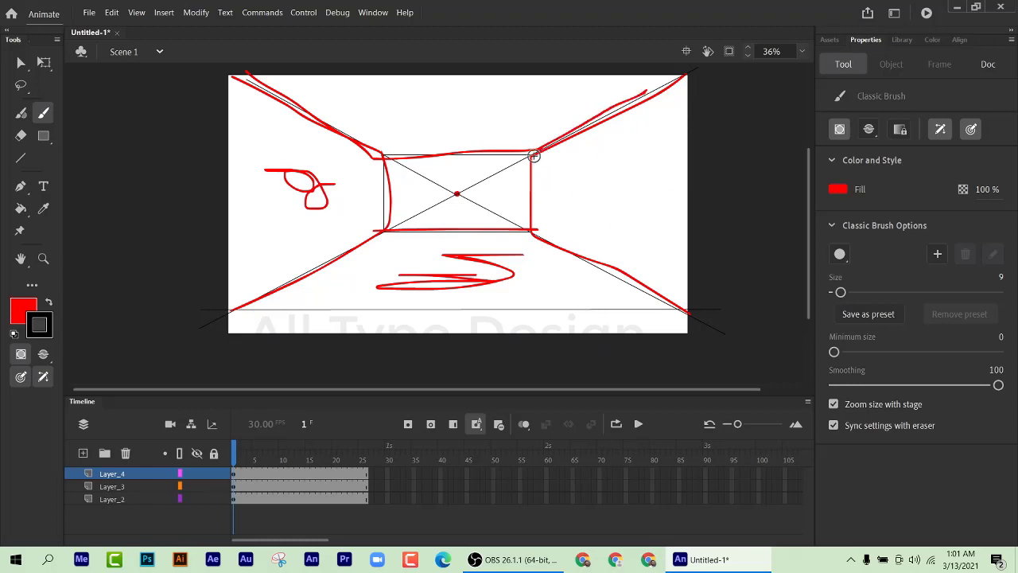
drag(527, 157, 455, 193)
drag(531, 231, 504, 220)
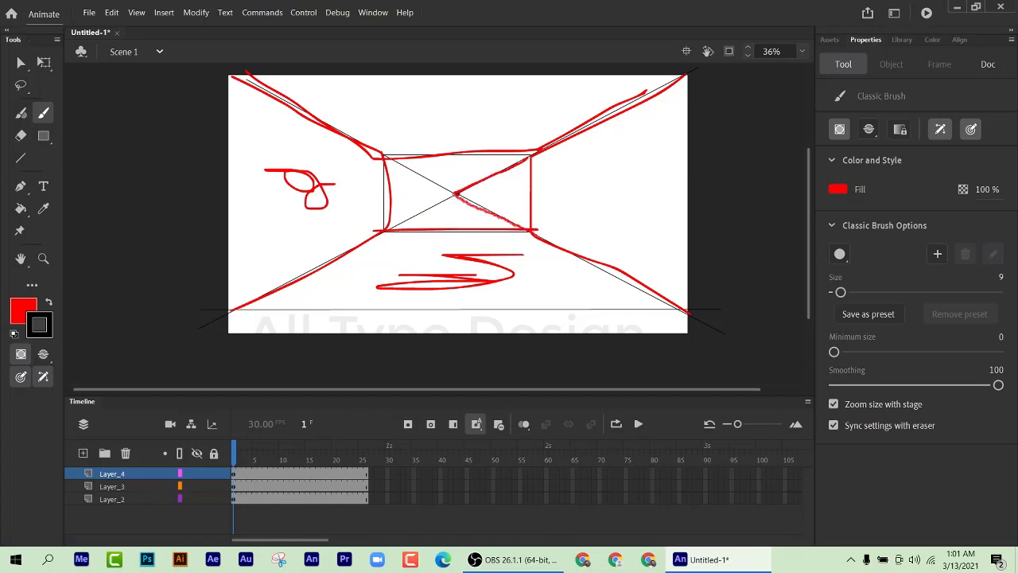
drag(359, 141, 230, 80)
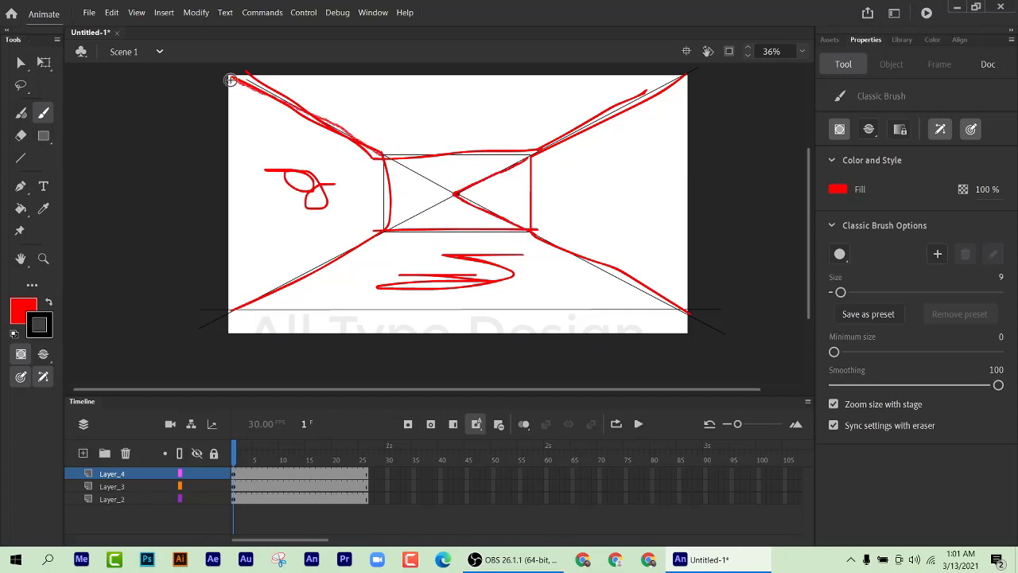
Step: Change the brush fill to blue and trace the left wall's edges and its corner lines to the vanishing point
click(23, 309)
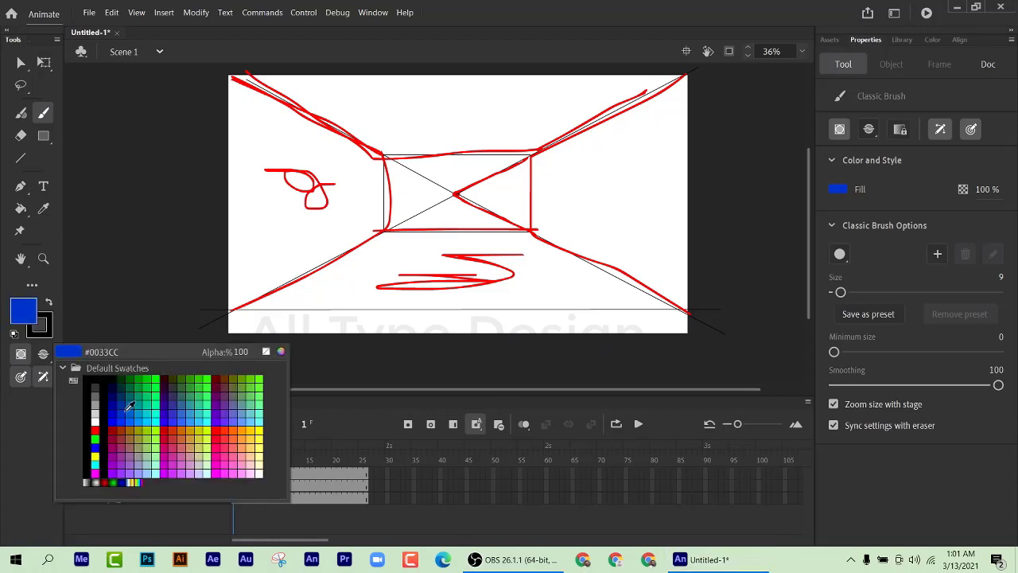
click(95, 448)
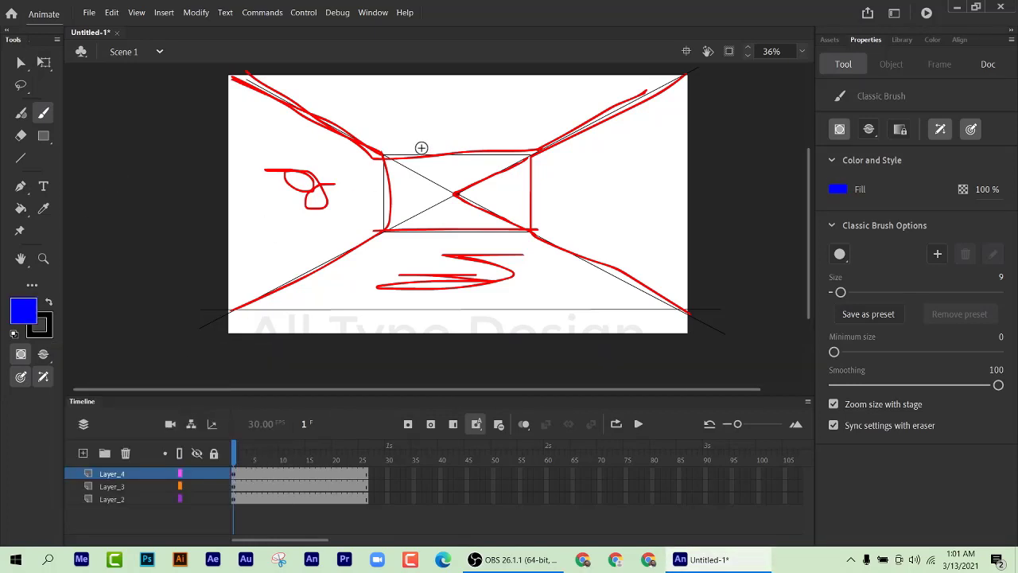
drag(384, 157, 228, 76)
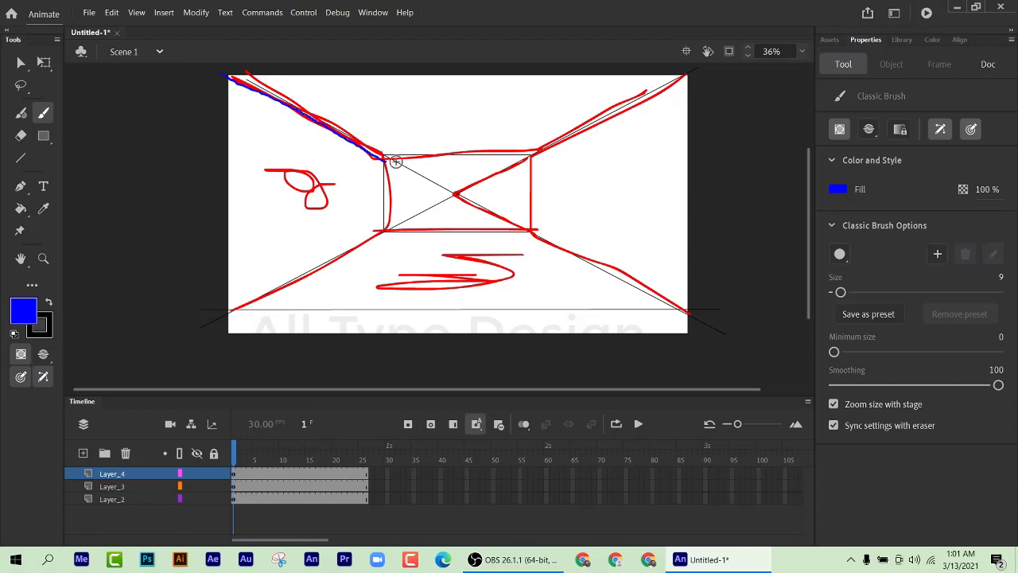
mouse_move(384, 156)
mouse_down()
mouse_move(387, 229)
mouse_move(247, 300)
mouse_up()
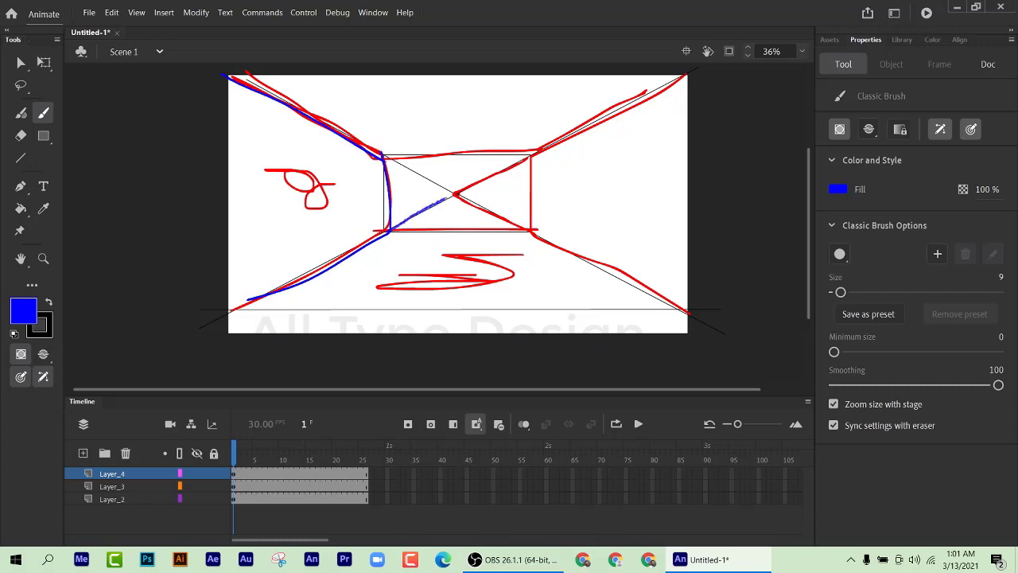
drag(450, 198, 455, 194)
drag(386, 157, 457, 193)
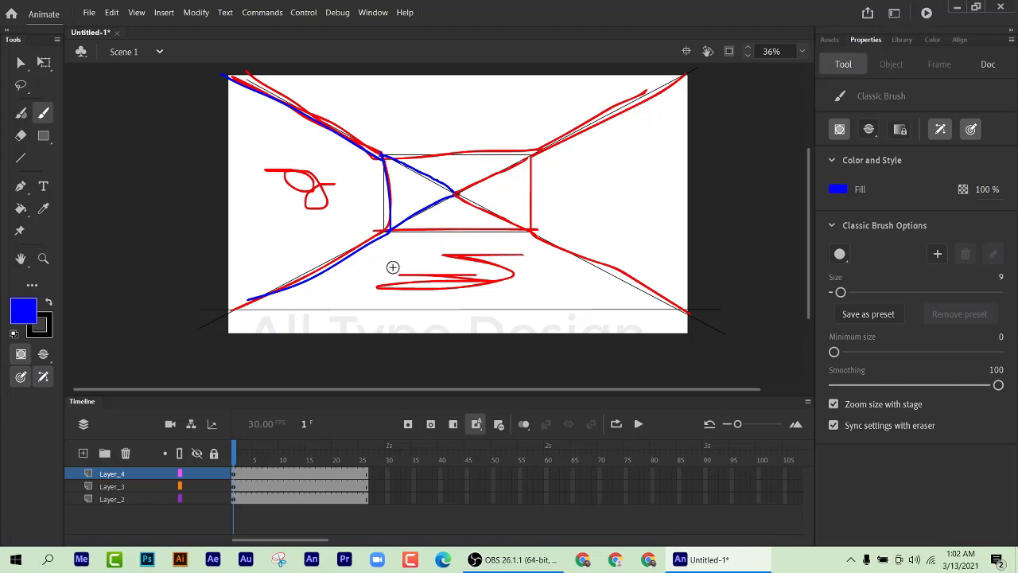
Step: Delete Layer_4 with all the red and blue brush marks
click(126, 453)
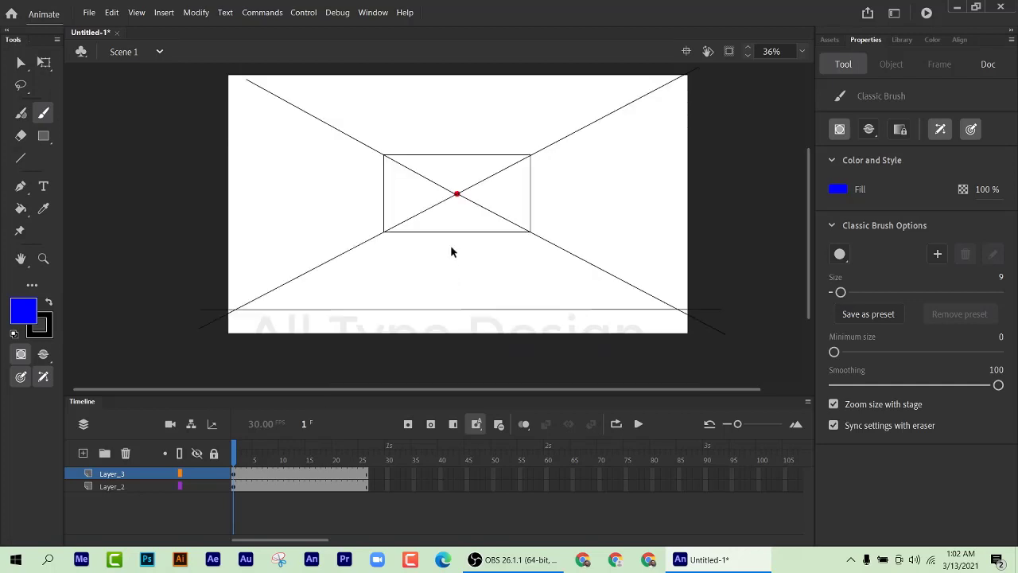
scroll(451, 248, up, 1)
scroll(451, 248, up, 1)
scroll(450, 248, down, 2)
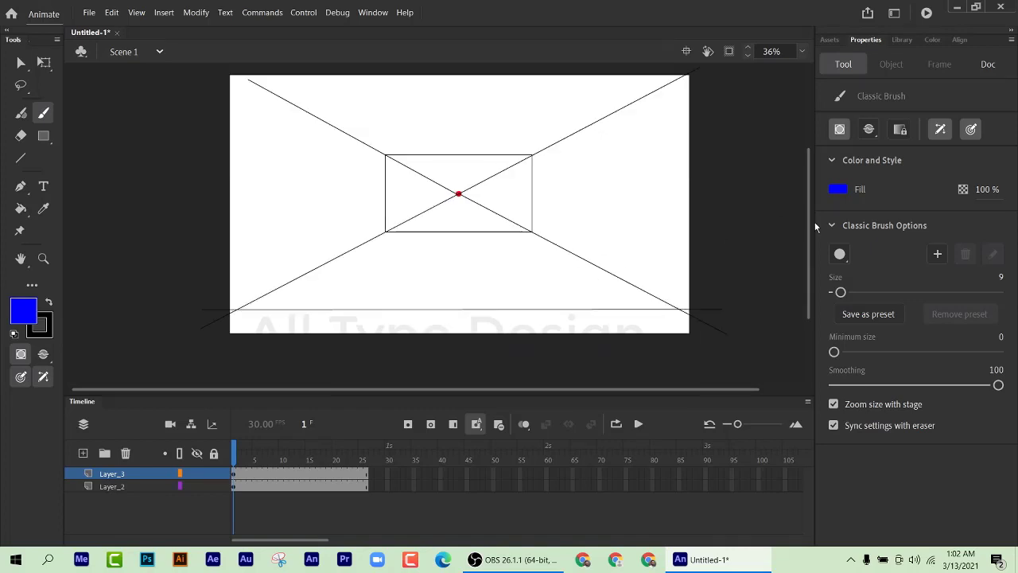
drag(808, 217, 810, 208)
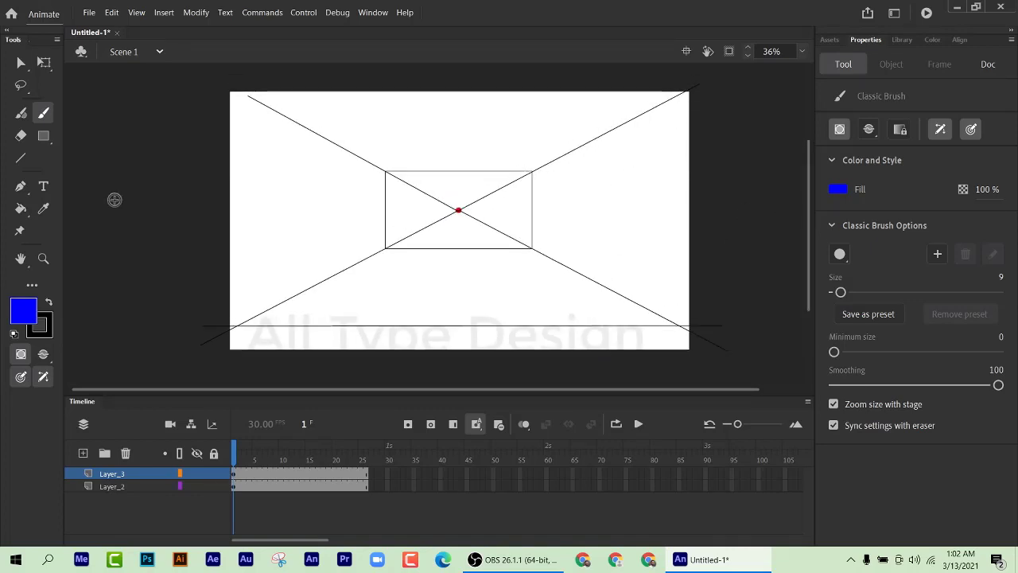
Step: Add a new layer above Layer_3 and turn off object drawing mode for the Line tool
click(43, 136)
click(20, 160)
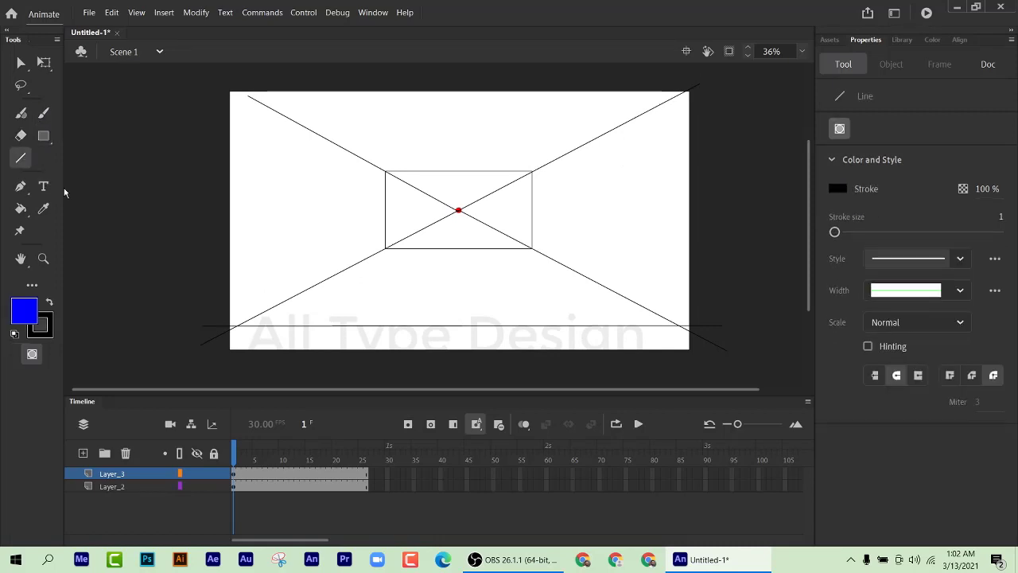
click(82, 452)
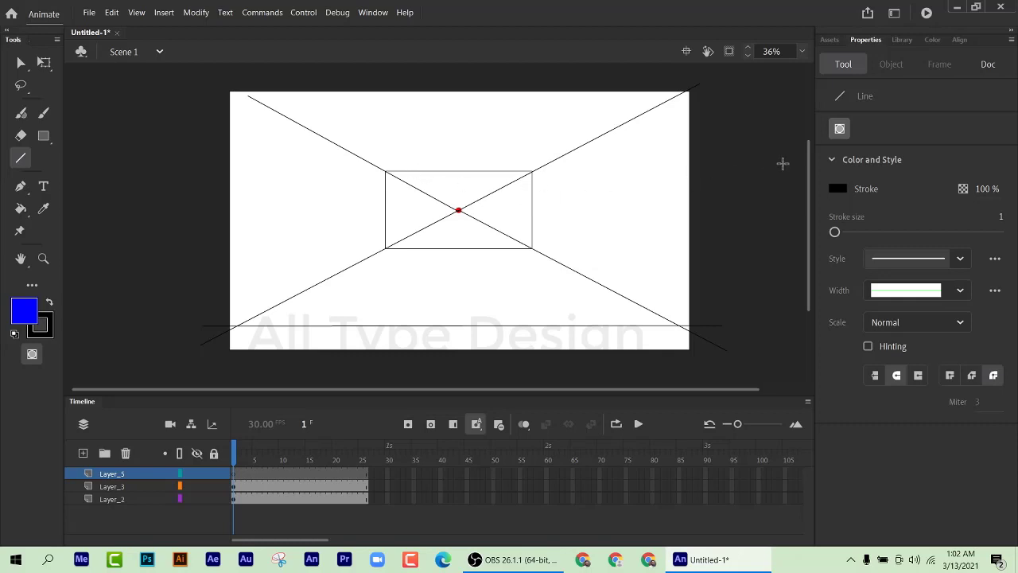
click(839, 129)
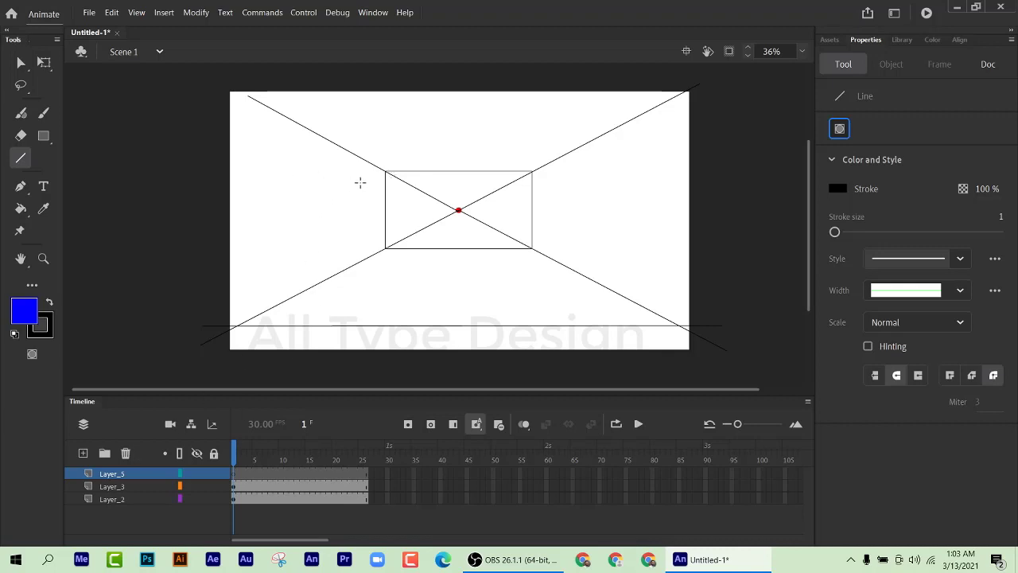
Step: Try drawing a black line from the rectangle's upper-left corner to the stage's upper-left corner, and undo it
scroll(388, 183, up, 1)
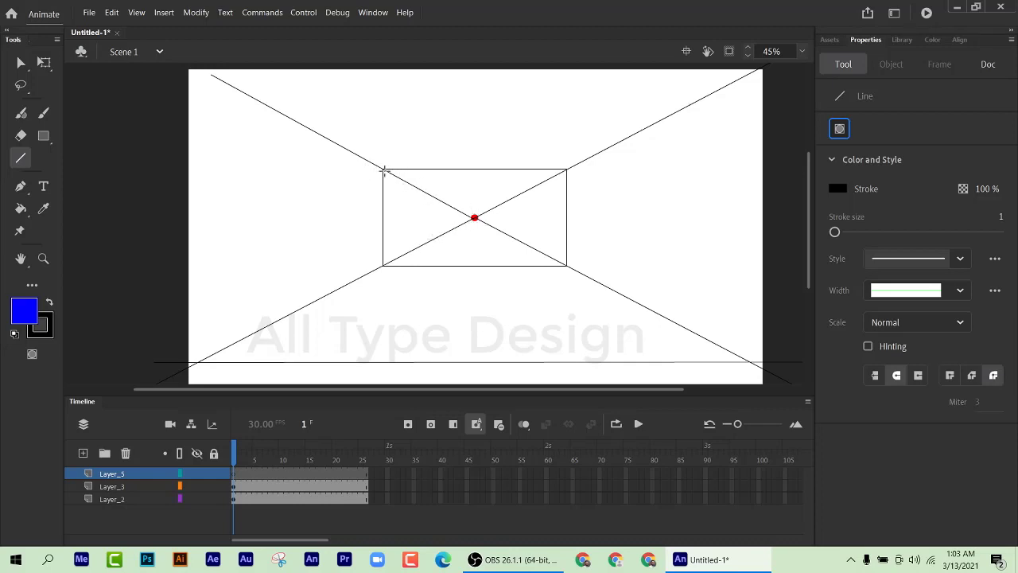
drag(339, 150, 191, 70)
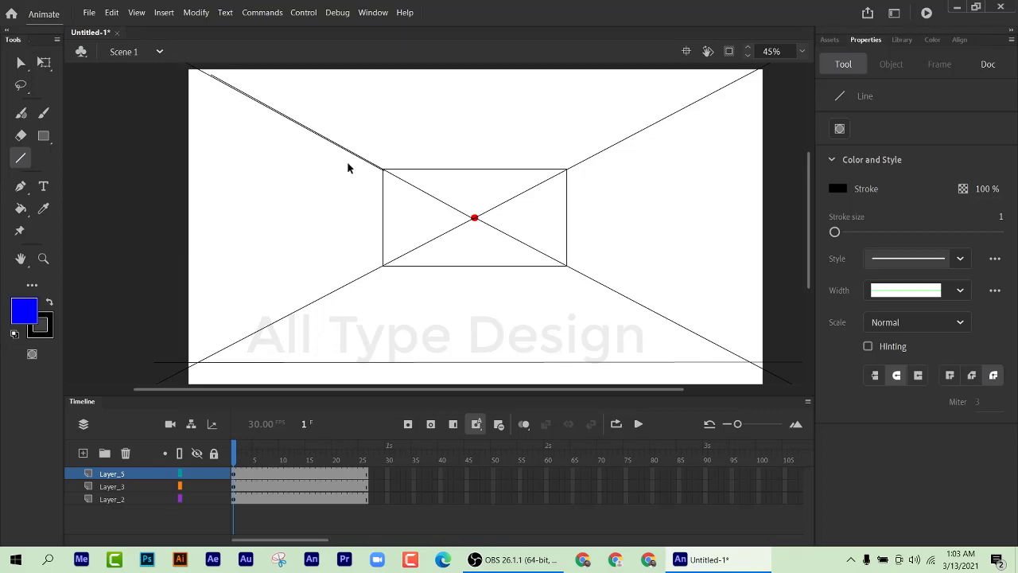
key(ctrl+z)
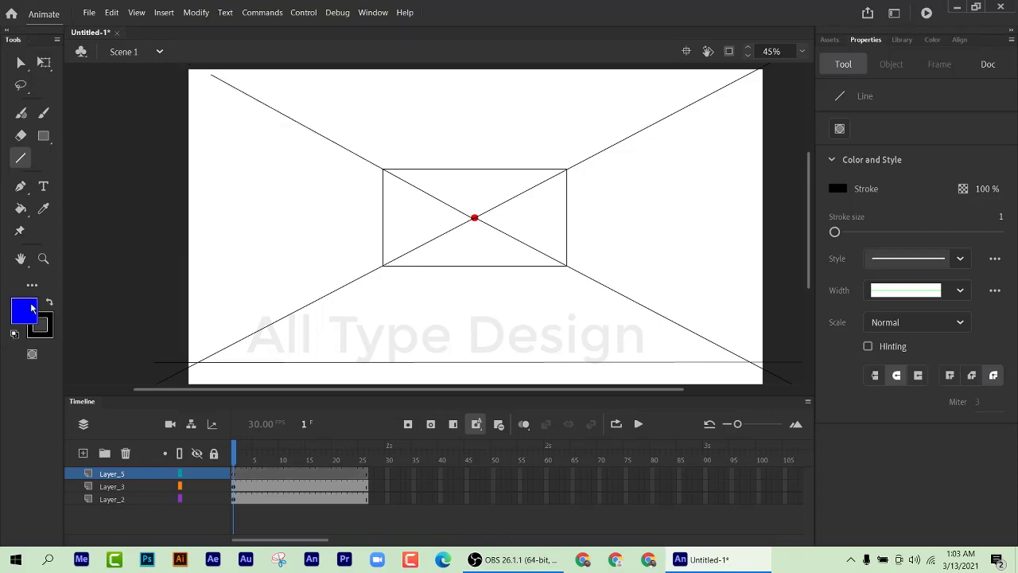
Step: Draw two straight red lines with stroke size 9 from the rectangle's upper-left and lower-left corners outward past the stage's edges
click(40, 326)
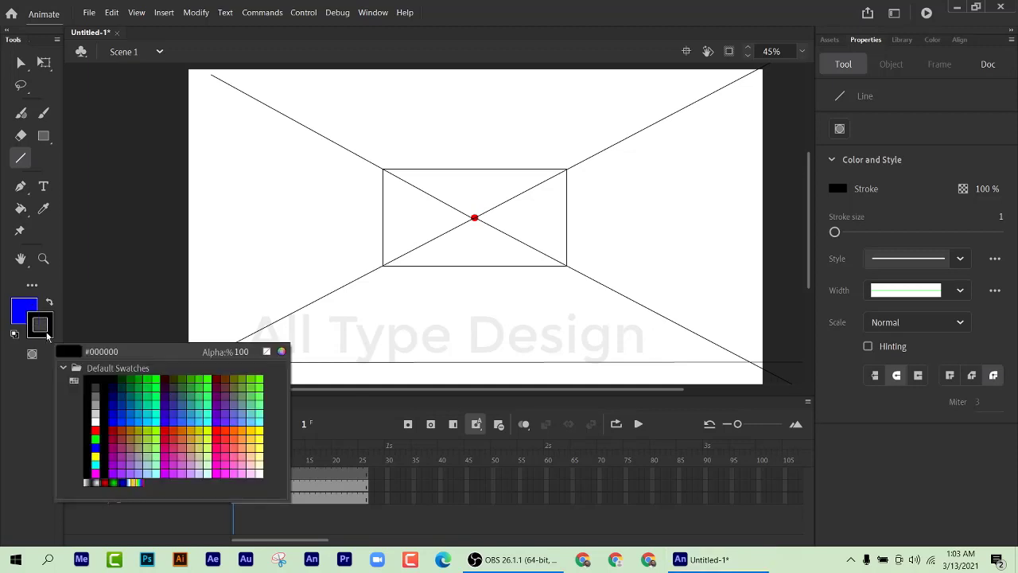
click(215, 431)
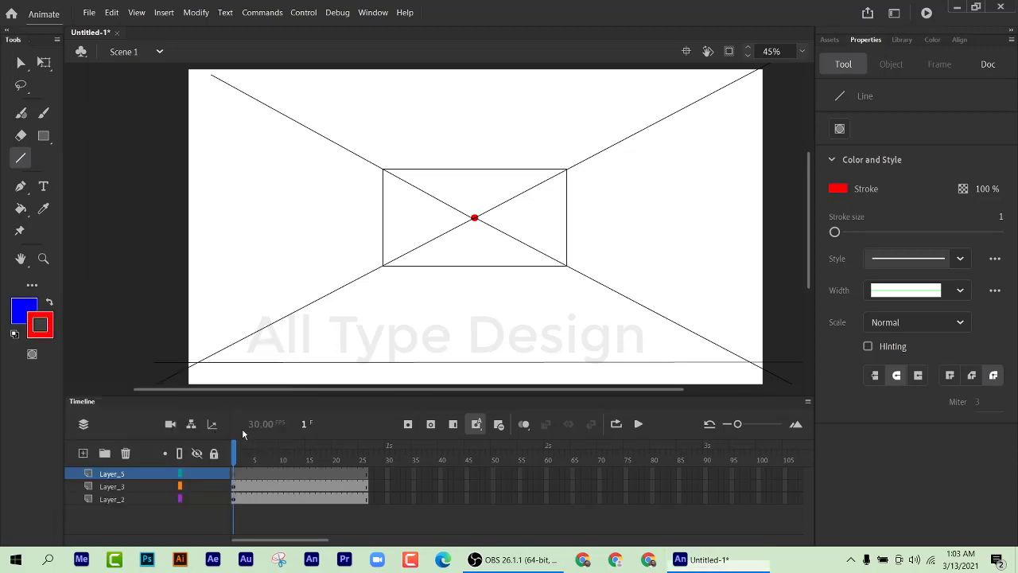
click(841, 231)
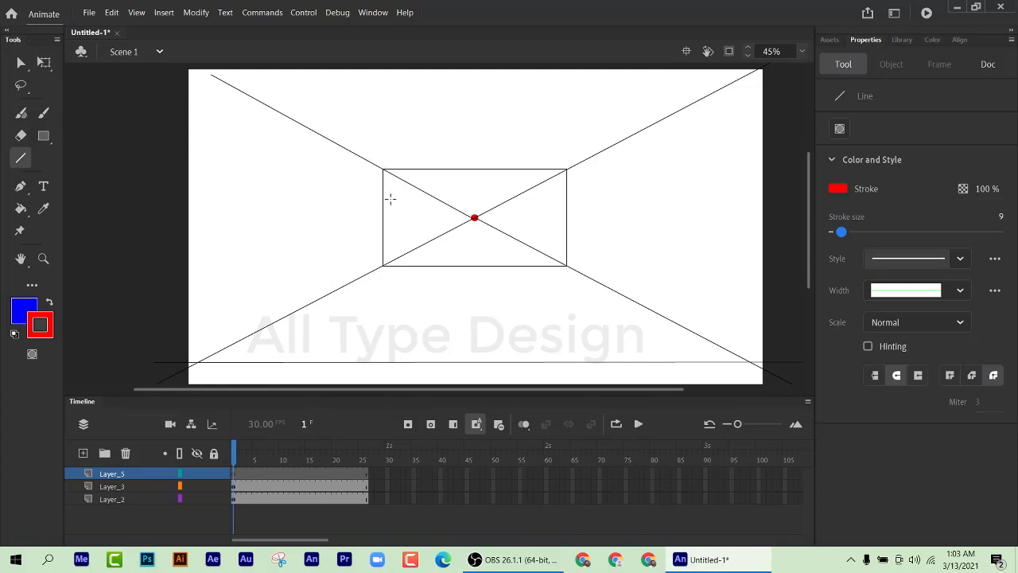
scroll(405, 197, down, 1)
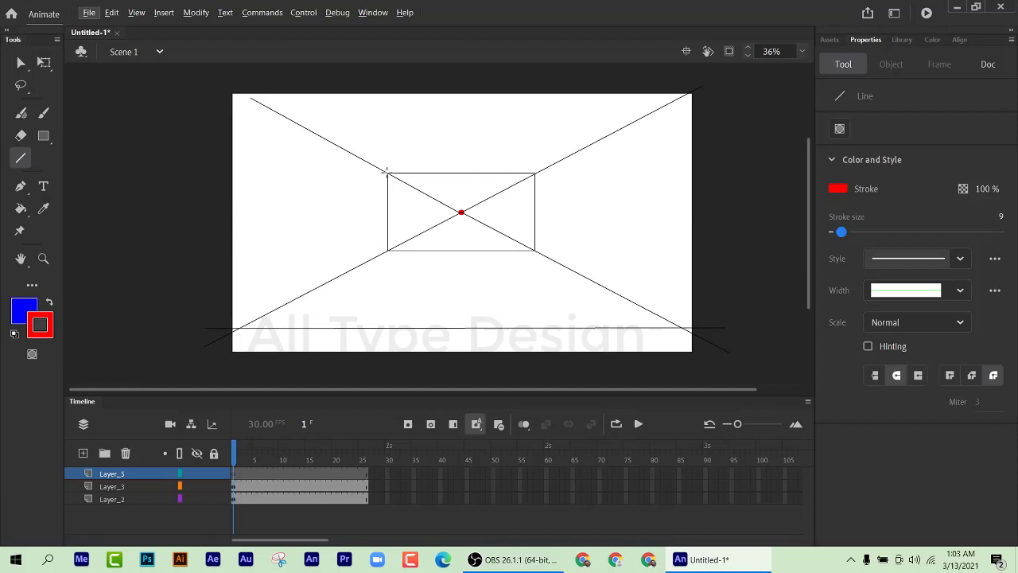
drag(388, 174, 217, 81)
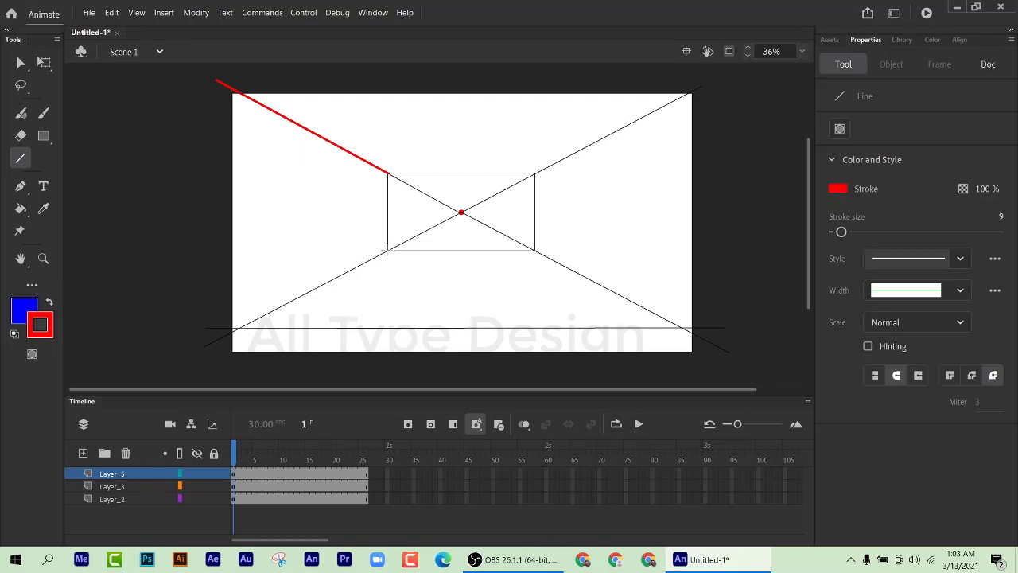
drag(389, 251, 194, 357)
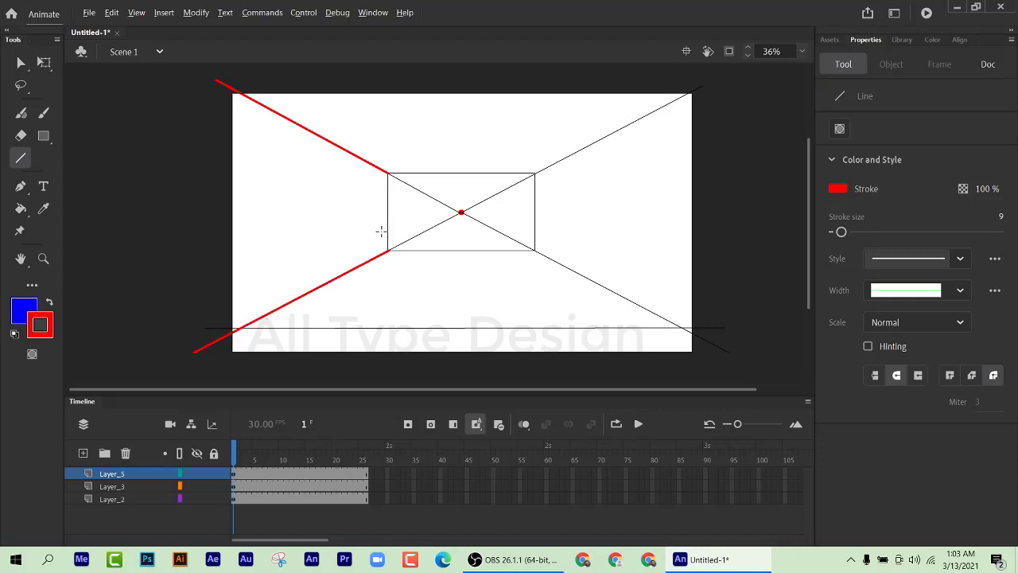
Step: Draw a vertical red line along the rectangle's left edge, from its upper-left corner to slightly past its lower-left corner
scroll(380, 230, up, 2)
scroll(390, 219, down, 3)
scroll(392, 196, up, 2)
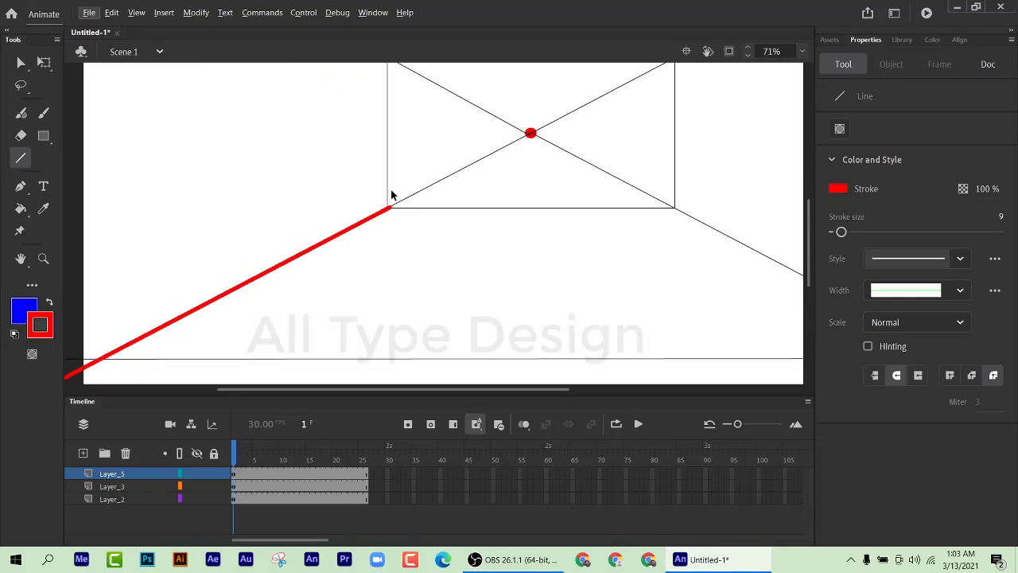
scroll(390, 193, up, 3)
scroll(390, 200, down, 2)
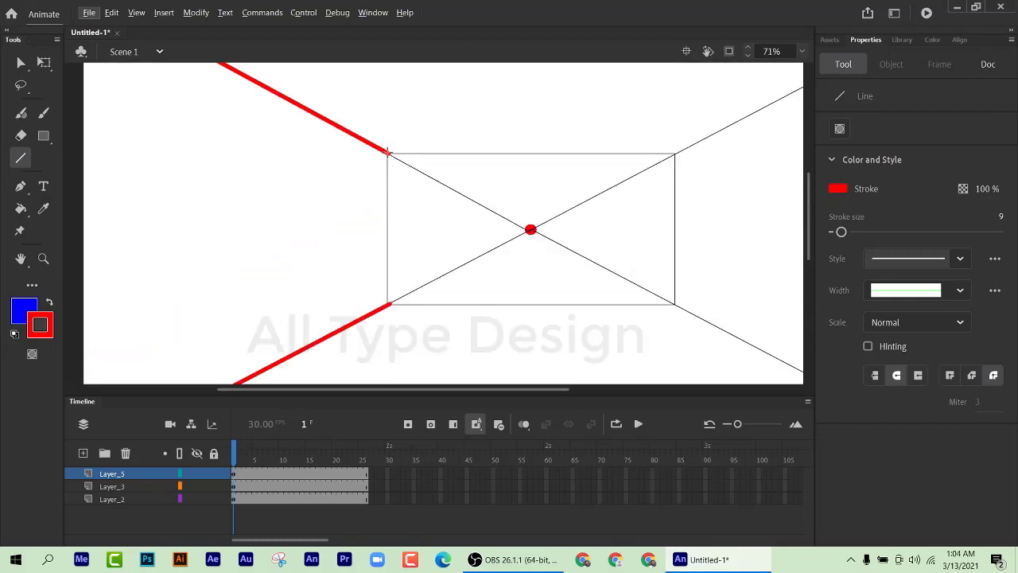
drag(387, 152, 389, 331)
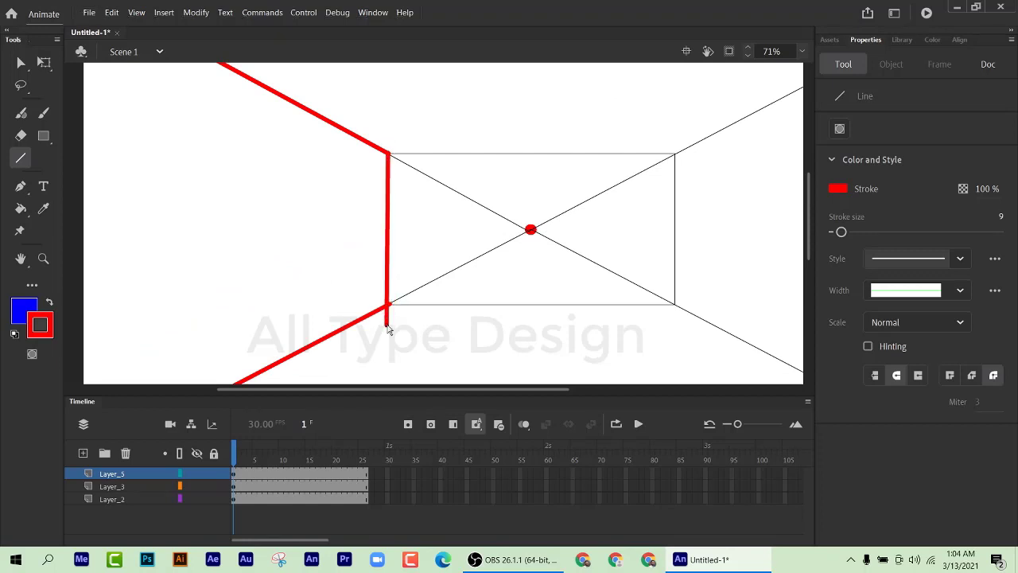
Step: Draw a vertical red line just outside the stage's left edge, from above the upper red diagonal down towards the lower one
scroll(396, 299, down, 3)
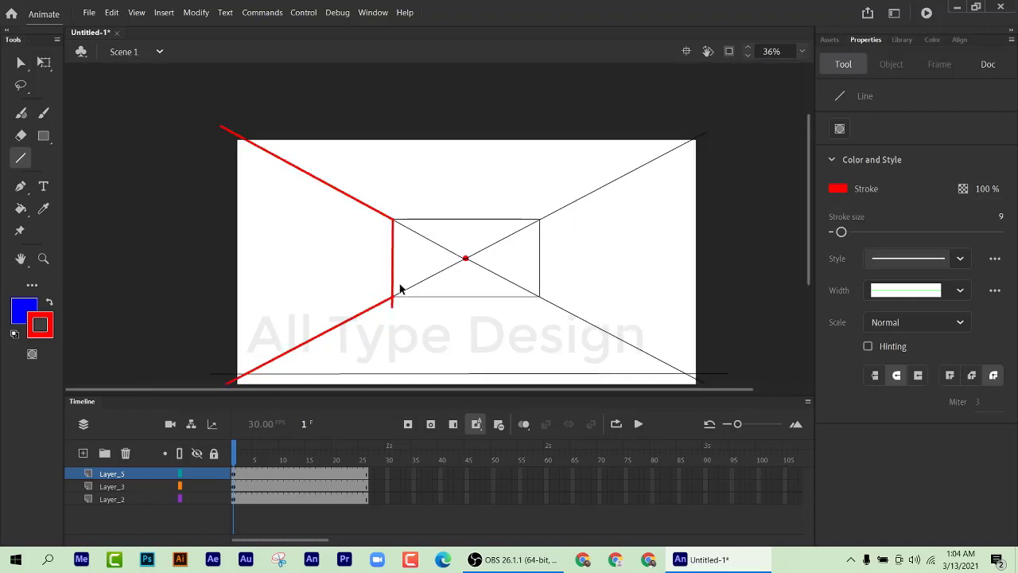
scroll(222, 144, down, 2)
scroll(232, 144, up, 2)
drag(223, 111, 227, 352)
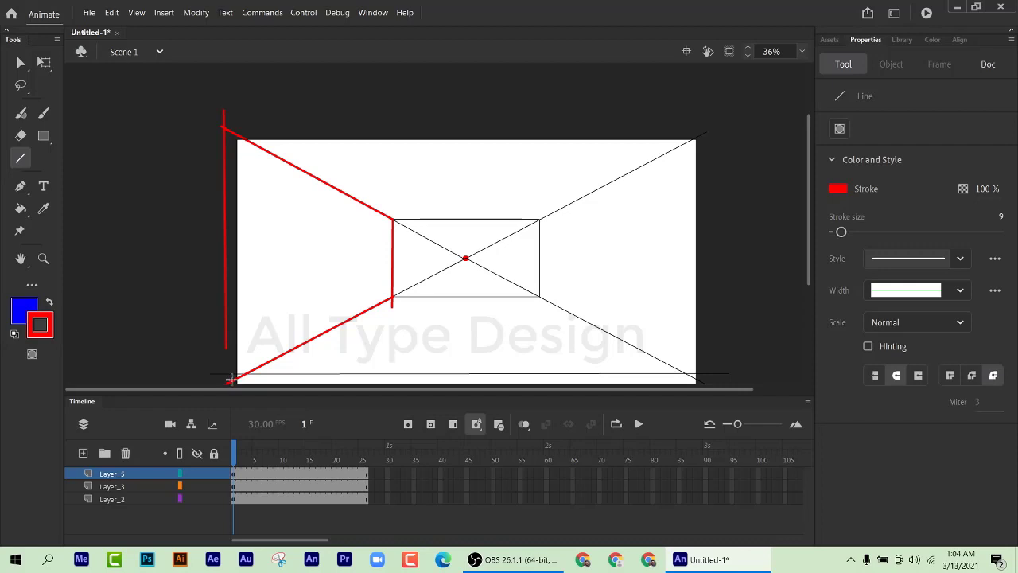
Step: Extend the lower end of the outer vertical red line down past the lower red diagonal
scroll(229, 374, down, 3)
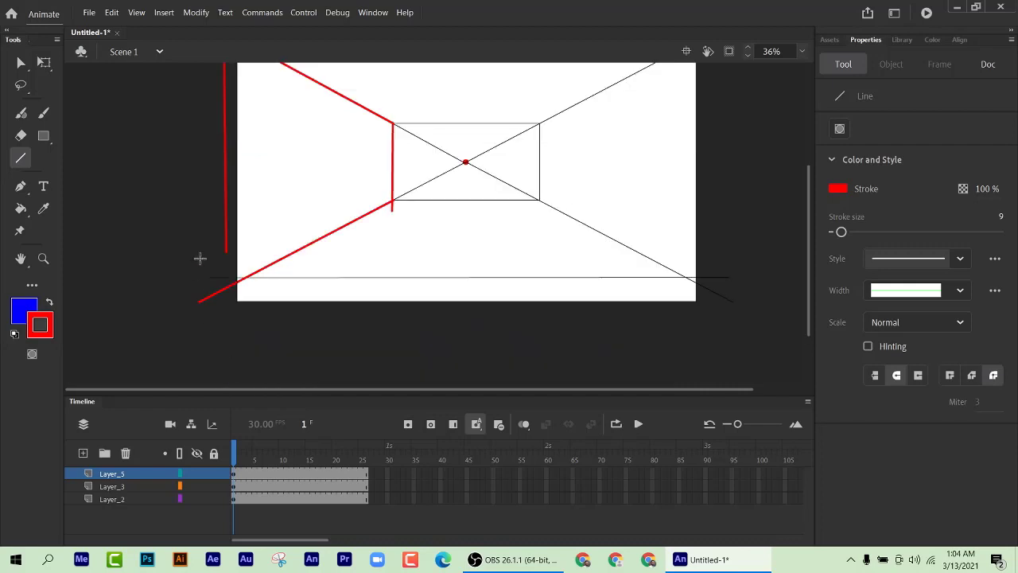
click(22, 63)
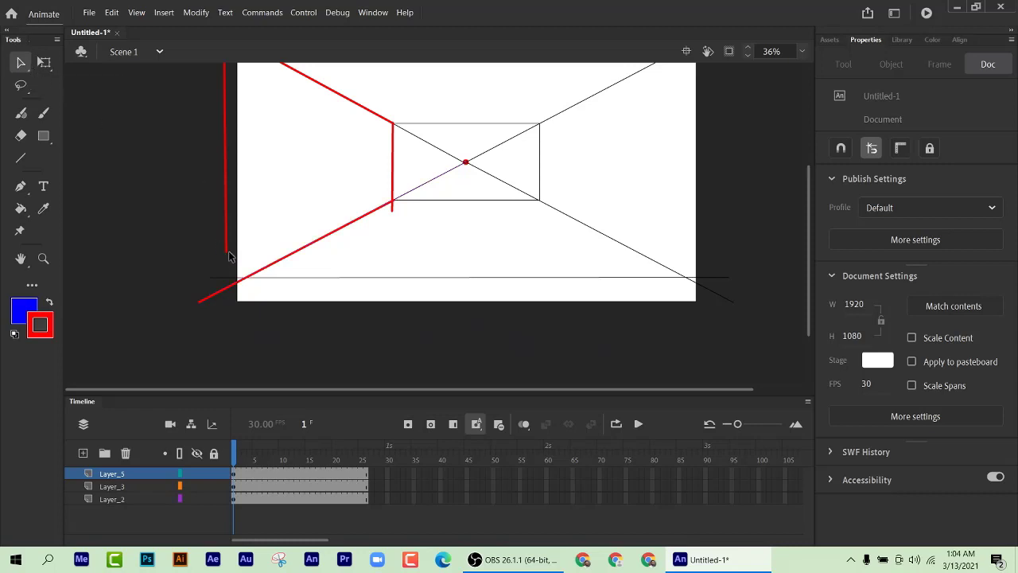
drag(228, 255, 225, 299)
scroll(471, 231, up, 3)
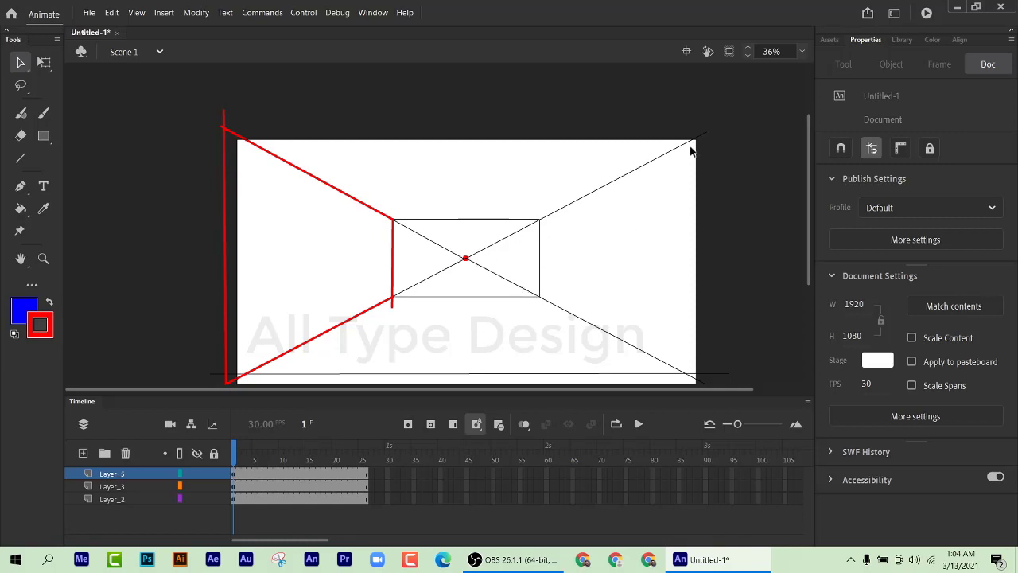
Step: Draw a vertical red line about 457 px tall beside the rectangle's right edge, overshooting both corners
scroll(623, 169, down, 2)
scroll(401, 170, up, 2)
click(21, 158)
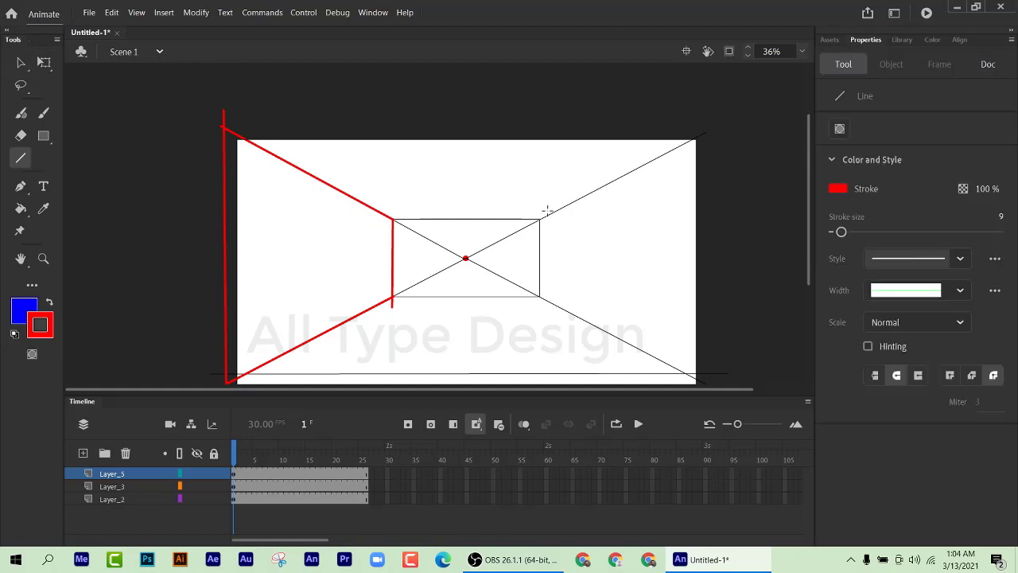
scroll(565, 258, up, 2)
scroll(568, 261, down, 4)
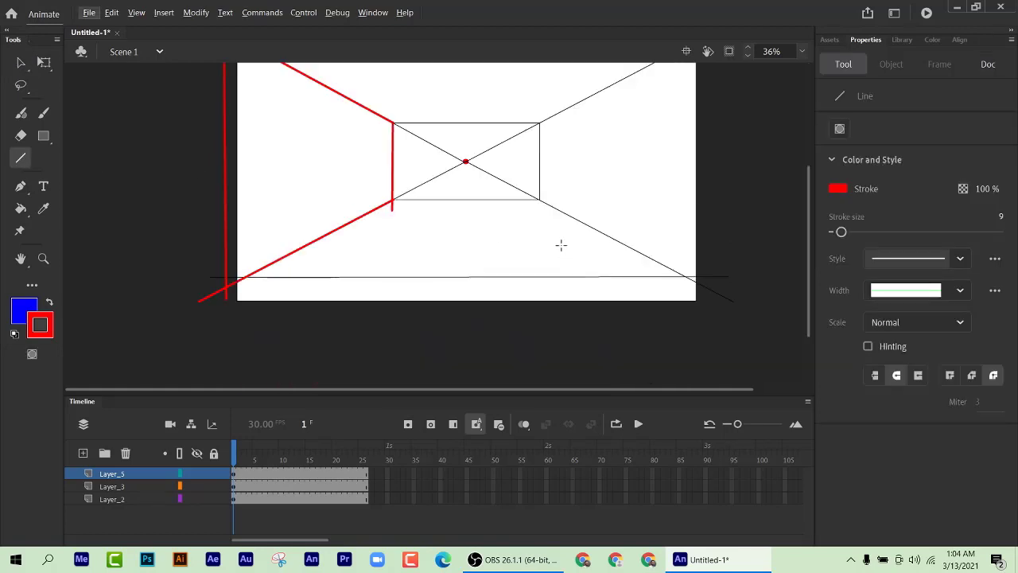
scroll(557, 243, up, 1)
scroll(552, 243, up, 2)
scroll(552, 249, up, 2)
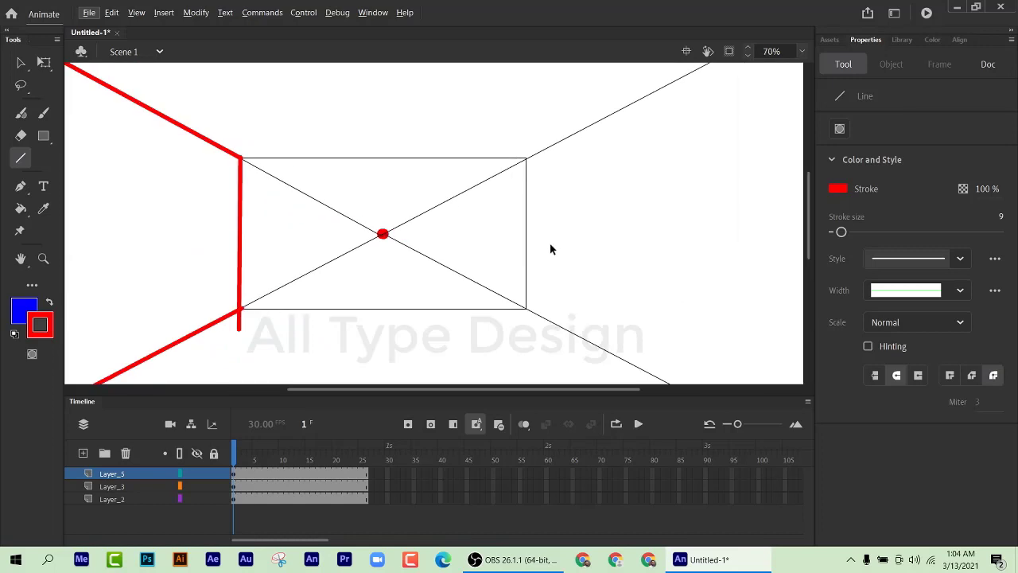
drag(529, 124, 531, 338)
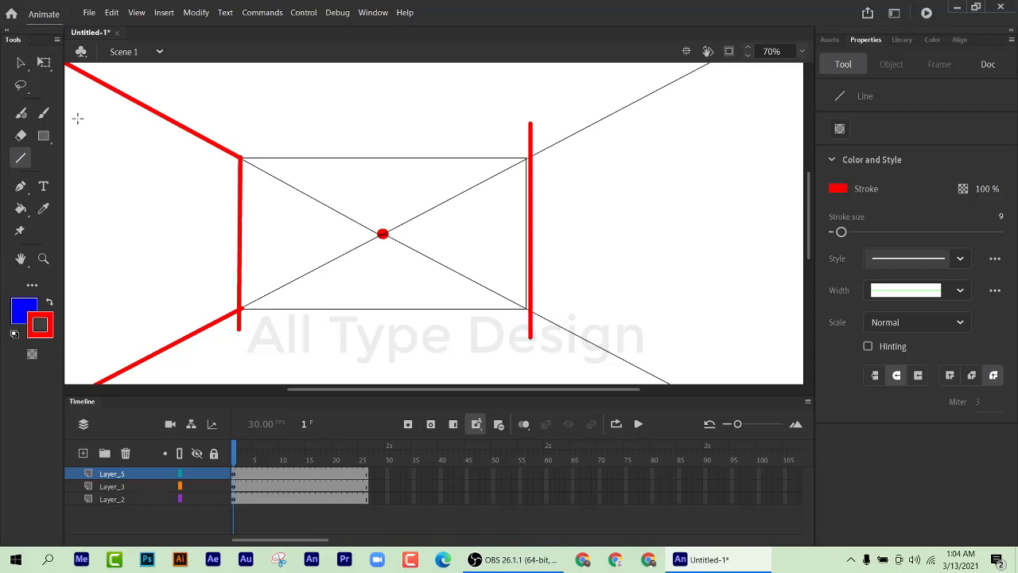
Step: Move the new vertical red line exactly onto the rectangle's right edge and deselect it
click(21, 62)
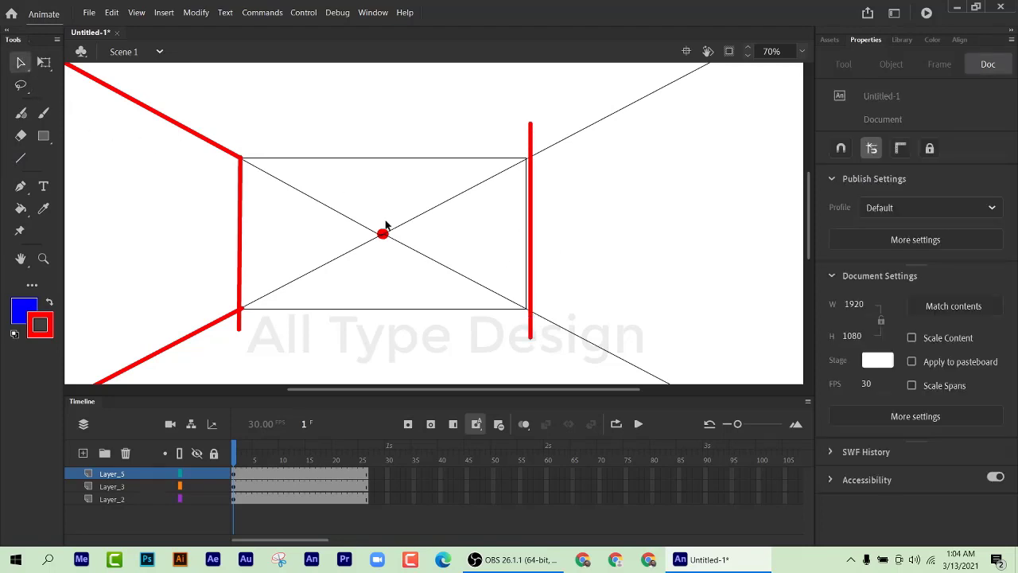
click(531, 239)
drag(533, 238, 531, 238)
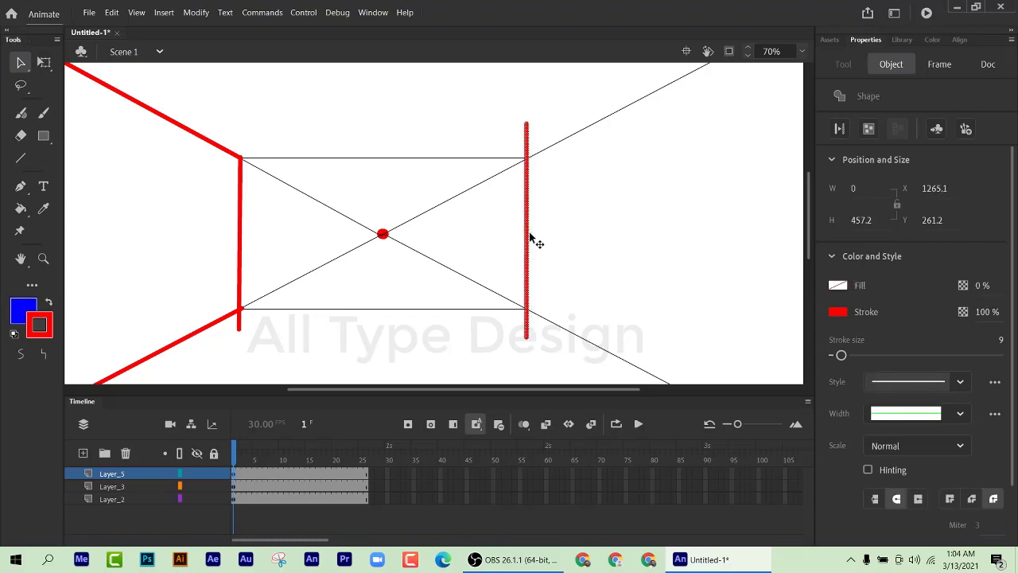
click(435, 130)
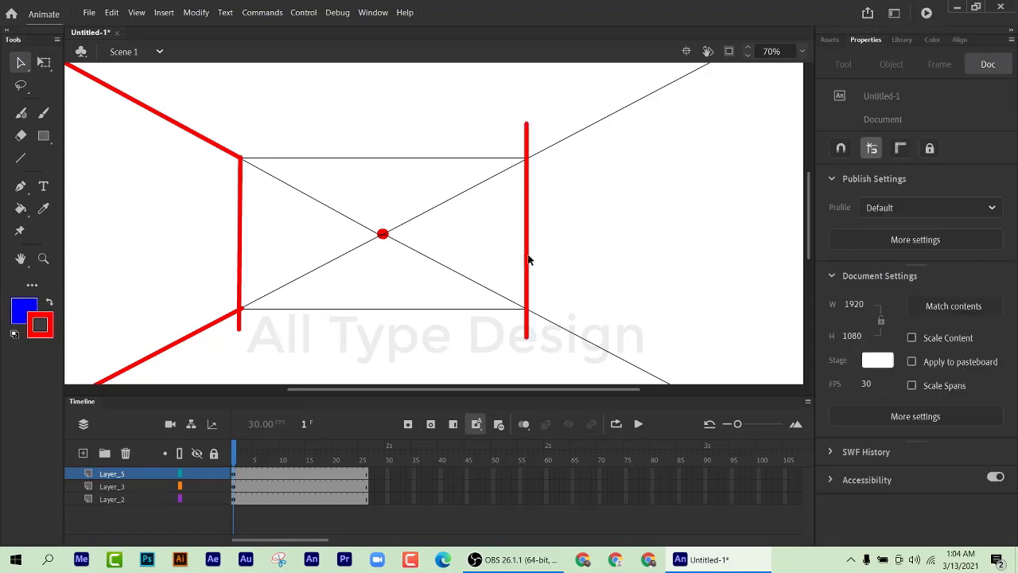
Step: Draw a horizontal red line about 716 px wide in the empty area below the rectangle
scroll(541, 259, down, 3)
scroll(541, 230, down, 3)
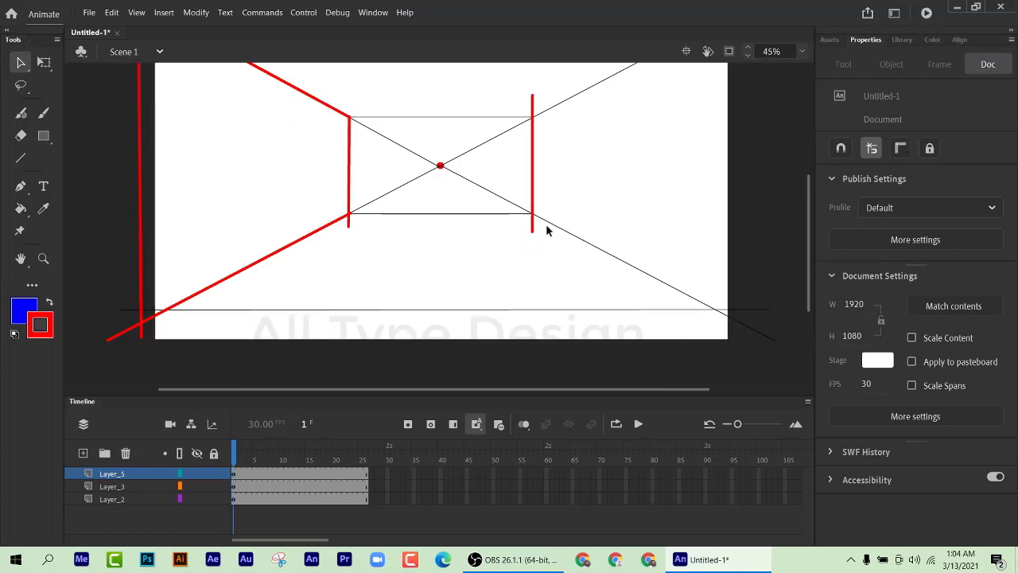
scroll(515, 243, up, 1)
scroll(509, 246, up, 1)
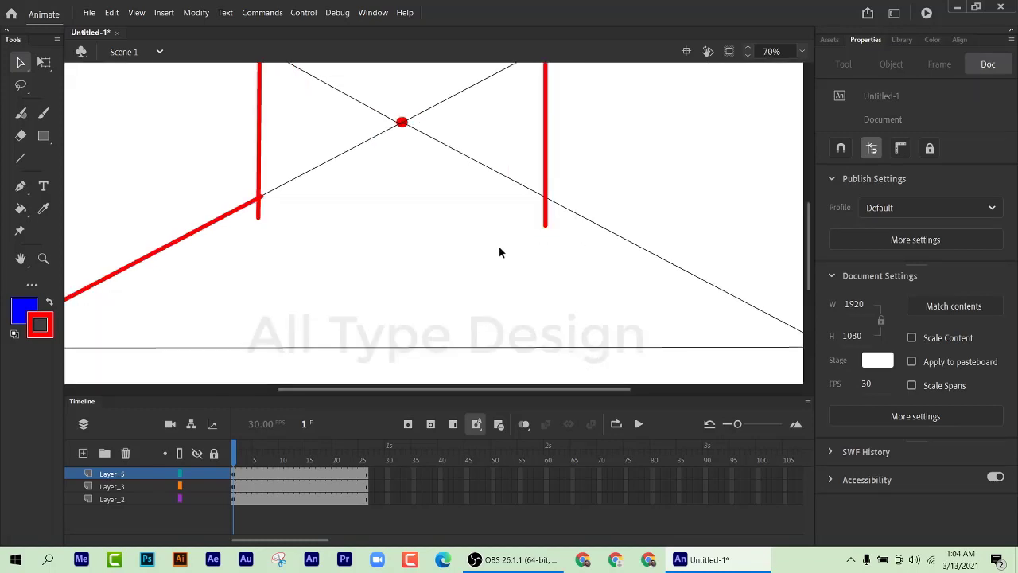
click(21, 158)
drag(630, 268, 297, 268)
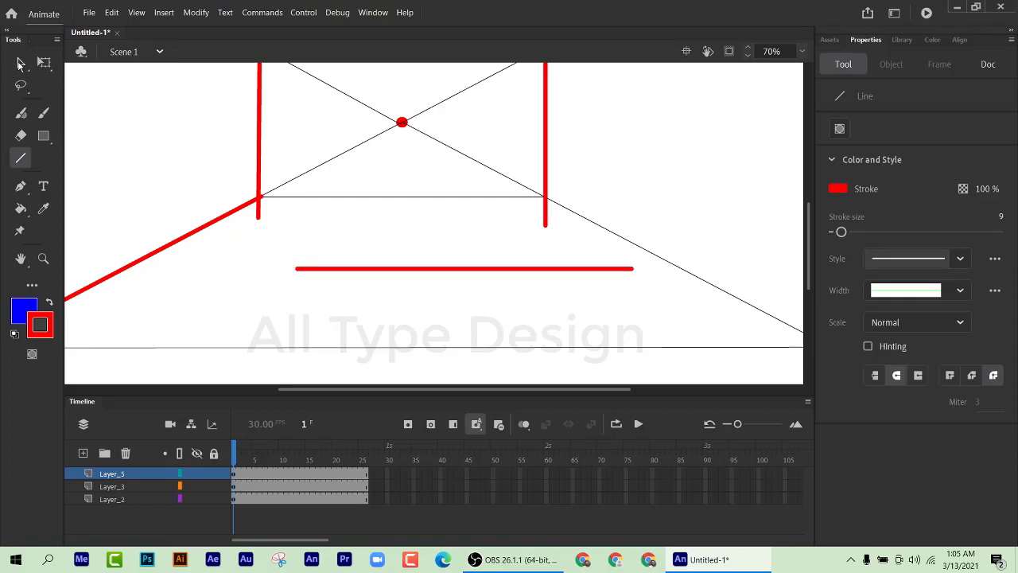
Step: Move the horizontal red line, kept straight, onto the rectangle's bottom edge so it overshoots both lower corners
click(21, 64)
drag(471, 270, 439, 251)
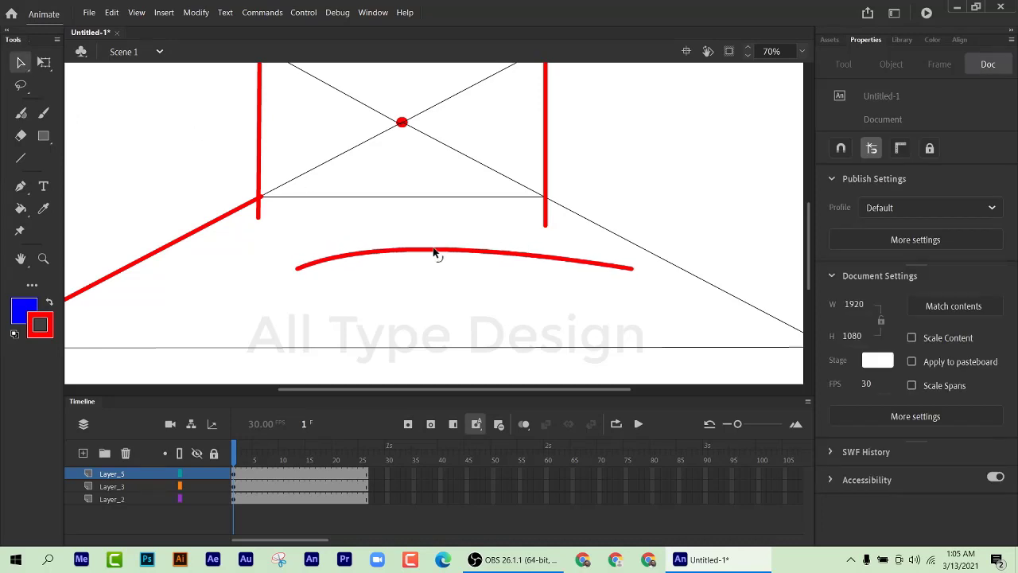
key(ctrl+z)
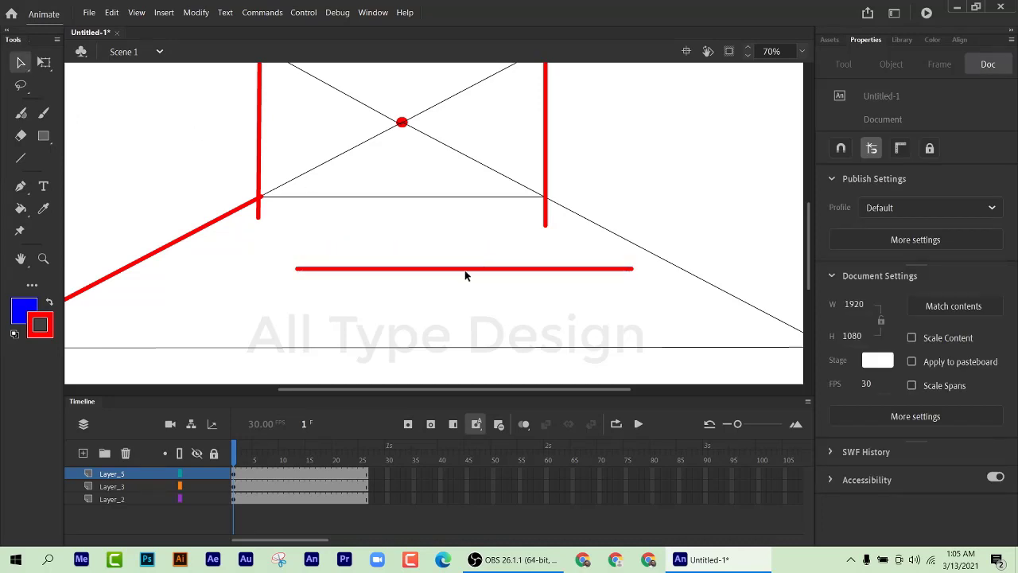
click(466, 271)
drag(466, 272, 406, 204)
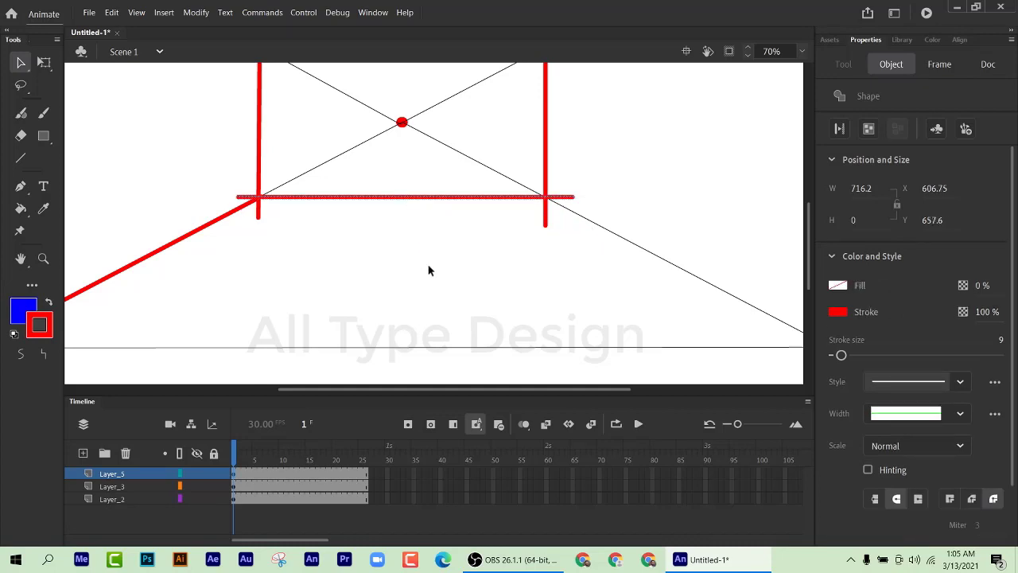
scroll(469, 280, up, 3)
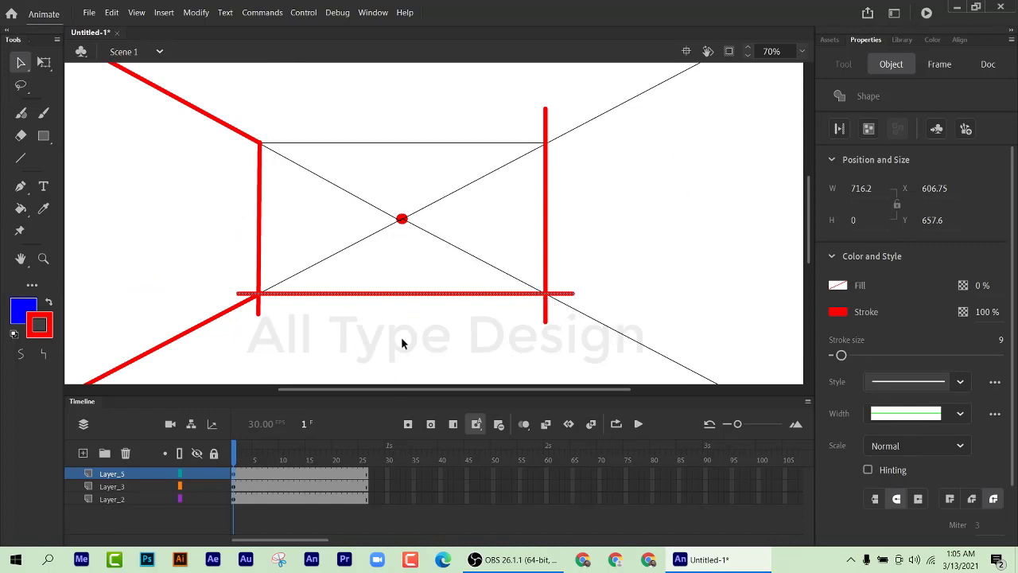
Step: Try drawing a horizontal red line along the rectangle's top edge, and delete its middle segment
scroll(409, 336, down, 2)
scroll(420, 334, up, 1)
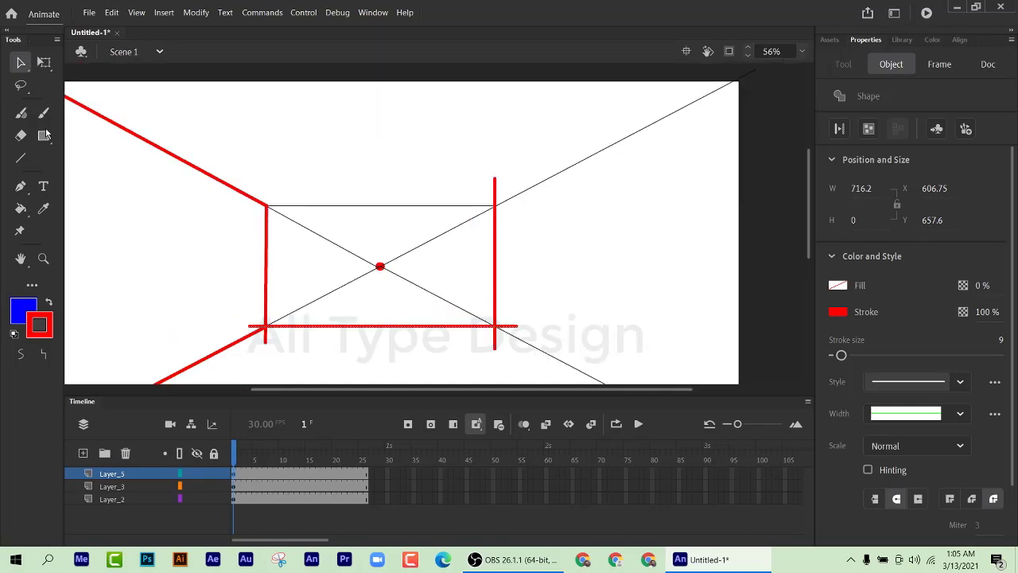
click(21, 158)
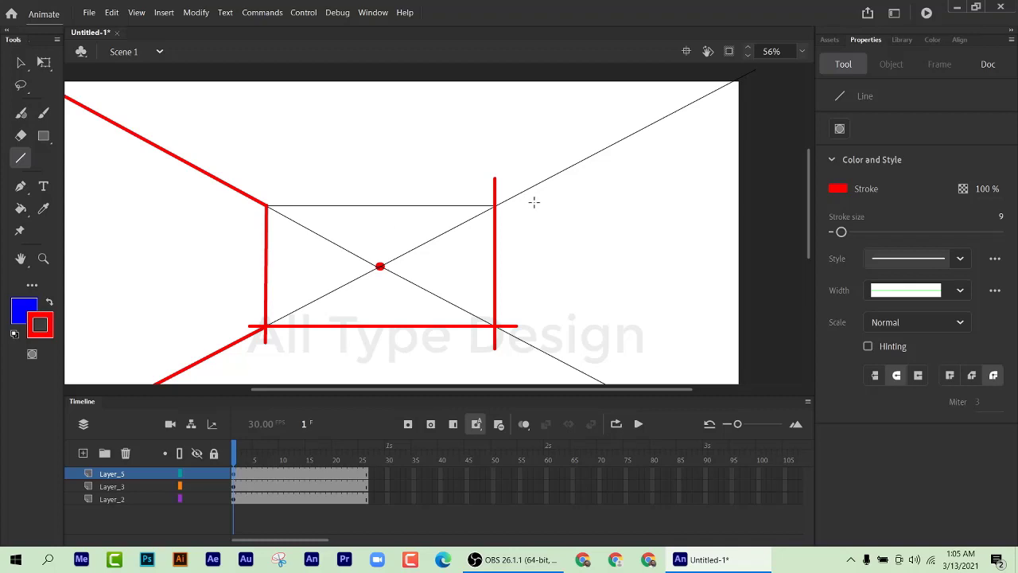
drag(534, 202, 239, 215)
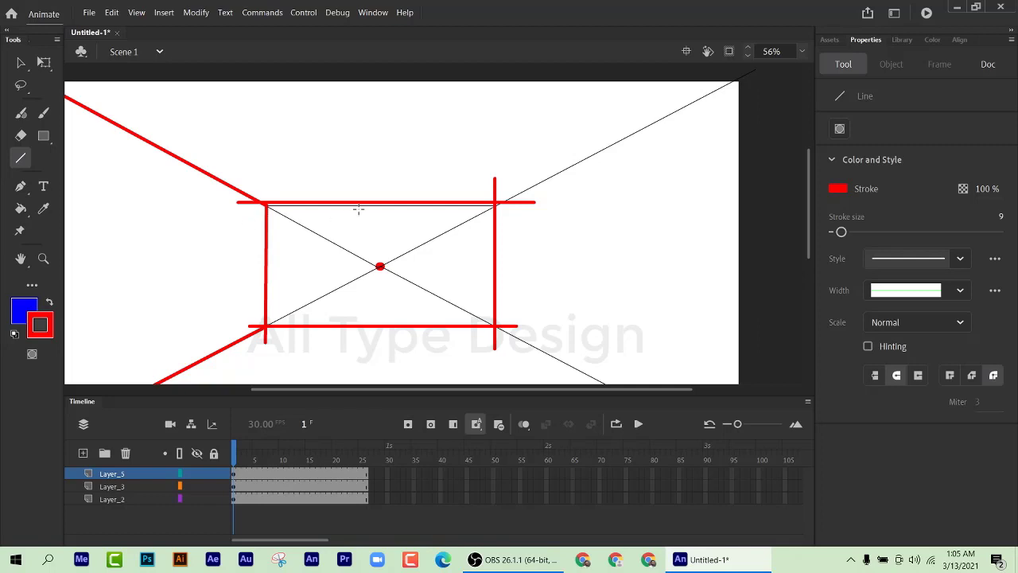
key(v)
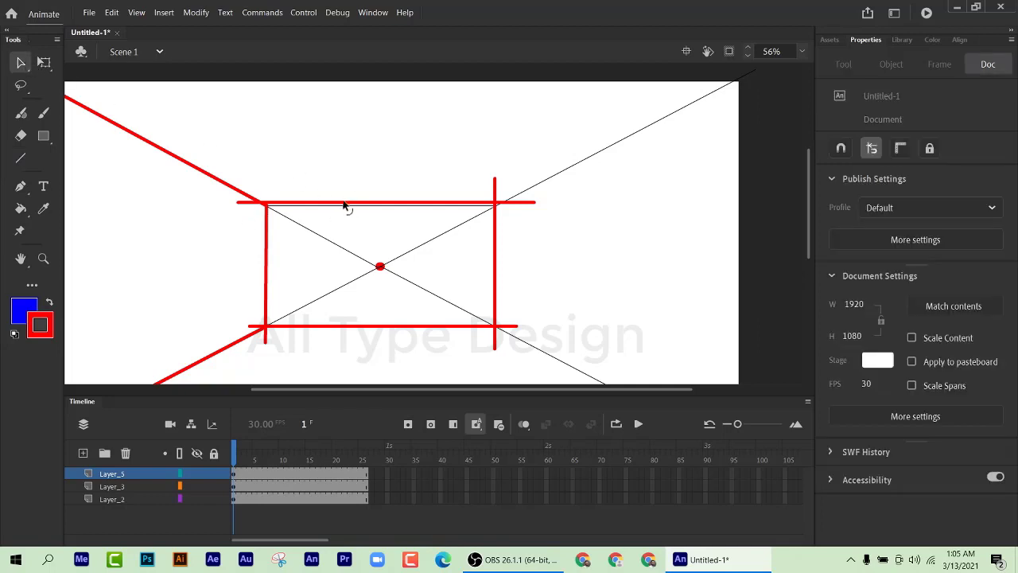
click(343, 203)
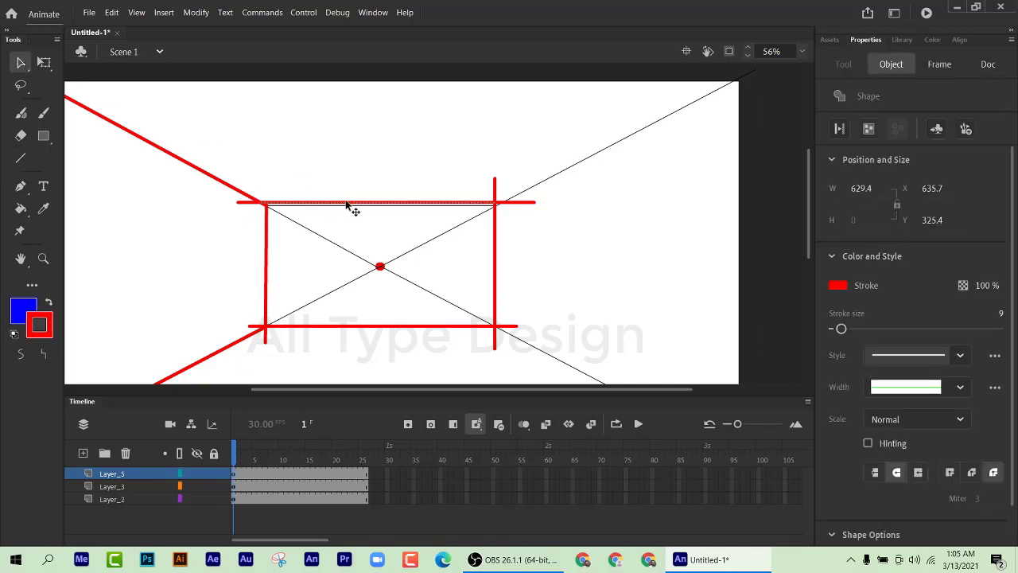
key(Delete)
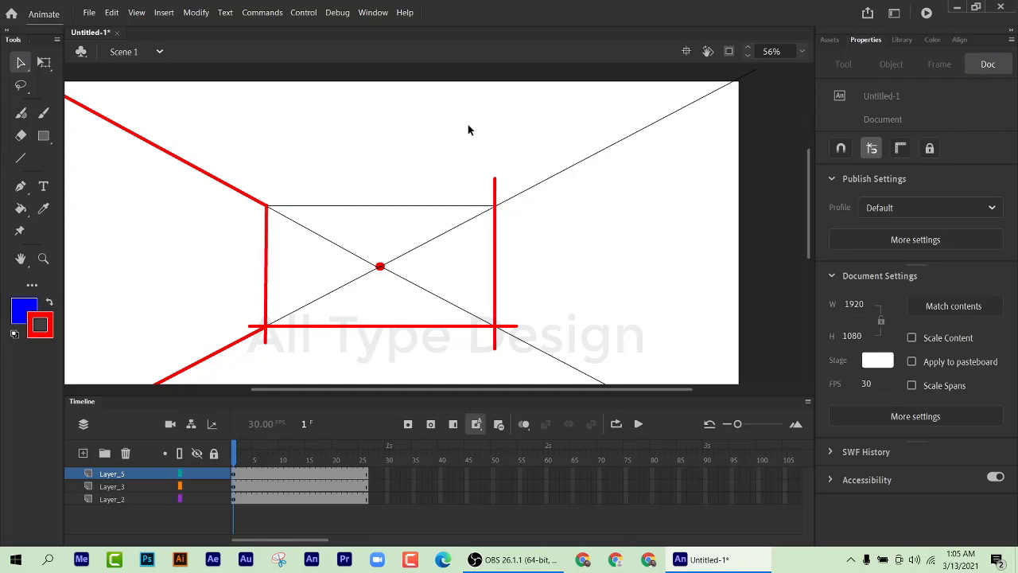
Step: Draw a horizontal red line about 720 px wide above the rectangle and align it with the rectangle's top edge
click(24, 156)
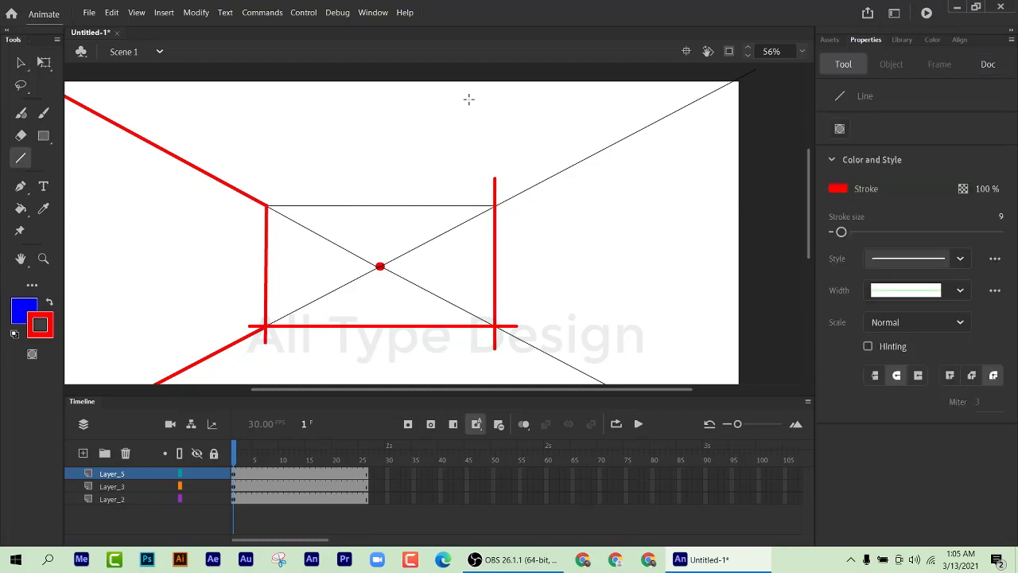
drag(506, 119, 236, 118)
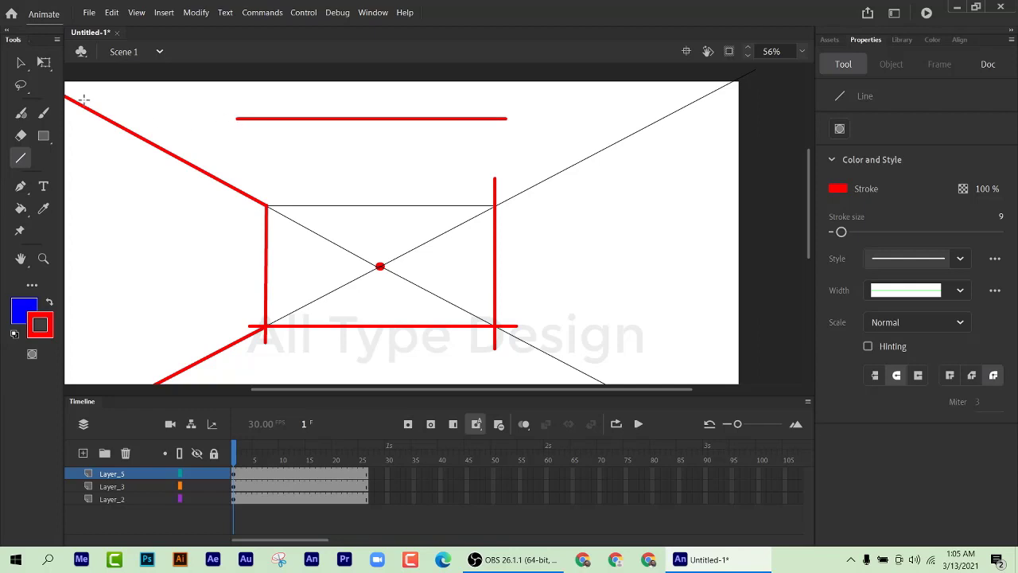
click(22, 64)
click(334, 119)
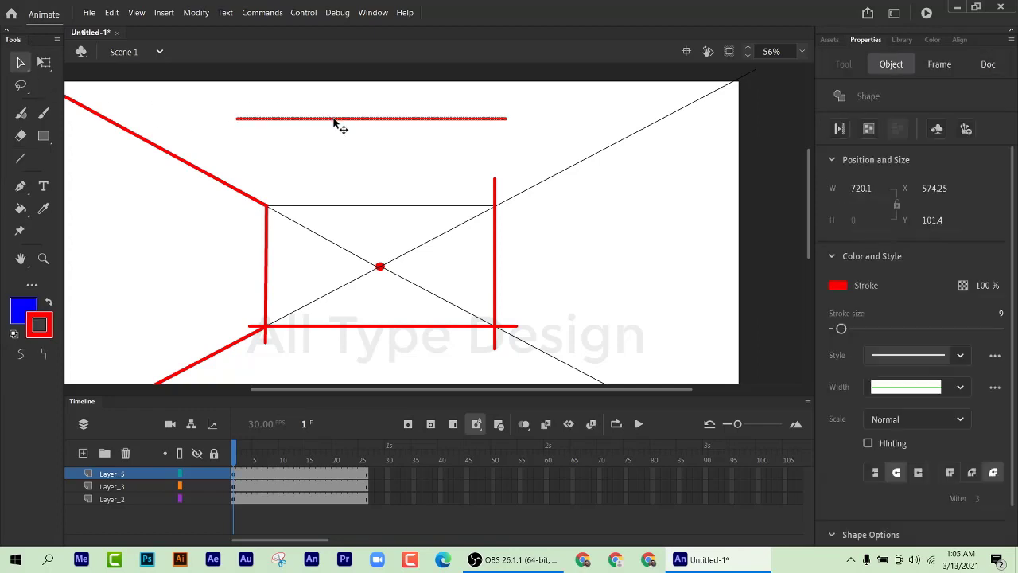
drag(334, 121, 334, 219)
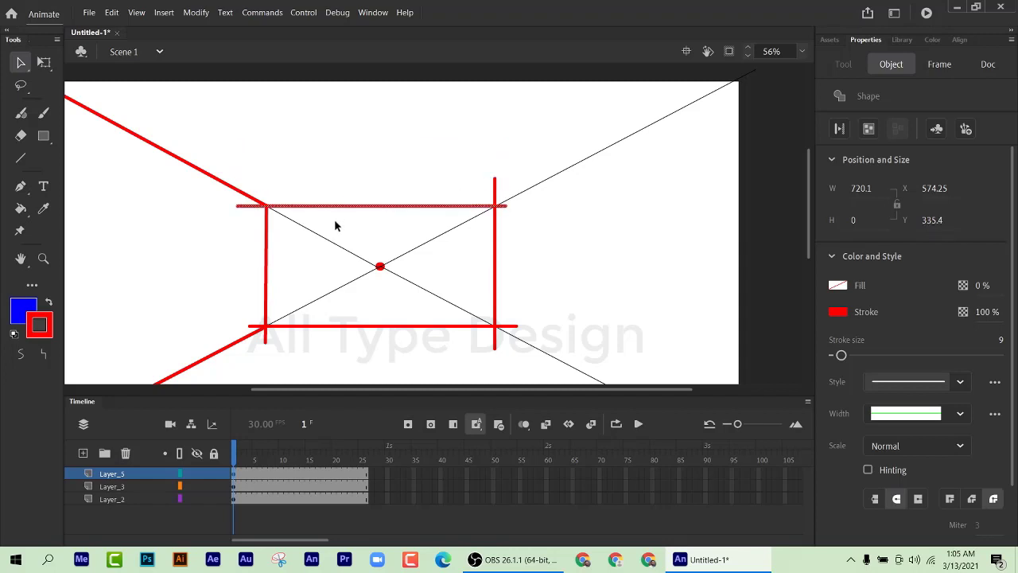
key(Up)
key(Up)
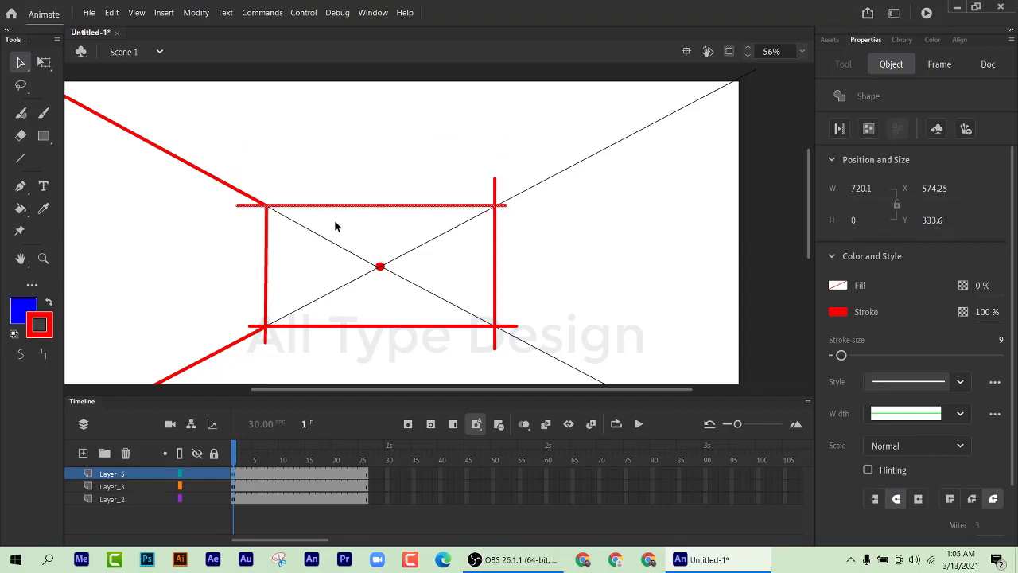
key(Down)
Step: Draw a red line from the rectangle's upper-right corner along the diagonal guide, and stretch its end past the stage's upper-right corner
key(ctrl+minus)
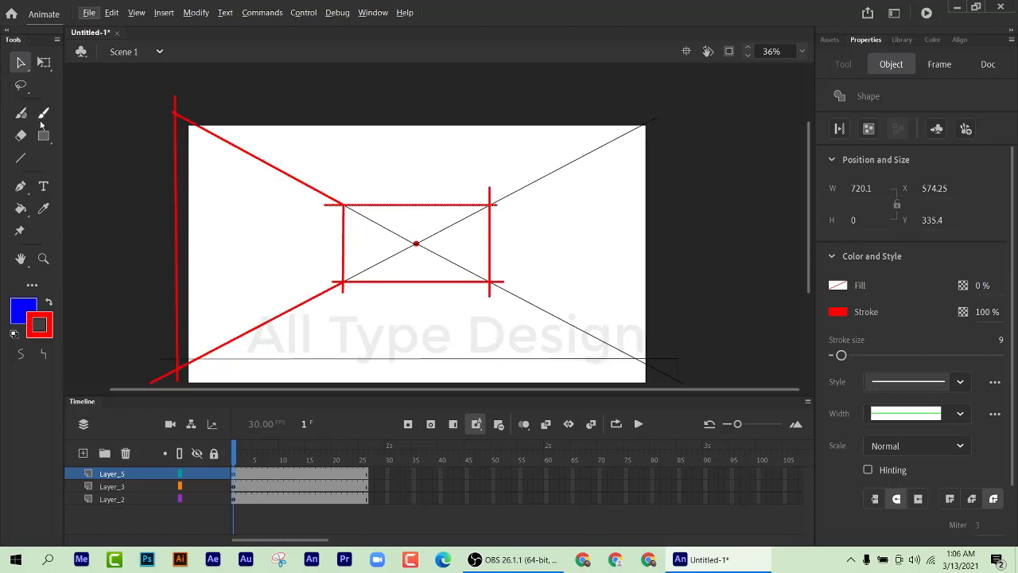
click(21, 158)
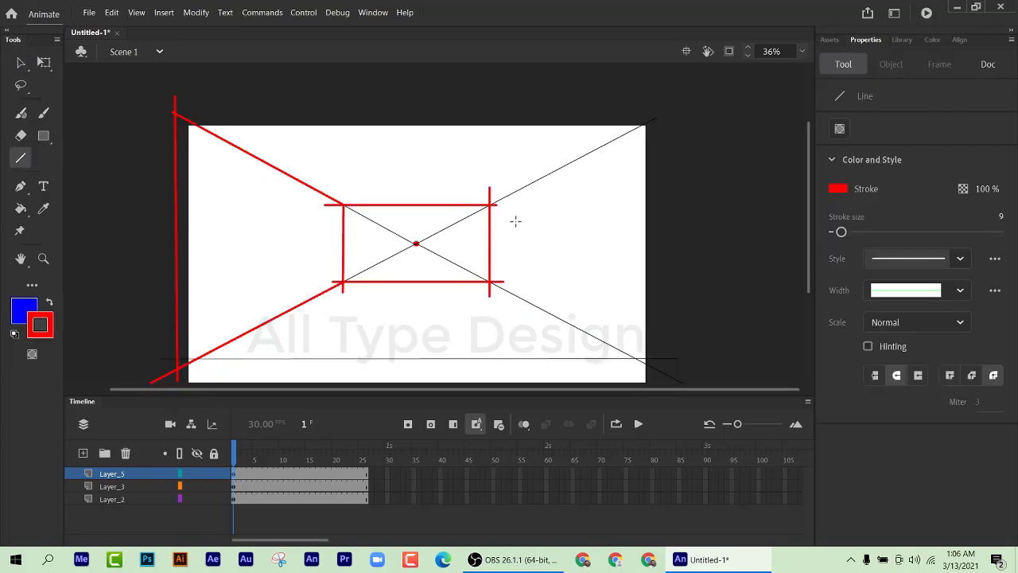
scroll(489, 205, up, 4)
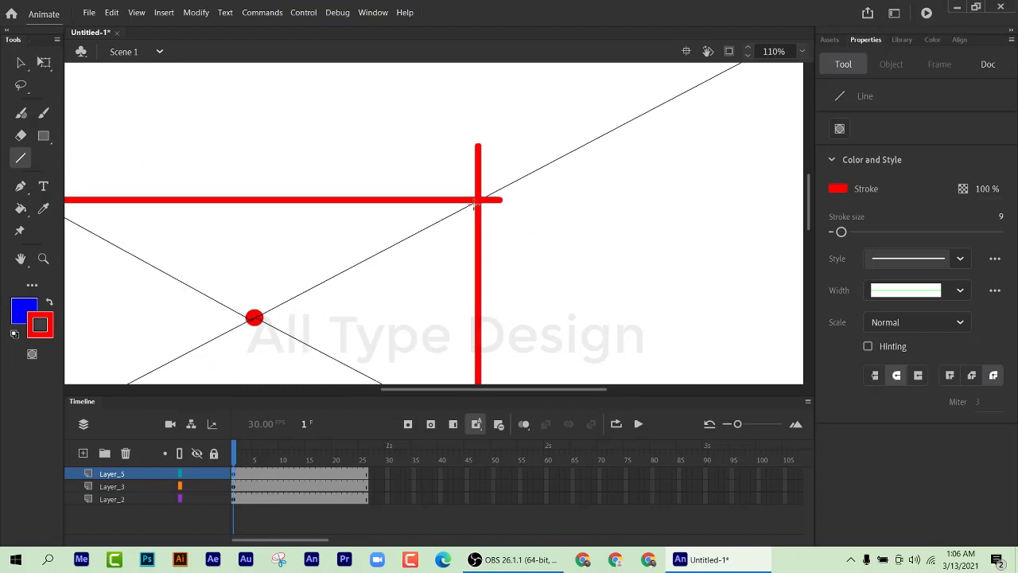
drag(473, 205, 575, 169)
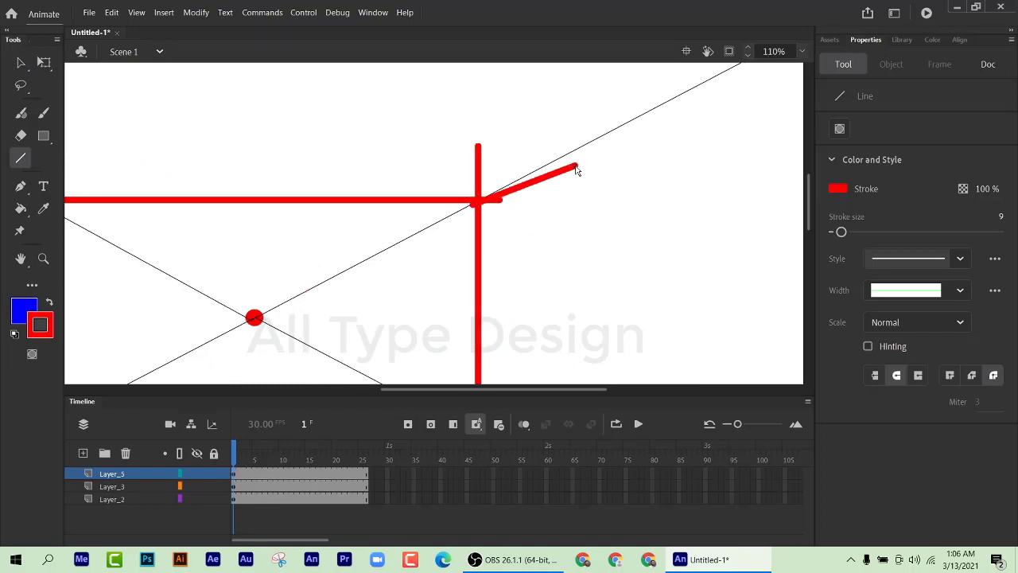
scroll(575, 168, down, 2)
scroll(575, 167, down, 1)
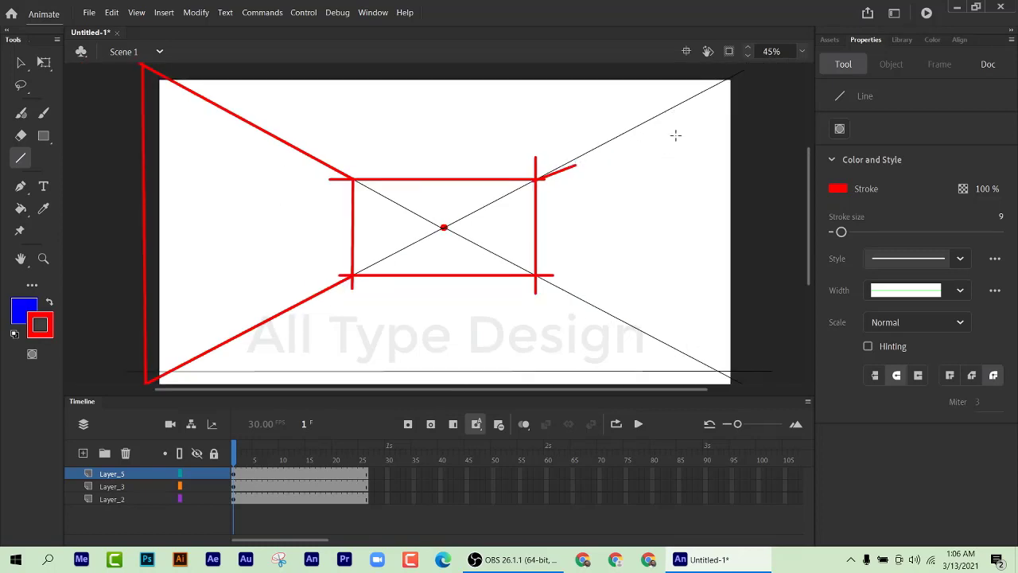
click(24, 65)
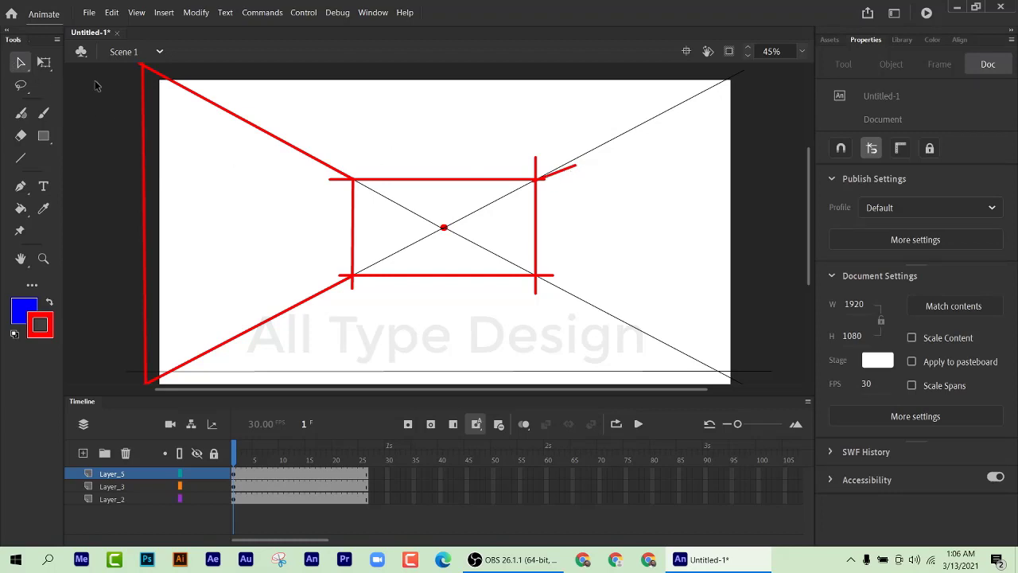
drag(577, 168, 749, 75)
Step: Draw a red line from the rectangle's lower-right corner along the diagonal guide to just beyond the stage's right edge
scroll(532, 209, down, 3)
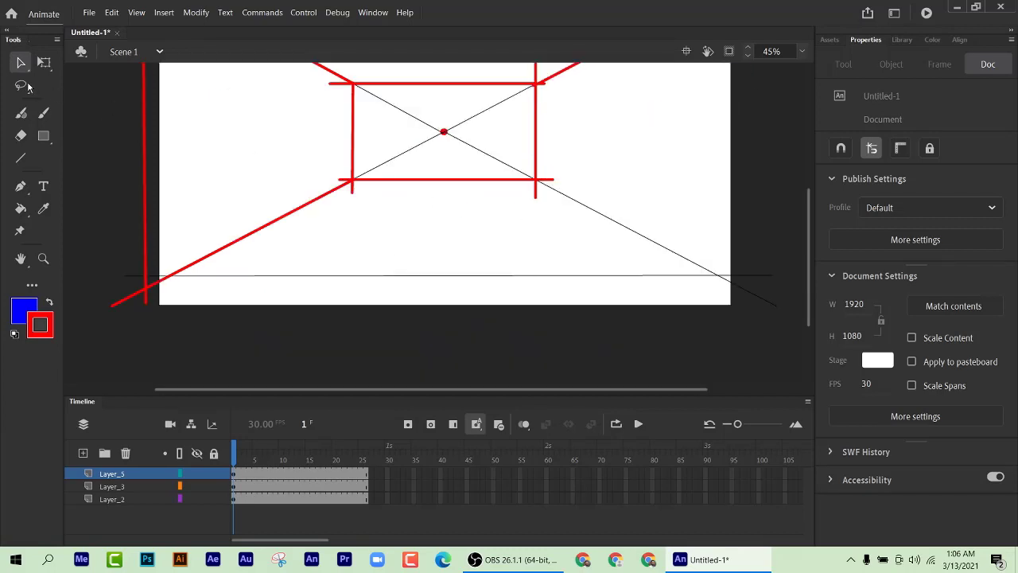
click(20, 158)
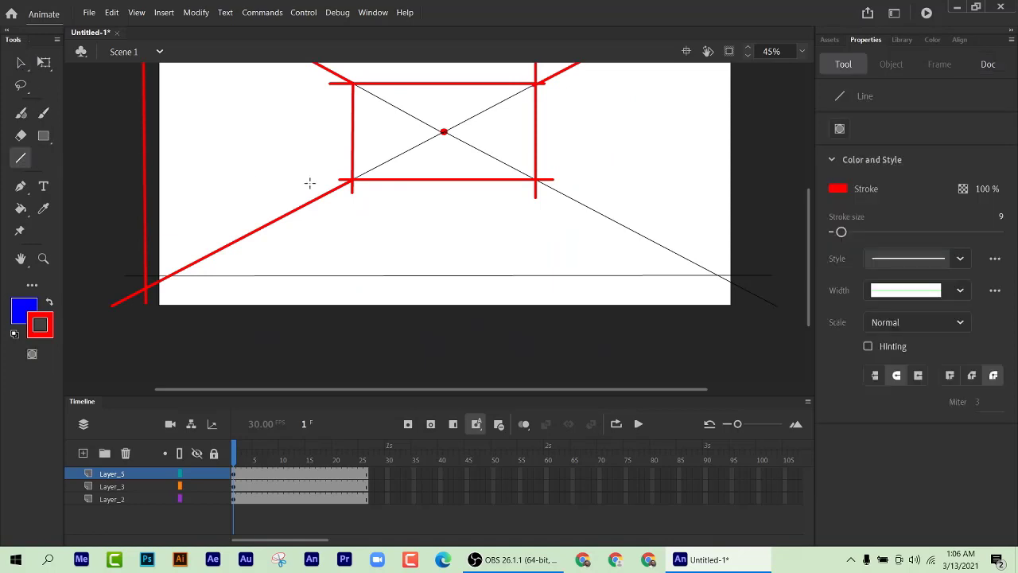
drag(536, 180, 749, 294)
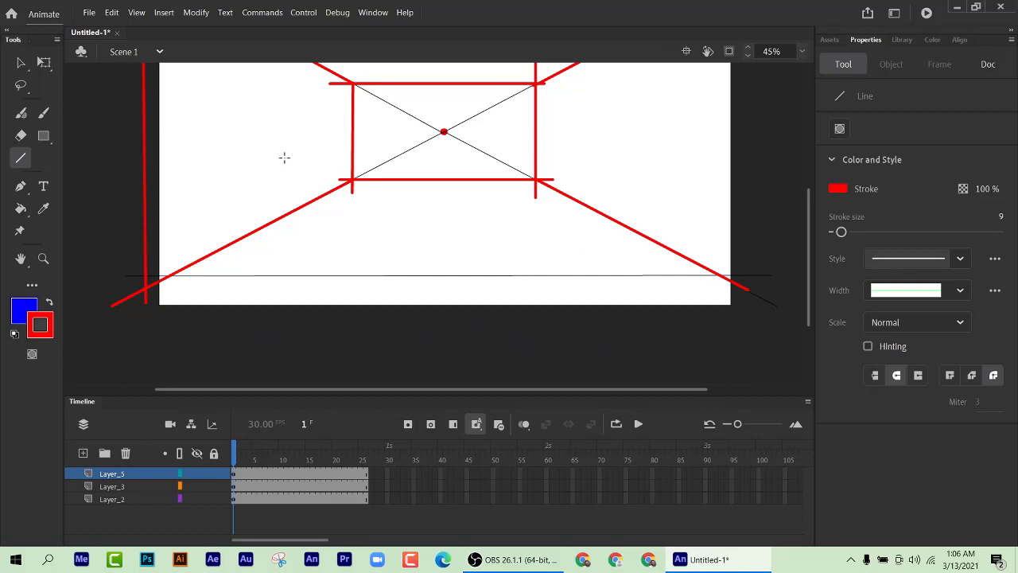
scroll(284, 157, up, 3)
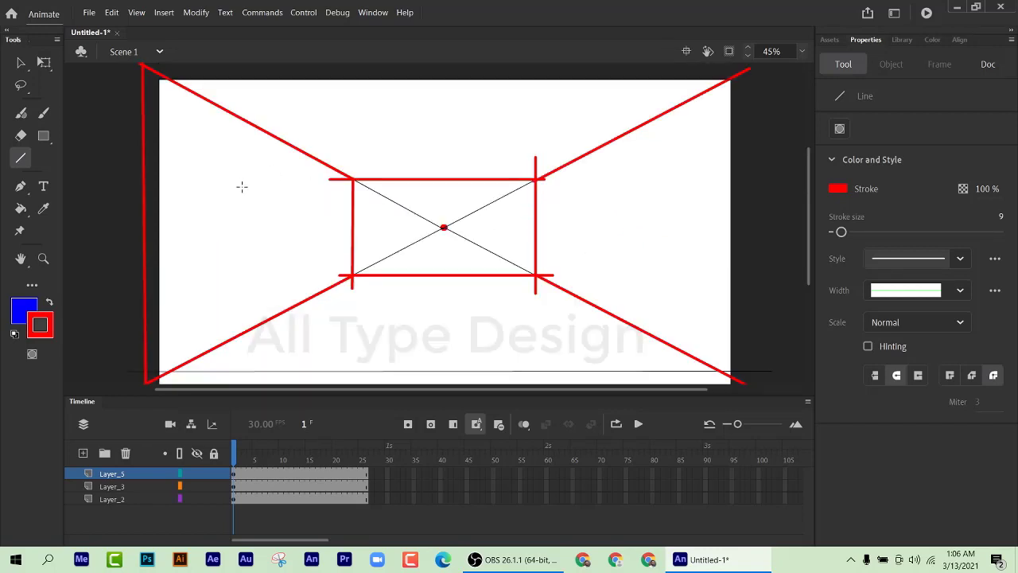
Step: Draw a horizontal red line just above the stage's top edge, overshooting both upper corners
scroll(318, 167, down, 3)
scroll(533, 144, up, 3)
scroll(676, 116, up, 3)
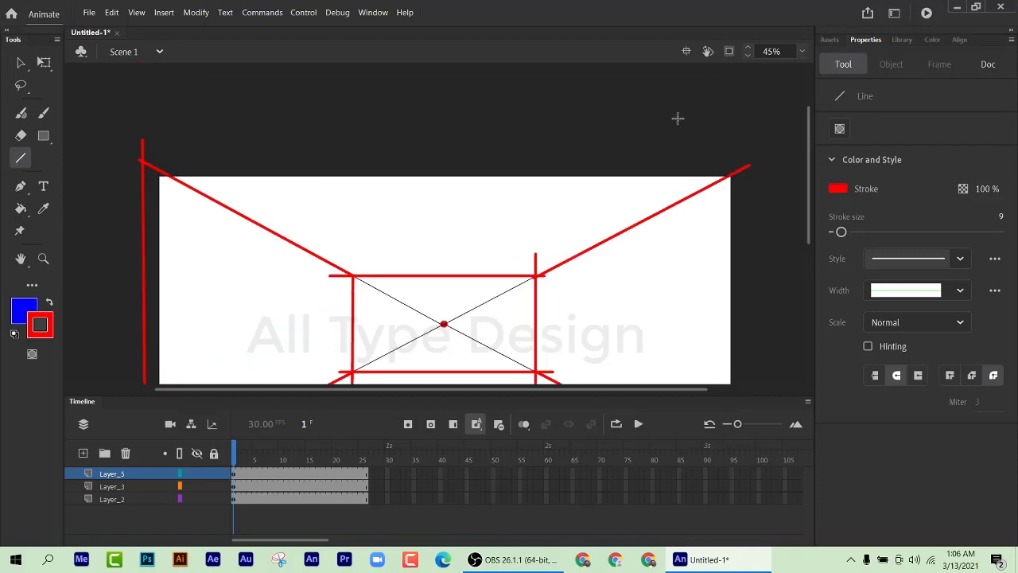
mouse_move(763, 169)
mouse_down()
mouse_move(113, 165)
mouse_move(129, 169)
mouse_up()
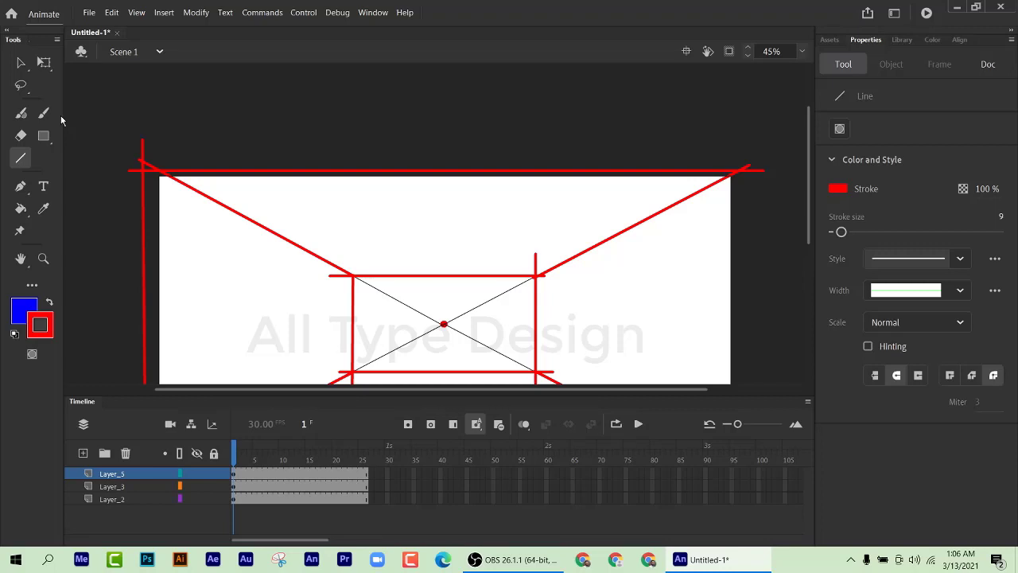
scroll(179, 181, down, 3)
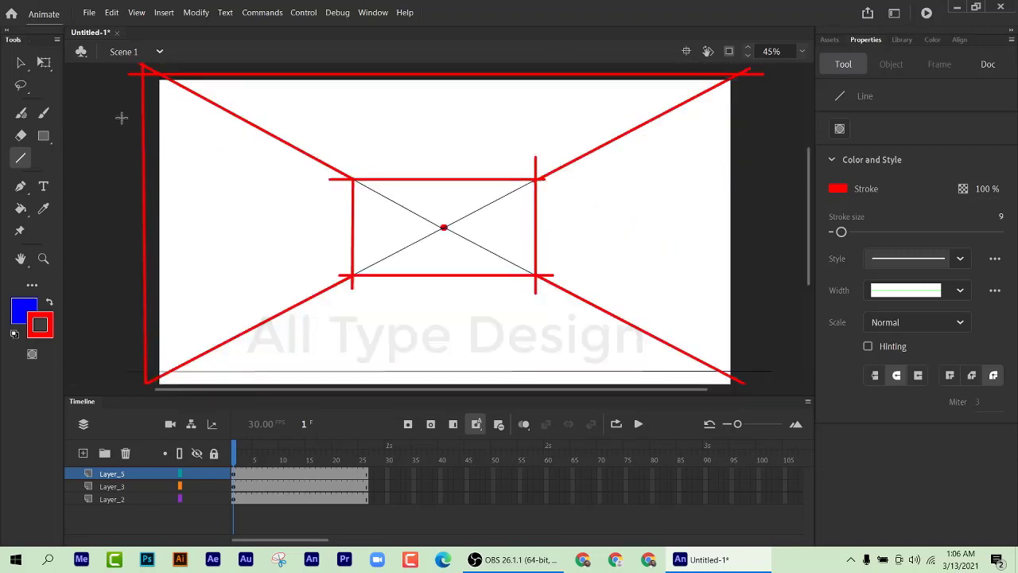
Step: Draw a vertical red line along the stage's left edge, and stretch it from above the top line to below the stage's bottom edge
scroll(127, 127, up, 3)
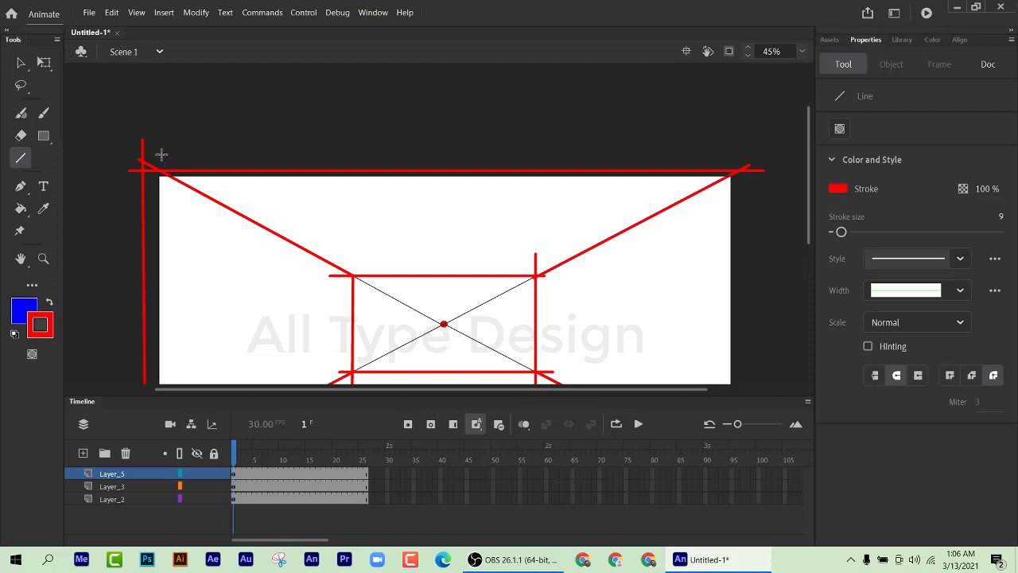
drag(160, 164, 160, 259)
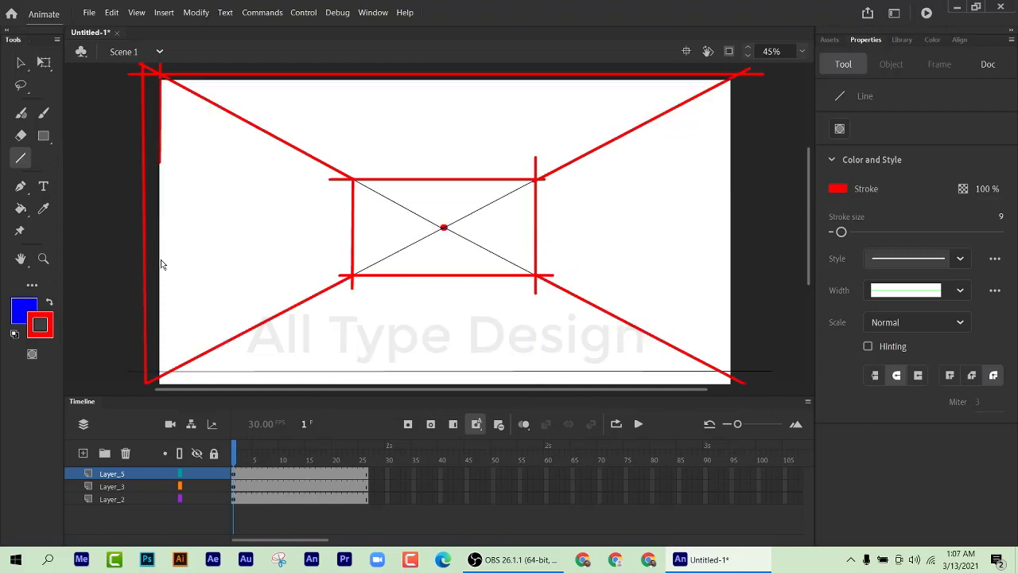
scroll(160, 259, down, 3)
scroll(175, 284, down, 5)
scroll(175, 284, up, 3)
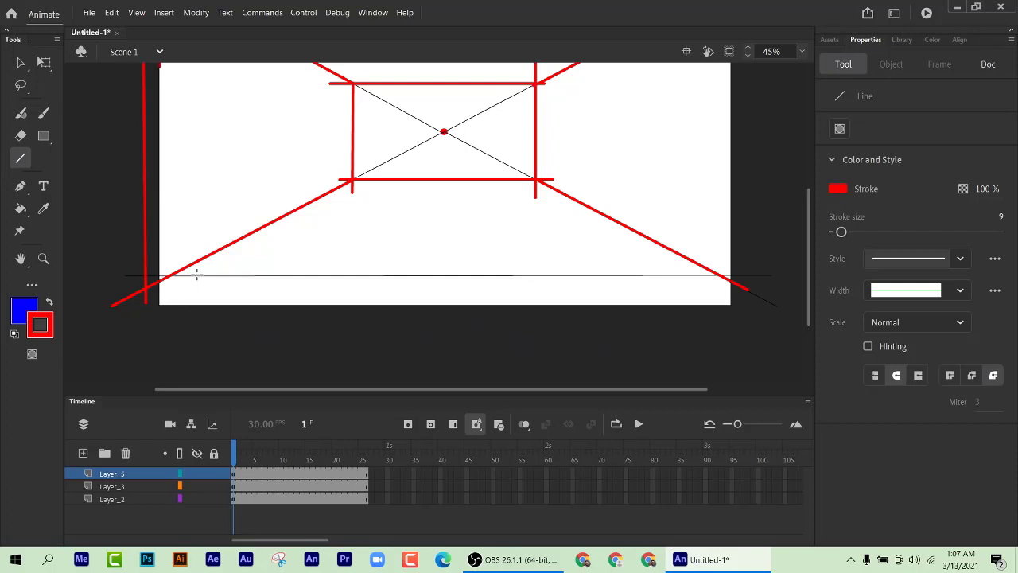
scroll(198, 274, up, 3)
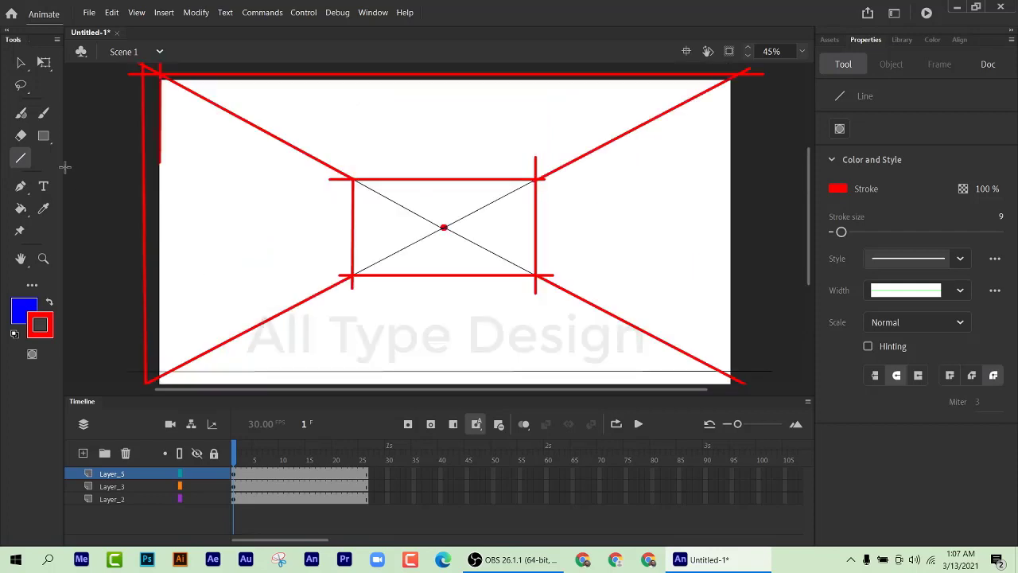
click(22, 63)
drag(160, 169, 159, 372)
scroll(156, 345, down, 3)
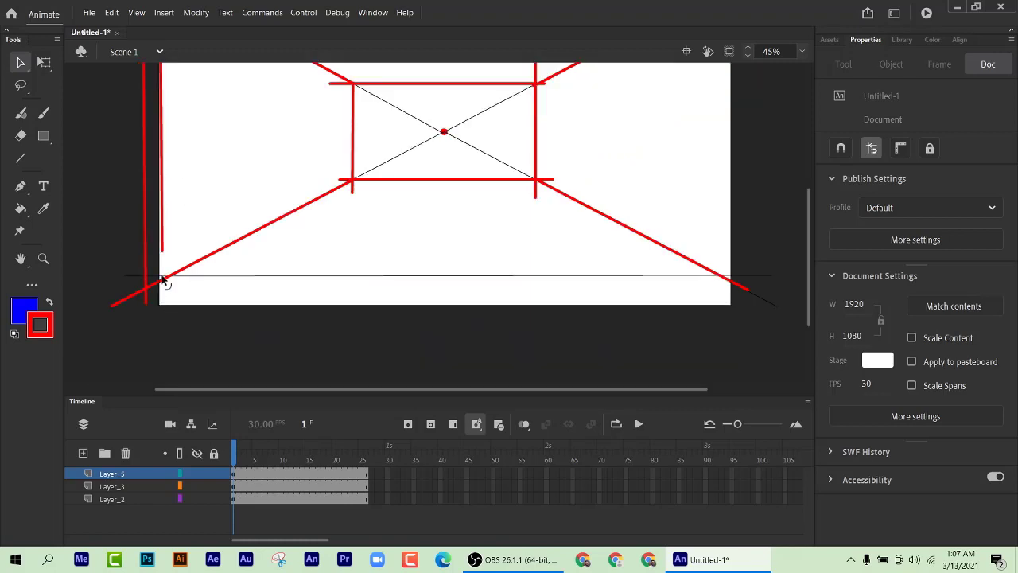
drag(164, 256, 161, 324)
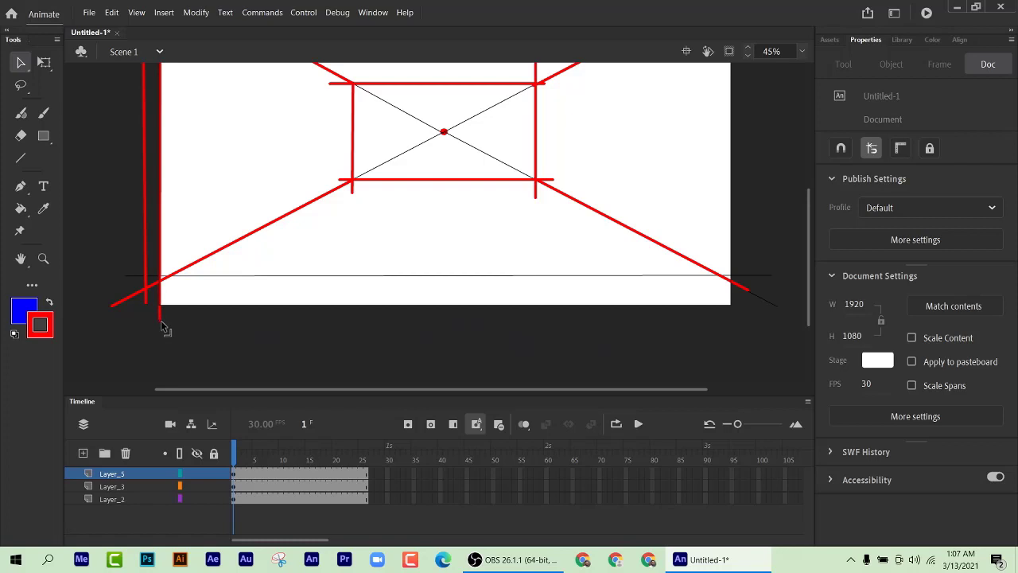
Step: Try deleting the black horizontal guide line near the stage's bottom edge, and undo the deletion
click(469, 276)
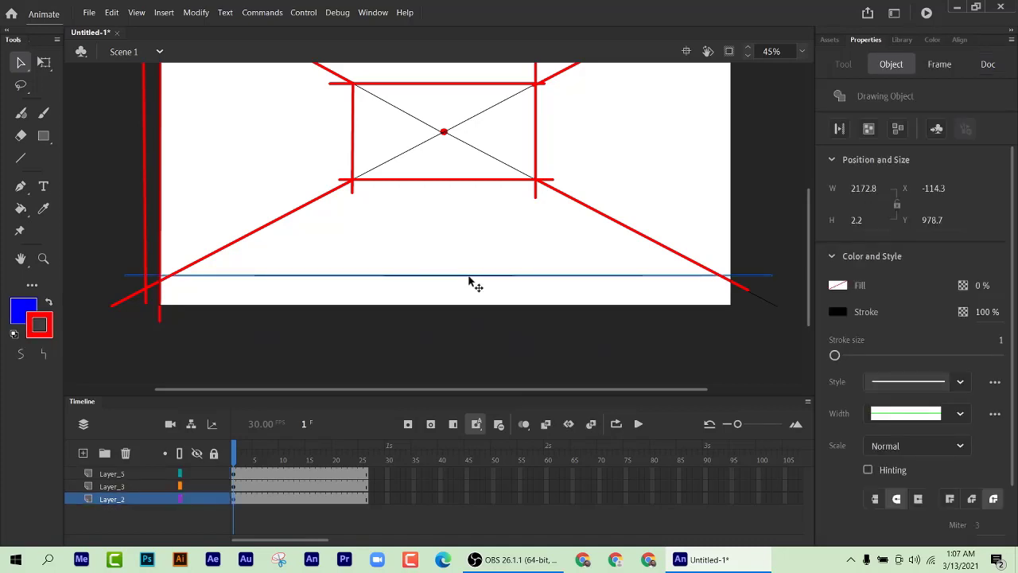
key(Delete)
scroll(466, 278, up, 3)
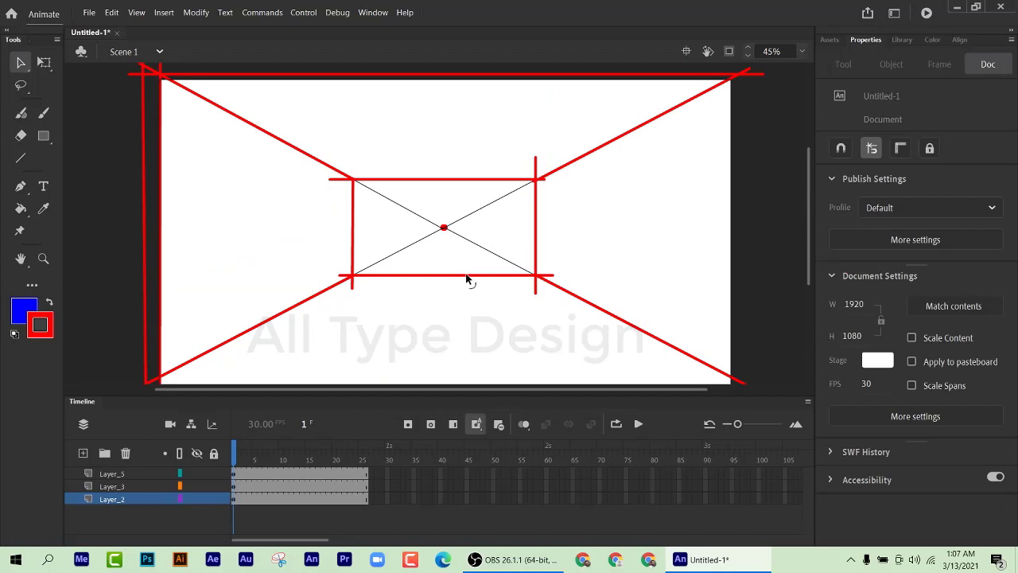
scroll(466, 279, up, 3)
scroll(467, 279, down, 6)
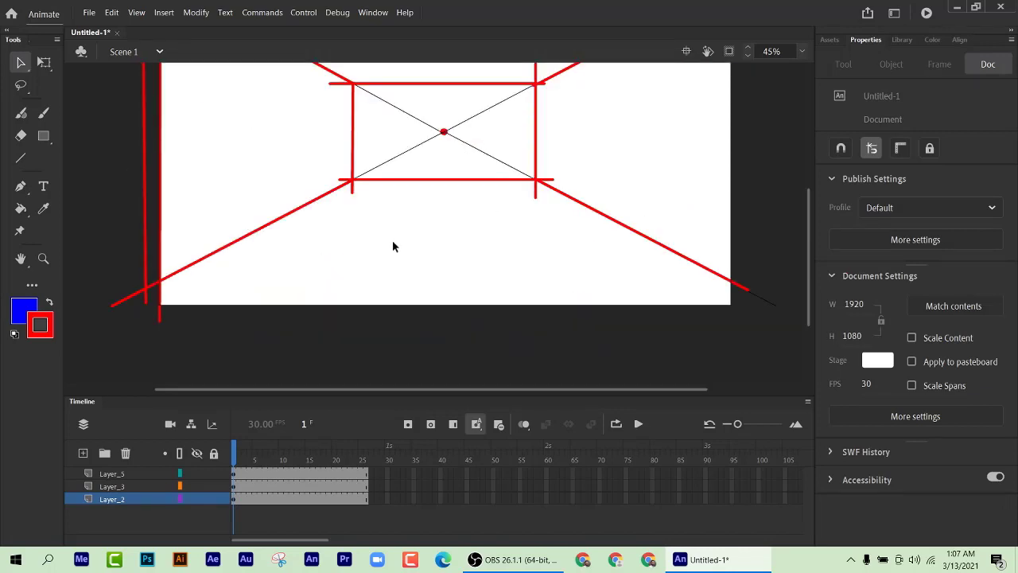
key(ctrl+z)
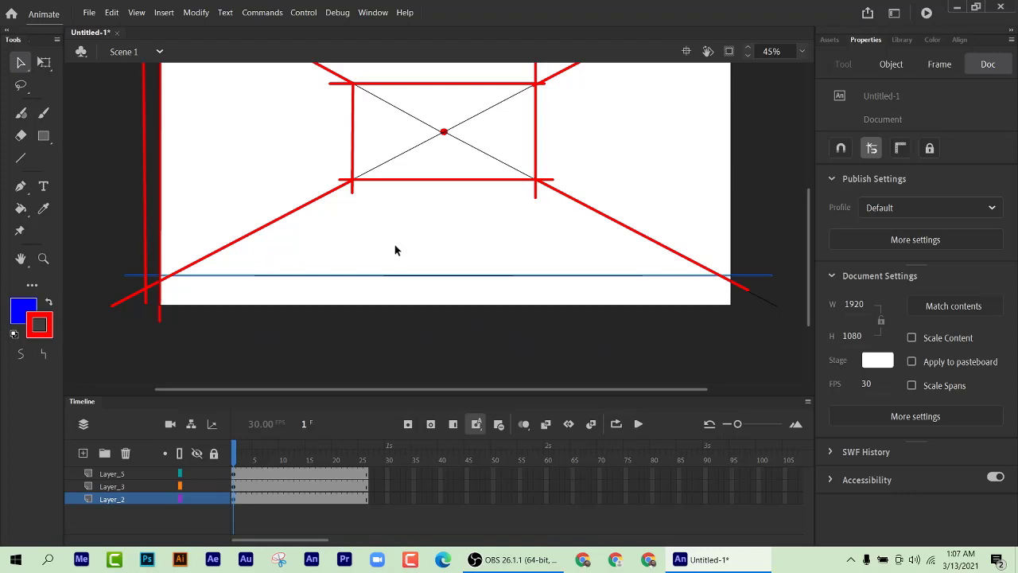
scroll(154, 216, up, 3)
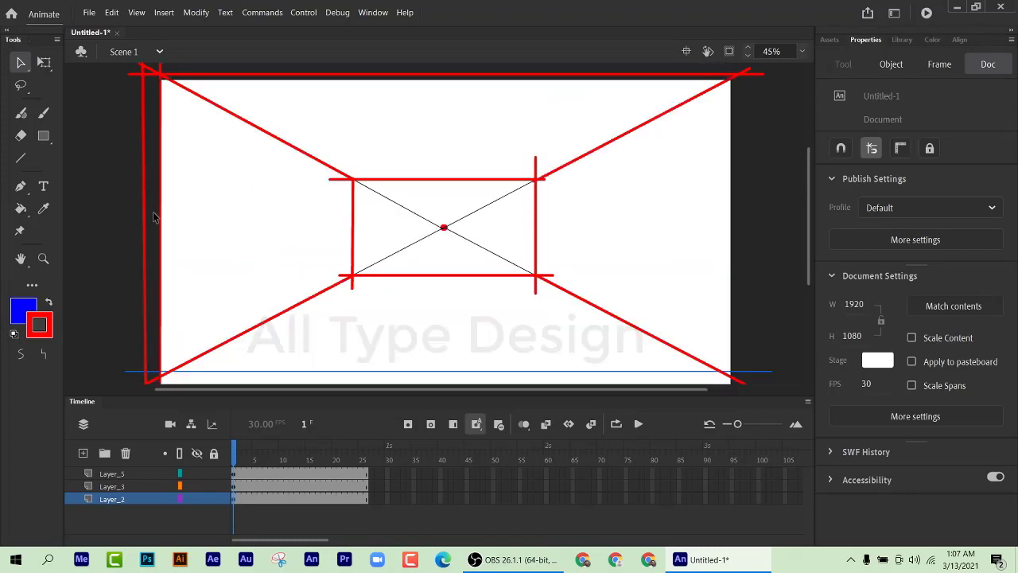
click(110, 205)
scroll(390, 268, down, 3)
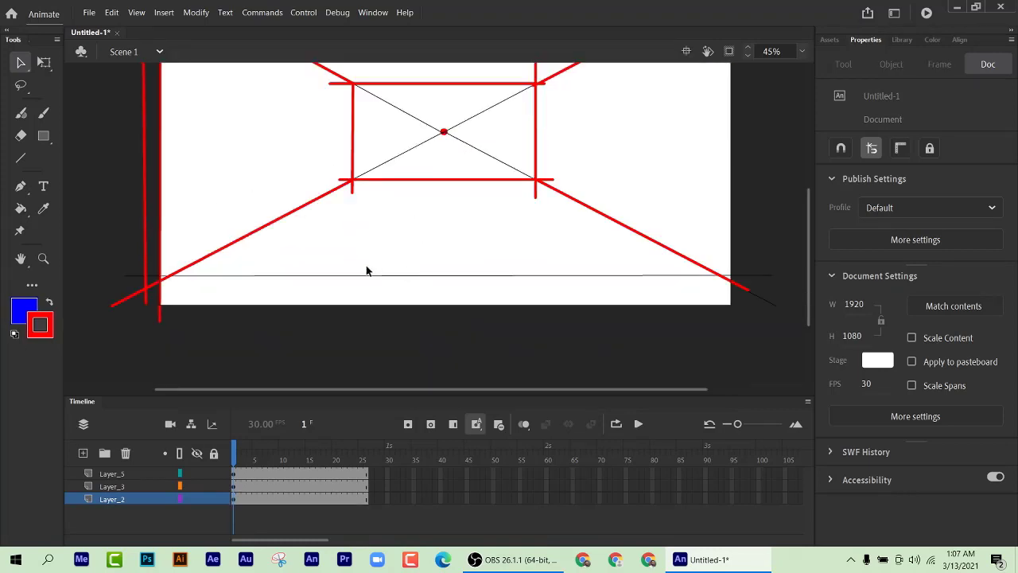
scroll(366, 268, up, 3)
Step: Try drawing a red line along the black horizontal guide while Layer_2 is active, and undo it
click(20, 158)
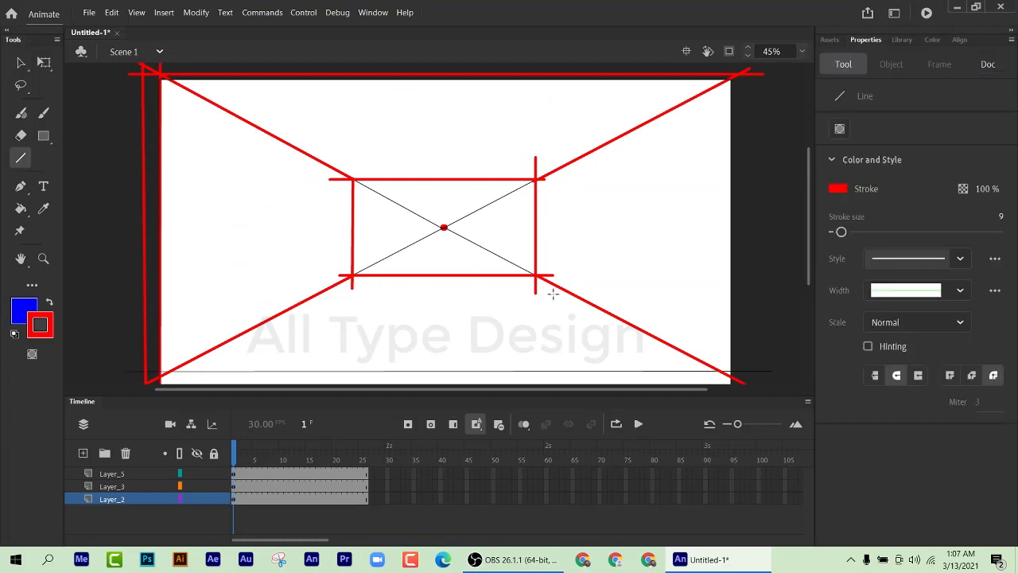
scroll(588, 294, down, 6)
drag(768, 178, 504, 179)
key(ctrl+z)
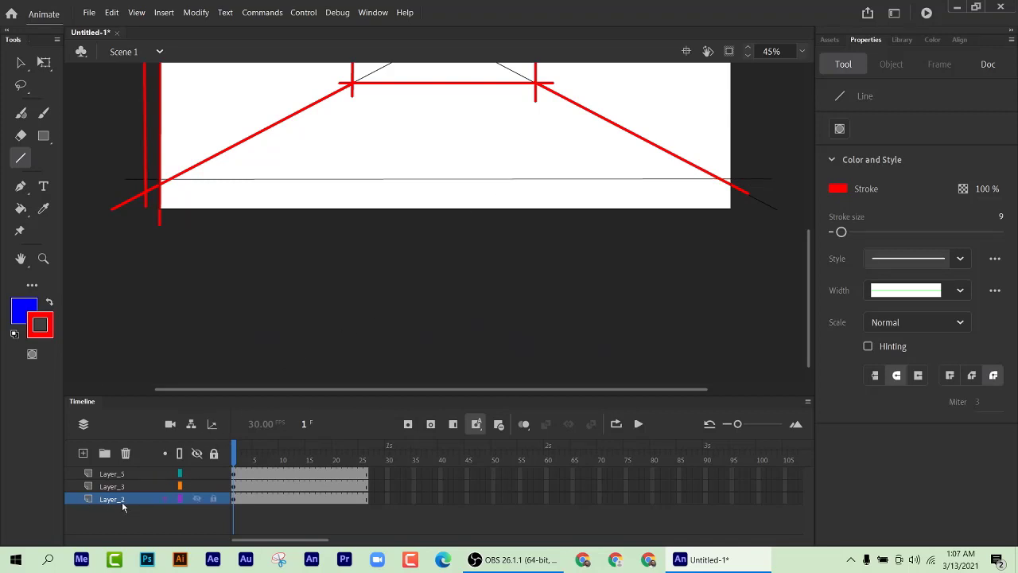
Step: On Layer_5, draw a horizontal red line about 2081 px wide along the black guide near the stage's bottom edge
click(115, 475)
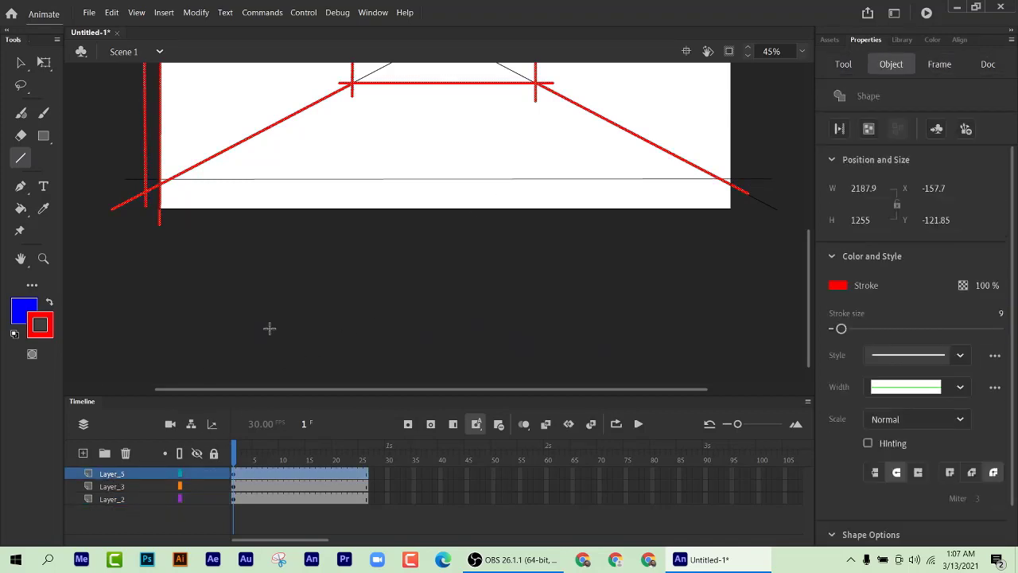
scroll(234, 361, up, 2)
scroll(577, 347, down, 1)
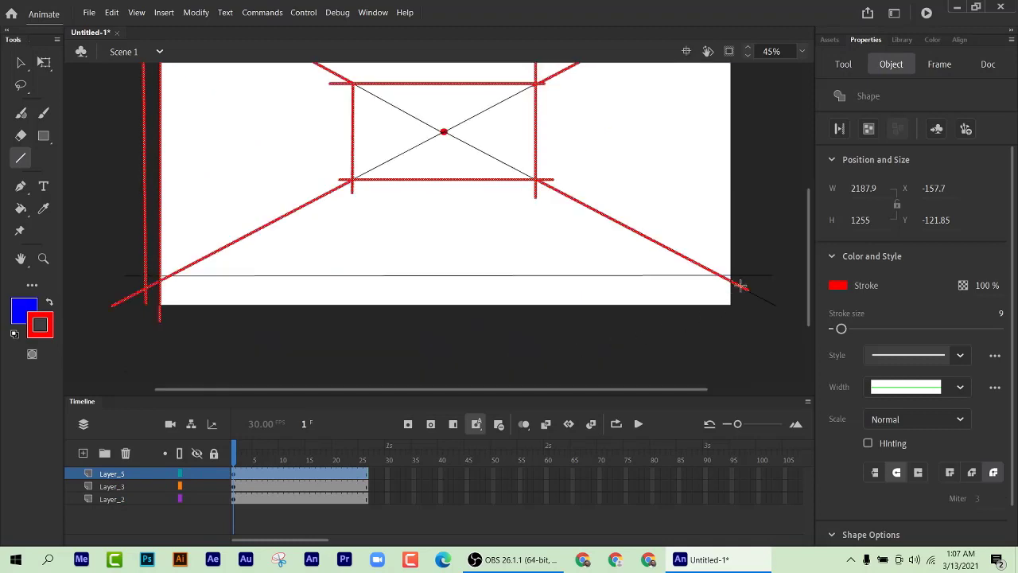
drag(746, 280, 129, 278)
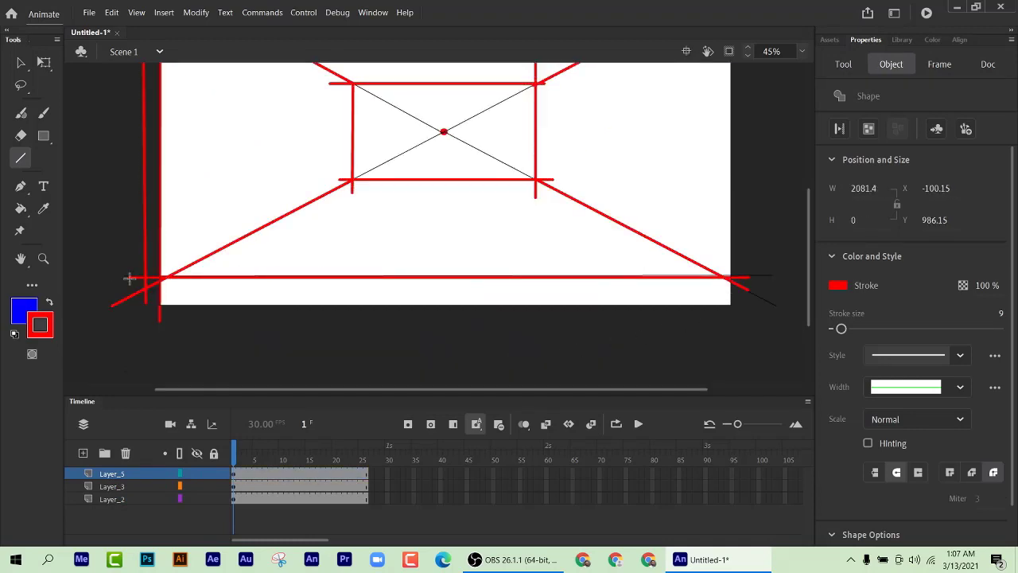
click(21, 62)
scroll(117, 230, up, 2)
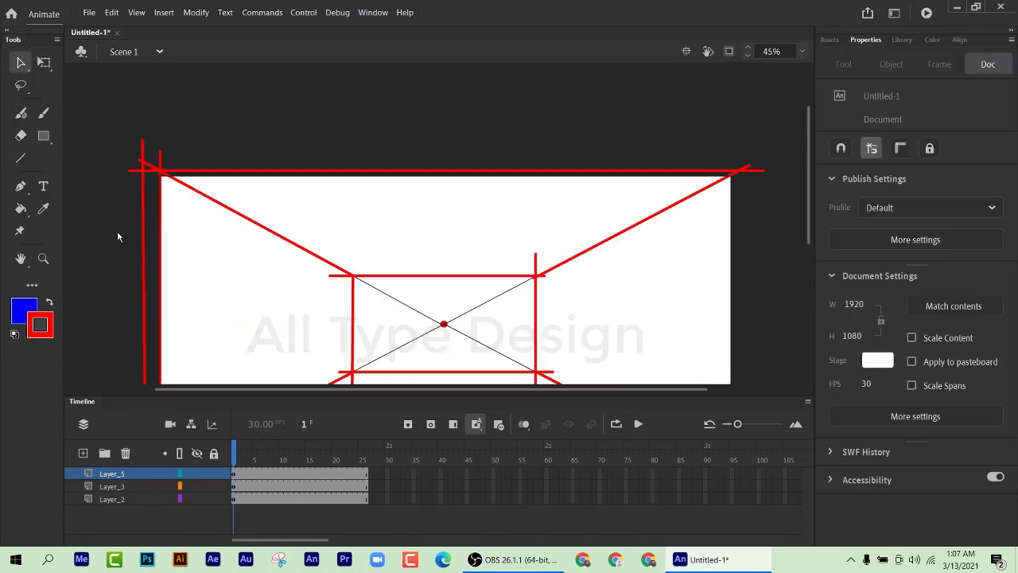
scroll(546, 254, down, 1)
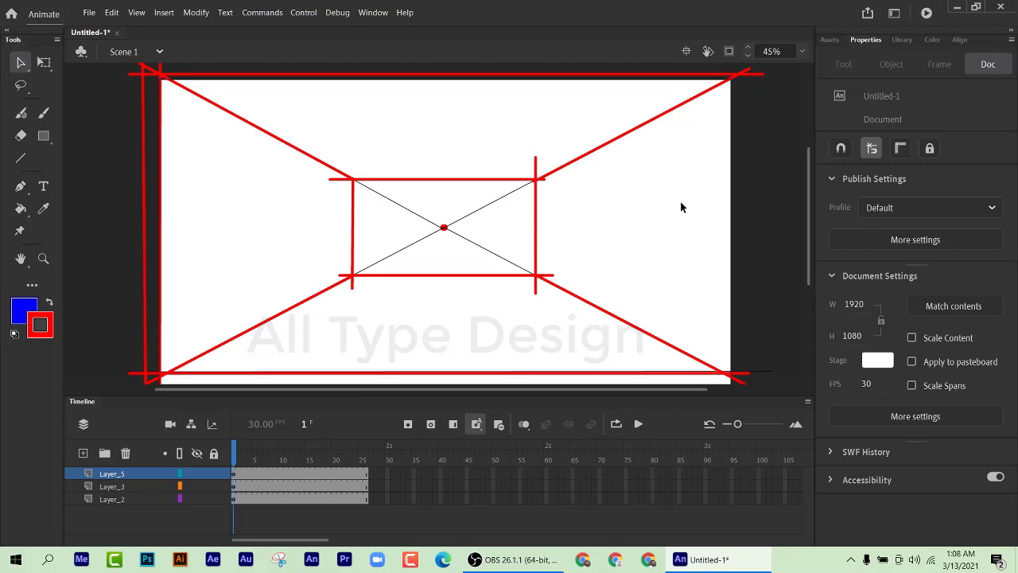
Step: Draw a vertical red line along the stage's right edge, from above the top line to below the bottom line
key(n)
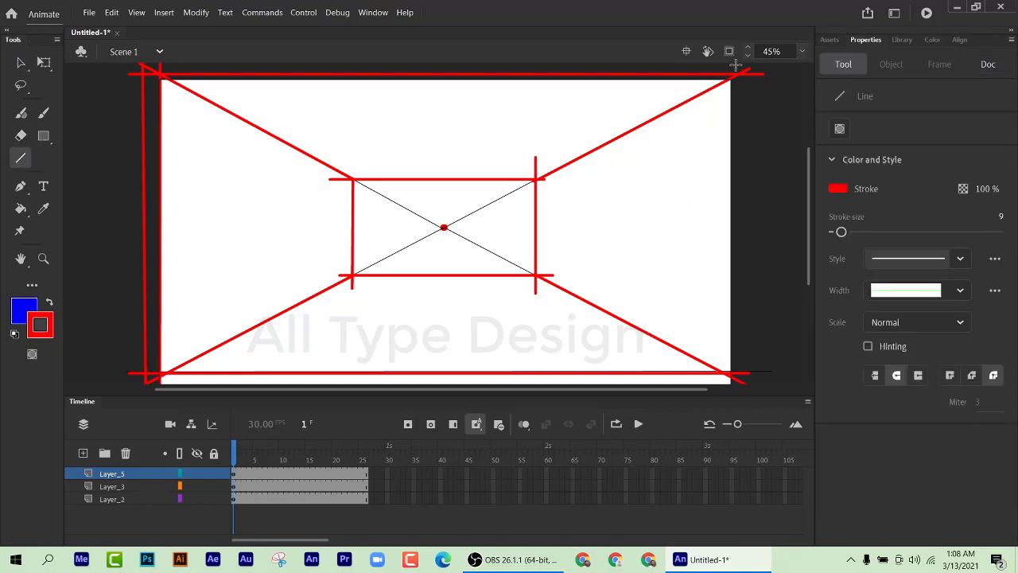
mouse_move(732, 68)
mouse_down()
mouse_move(725, 395)
mouse_move(735, 396)
mouse_up()
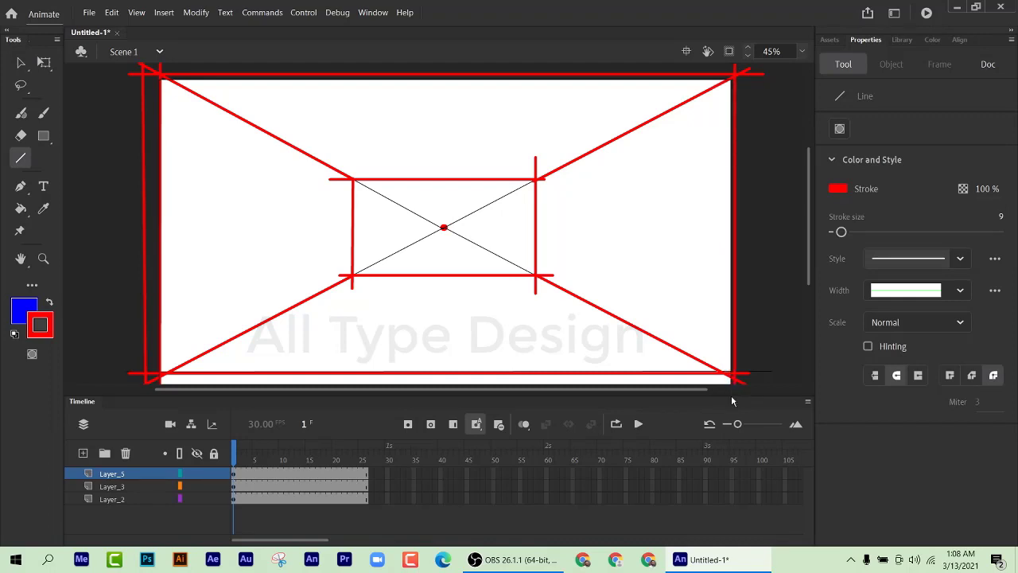
click(21, 62)
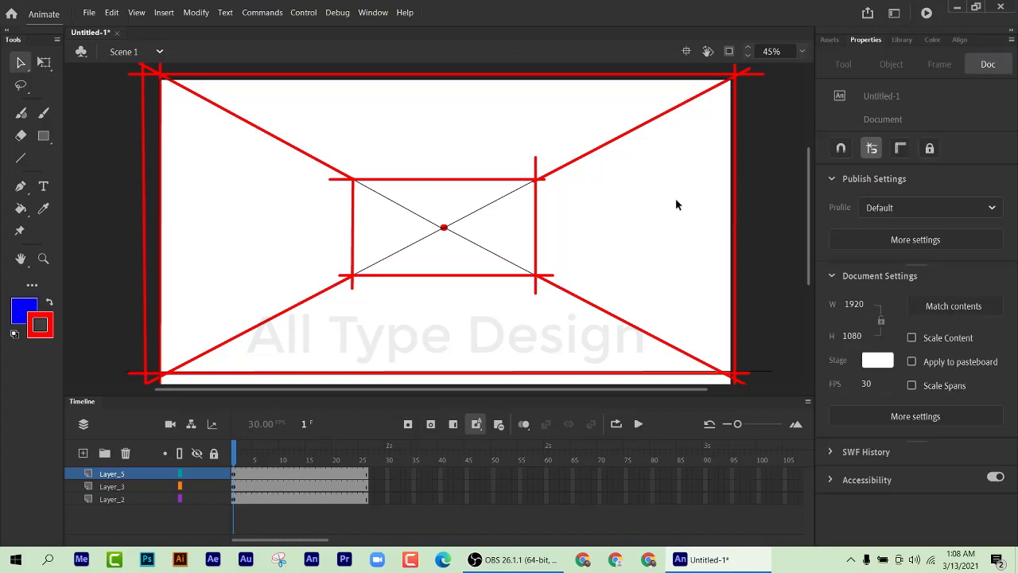
Step: Move the vertical red line on the stage's right edge inward to X 1921
click(734, 206)
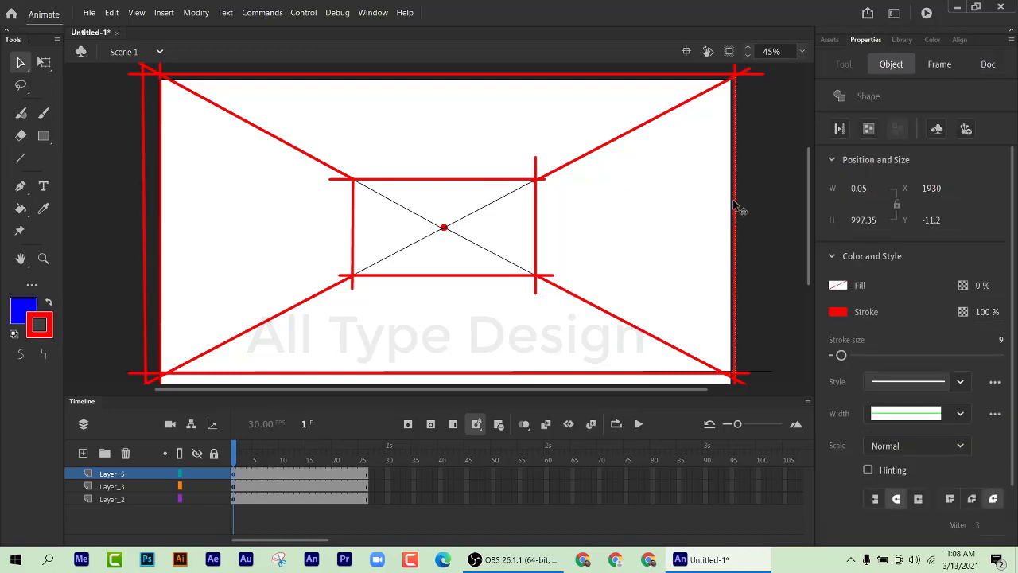
key(Left)
key(Left)
key(Left)
key(Left)
key(Left)
key(Left)
key(Left)
key(Left)
key(Left)
key(Left)
key(Left)
key(Left)
key(Left)
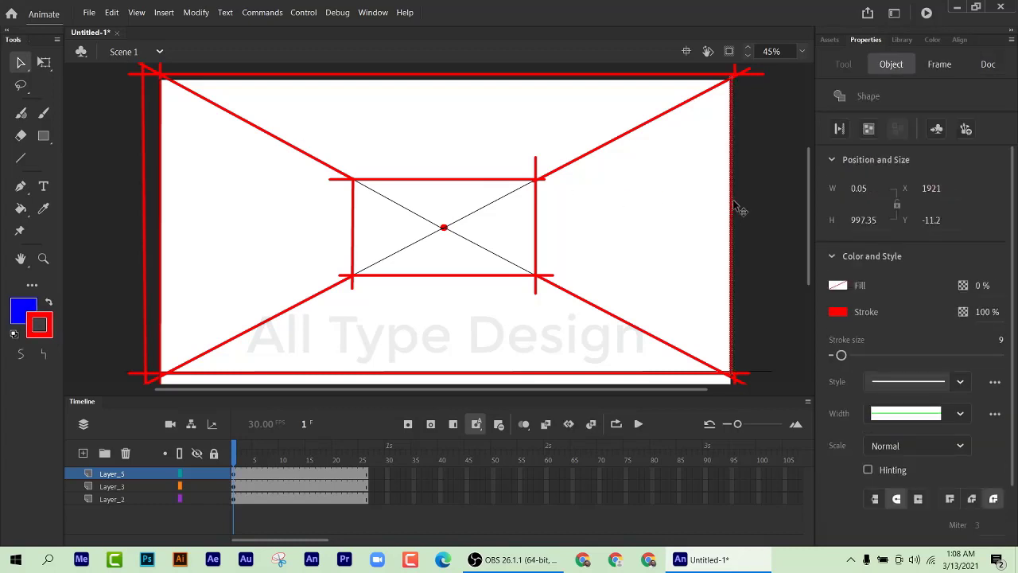
click(774, 204)
Step: Delete the vertical, diagonal and horizontal red line ends that overshoot the stage's lower-left corner
scroll(707, 215, down, 5)
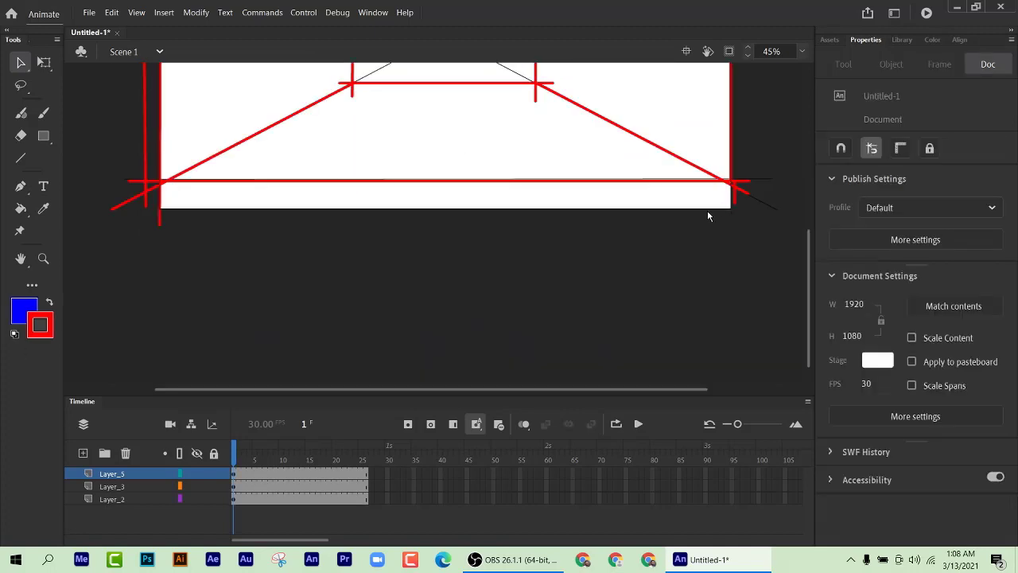
scroll(707, 213, up, 7)
scroll(560, 221, down, 2)
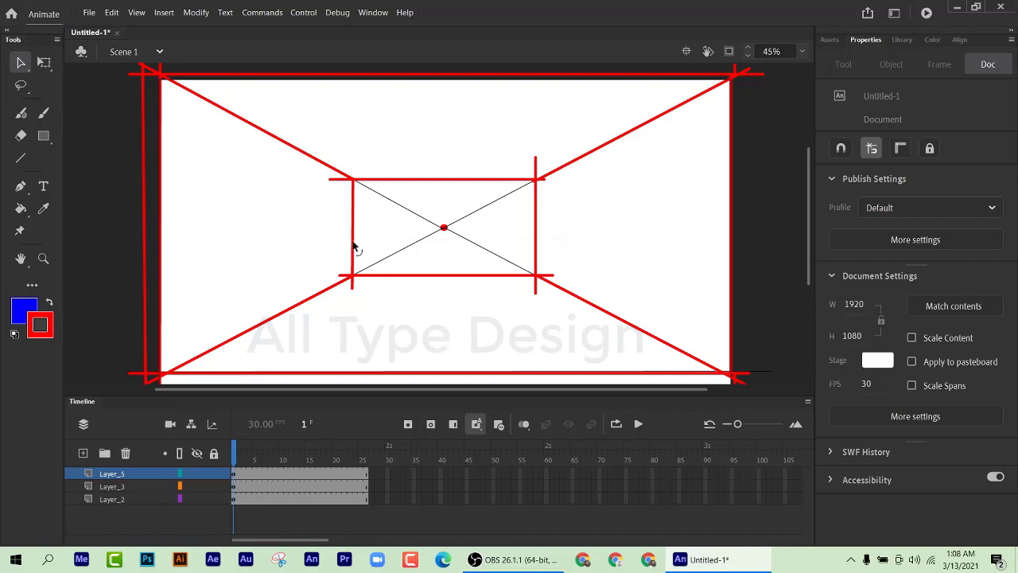
scroll(151, 324, down, 5)
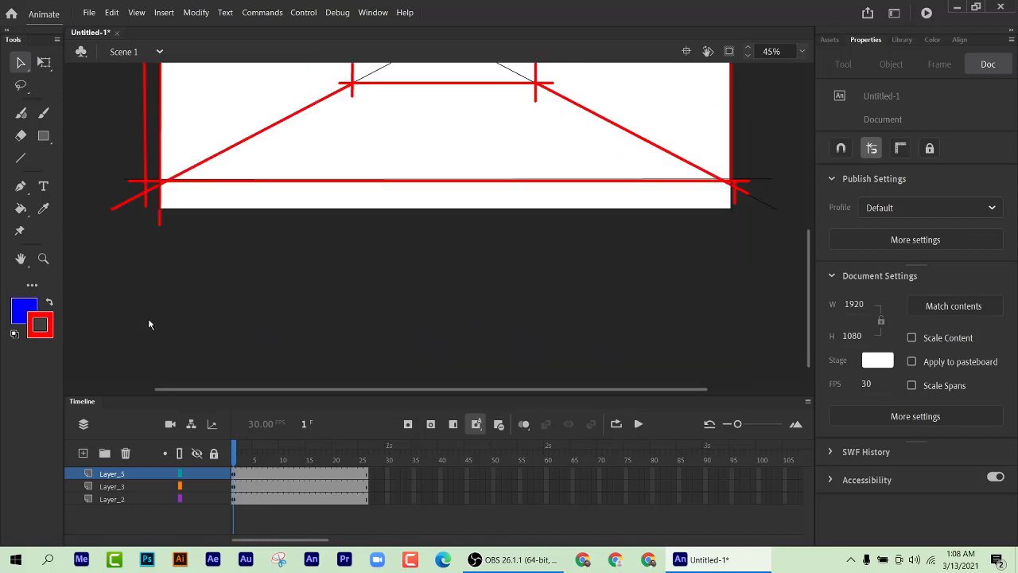
click(159, 214)
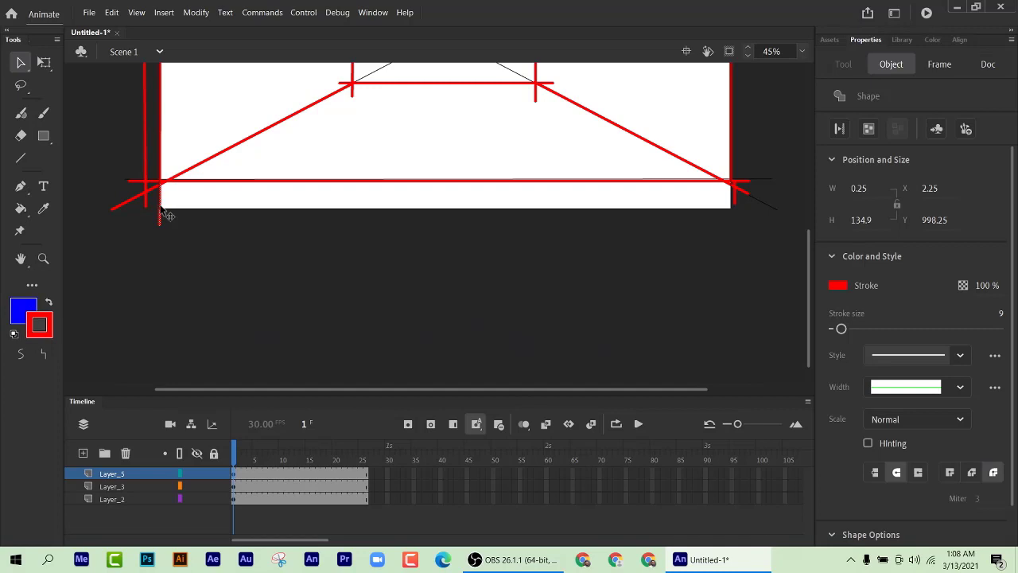
key(Delete)
click(132, 200)
key(Delete)
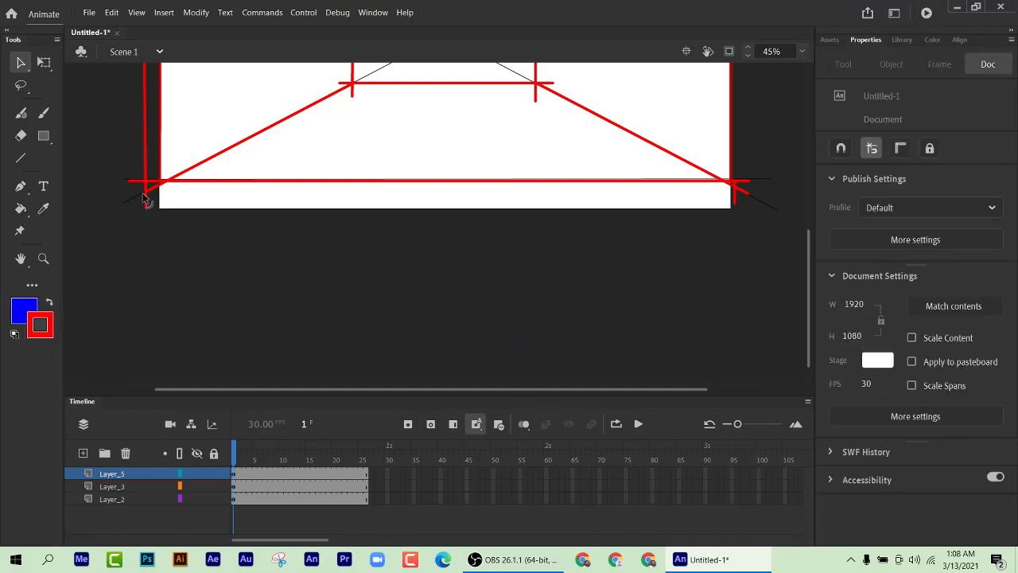
click(146, 193)
key(Delete)
click(159, 200)
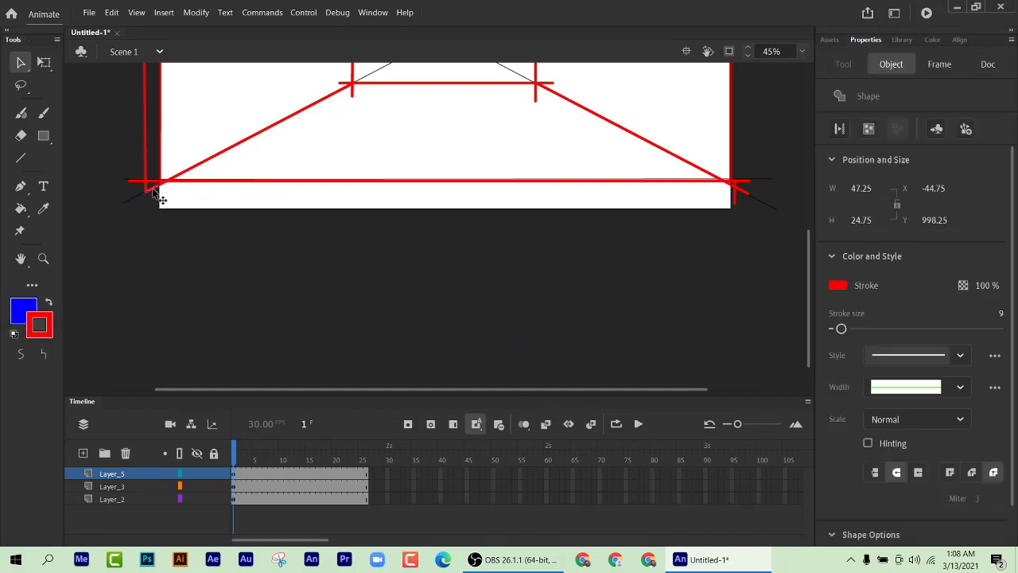
key(Delete)
click(138, 183)
key(Delete)
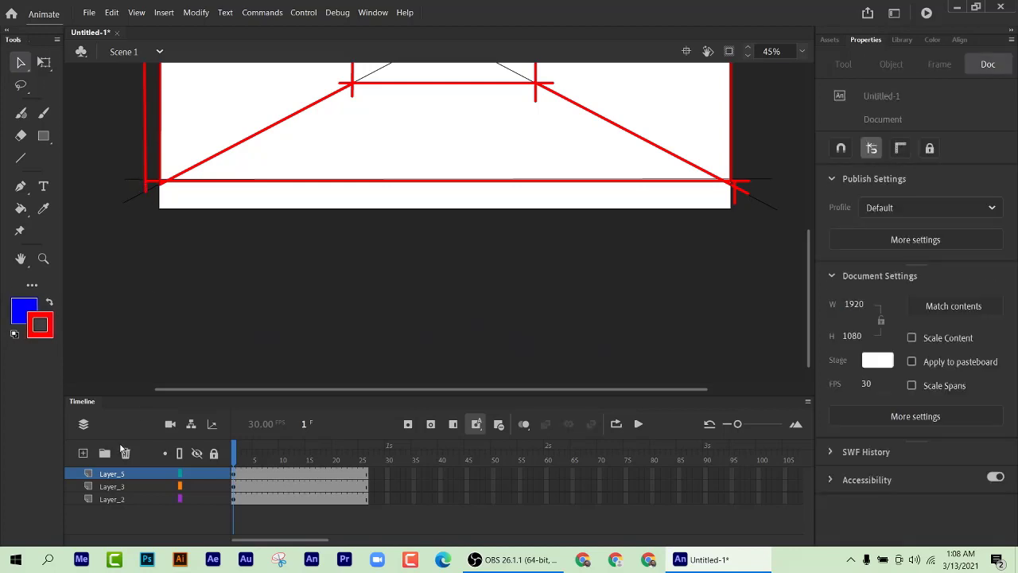
Step: Lock Layer_2, which holds the black perspective guide lines
click(132, 498)
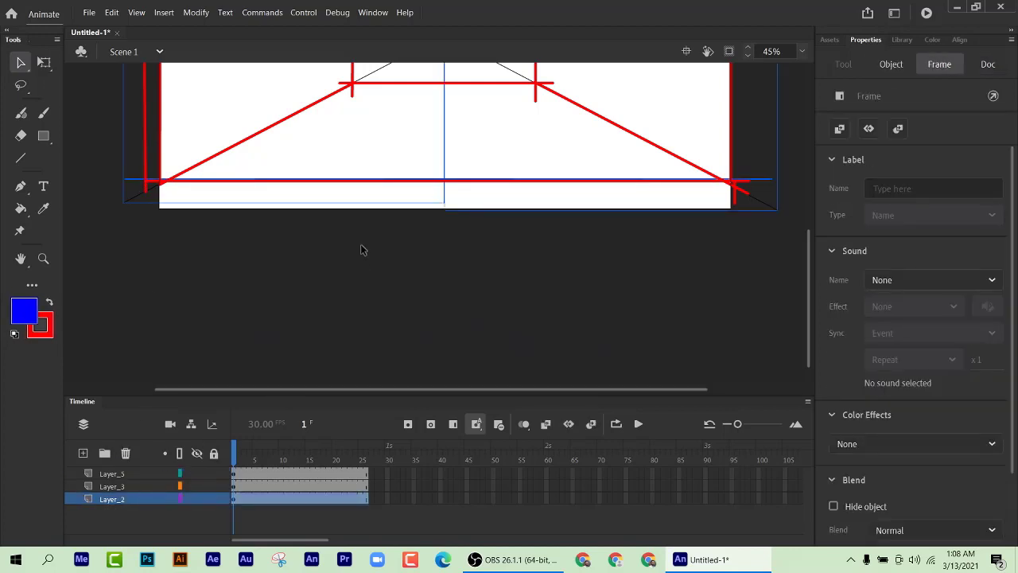
scroll(360, 250, up, 5)
scroll(245, 362, down, 3)
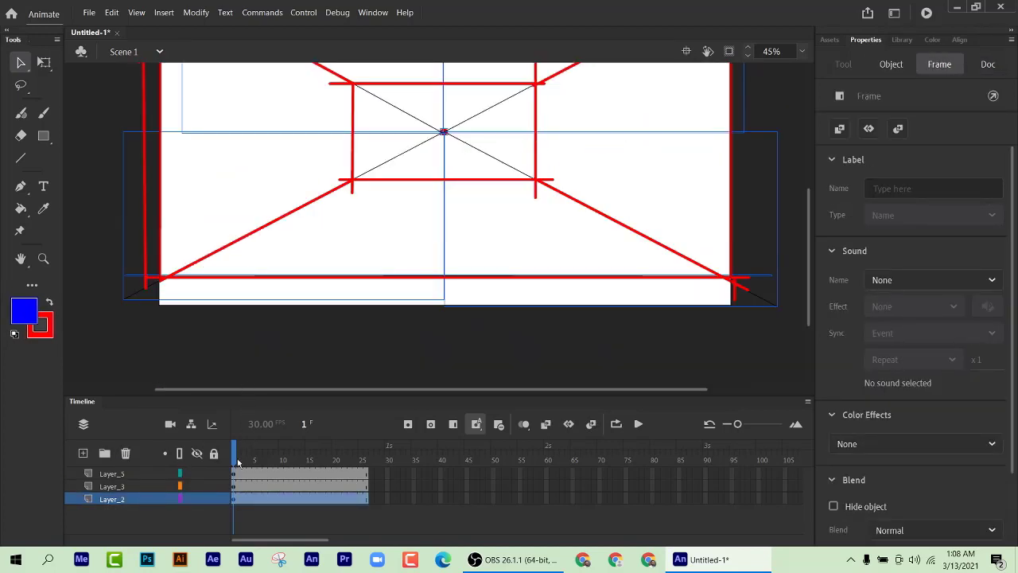
click(212, 501)
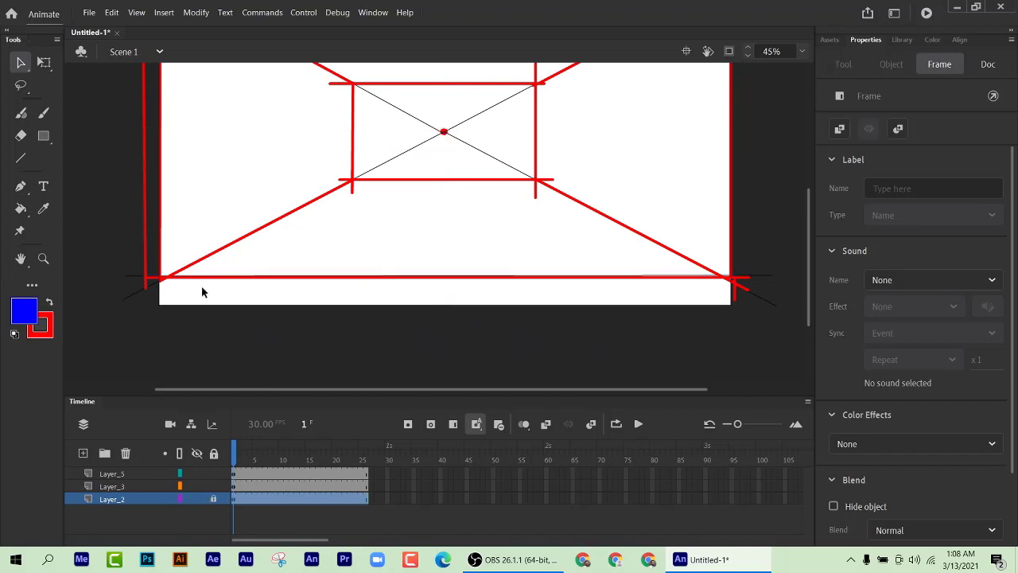
Step: Delete the extra vertical red line outside the stage's left edge and the leftover red stubs at the lower-left corner
click(132, 294)
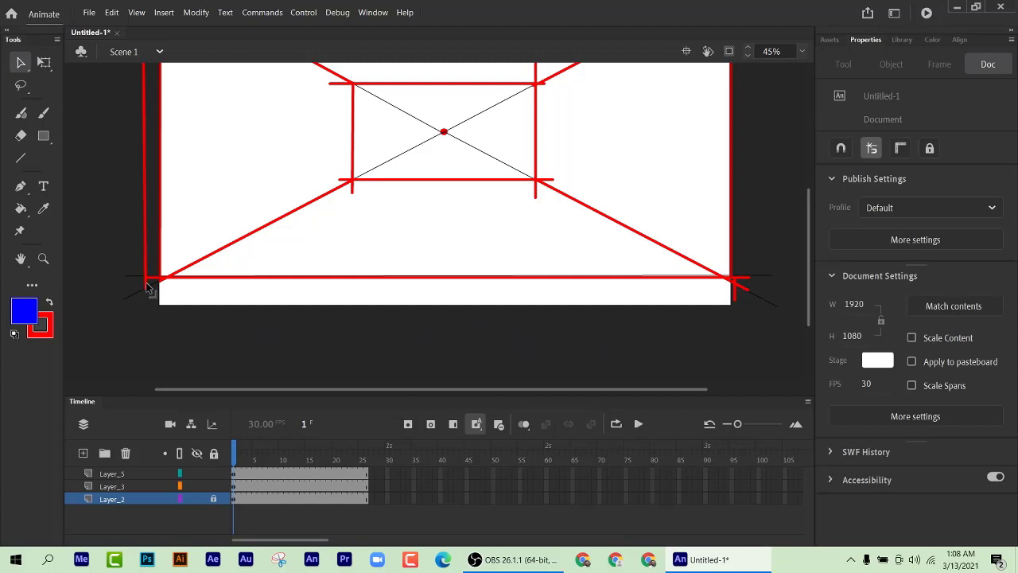
click(147, 285)
click(146, 268)
key(Delete)
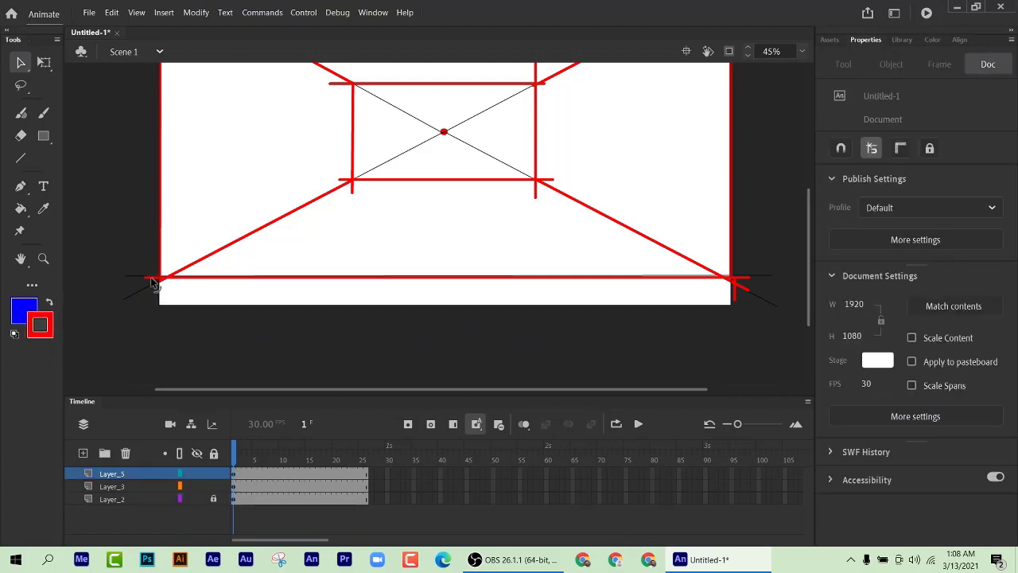
click(159, 284)
click(160, 288)
click(162, 285)
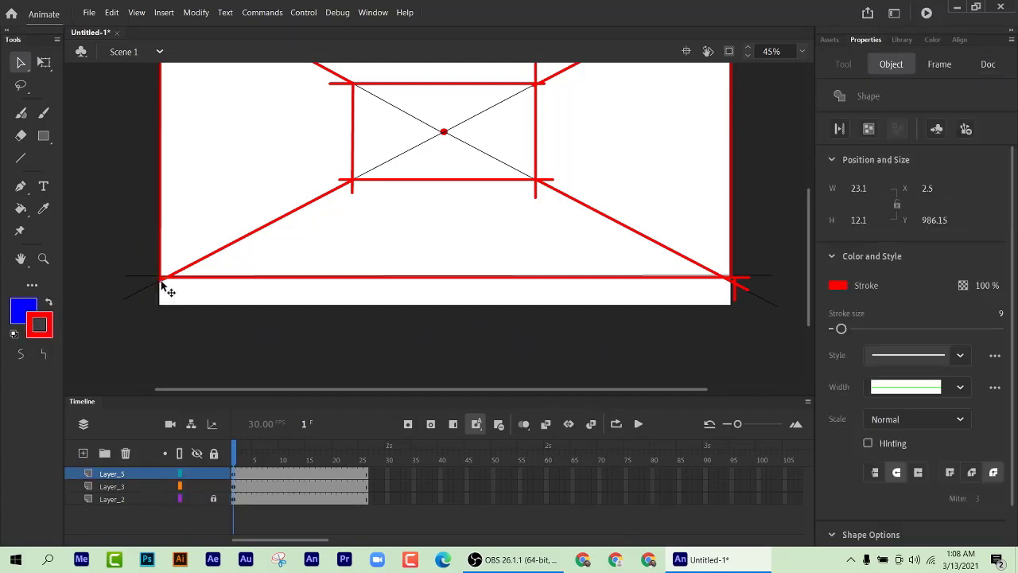
click(163, 284)
click(163, 288)
click(164, 291)
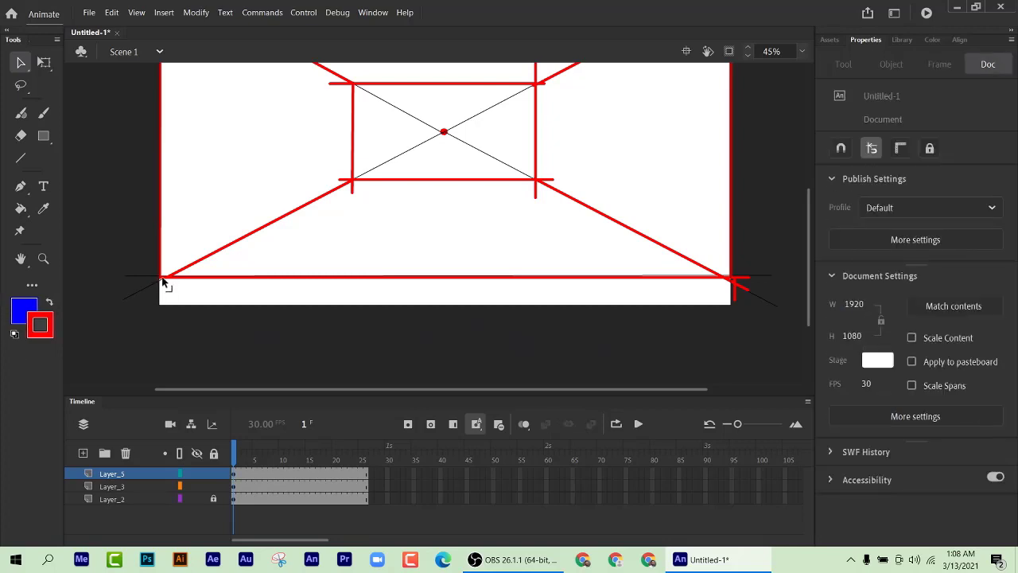
Step: Delete the red line ends that stick out beyond the stage's upper-left corner
scroll(188, 286, up, 3)
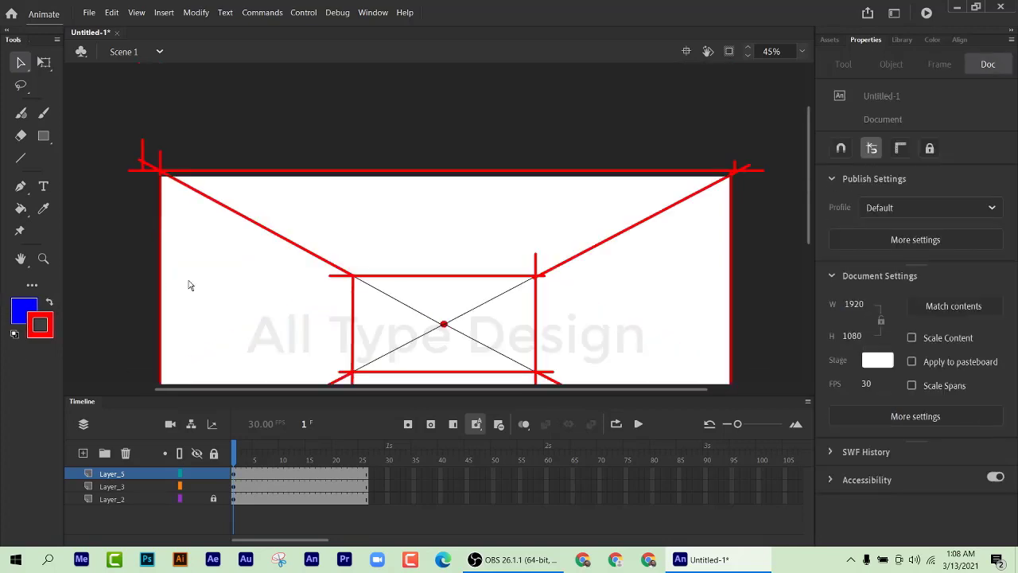
click(148, 175)
click(147, 171)
drag(121, 137, 169, 171)
key(Delete)
click(144, 167)
key(Delete)
key(ctrl+z)
key(Delete)
Step: Delete the overshooting red line ends at the stage's upper-right corner
drag(624, 198, 548, 209)
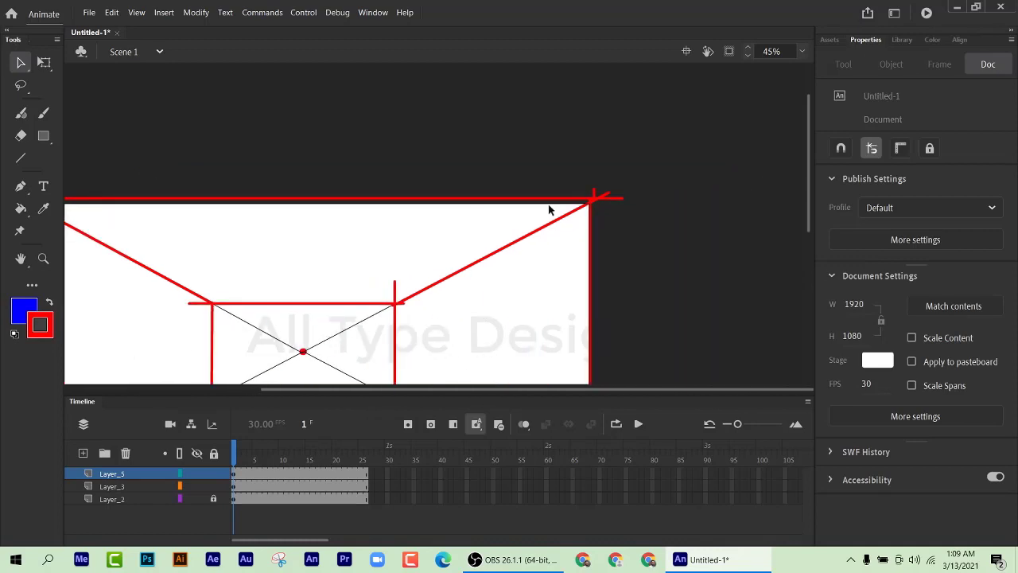
click(602, 200)
key(Delete)
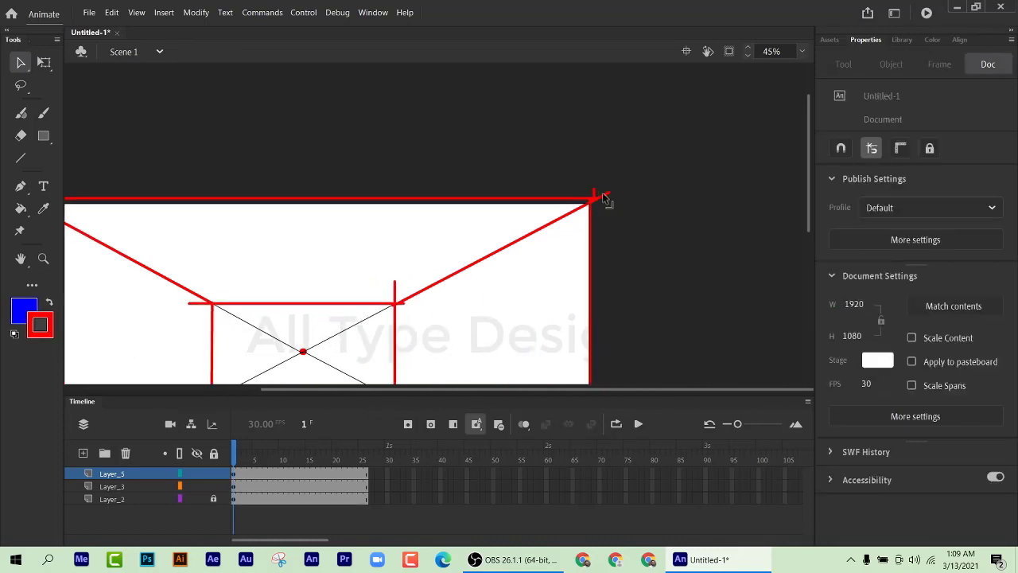
click(603, 199)
key(Delete)
click(602, 200)
key(Delete)
click(602, 200)
key(Delete)
click(595, 202)
key(Delete)
Step: Move the horizontal red line above the stage down onto its top edge, to Y -1.8
scroll(595, 199, up, 5)
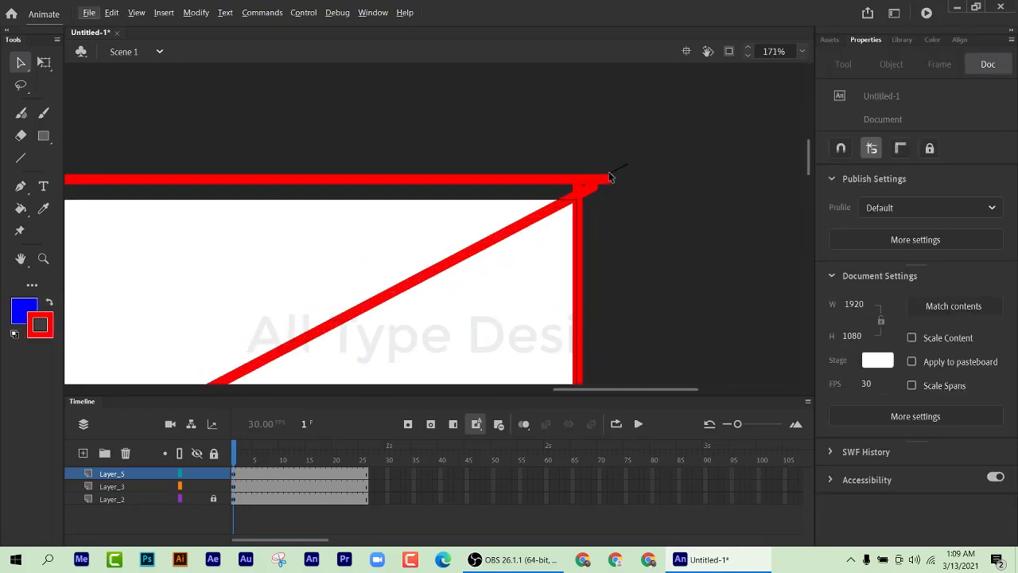
click(590, 190)
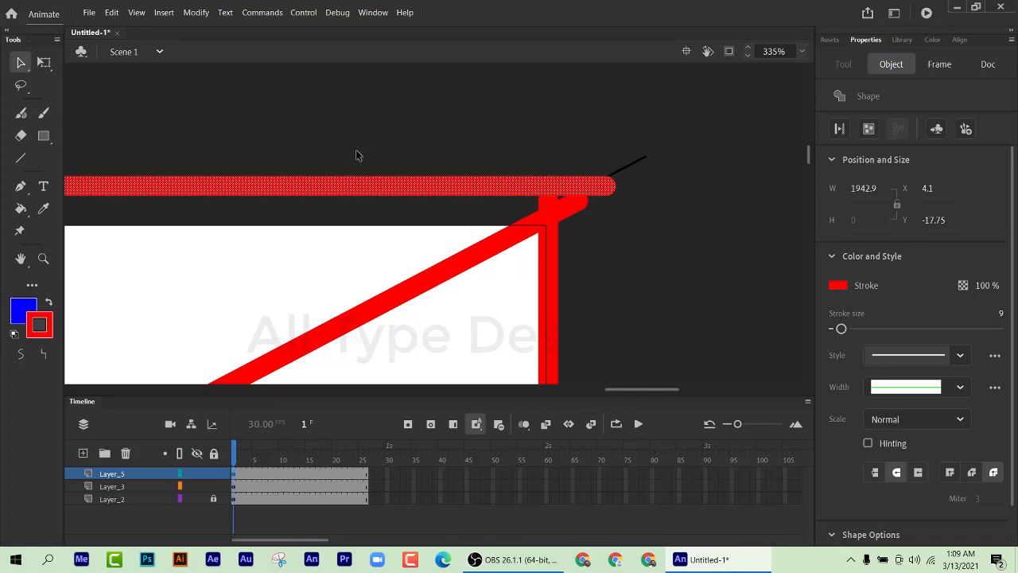
scroll(356, 158, down, 5)
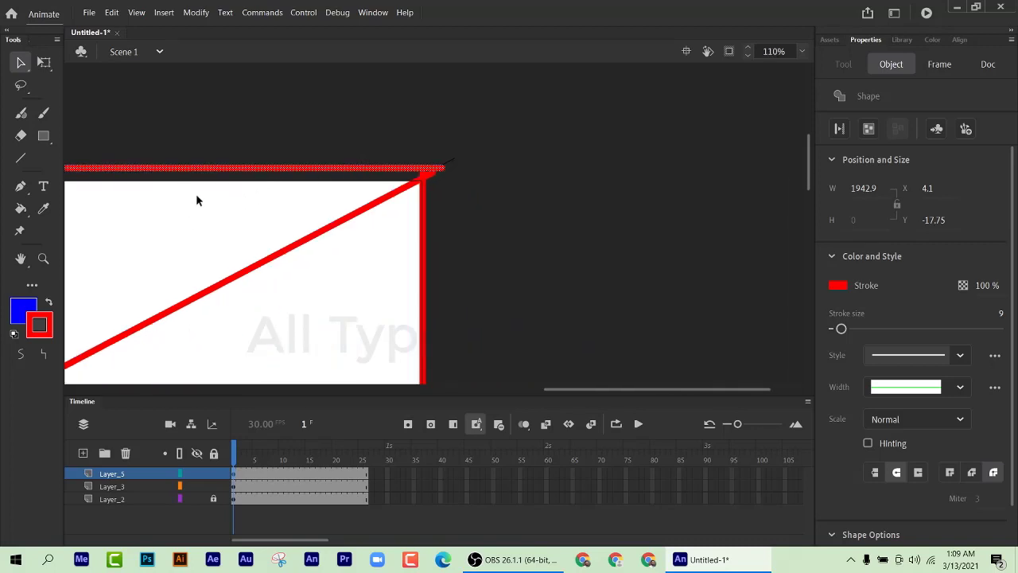
mouse_move(197, 200)
mouse_down()
mouse_move(361, 220)
mouse_move(799, 232)
mouse_up()
mouse_move(355, 238)
mouse_down()
mouse_move(681, 234)
mouse_move(702, 243)
mouse_move(628, 239)
mouse_up()
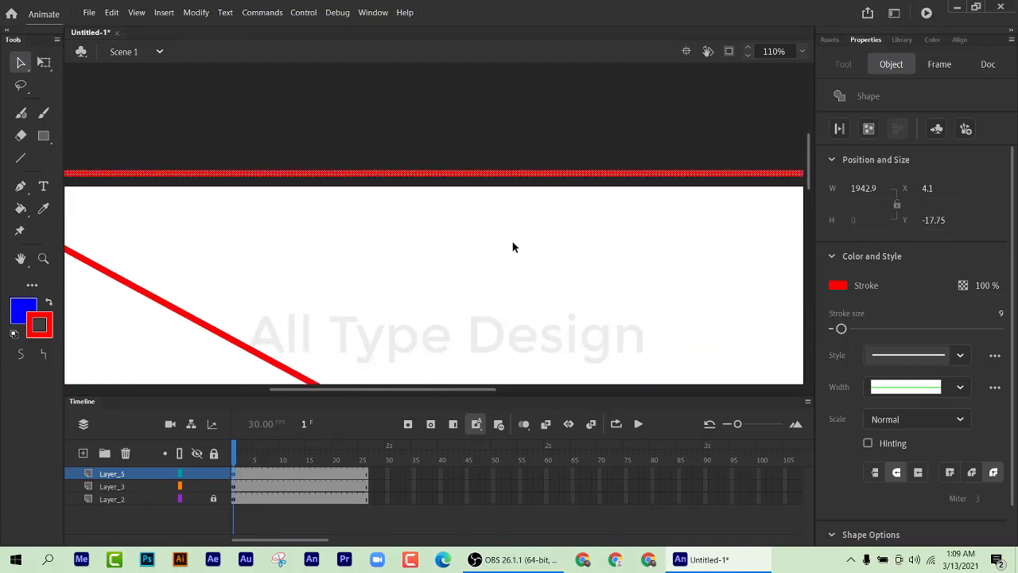
scroll(513, 247, down, 2)
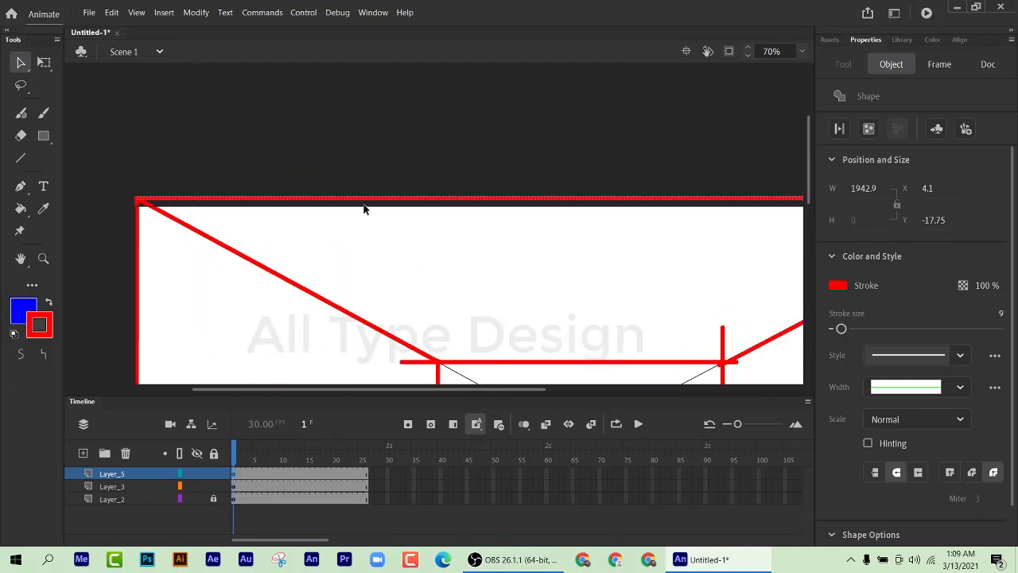
drag(369, 203, 369, 205)
key(Down)
key(Down)
key(Down)
key(Down)
key(Down)
key(Down)
key(Down)
key(Down)
key(Down)
key(Down)
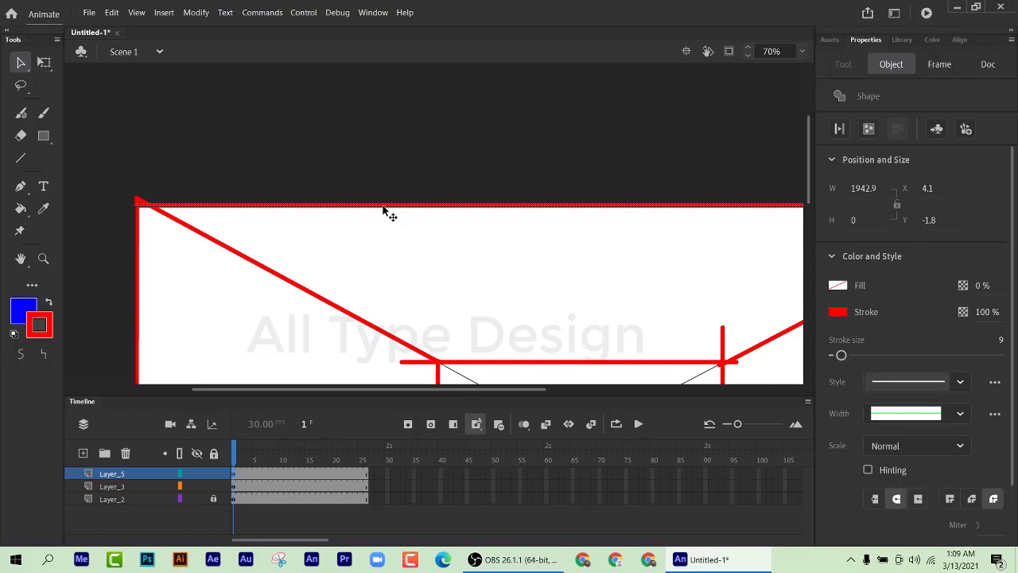
click(274, 171)
Step: Delete the diagonal and vertical red stubs left above the top line at the stage's upper-left corner
click(149, 205)
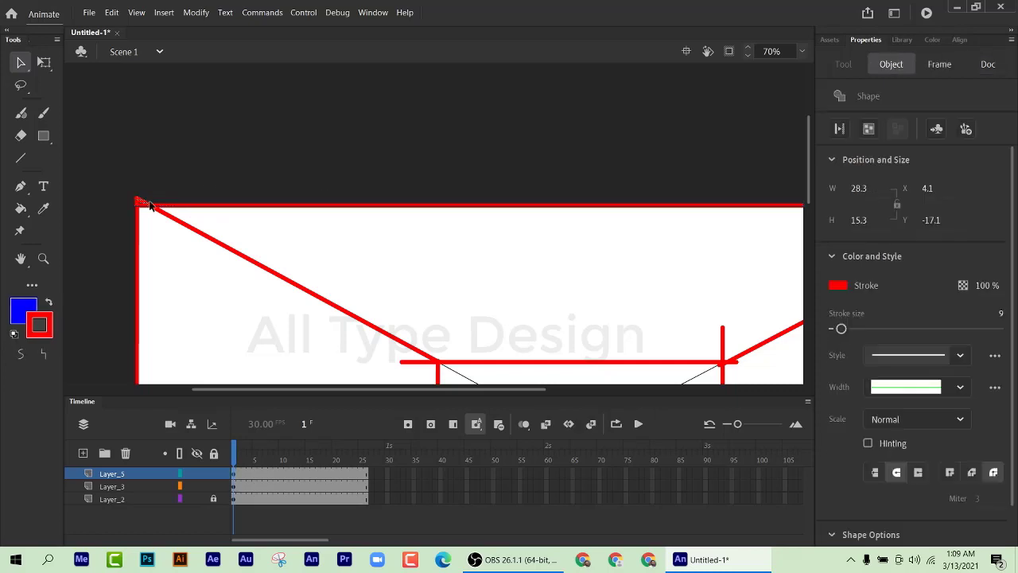
click(125, 208)
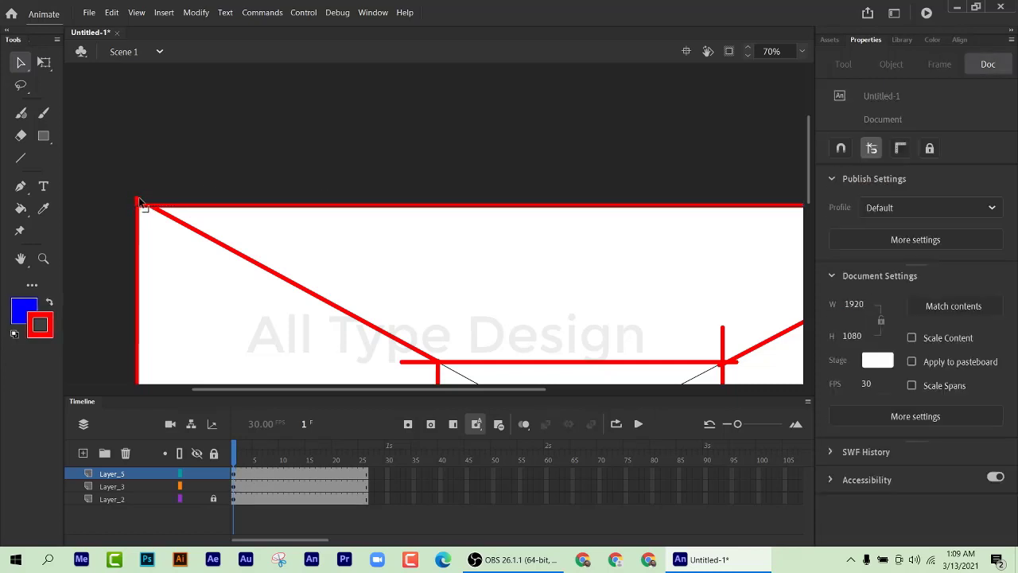
click(144, 209)
click(132, 199)
click(142, 205)
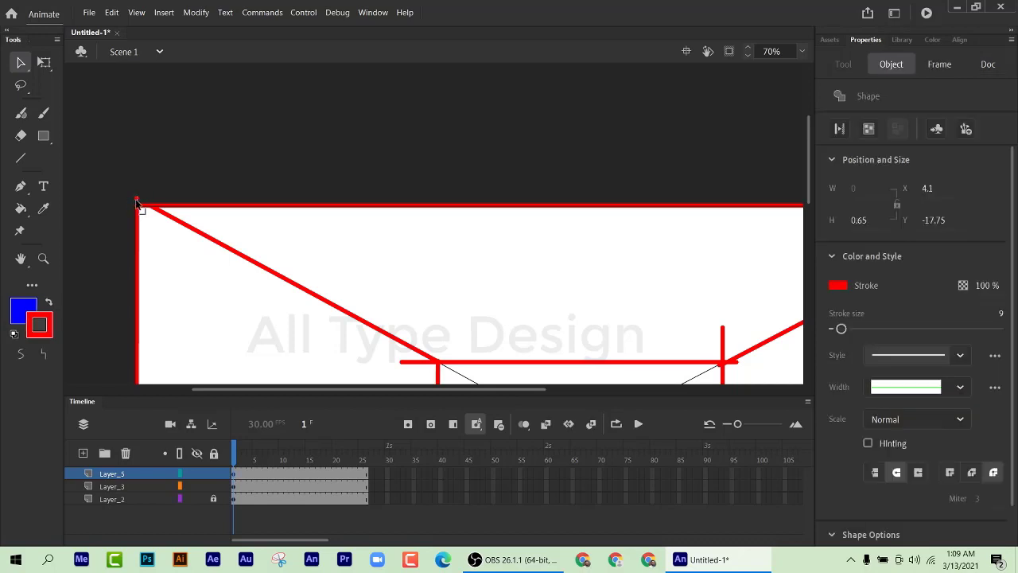
click(125, 194)
drag(125, 194, 147, 204)
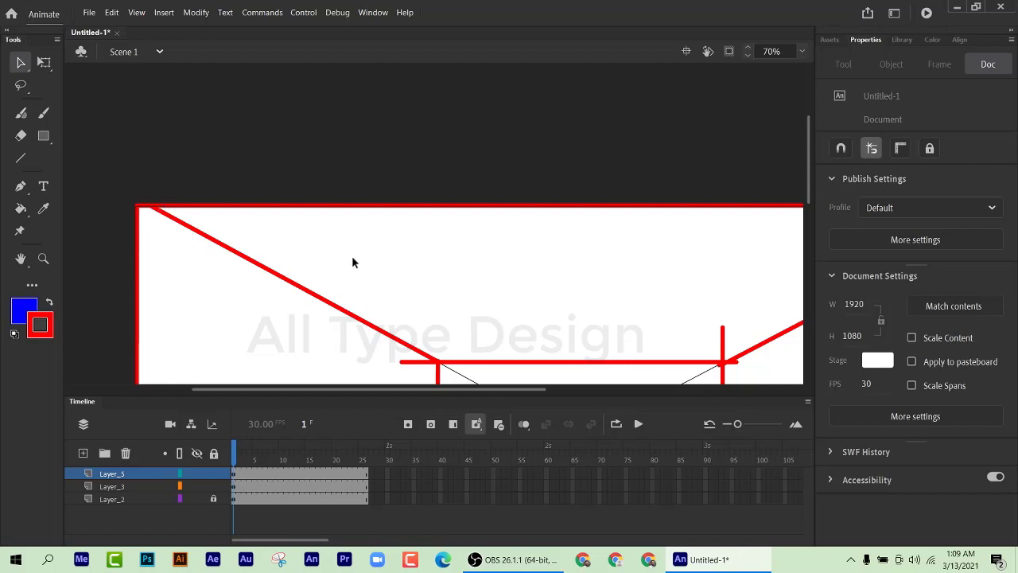
Step: Delete the remaining diagonal, vertical and horizontal red stubs beyond the line intersections at the stage's upper-right corner
scroll(499, 272, right, 10)
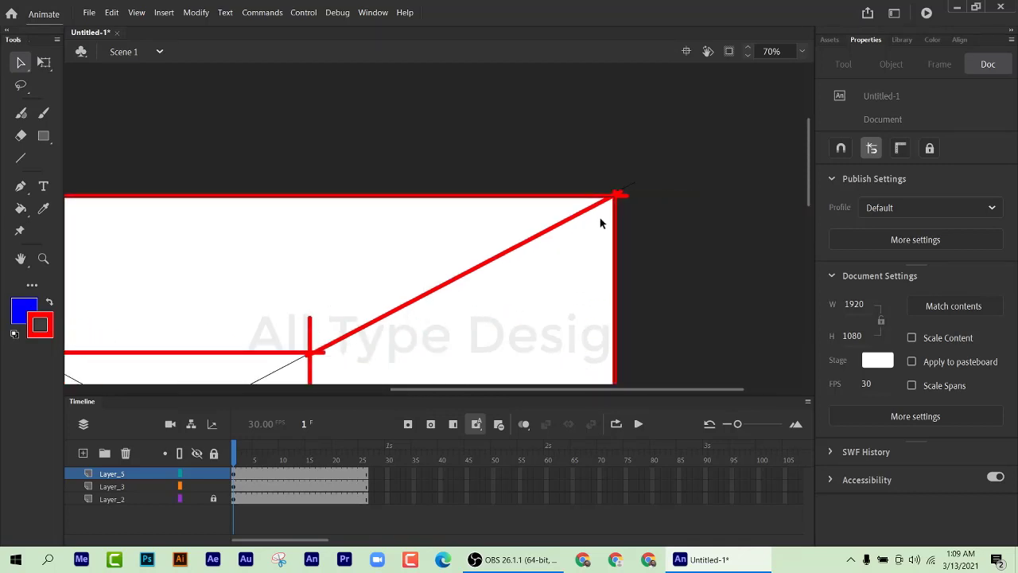
scroll(616, 194, up, 5)
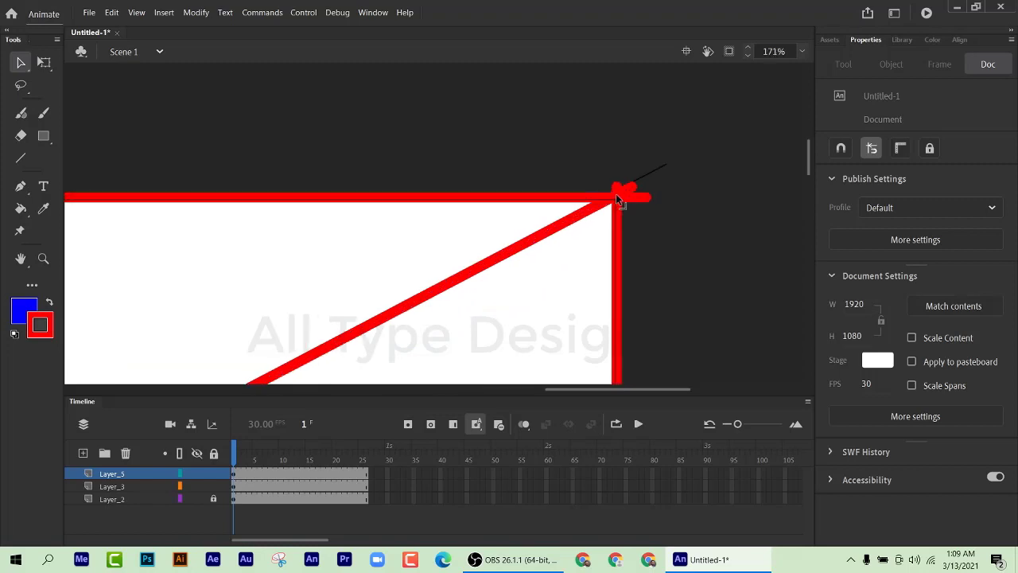
click(647, 188)
key(Delete)
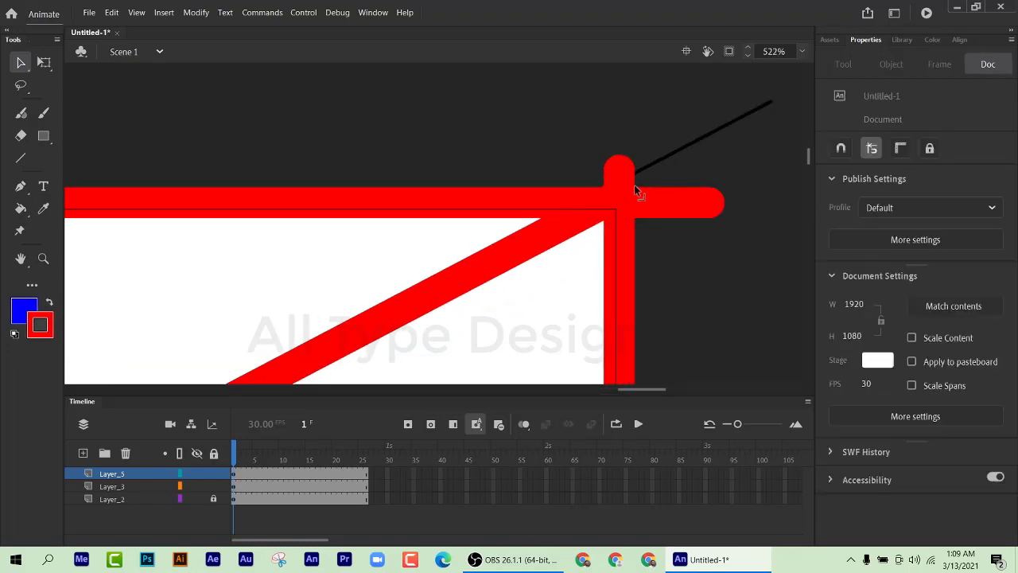
click(620, 173)
key(Delete)
click(670, 201)
key(Delete)
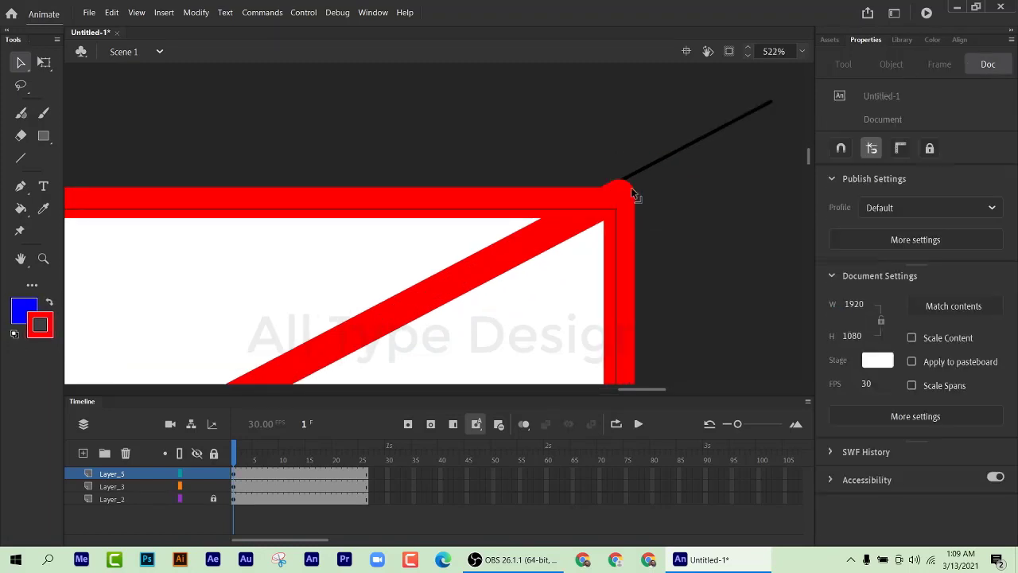
click(617, 192)
key(Delete)
key(ctrl+z)
key(Delete)
click(619, 190)
click(586, 175)
Step: Move the vertical red line on the stage's right edge inward to X 1919
click(619, 208)
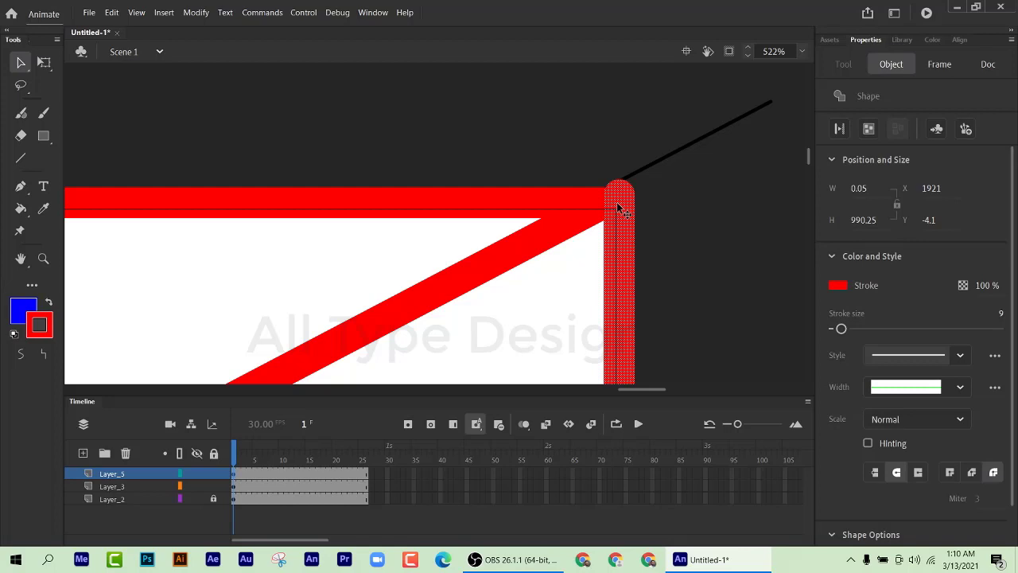
key(Left)
key(Left)
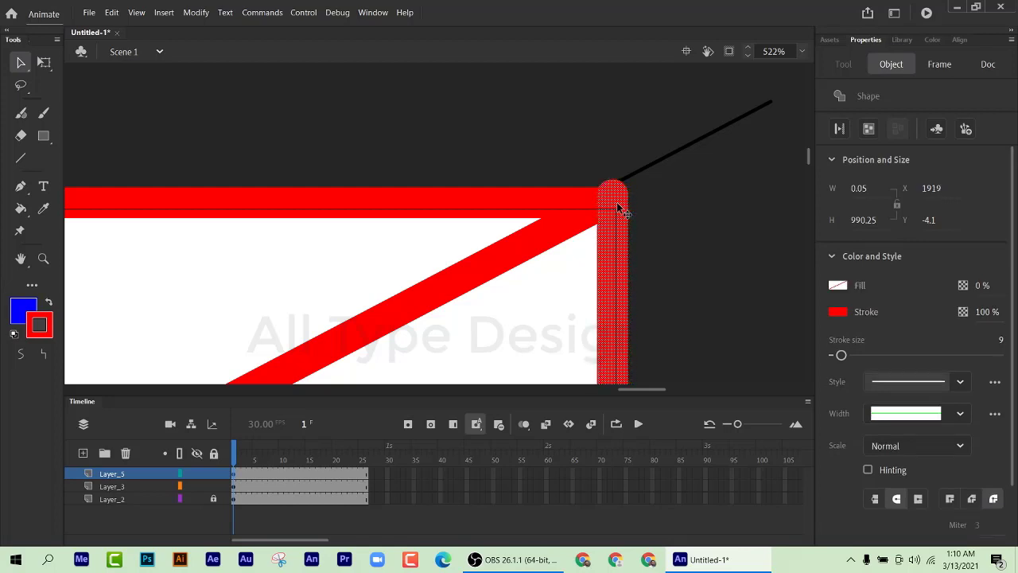
Step: Move the vertical red line on the stage's right edge farther inward to about X 1916
key(Left)
click(641, 187)
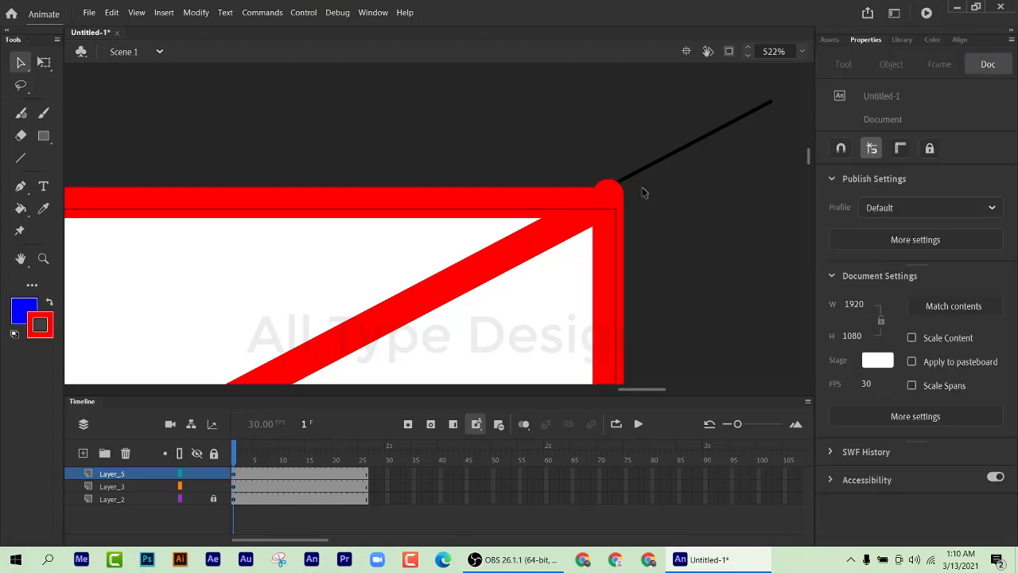
click(611, 191)
click(655, 170)
click(601, 225)
key(Left)
key(Left)
key(Left)
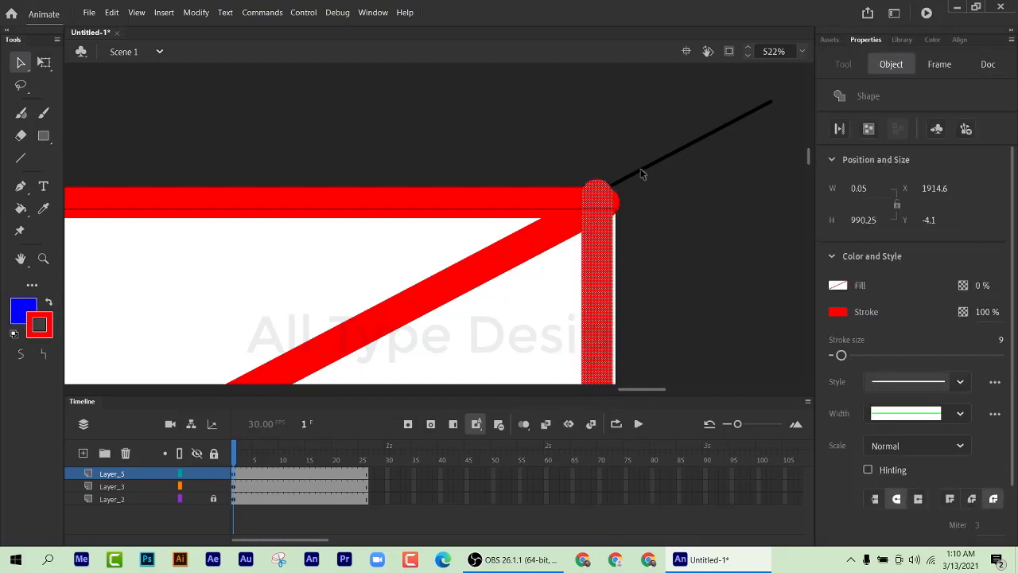
key(Right)
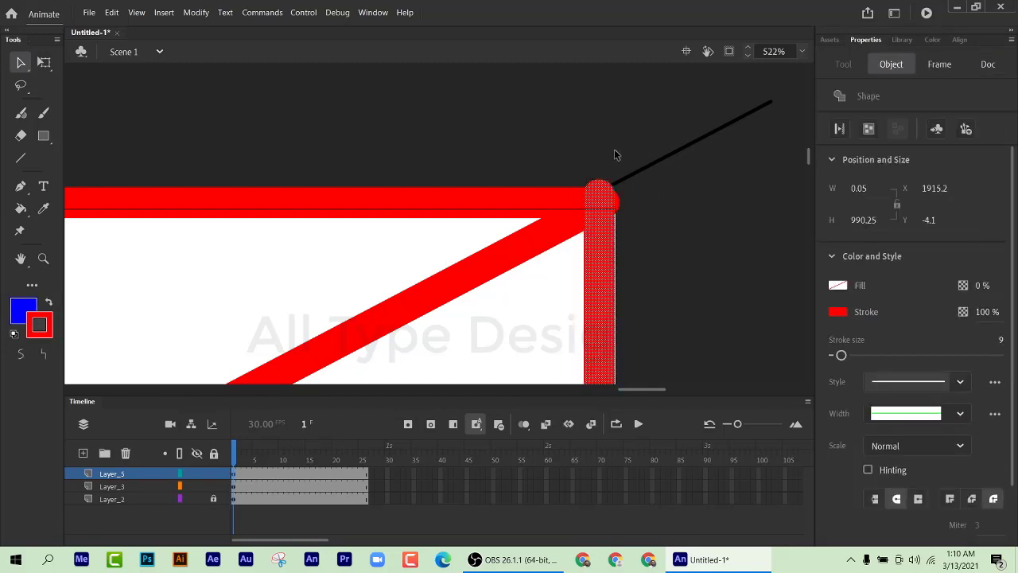
click(591, 145)
Step: Delete the tiny leftover red stub protruding above the top line at the stage's upper-right corner
click(604, 191)
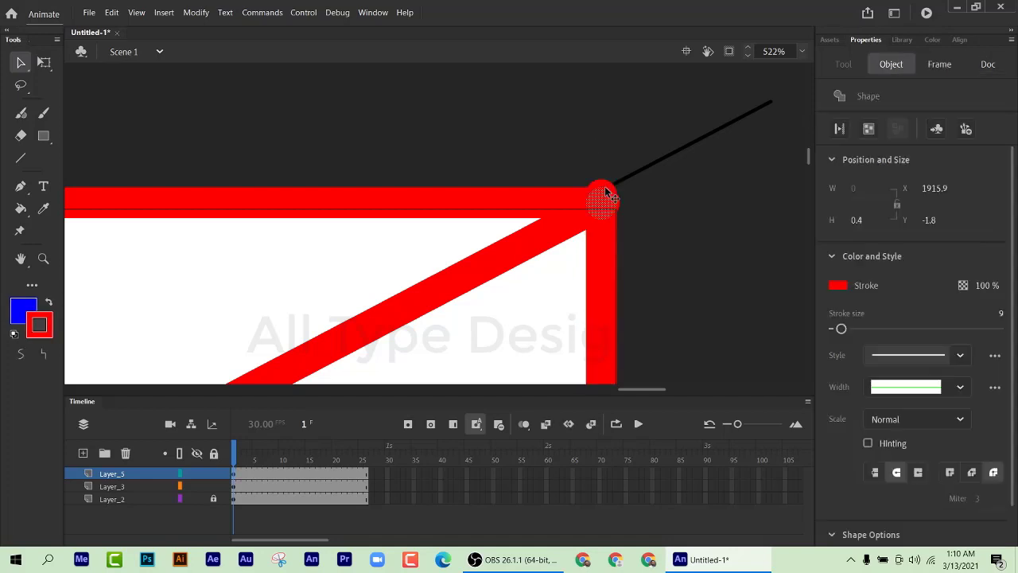
click(602, 189)
click(601, 192)
click(609, 198)
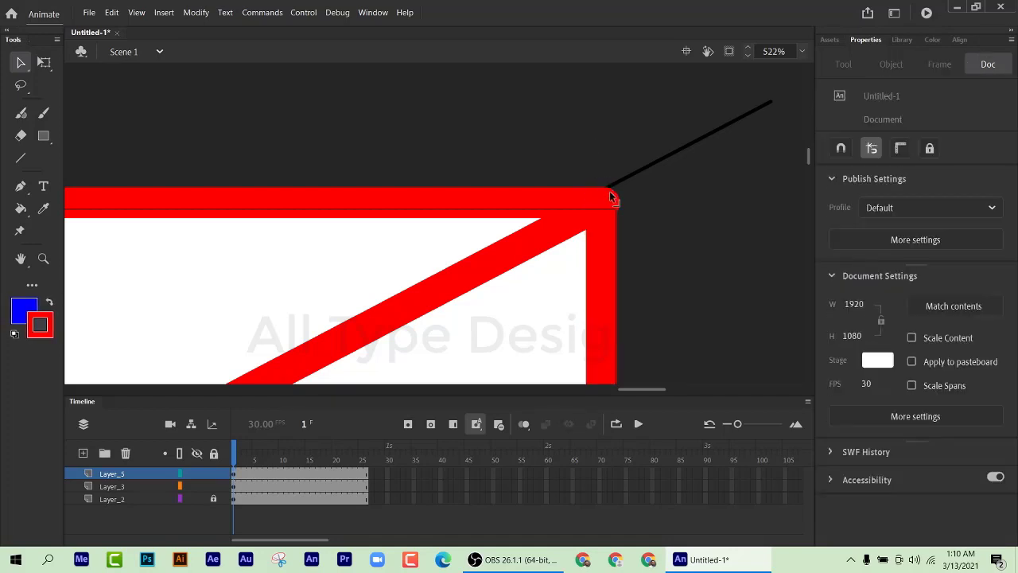
click(610, 195)
click(610, 196)
click(614, 199)
click(549, 121)
Step: Examine the lower horizontal red line and its corners for overshooting ends
scroll(572, 199, down, 10)
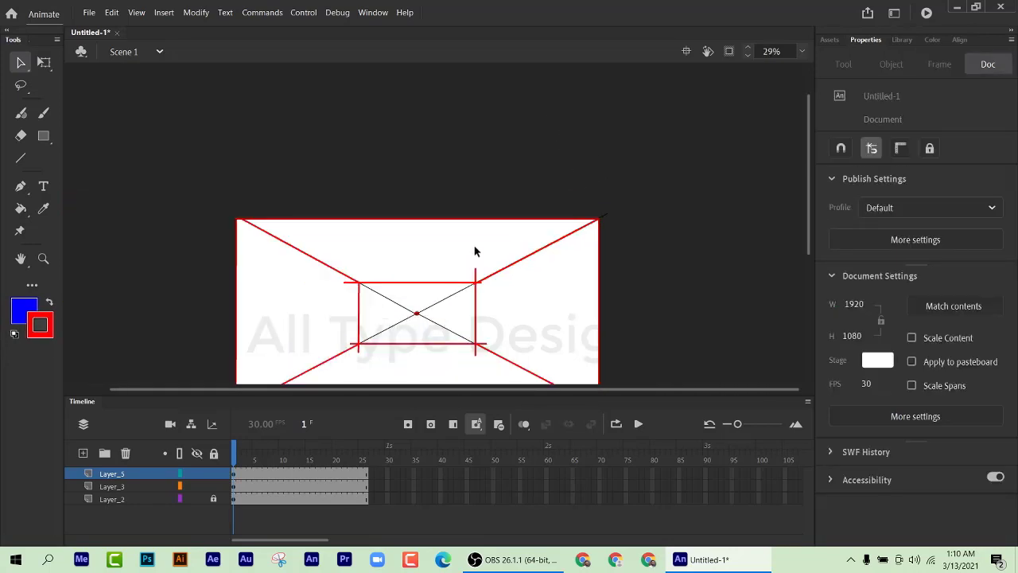
scroll(447, 242, down, 3)
scroll(599, 143, up, 5)
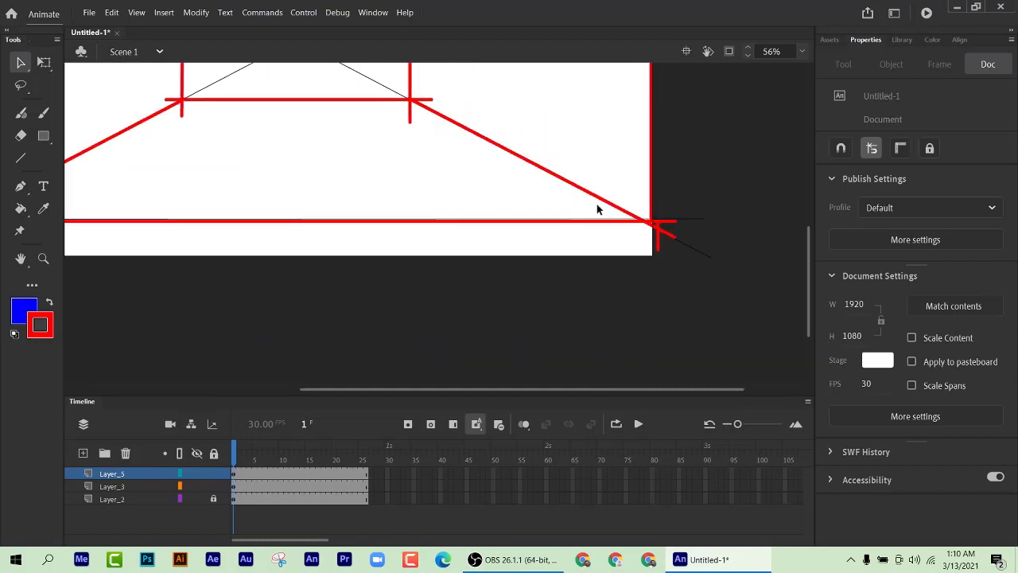
scroll(674, 215, up, 4)
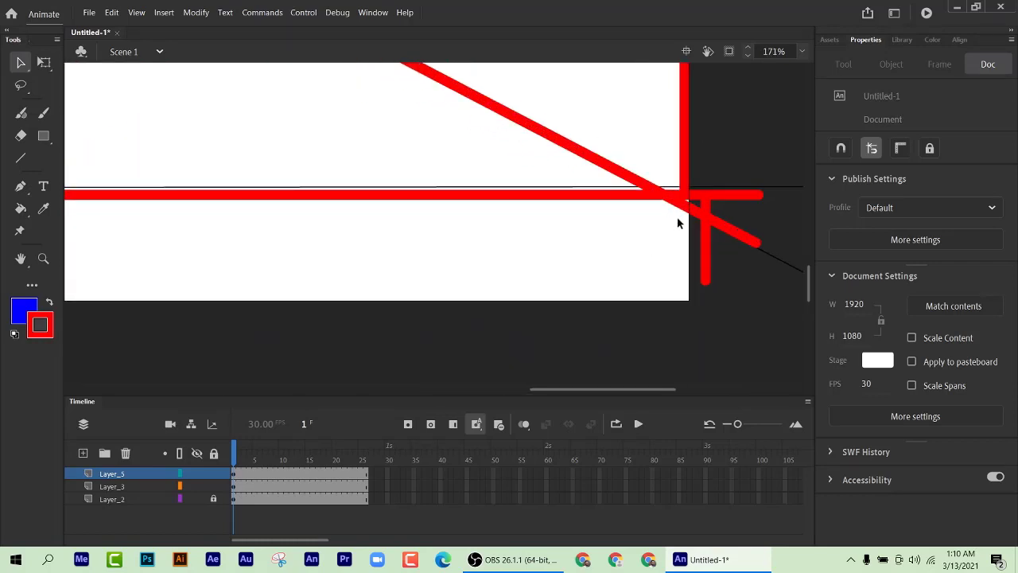
scroll(704, 209, up, 1)
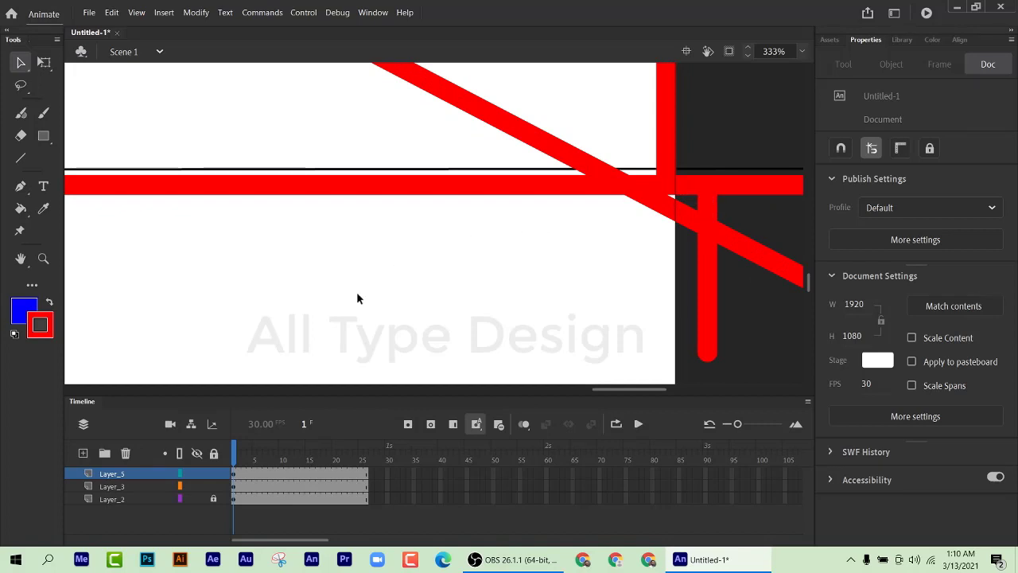
scroll(464, 257, down, 8)
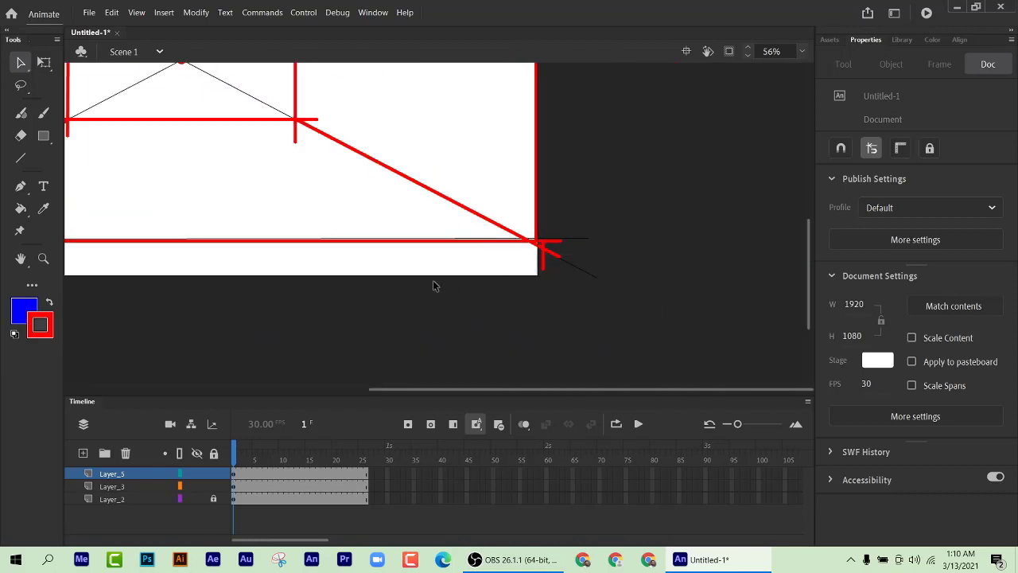
scroll(432, 284, left, 6)
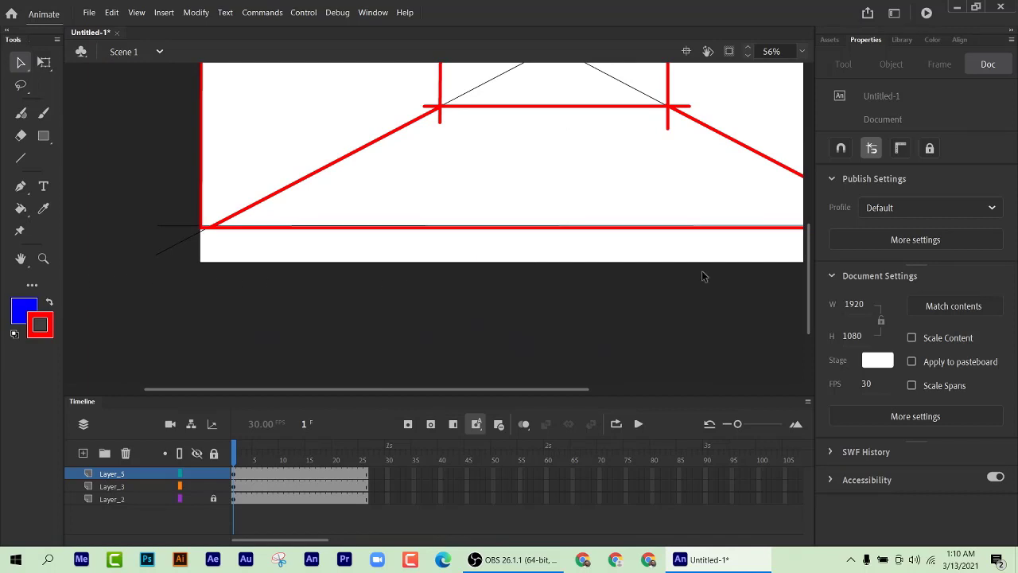
mouse_move(614, 228)
mouse_down()
mouse_move(516, 288)
mouse_move(524, 238)
mouse_move(557, 351)
mouse_move(513, 225)
mouse_up()
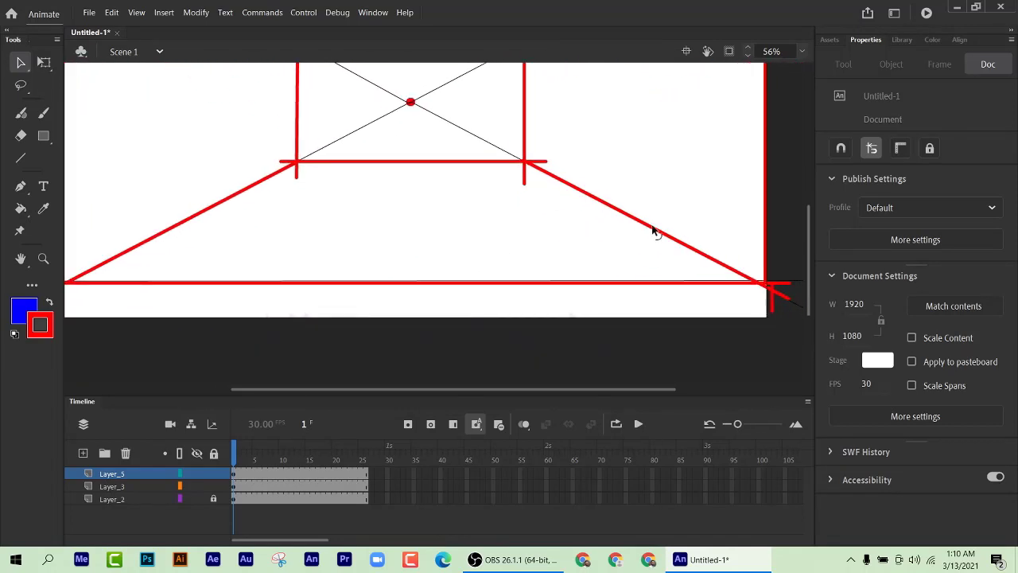
Step: Delete the horizontal, vertical and diagonal red stubs beyond the line intersections at the outline's lower-right corner
scroll(748, 275, up, 3)
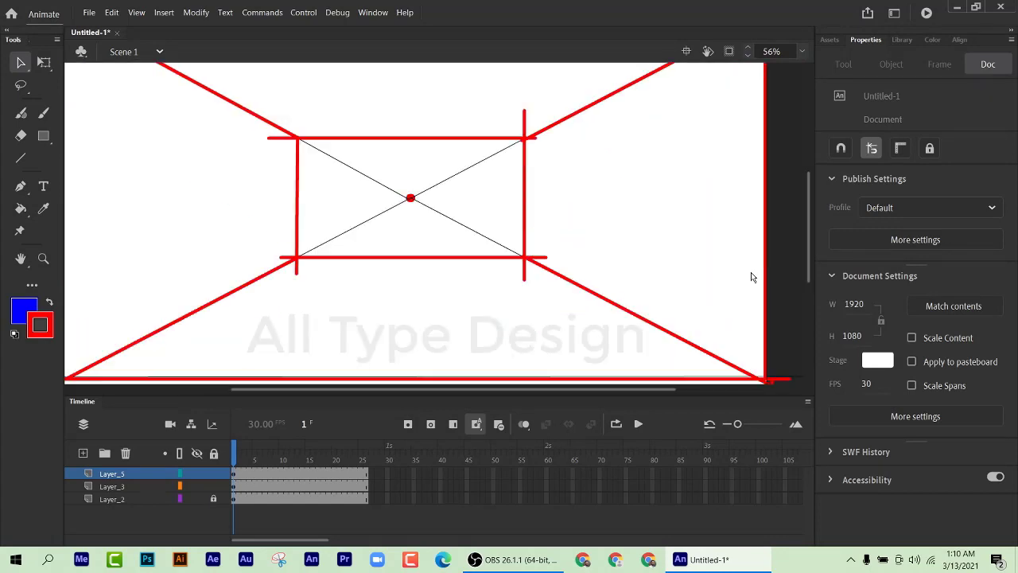
scroll(753, 274, up, 2)
scroll(759, 276, up, 3)
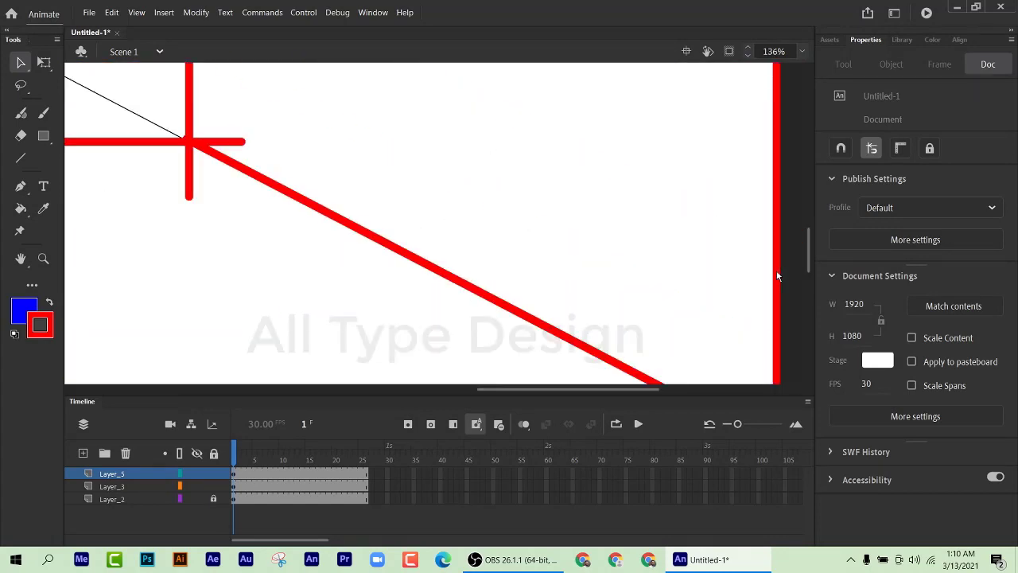
scroll(687, 275, right, 5)
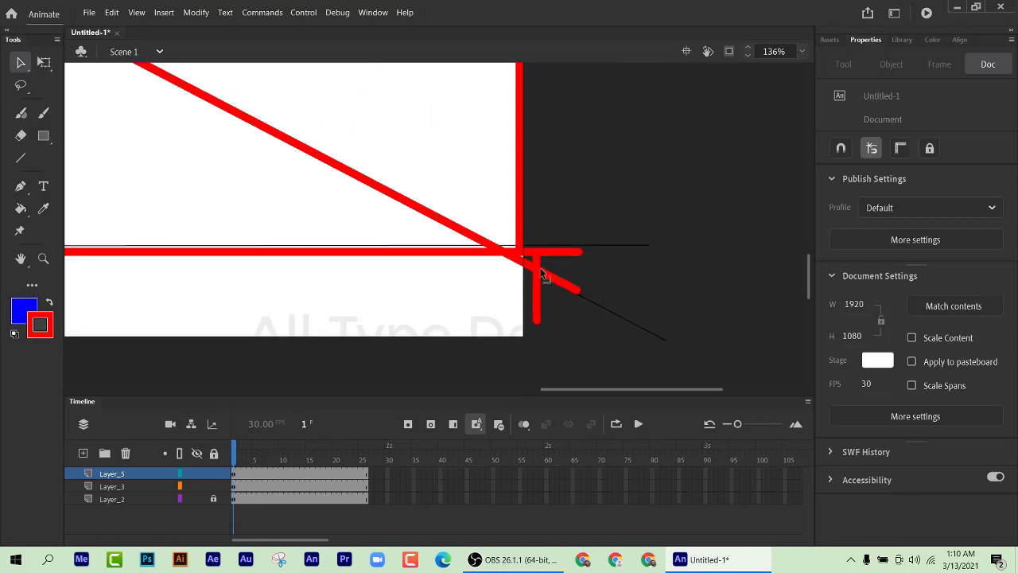
click(555, 255)
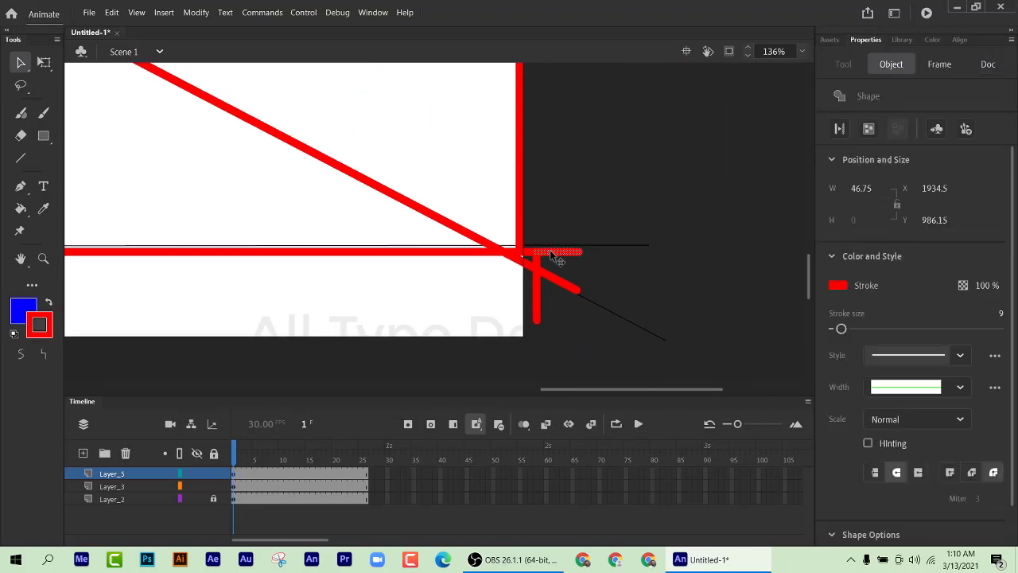
key(Delete)
click(538, 272)
key(Delete)
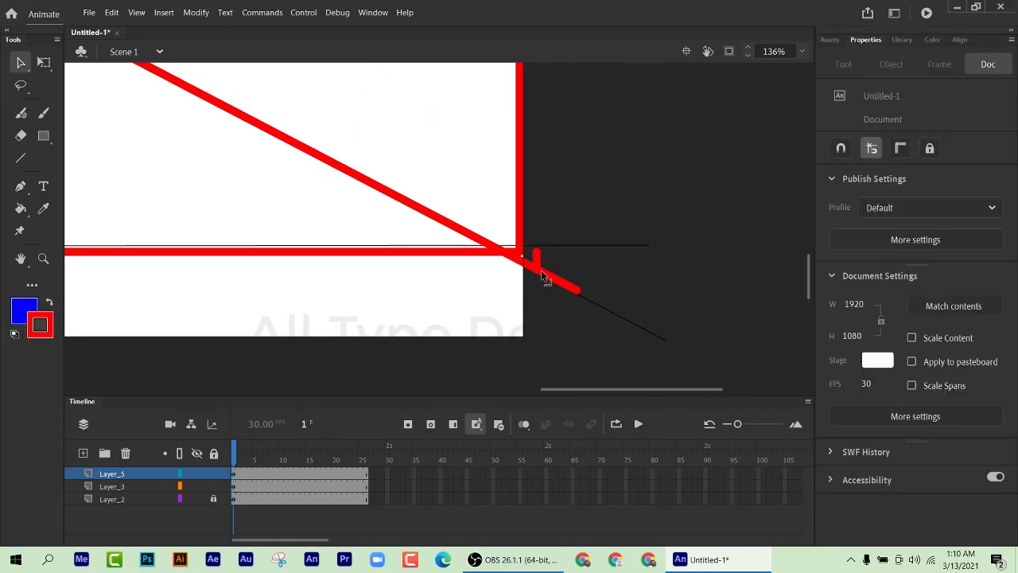
click(545, 274)
key(Delete)
click(540, 272)
key(Delete)
click(509, 254)
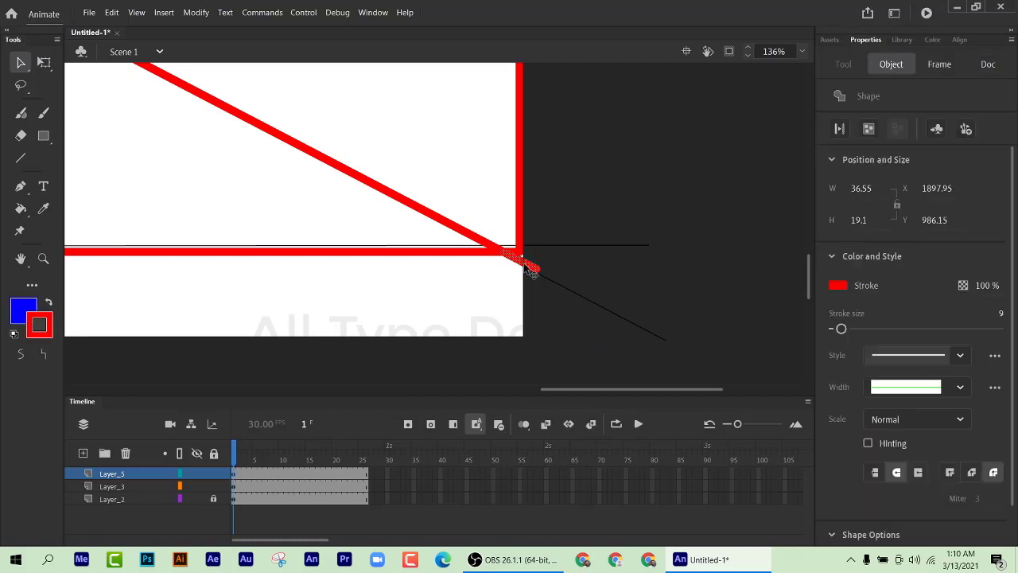
key(Delete)
Step: Delete the horizontal and vertical red stubs overshooting the inner rectangle's lower-left corner
drag(295, 275, 764, 253)
drag(273, 222, 387, 243)
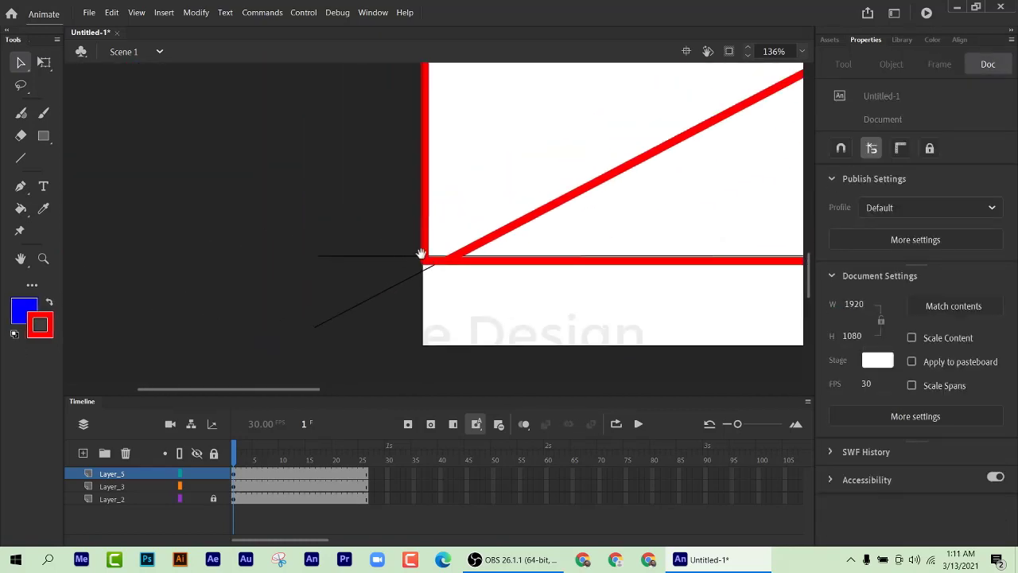
scroll(536, 230, down, 5)
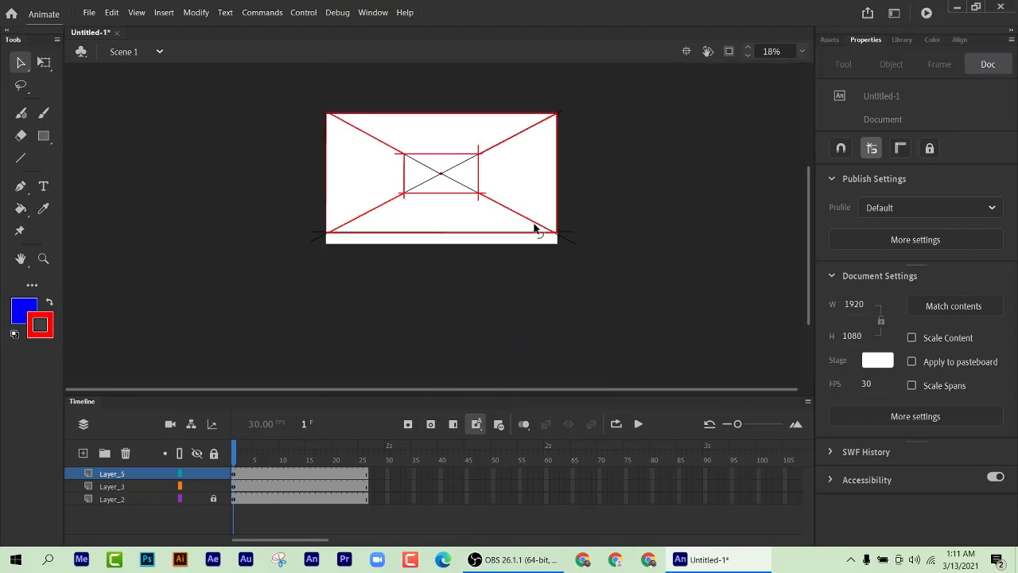
scroll(400, 182, up, 3)
scroll(357, 230, up, 4)
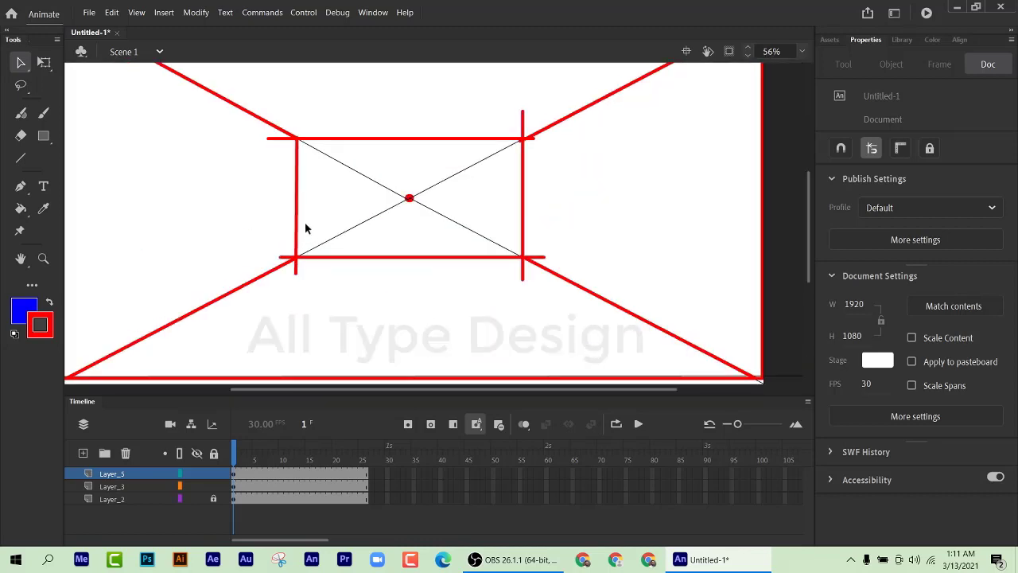
click(271, 287)
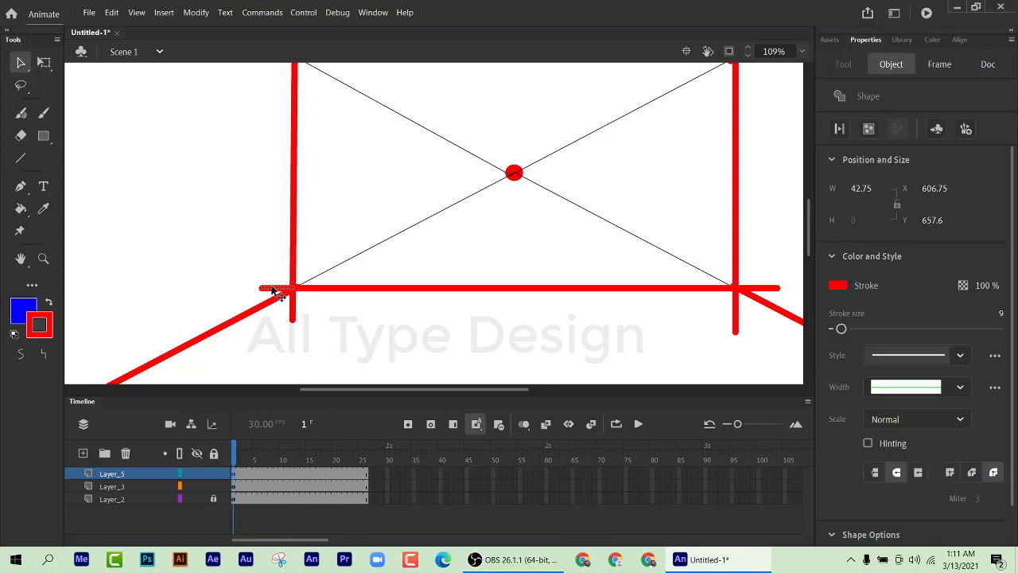
key(Delete)
click(293, 288)
key(Delete)
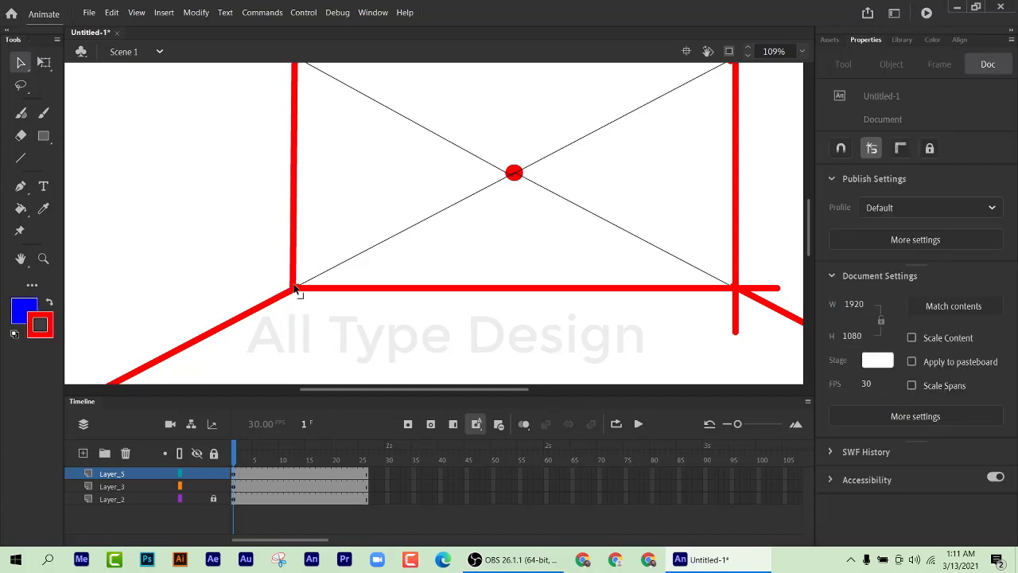
click(302, 289)
key(Delete)
Step: Delete the vertical and horizontal red stubs overshooting the inner rectangle's lower-right corner
click(735, 311)
key(Delete)
click(744, 287)
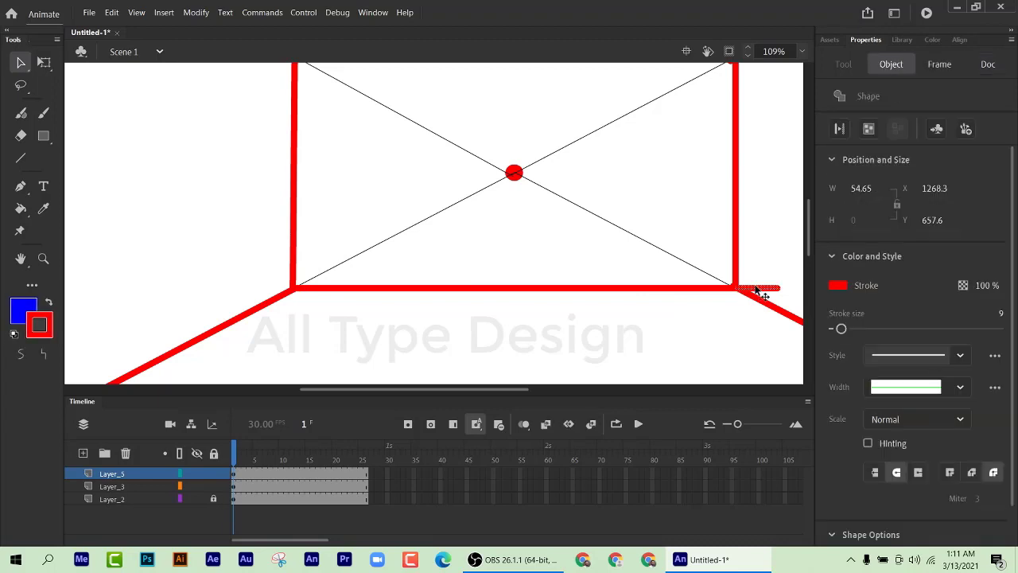
key(Delete)
click(734, 288)
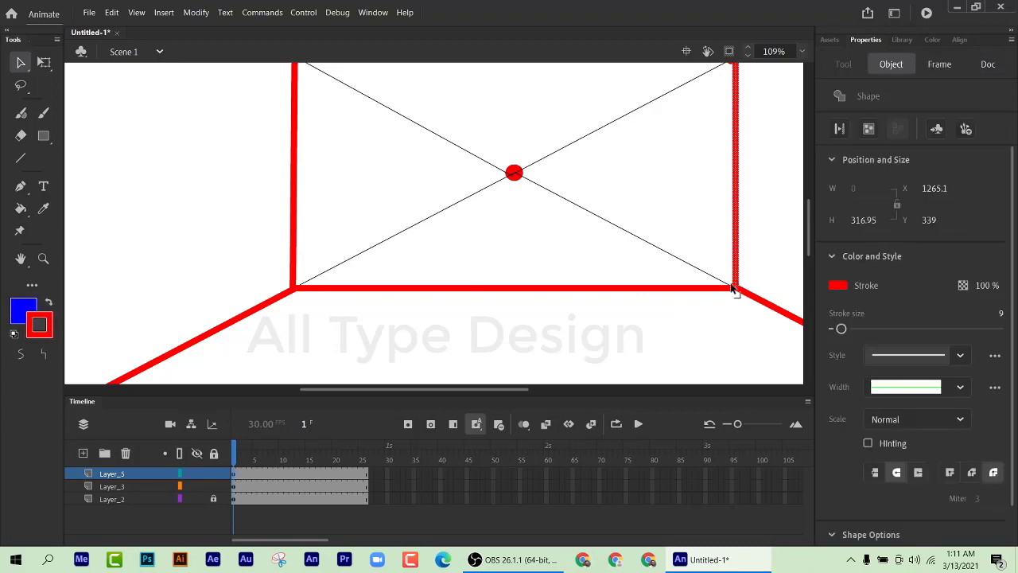
key(Delete)
Step: Delete the horizontal, vertical and small diagonal red stubs at the inner rectangle's upper-right corner
scroll(700, 294, up, 2)
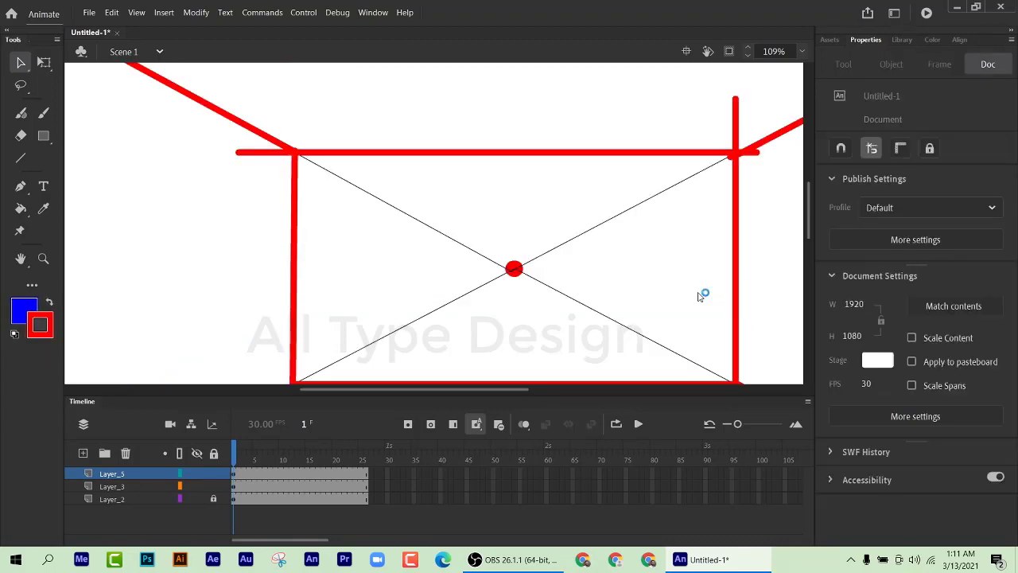
click(731, 255)
key(Delete)
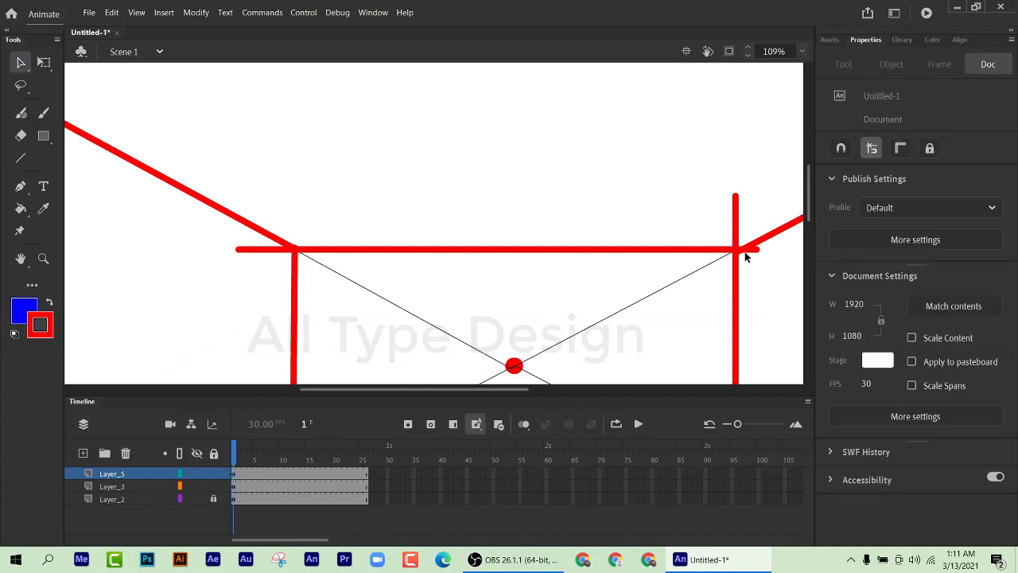
click(747, 253)
key(Delete)
click(735, 229)
key(Delete)
click(740, 255)
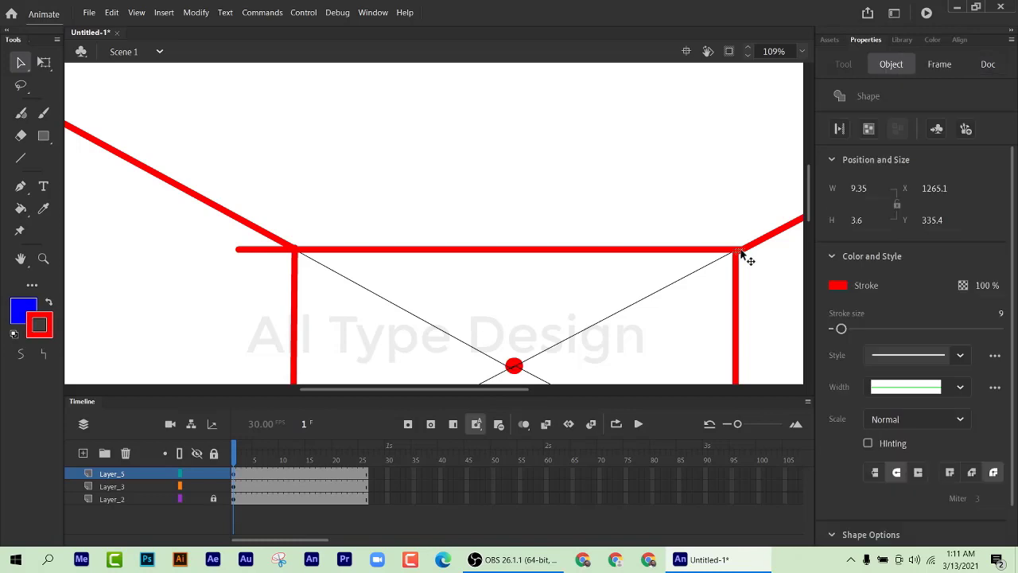
key(Delete)
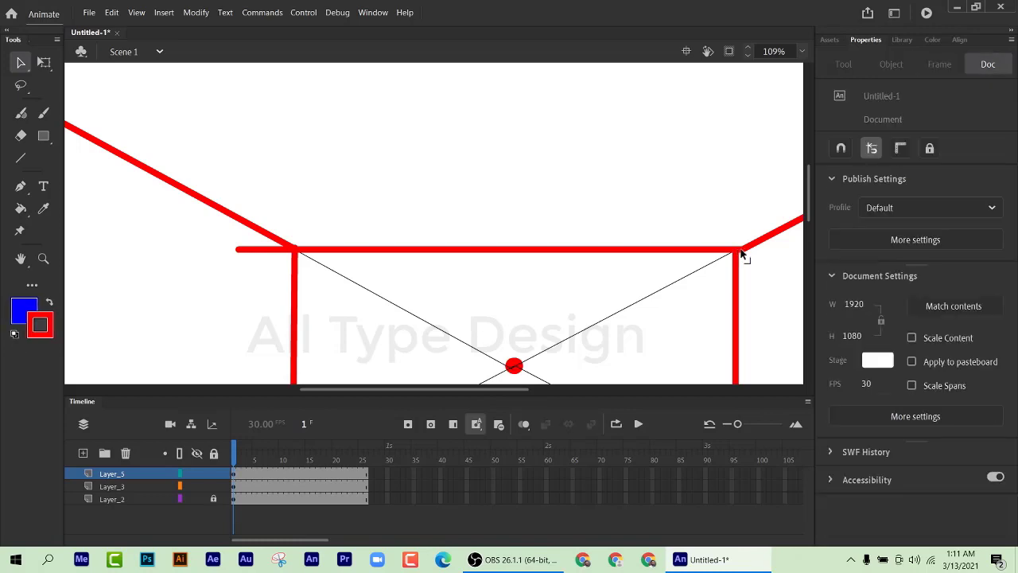
Step: Pull the inner end of the upper-right diagonal red line onto the inner rectangle's upper-right corner
scroll(741, 255, up, 8)
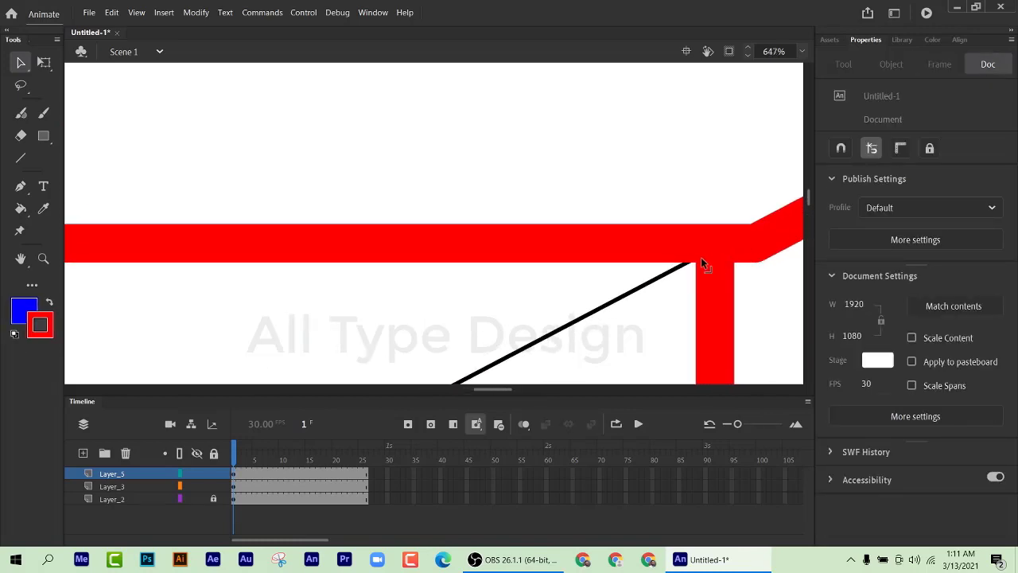
scroll(701, 257, right, 4)
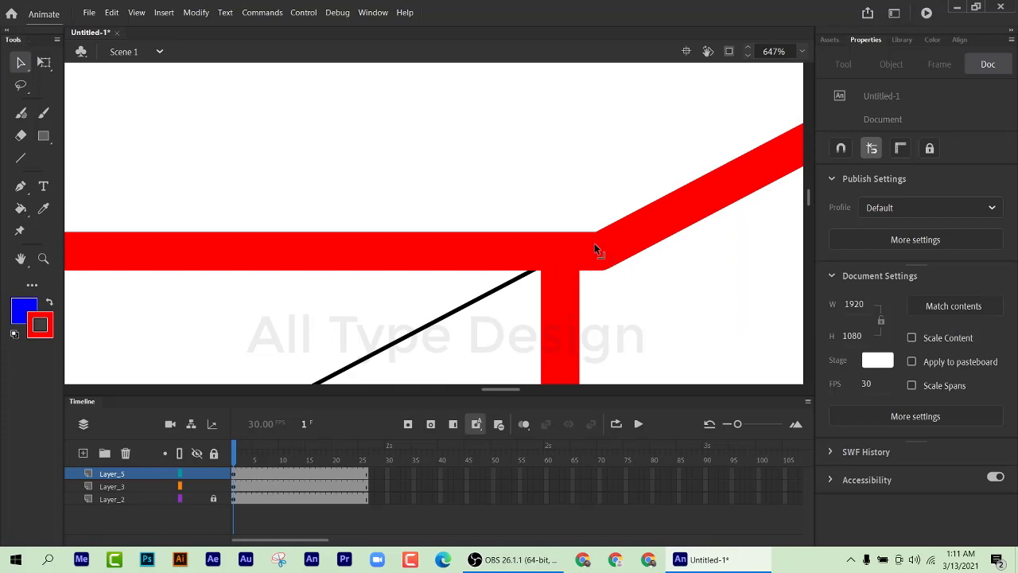
mouse_move(606, 246)
mouse_down()
mouse_move(557, 250)
mouse_move(541, 259)
mouse_move(546, 271)
mouse_up()
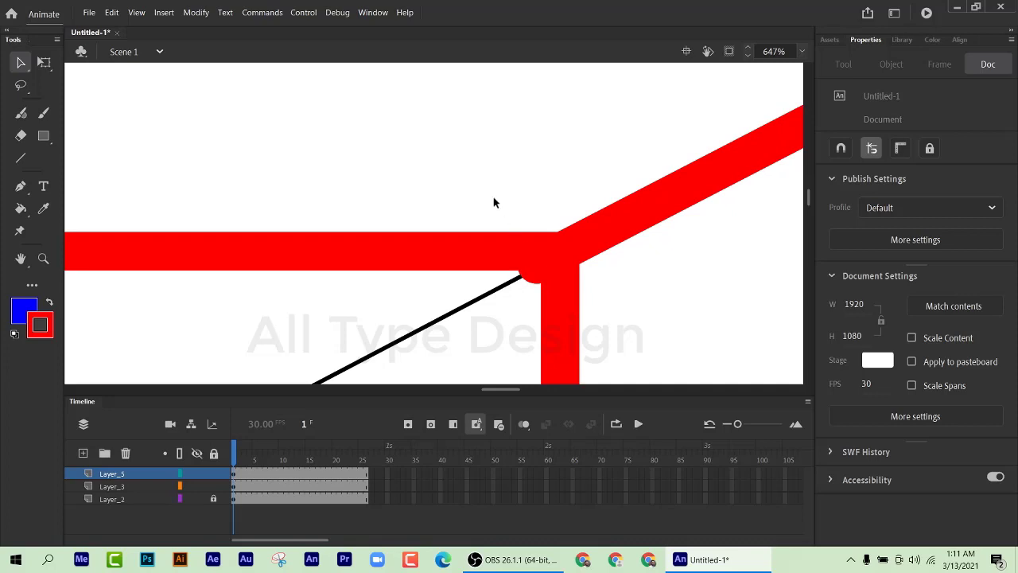
click(533, 280)
click(532, 278)
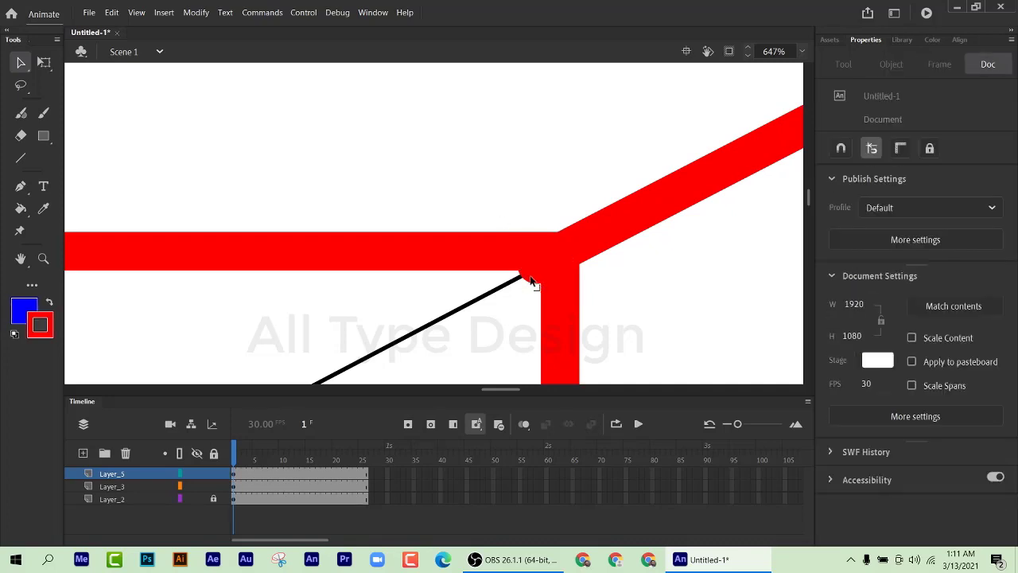
click(532, 278)
click(533, 280)
Step: Delete the short vertical and diagonal red stubs overshooting the inner rectangle's upper-left corner
mouse_move(374, 268)
mouse_down()
mouse_move(827, 228)
mouse_move(704, 248)
mouse_up()
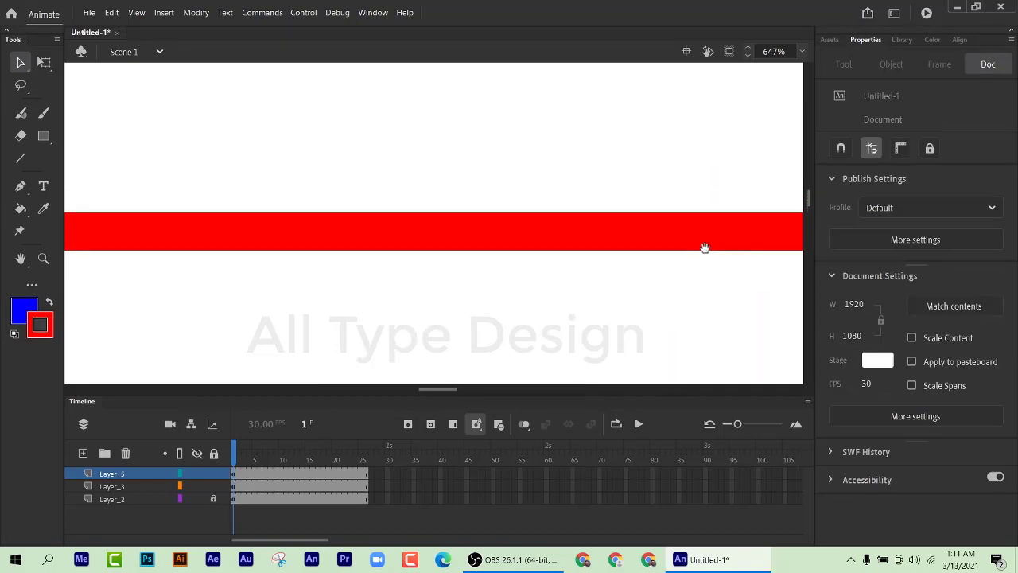
drag(263, 183, 544, 181)
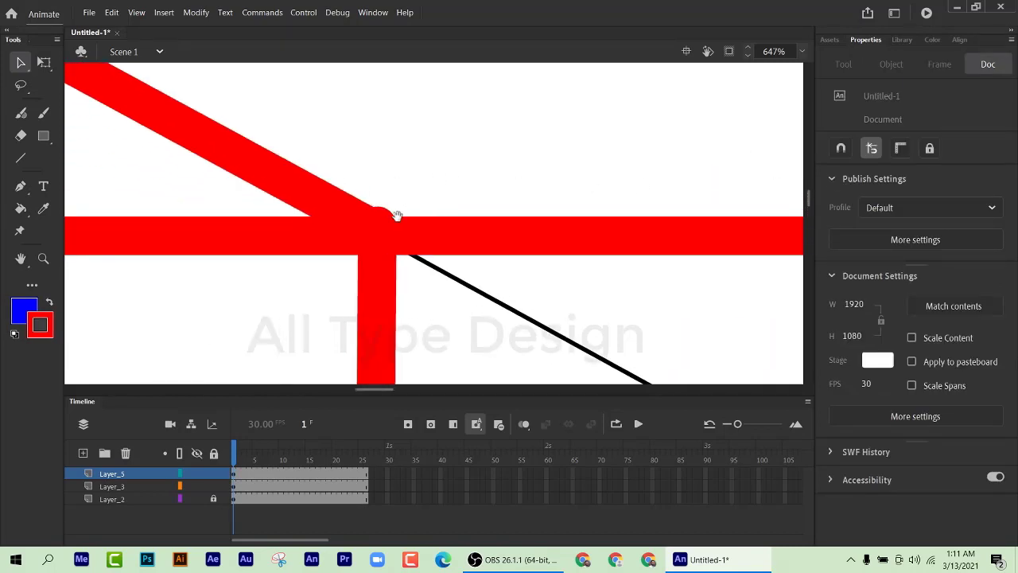
click(384, 219)
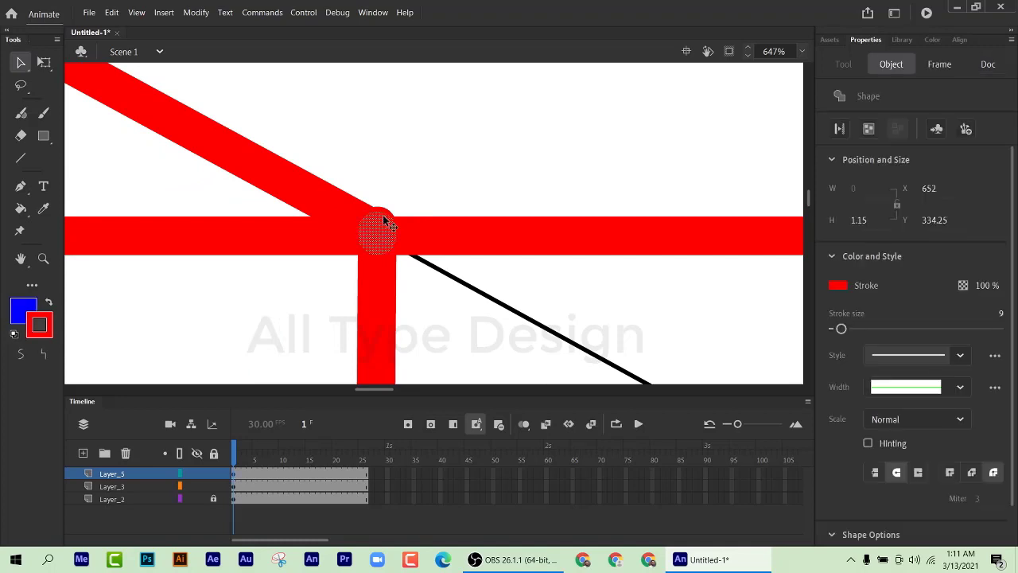
key(Delete)
click(382, 211)
key(Delete)
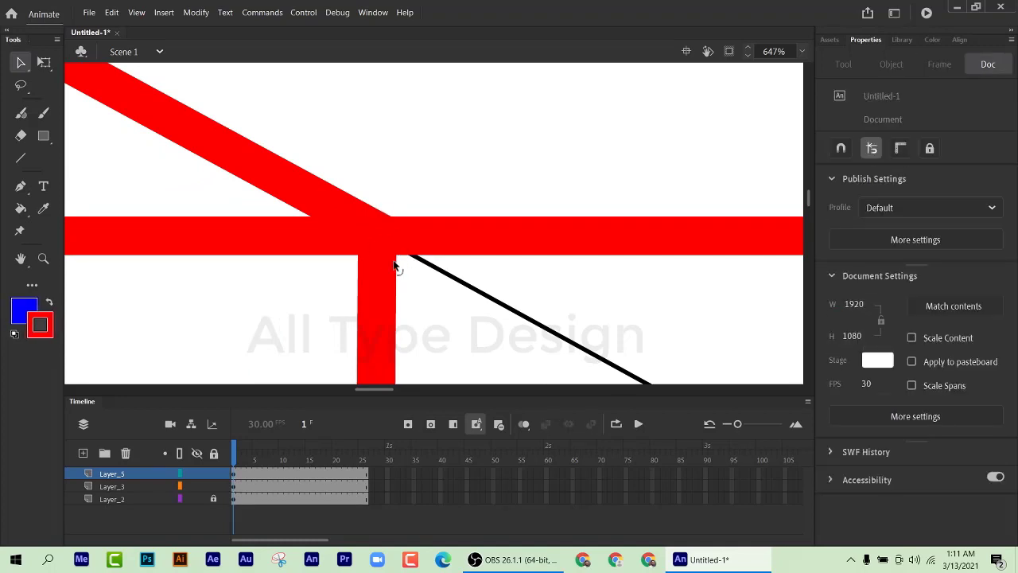
Step: Delete the horizontal red stub extending outward beyond the inner rectangle's upper-left corner
click(378, 237)
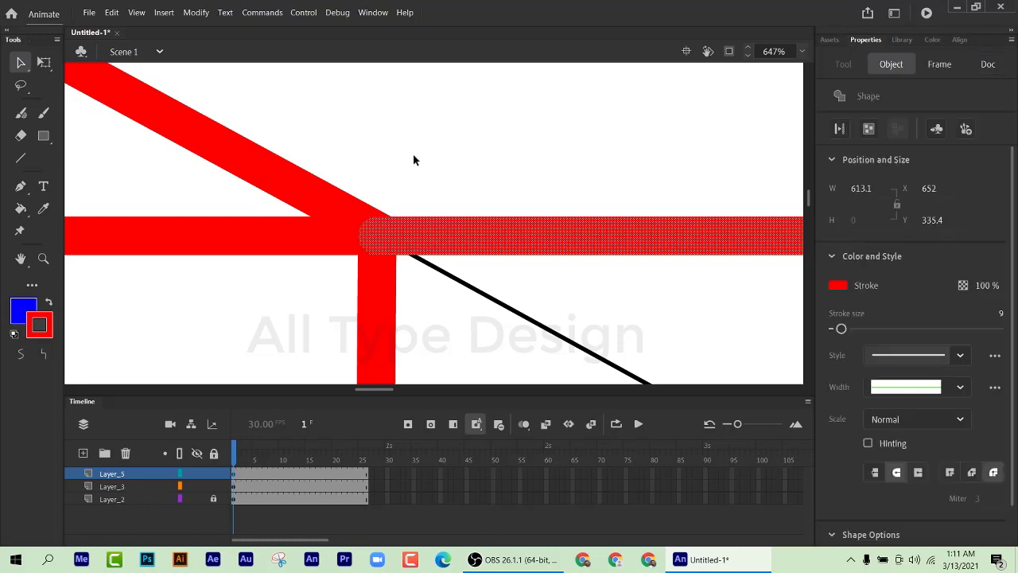
click(412, 147)
scroll(451, 211, down, 3)
scroll(451, 210, down, 2)
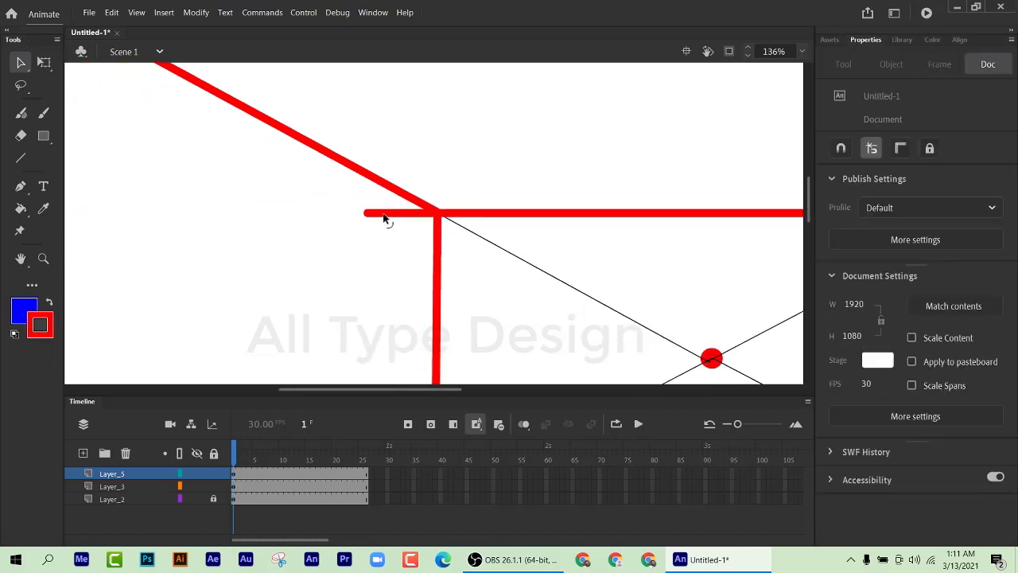
click(384, 213)
key(Delete)
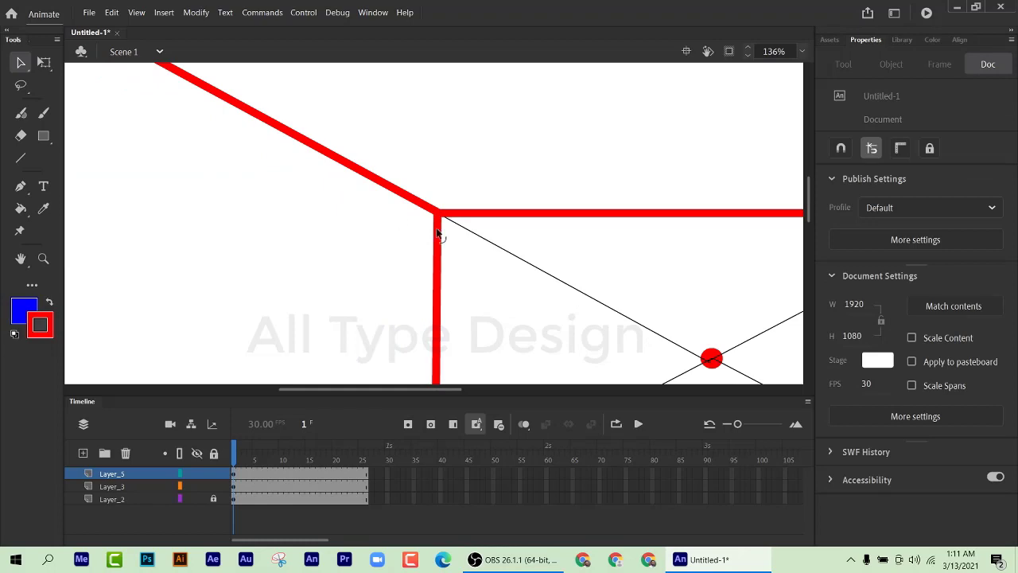
Step: Set the fill color to light pink #FFCCCC and activate the Paint Bucket tool
scroll(442, 234, down, 3)
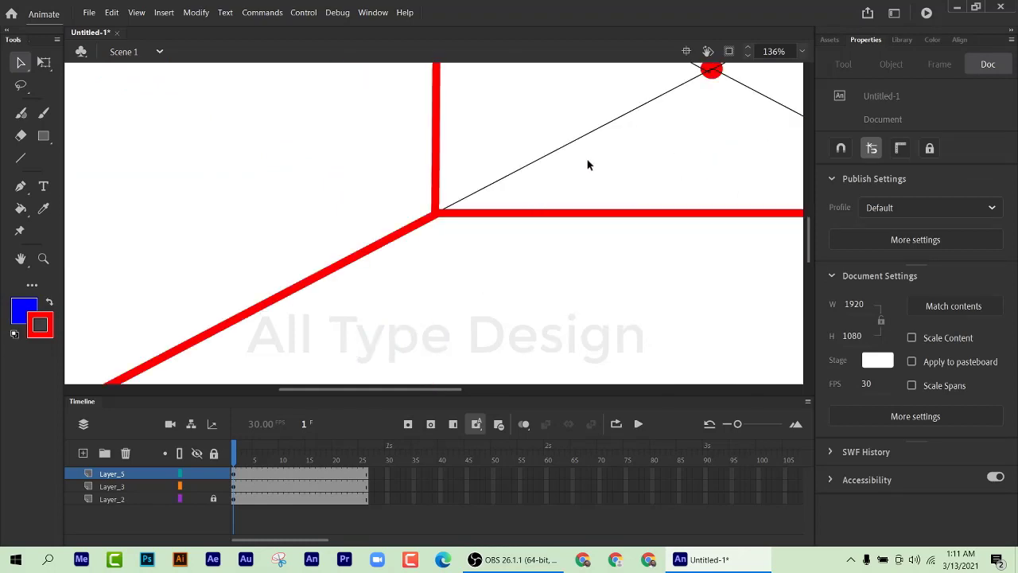
drag(587, 164, 370, 243)
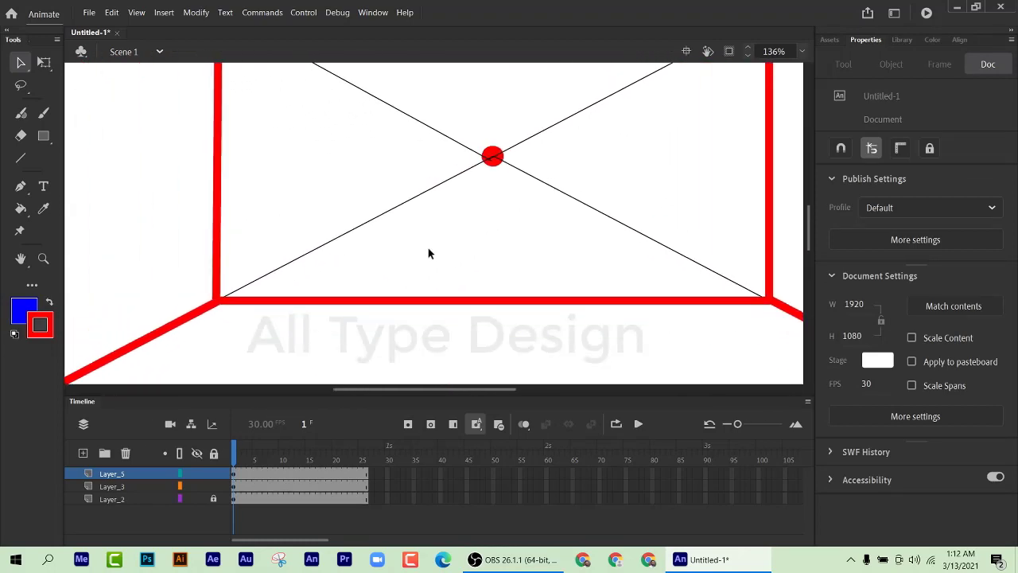
scroll(428, 253, down, 4)
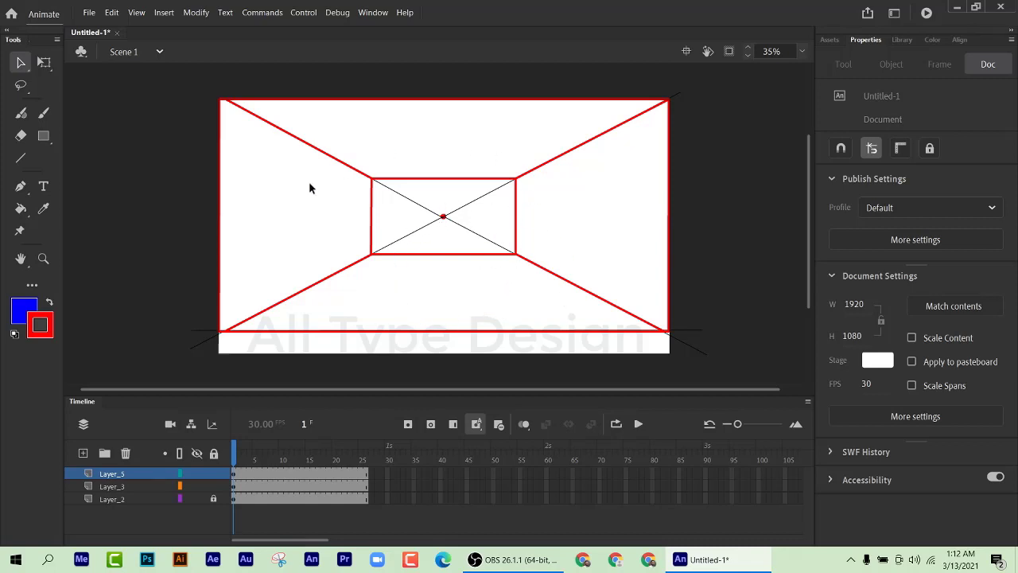
click(21, 308)
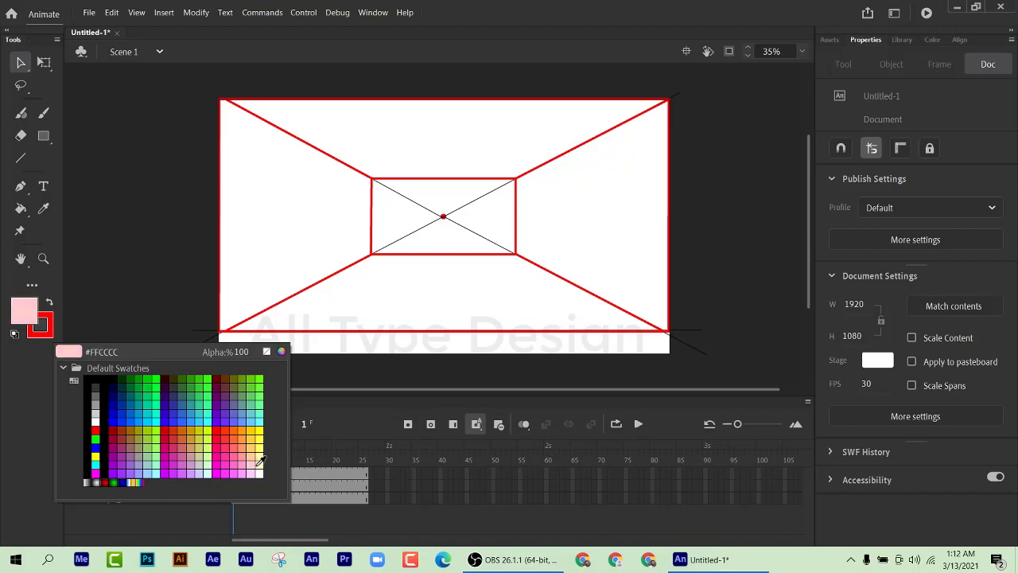
click(257, 461)
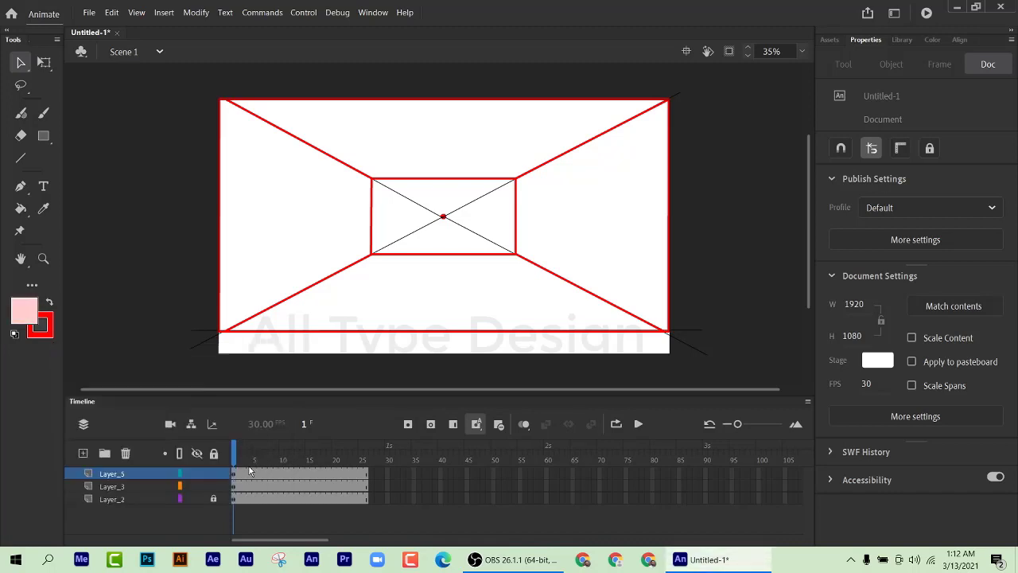
click(20, 207)
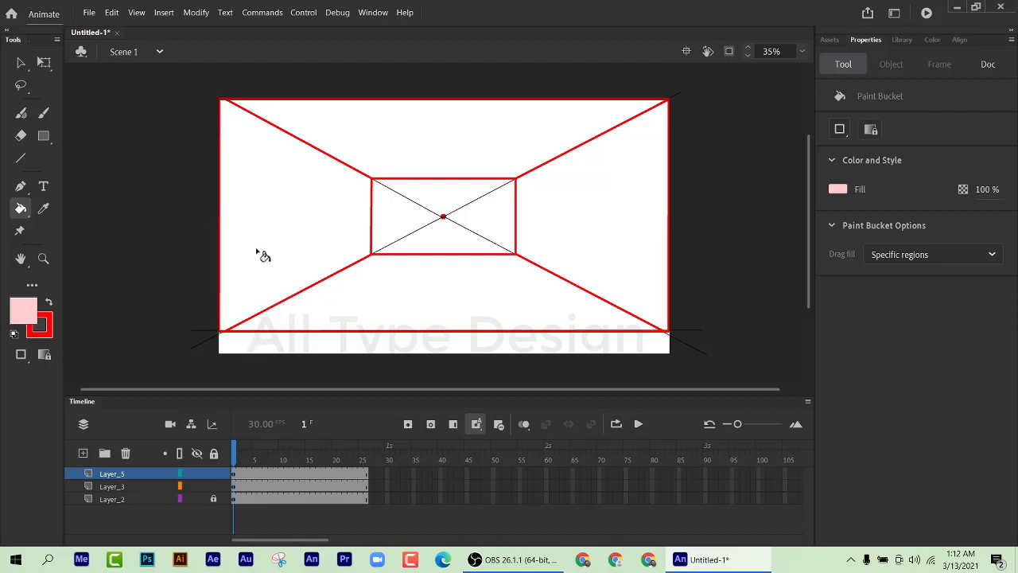
Step: Switch to the Selection tool and display Layer_5 as outlines to reveal how its lines meet
scroll(206, 112, up, 3)
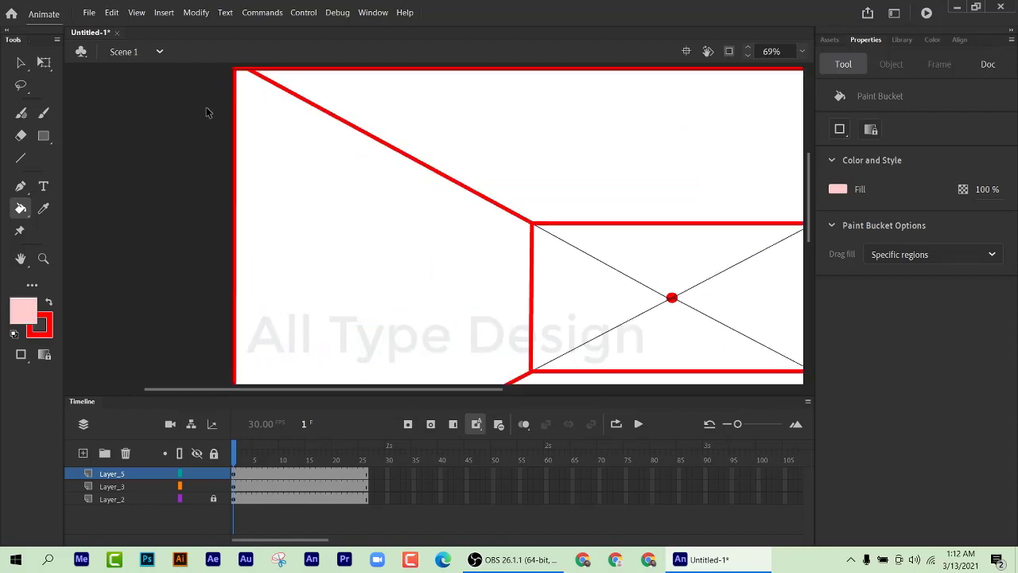
scroll(247, 111, up, 3)
scroll(274, 176, up, 3)
scroll(227, 227, up, 5)
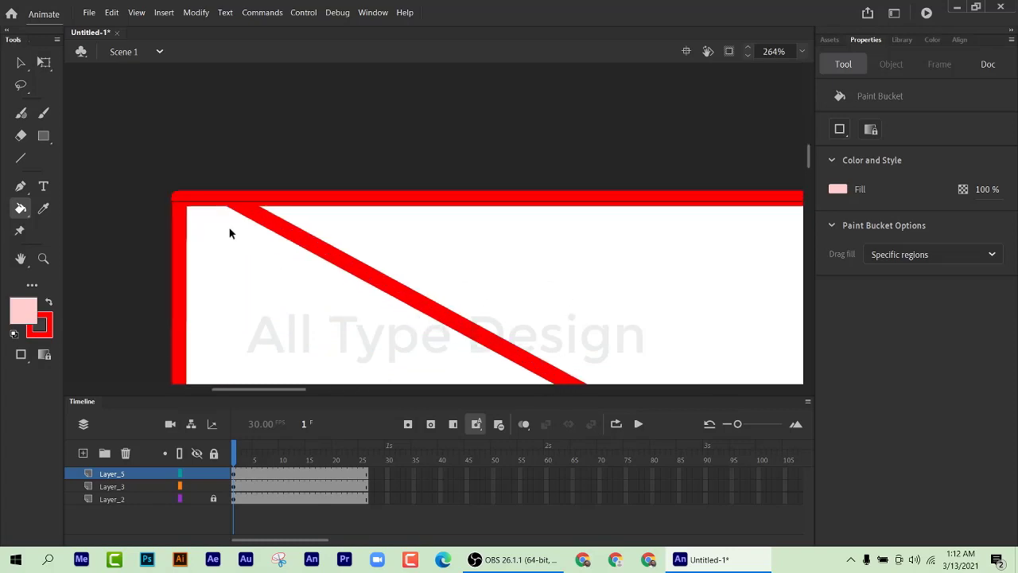
click(22, 65)
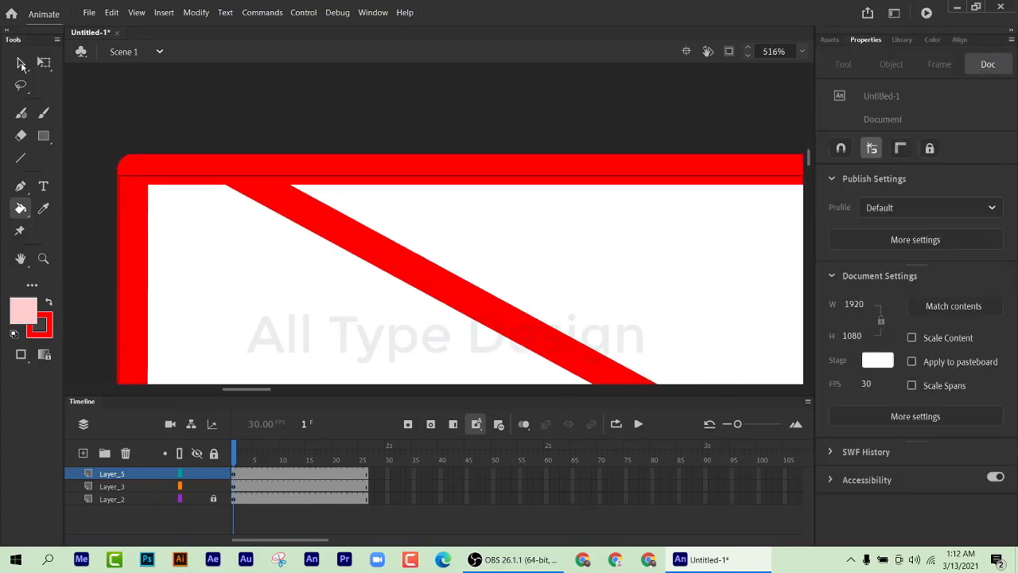
click(179, 474)
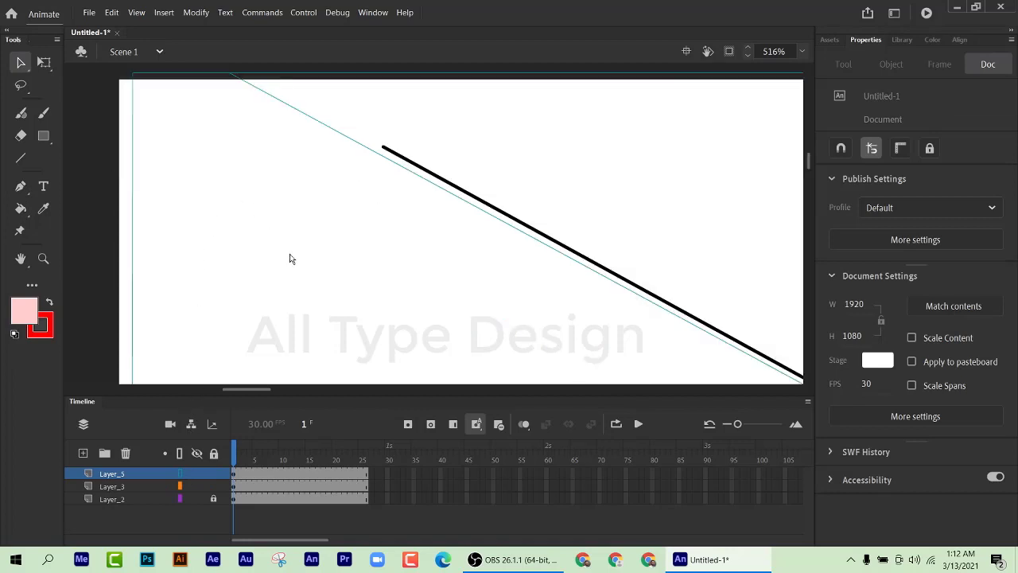
Step: Delete the short diagonal stub overshooting the outlined inner rectangle's lower-left corner
scroll(327, 264, down, 5)
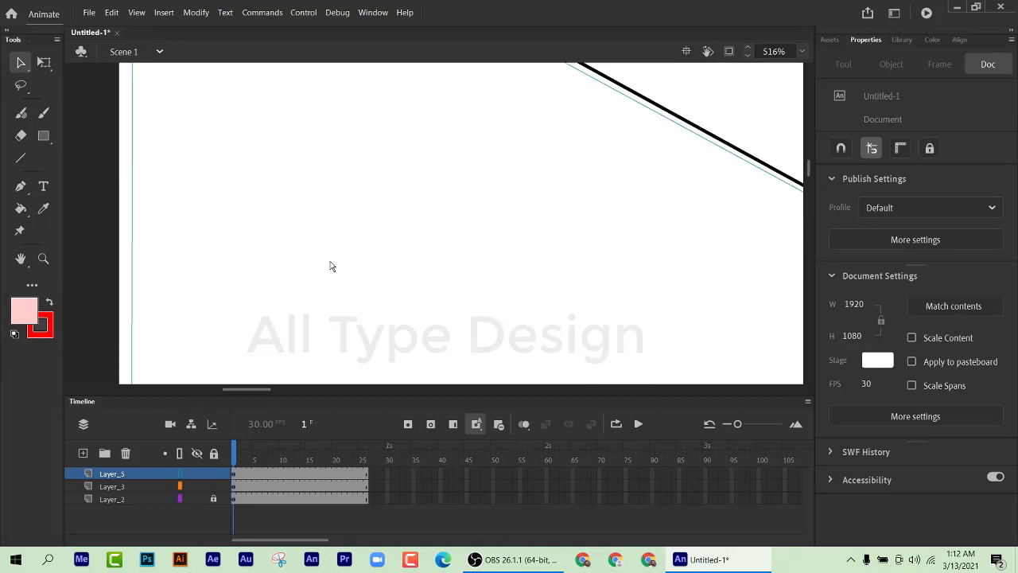
scroll(334, 274, up, 5)
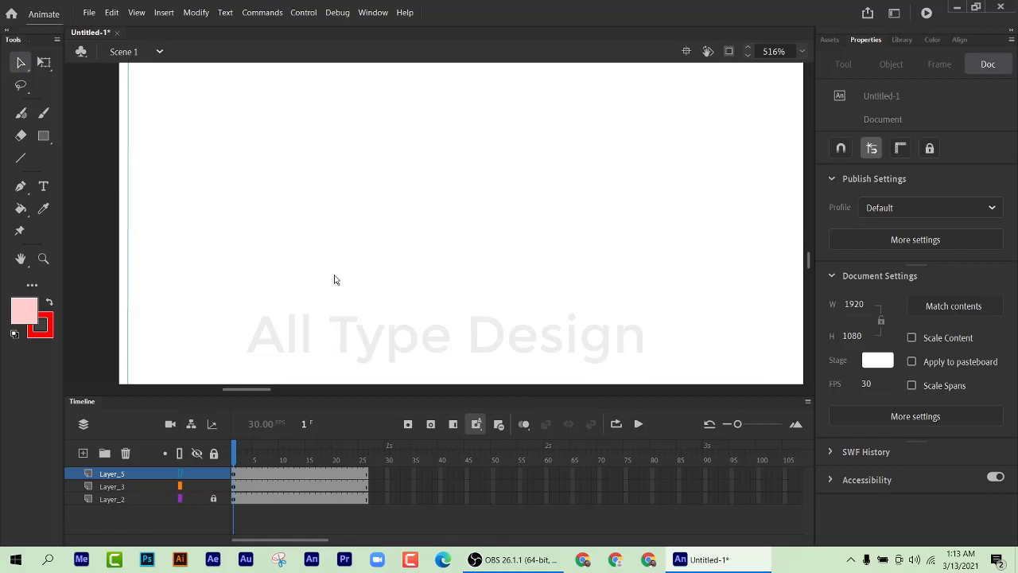
scroll(337, 289, down, 2)
scroll(291, 316, down, 4)
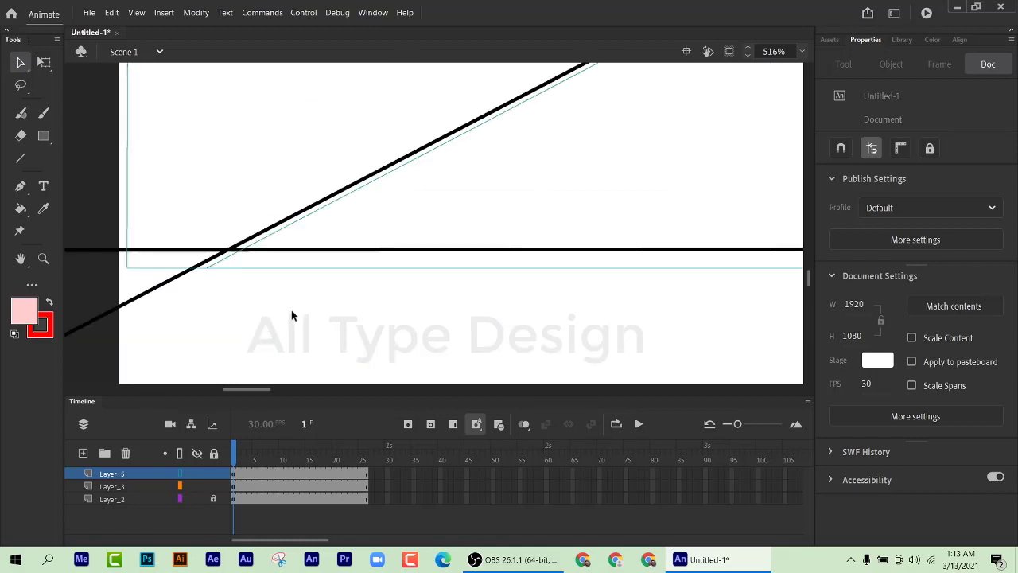
scroll(173, 272, down, 1)
scroll(213, 279, down, 3)
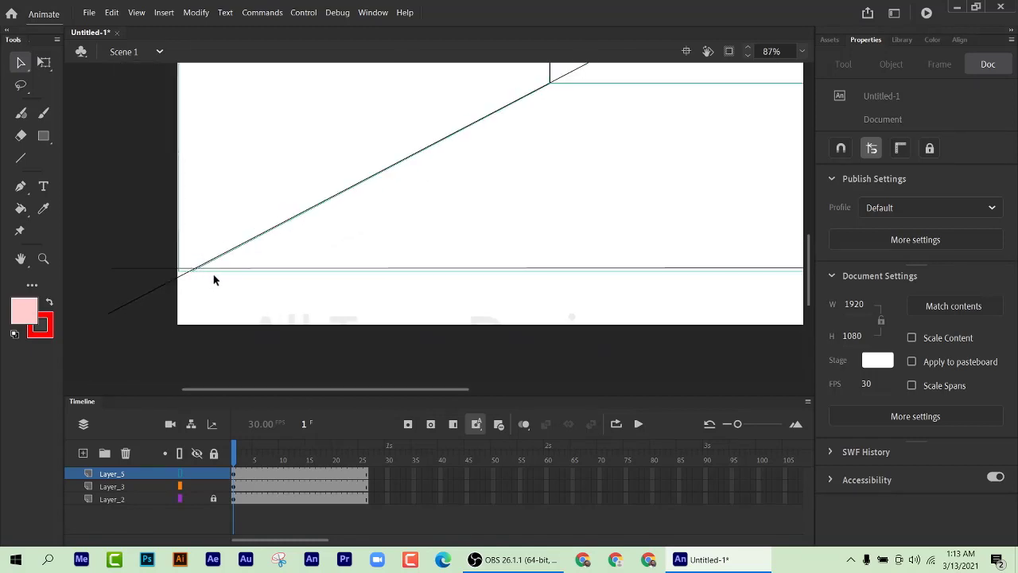
scroll(309, 294, down, 3)
scroll(380, 169, up, 6)
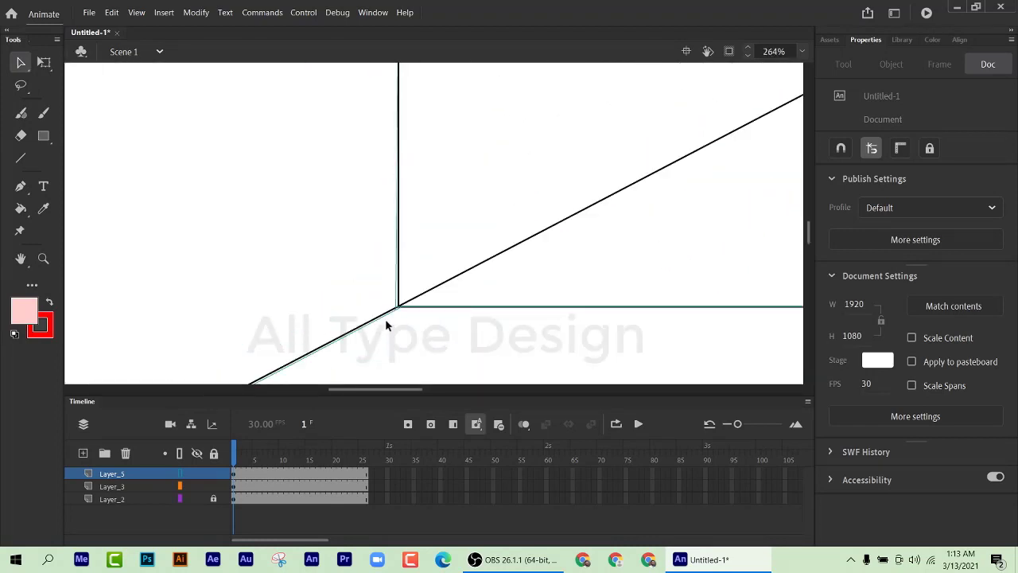
scroll(385, 318, up, 6)
scroll(419, 303, up, 1)
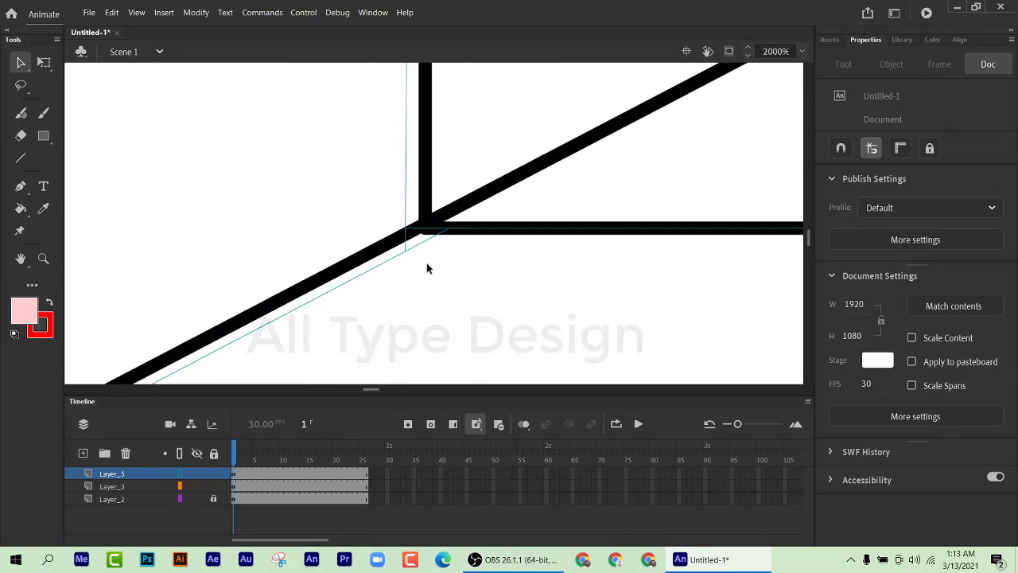
click(422, 247)
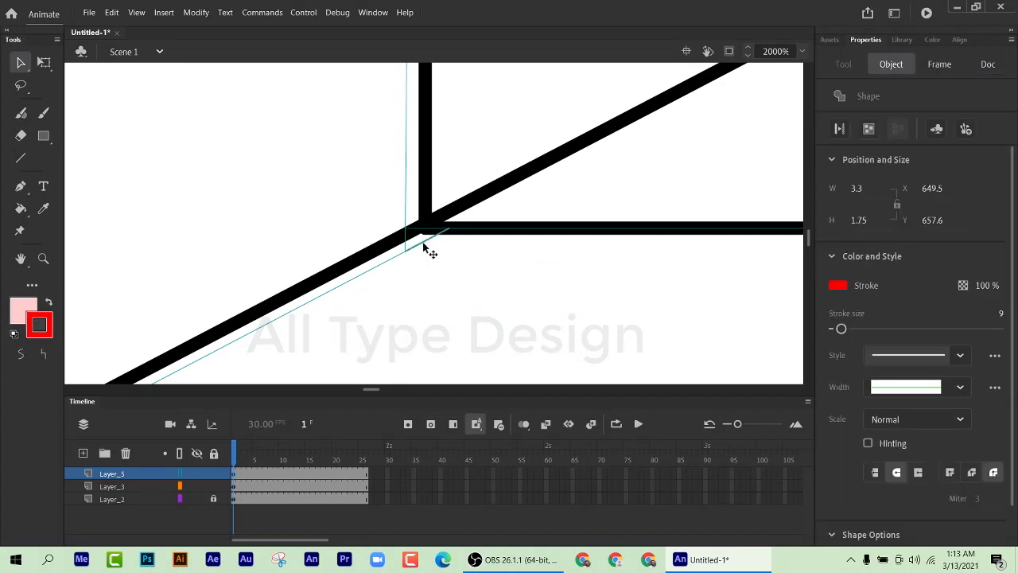
click(422, 248)
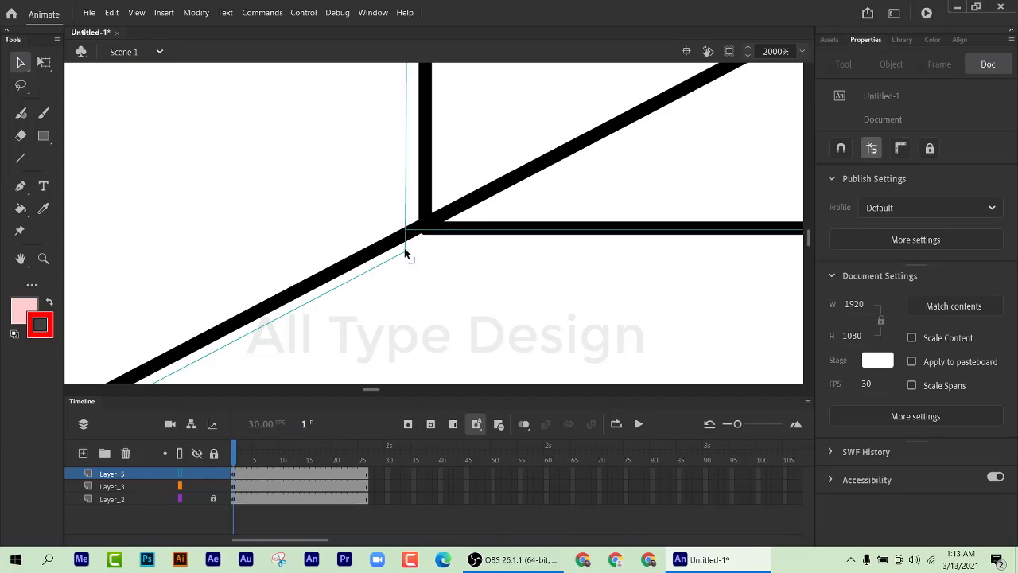
Step: Pull the outlined inner rectangle's lower-left corner joint onto the corner of the black guide lines
mouse_move(404, 251)
mouse_down()
mouse_move(404, 234)
mouse_move(420, 229)
mouse_up()
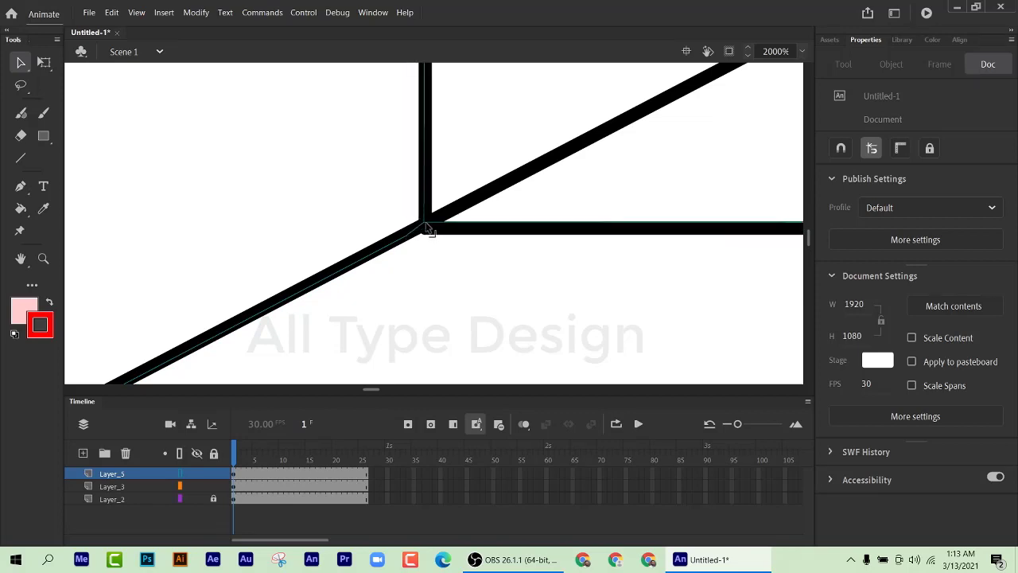
key(ctrl+z)
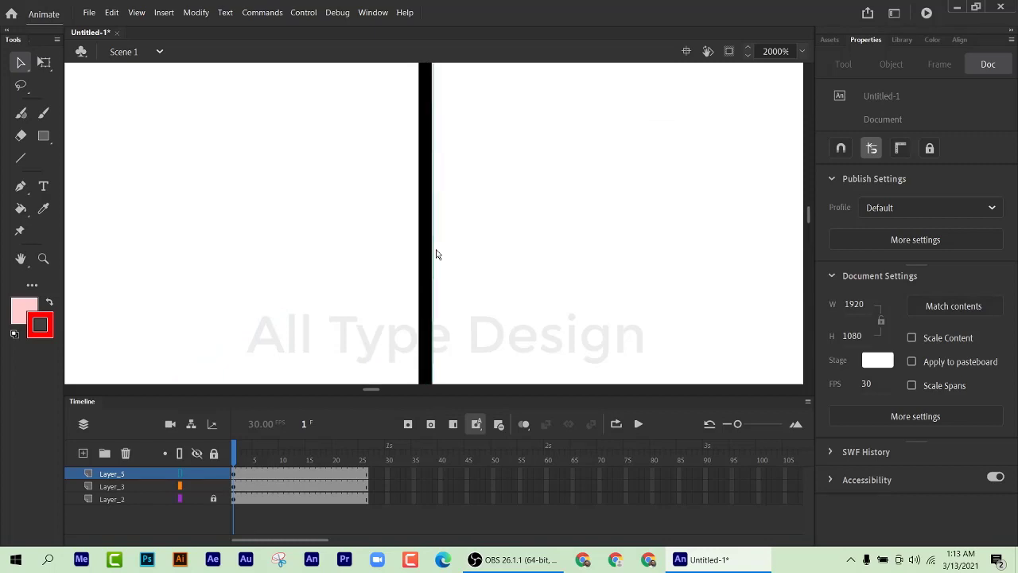
key(ctrl+y)
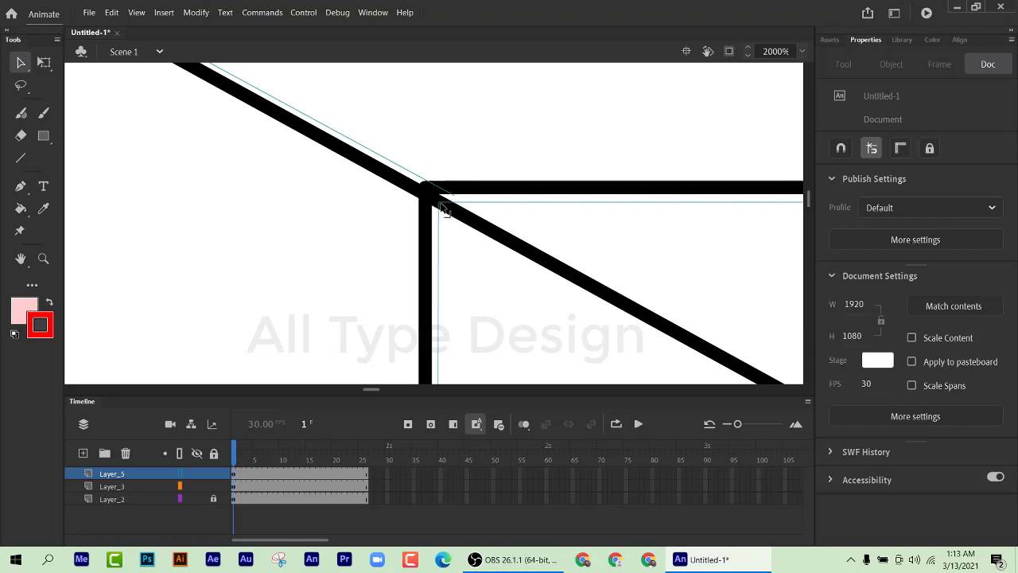
Step: Pull the inner rectangle's upper-left corner and the adjoining diagonal's inner end together at the black guide corner
drag(443, 208, 427, 200)
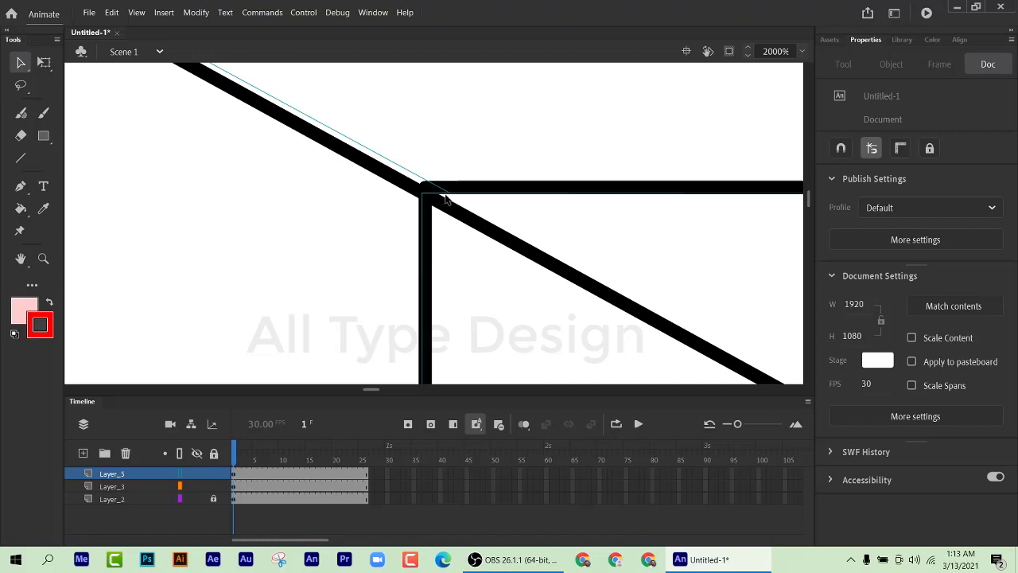
drag(450, 199, 423, 199)
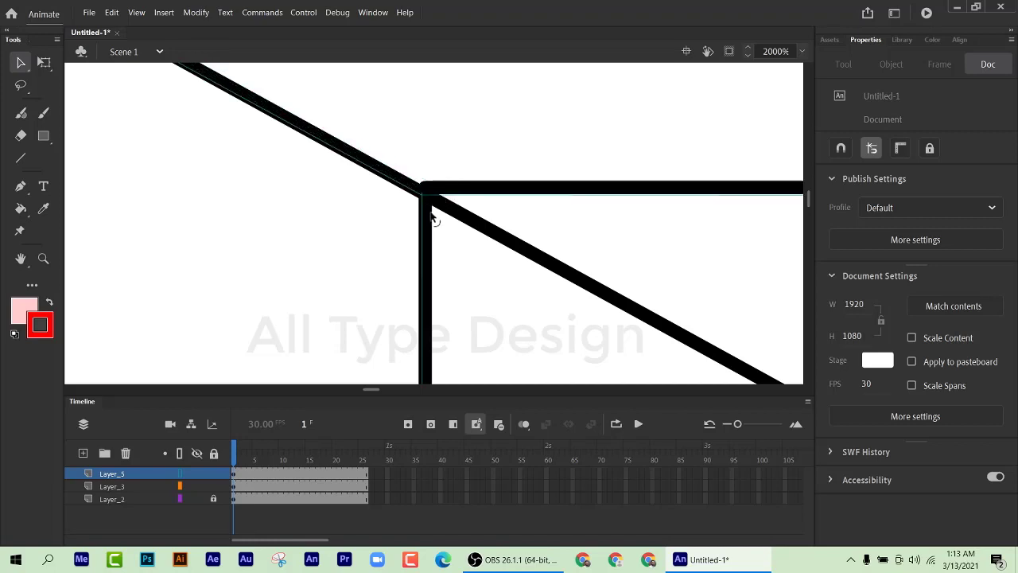
scroll(416, 209, up, 2)
scroll(451, 254, down, 1)
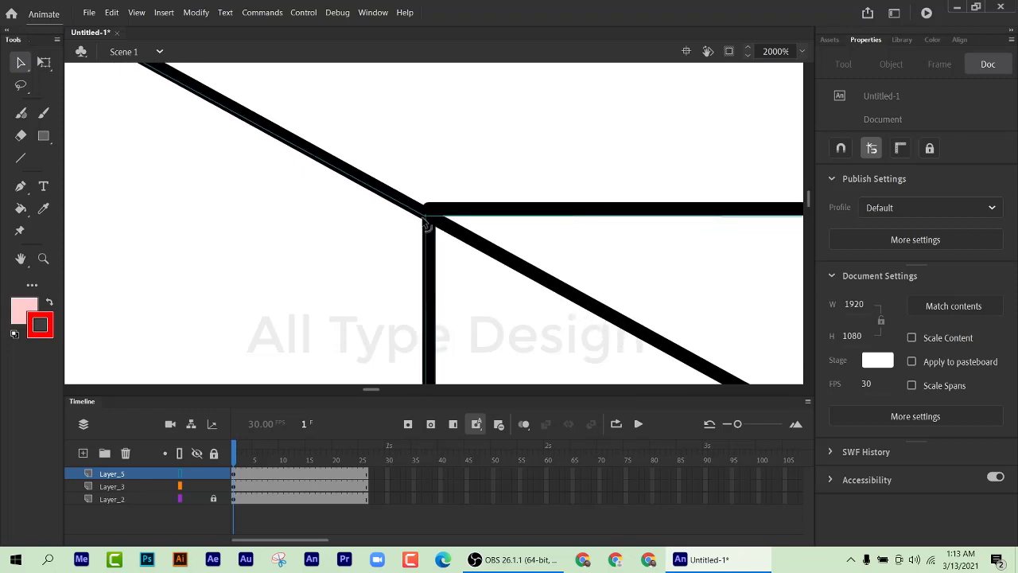
click(435, 228)
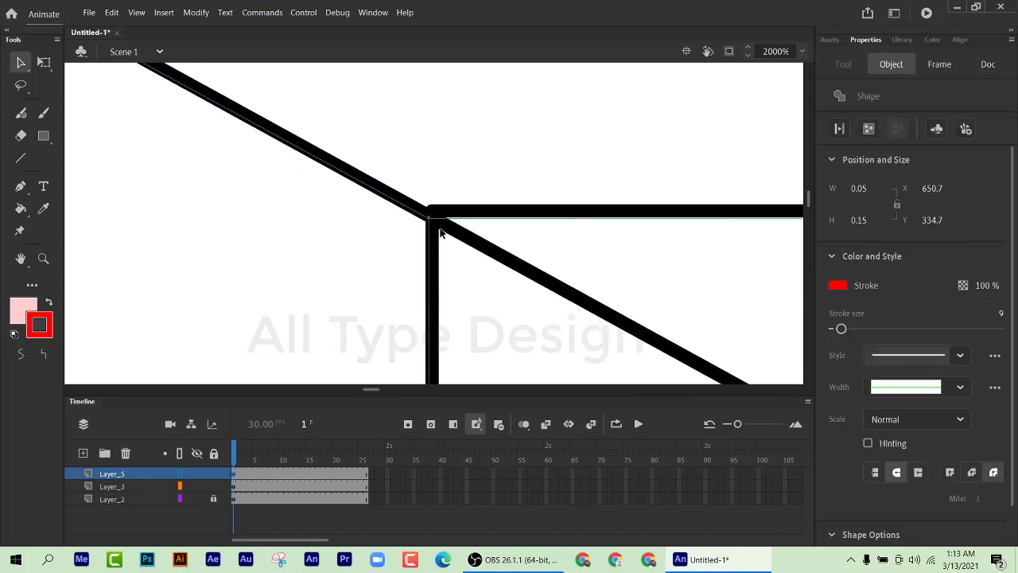
click(440, 231)
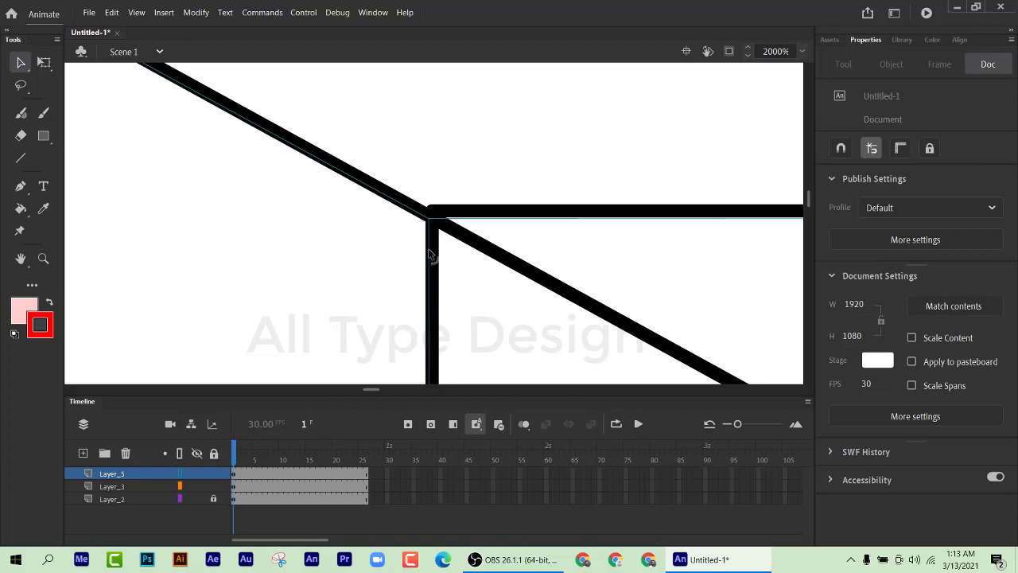
scroll(330, 227, down, 10)
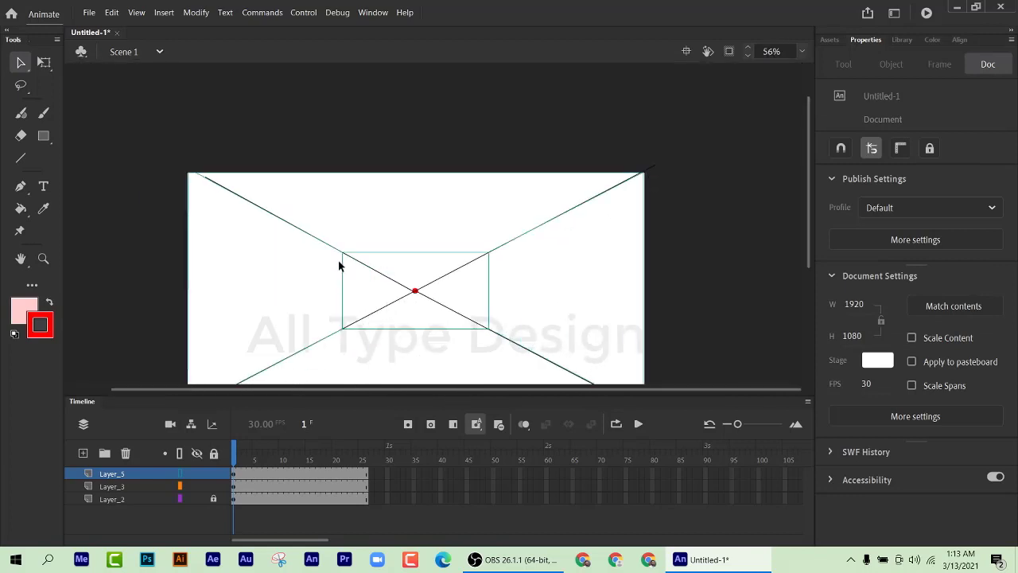
scroll(307, 287, down, 3)
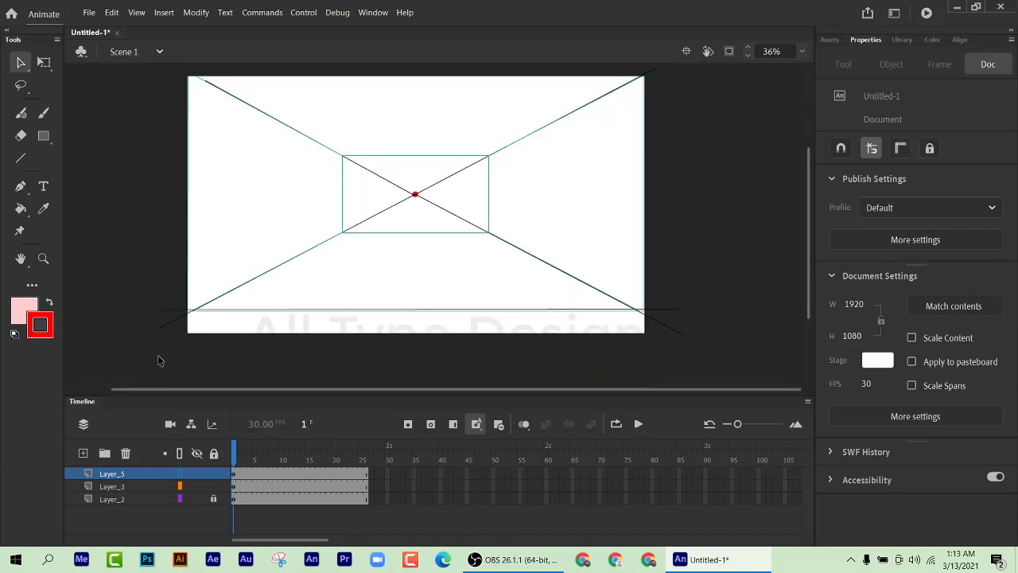
Step: Turn off the outline display on Layer_5 and fill the left, right and back walls with light pink using the Paint Bucket
click(182, 473)
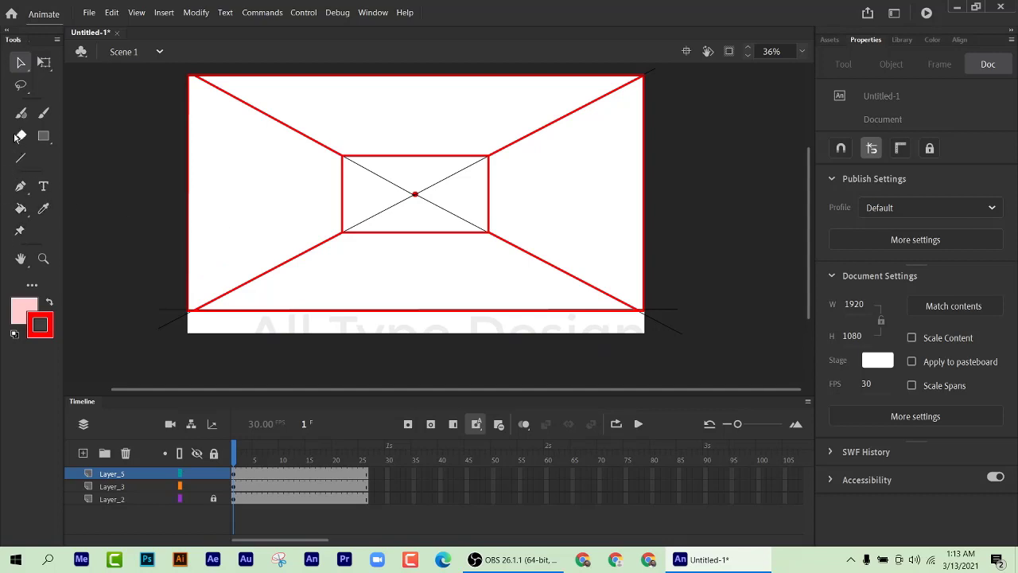
click(20, 207)
click(231, 197)
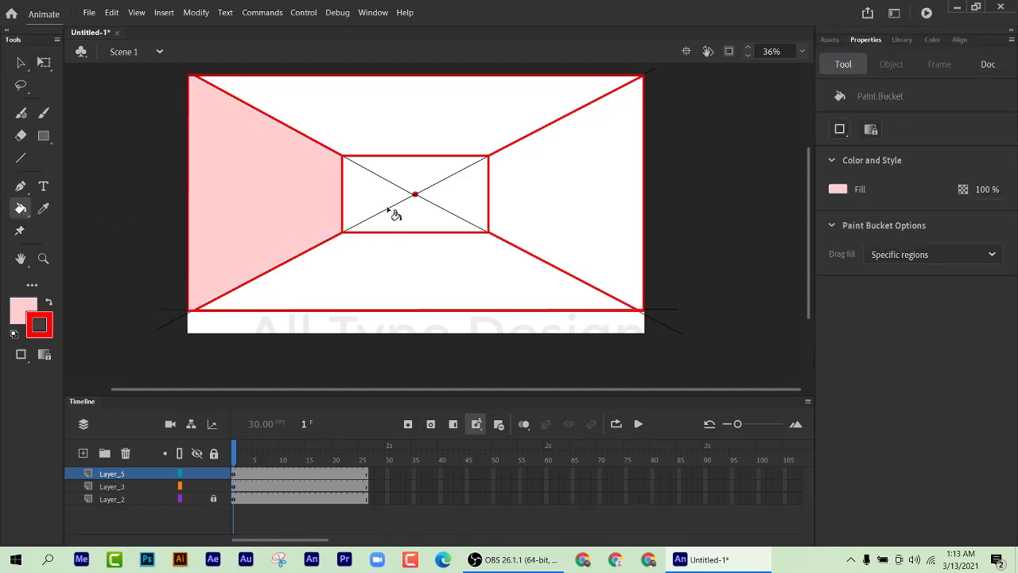
click(557, 205)
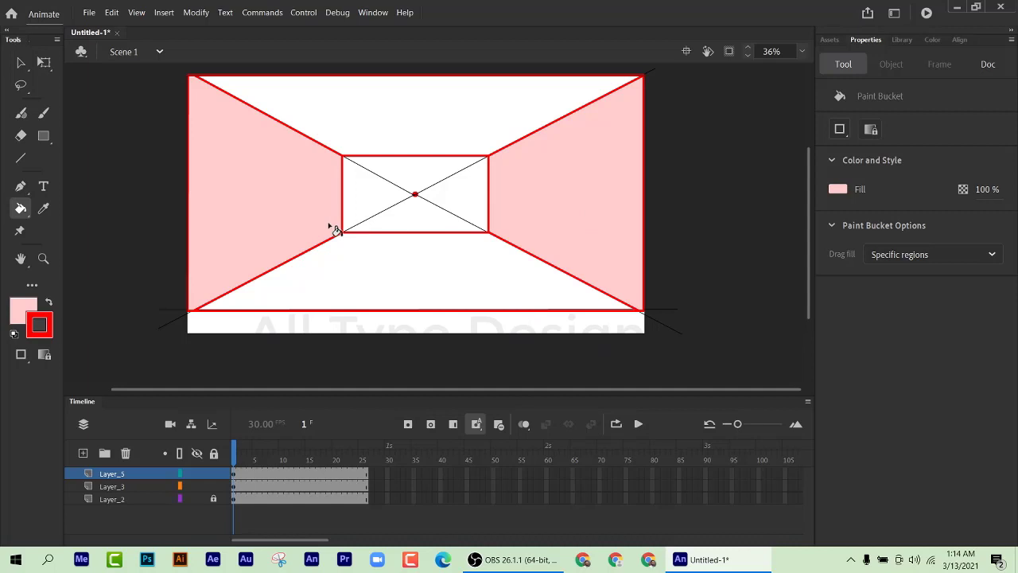
click(374, 211)
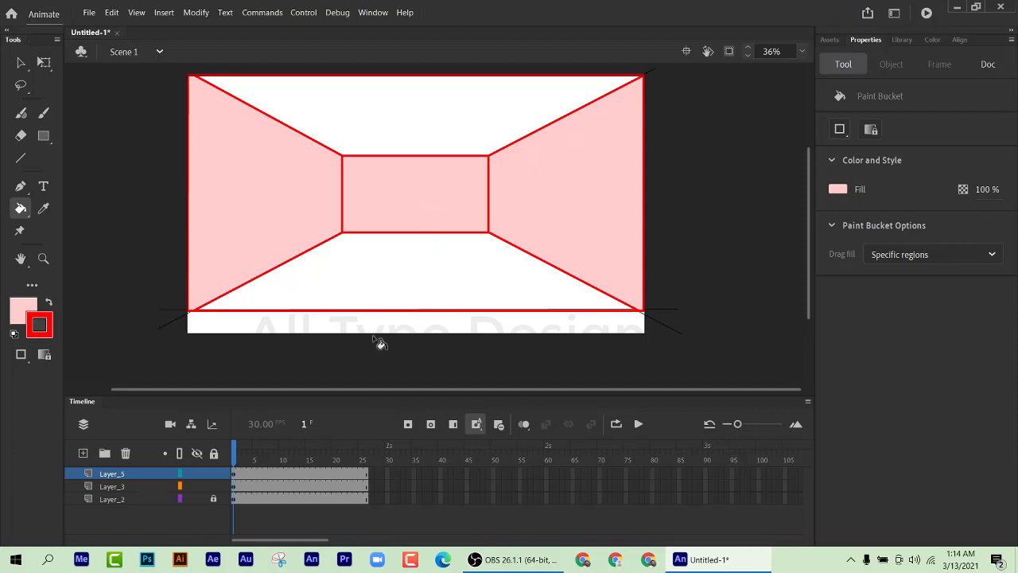
Step: Move Layer_2 to the top of the layer stack, then make Layer_5 active with none of its artwork selected
click(123, 499)
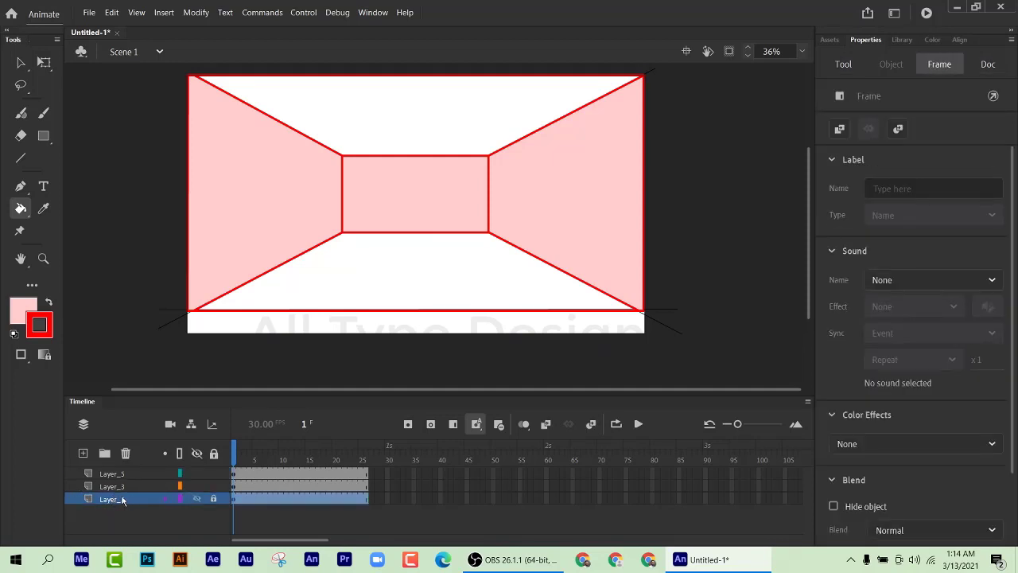
drag(122, 499, 125, 473)
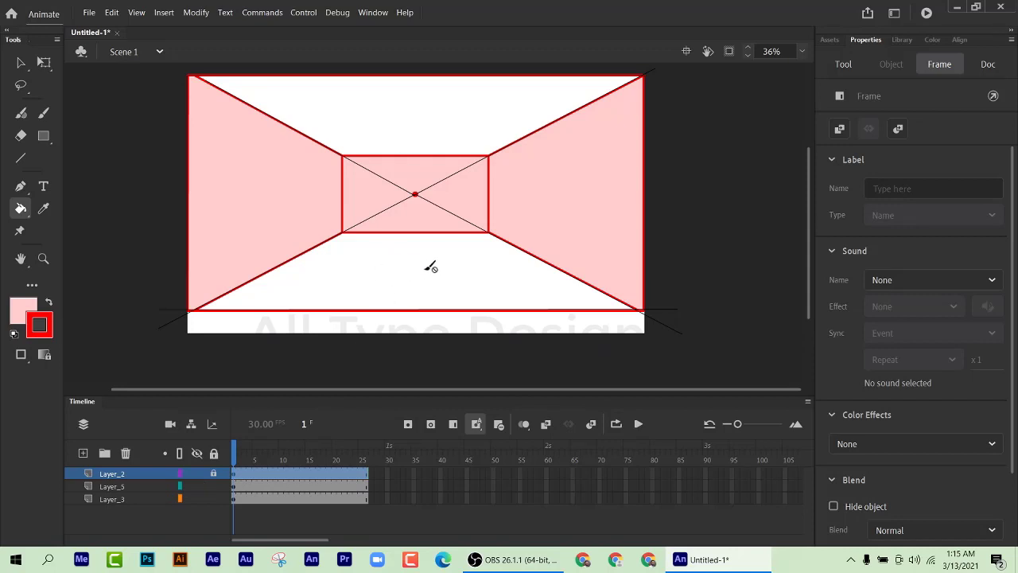
click(111, 485)
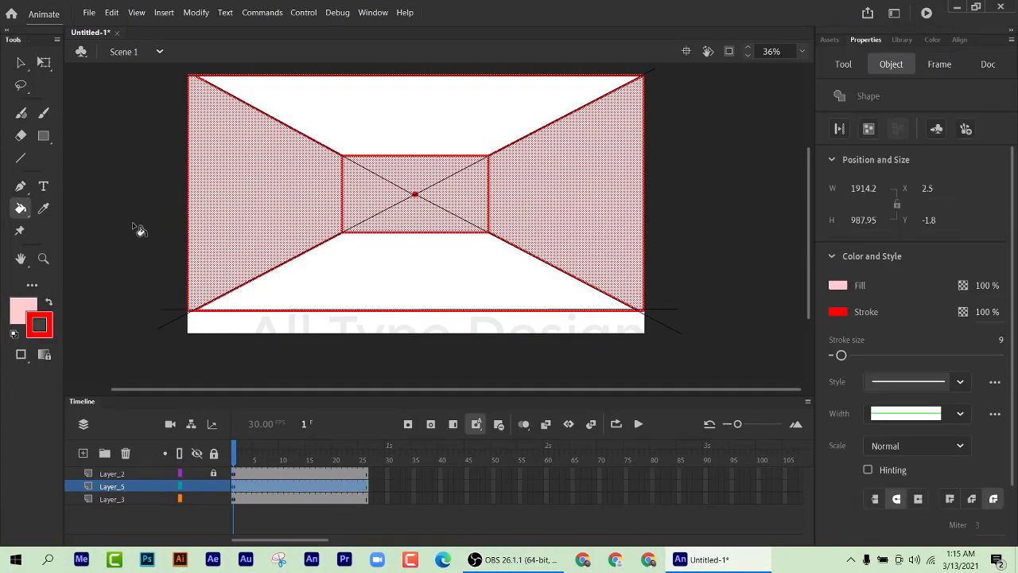
click(21, 64)
click(134, 179)
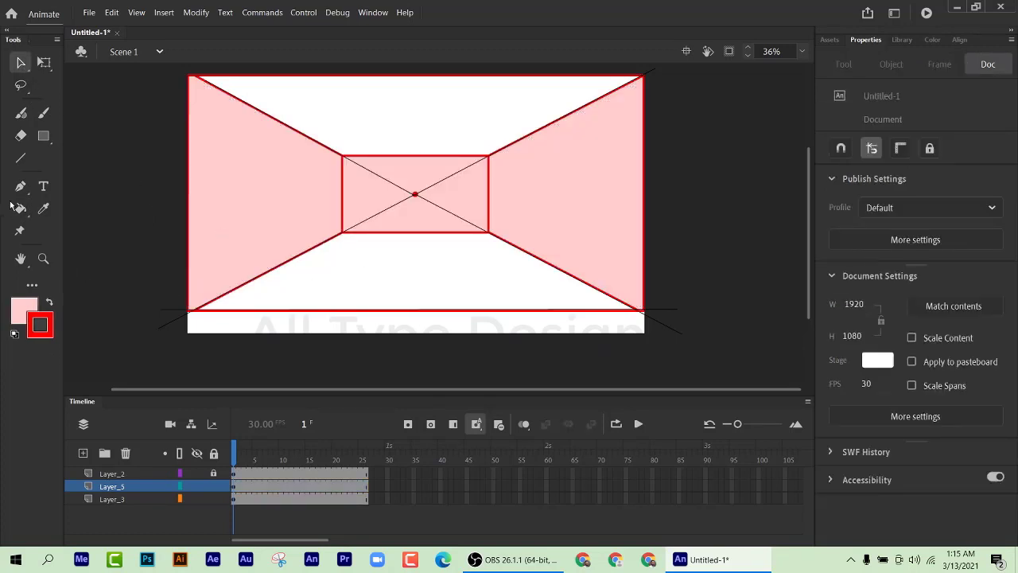
Step: Set the fill color to pink #FF6699 and fill the room's floor with the Paint Bucket
click(26, 311)
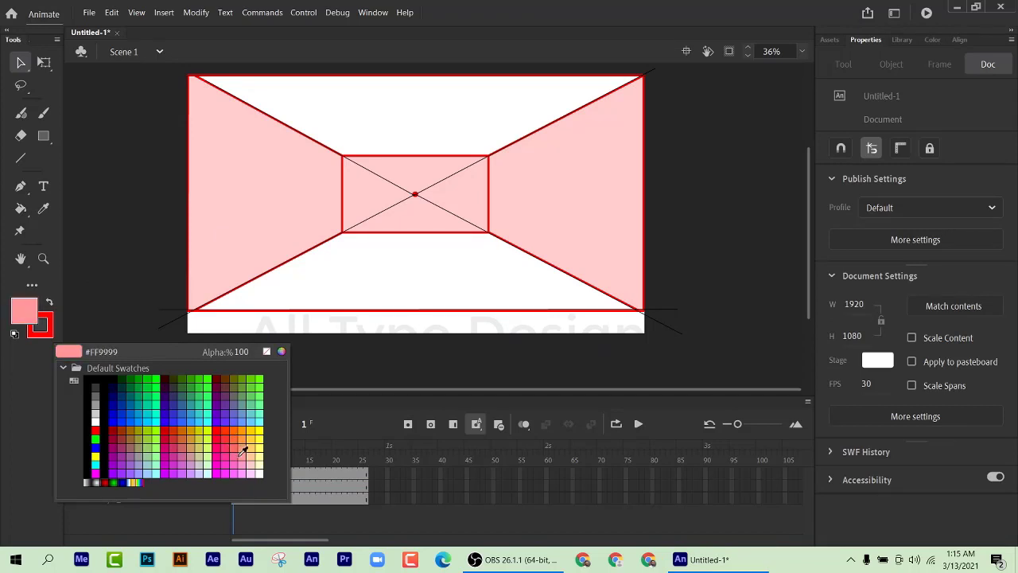
click(233, 457)
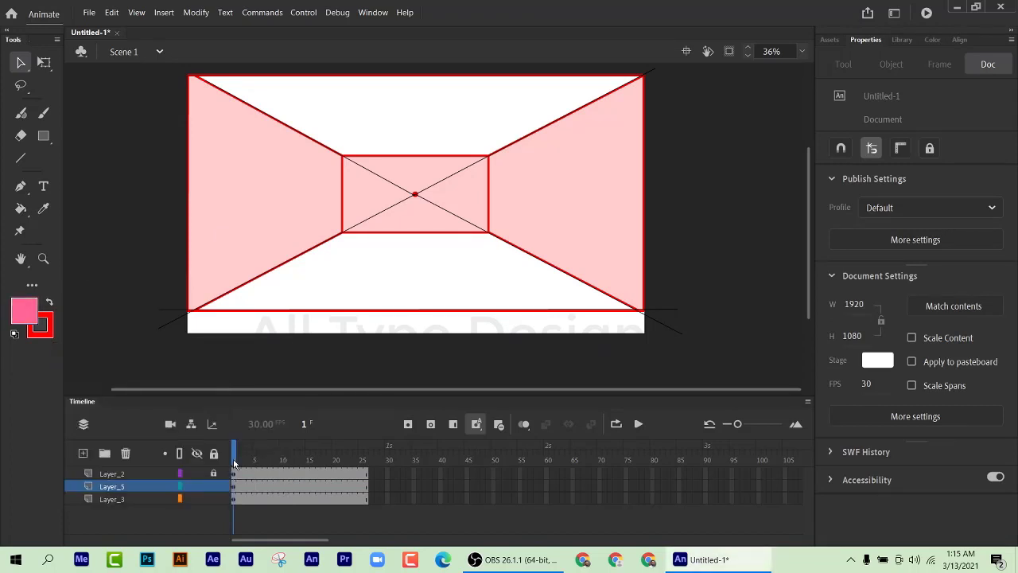
click(20, 208)
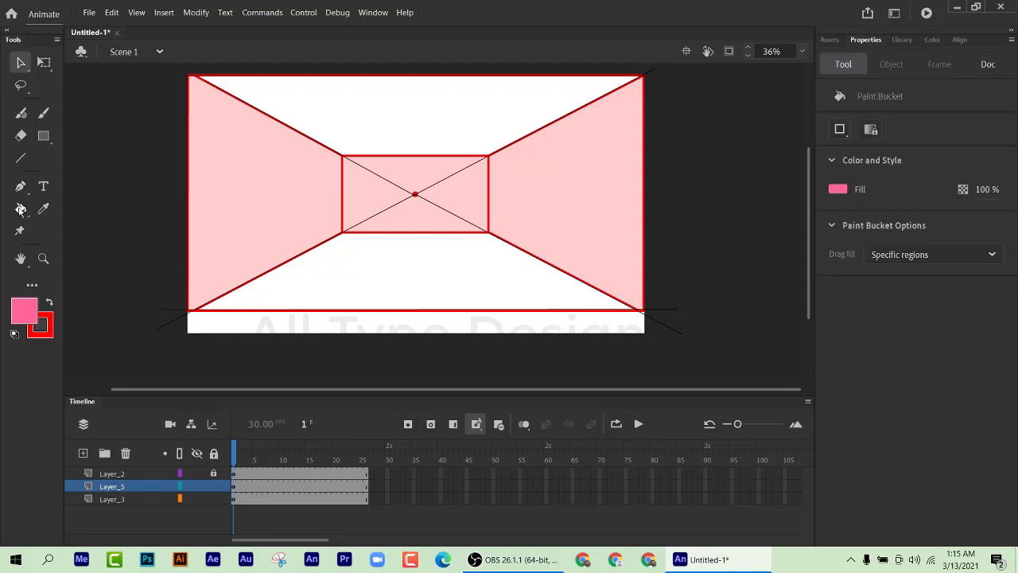
click(406, 288)
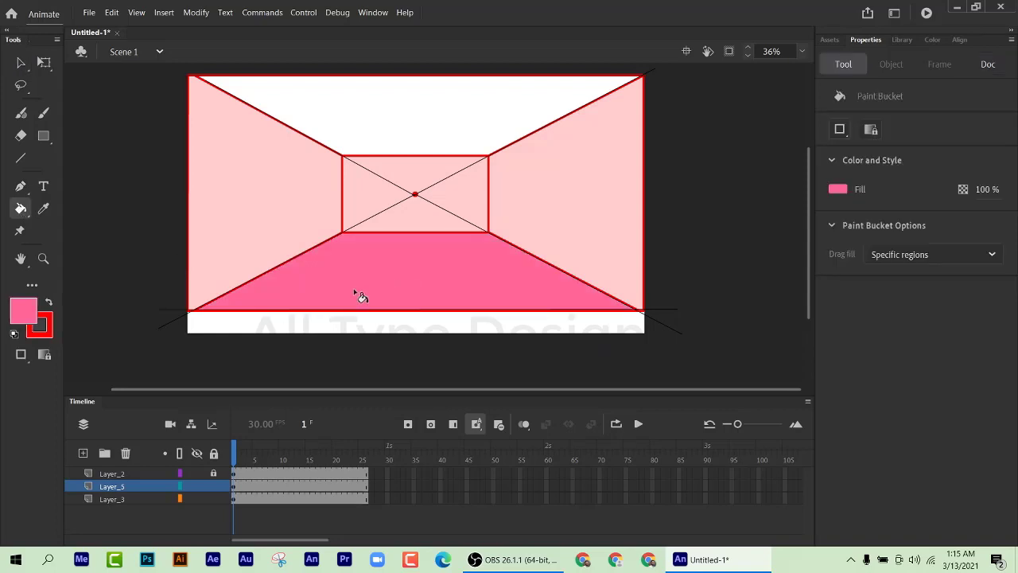
Step: Change the fill color to orange #FF9966 and refill the room's floor with it
click(22, 313)
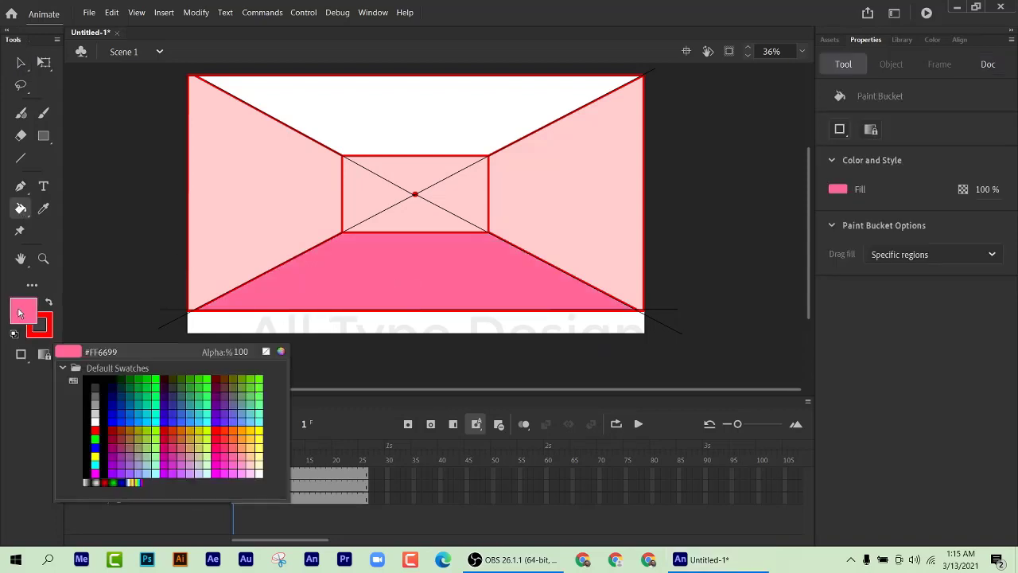
click(237, 450)
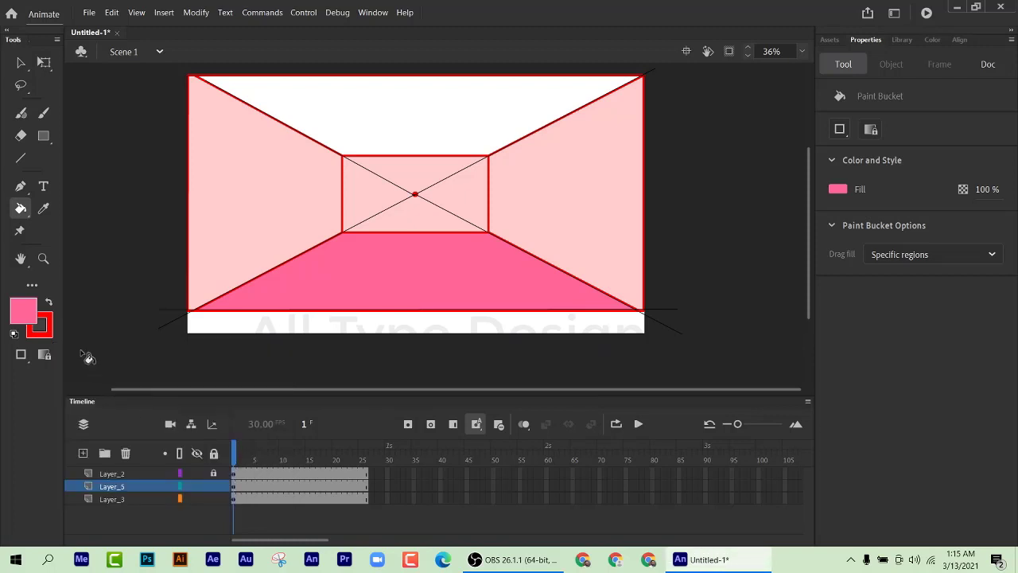
click(20, 314)
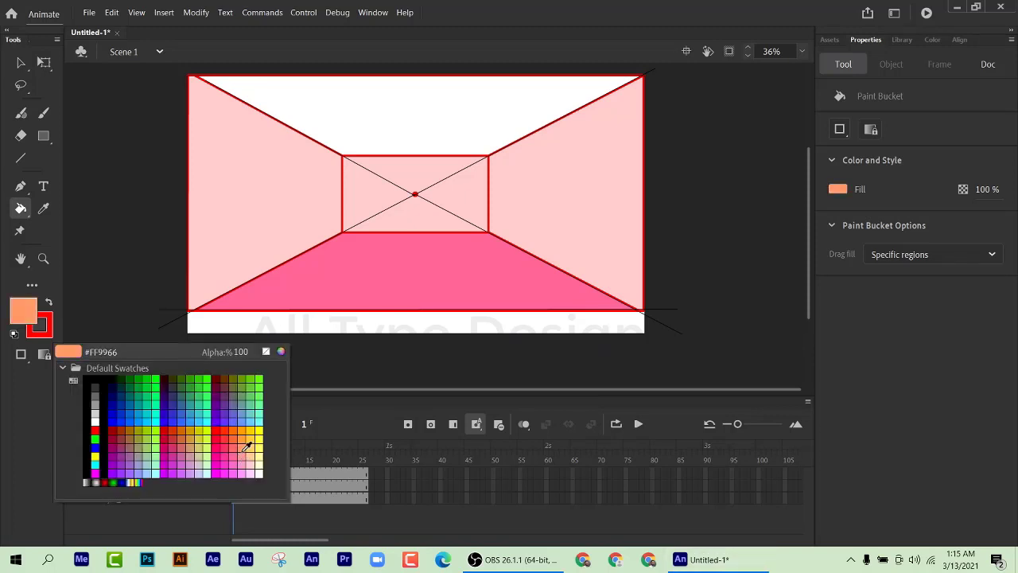
click(246, 444)
click(417, 277)
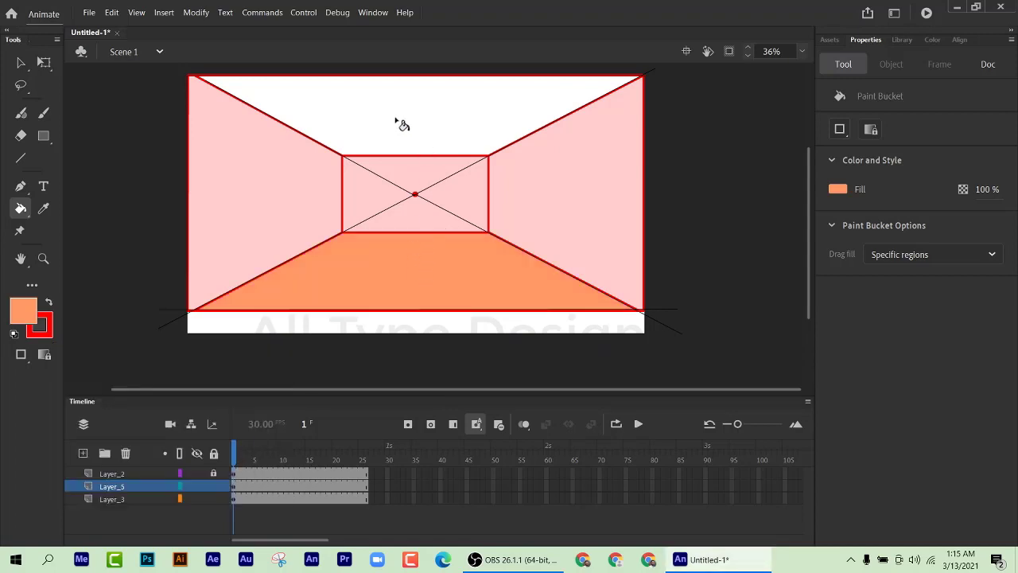
Step: Choose a different fill color for the Paint Bucket from the default swatches
click(25, 316)
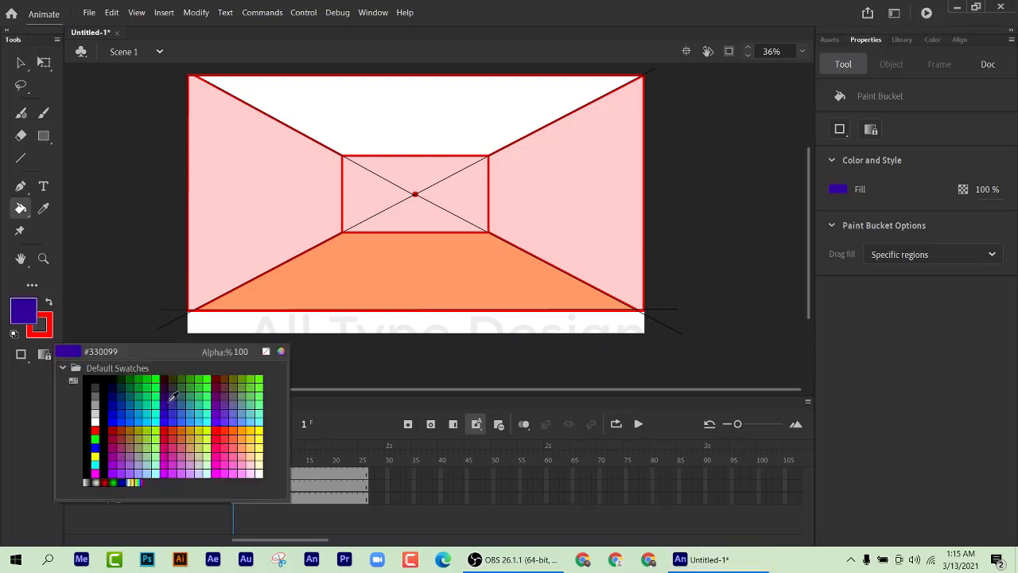
click(243, 443)
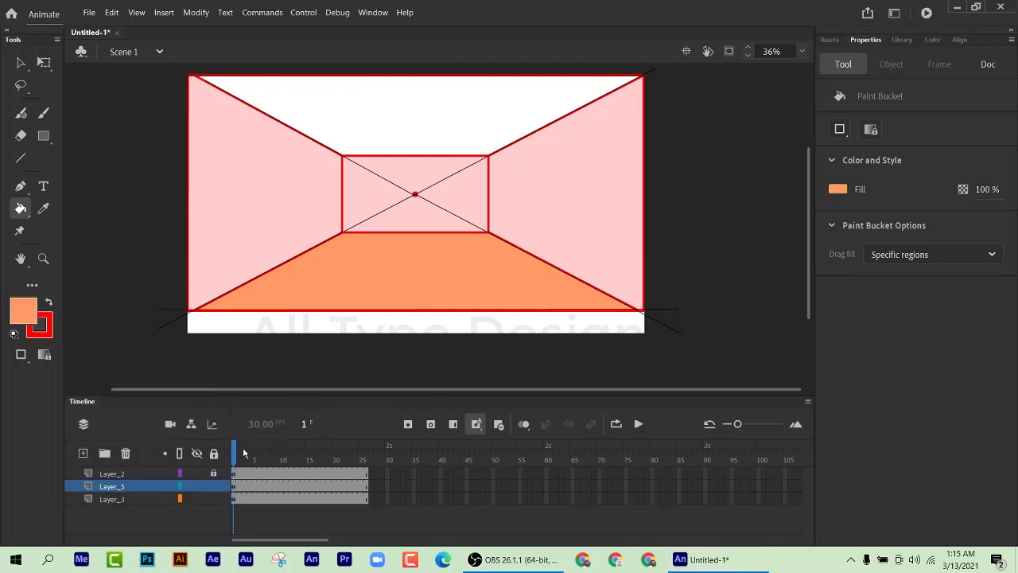
click(32, 320)
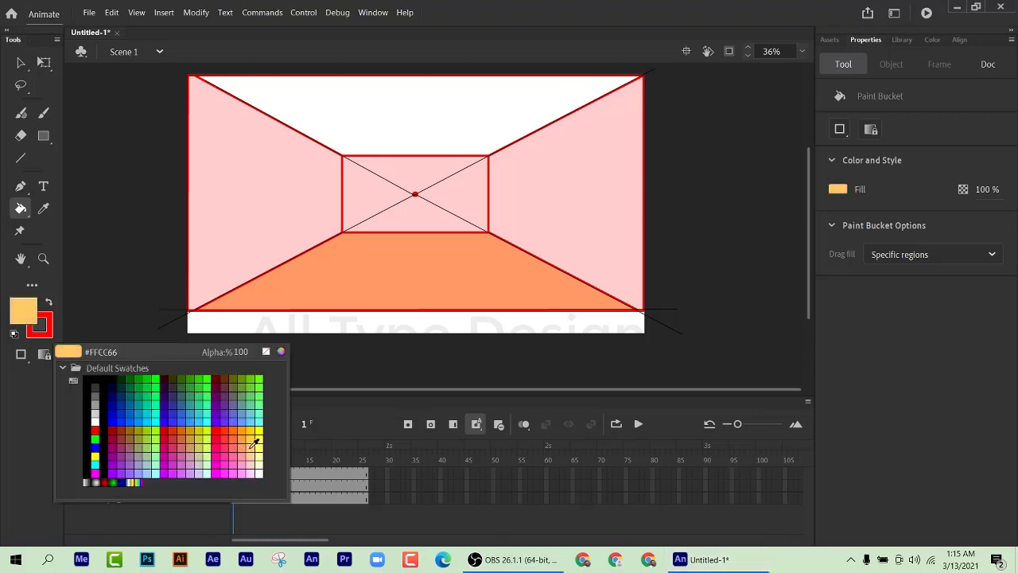
Step: Choose #FFCC66 as the Paint Bucket fill and inspect the outlines around the unfilled ceiling for gaps
click(251, 443)
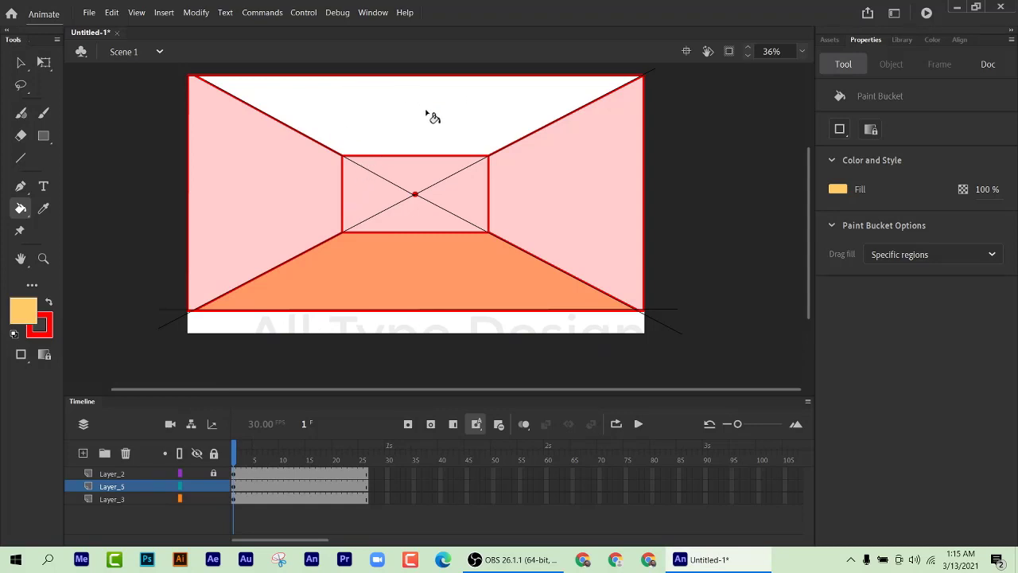
scroll(446, 199, up, 3)
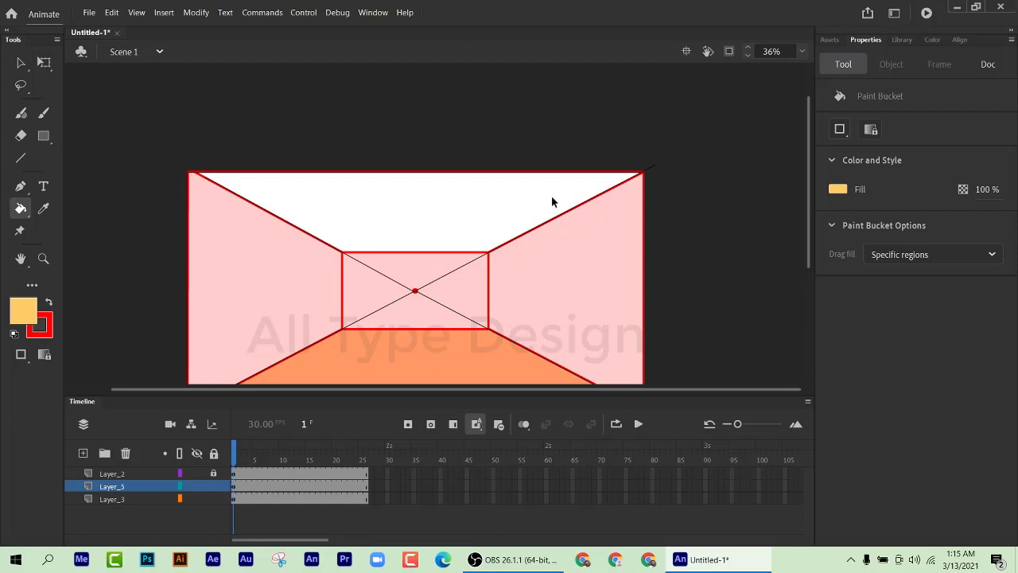
scroll(634, 183, up, 5)
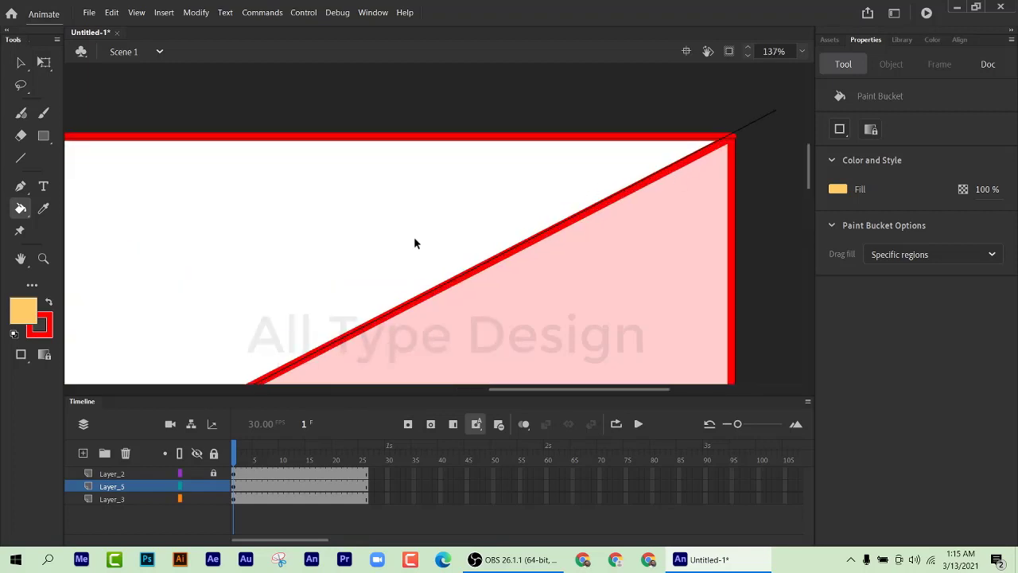
scroll(306, 284, down, 3)
drag(182, 243, 477, 267)
drag(271, 229, 588, 213)
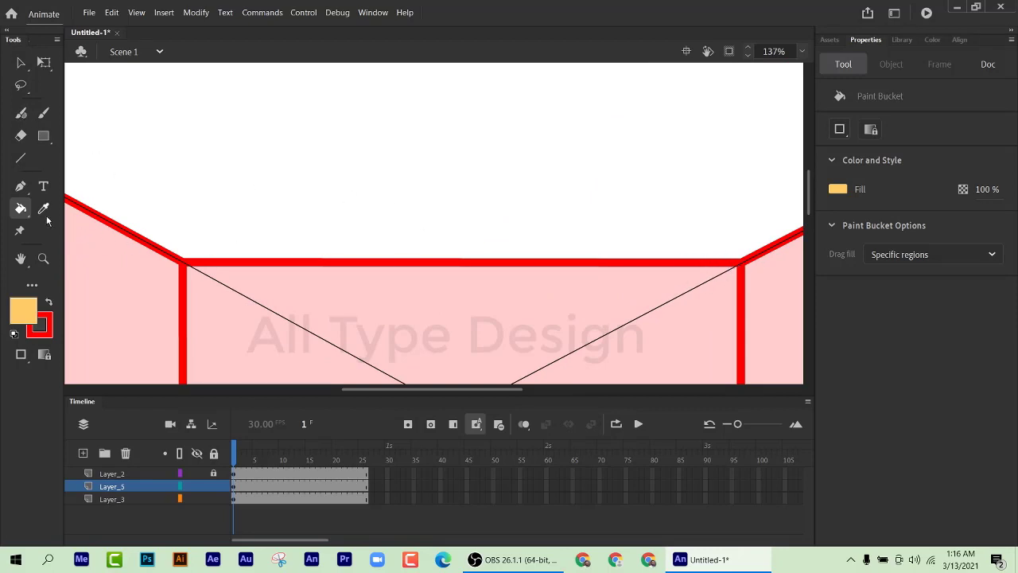
Step: Display Layer_5 as outlines and hide the perspective guides on Layer_2
click(180, 487)
drag(659, 275, 442, 296)
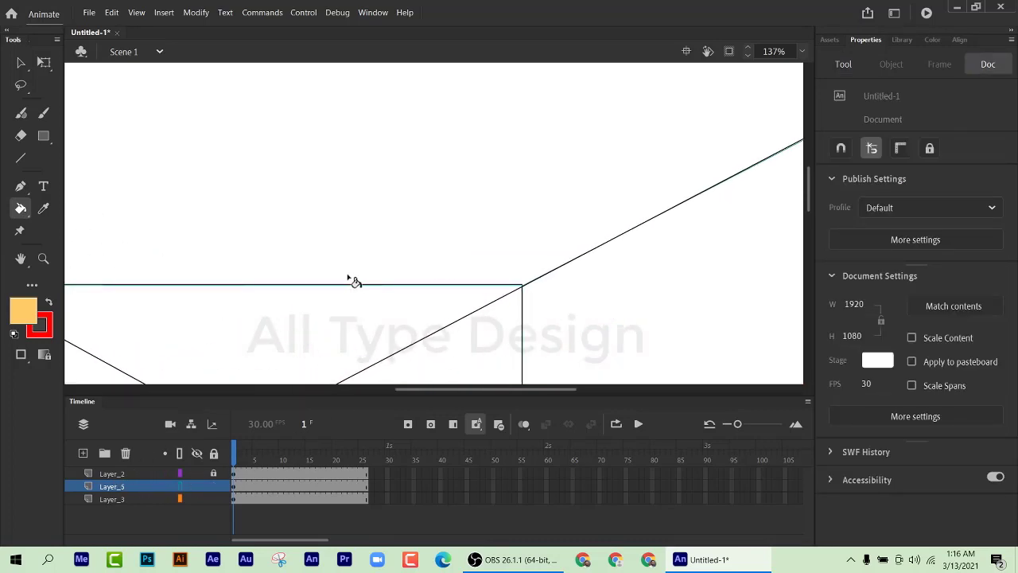
scroll(421, 320, down, 5)
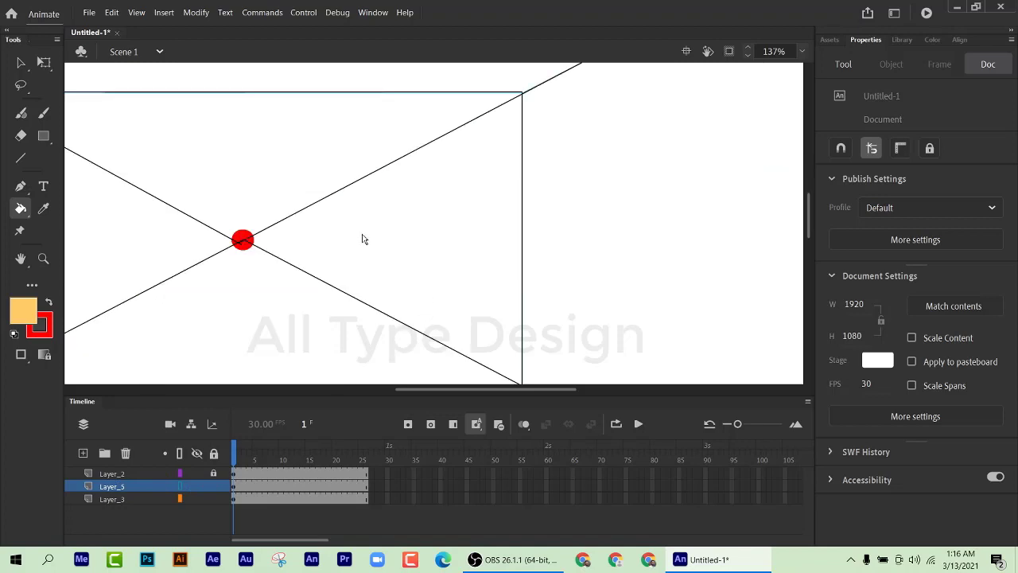
click(197, 473)
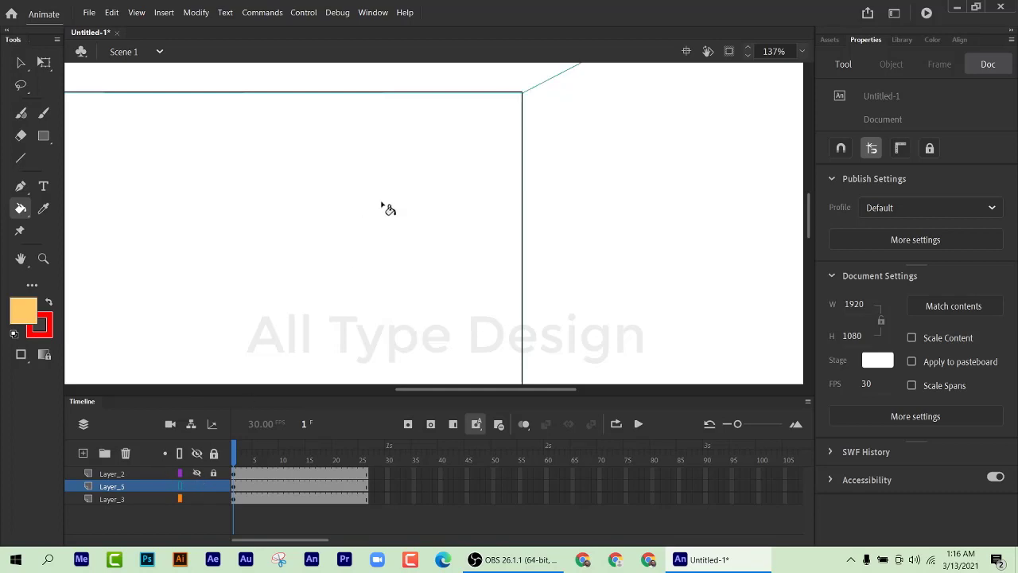
Step: Apply the #FFCC66 fill with the Paint Bucket at the back wall's upper-right corner
scroll(413, 203, up, 3)
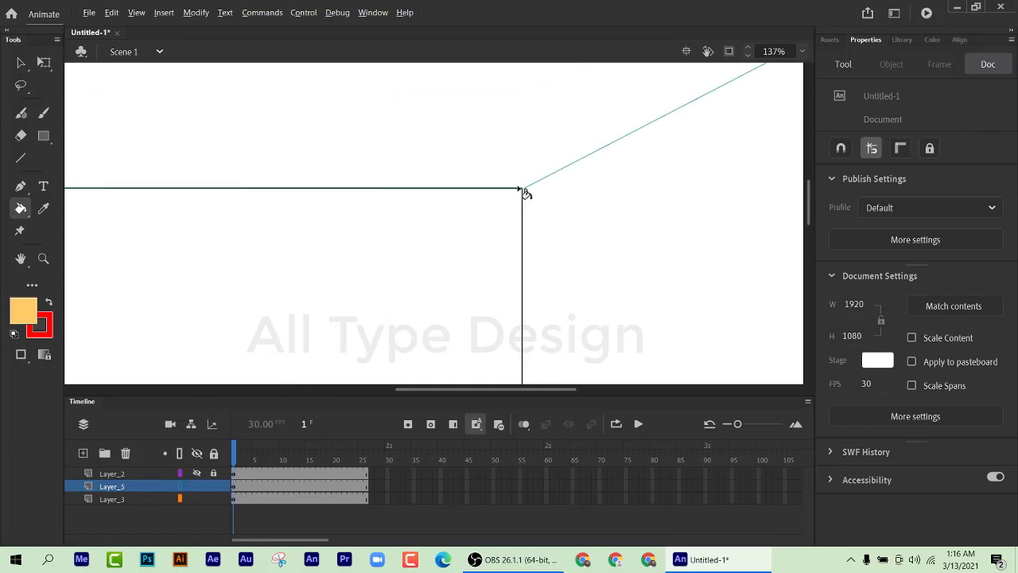
scroll(528, 194, up, 3)
key(alt)
scroll(518, 225, down, 3)
scroll(495, 204, up, 6)
scroll(561, 164, up, 2)
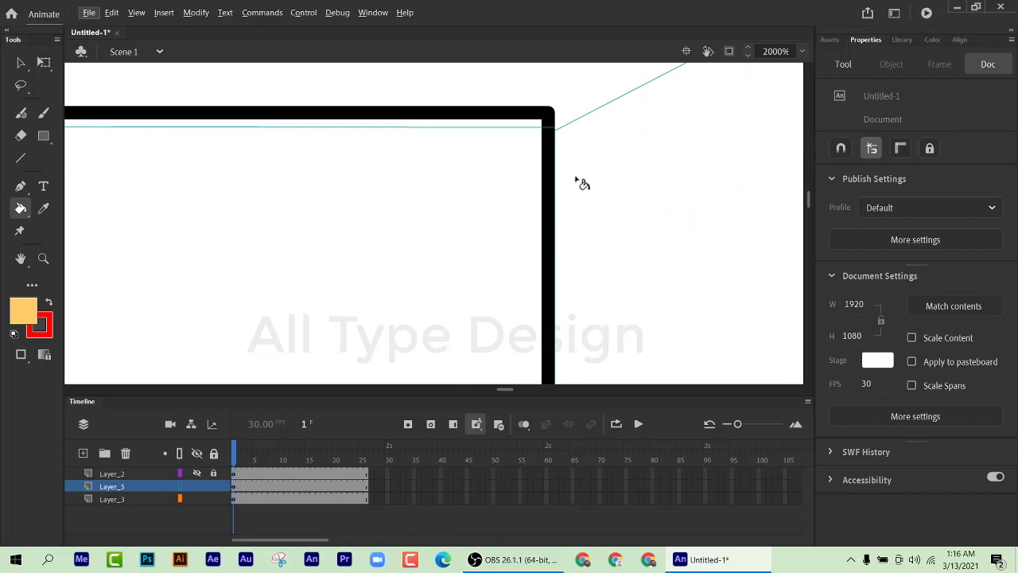
key(alt)
click(557, 129)
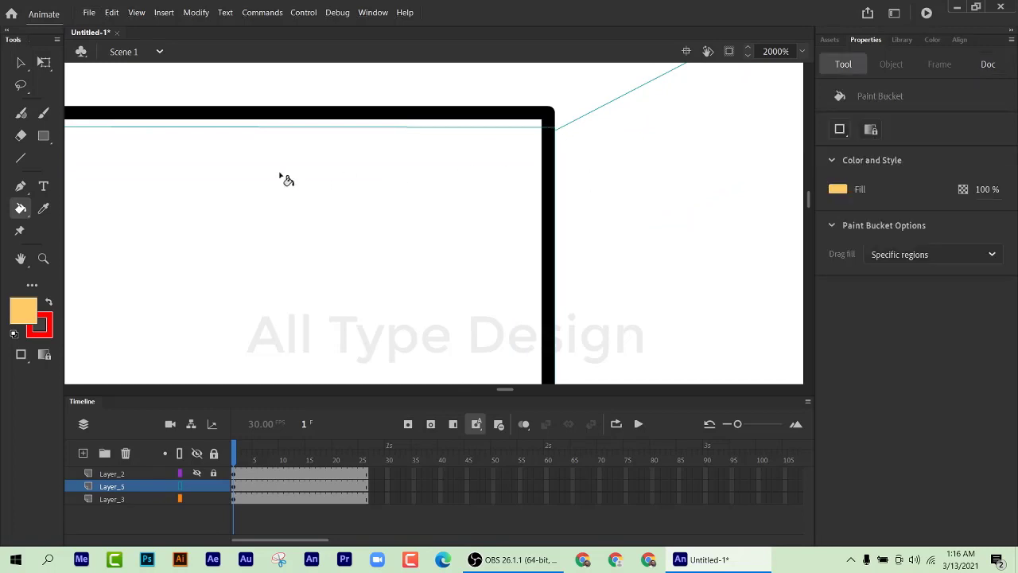
Step: Move the Layer_5 line ends at the back wall's upper-right corner so they meet exactly on the black rectangle's corner
click(20, 64)
click(561, 140)
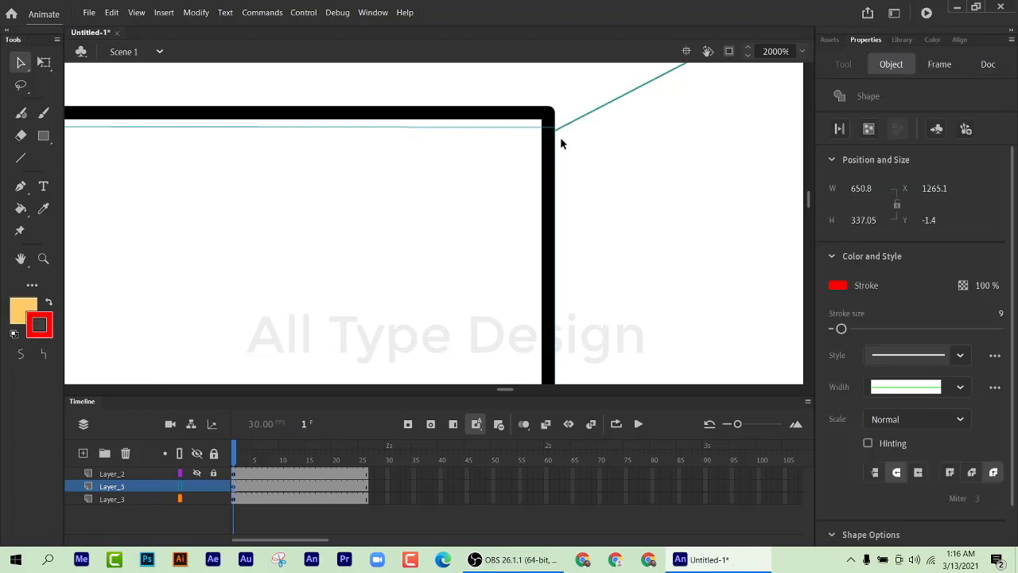
click(547, 219)
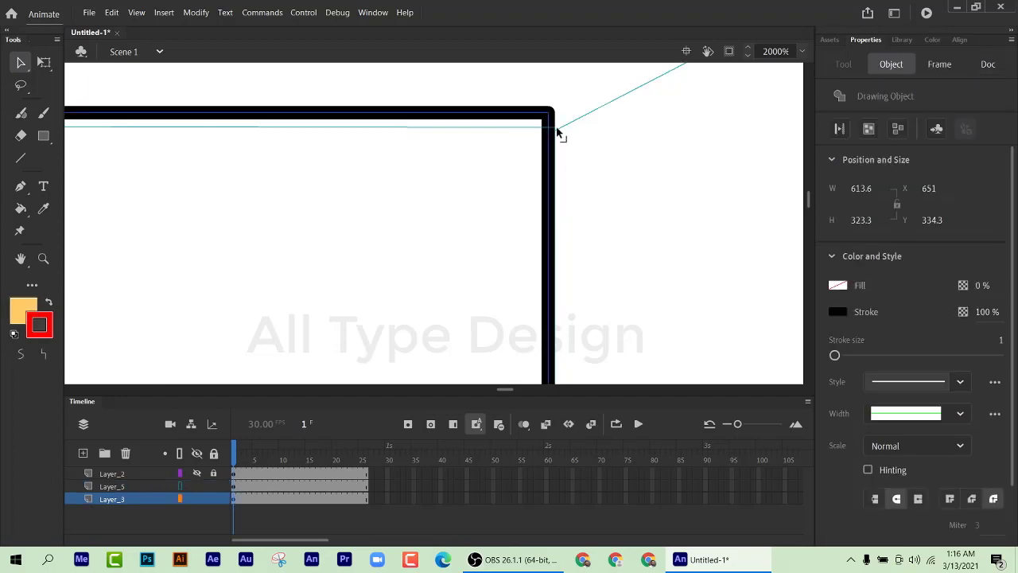
scroll(561, 135, right, 3)
scroll(560, 135, up, 2)
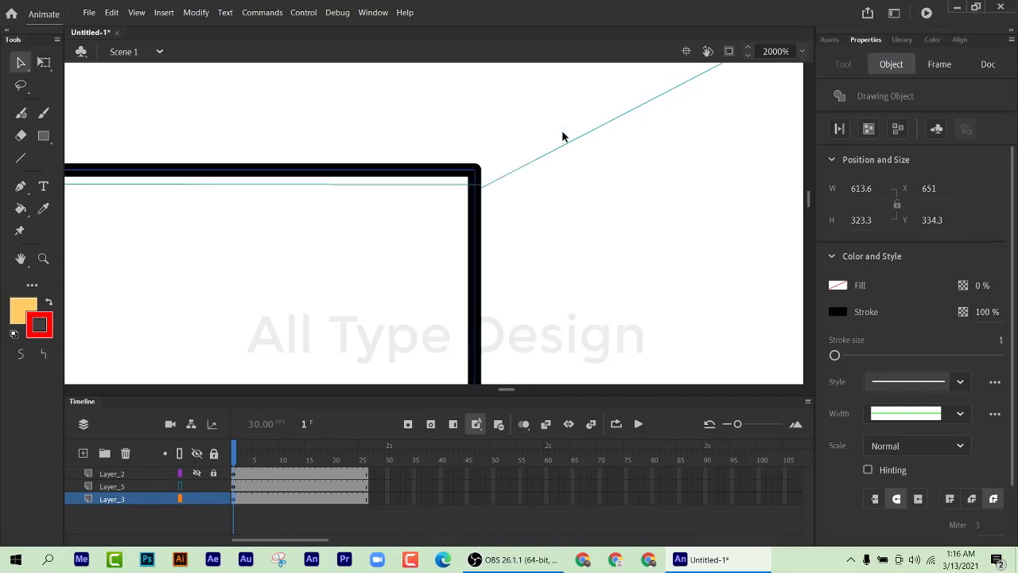
scroll(562, 135, right, 3)
scroll(562, 135, up, 2)
scroll(424, 230, left, 1)
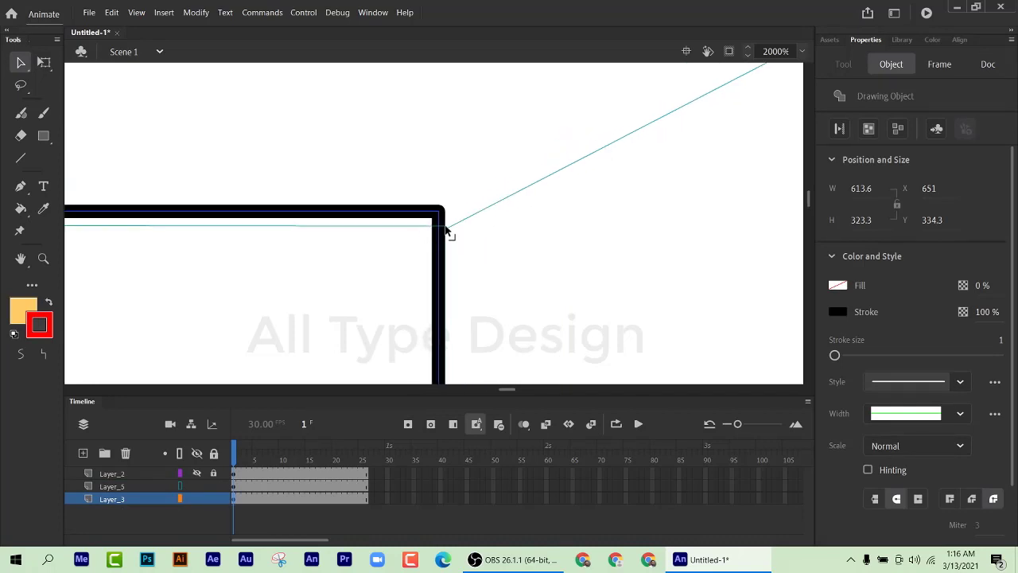
drag(447, 233, 444, 221)
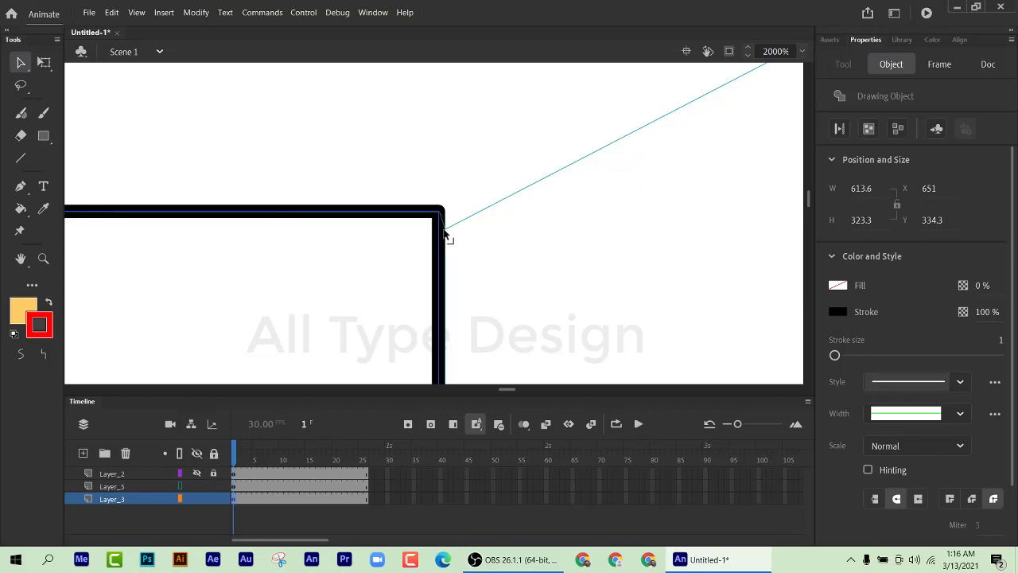
drag(446, 236, 442, 219)
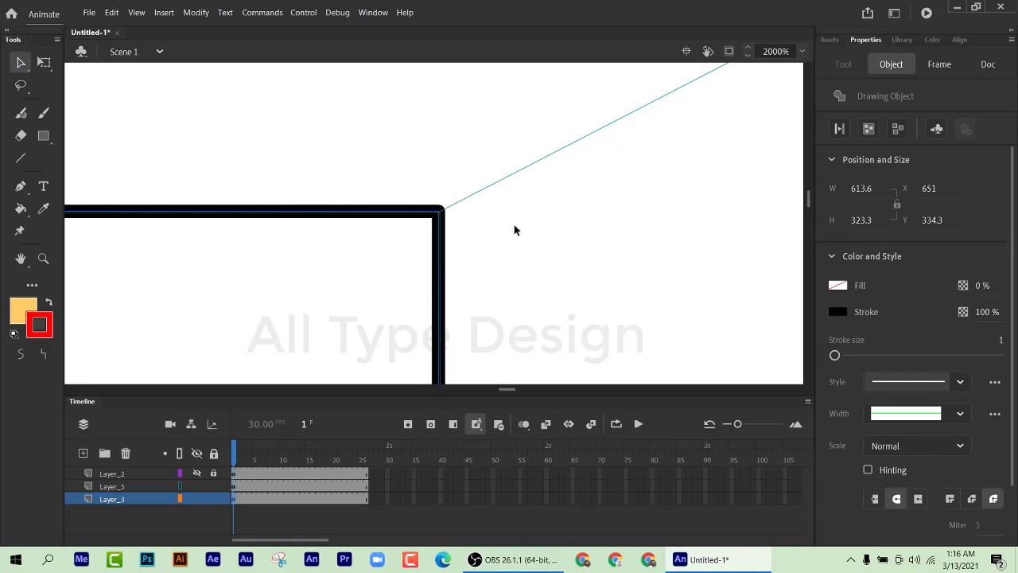
scroll(430, 229, up, 2)
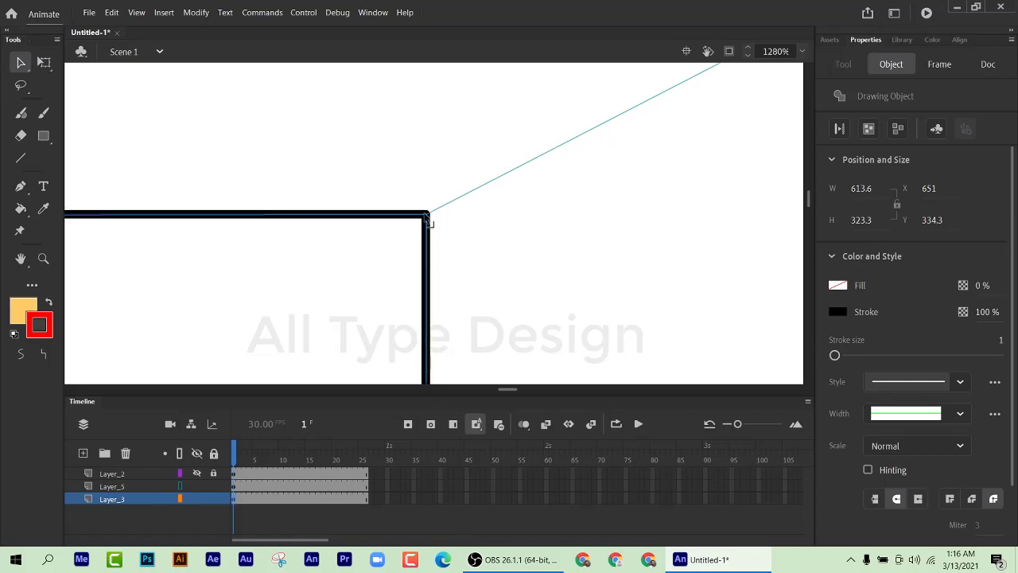
scroll(450, 260, down, 1)
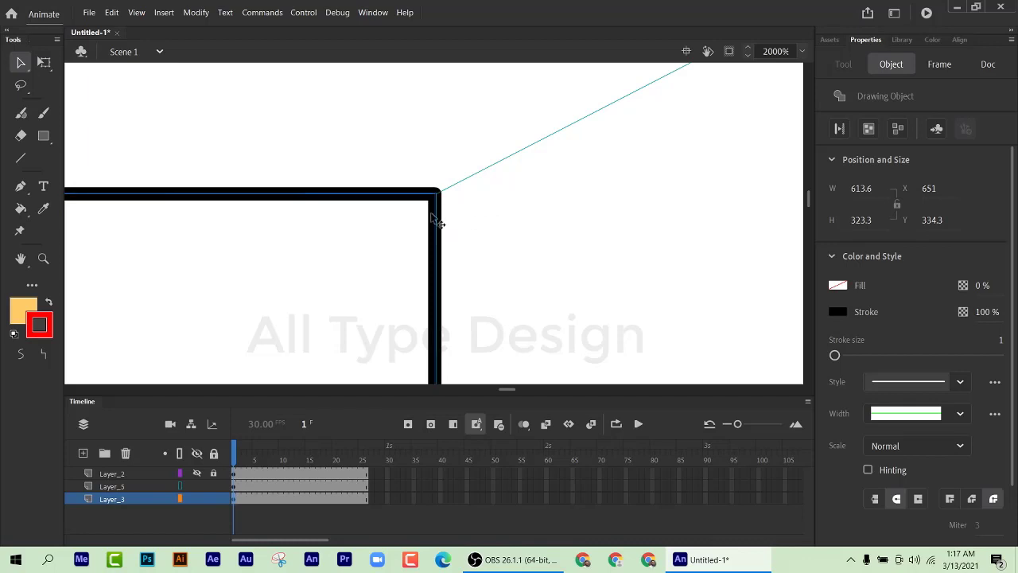
Step: Join the diagonal and right wall edge to the end of the ceiling's top line at the room's outer upper-right corner
scroll(389, 199, down, 5)
scroll(422, 199, down, 2)
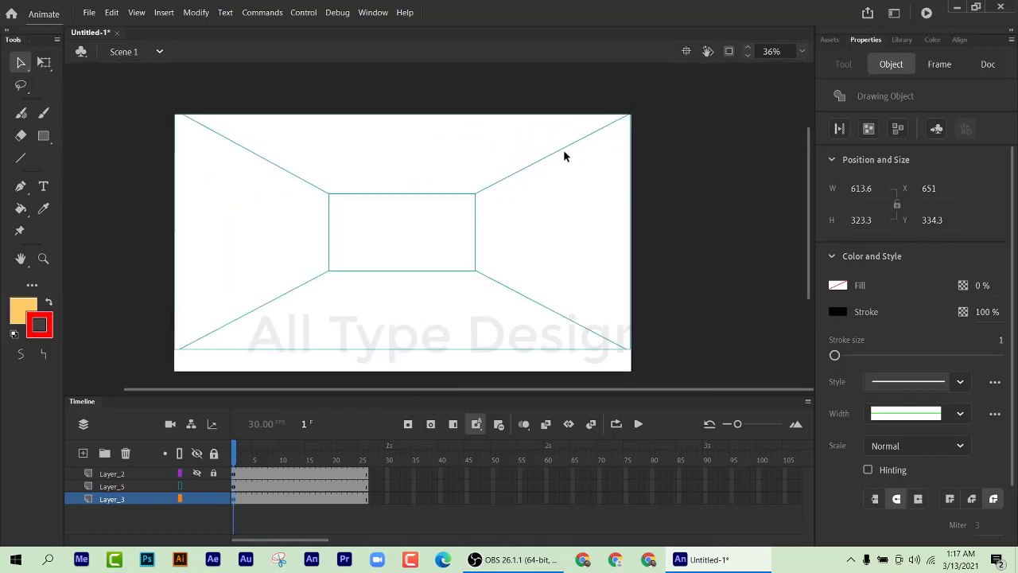
scroll(621, 129, up, 8)
scroll(621, 129, up, 4)
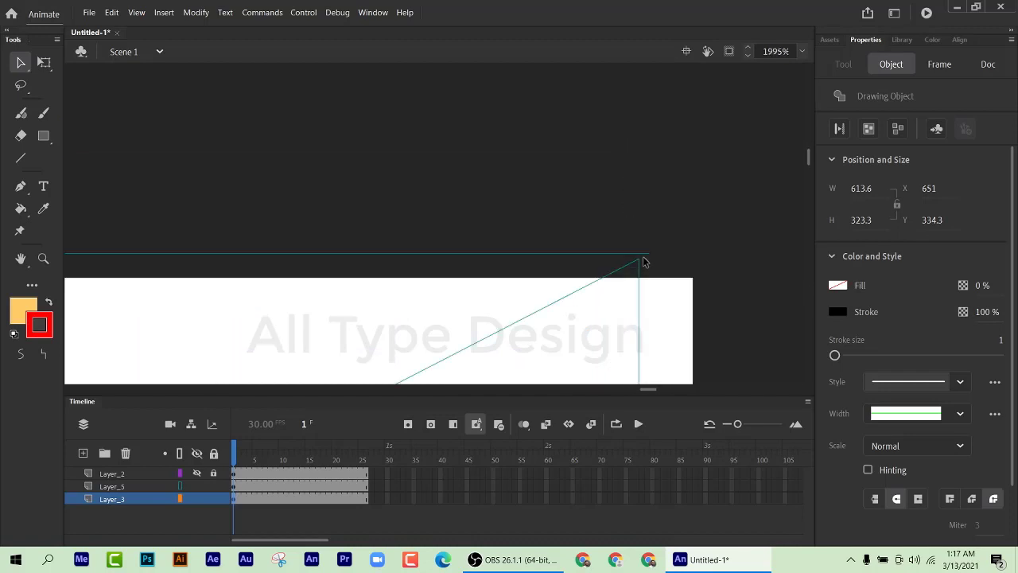
drag(637, 260, 652, 256)
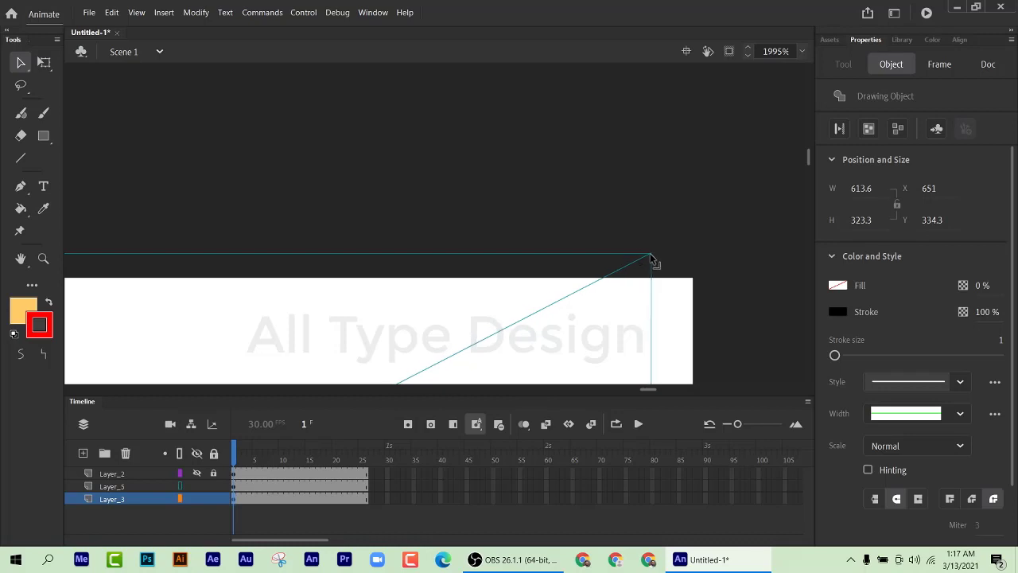
scroll(584, 265, down, 6)
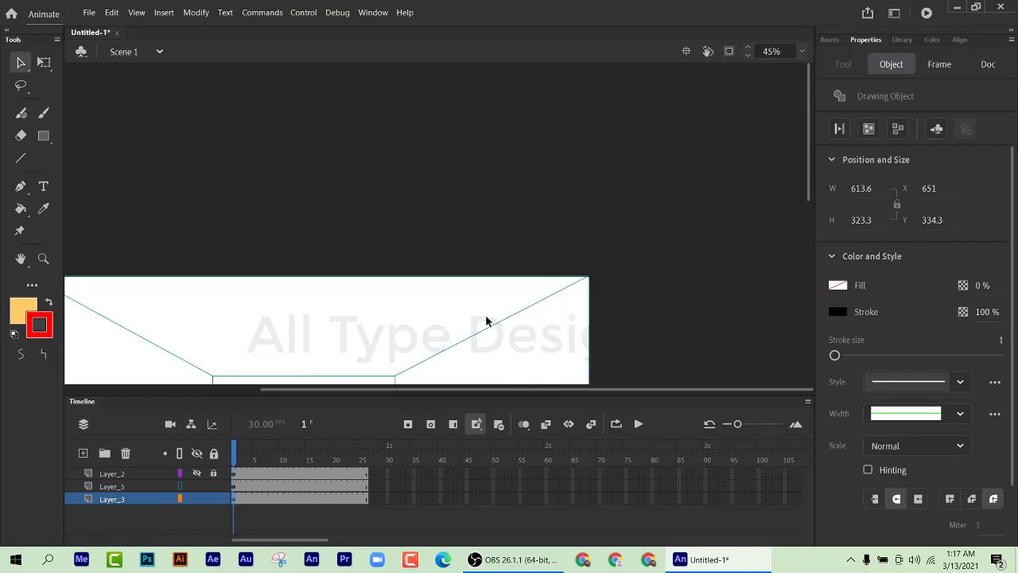
Step: Turn off the outline display of Layer_5 and show Layer_2 again
scroll(473, 321, up, 3)
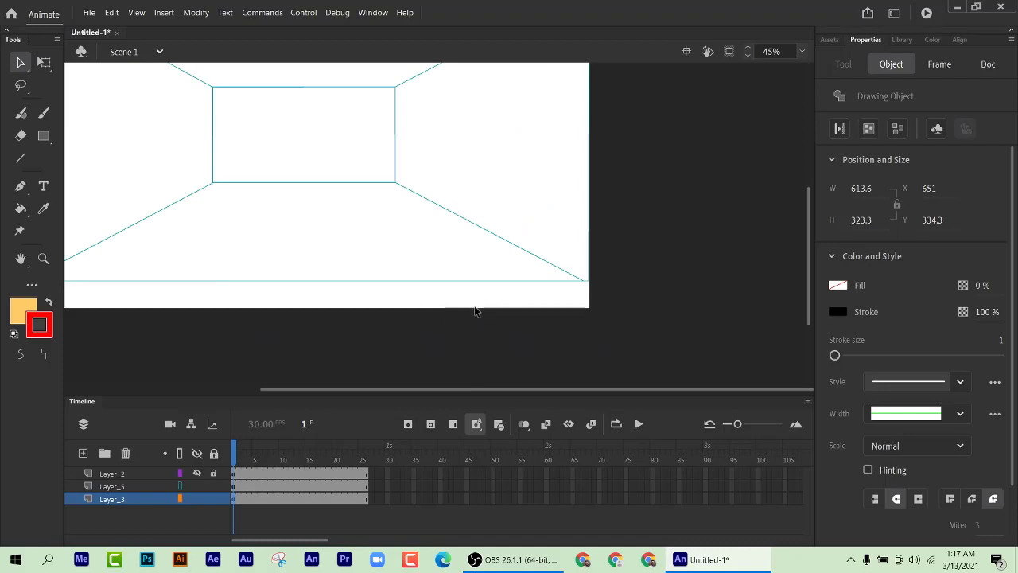
key(ctrl+minus)
click(188, 486)
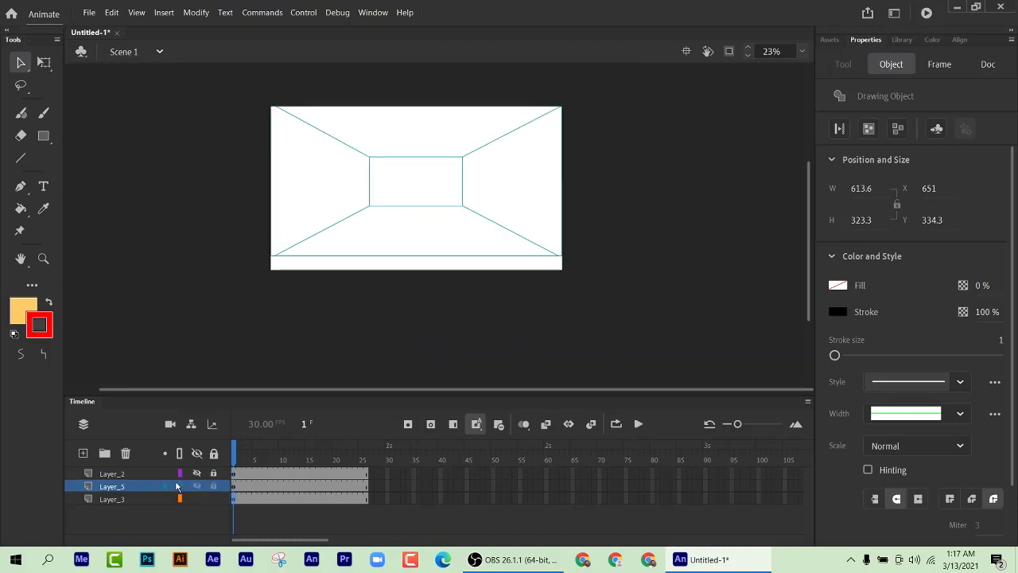
click(180, 486)
click(198, 471)
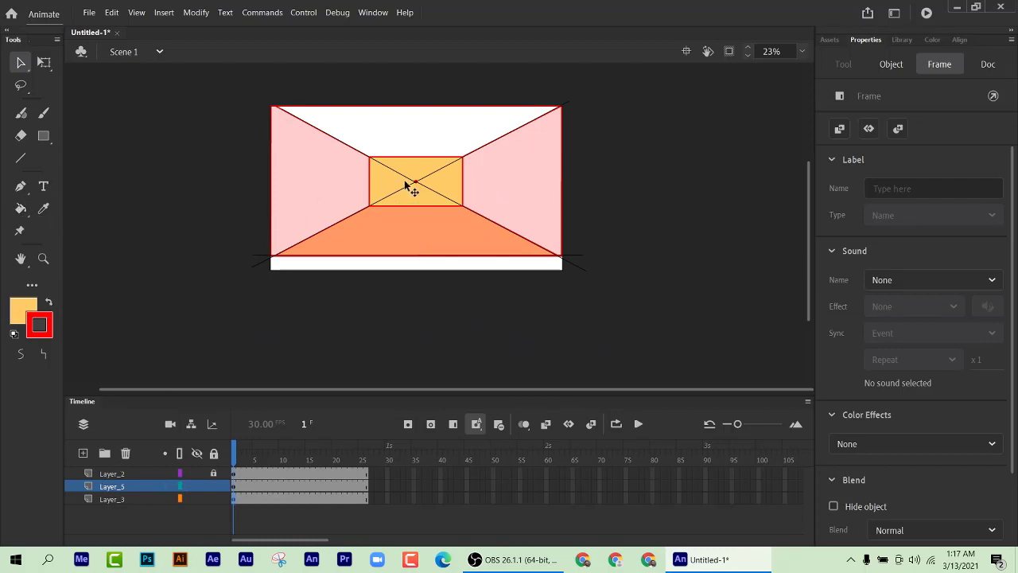
Step: Sample the left wall's pink fill with the Eyedropper and recolor the back wall with it
scroll(409, 204, up, 3)
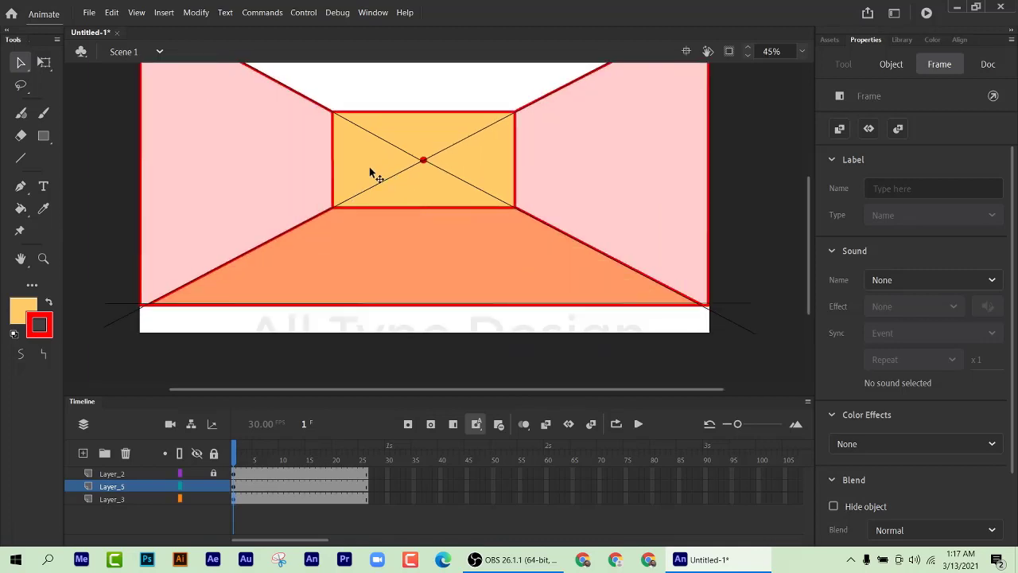
scroll(411, 209, up, 3)
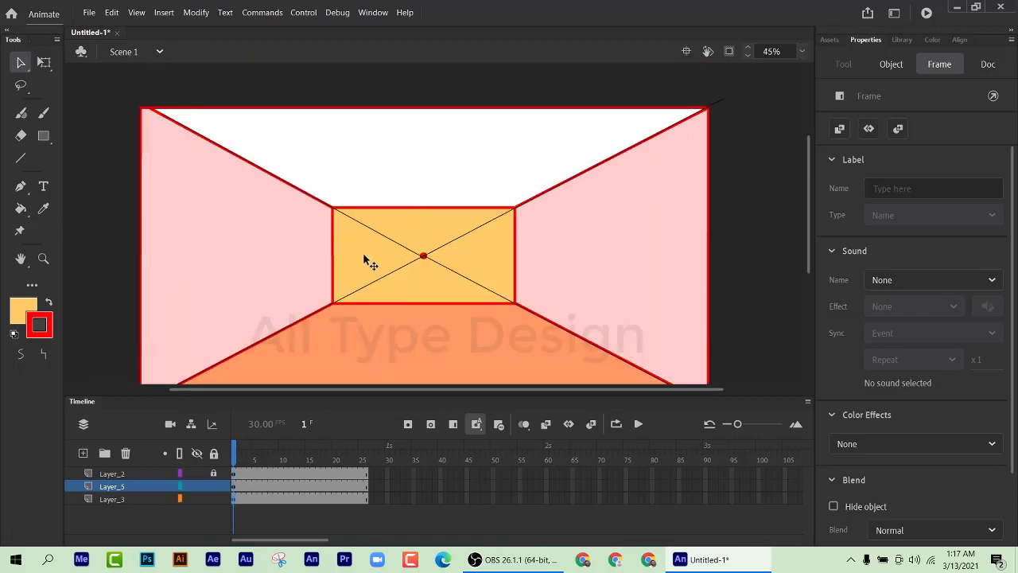
click(44, 207)
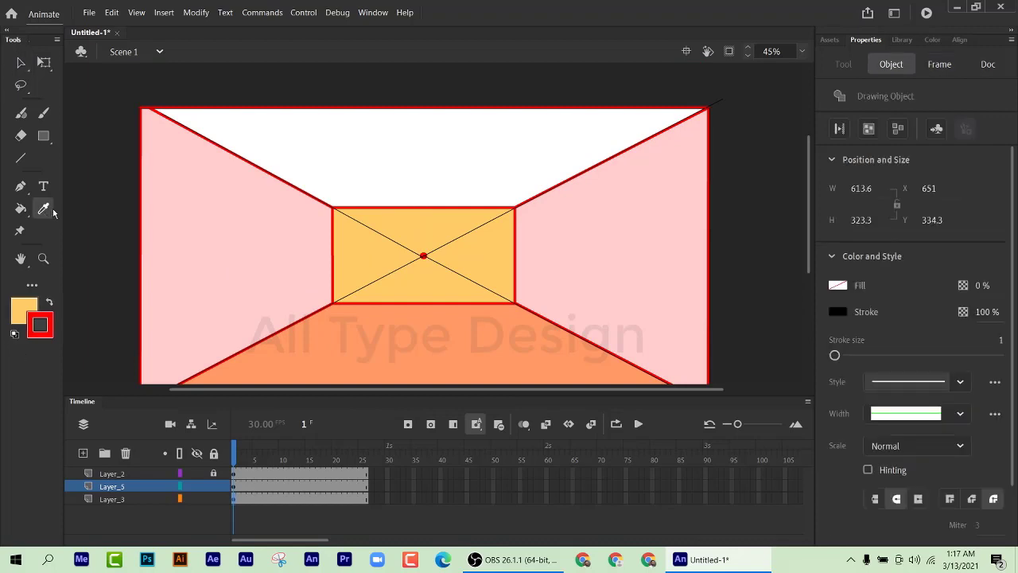
click(226, 247)
click(370, 257)
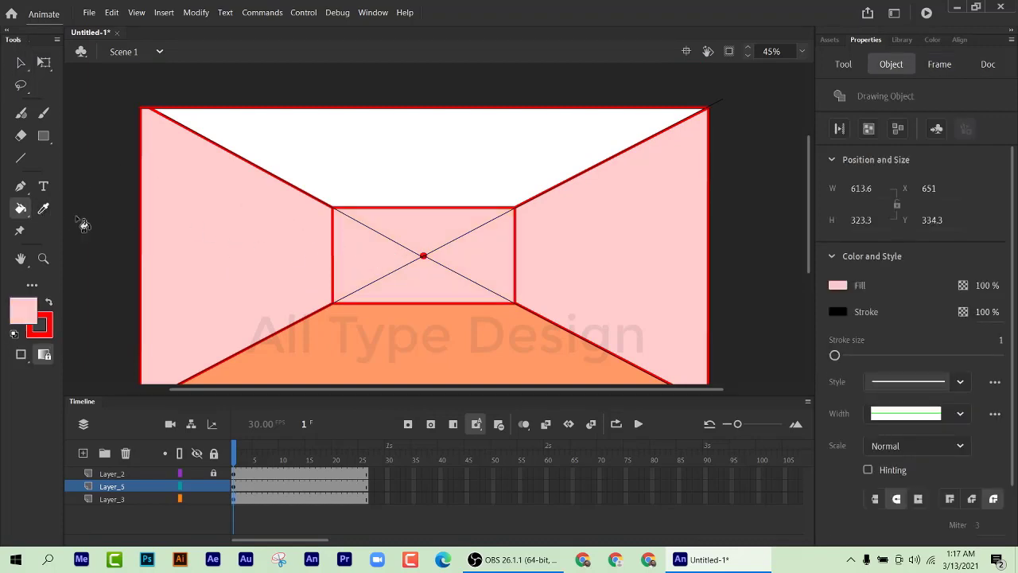
Step: Set the fill to light orange and fill the ceiling with the Paint Bucket
click(31, 307)
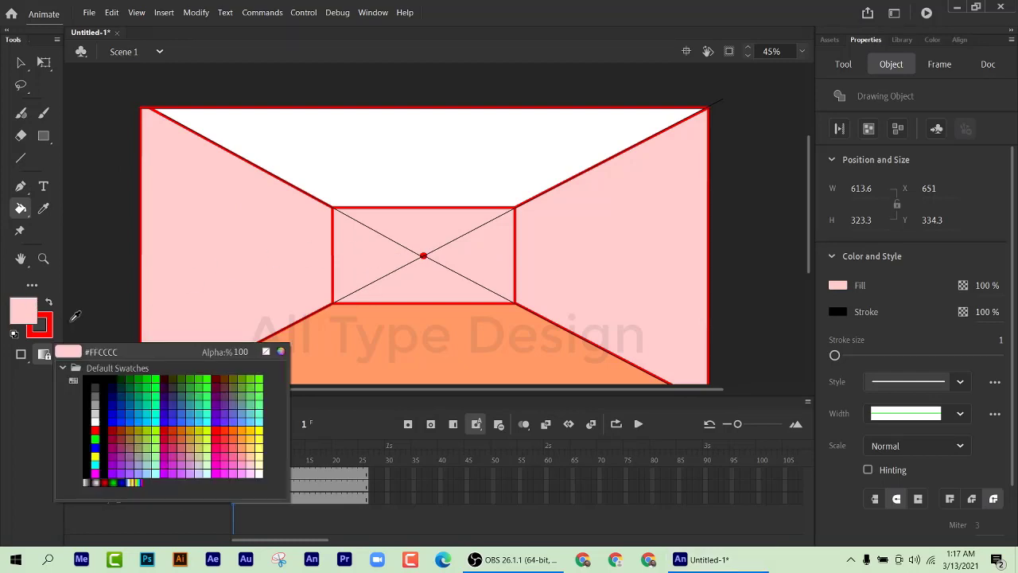
click(256, 436)
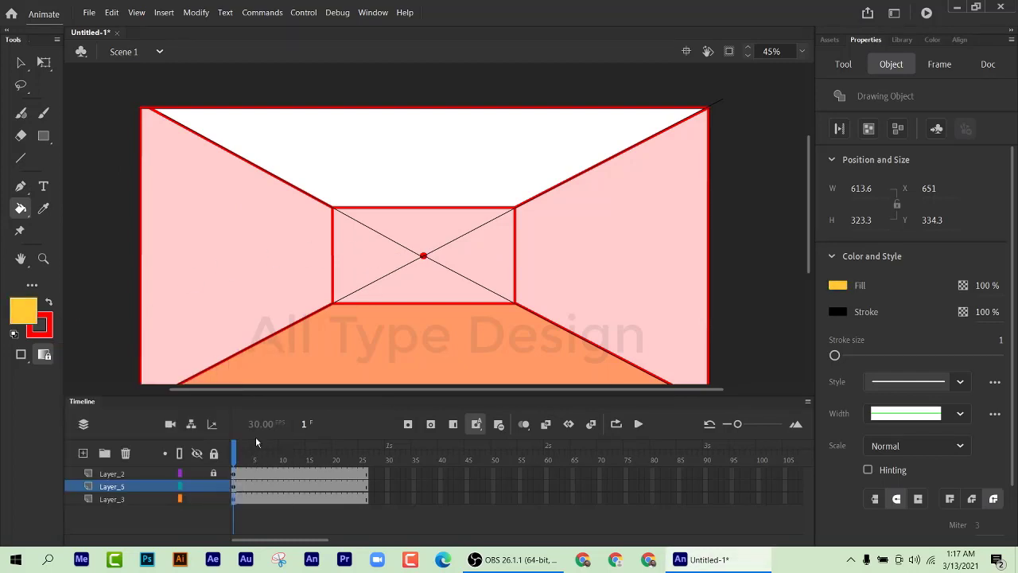
click(21, 311)
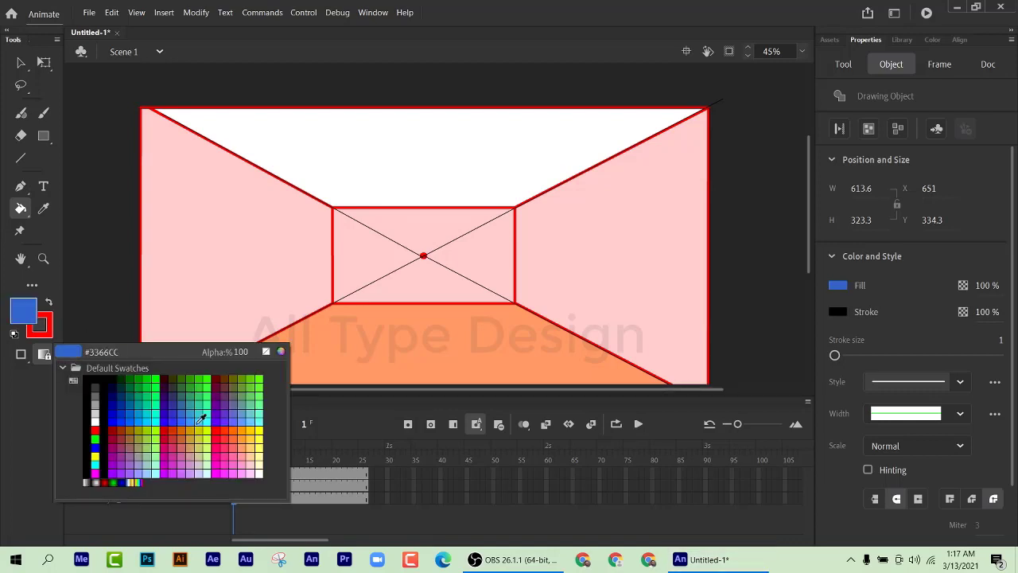
click(257, 443)
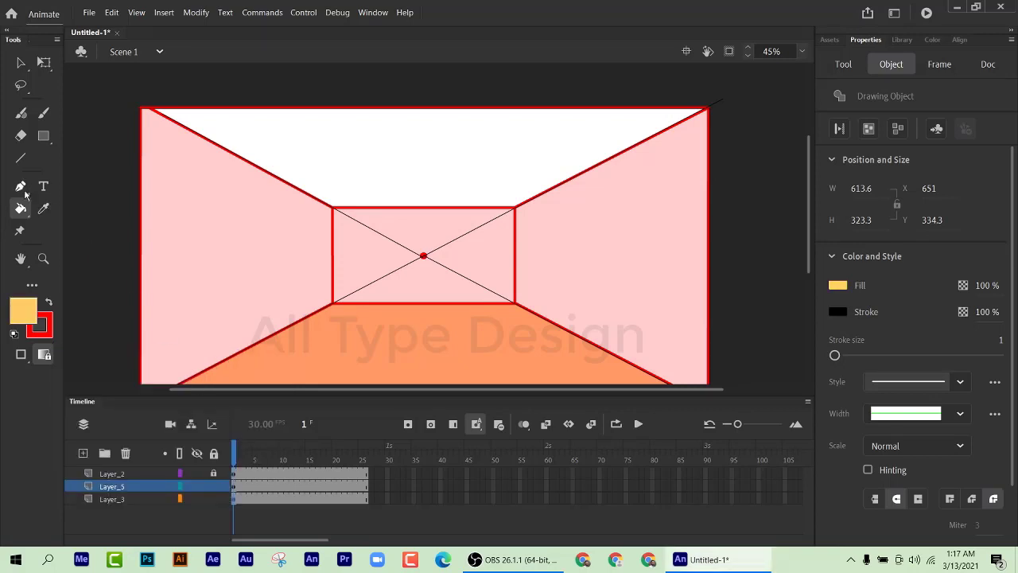
click(362, 160)
scroll(474, 295, down, 2)
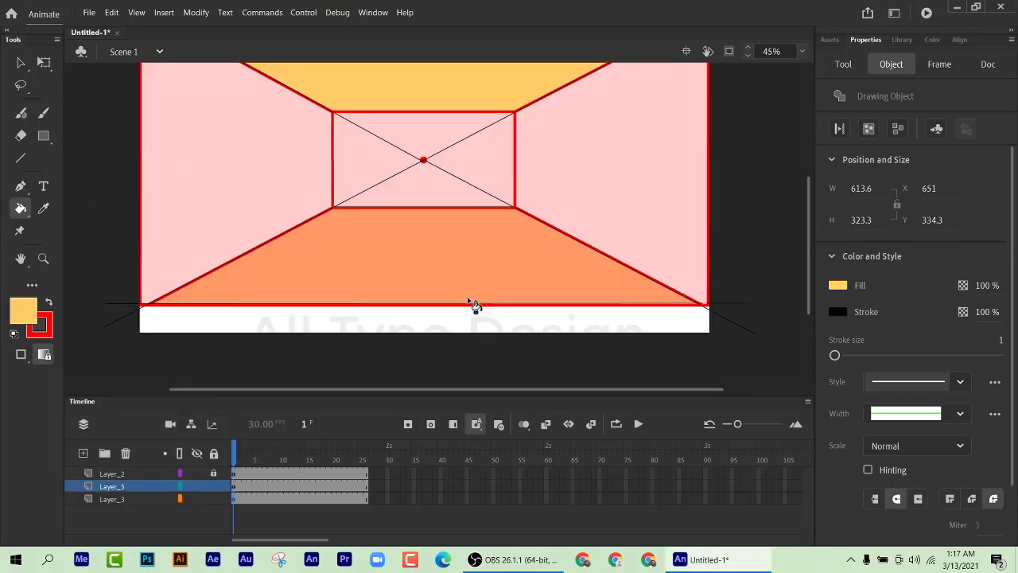
scroll(454, 306, up, 2)
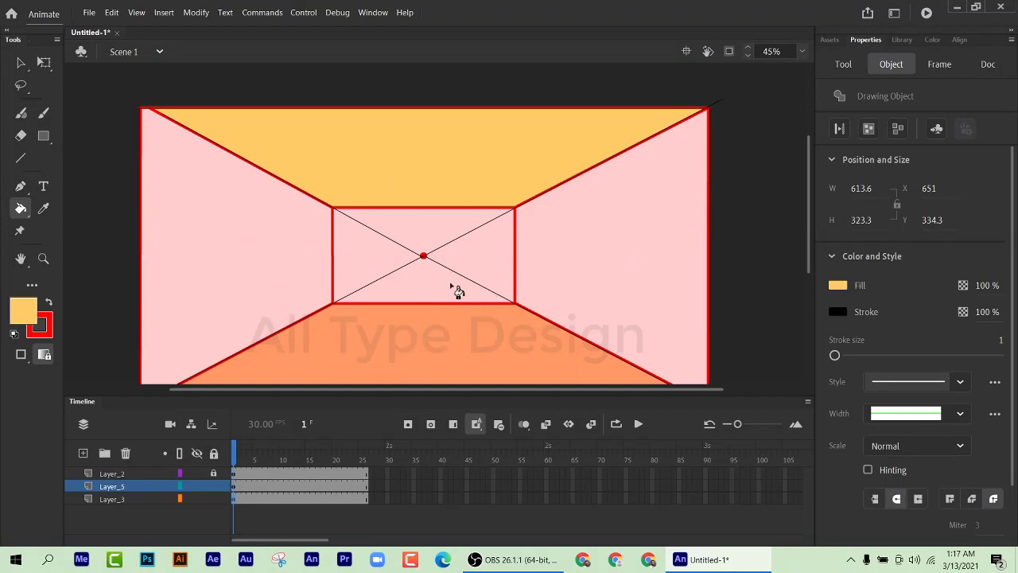
Step: Add a new layer directly above Layer_5 and rename it Bed
scroll(433, 306, down, 2)
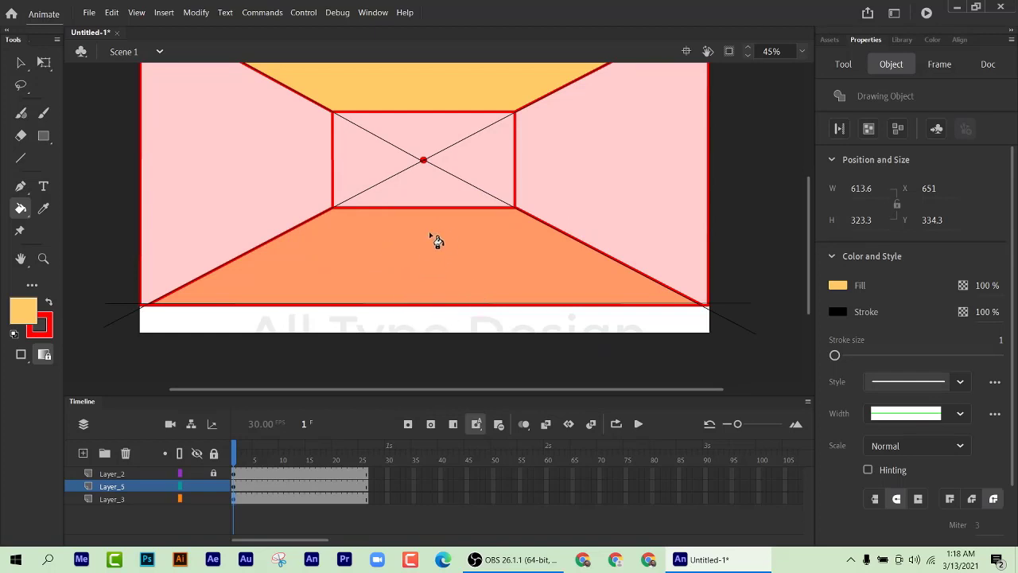
click(102, 485)
click(109, 474)
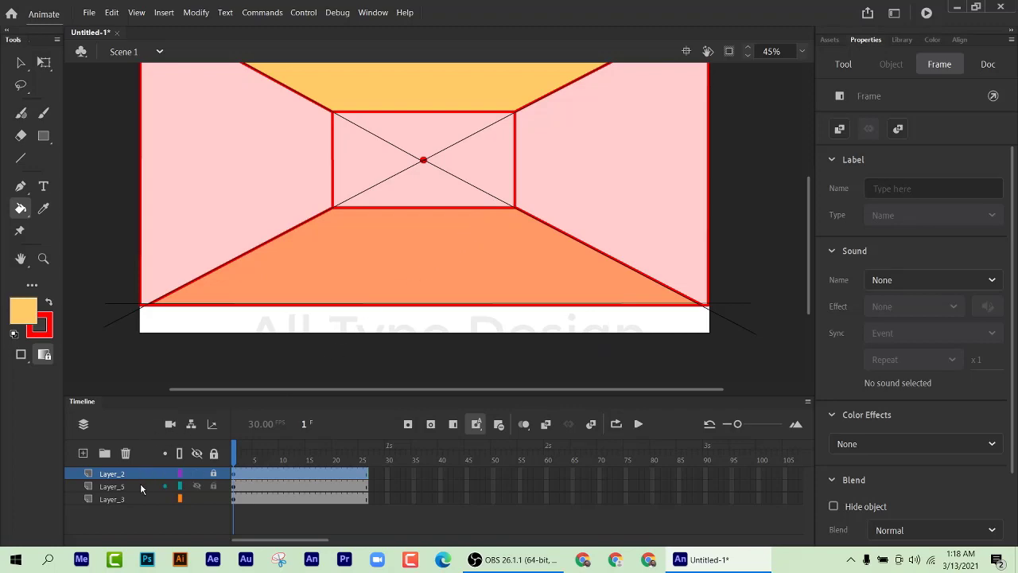
click(114, 487)
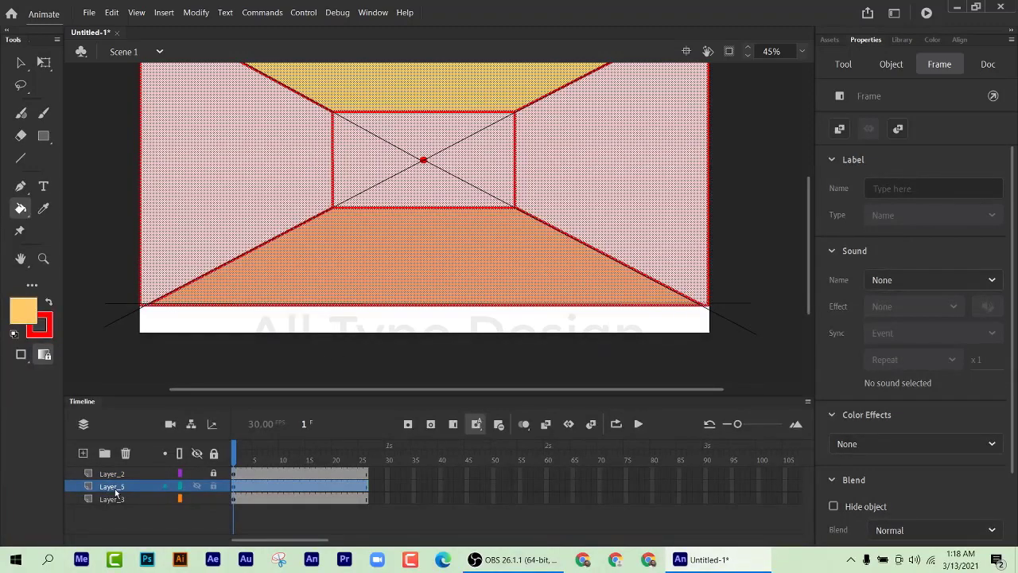
click(83, 452)
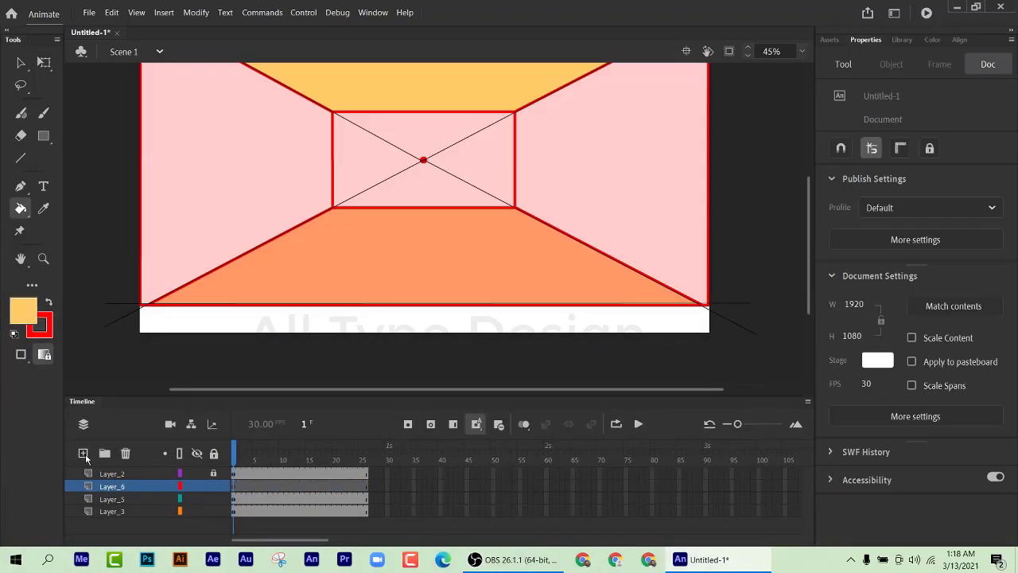
double_click(114, 487)
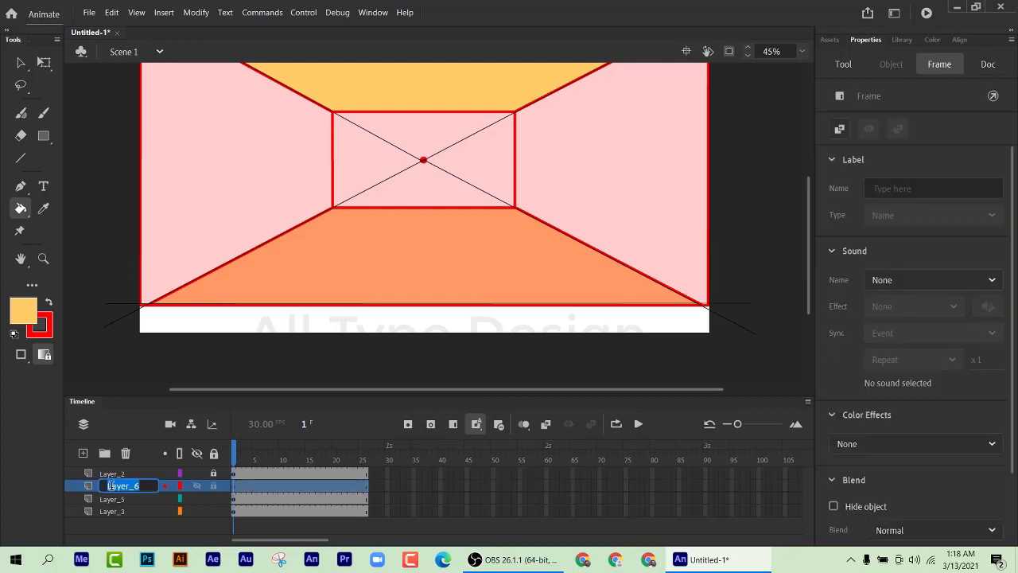
text(Bed)
key(Return)
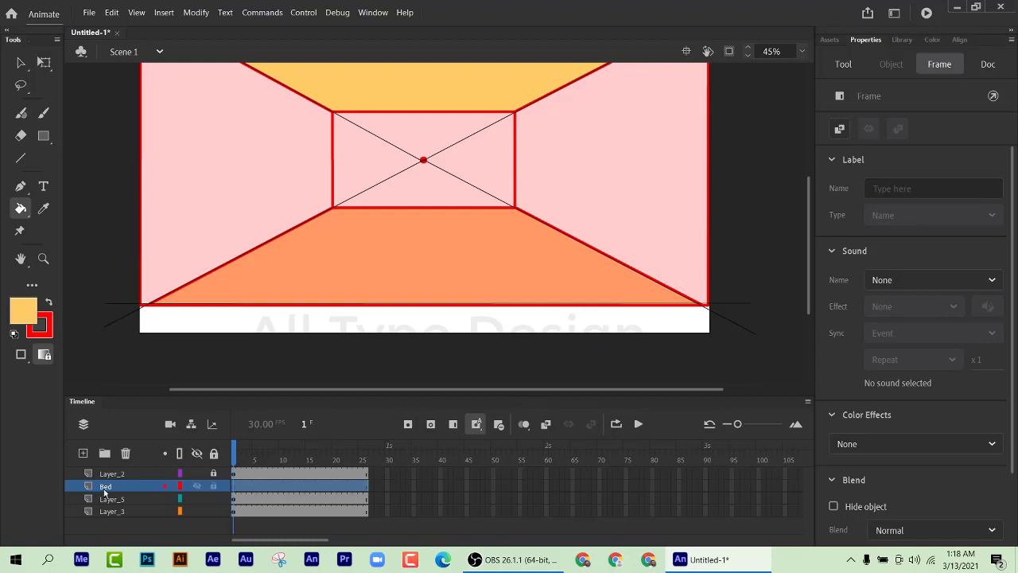
key(v)
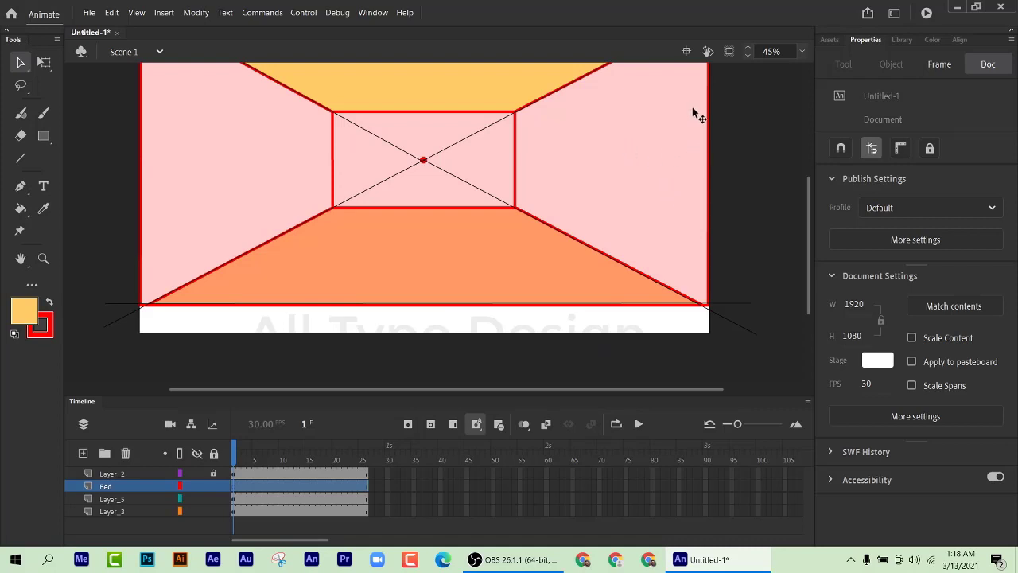
scroll(657, 191, up, 3)
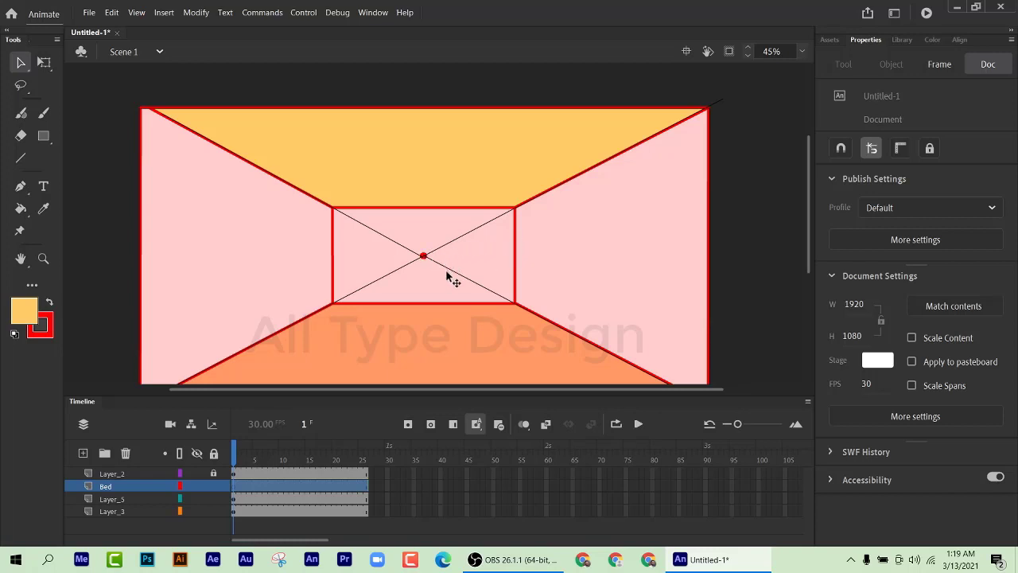
scroll(422, 333, down, 3)
scroll(421, 333, up, 3)
scroll(448, 302, down, 3)
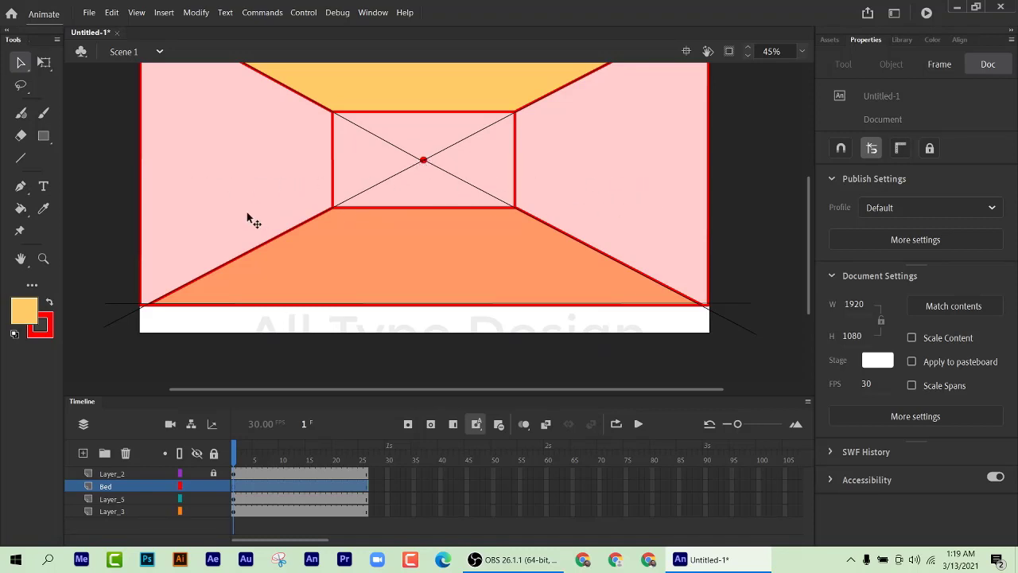
Step: Mix a reddish-brown fill color, #7F3823, in the Color Picker
click(44, 135)
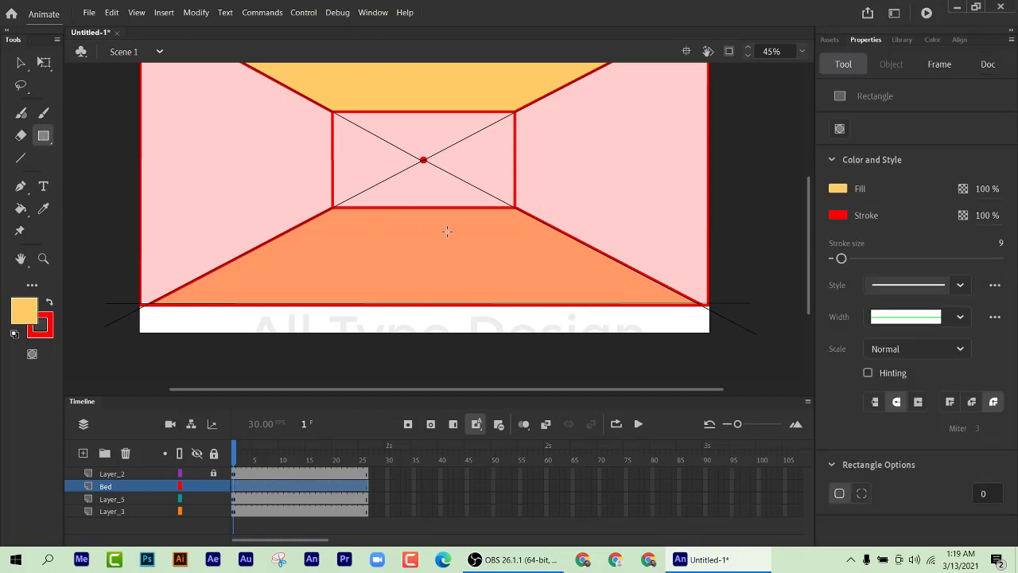
click(24, 310)
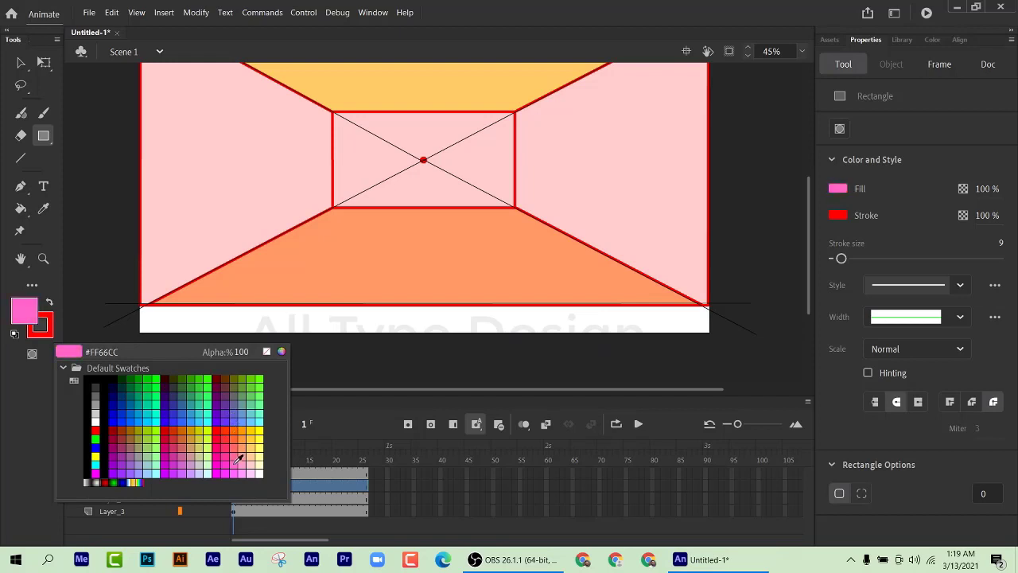
click(217, 378)
click(19, 307)
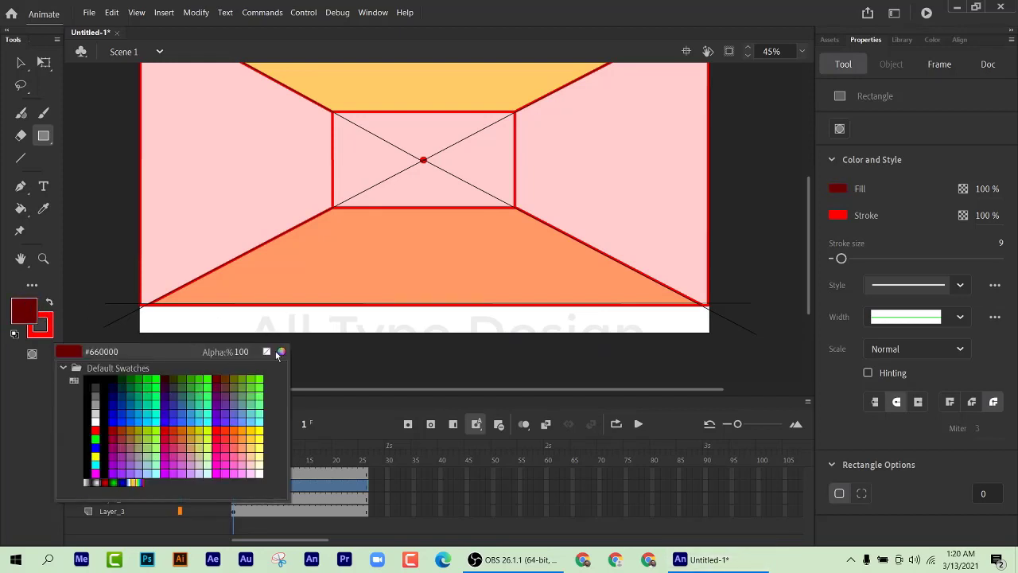
click(280, 351)
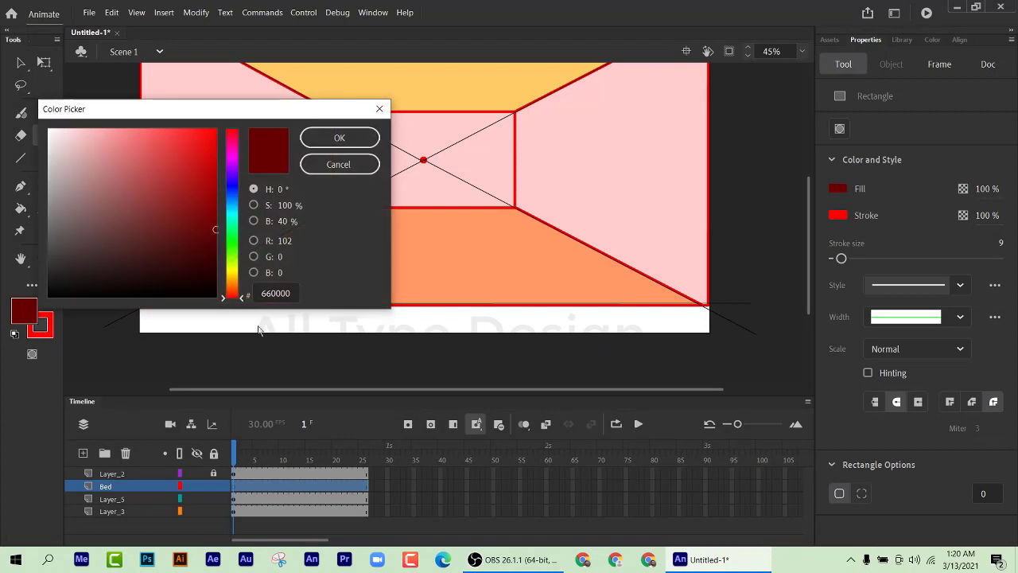
click(233, 292)
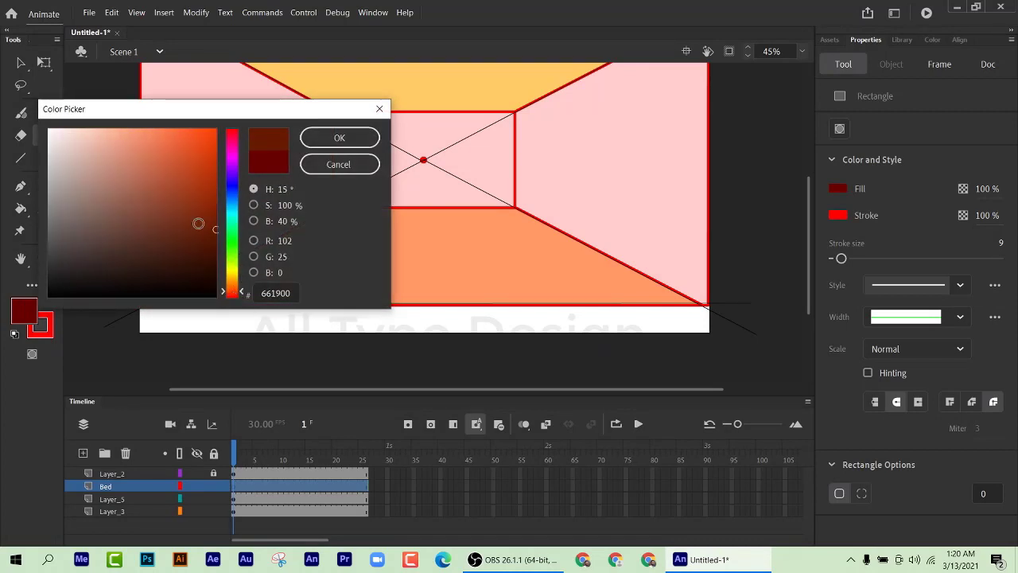
mouse_move(199, 223)
mouse_down()
mouse_move(134, 198)
mouse_move(156, 196)
mouse_move(71, 199)
mouse_move(134, 200)
mouse_move(143, 170)
mouse_move(159, 170)
mouse_move(165, 207)
mouse_up()
click(235, 292)
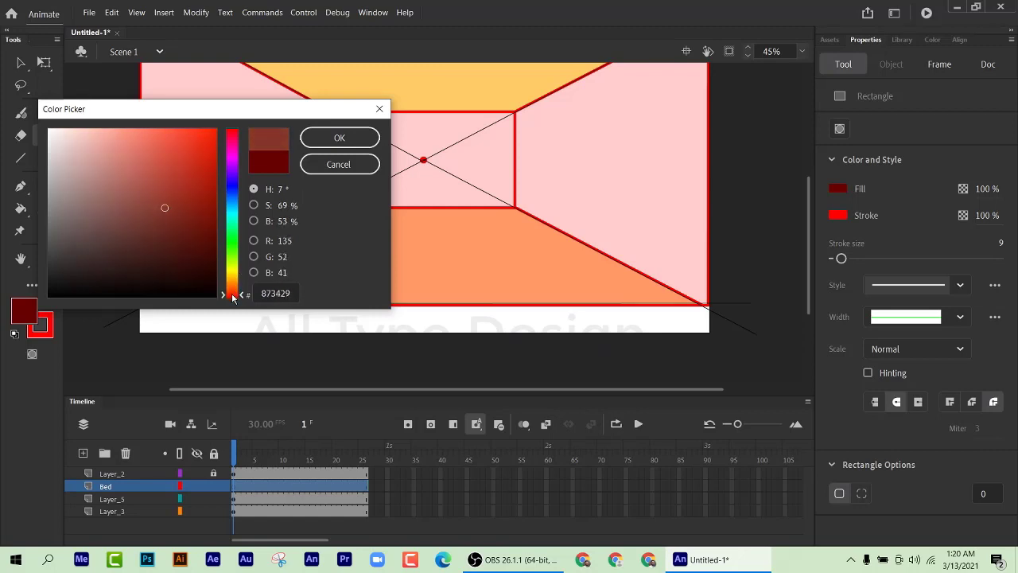
click(234, 294)
mouse_move(159, 205)
mouse_down()
mouse_move(141, 193)
mouse_move(164, 186)
mouse_move(139, 189)
mouse_move(64, 236)
mouse_move(82, 220)
mouse_move(133, 222)
mouse_move(170, 189)
mouse_up()
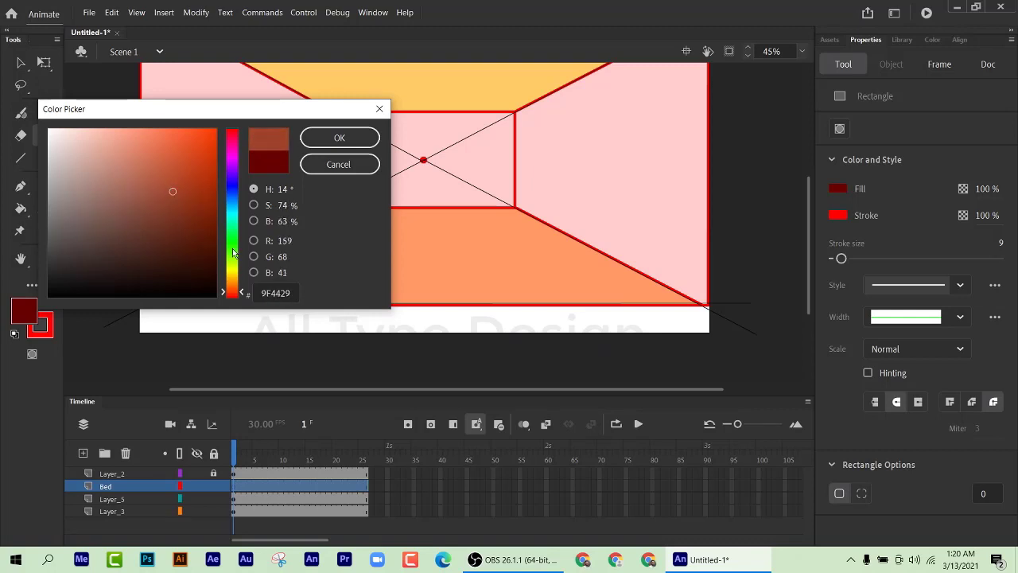
click(156, 232)
mouse_move(156, 232)
mouse_down()
mouse_move(184, 221)
mouse_move(167, 211)
mouse_up()
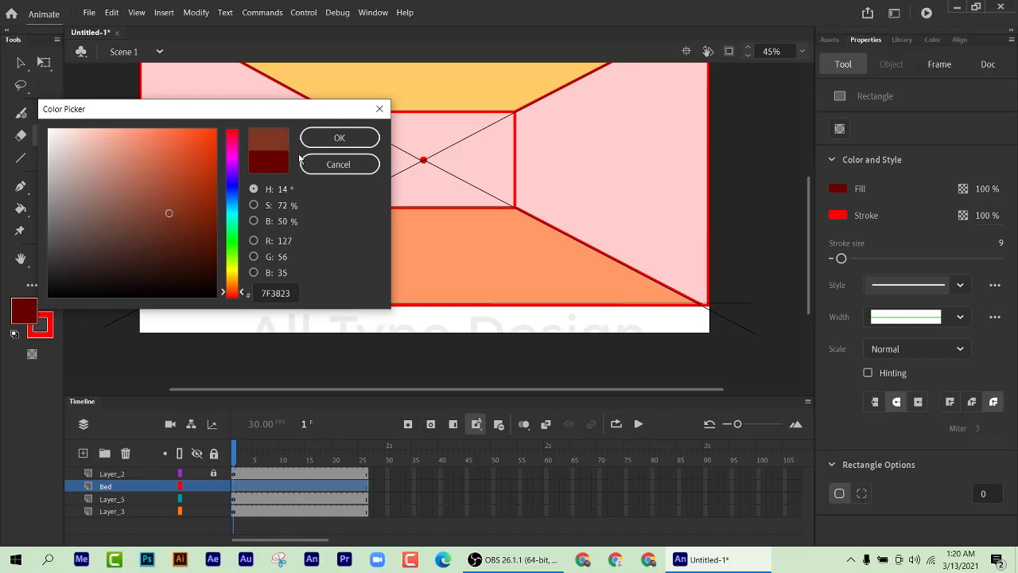
click(336, 137)
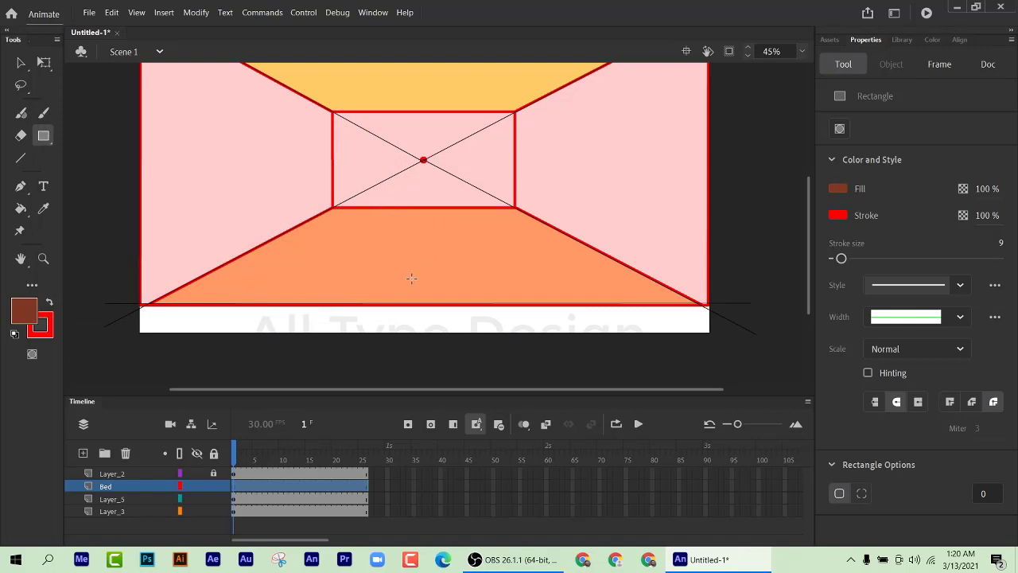
scroll(93, 257, up, 1)
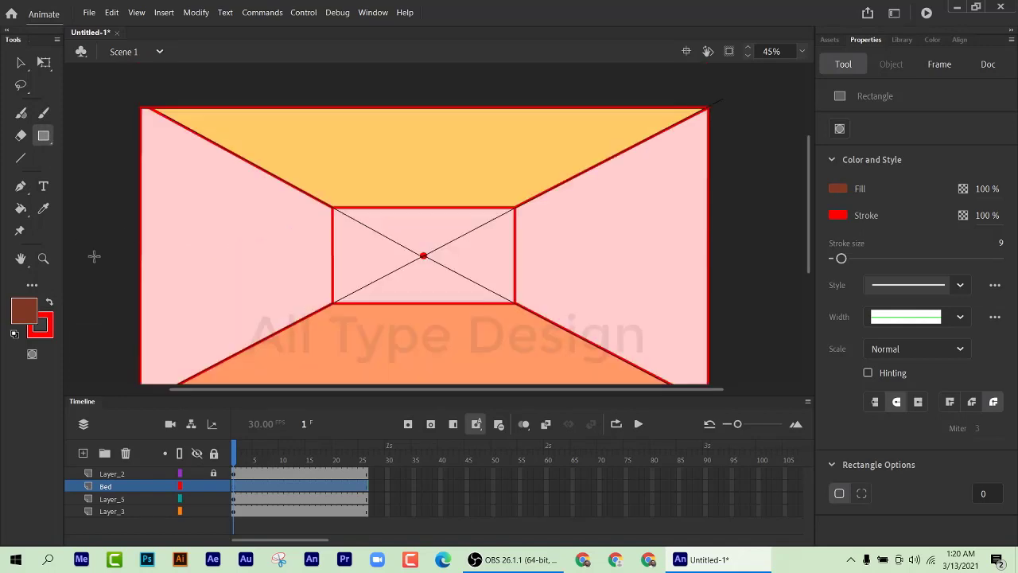
scroll(95, 318, down, 1)
scroll(87, 318, up, 2)
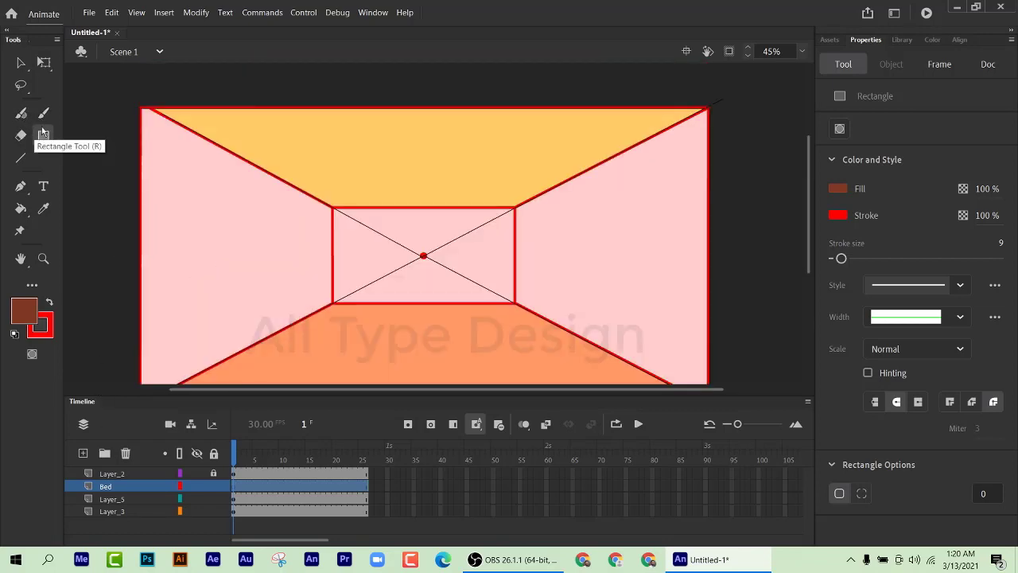
scroll(308, 266, down, 2)
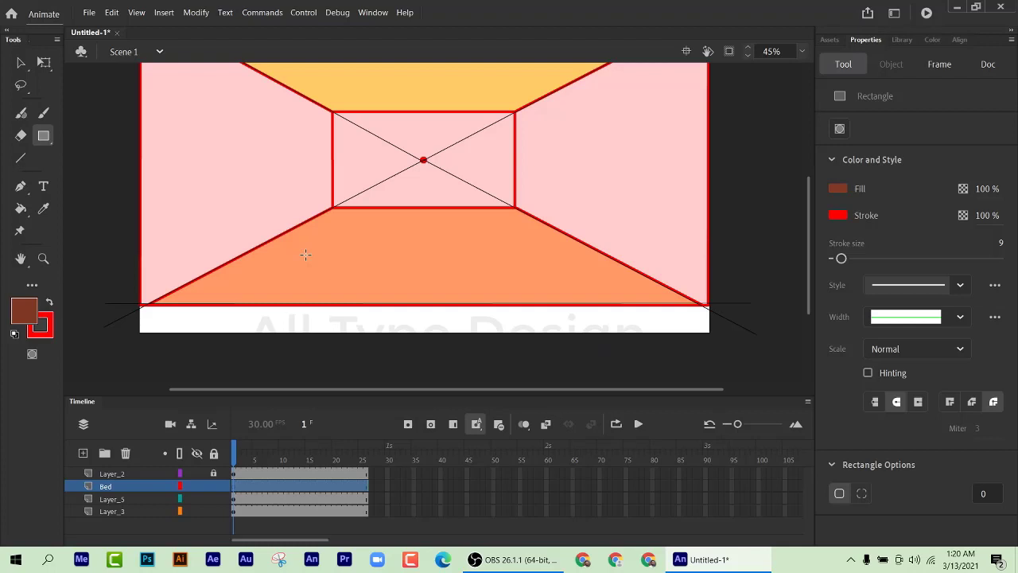
scroll(305, 253, up, 2)
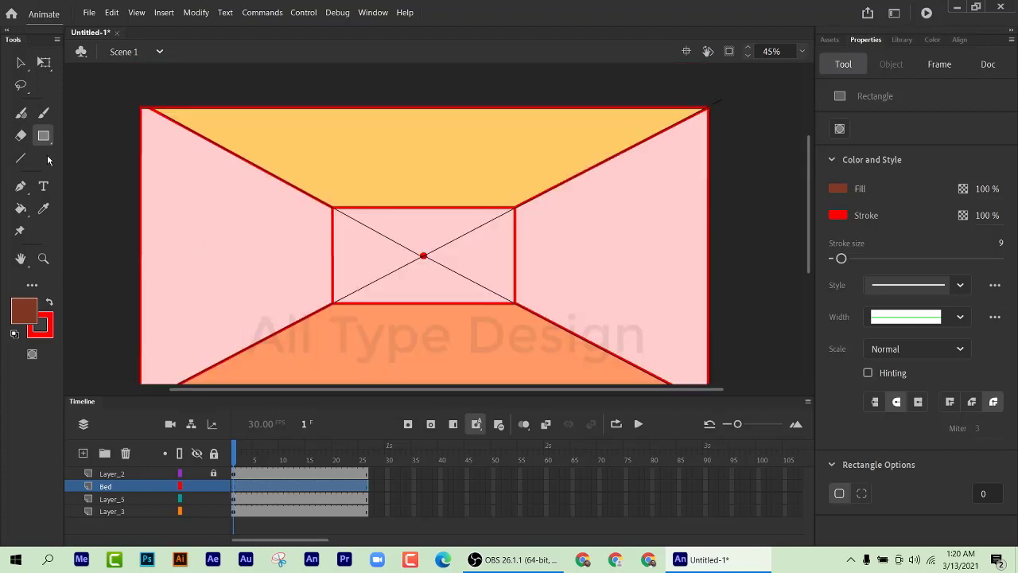
Step: Try to sketch a rough box-shaped bed outline in the middle of the floor with the Classic Brush
click(44, 113)
scroll(327, 254, down, 2)
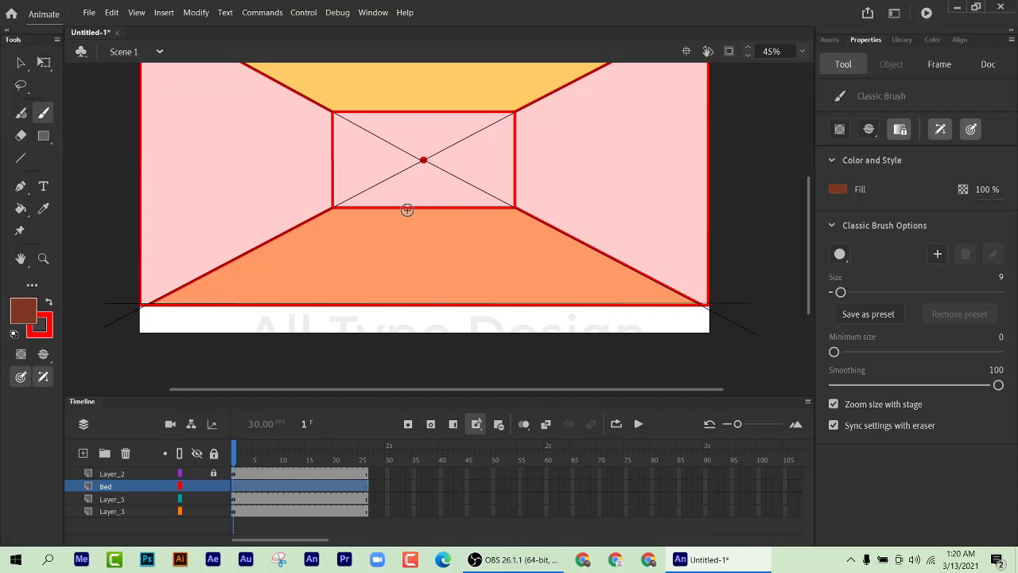
drag(469, 264, 382, 270)
key(ctrl+z)
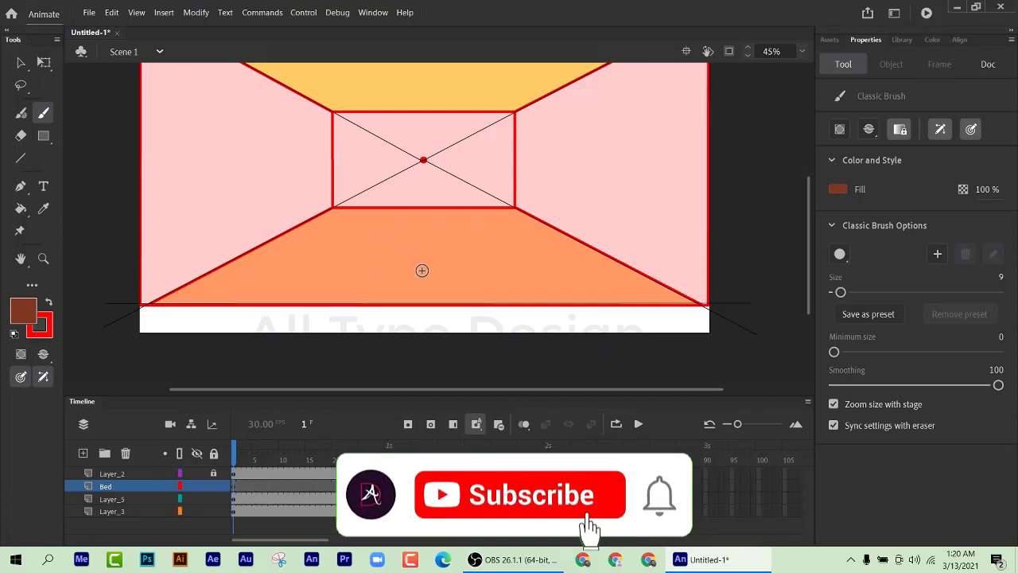
drag(480, 263, 384, 263)
mouse_move(460, 222)
mouse_down()
mouse_move(385, 223)
mouse_move(470, 223)
mouse_move(470, 265)
mouse_up()
drag(386, 224, 384, 267)
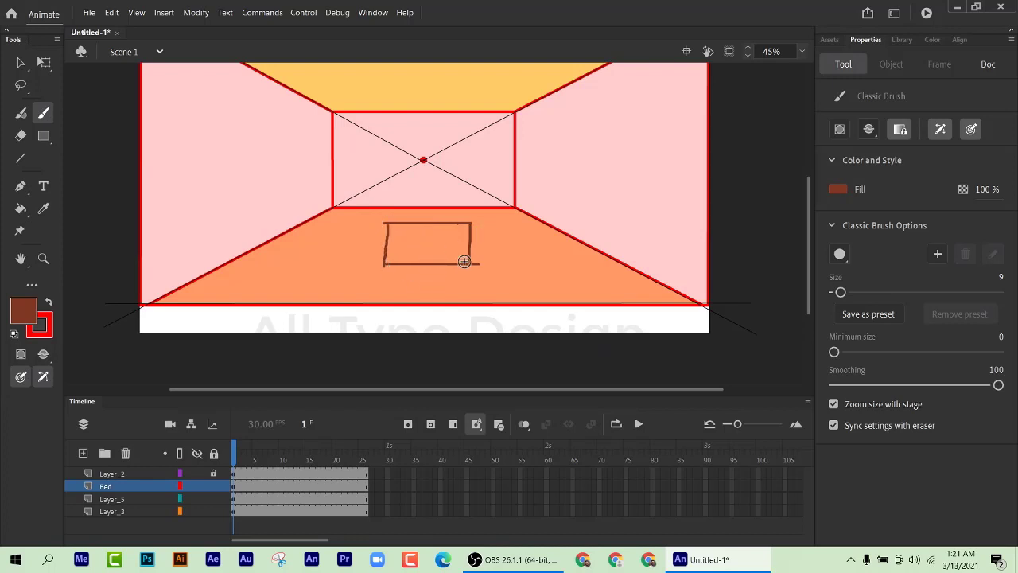
mouse_move(471, 264)
mouse_down()
mouse_move(400, 284)
mouse_move(382, 265)
mouse_up()
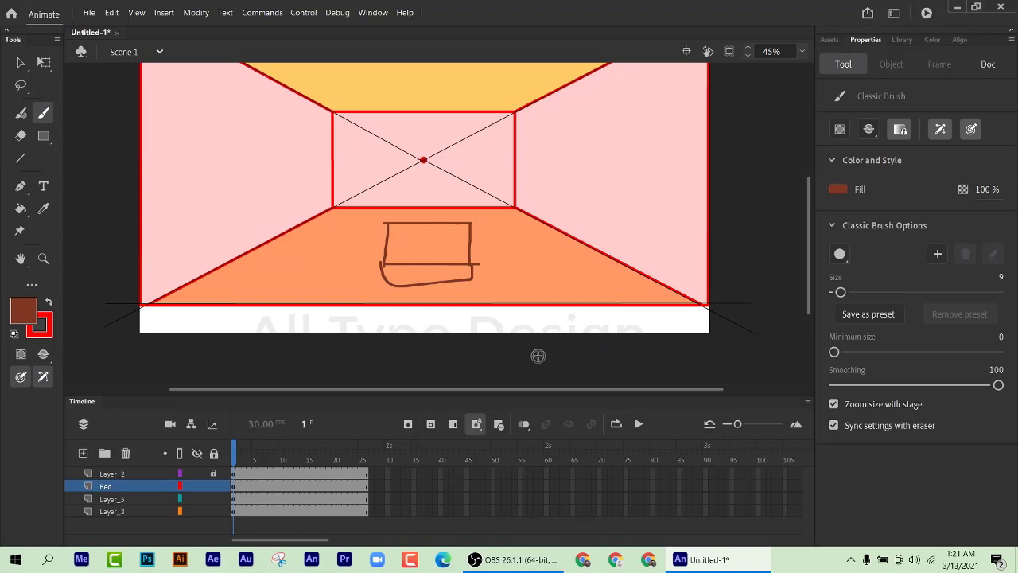
Step: Undo all brush strokes of the bed sketch on the floor
key(ctrl+z)
key(ctrl+z)
key(ctrl+z)
key(ctrl+z)
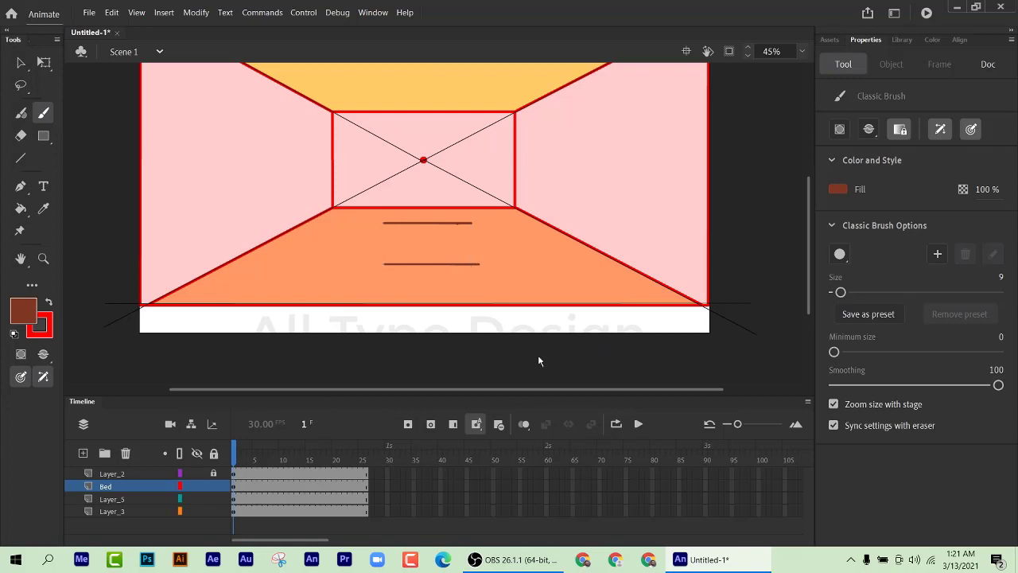
key(ctrl+z)
key(ctrl+z)
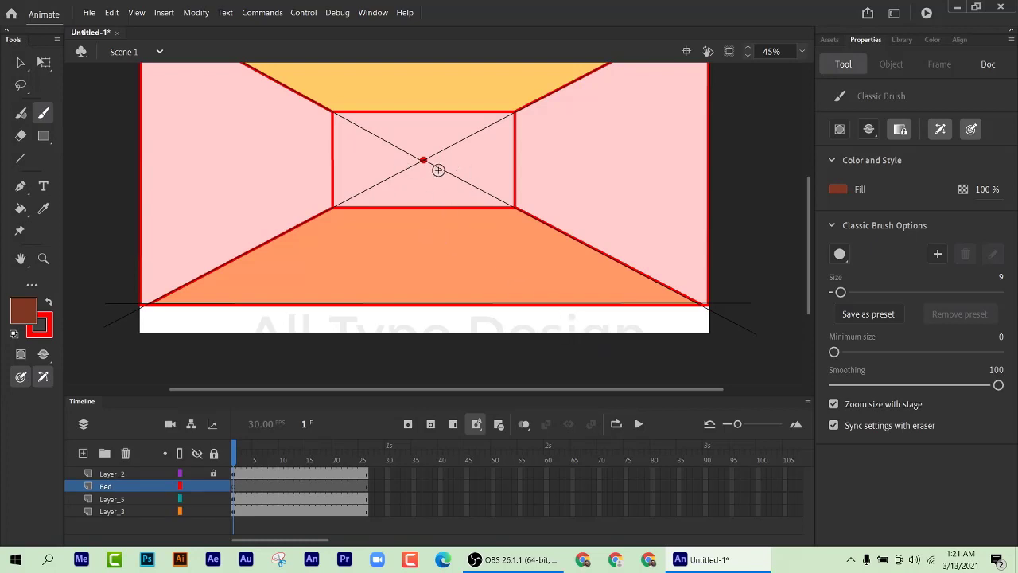
Step: Unlock Layer_2 with the perspective guide lines and clear the selection of its contents
click(117, 501)
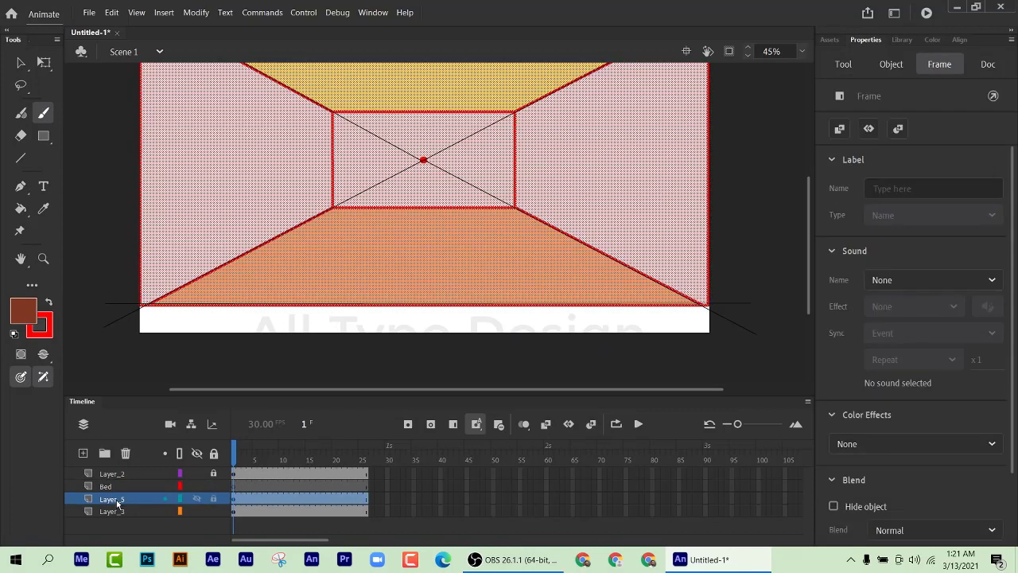
click(213, 500)
click(213, 499)
click(156, 473)
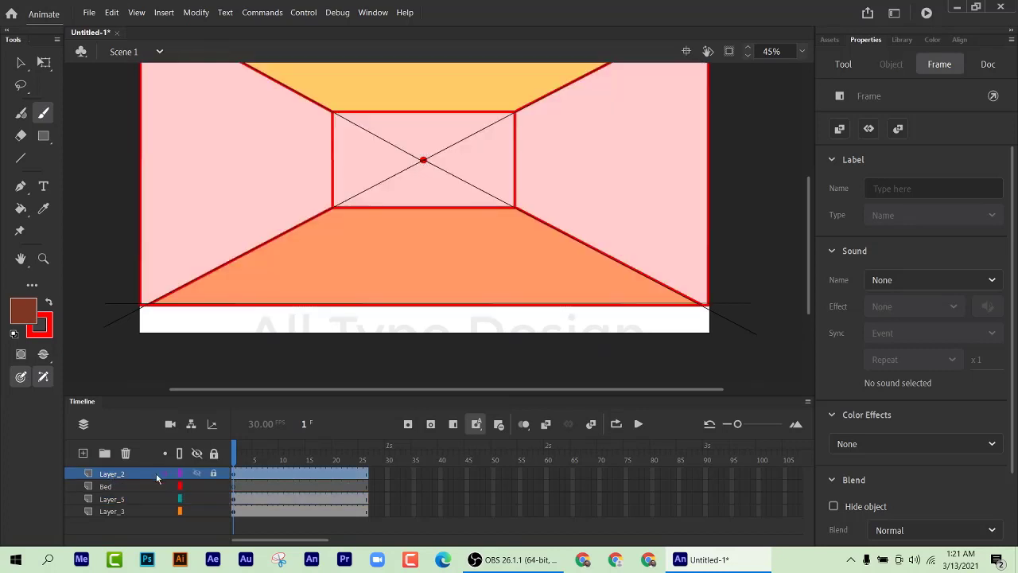
click(213, 474)
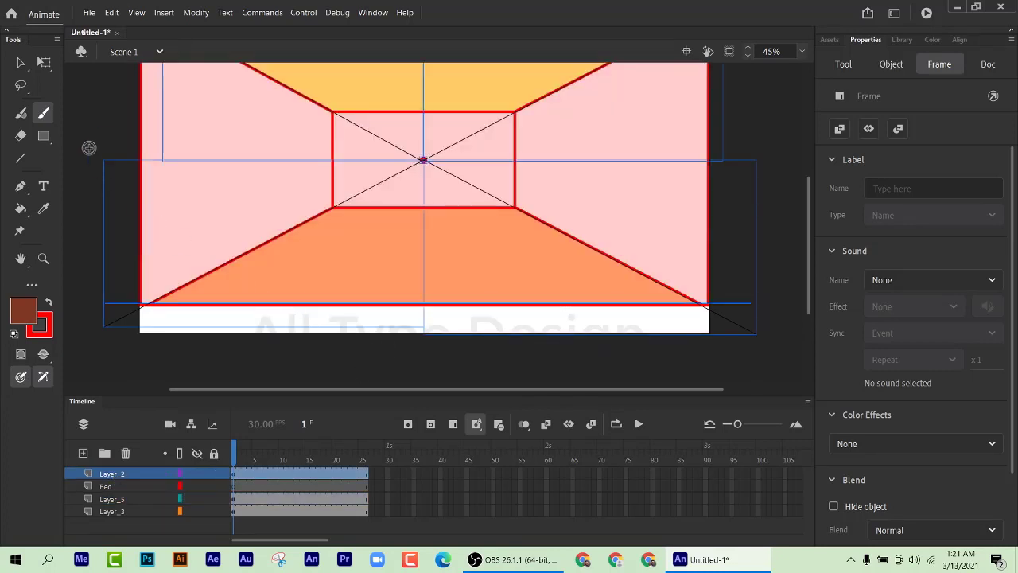
click(21, 64)
click(96, 101)
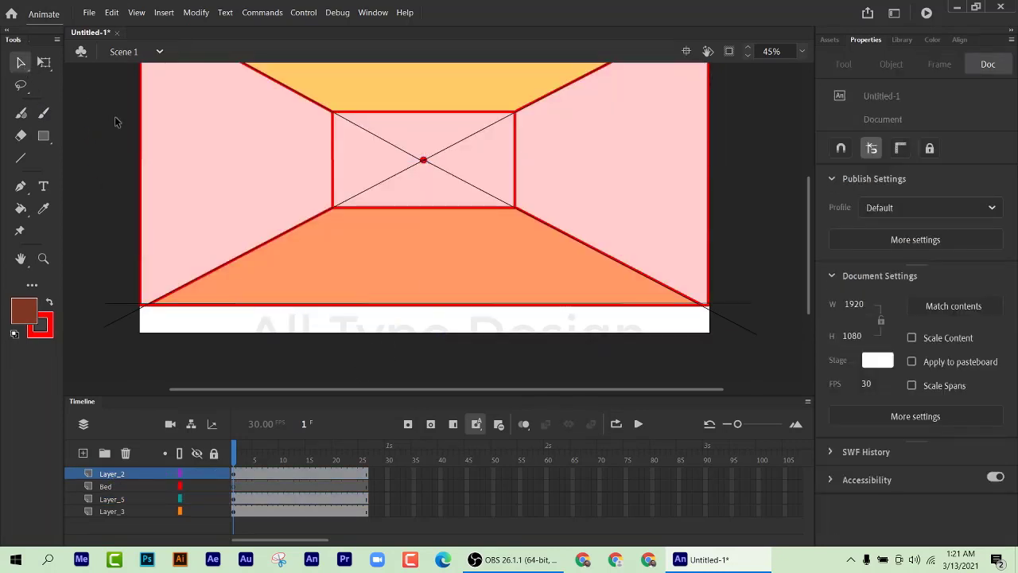
Step: Pull a second guide line off the lower-right diagonal, from the vanishing point across the floor to just below the stage
click(757, 340)
drag(757, 339, 602, 361)
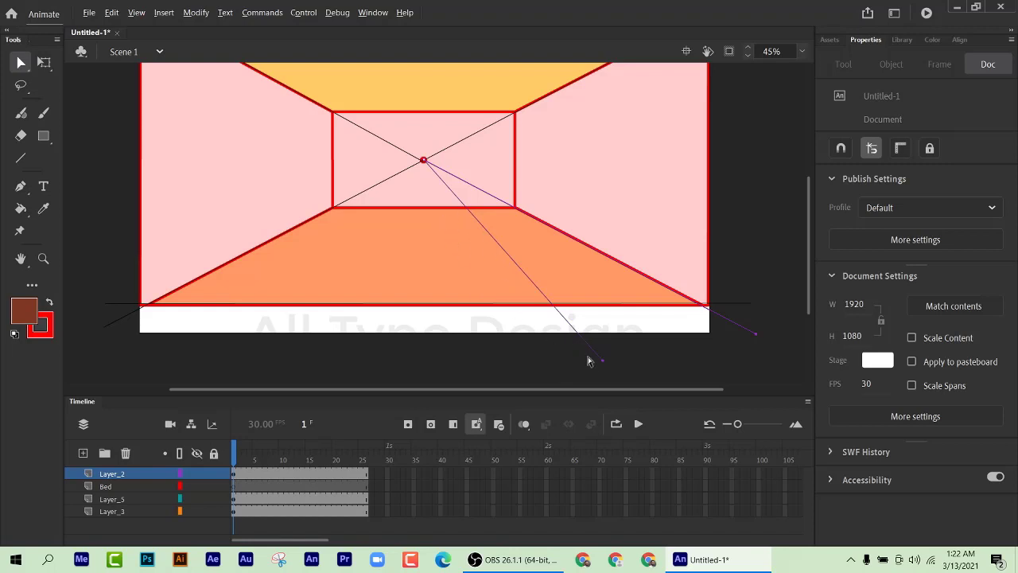
drag(603, 363, 431, 371)
key(ctrl+z)
drag(602, 364, 581, 368)
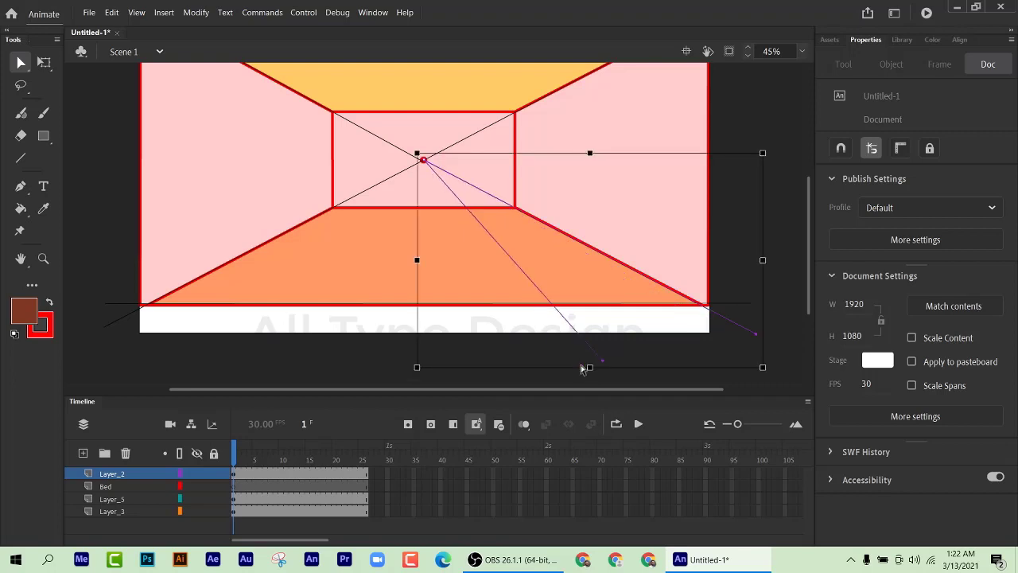
click(609, 364)
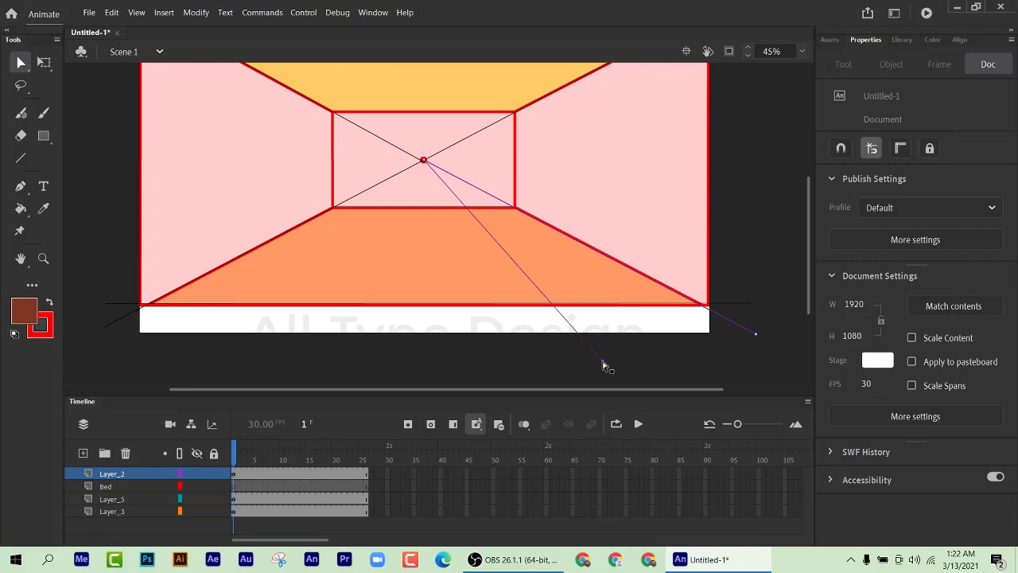
Step: Add a guide line from the vanishing point across the left side of the floor, and move the right floor guide's lower end inward
drag(602, 363, 317, 354)
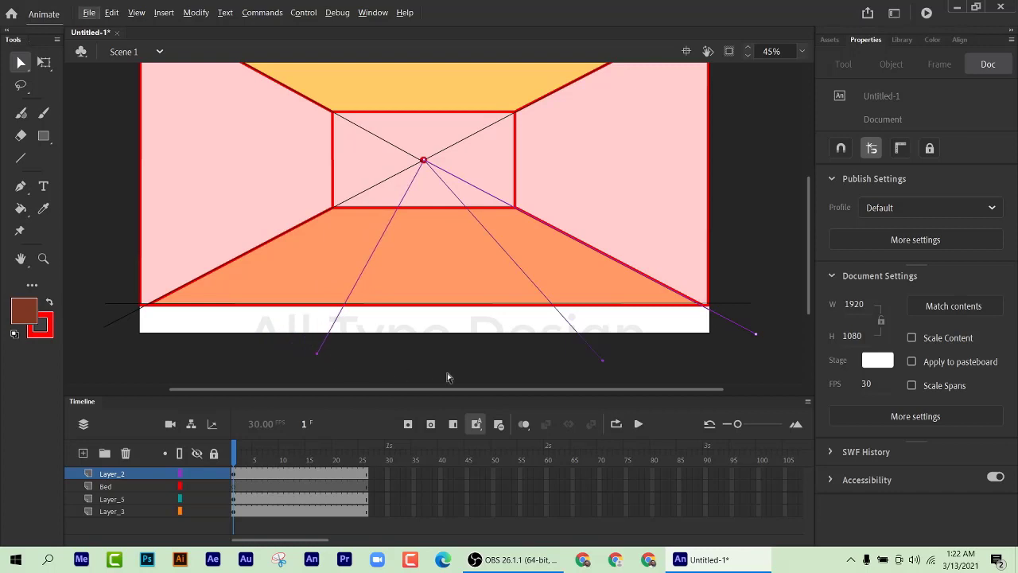
drag(603, 366, 586, 369)
click(586, 368)
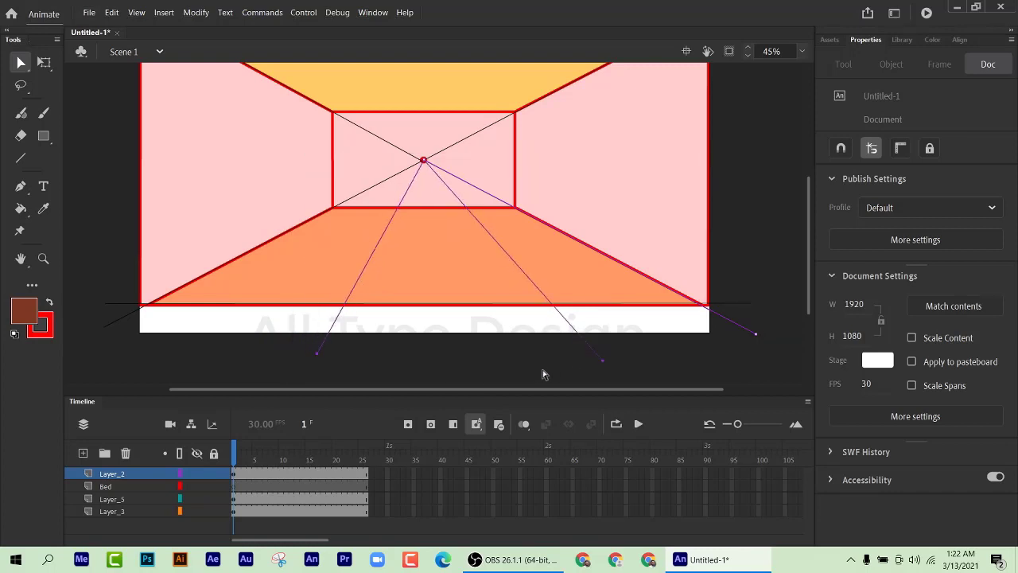
click(604, 363)
drag(605, 363, 563, 354)
click(770, 219)
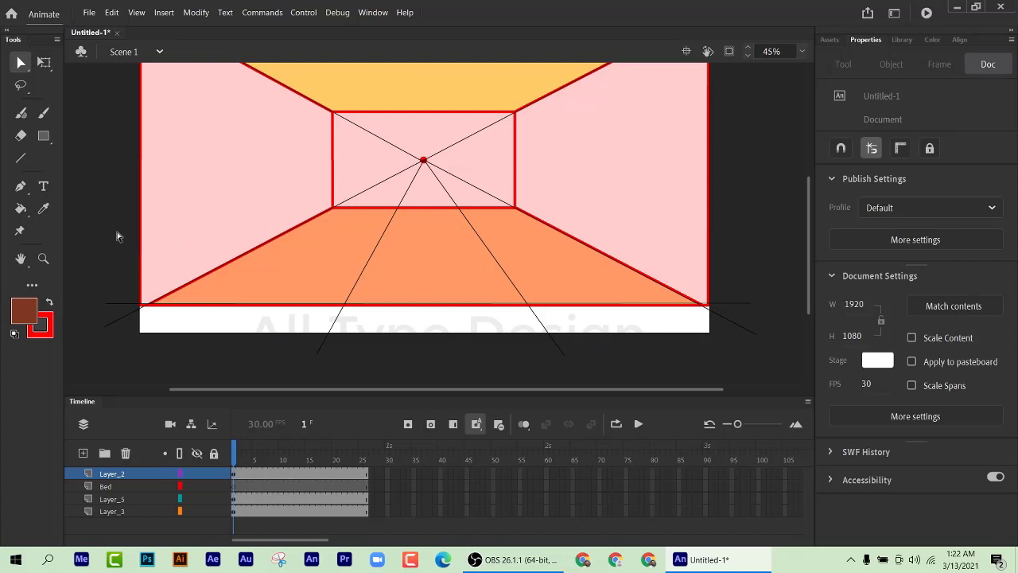
Step: Set up the Rectangle tool with a stroke size of 6
click(44, 136)
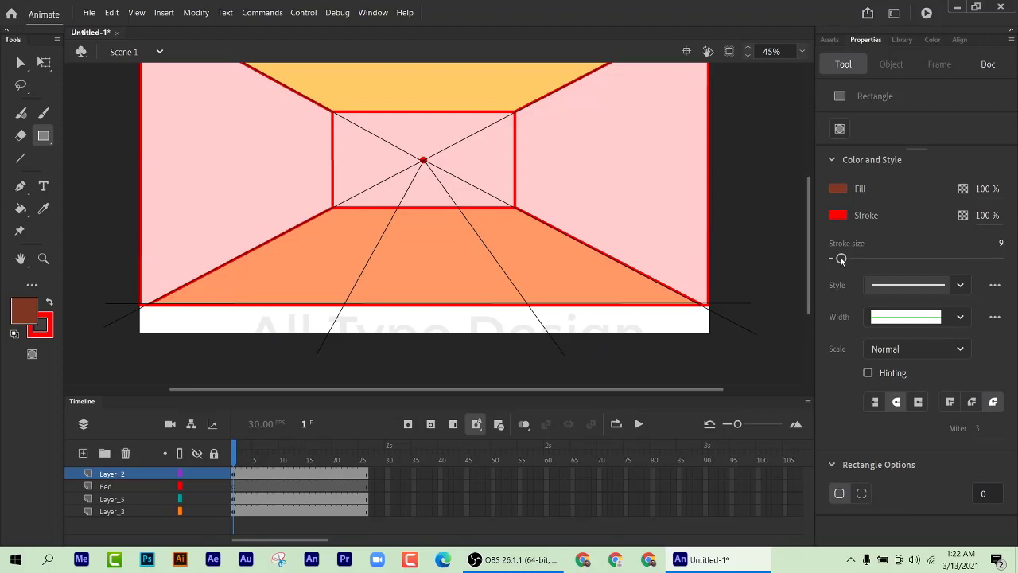
drag(840, 259, 834, 261)
drag(482, 243, 378, 272)
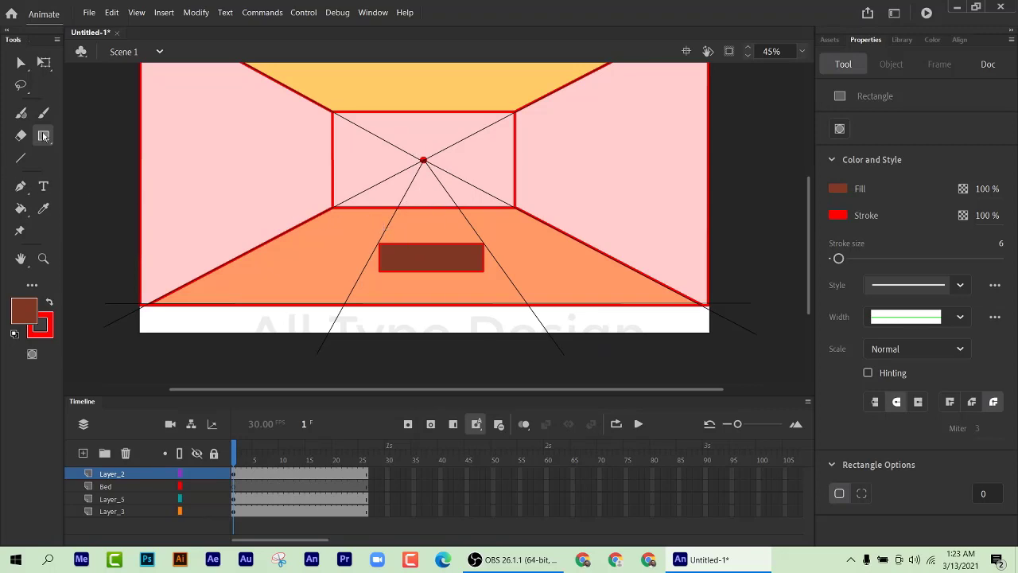
click(121, 479)
key(Escape)
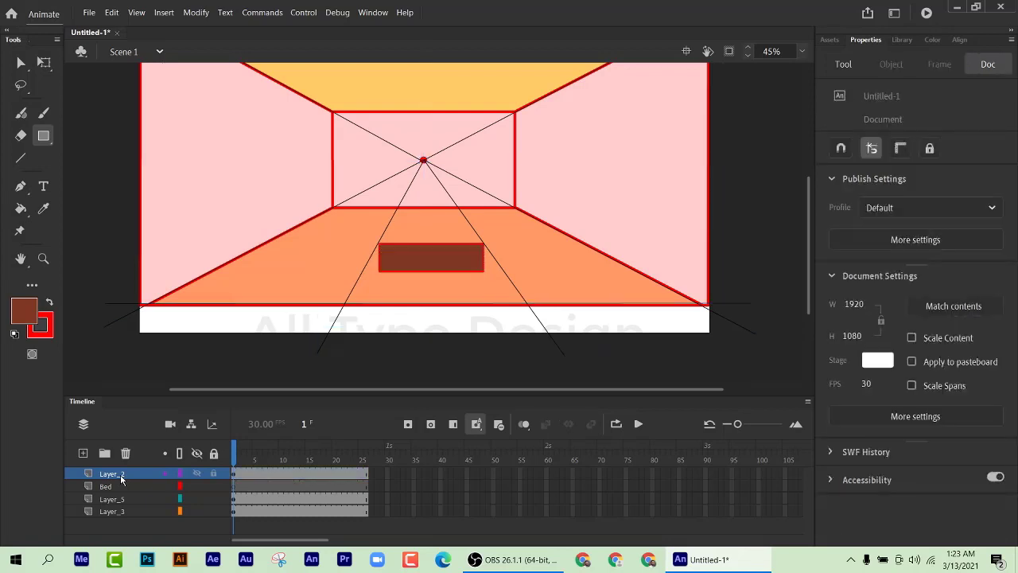
key(ctrl+z)
Step: Draw a brown rectangle about 362 by 80 px on the Bed layer as the bed's front, spanning the two floor guides
click(101, 491)
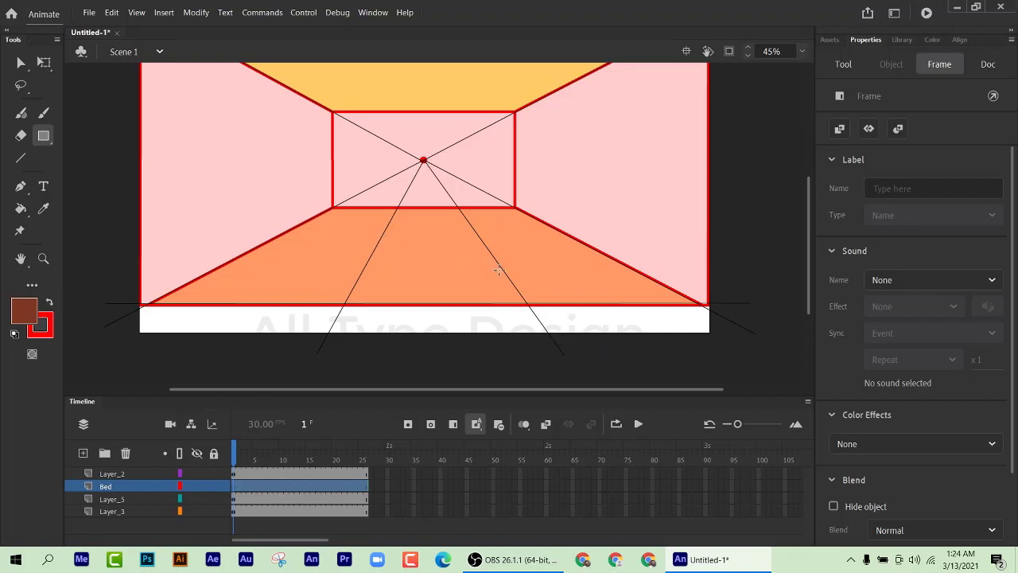
drag(503, 271, 376, 283)
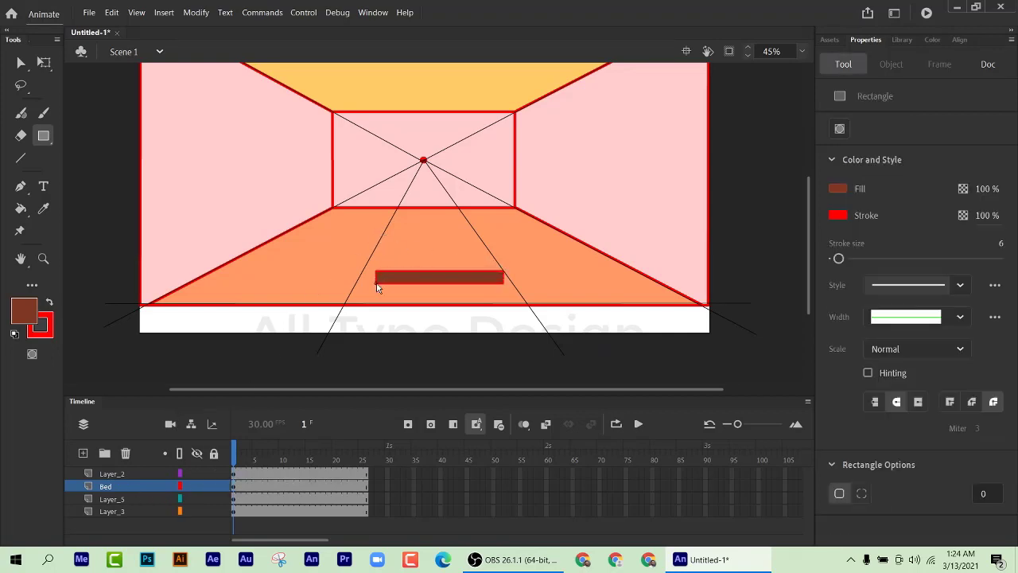
key(ctrl+z)
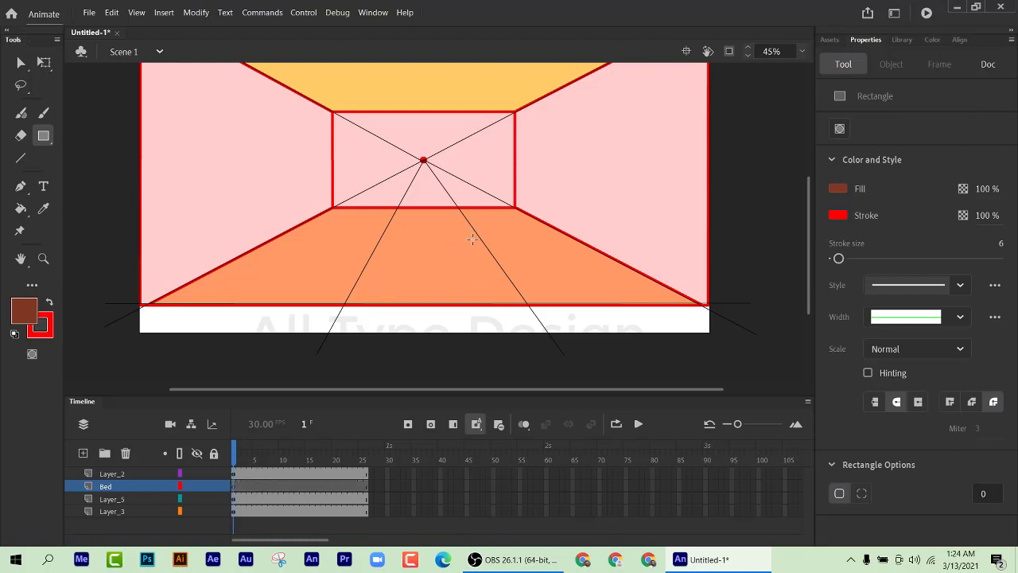
drag(485, 244, 378, 268)
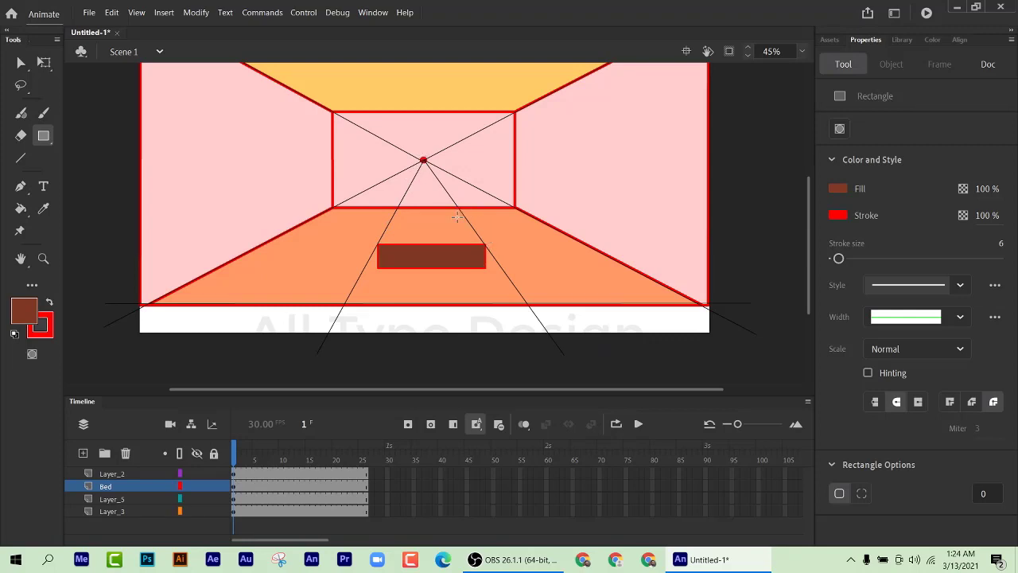
scroll(678, 248, up, 3)
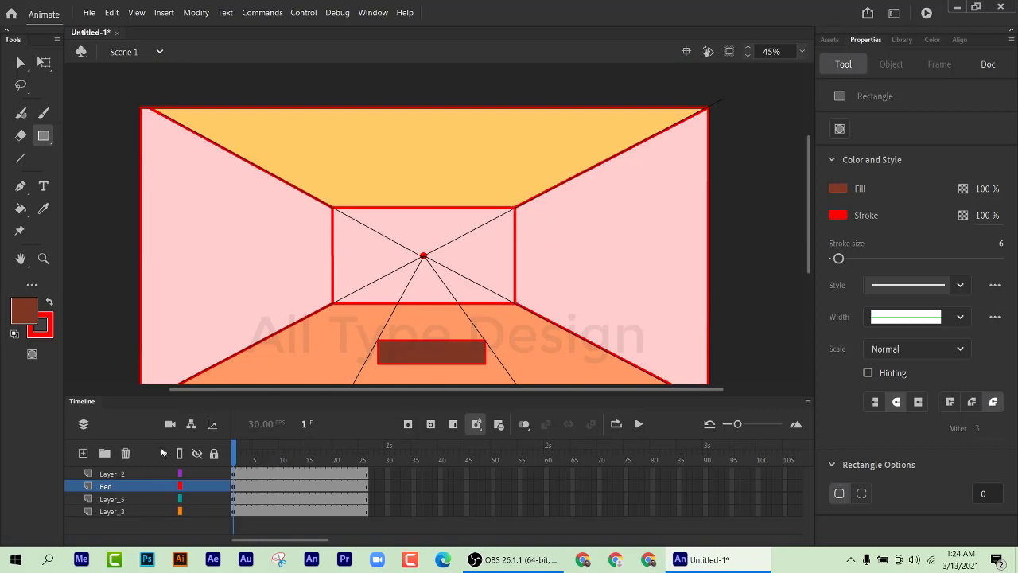
click(120, 473)
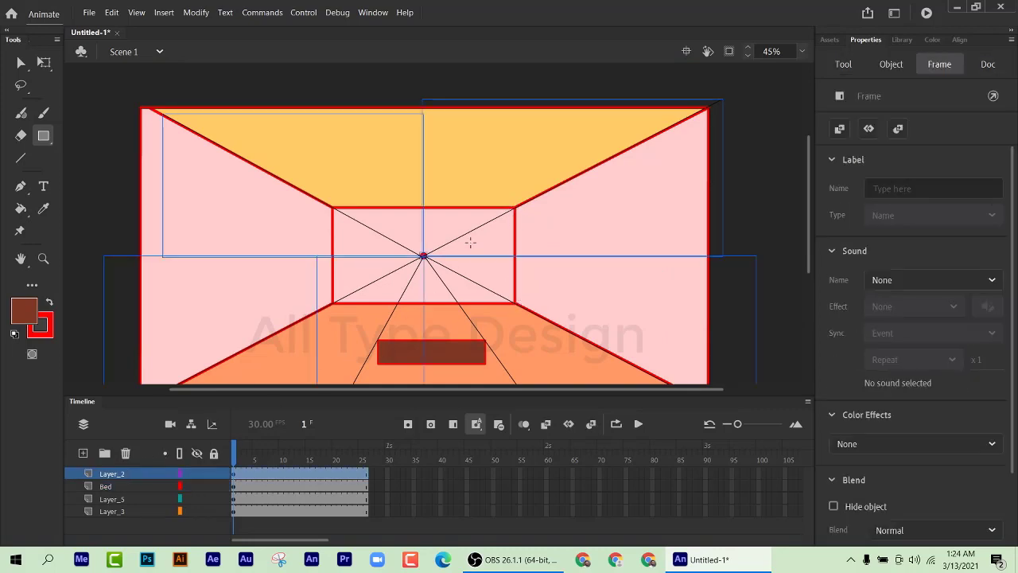
click(517, 208)
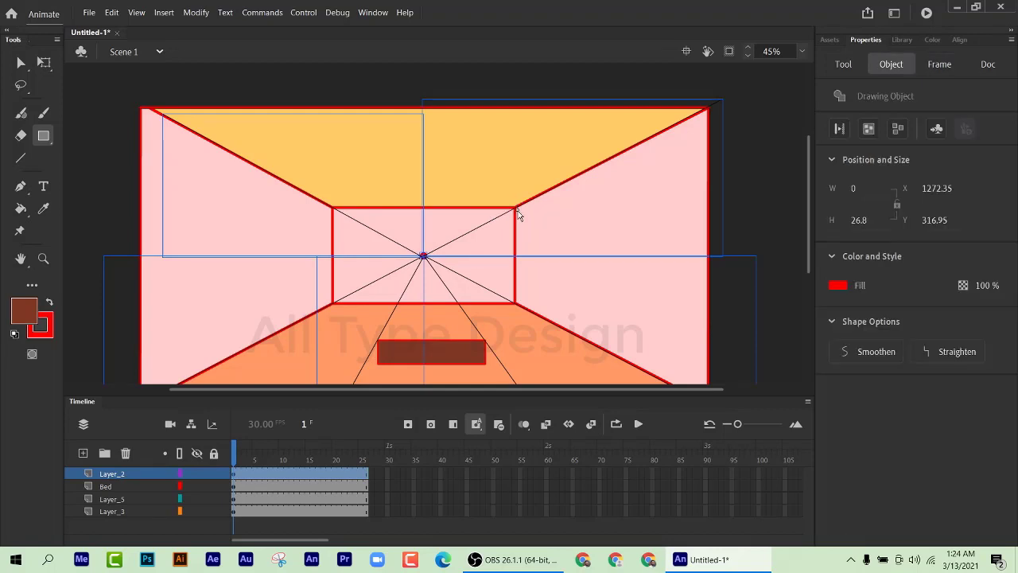
key(ctrl+a)
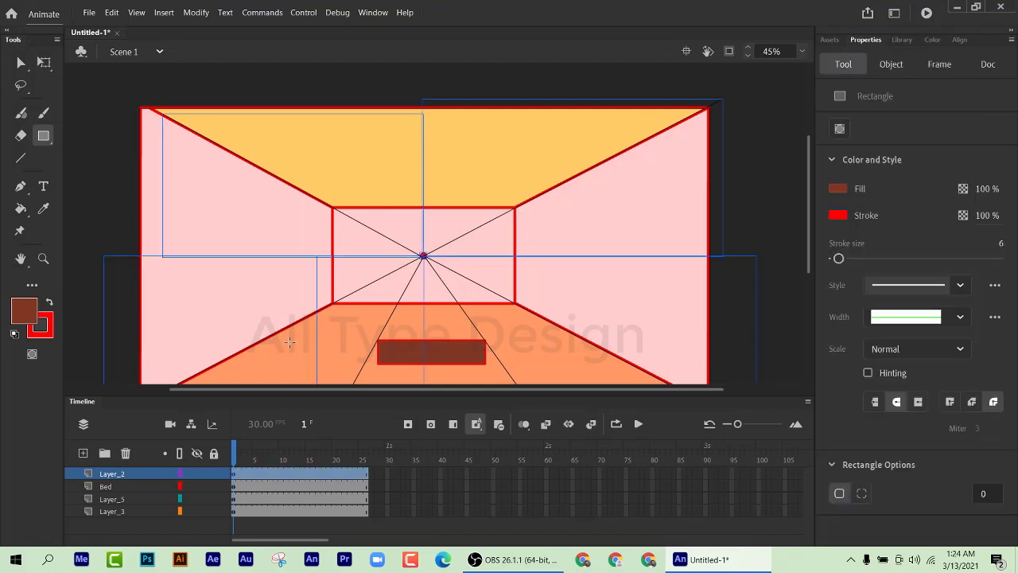
click(120, 486)
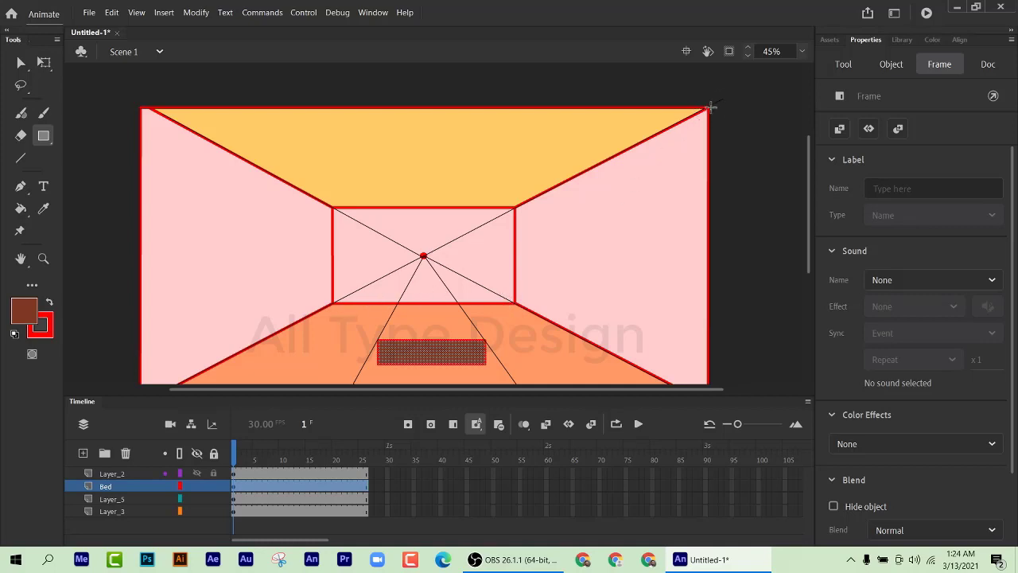
drag(713, 106, 554, 190)
scroll(425, 256, down, 3)
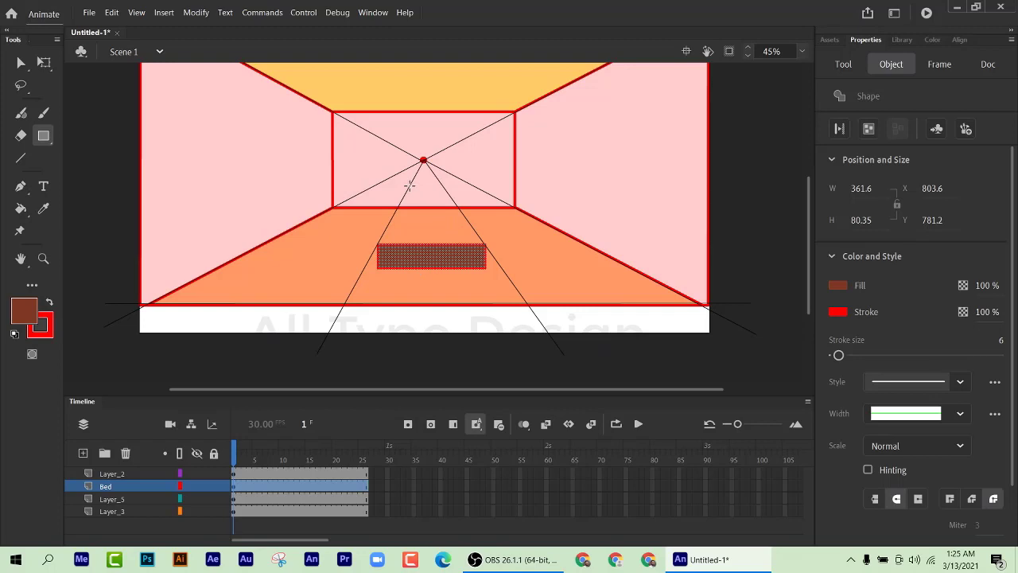
drag(407, 185, 454, 234)
key(ctrl+z)
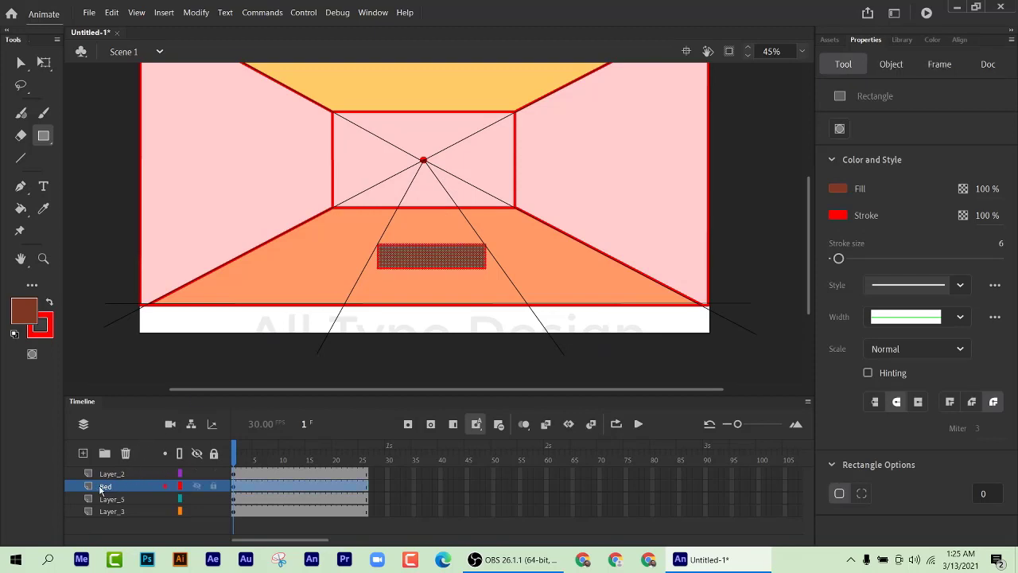
Step: Add a layer named bed_part above the Bed layer and draw a rectangle on it directly above the bed's front
click(83, 452)
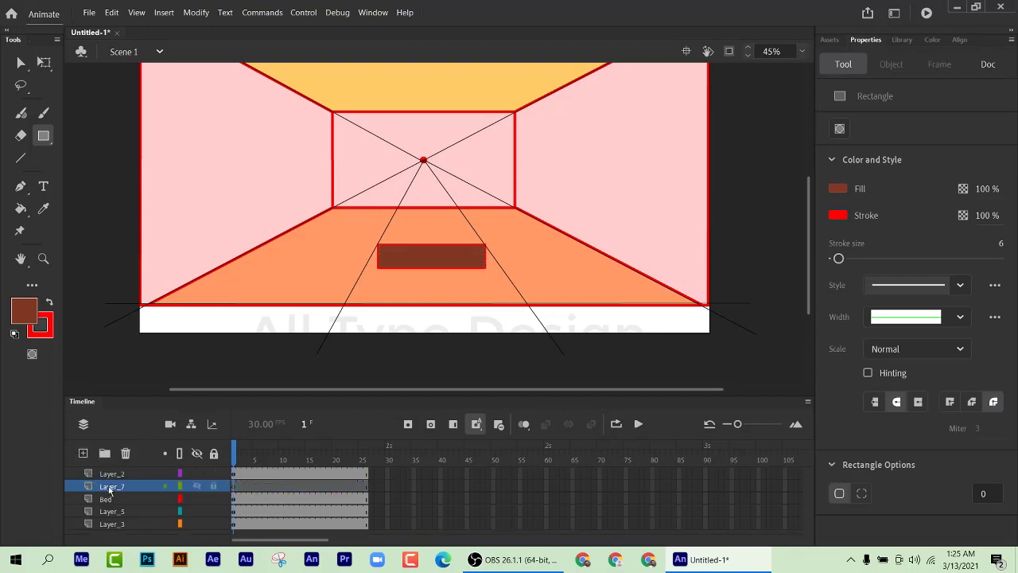
double_click(112, 486)
text(bed part)
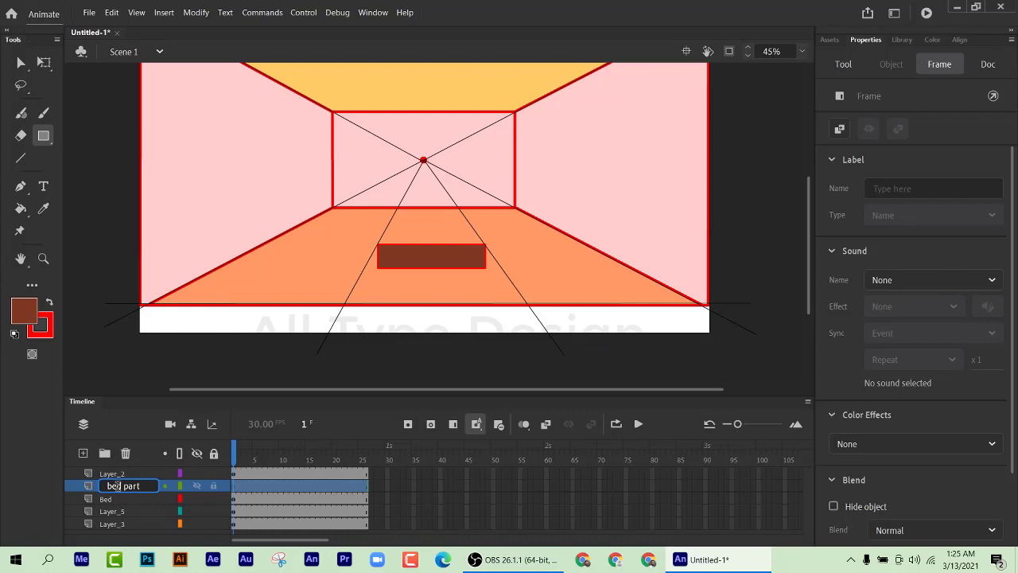
key(Return)
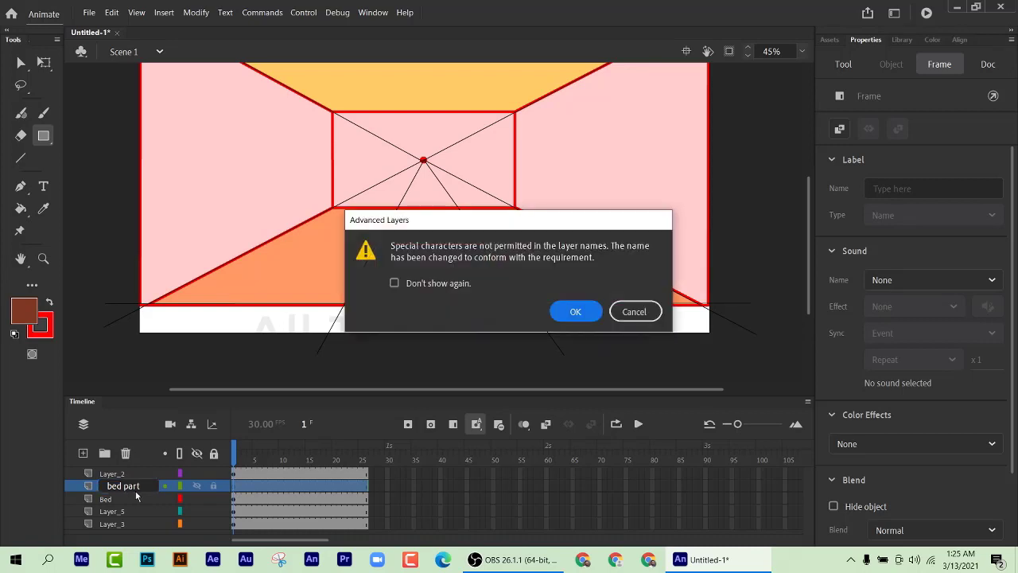
click(585, 317)
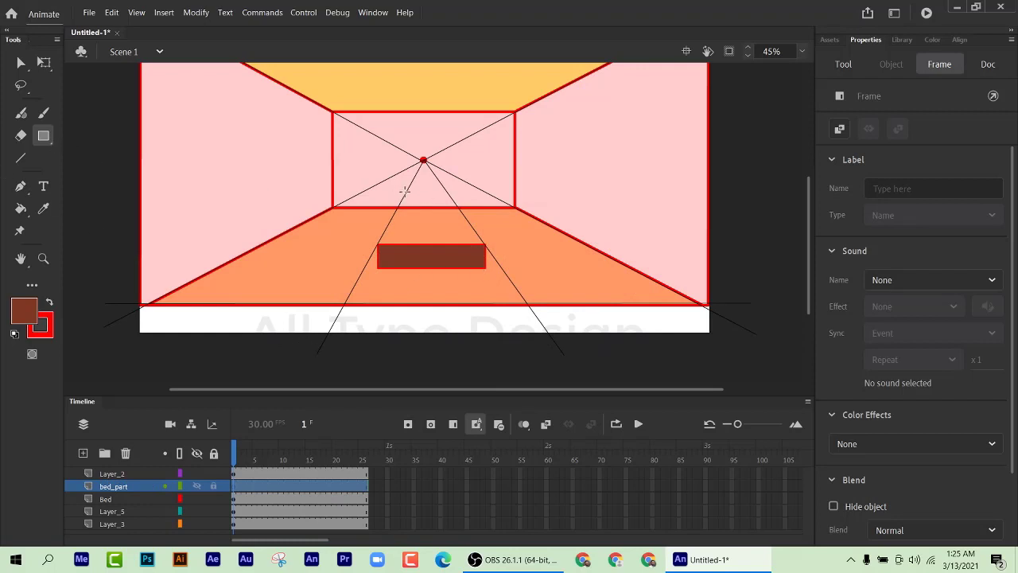
drag(404, 191, 462, 241)
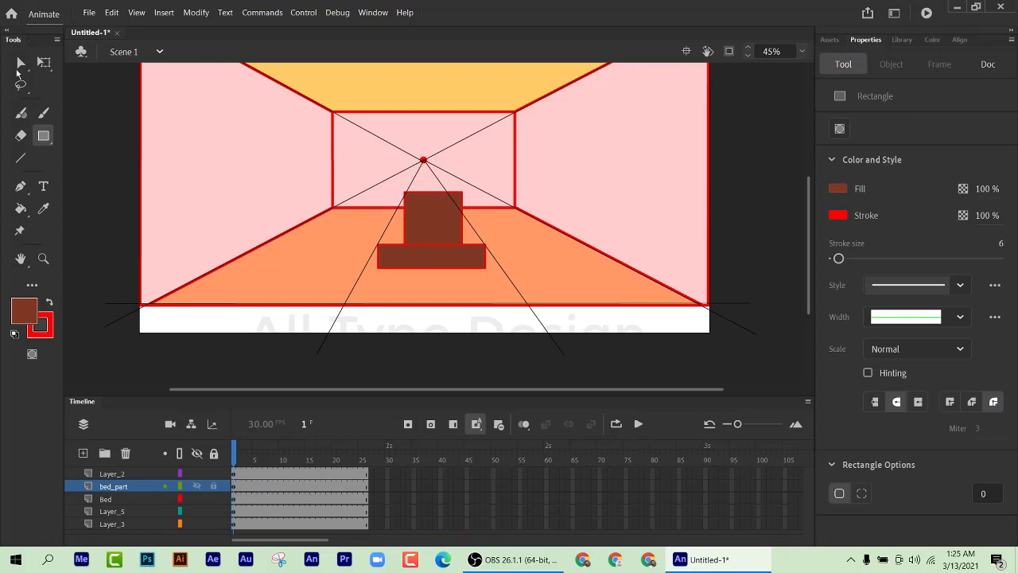
click(19, 63)
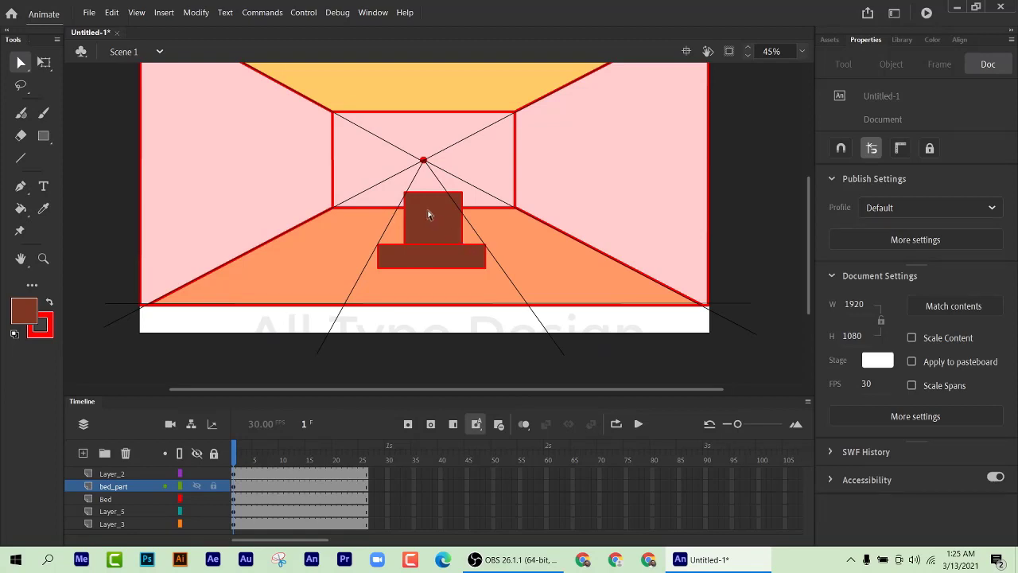
Step: Delete the rectangle on bed_part and remove that layer
click(110, 488)
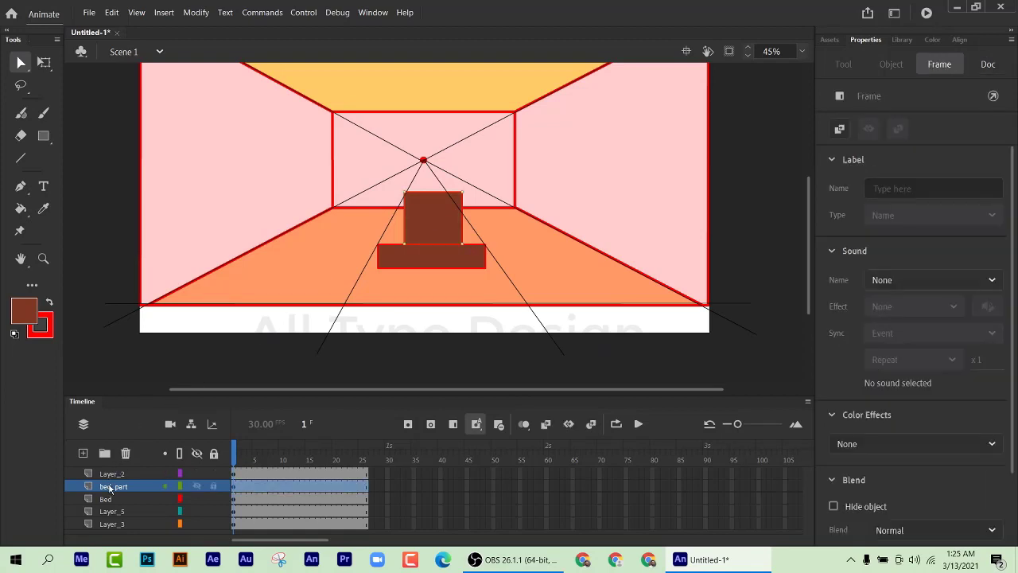
key(Delete)
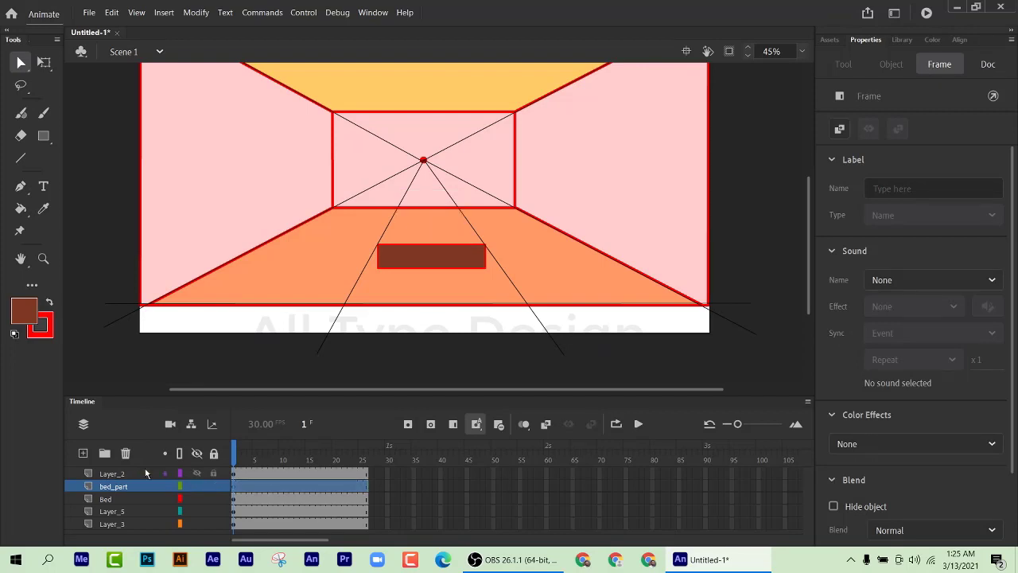
click(123, 456)
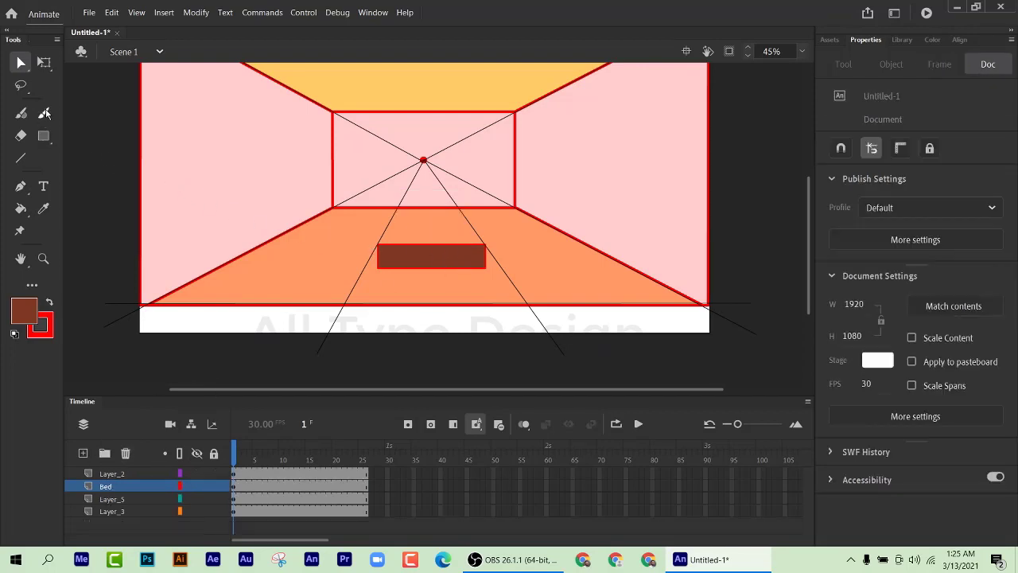
Step: Draw a second brown rectangle on the Bed layer, just above the bed's front and between the two floor guides
click(44, 135)
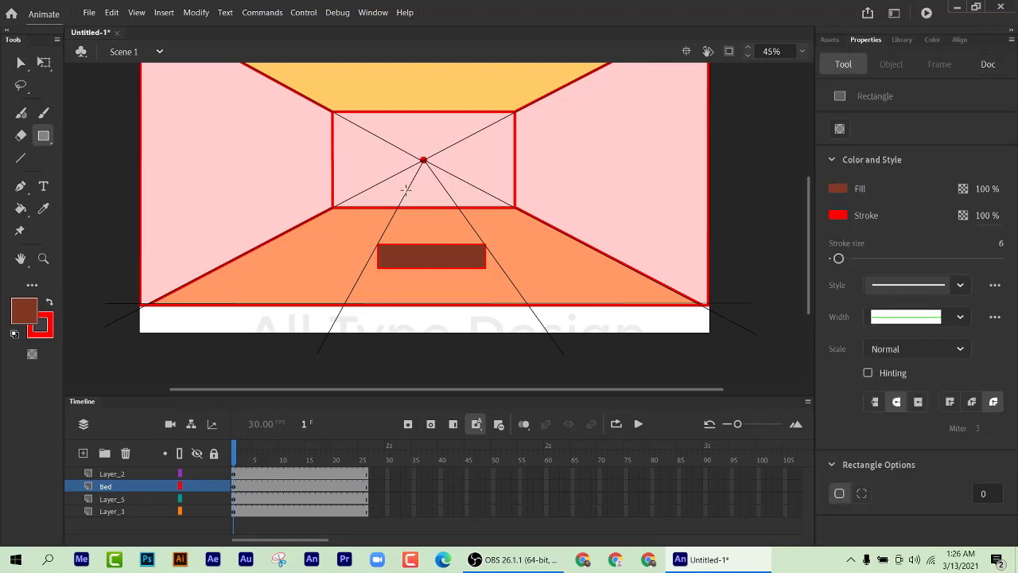
mouse_move(401, 192)
mouse_down()
mouse_move(457, 227)
mouse_move(462, 244)
mouse_up()
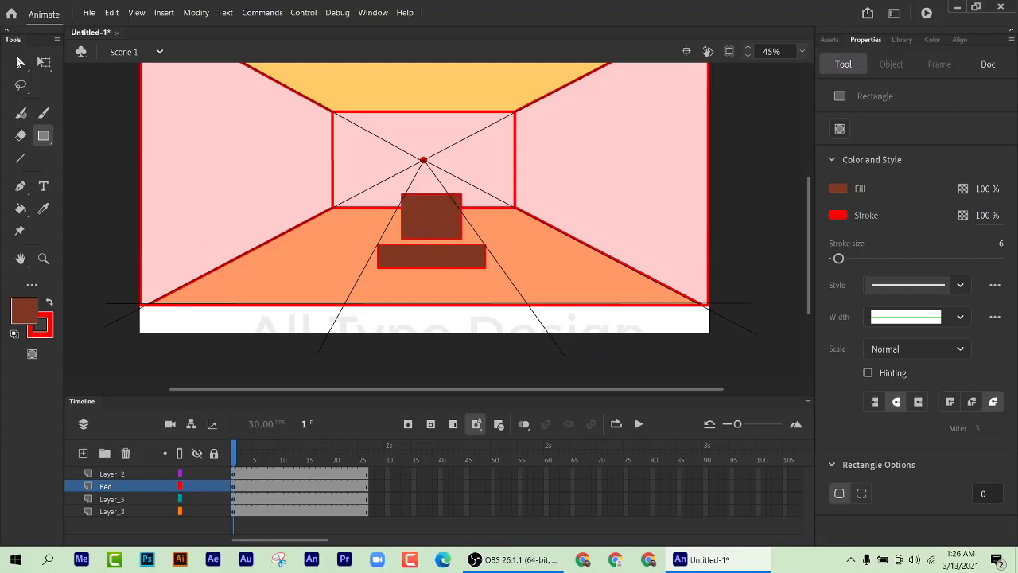
click(20, 63)
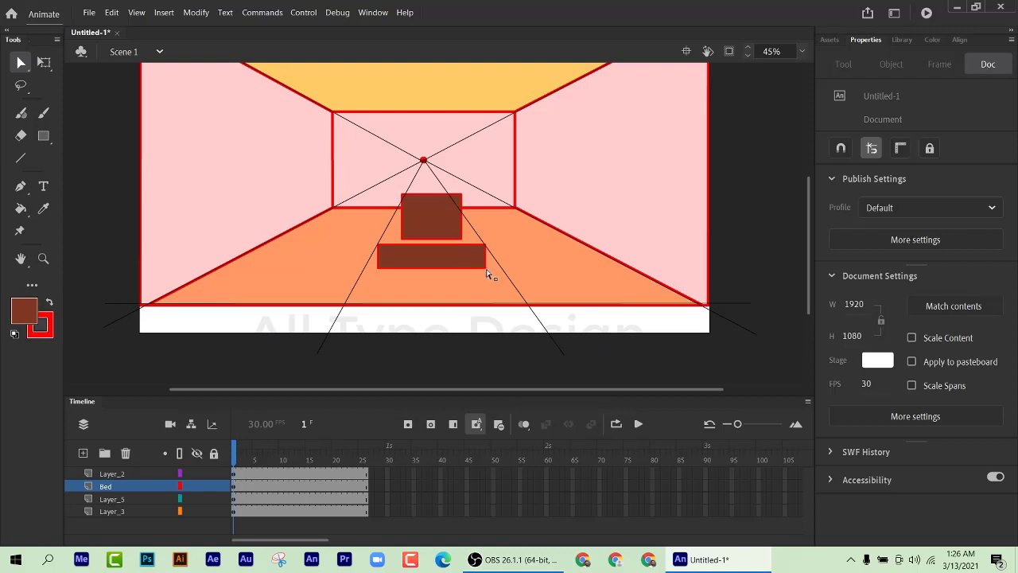
Step: Reshape the upper rectangle into the bed's top, pulling its lower corners to the front's upper corners and its upper corners onto the guides
scroll(487, 277, up, 3)
scroll(429, 245, up, 3)
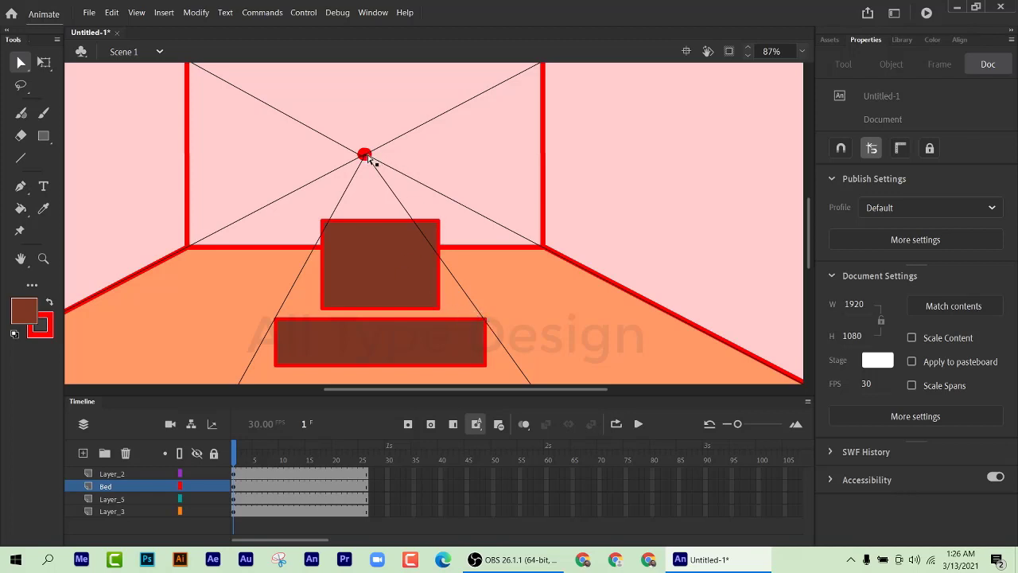
click(20, 62)
drag(321, 304, 274, 316)
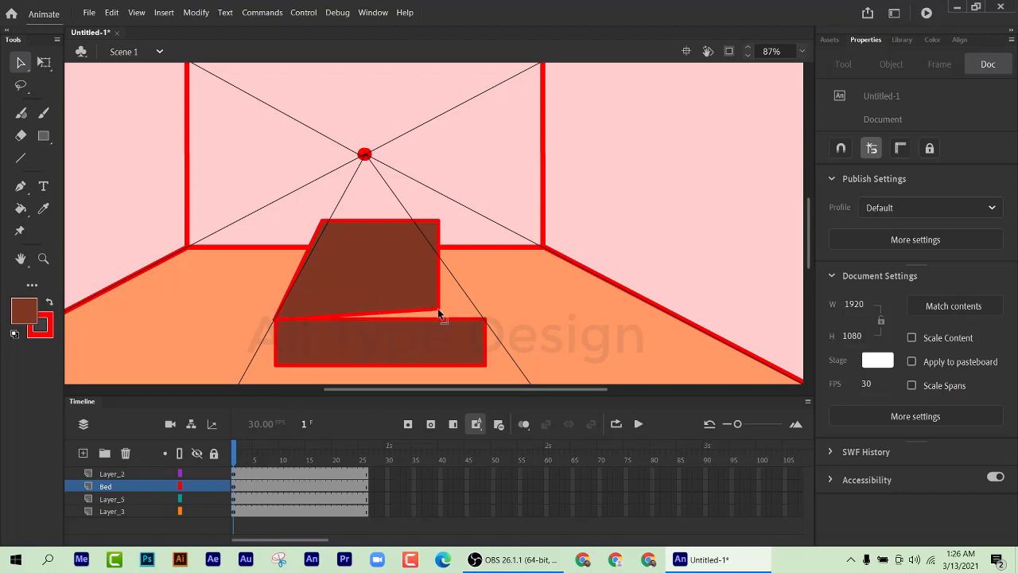
drag(437, 309, 483, 319)
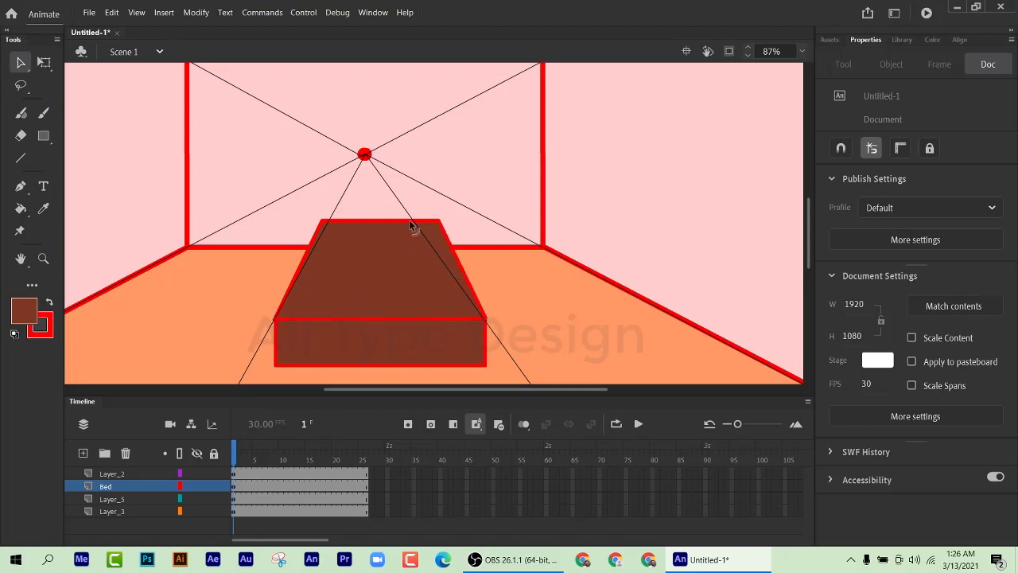
drag(440, 222, 423, 234)
drag(321, 221, 321, 231)
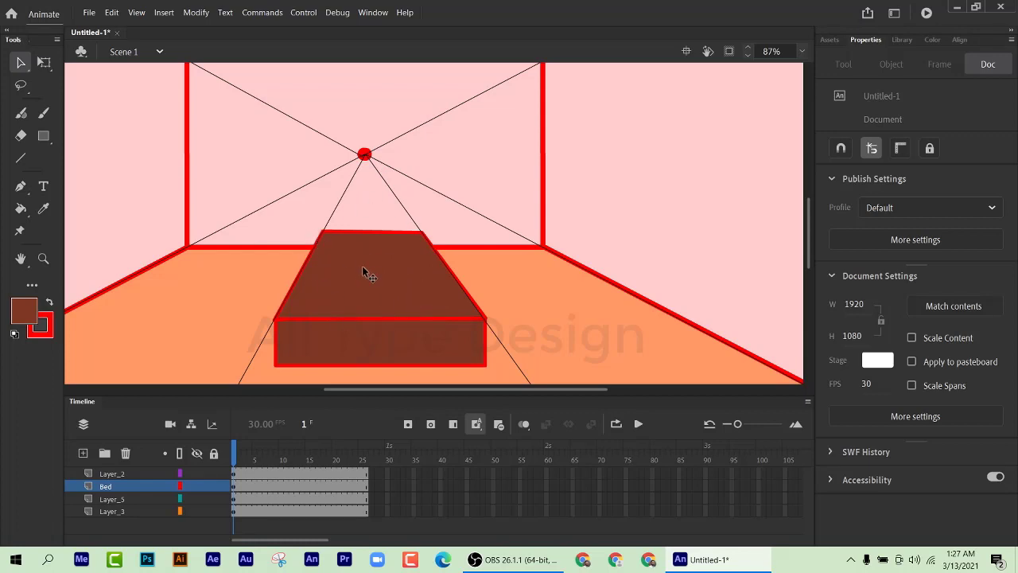
Step: Lock Layer_2 and adjust the bed top's far-left corner along the guide line
click(324, 229)
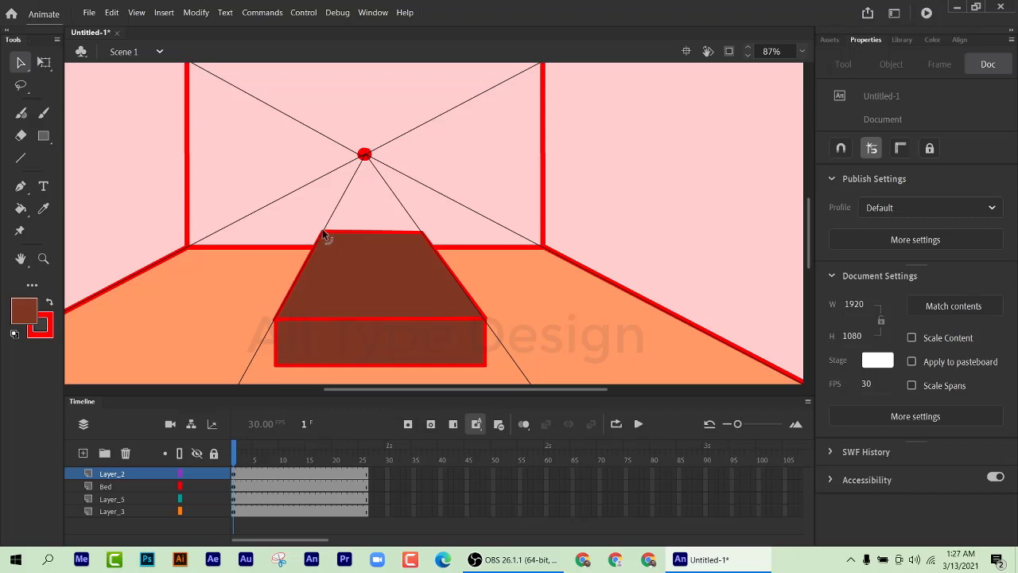
click(213, 474)
drag(322, 229, 323, 231)
Step: Turn on snapping to objects for the document
click(136, 12)
mouse_move(175, 140)
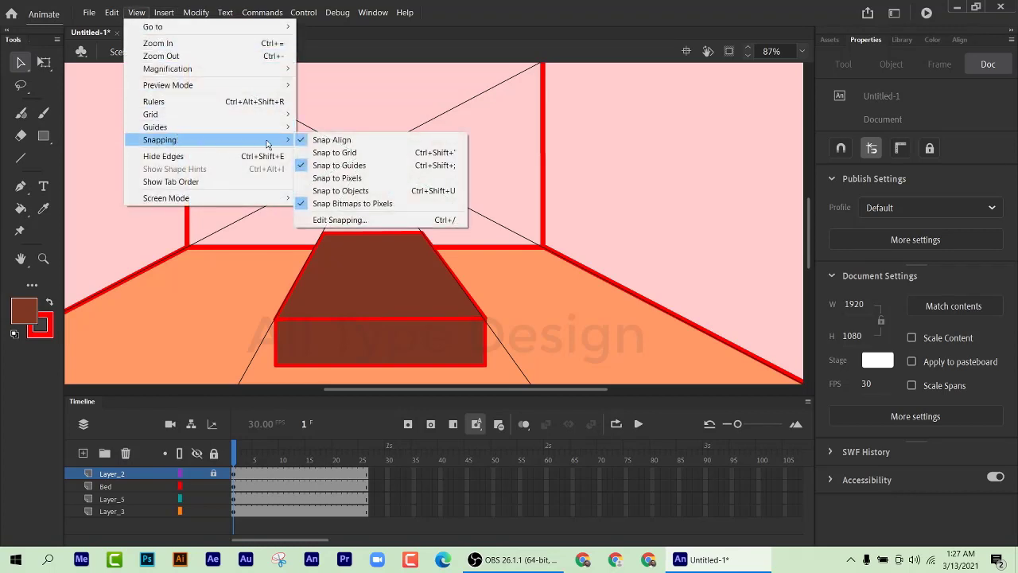
click(317, 192)
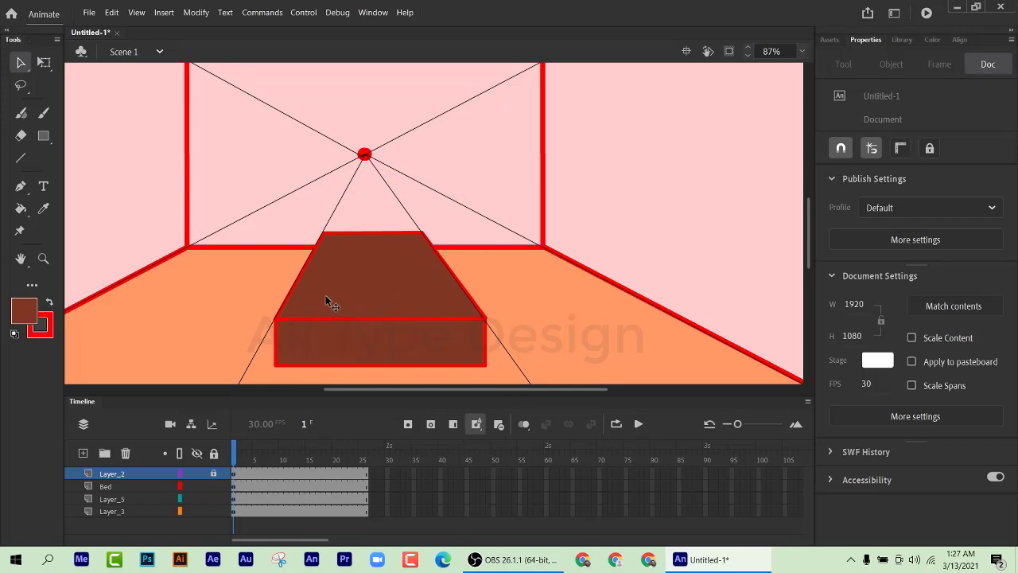
click(835, 151)
Step: Draw two red lines along the guides from the bed top's far corners and a horizontal line crossing both above the bed
click(48, 302)
click(48, 302)
click(21, 161)
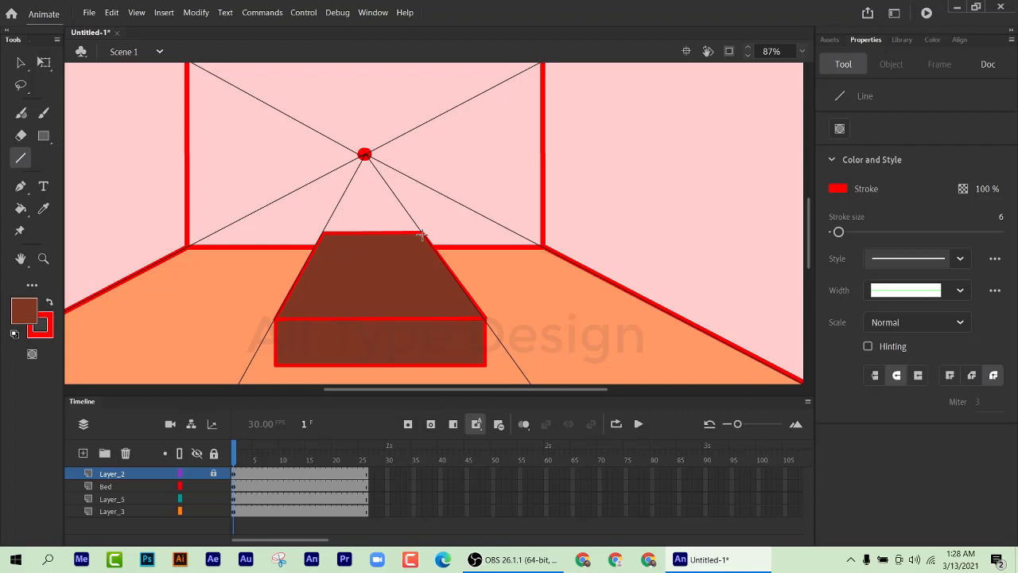
mouse_move(422, 236)
mouse_down()
mouse_move(381, 178)
mouse_move(392, 204)
mouse_up()
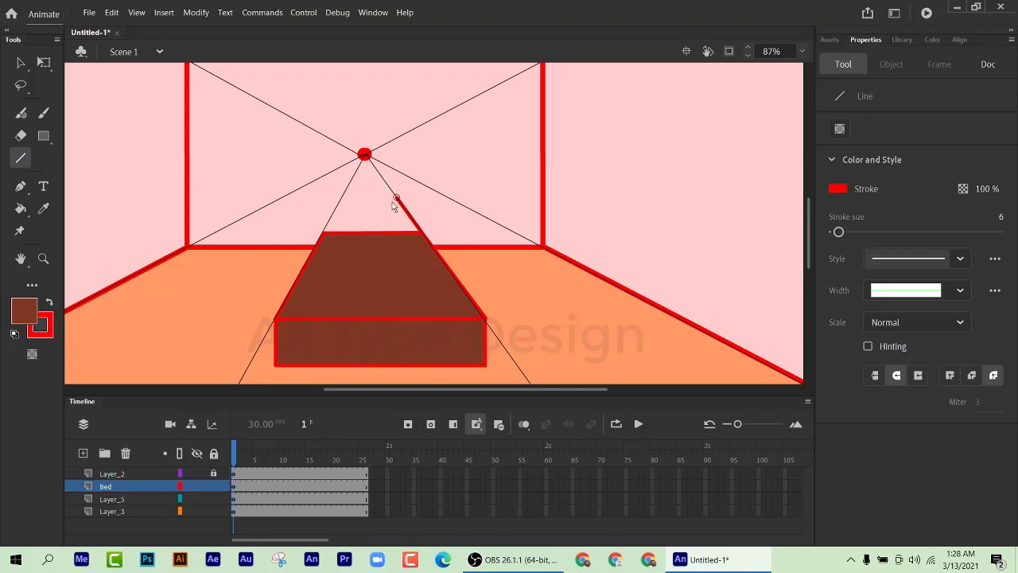
mouse_move(322, 232)
mouse_down()
mouse_move(347, 187)
mouse_move(341, 205)
mouse_up()
drag(432, 205, 317, 206)
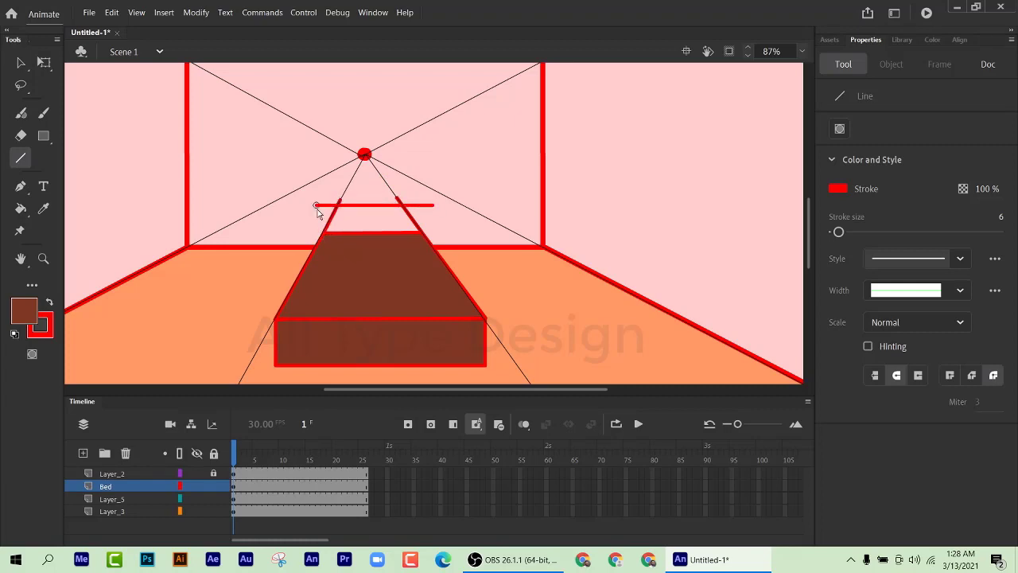
Step: Delete the overhanging ends of the crossing lines so only a closed headboard outline remains behind the bed top
click(21, 63)
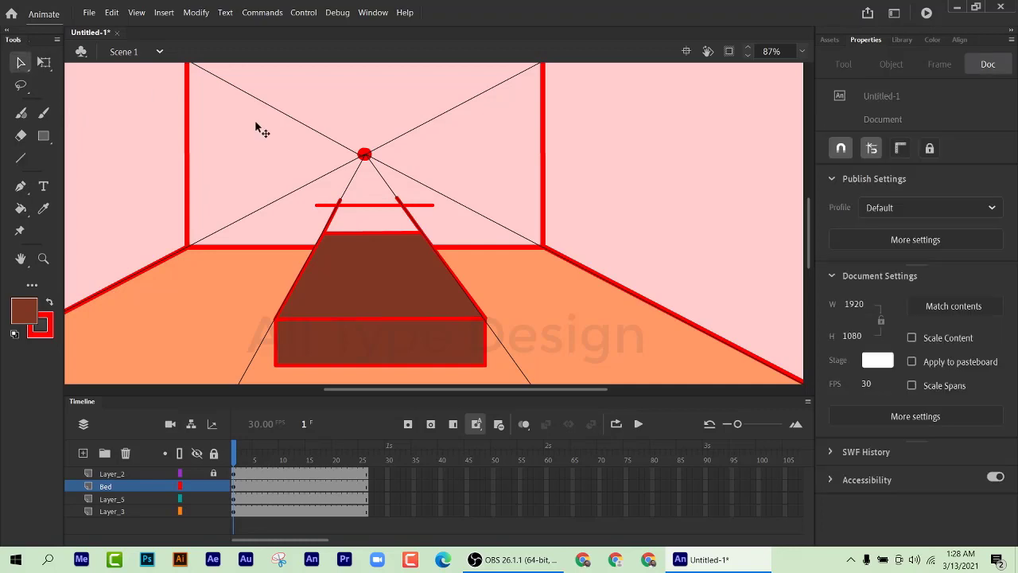
click(424, 205)
key(Delete)
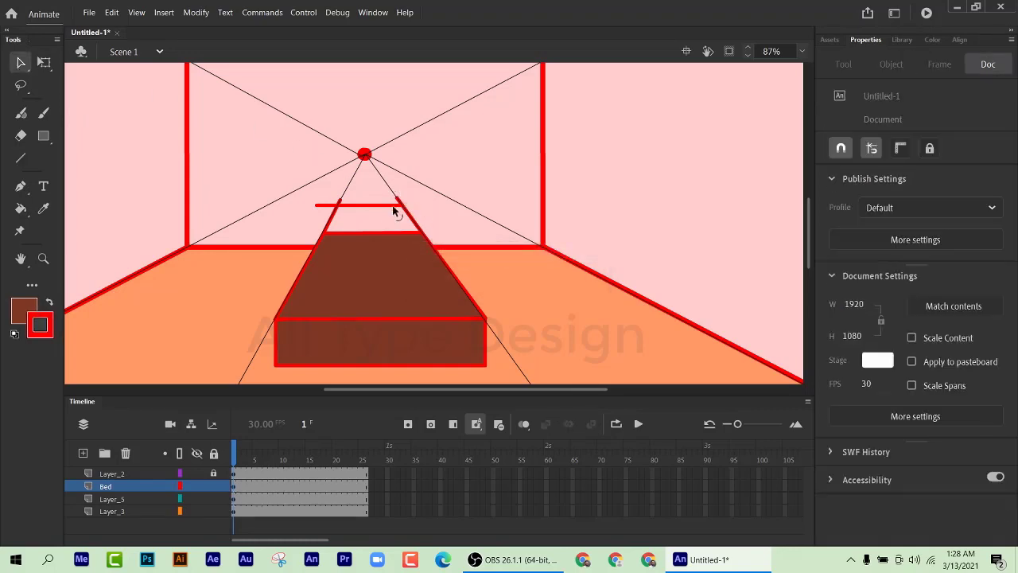
click(398, 206)
key(Delete)
click(328, 206)
key(Delete)
Step: Curve the headboard's upper line into an arch and lower its two end corners along the guides
drag(361, 206, 364, 194)
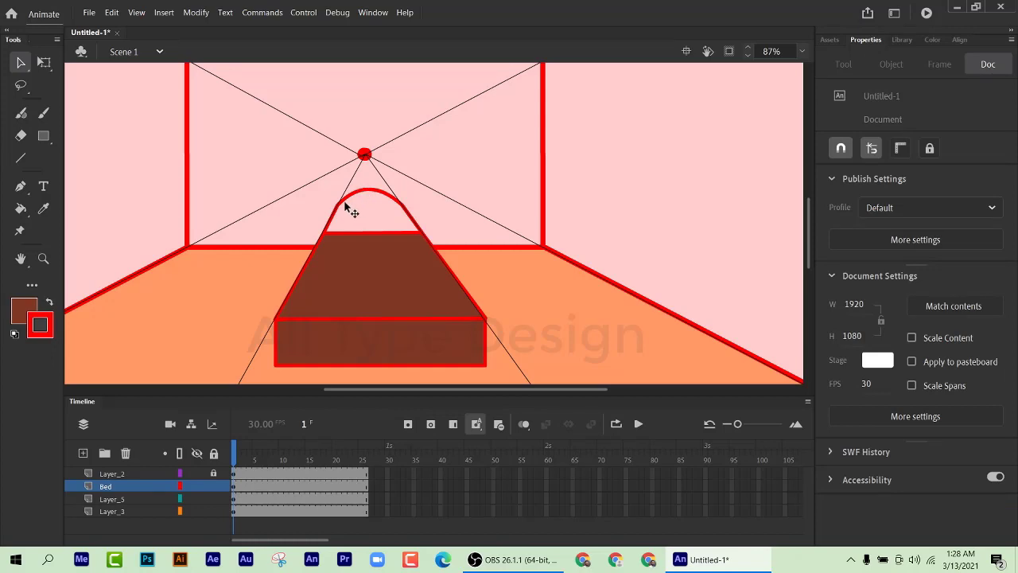
drag(335, 216, 326, 230)
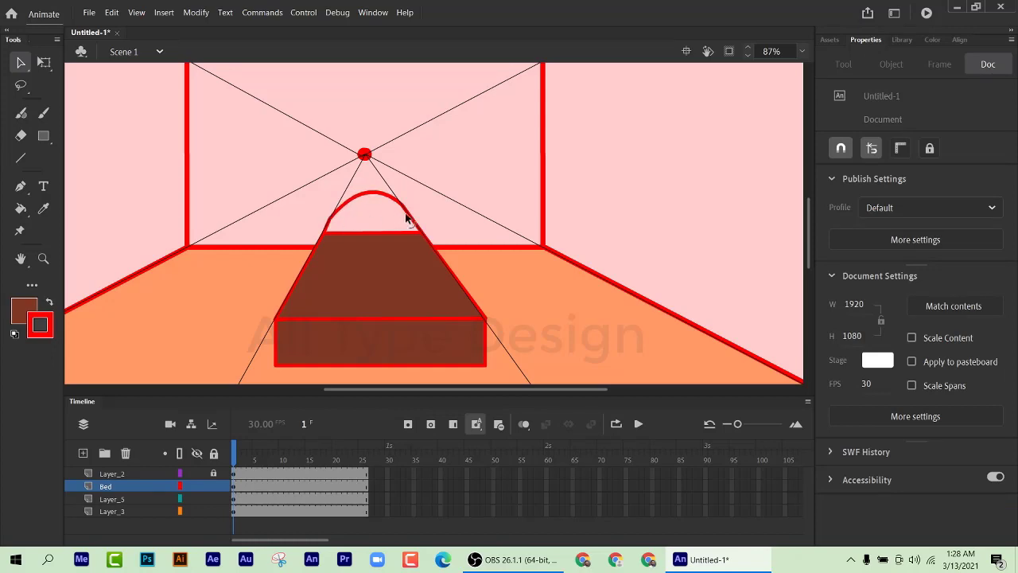
drag(404, 211, 417, 226)
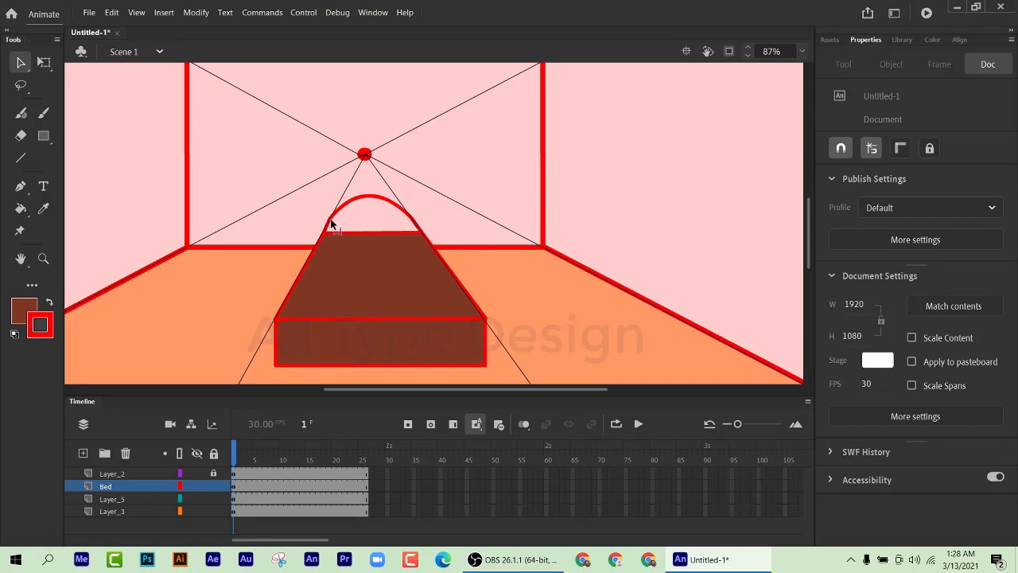
drag(331, 224, 326, 231)
Step: Lock Layer_3 and Layer_5, and fill the headboard arch on the Bed layer with the current brown
click(20, 207)
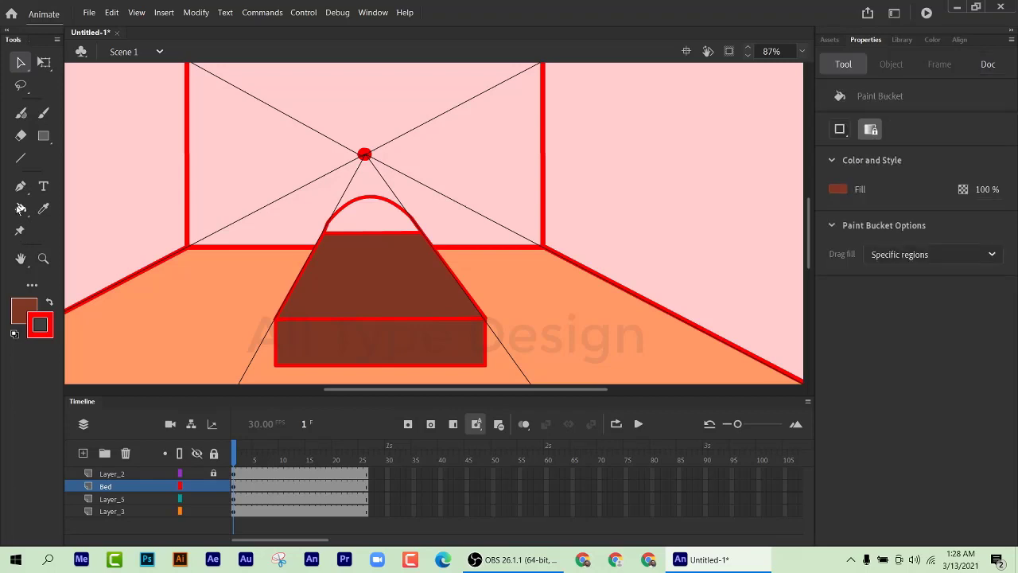
click(374, 213)
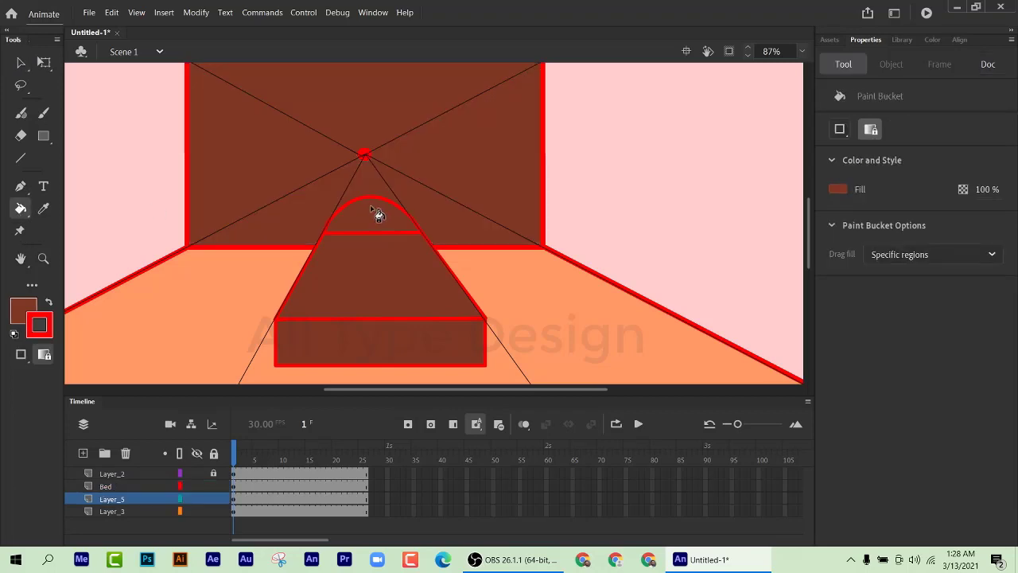
key(ctrl+z)
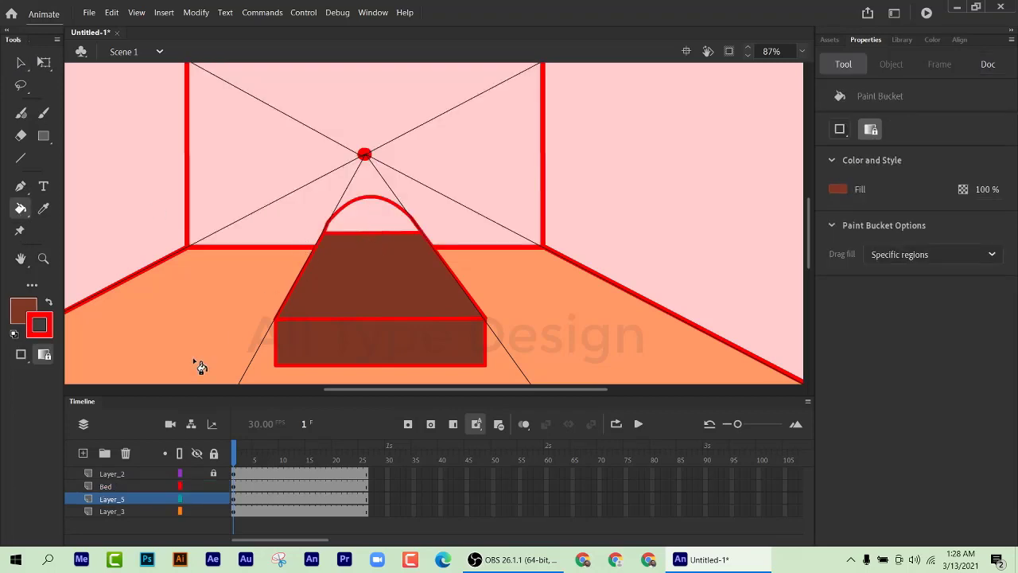
click(211, 510)
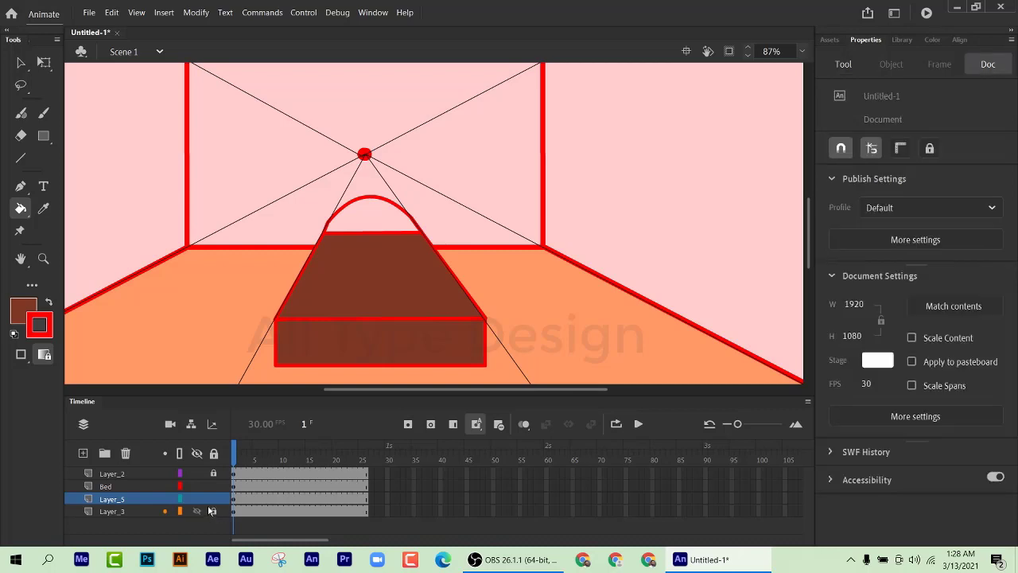
click(212, 498)
click(108, 486)
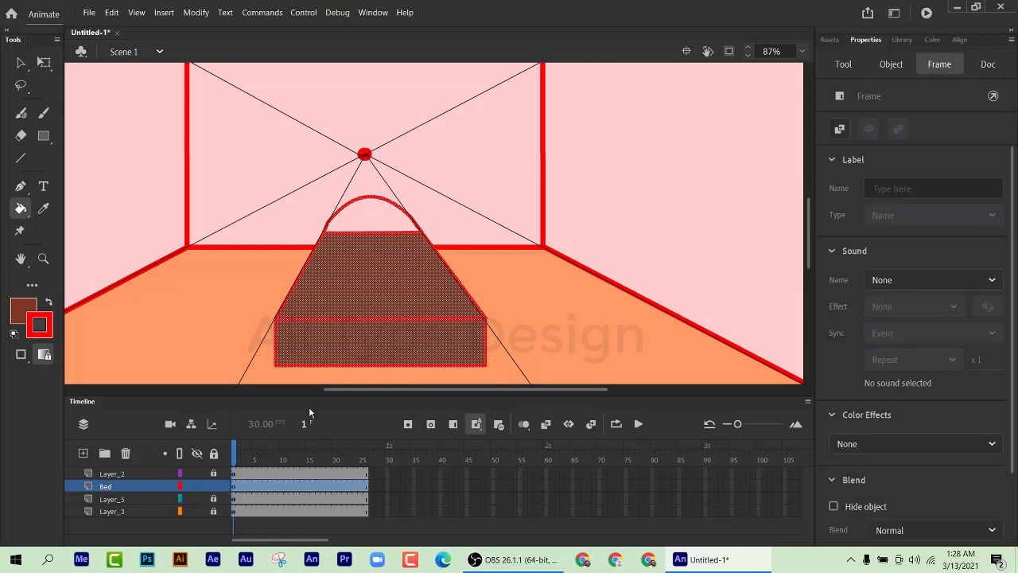
click(357, 221)
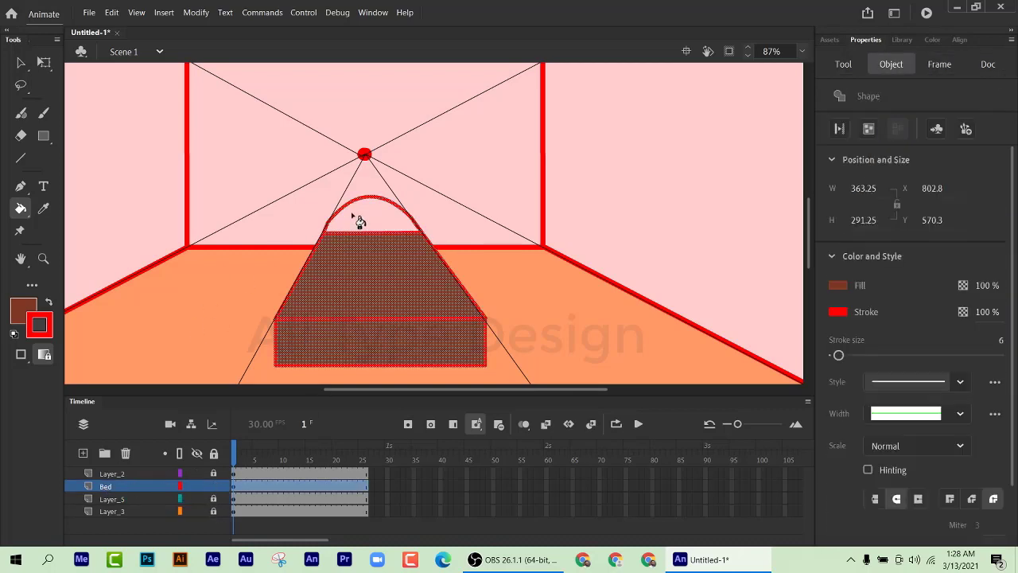
click(21, 63)
click(183, 309)
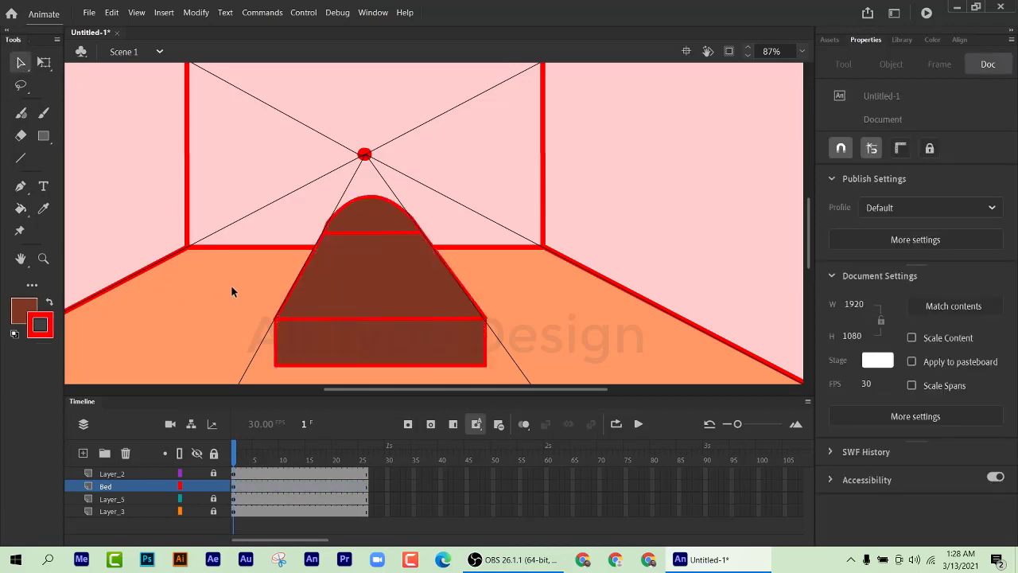
Step: Change the fill of the bed's top surface to light gray
click(351, 283)
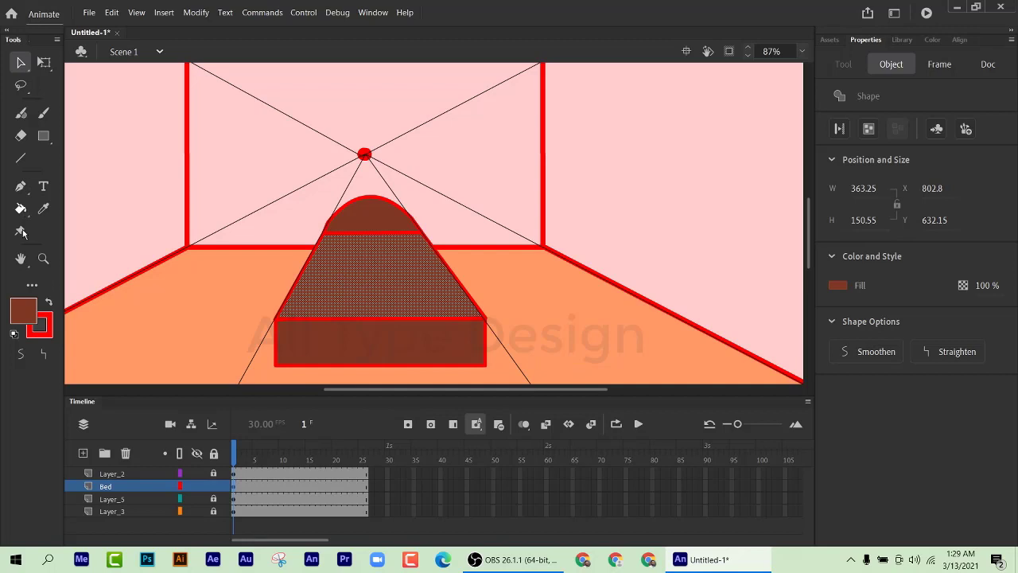
click(23, 310)
click(94, 409)
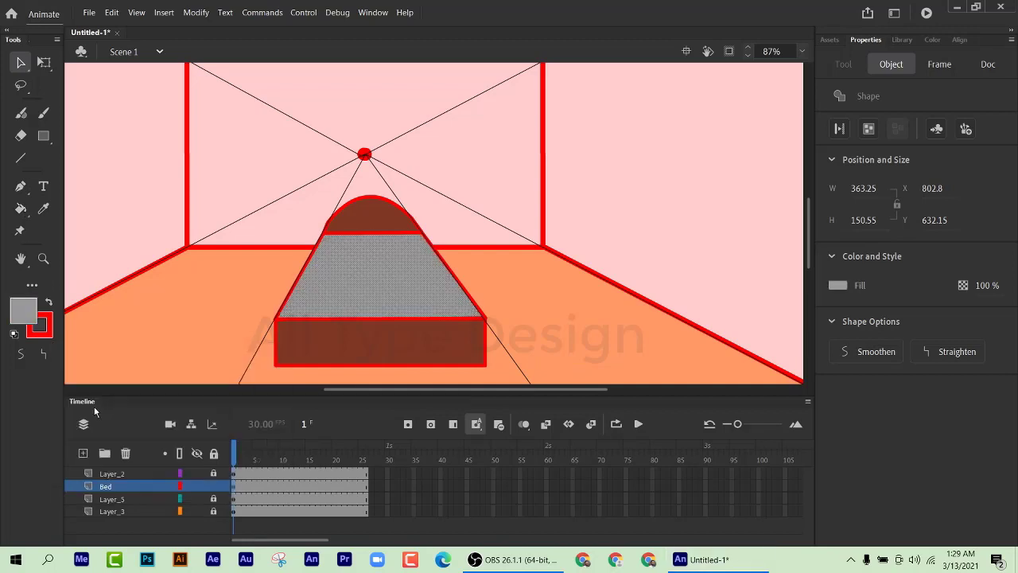
click(24, 312)
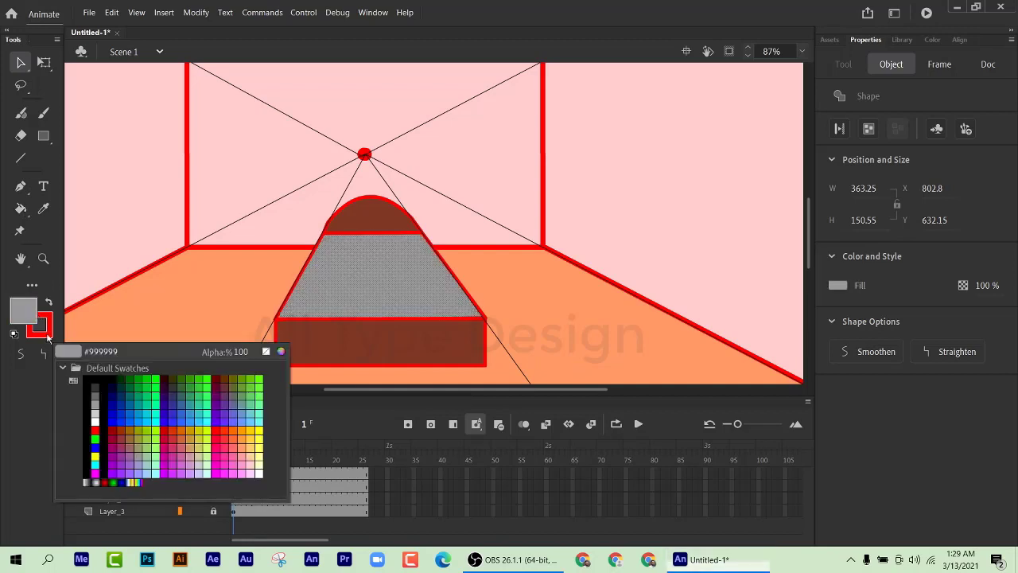
click(96, 410)
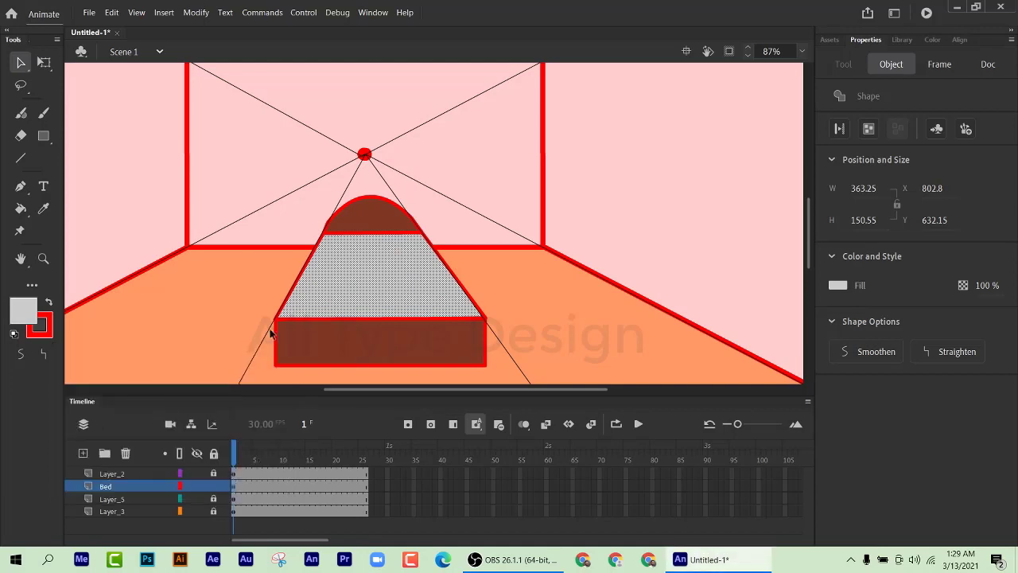
Step: Fill the headboard arch and the bed's front face with the same light gray
click(377, 220)
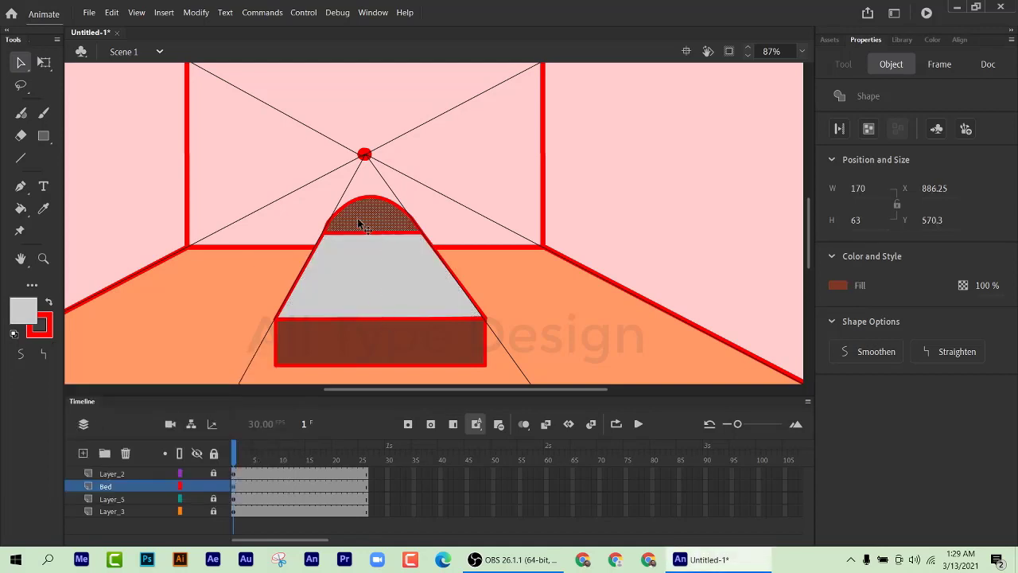
click(21, 208)
click(358, 220)
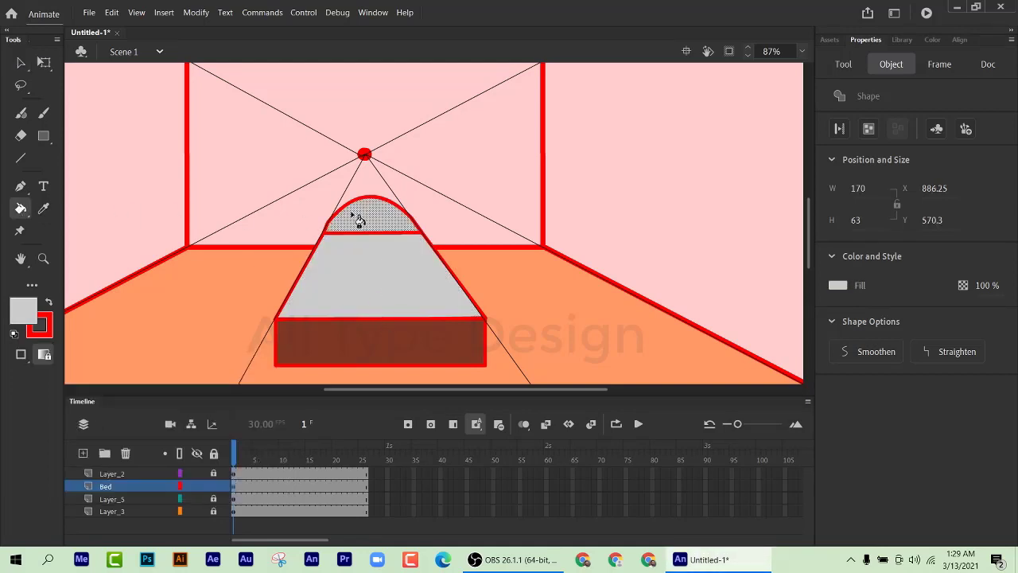
click(380, 354)
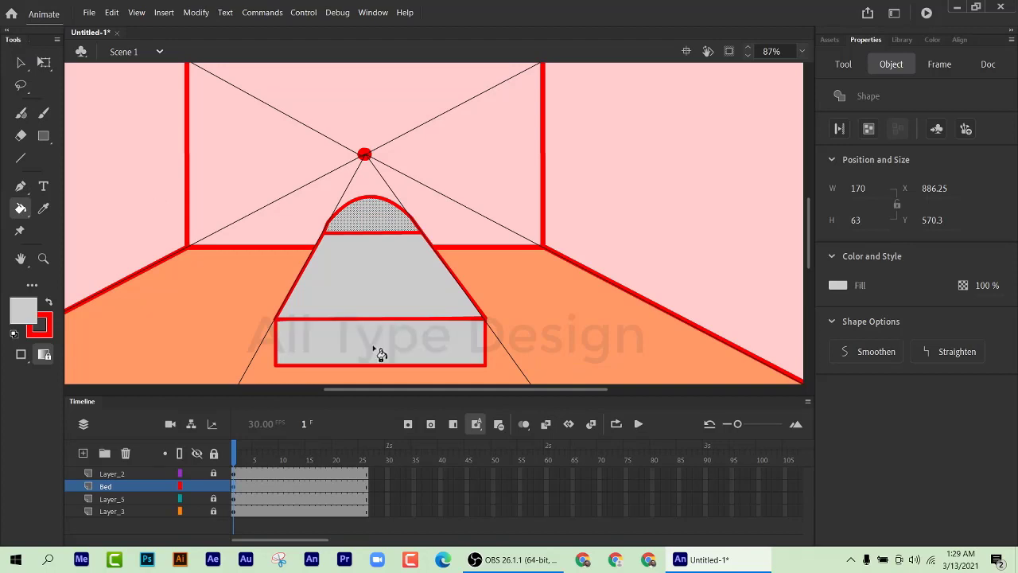
Step: Recolor the selected headboard arch with the custom dark brown 4A0F00
click(18, 65)
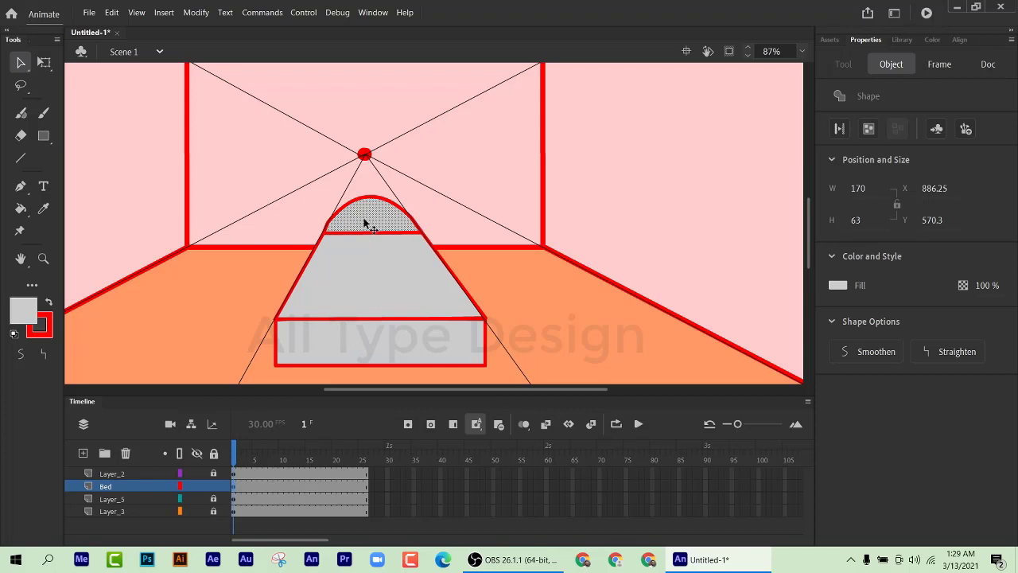
click(19, 311)
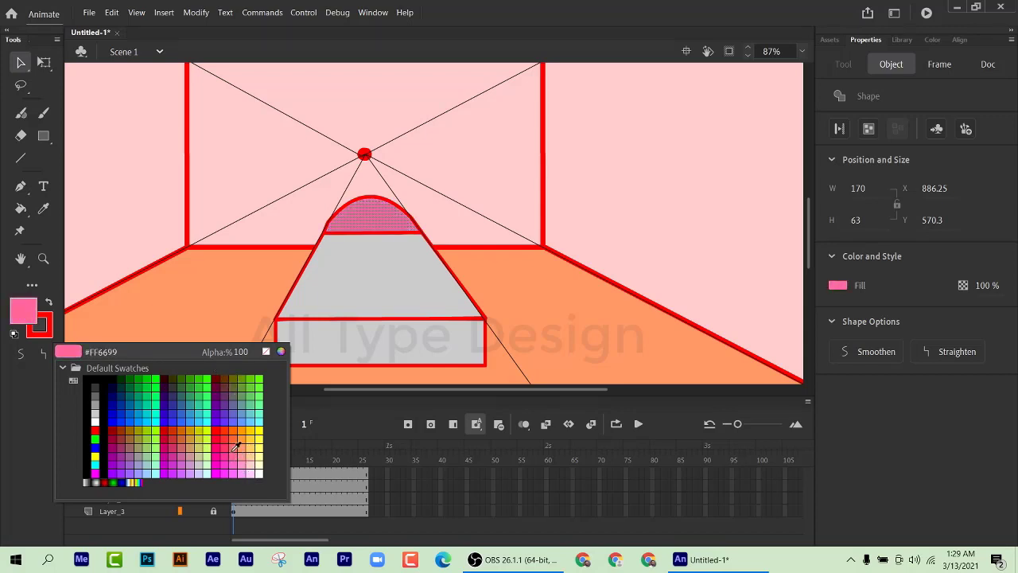
click(228, 430)
click(24, 320)
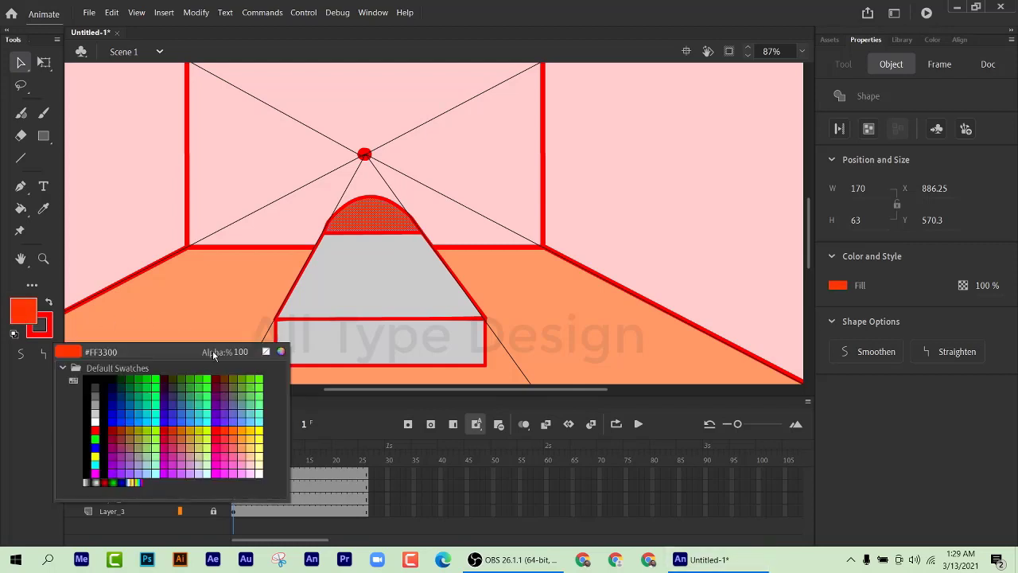
click(285, 355)
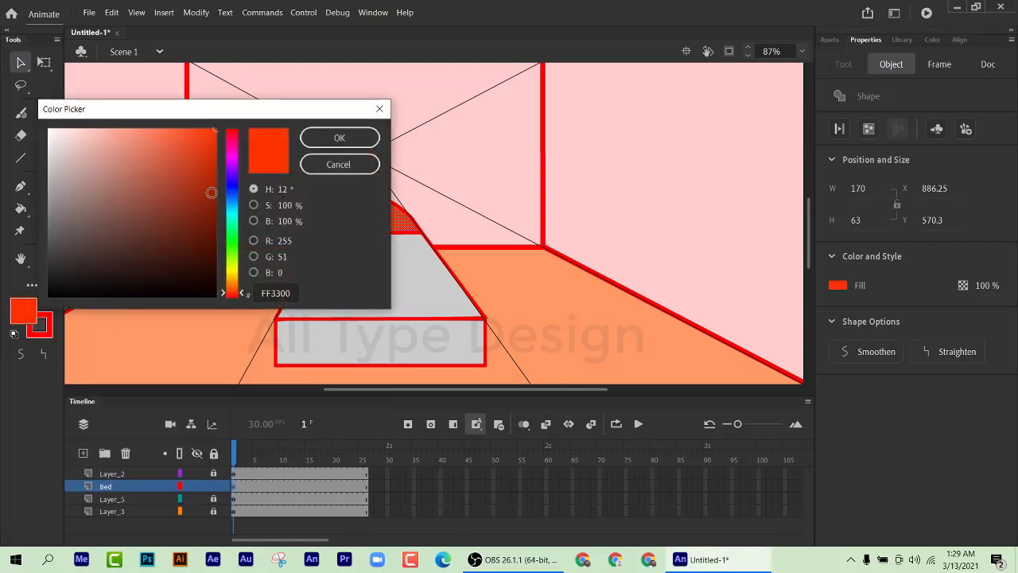
drag(212, 192, 215, 247)
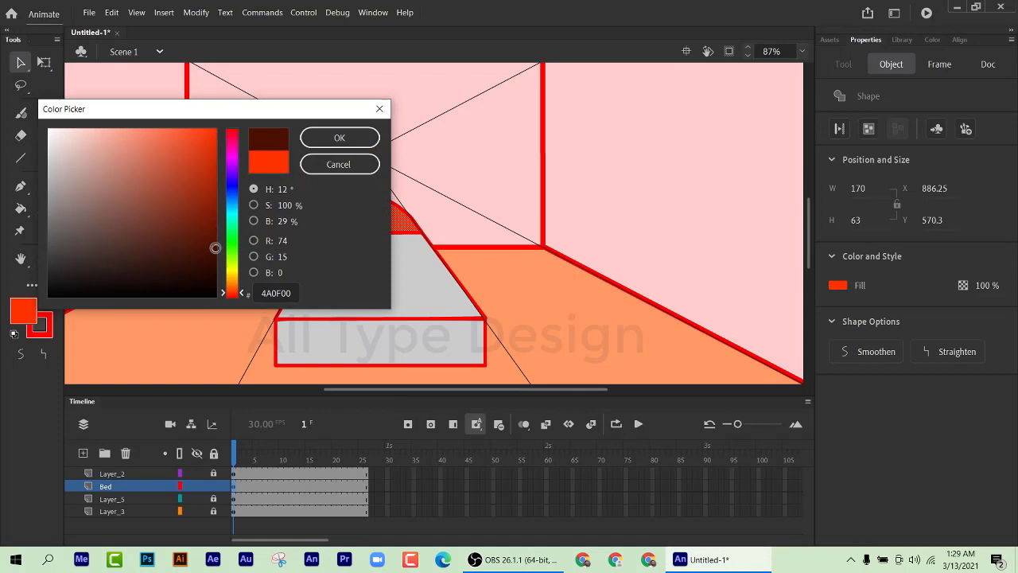
click(344, 144)
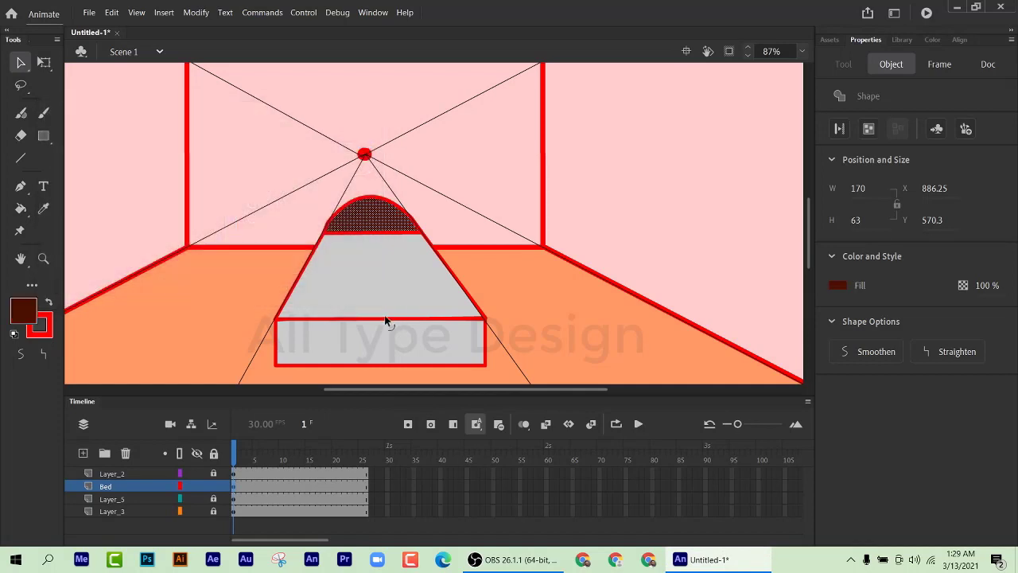
Step: Fill the bed's front face with the headboard's dark brown and clear the selection
click(21, 209)
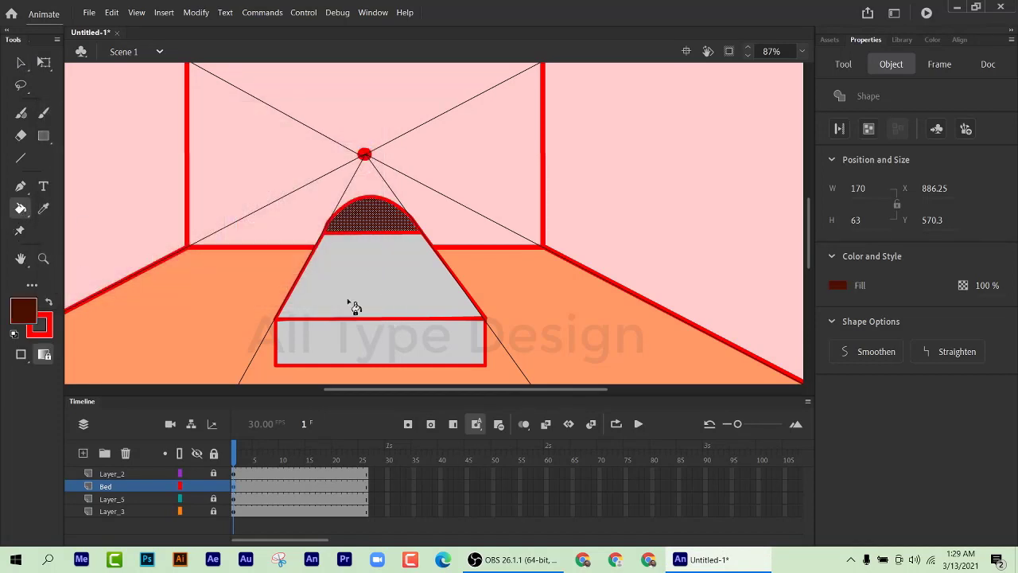
click(403, 343)
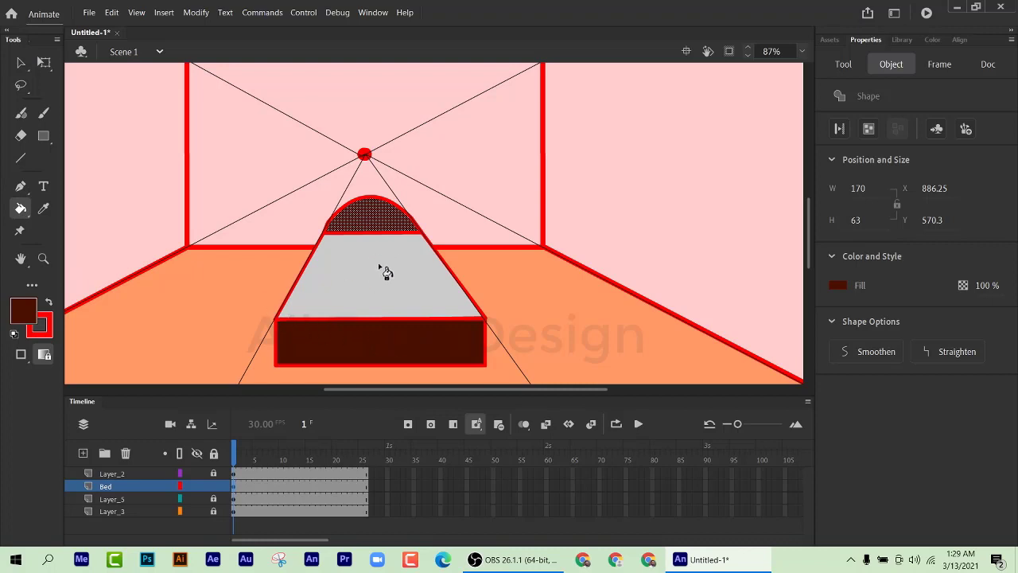
click(20, 62)
click(145, 171)
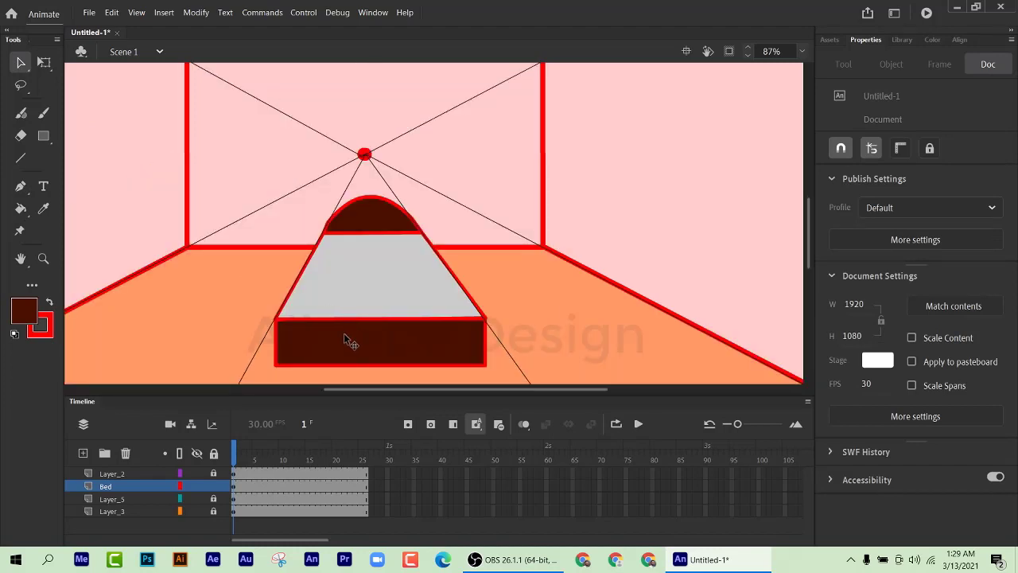
scroll(343, 333, down, 3)
scroll(365, 352, down, 3)
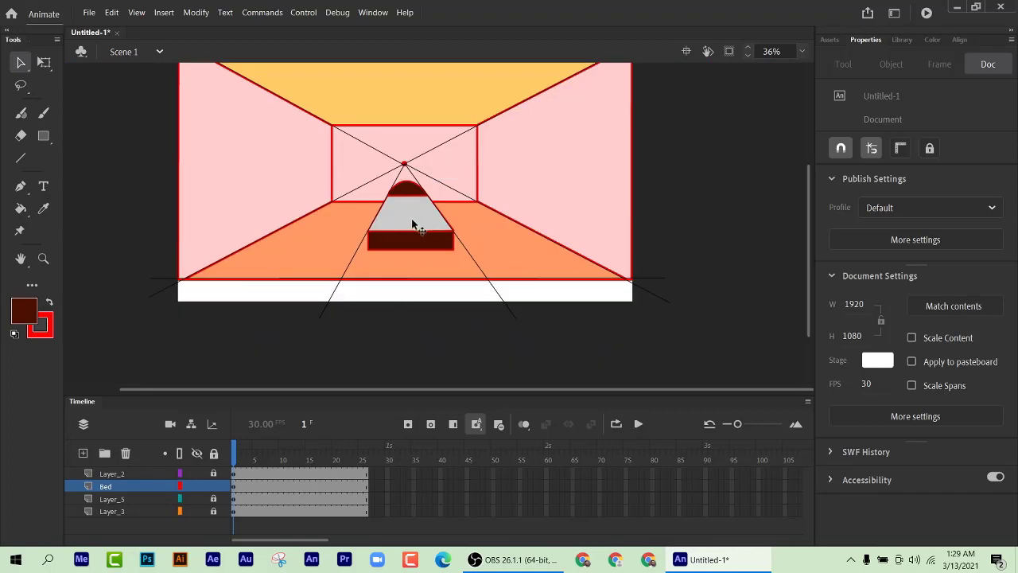
scroll(415, 238, up, 2)
scroll(414, 243, up, 2)
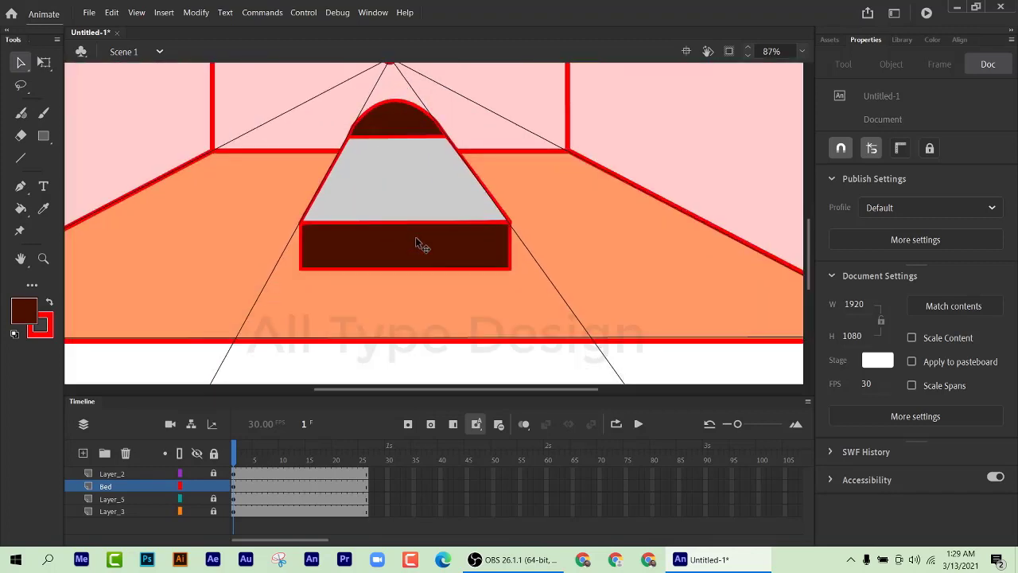
Step: Move the headboard's two base corners down to the back wall's floor line and flatten its arch
scroll(390, 186, up, 1)
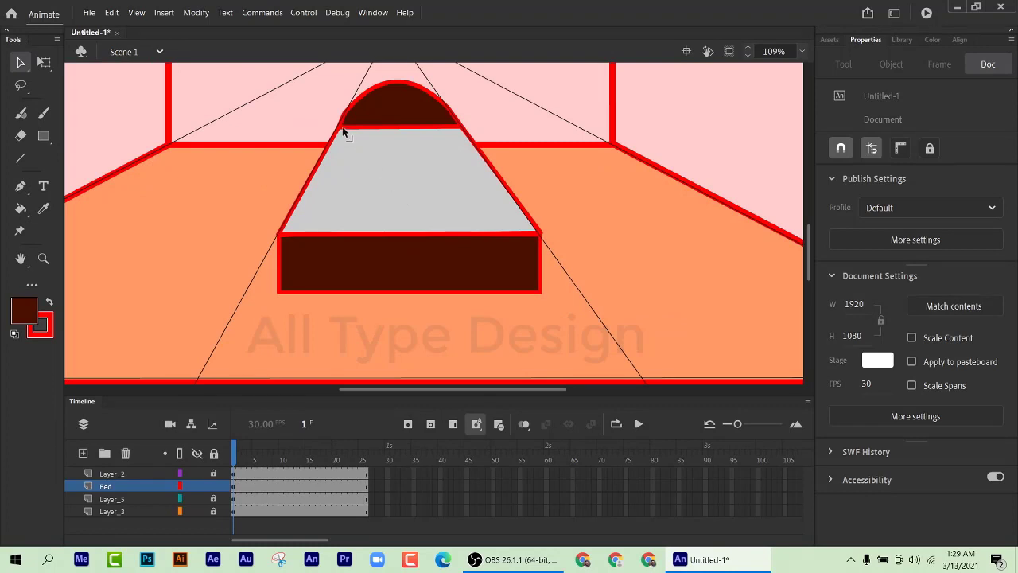
drag(338, 127, 328, 146)
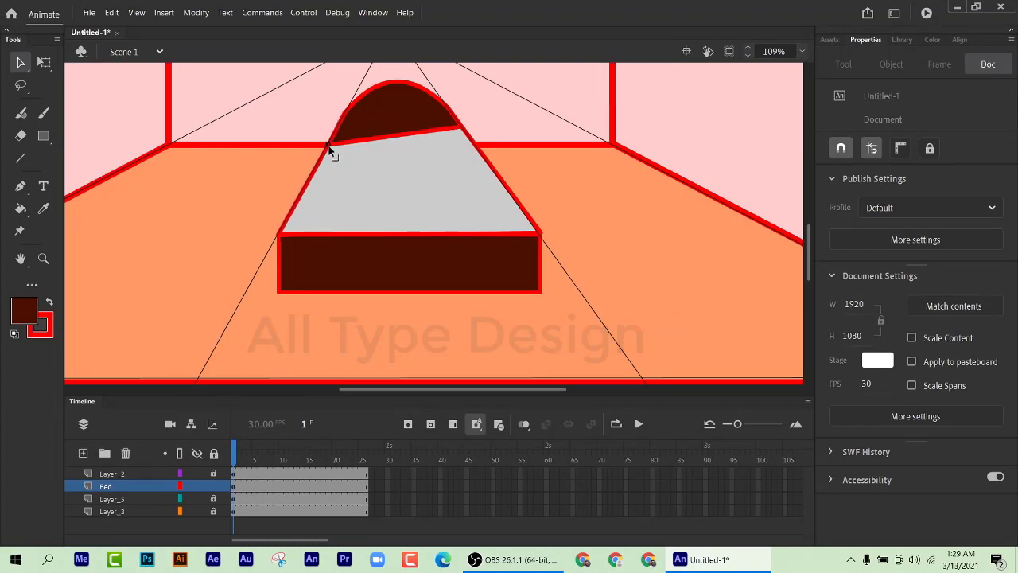
drag(459, 129, 473, 145)
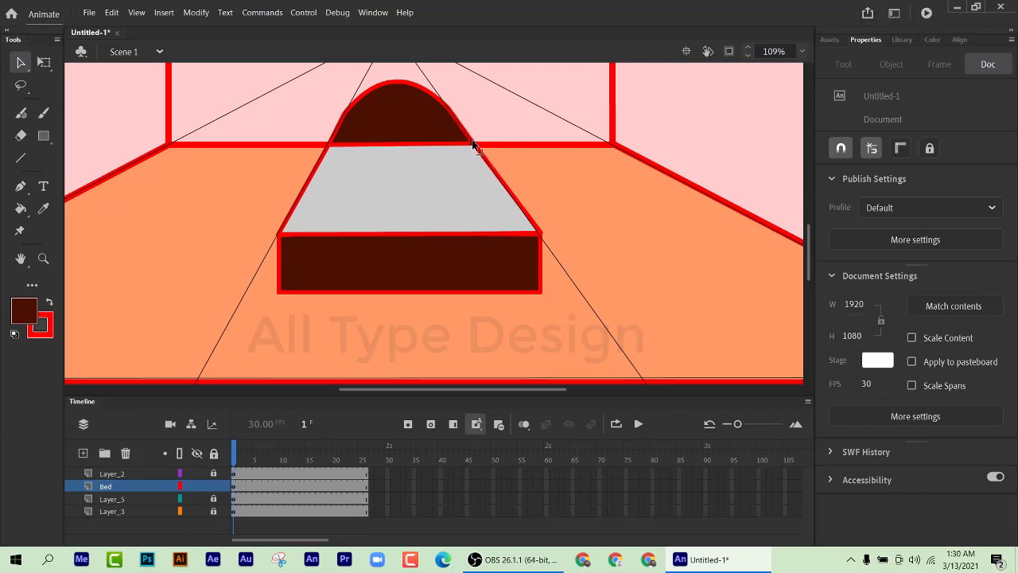
drag(399, 86, 398, 101)
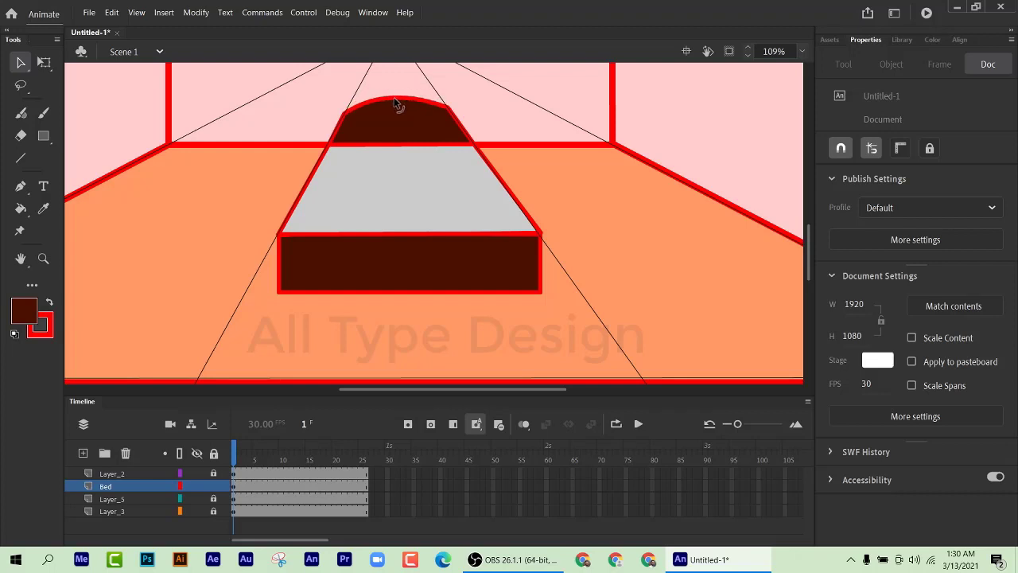
Step: Examine the bed's proportions and placement against the back wall, floor and vanishing-point guides
scroll(442, 211, down, 5)
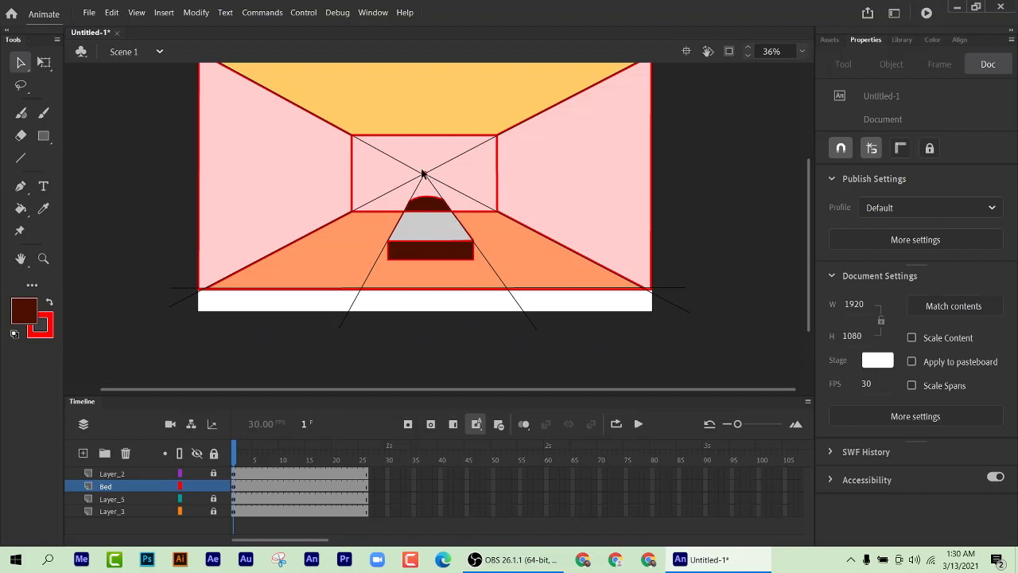
scroll(422, 170, up, 3)
scroll(421, 170, down, 1)
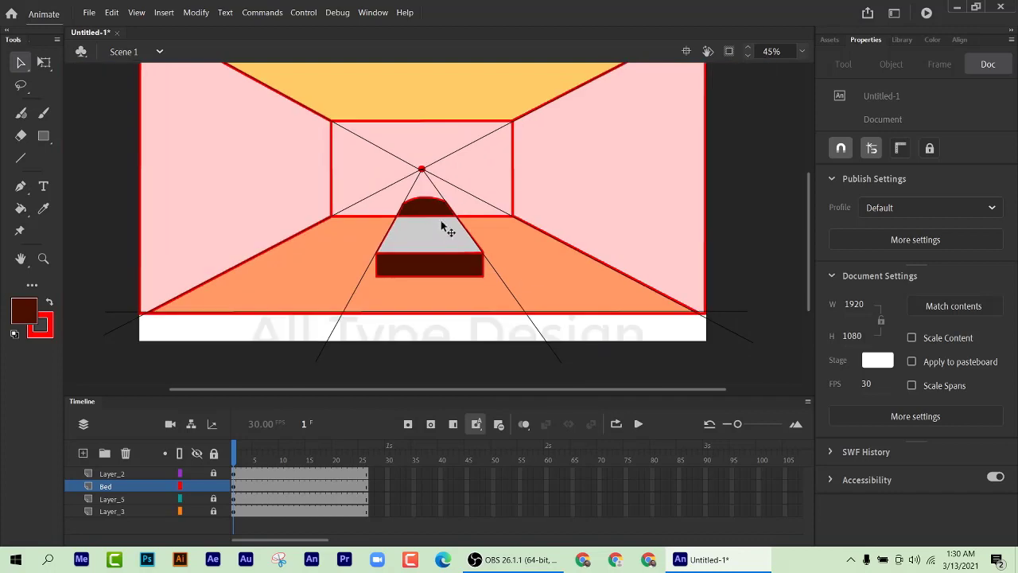
scroll(401, 276, up, 1)
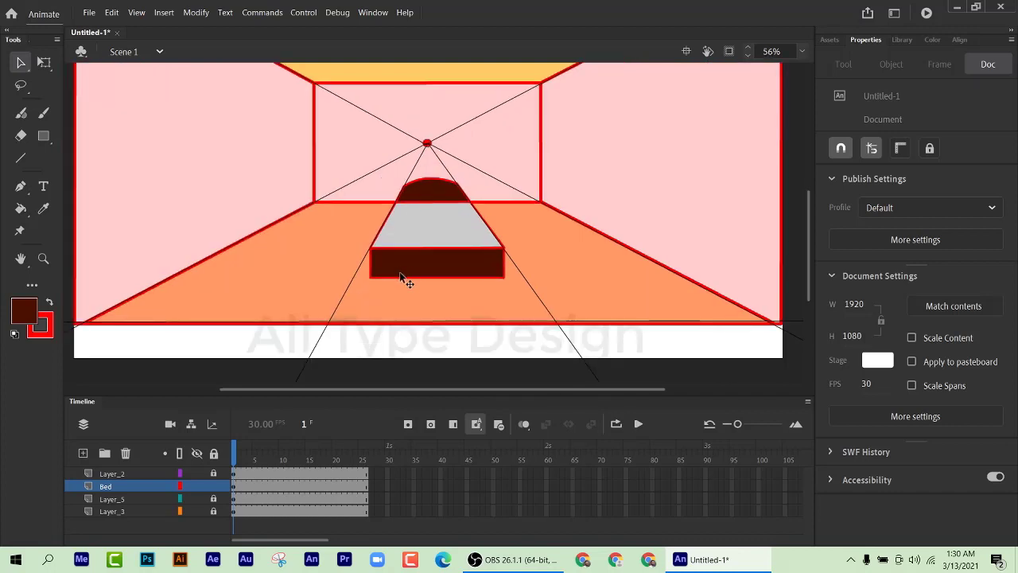
scroll(494, 281, up, 1)
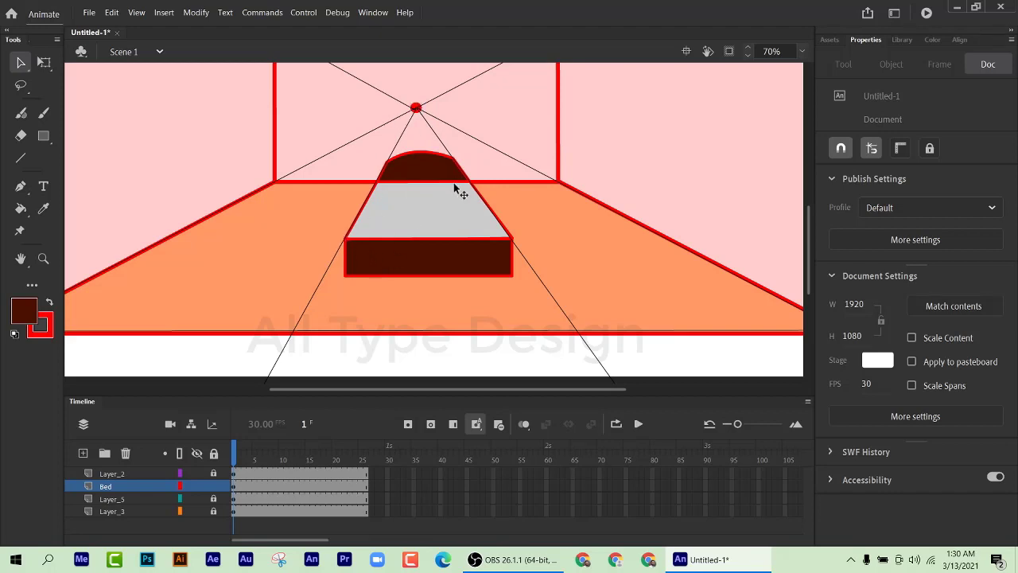
scroll(481, 242, down, 3)
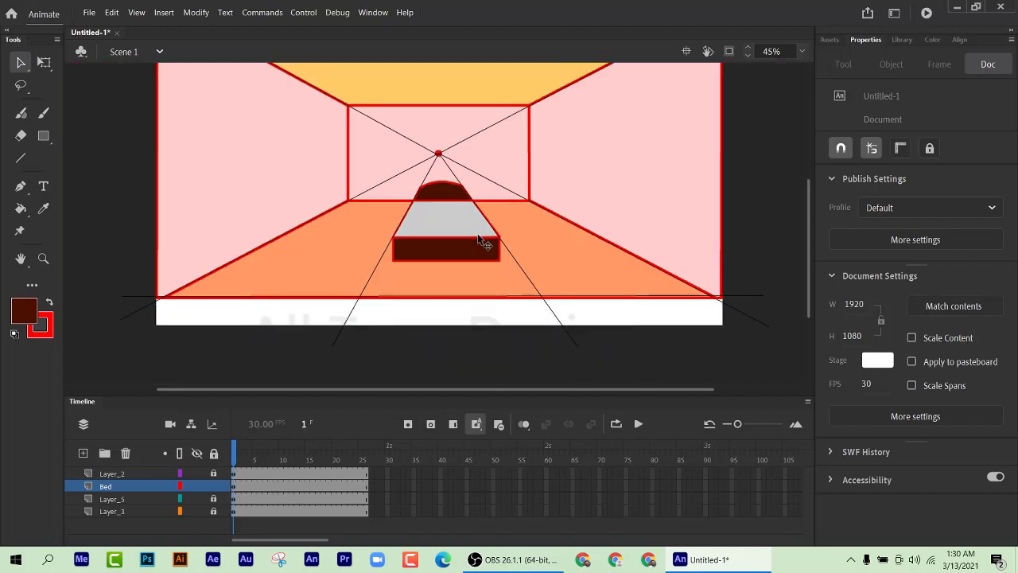
scroll(413, 237, up, 1)
scroll(352, 239, up, 1)
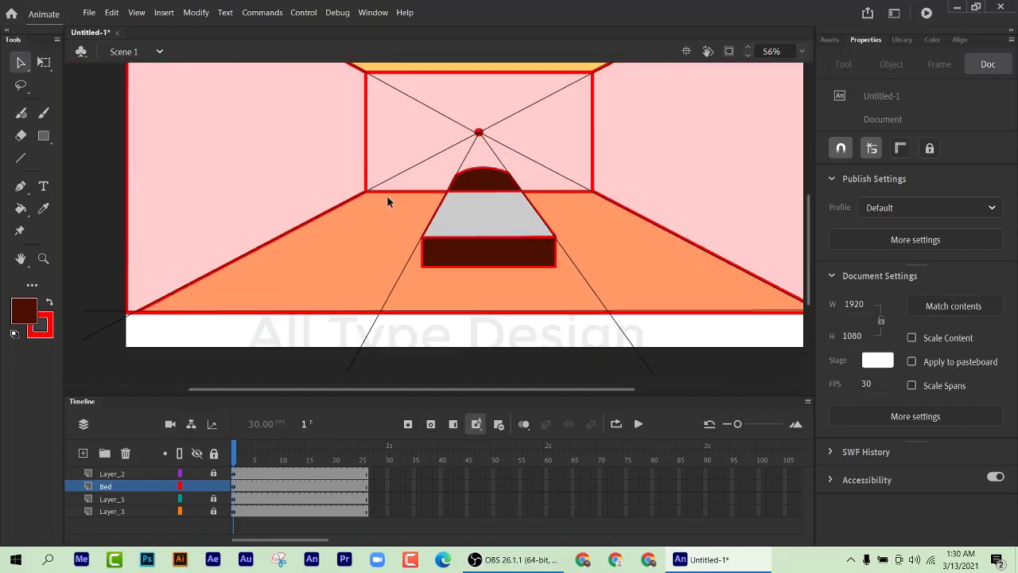
scroll(379, 221, up, 1)
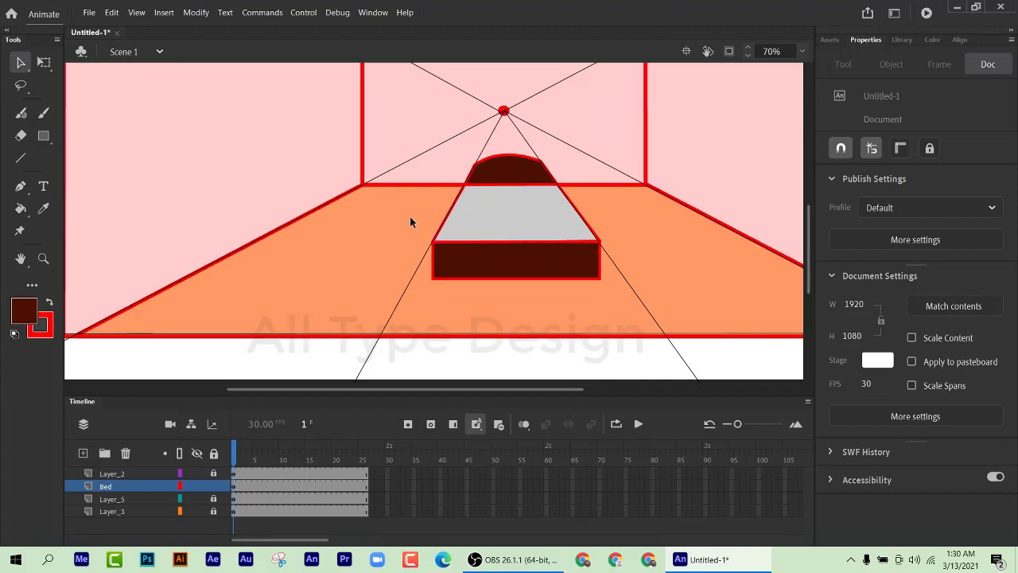
scroll(415, 219, down, 2)
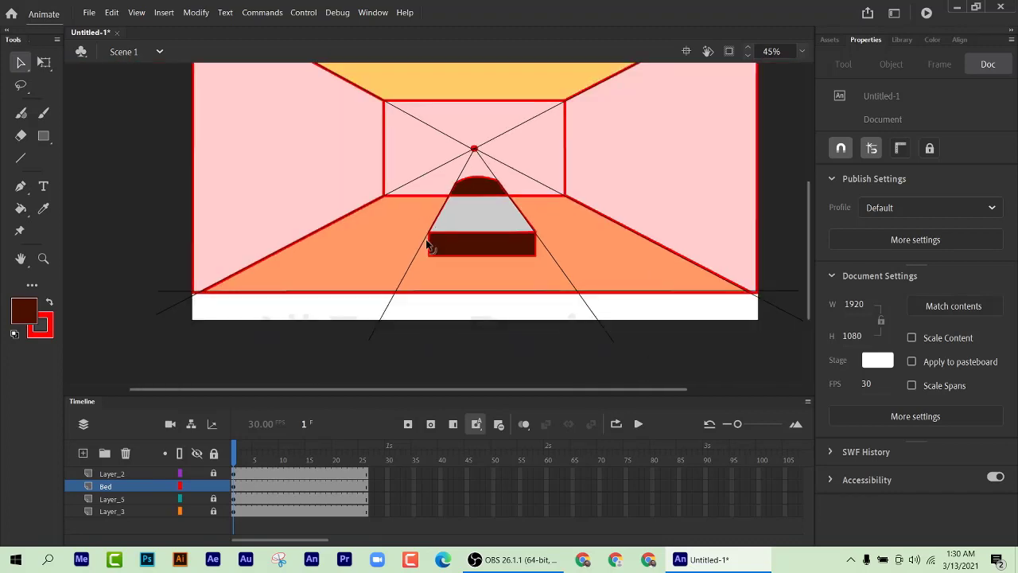
scroll(184, 170, down, 2)
scroll(184, 170, up, 2)
Step: Swing the two bed guide lines about the vanishing point so one crosses the left wall and the other the floor left of the bed
click(20, 62)
drag(368, 342, 177, 319)
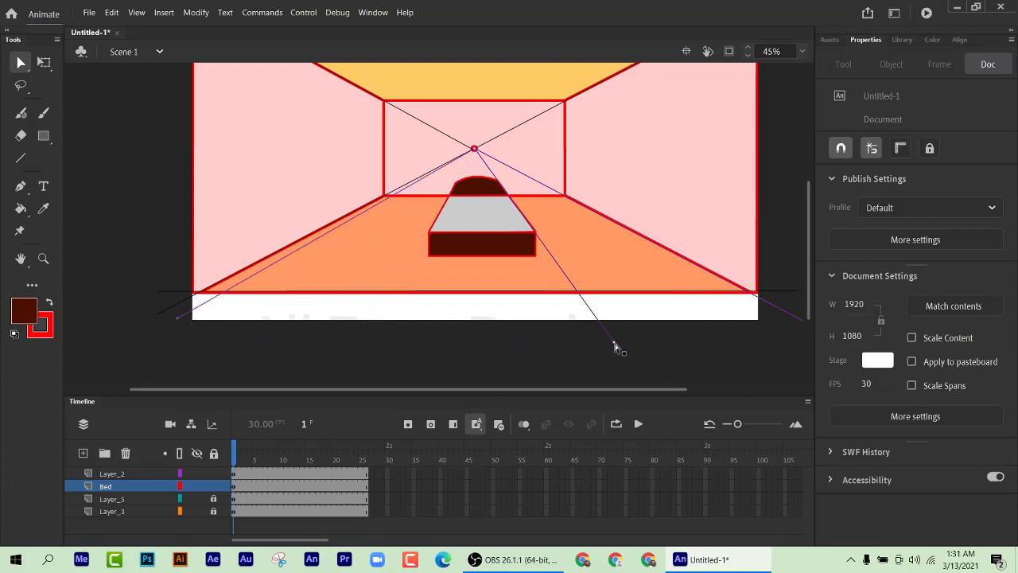
drag(614, 344, 299, 337)
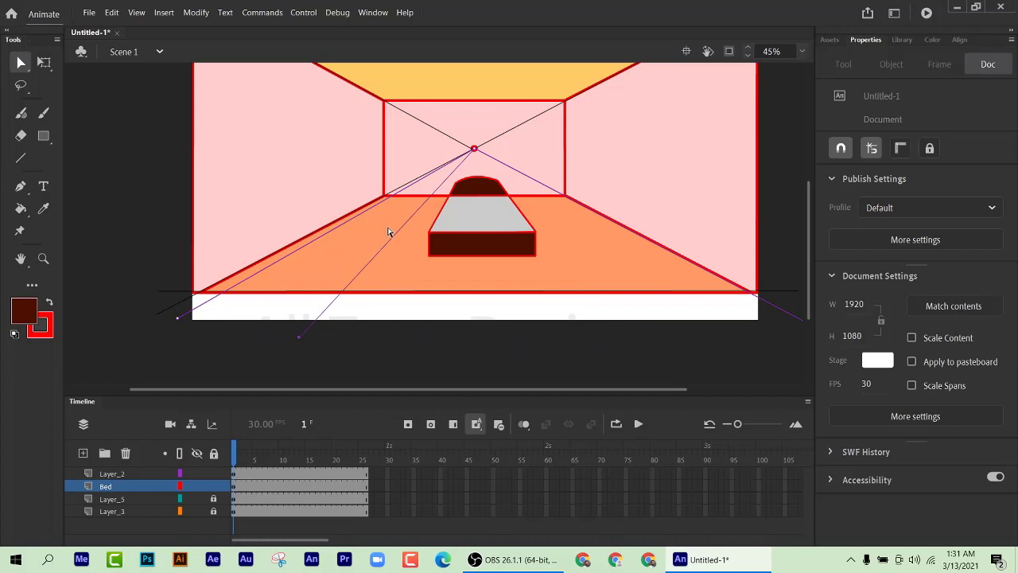
click(302, 248)
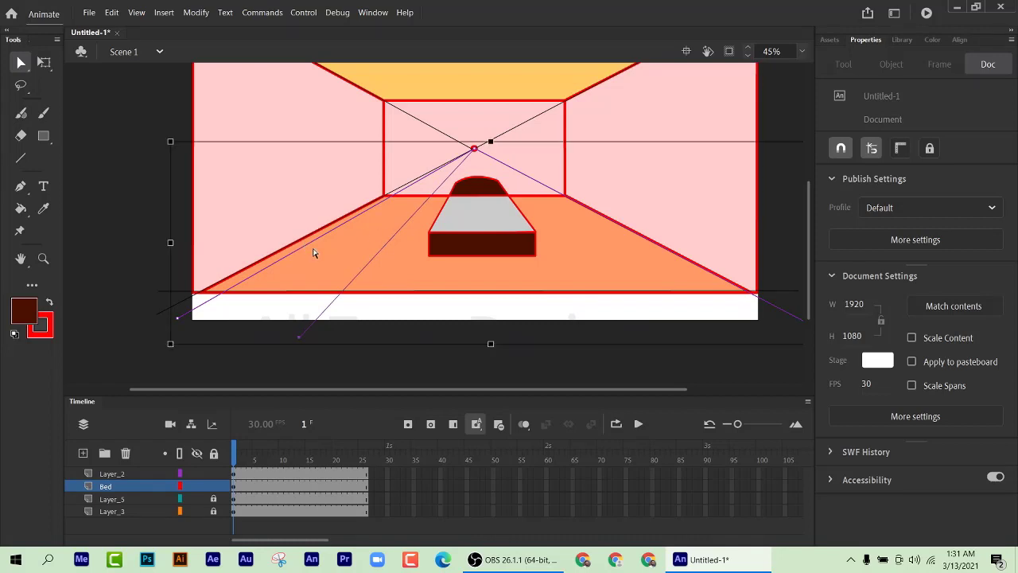
click(392, 227)
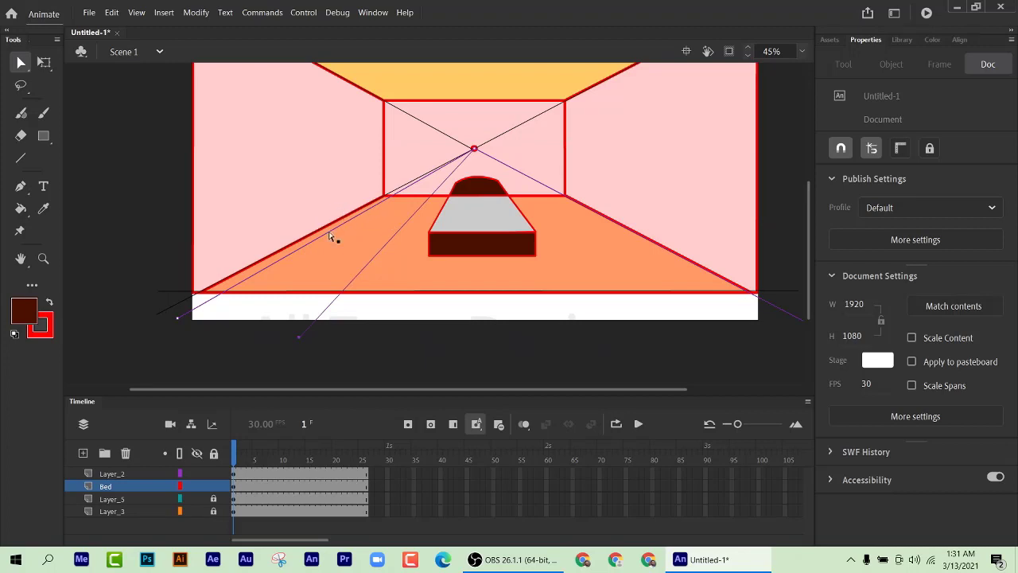
drag(178, 319, 137, 258)
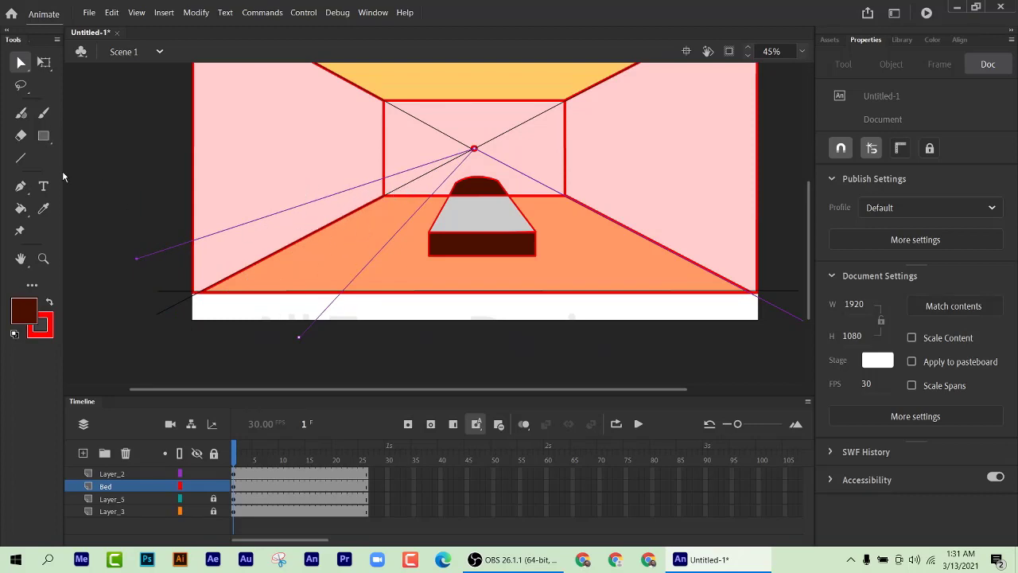
Step: Add a layer above Bed, draw a thin dark brown rectangle about 294 by 27 px near the left wall's far floor corner, and shift it onto the floor edge
click(111, 473)
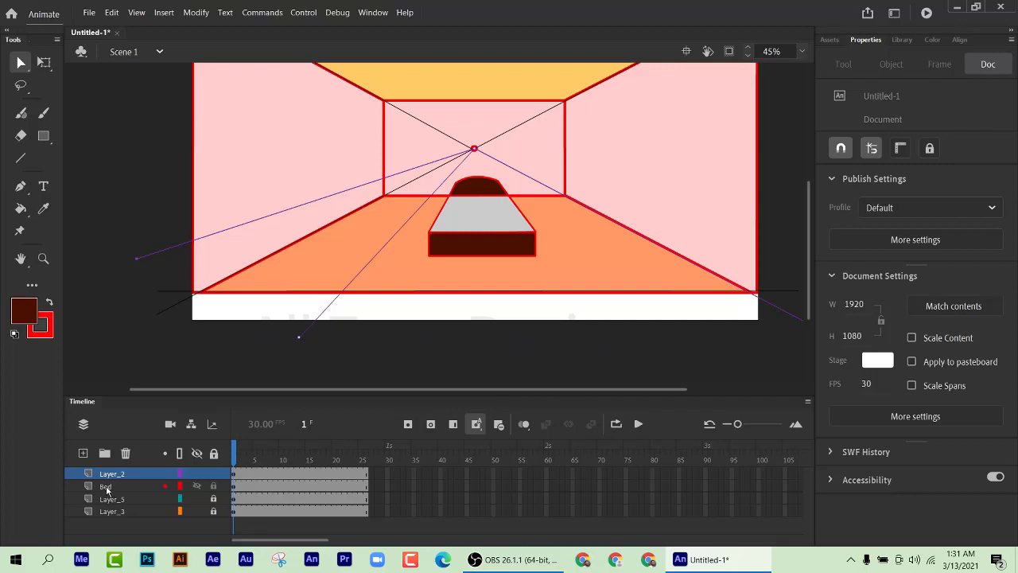
click(108, 487)
click(82, 452)
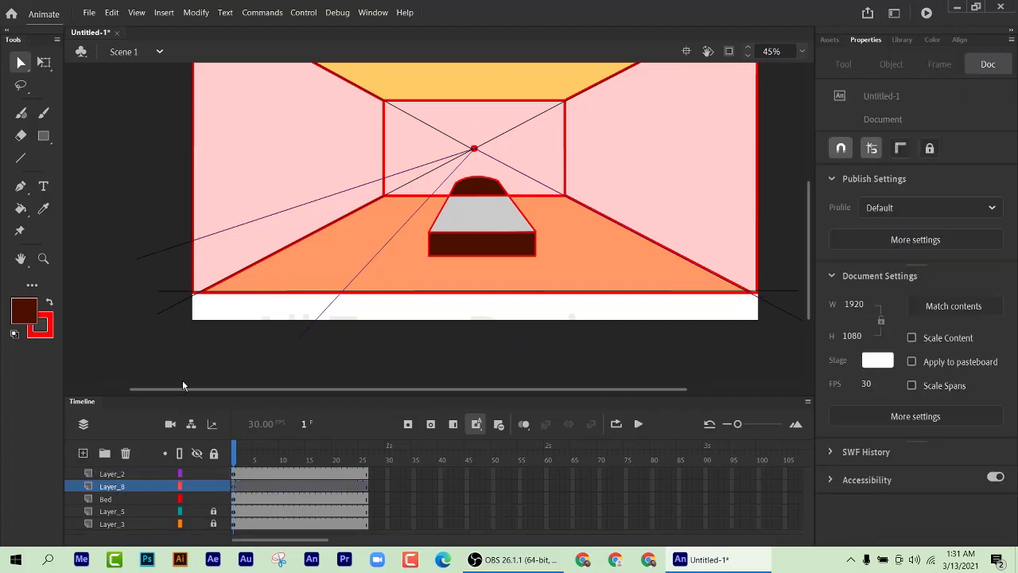
click(44, 136)
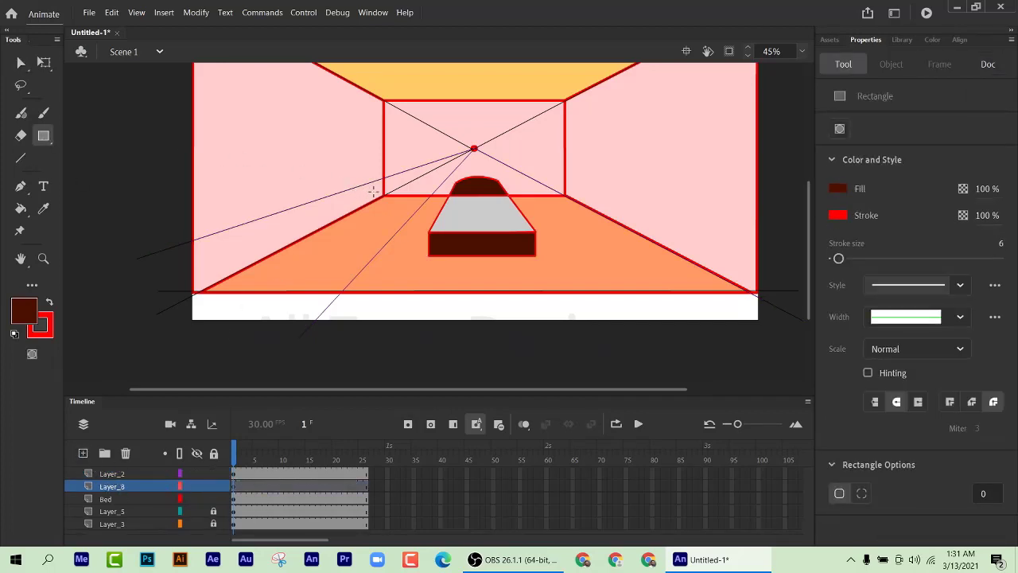
drag(392, 196, 303, 205)
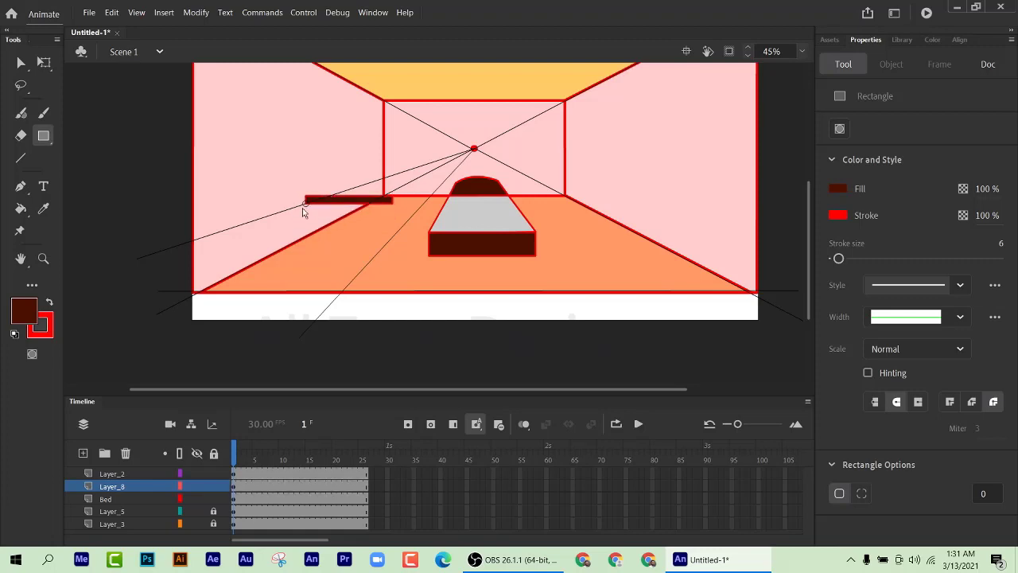
click(19, 63)
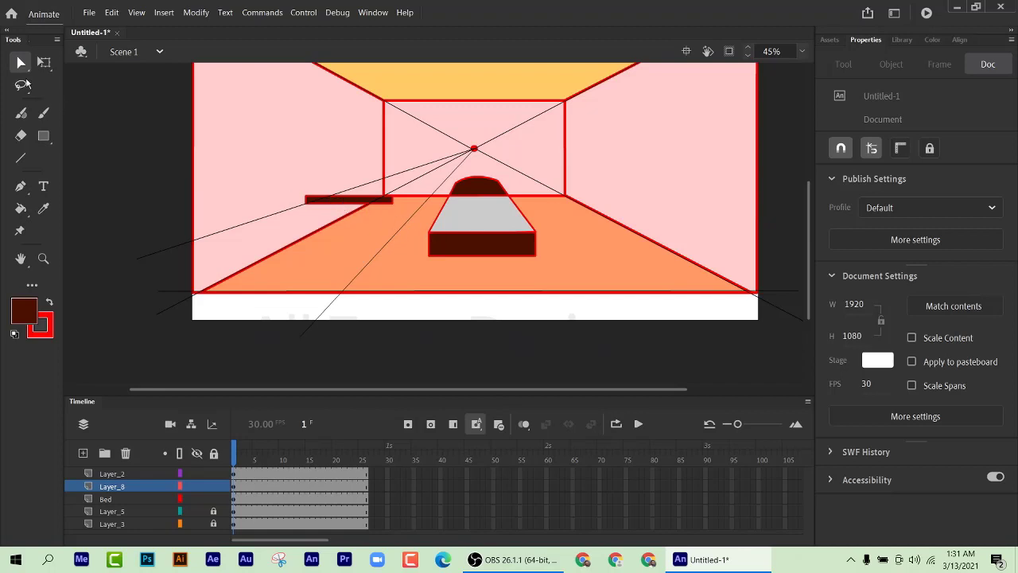
click(361, 201)
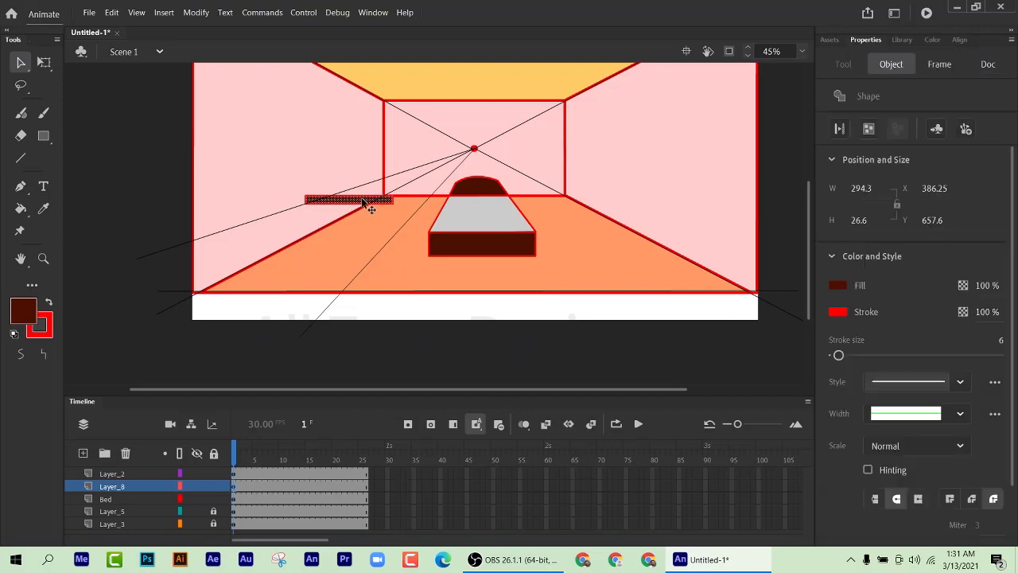
drag(358, 205, 368, 214)
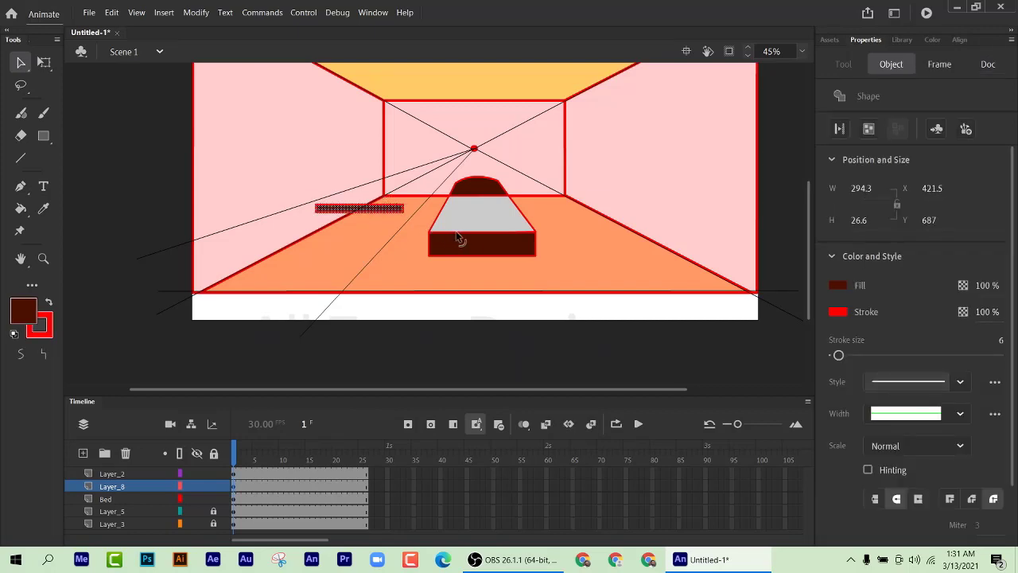
Step: Delete the red outline around the whole bed, keeping its fills
scroll(474, 238, up, 5)
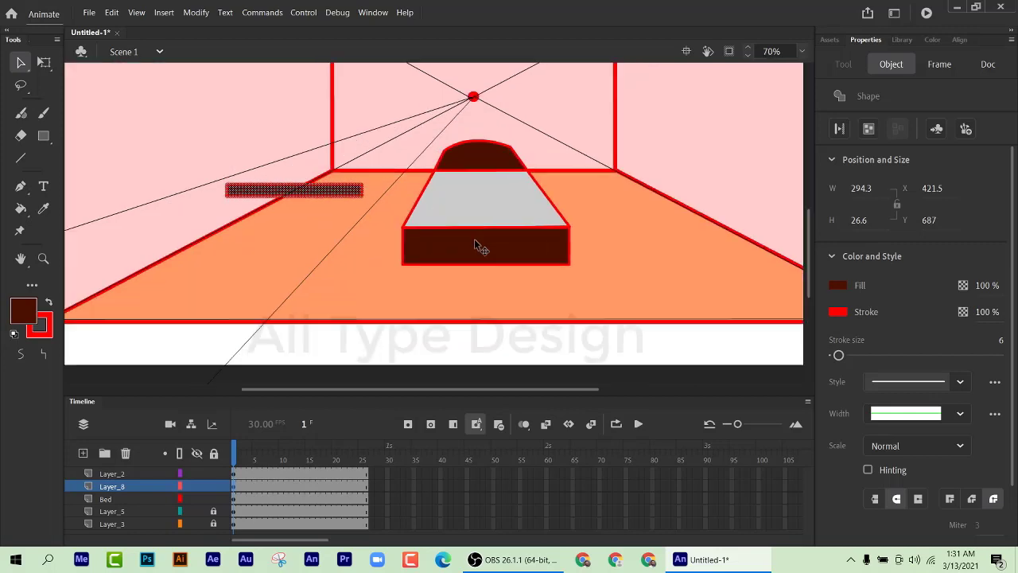
double_click(473, 224)
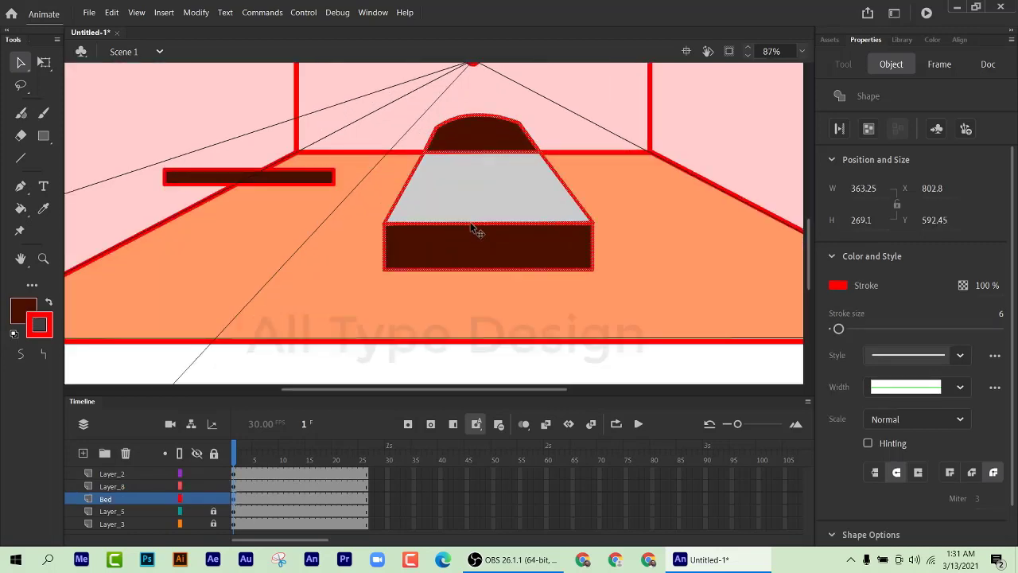
key(Delete)
scroll(474, 246, up, 3)
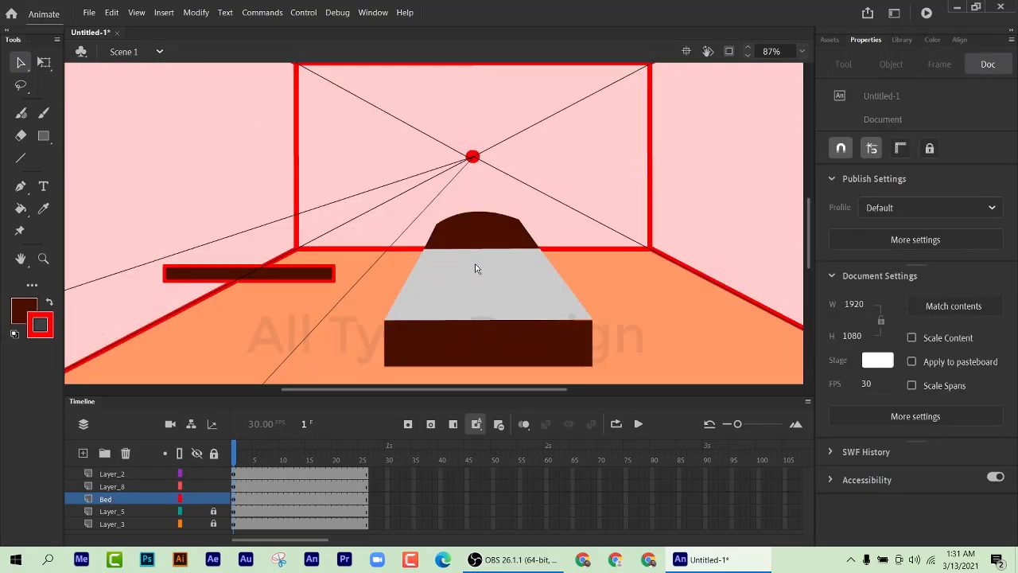
scroll(470, 269, down, 3)
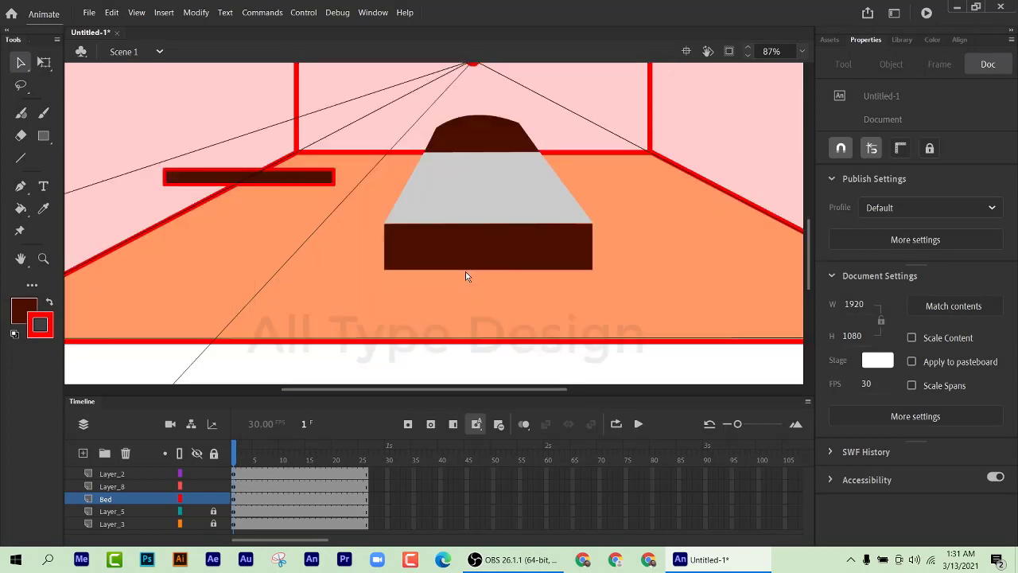
Step: Move the thin brown rectangle to about X 459.5, Y 662.85 so its upper left corner meets the left wall guide
click(237, 182)
drag(237, 182, 233, 167)
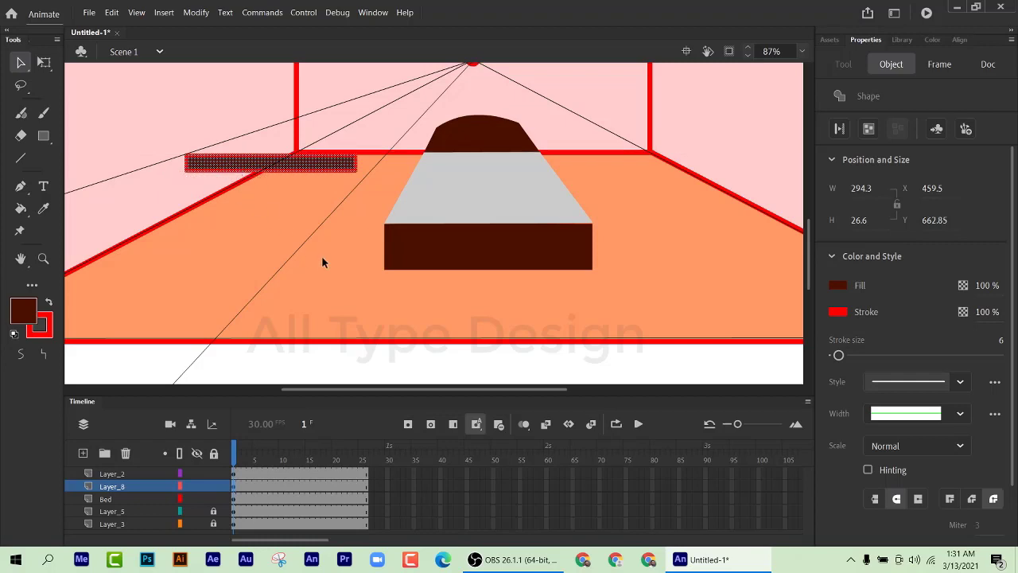
click(336, 368)
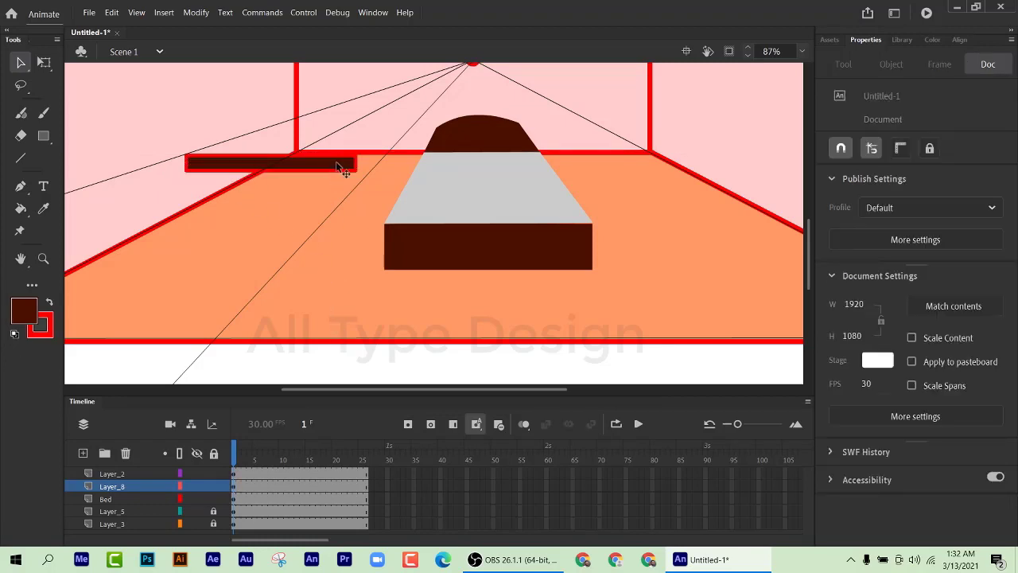
scroll(364, 214, up, 3)
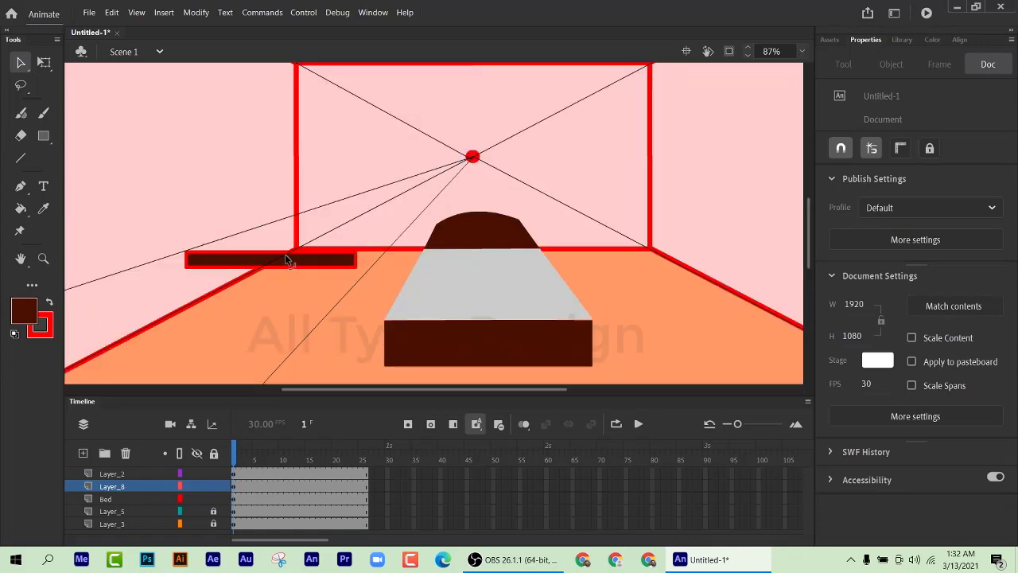
scroll(314, 265, down, 3)
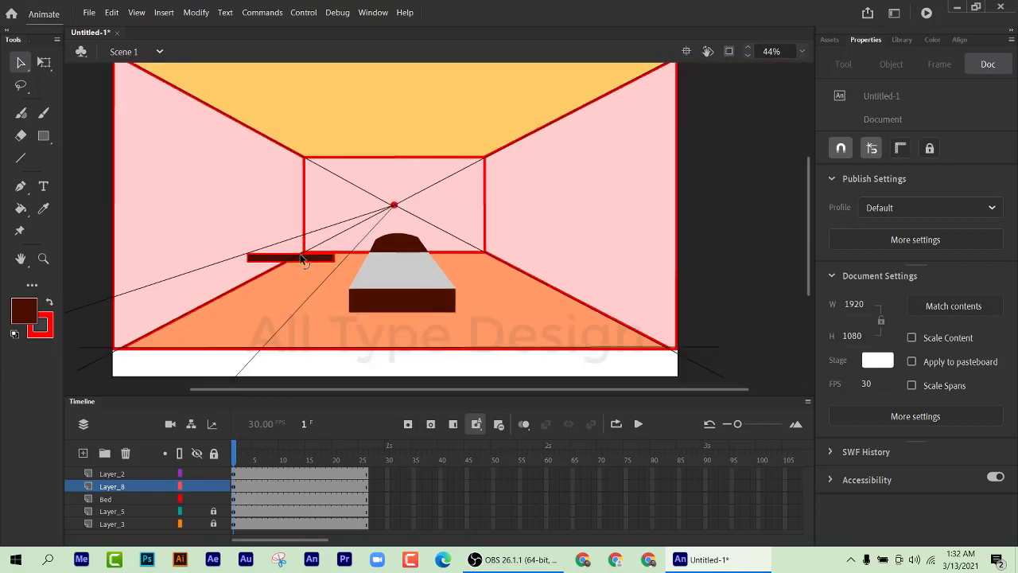
Step: Move the thin brown rectangle along the left wall guide to X 313.2, Y 710.1
double_click(300, 261)
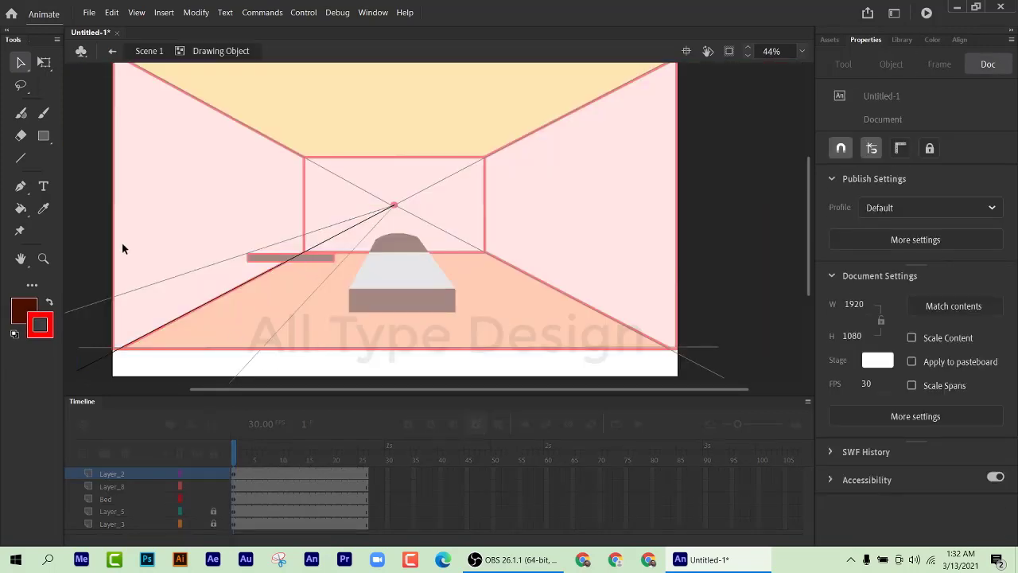
double_click(94, 228)
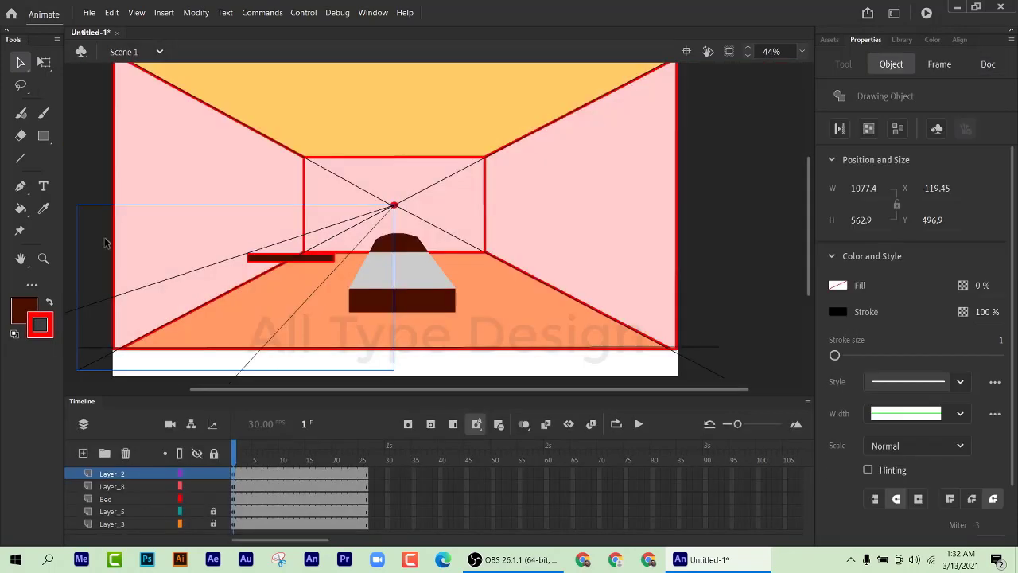
click(115, 485)
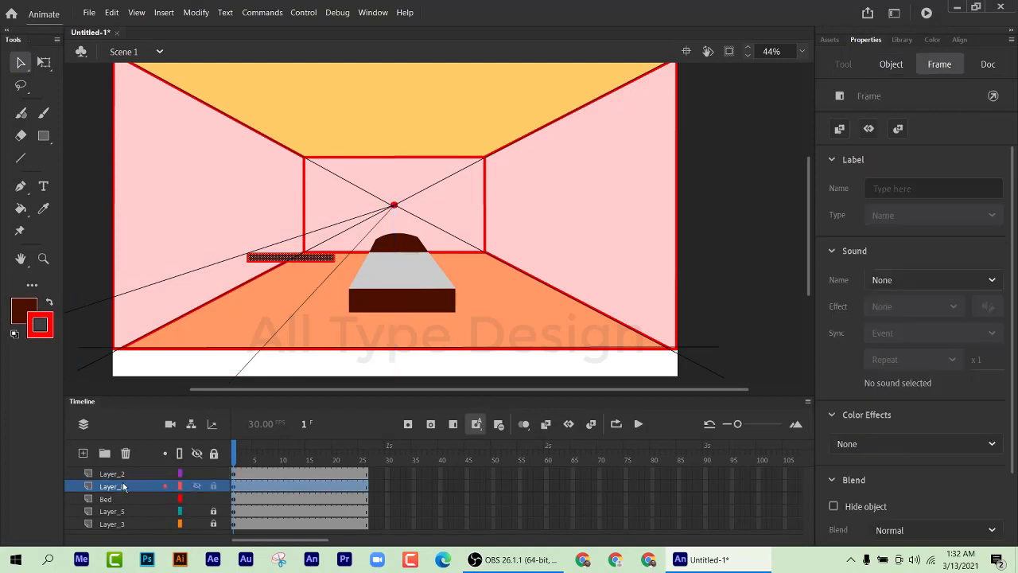
click(292, 261)
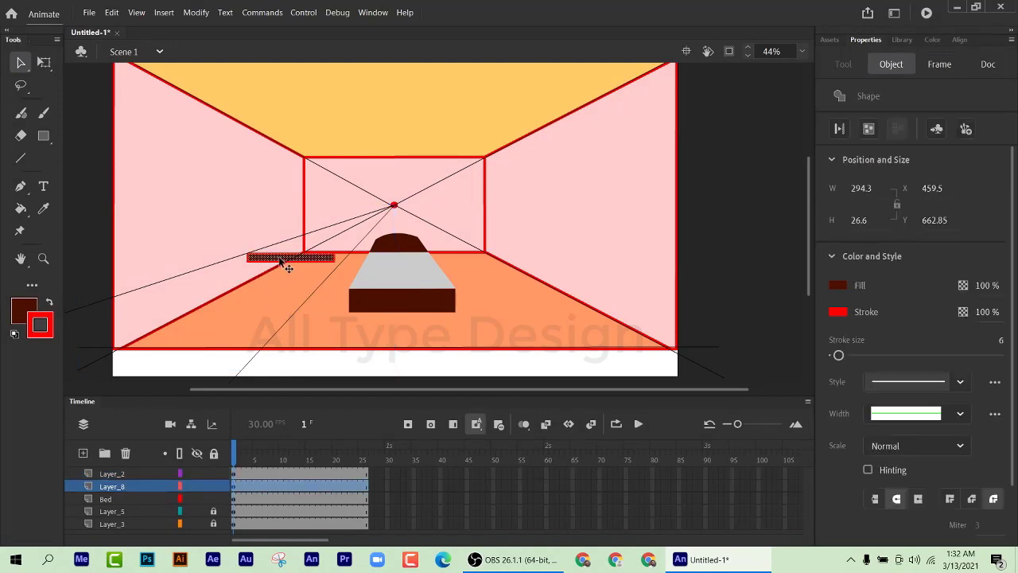
drag(284, 266, 237, 275)
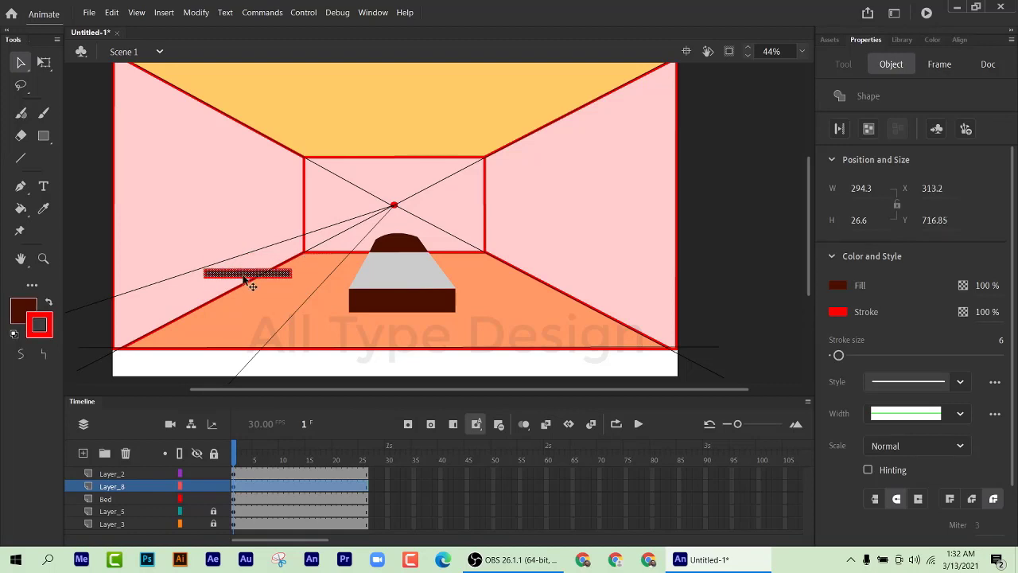
key(Up)
key(Up)
key(Up)
key(Up)
key(Up)
key(Up)
key(Up)
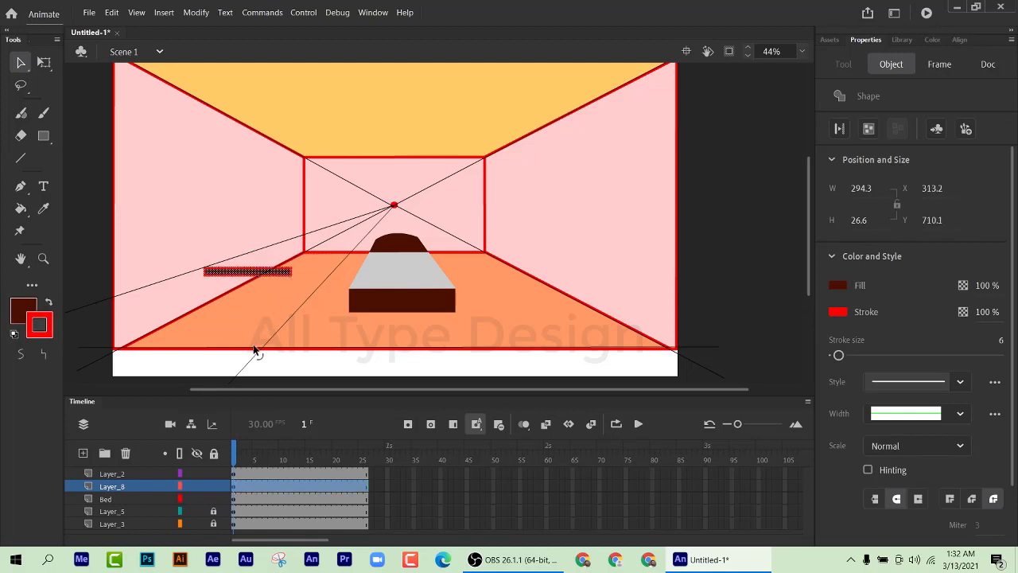
Step: Swing the two floor guide lines about the vanishing point so they pass through the thin rectangle's upper right and lower right corners
scroll(255, 350, down, 3)
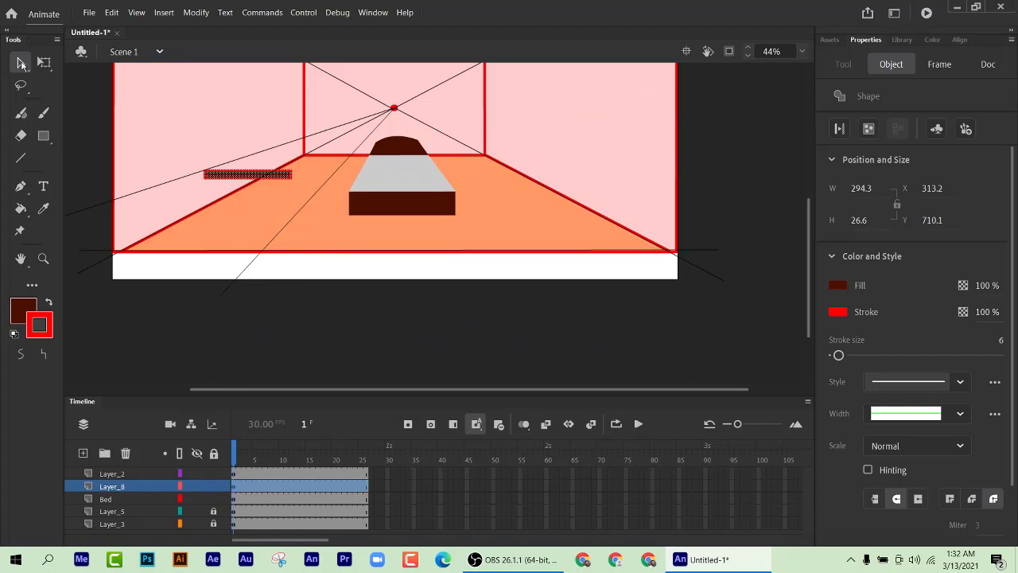
click(246, 312)
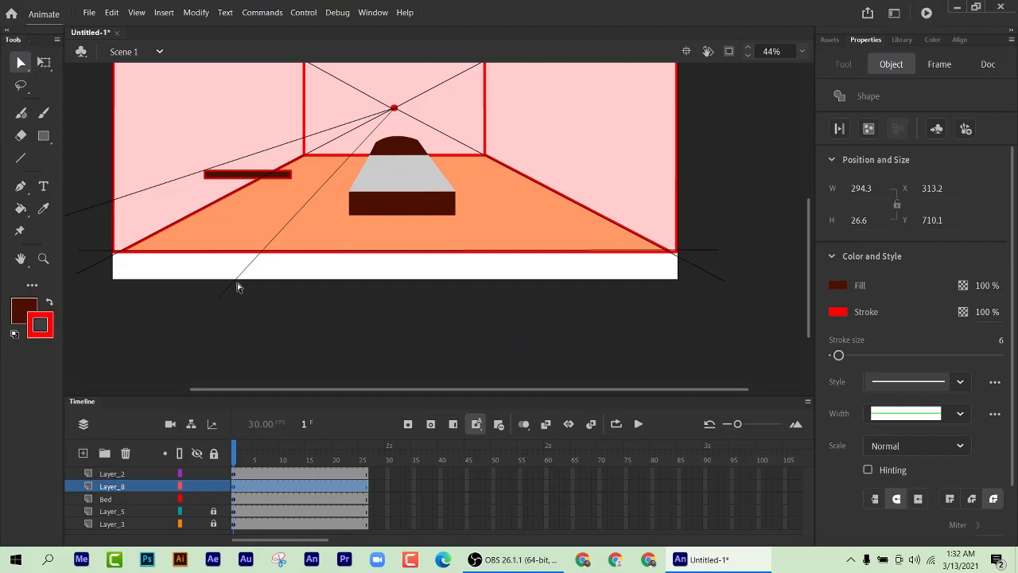
click(220, 305)
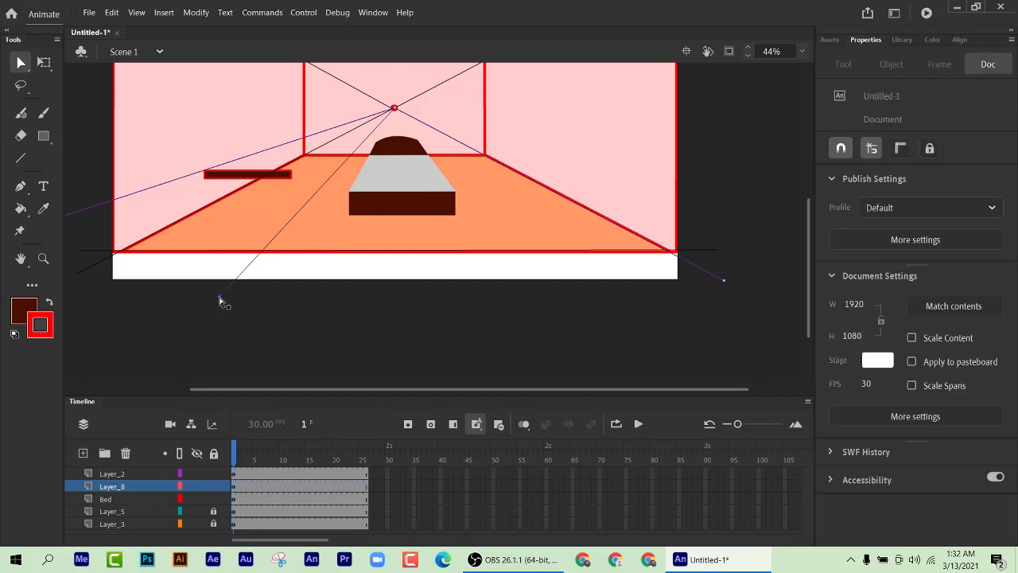
drag(220, 302, 163, 253)
drag(164, 253, 163, 253)
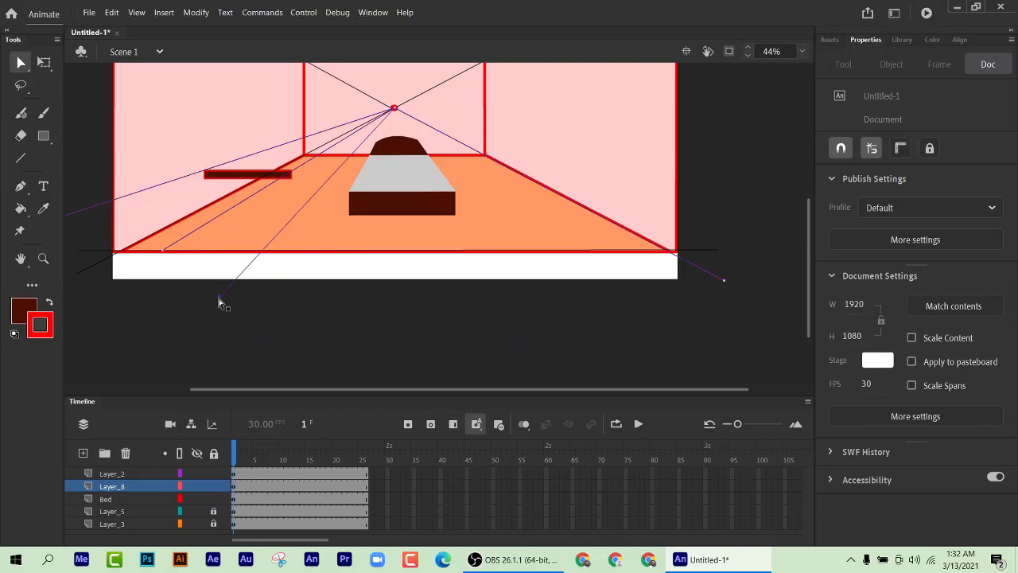
drag(220, 298, 165, 270)
scroll(252, 257, up, 5)
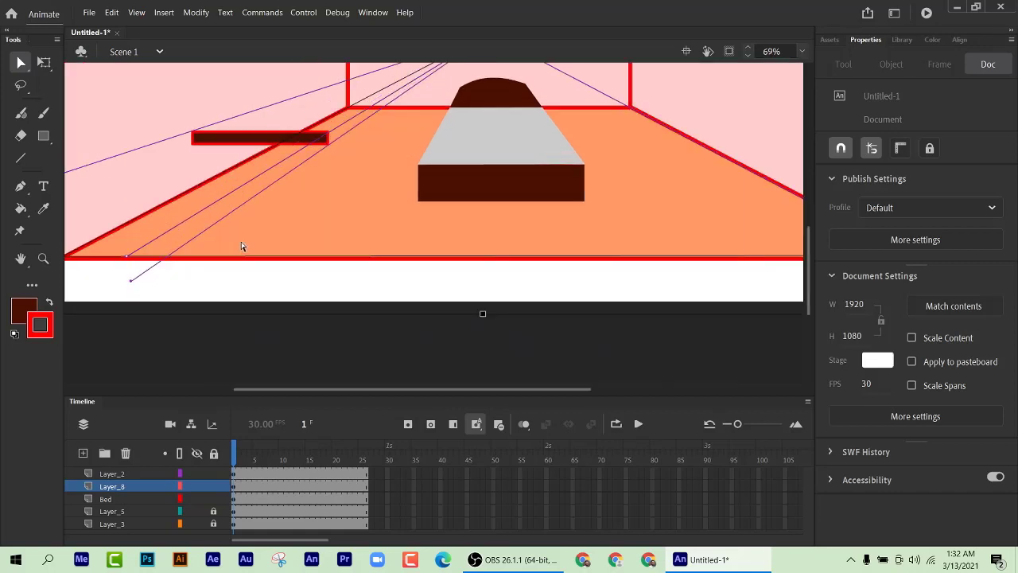
scroll(278, 286, down, 3)
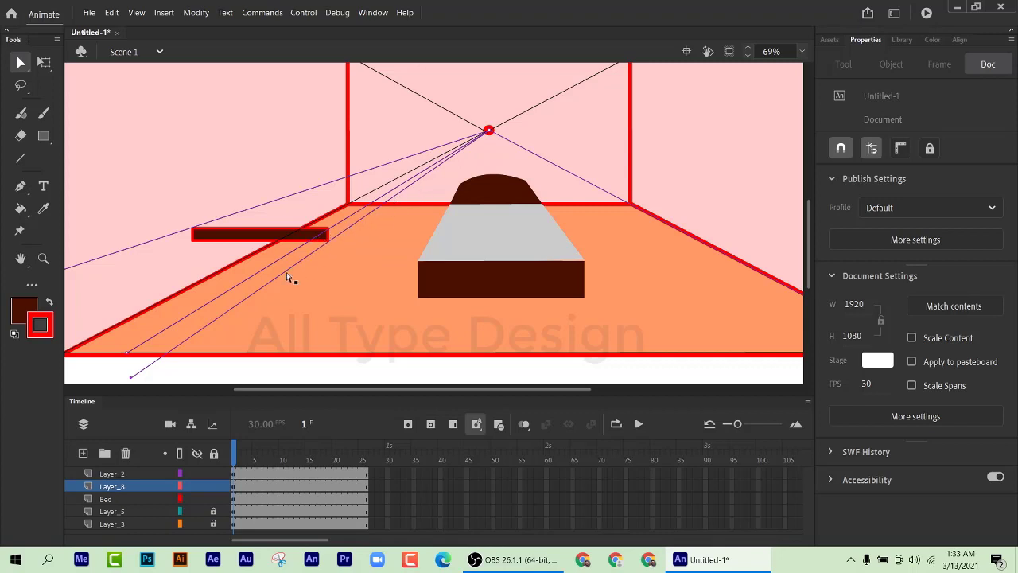
drag(131, 378, 102, 391)
key(ctrl+z)
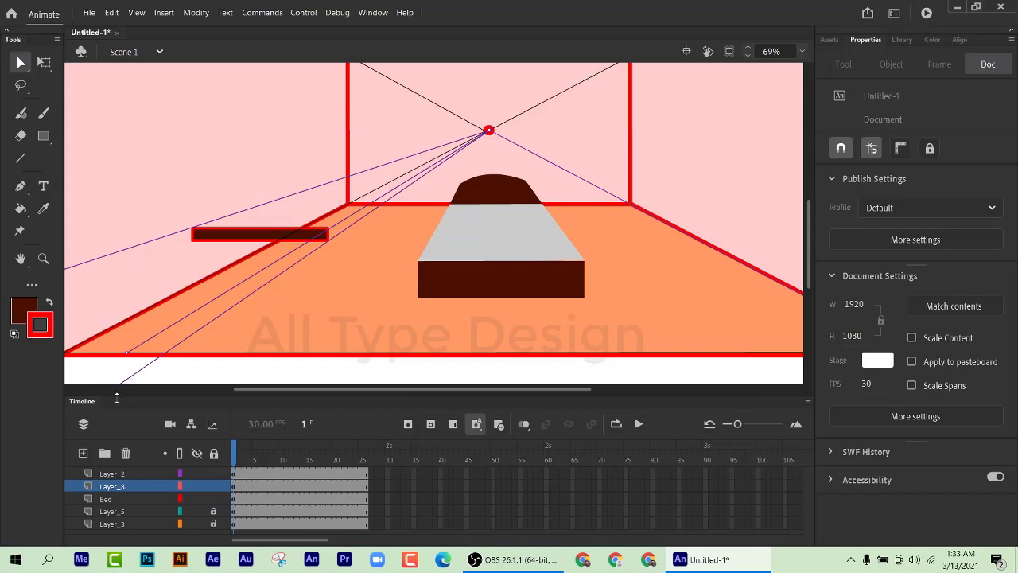
click(43, 135)
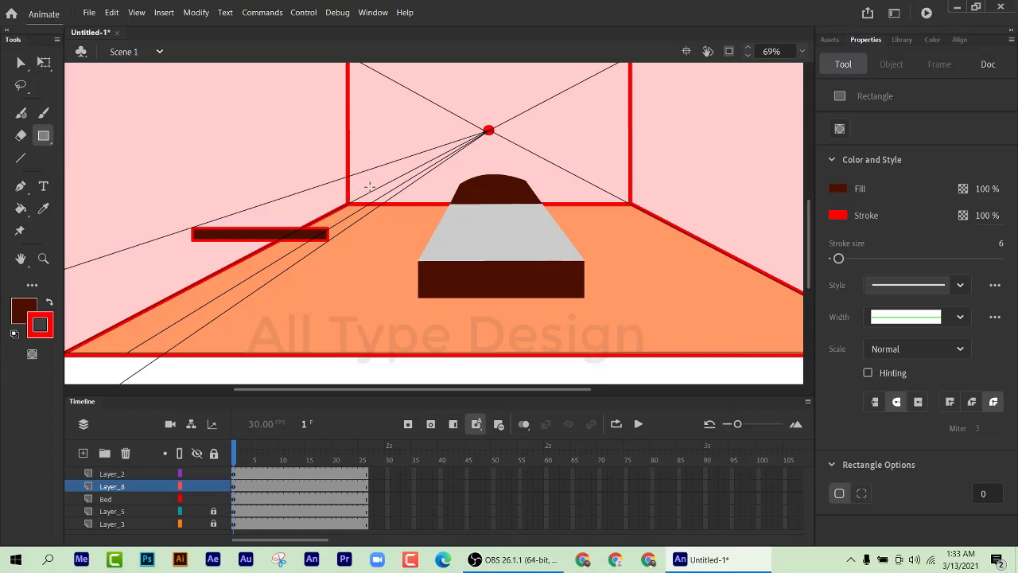
drag(293, 164, 379, 213)
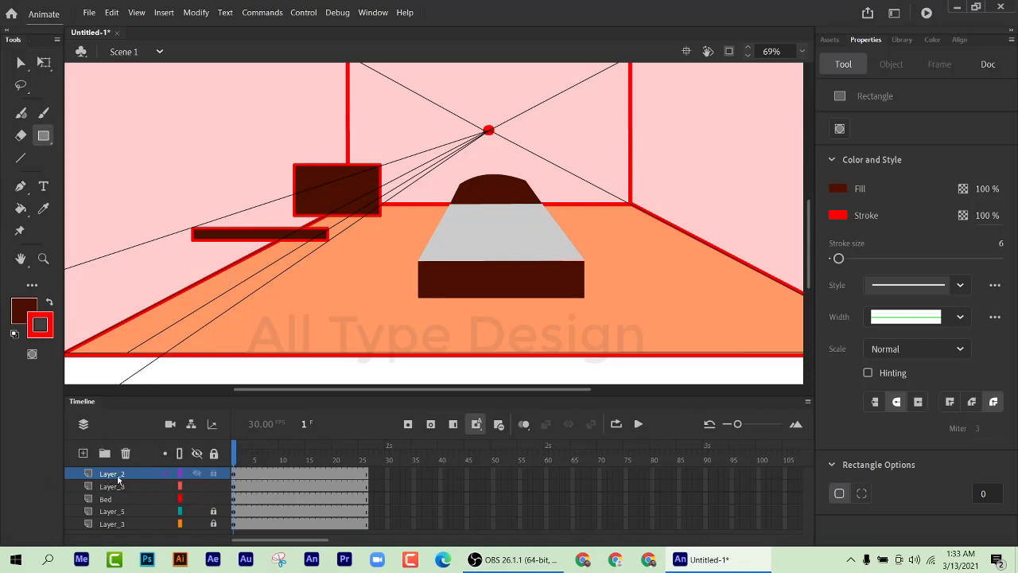
click(116, 477)
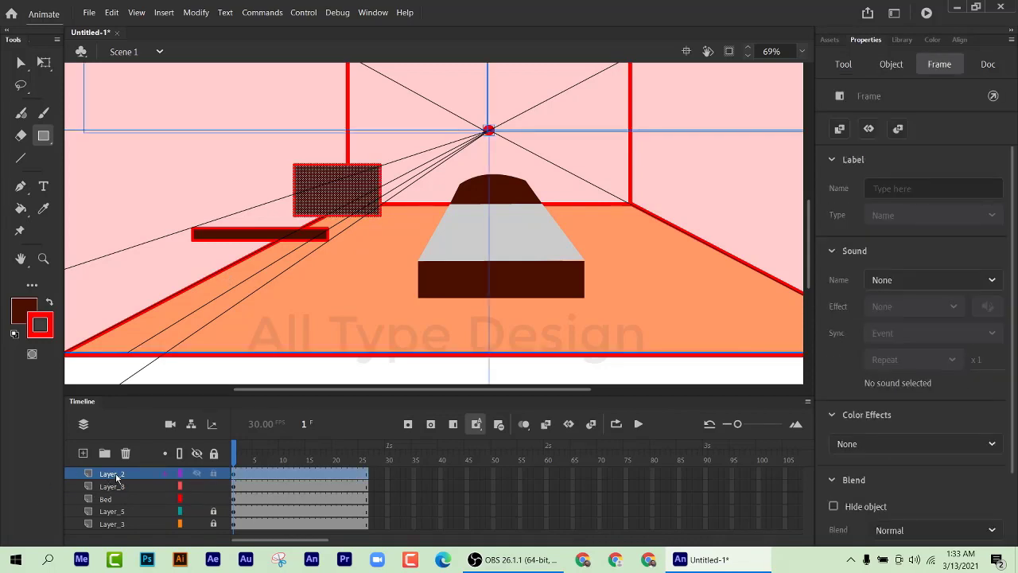
key(ctrl+z)
key(ctrl+z)
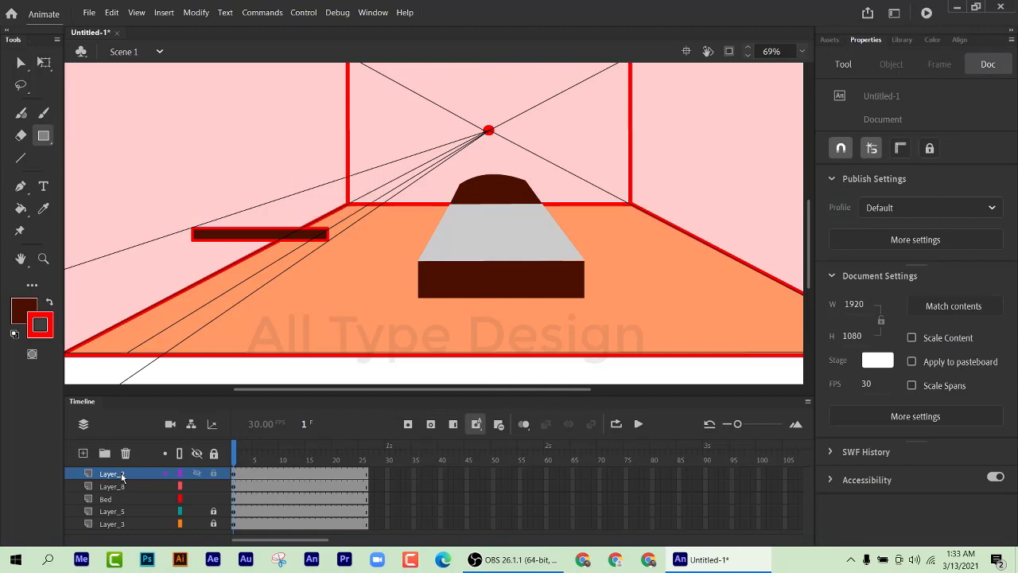
Step: On Layer_8, draw a dark brown rectangle with a red outline just above the thin rectangle, ending at the back wall's left edge
click(113, 487)
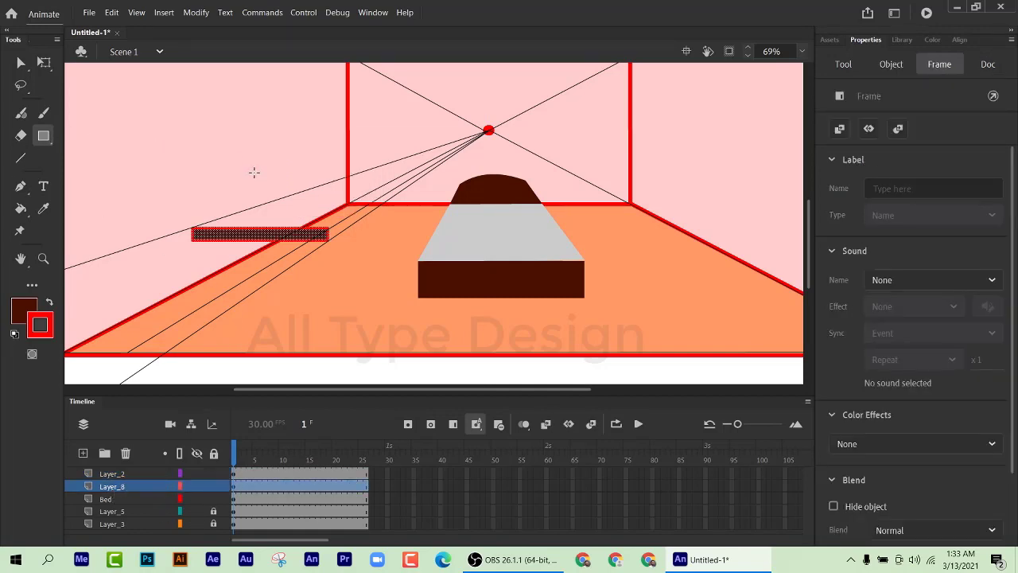
drag(254, 172, 346, 215)
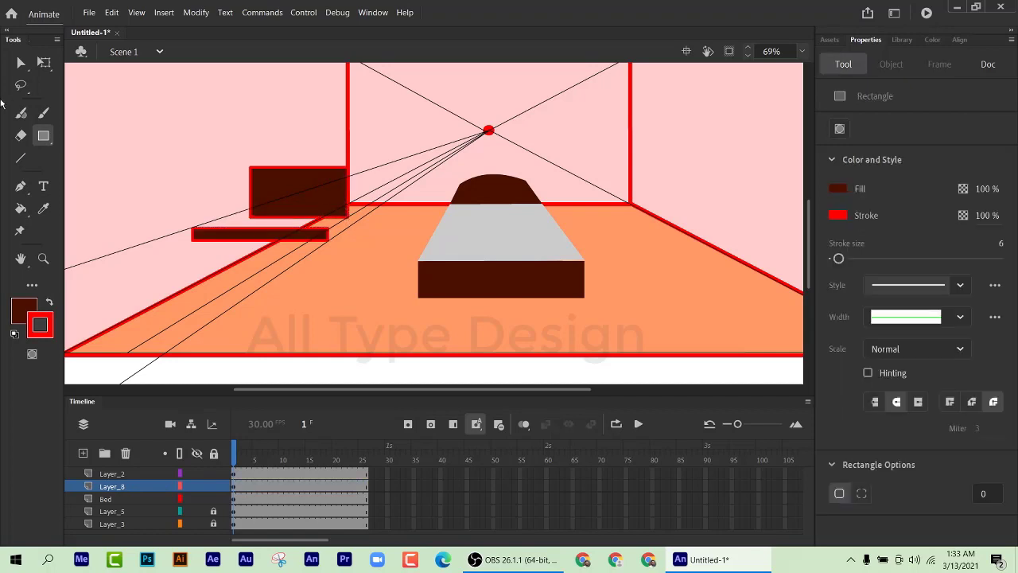
click(19, 64)
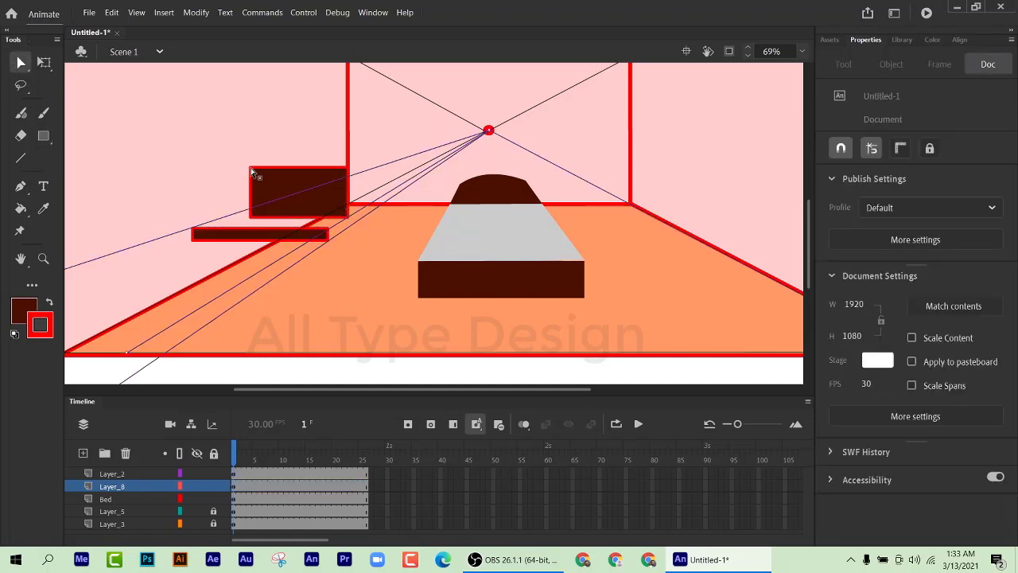
drag(251, 172, 249, 168)
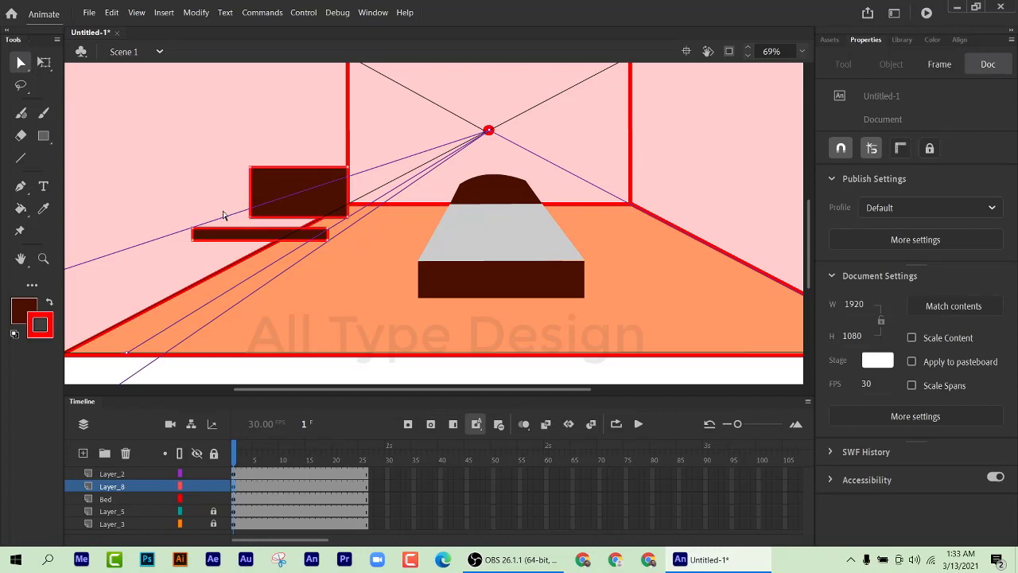
Step: Pull the new rectangle's lower left corner onto the thin rectangle's upper left corner
click(28, 64)
click(64, 69)
drag(250, 222, 195, 229)
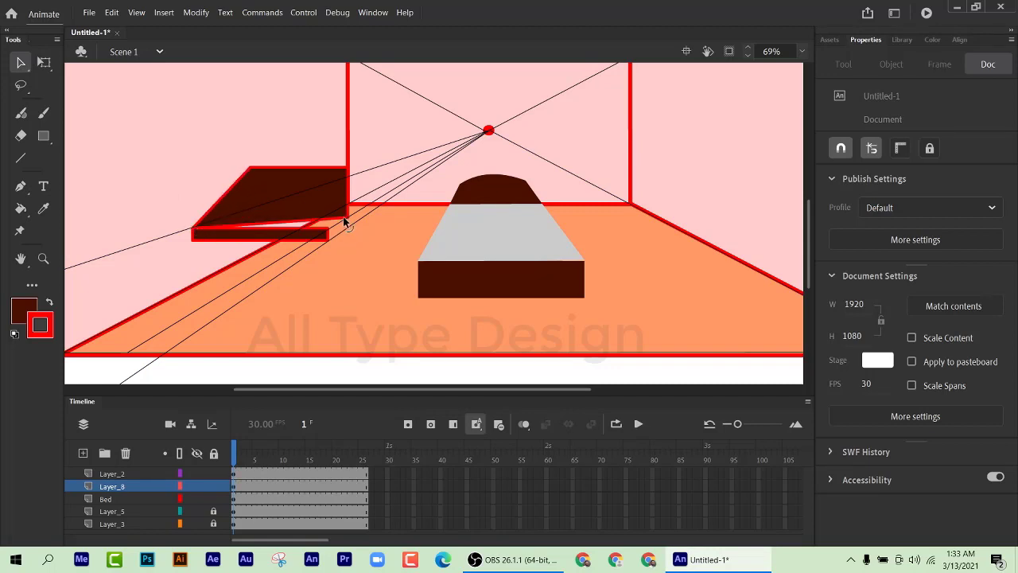
drag(348, 224, 333, 233)
click(330, 232)
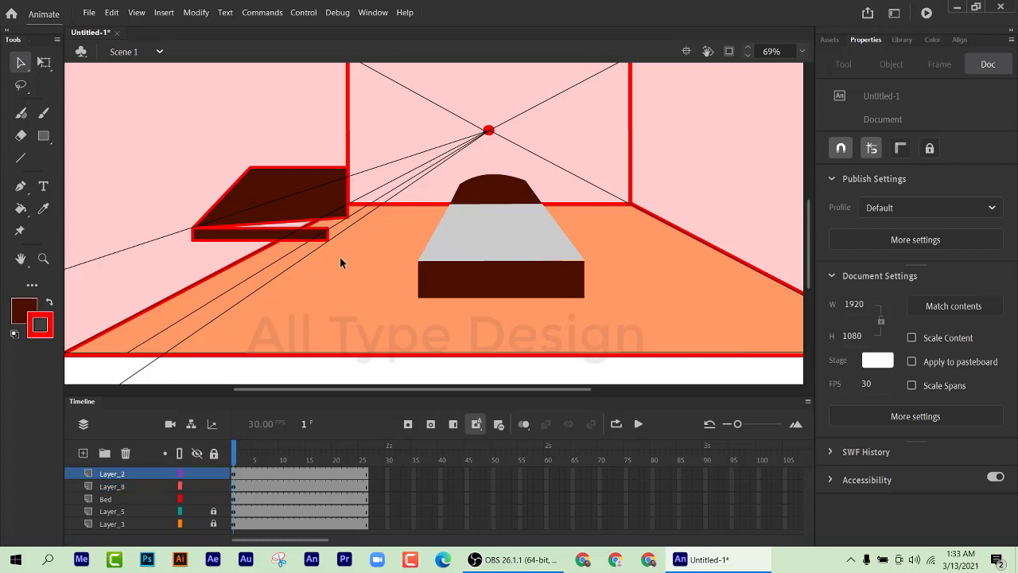
Step: Lock Layer_2 and move the new shape's lower right corner onto the thin rectangle and its two upper corners onto the perspective guides
click(213, 474)
drag(347, 221, 331, 232)
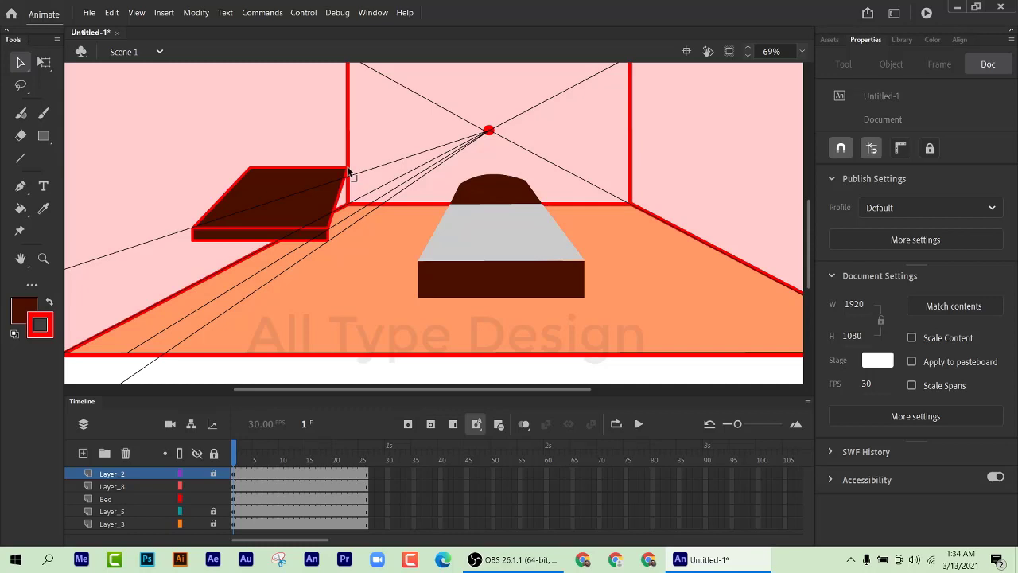
drag(347, 170, 383, 194)
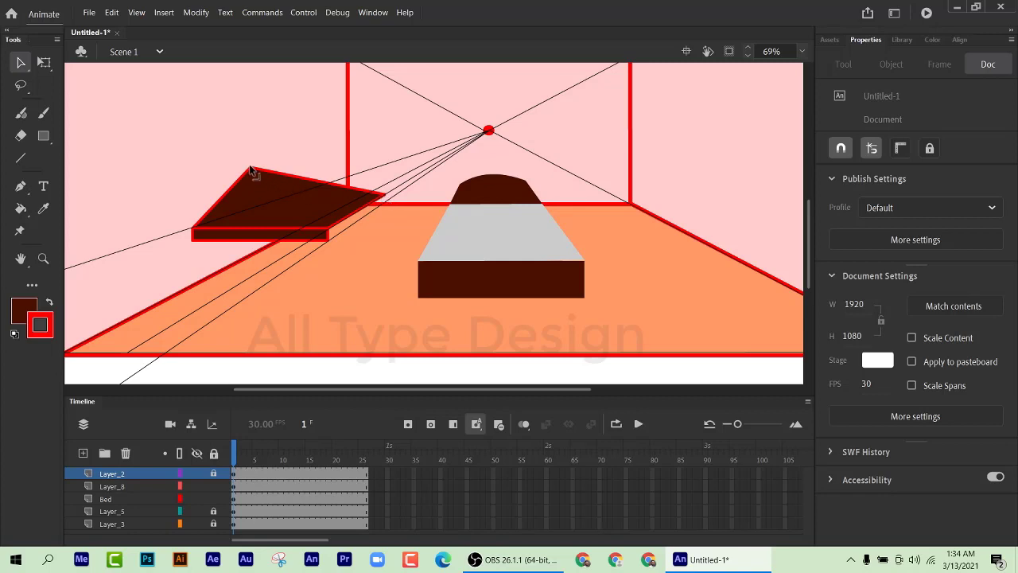
drag(250, 170, 299, 194)
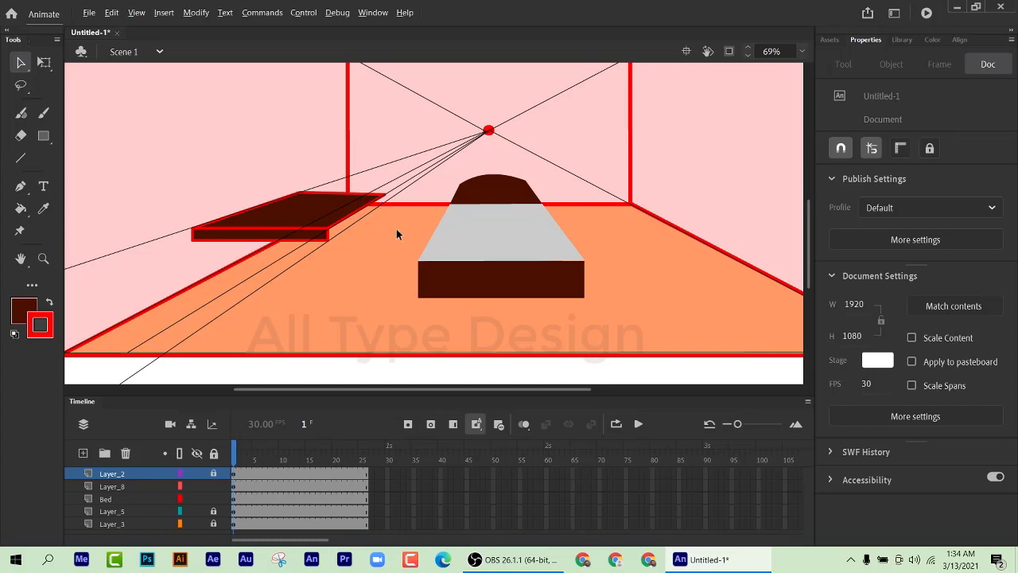
Step: Outline the side face with red lines along the lowest floor guide from the front's lower right corner and back to the top's far corner
scroll(397, 231, up, 3)
scroll(374, 233, down, 3)
scroll(349, 235, up, 3)
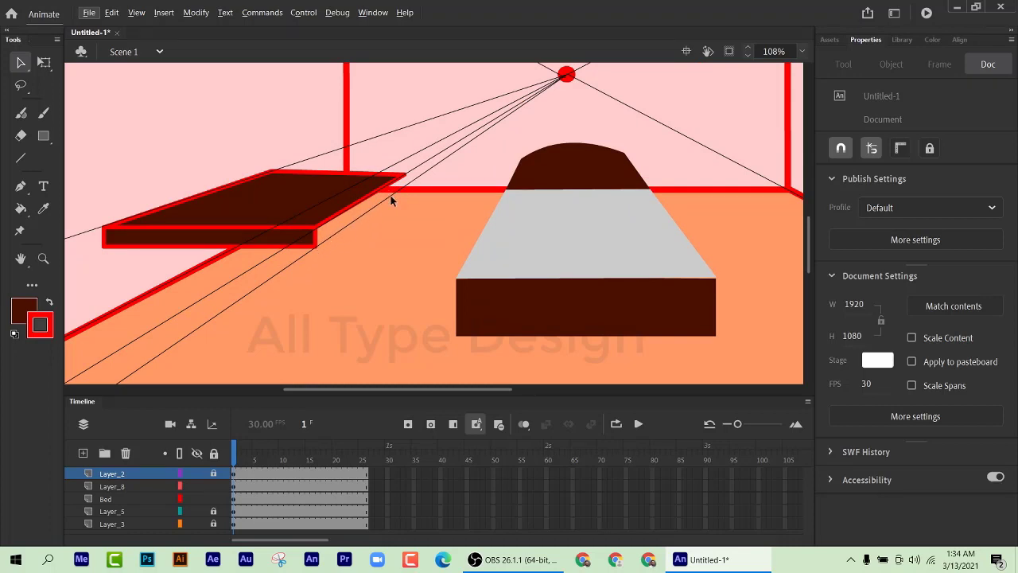
click(20, 159)
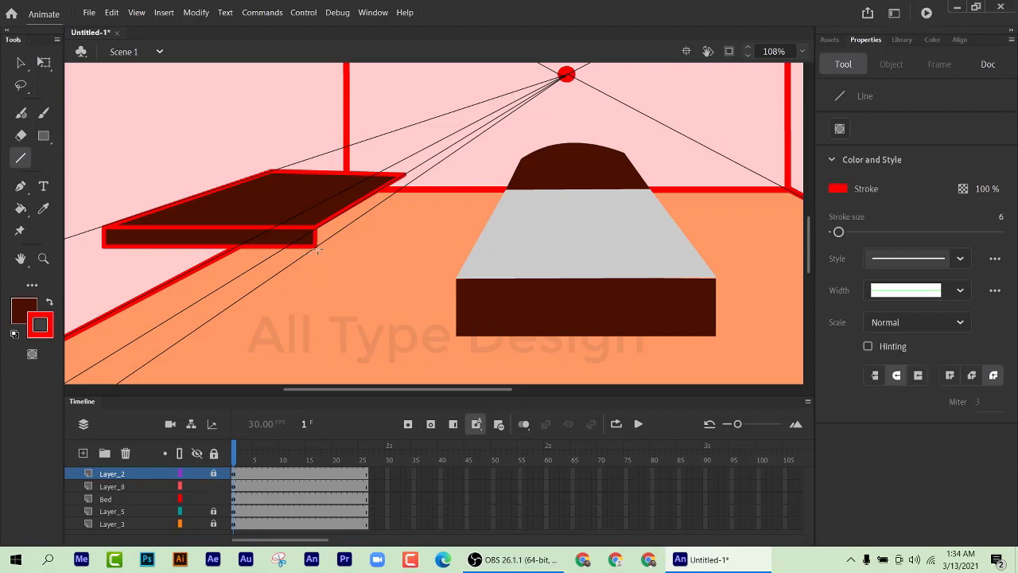
mouse_move(315, 248)
mouse_down()
mouse_move(401, 176)
mouse_move(418, 181)
mouse_up()
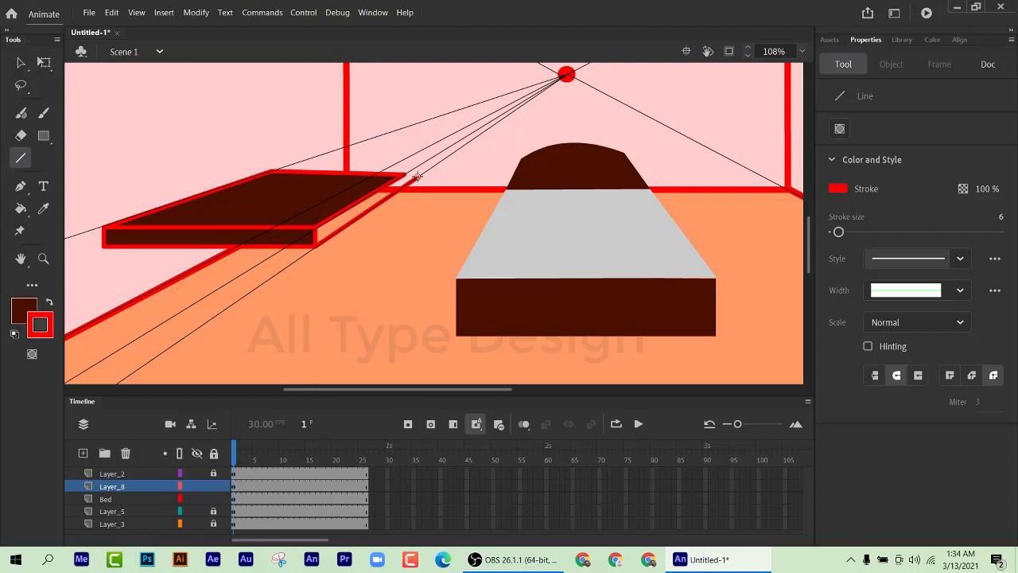
scroll(397, 183, up, 5)
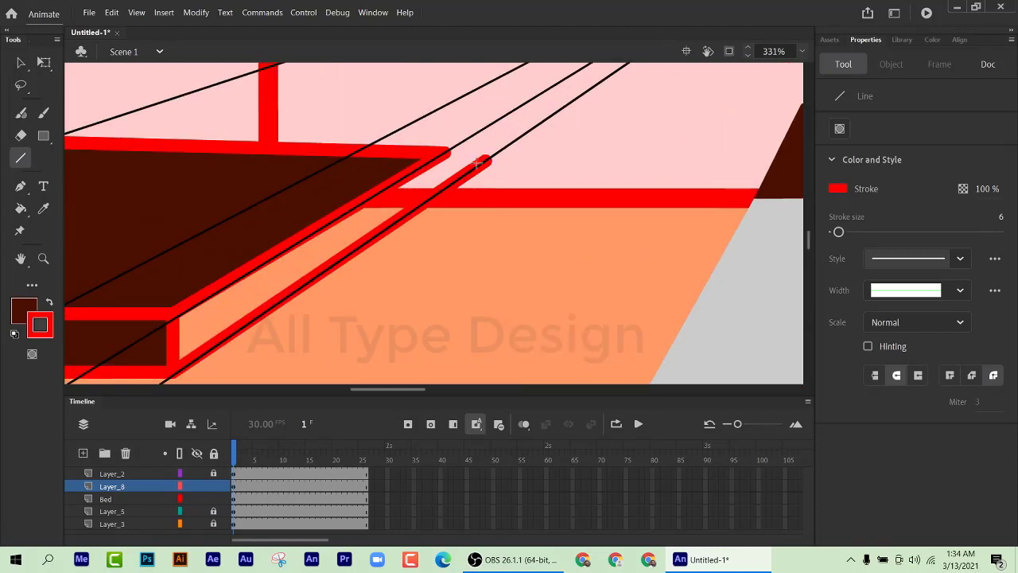
drag(486, 162, 414, 152)
click(21, 62)
drag(482, 163, 496, 154)
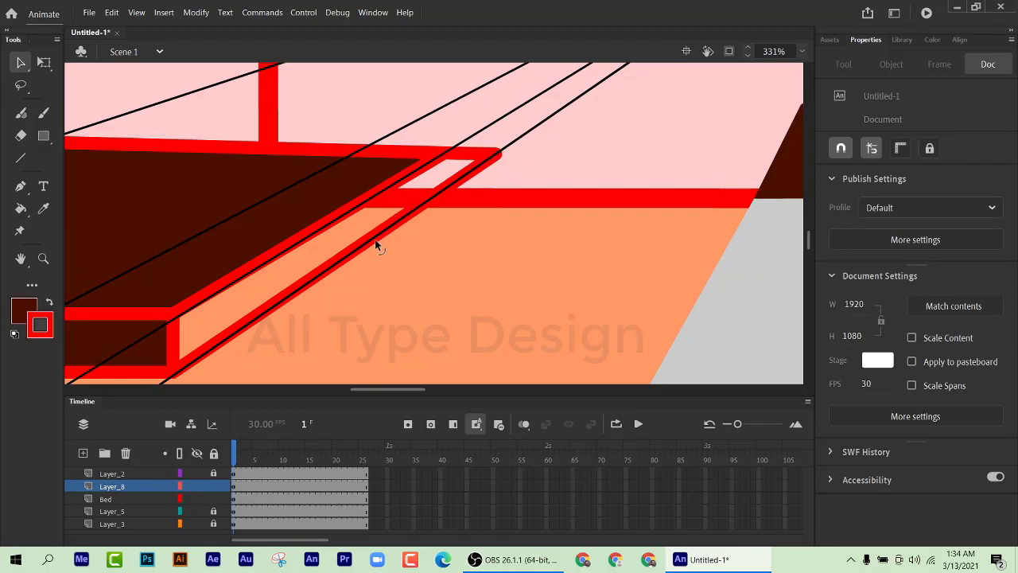
Step: Fill the narrow side face of the box with dark brown
scroll(246, 299, down, 1)
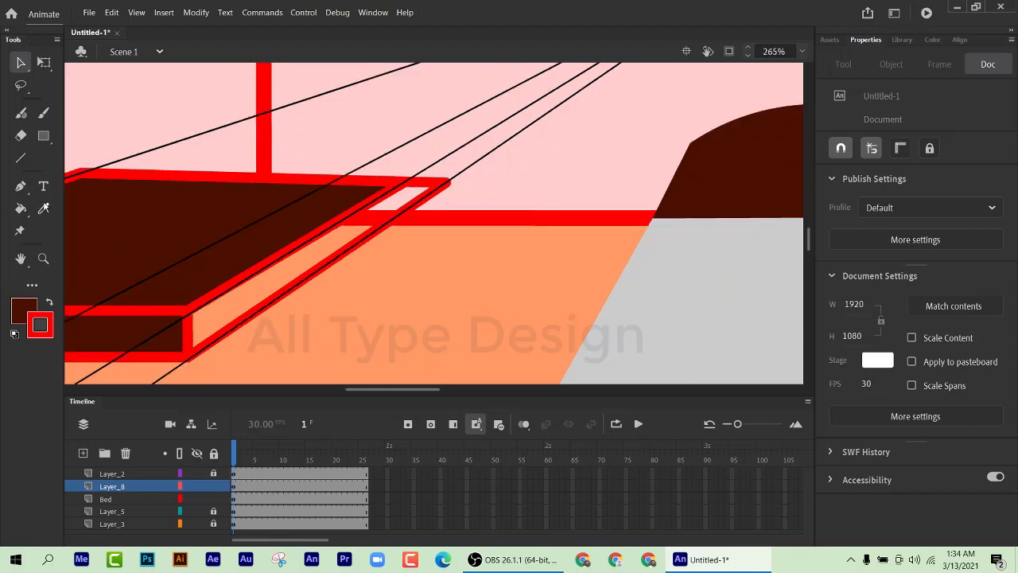
key(k)
click(287, 268)
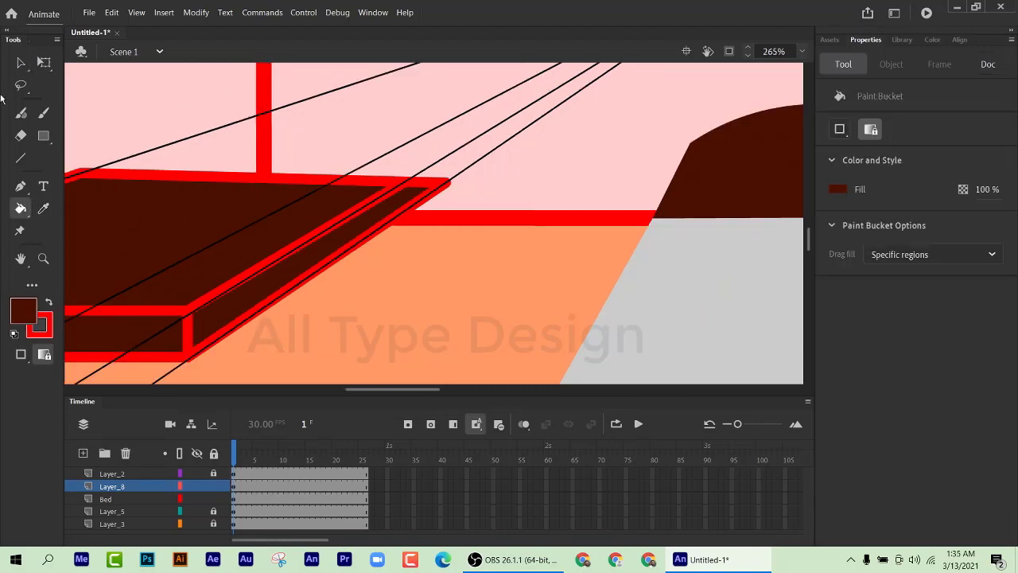
key(v)
scroll(236, 227, down, 4)
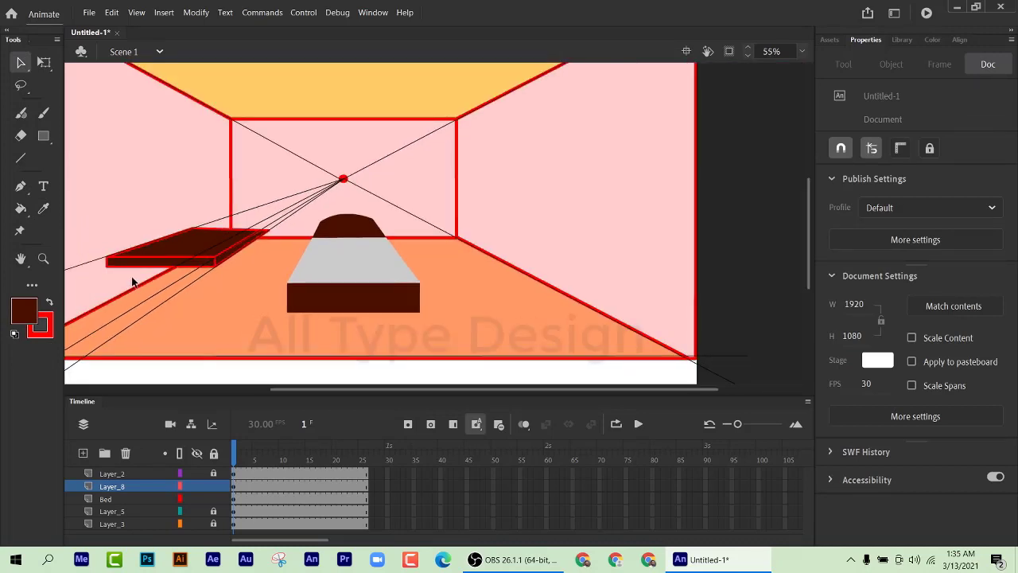
scroll(136, 280, up, 3)
scroll(370, 217, up, 2)
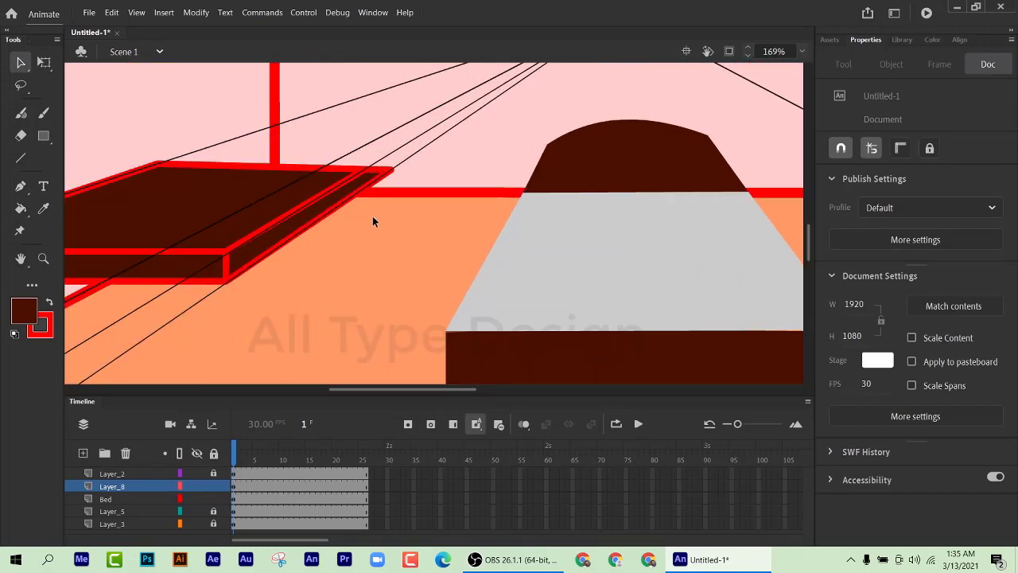
Step: Pull the side face's far lower corner back along the lowest floor guide until it sits beneath the tabletop's far corner
scroll(388, 181, up, 1)
scroll(388, 181, up, 2)
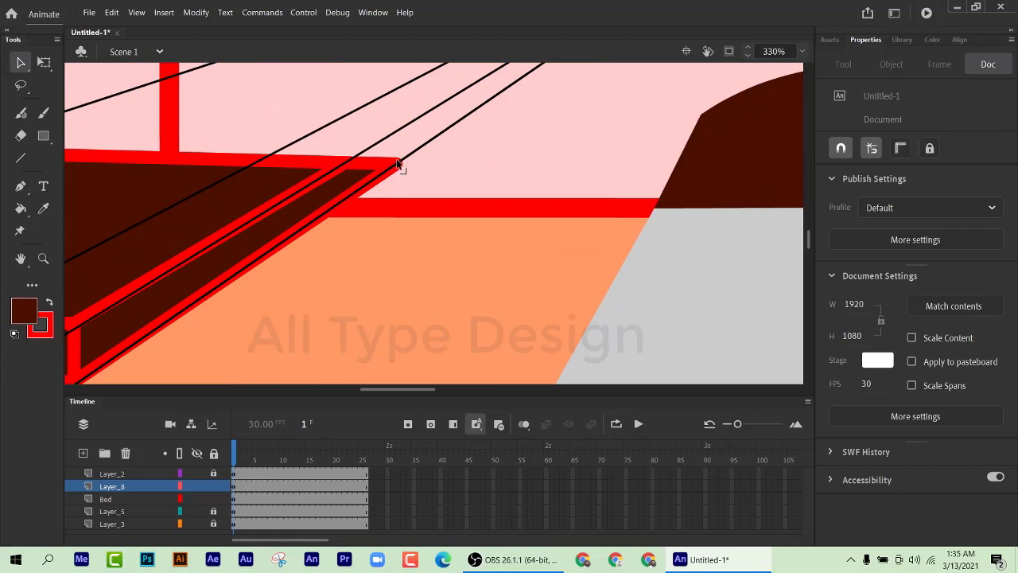
drag(365, 189, 340, 198)
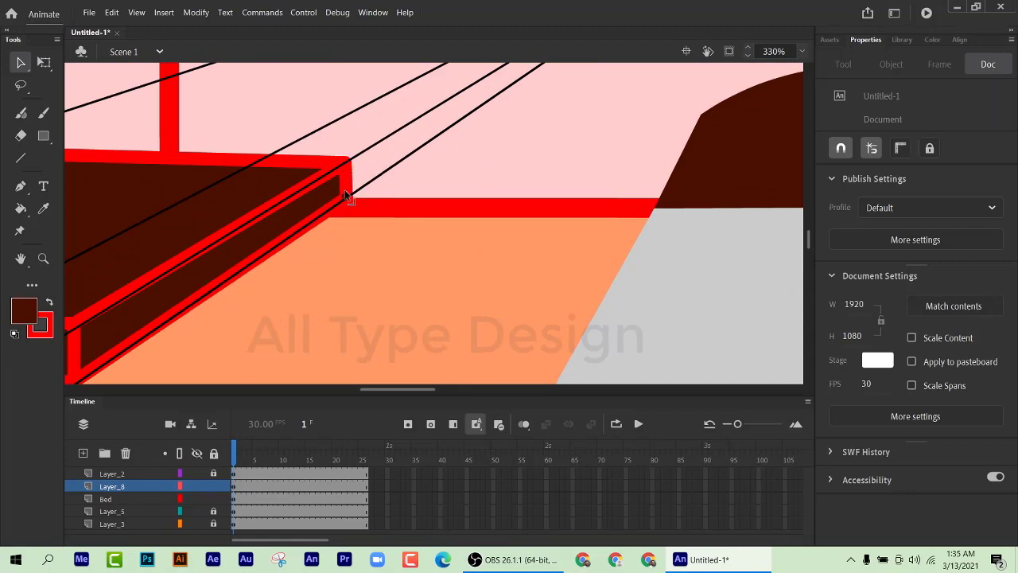
Step: Close the small gap between the bed's dark brown front and the grey top at their shared right corner
scroll(352, 213, down, 5)
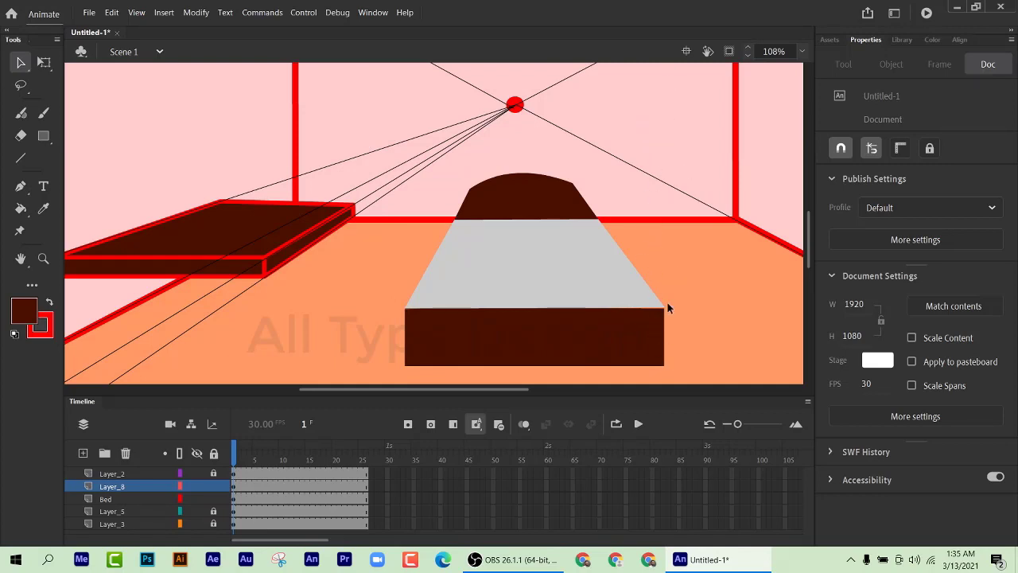
scroll(665, 307, up, 4)
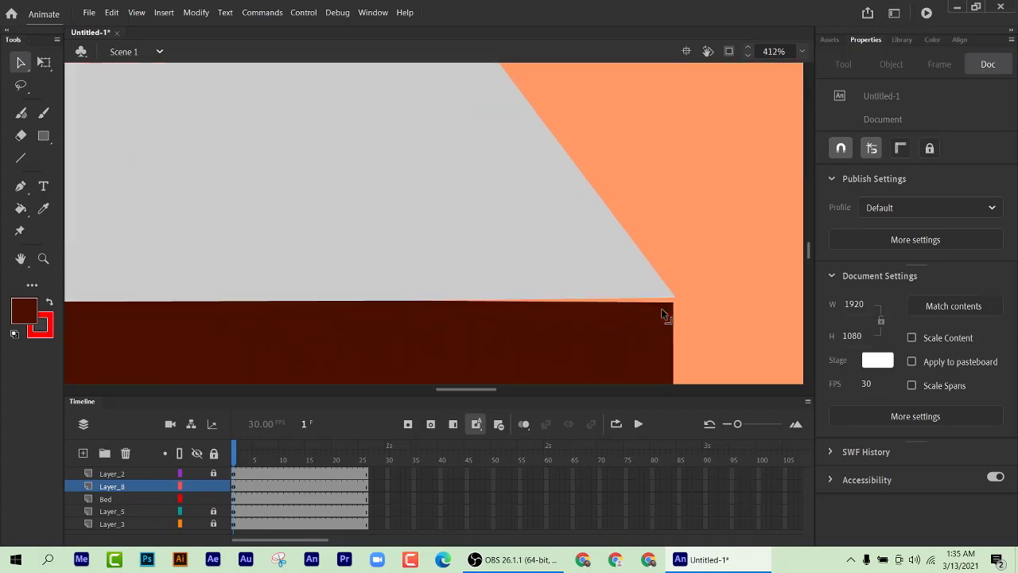
scroll(676, 312, up, 1)
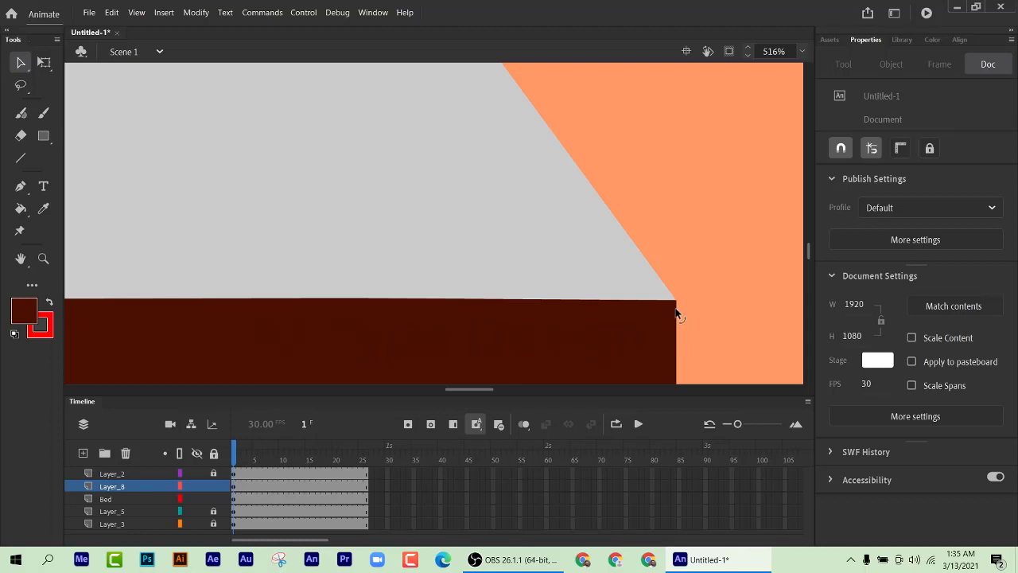
scroll(675, 312, down, 5)
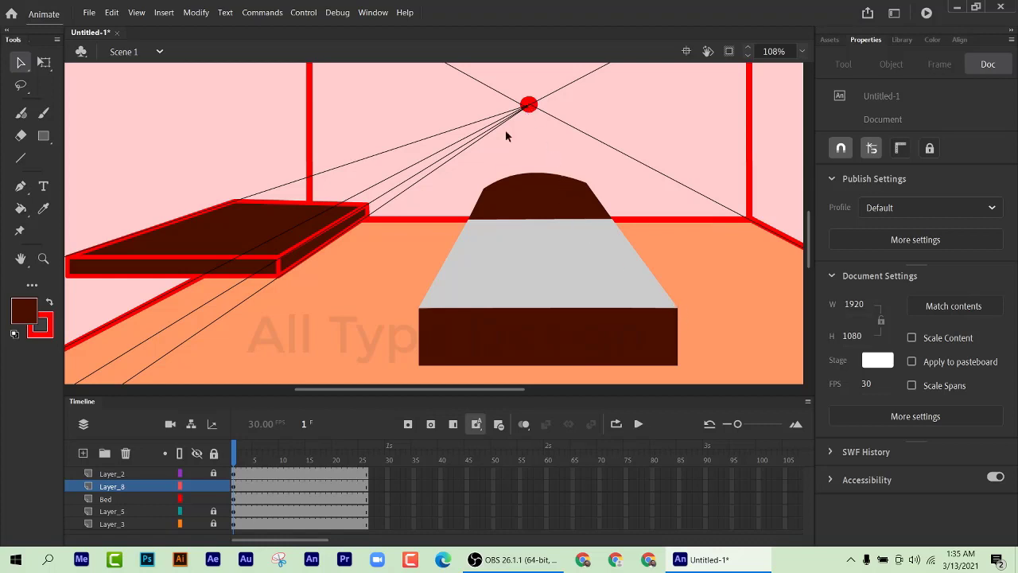
Step: Stretch the side face's far lower corner out along the floor guide and return it to beneath the tabletop's far corner
scroll(355, 229, up, 3)
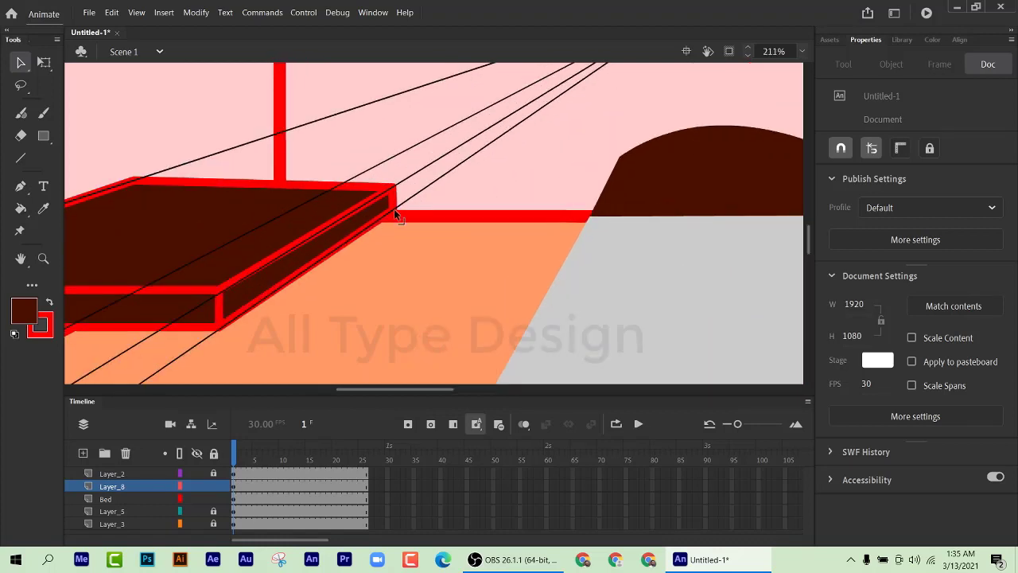
drag(394, 209, 427, 186)
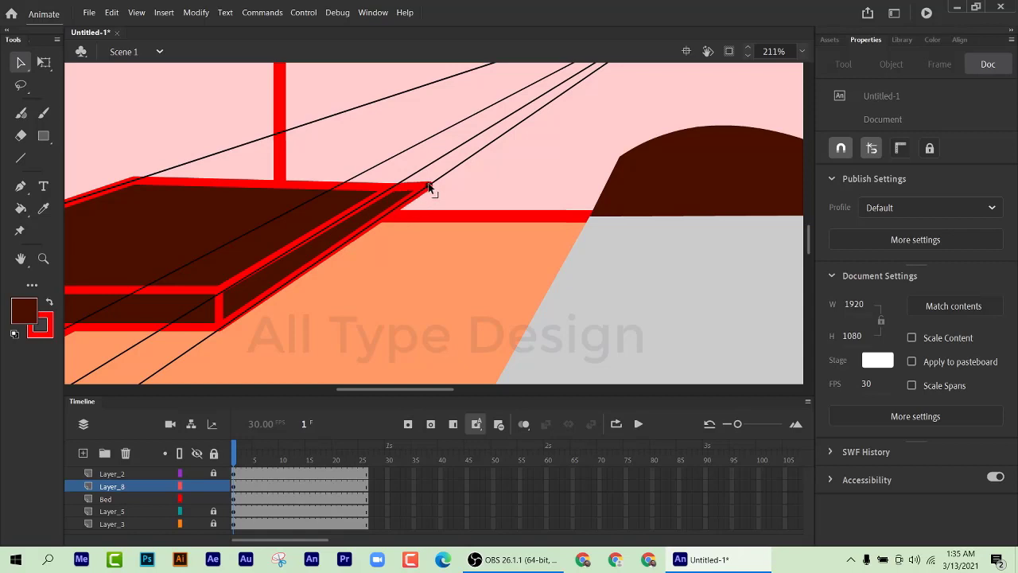
scroll(315, 280, down, 4)
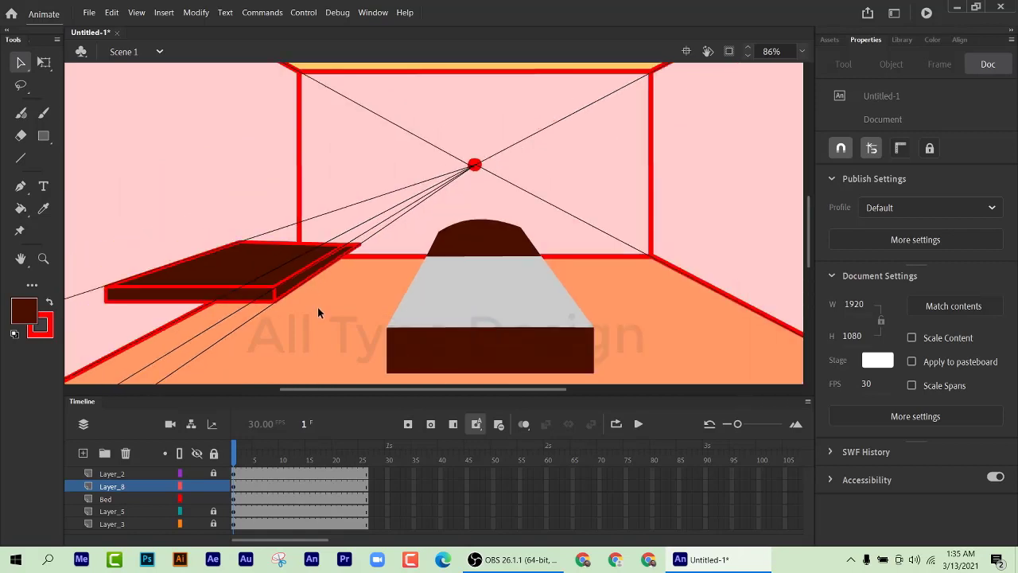
scroll(350, 273, up, 3)
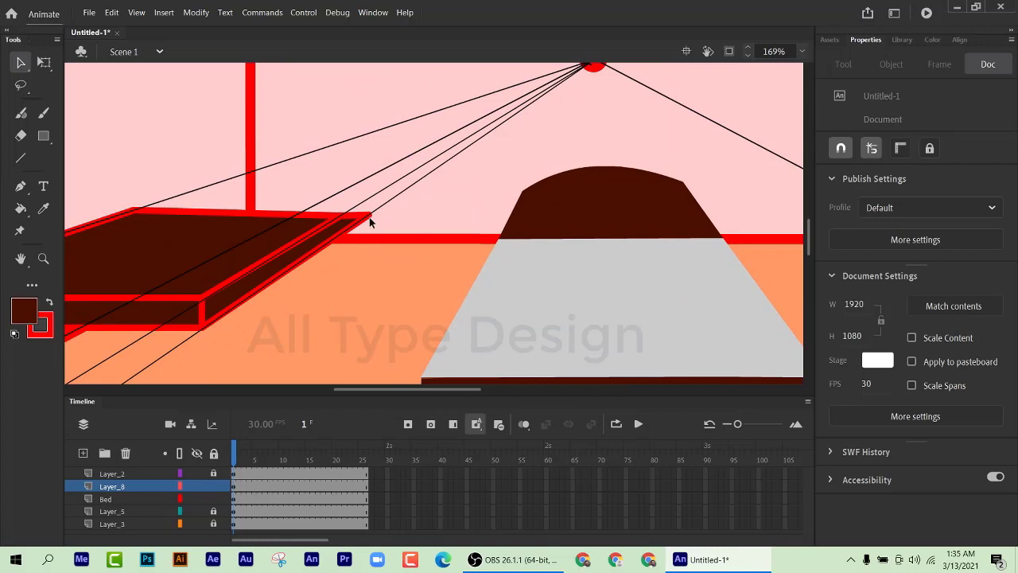
drag(369, 215, 339, 229)
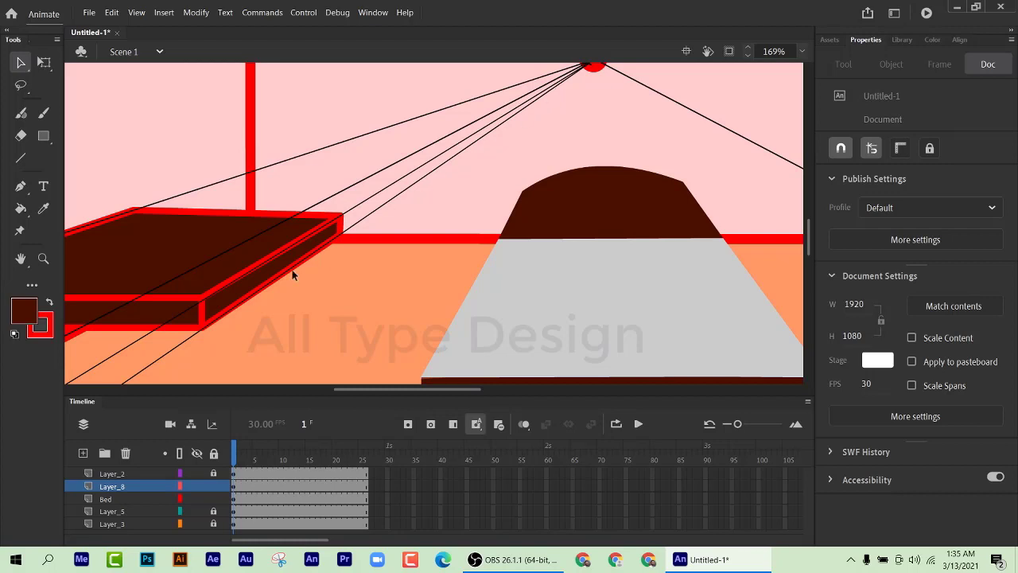
scroll(243, 388, down, 4)
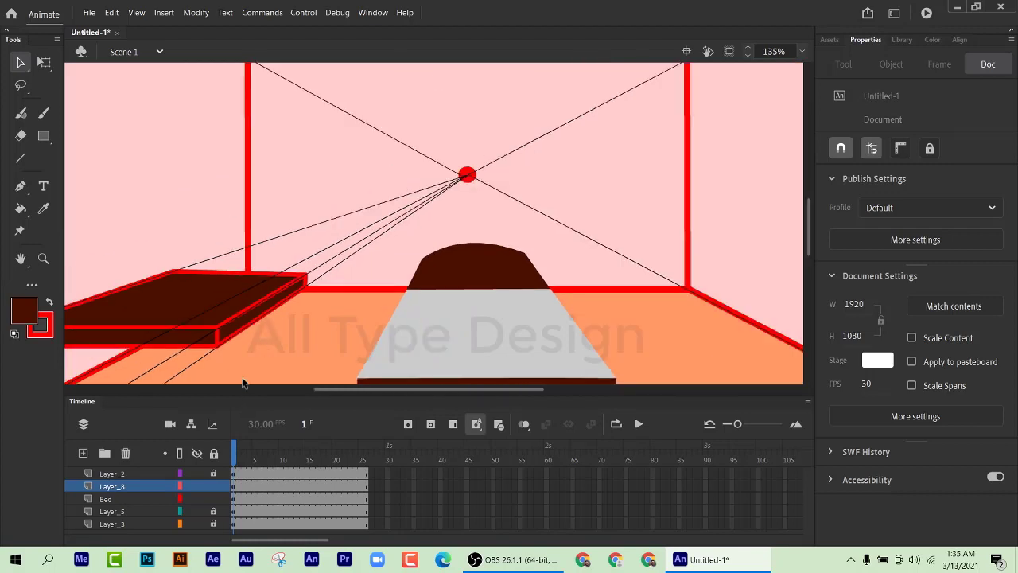
drag(172, 325, 270, 311)
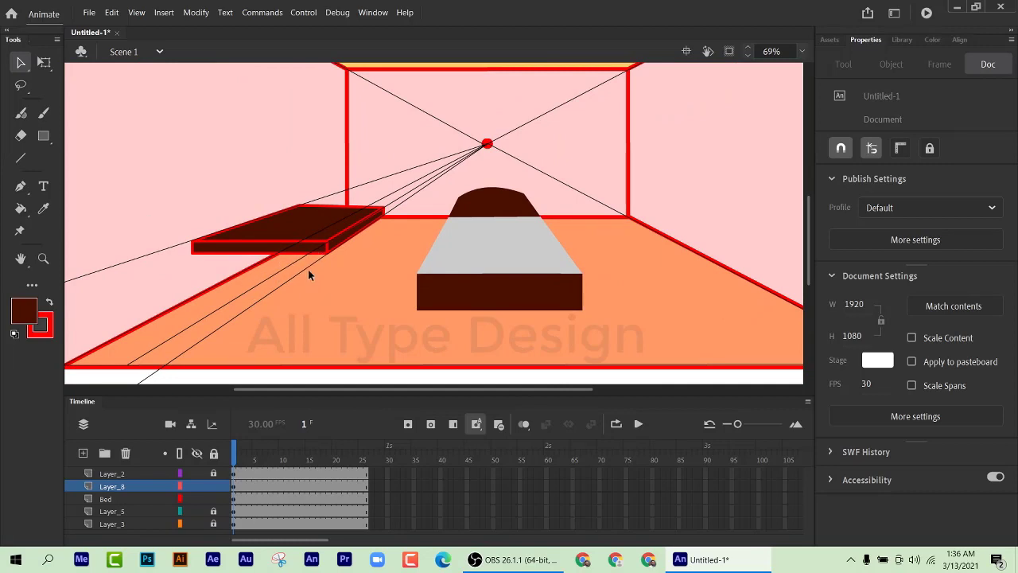
scroll(307, 269, up, 1)
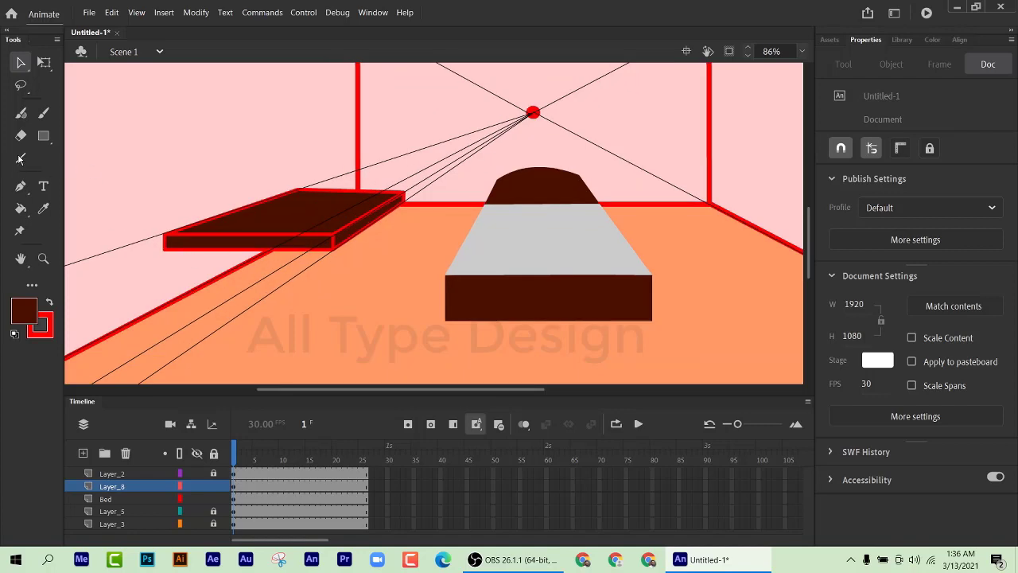
click(44, 136)
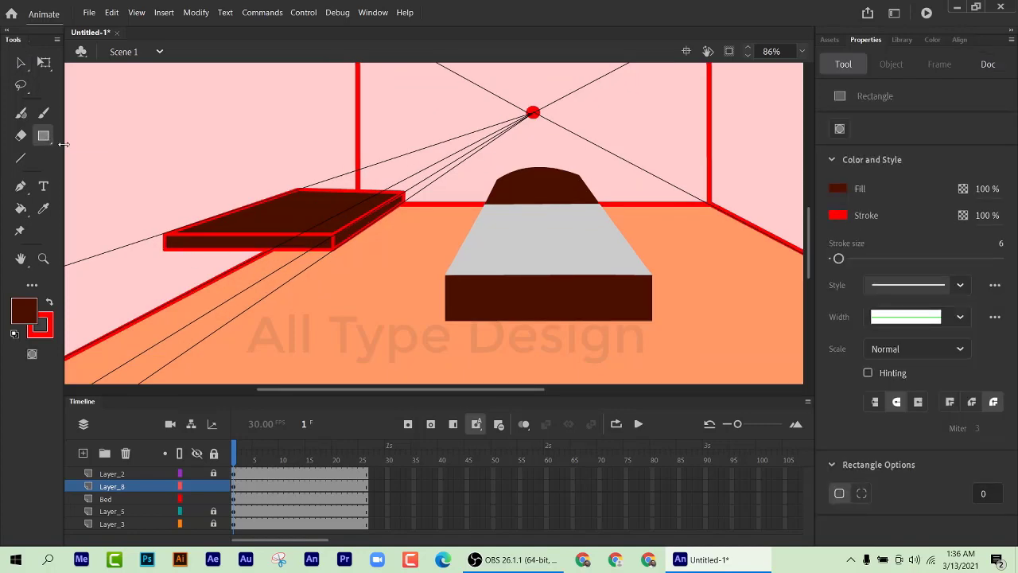
click(23, 309)
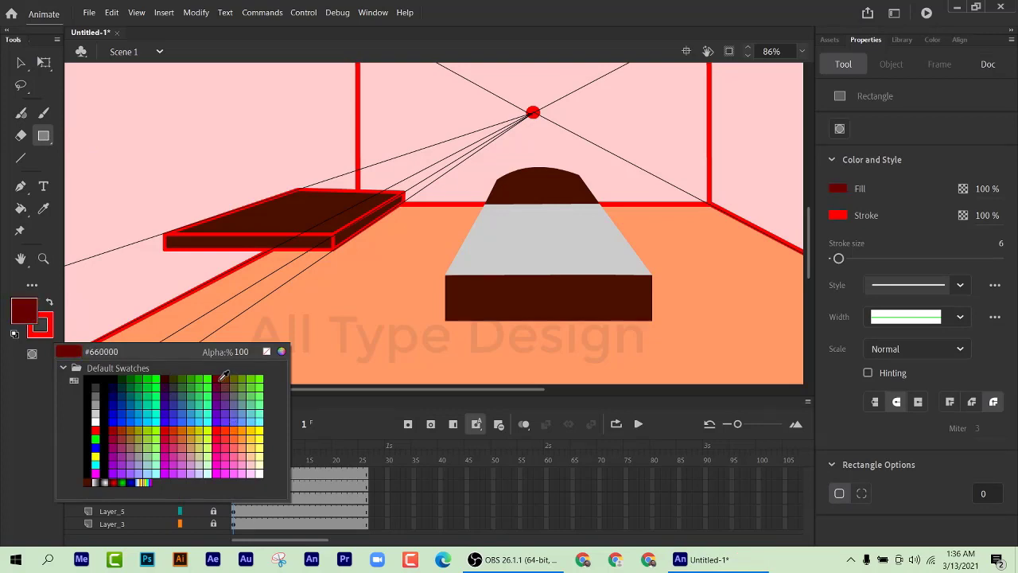
click(229, 373)
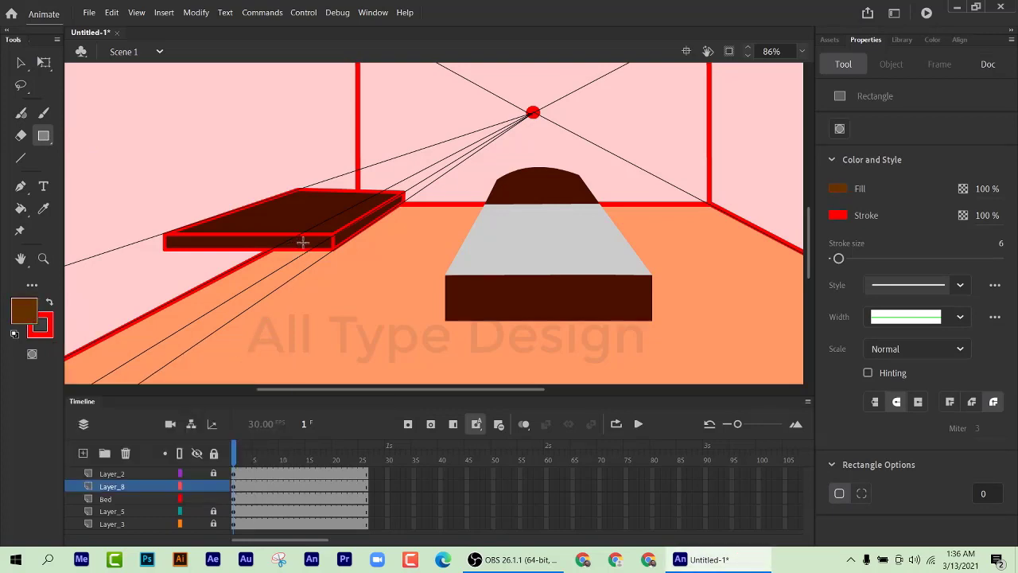
click(43, 207)
click(293, 220)
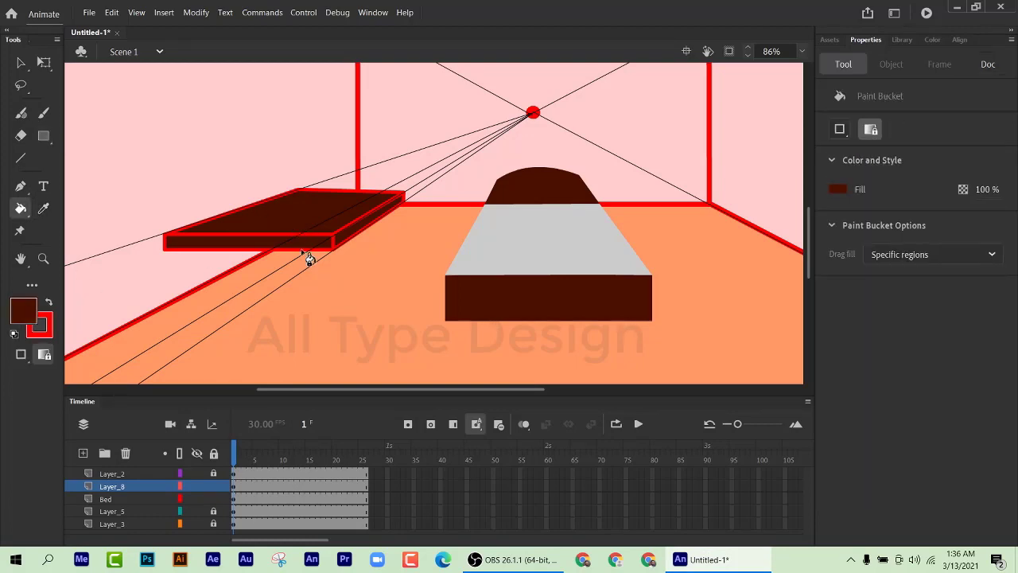
Step: Draw a narrow dark brown rectangle about 20 by 147 px on the floor below the tabletop and delete its red outline
click(44, 135)
drag(301, 239, 311, 317)
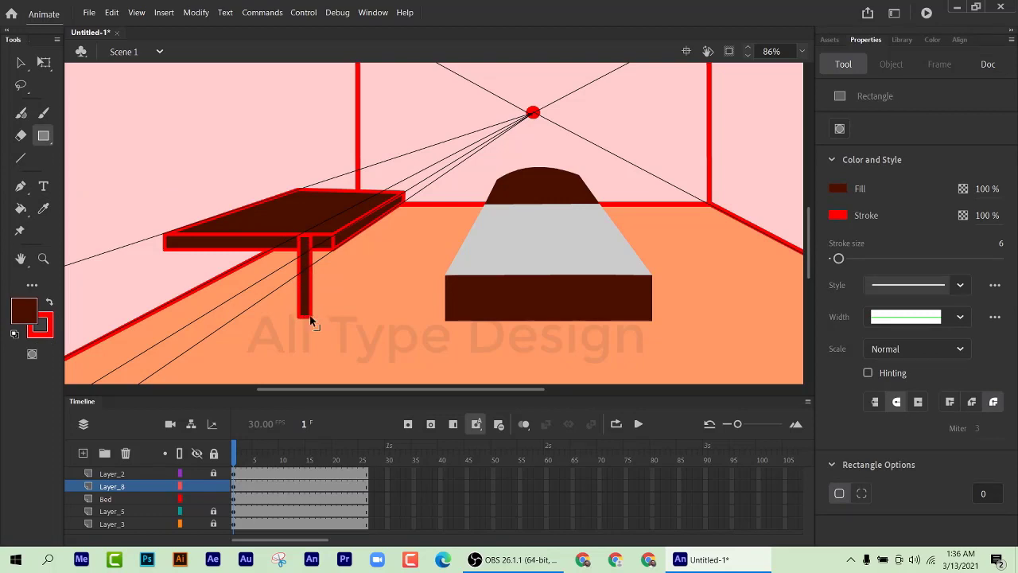
key(ctrl+z)
drag(305, 277, 318, 367)
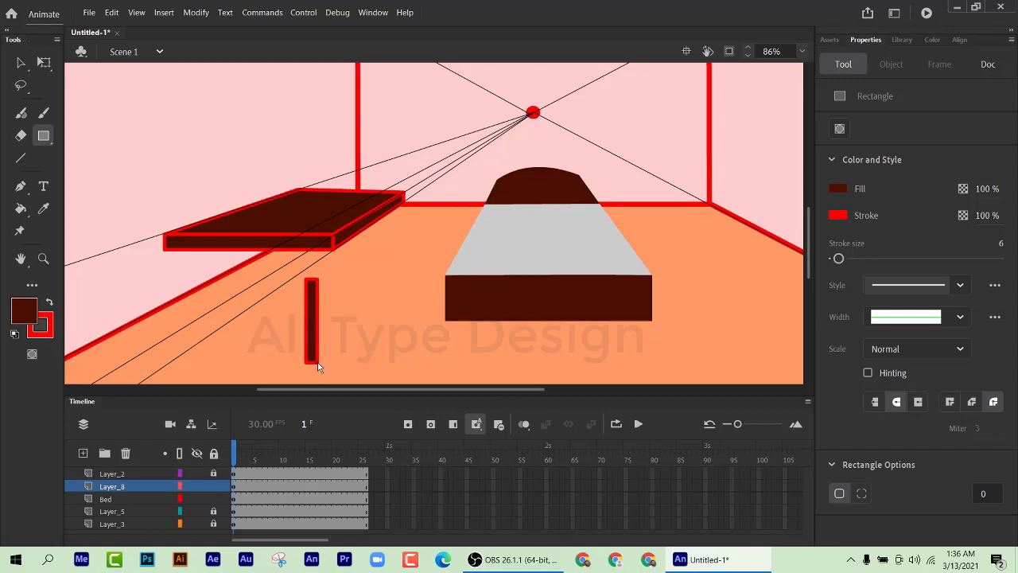
click(20, 62)
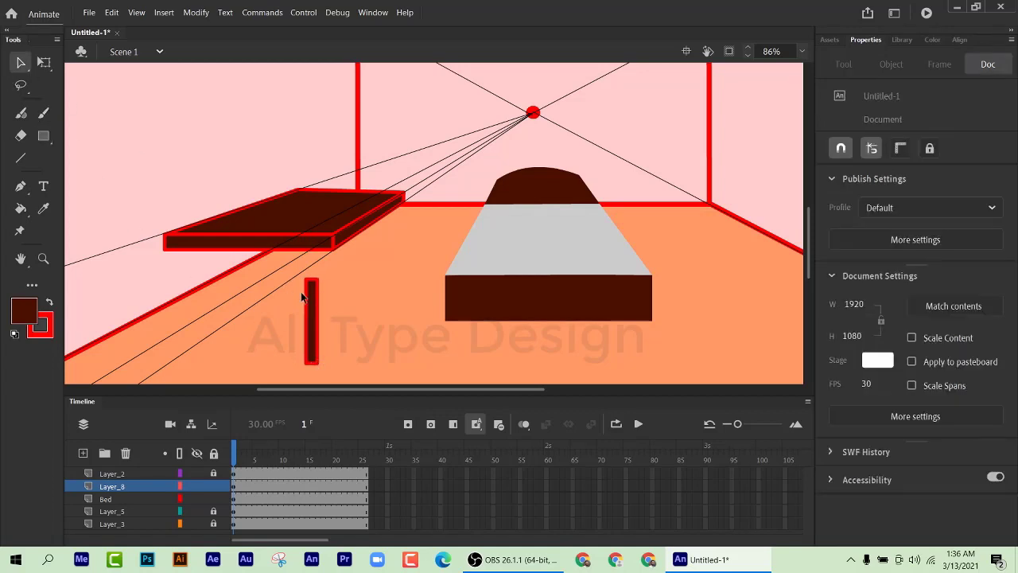
click(316, 319)
key(Delete)
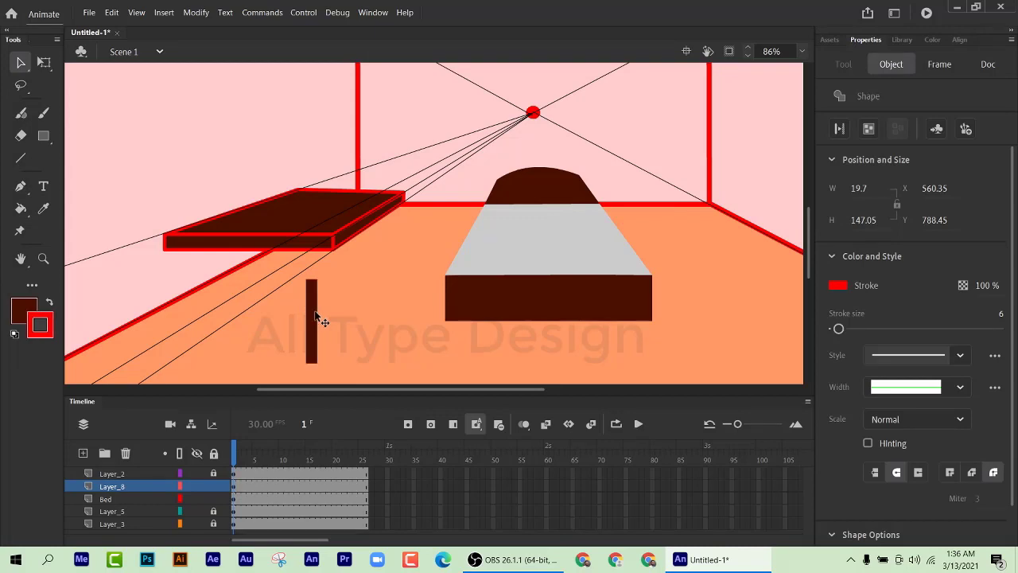
Step: Place the outline-free leg under the tabletop's front right end and a copy of it under the front left end
click(311, 328)
drag(311, 324, 175, 291)
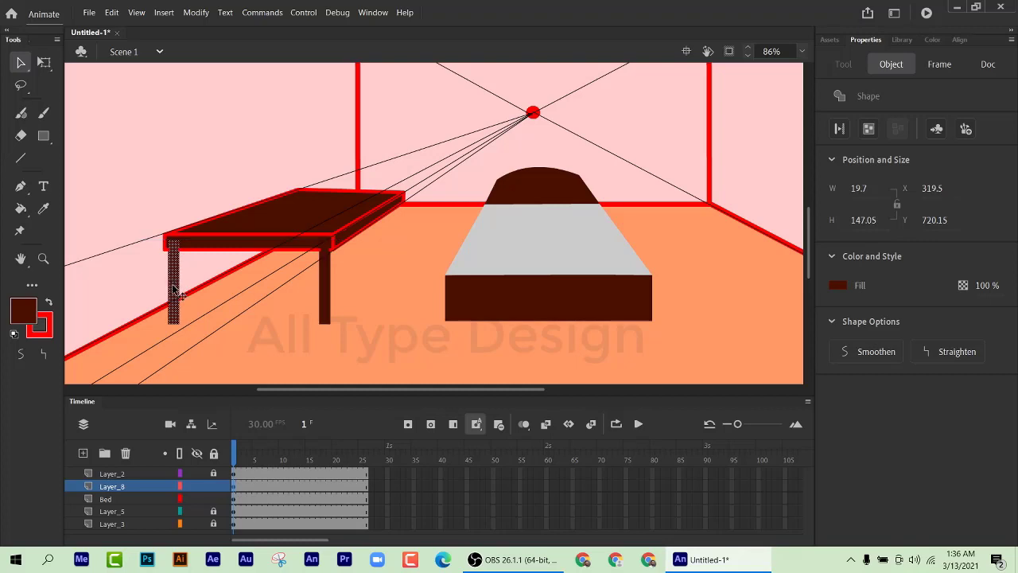
click(324, 293)
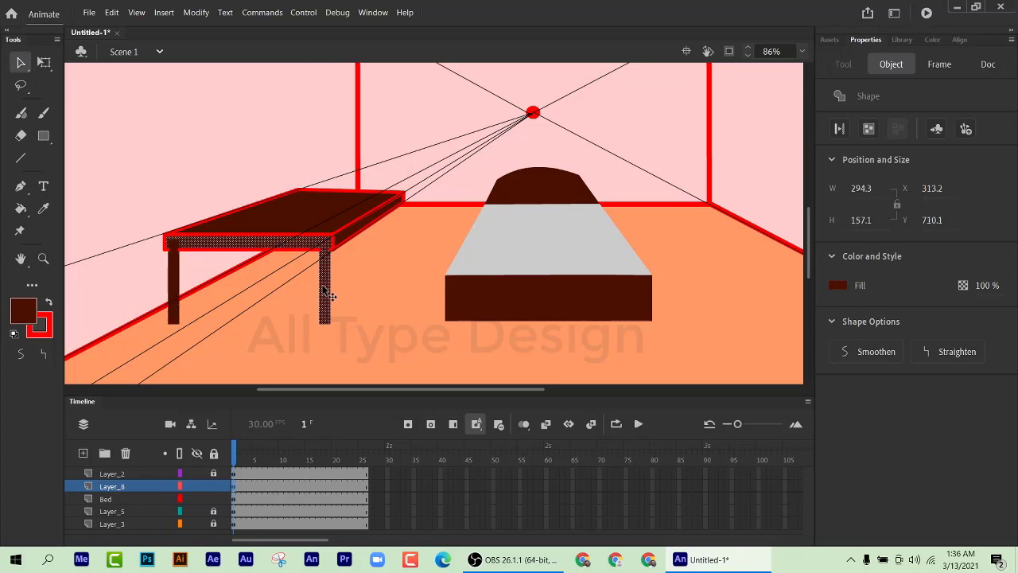
click(360, 295)
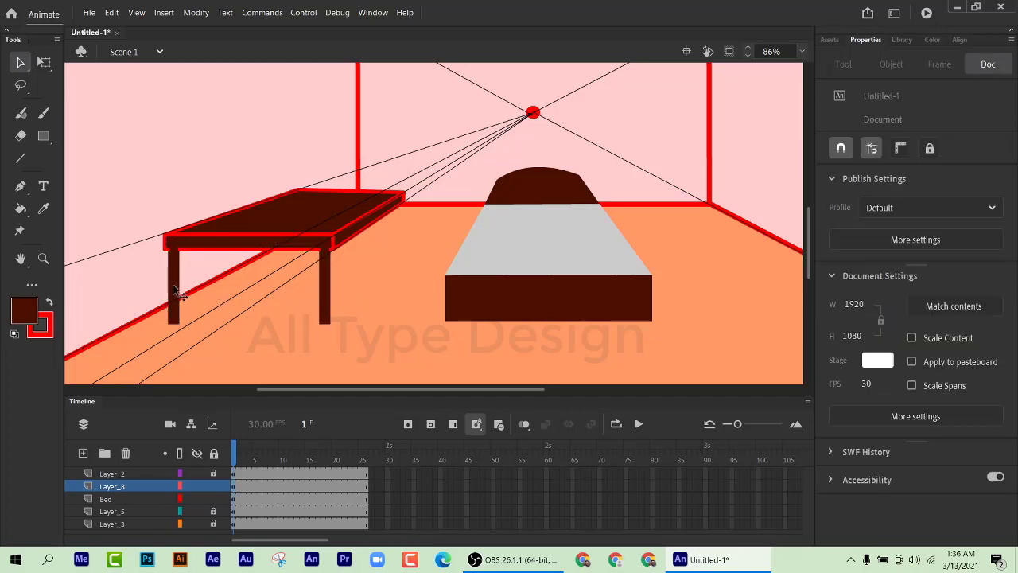
Step: Draw a shorter dark brown leg about 17 by 103 px between the table and the bed and delete its red outline
click(43, 135)
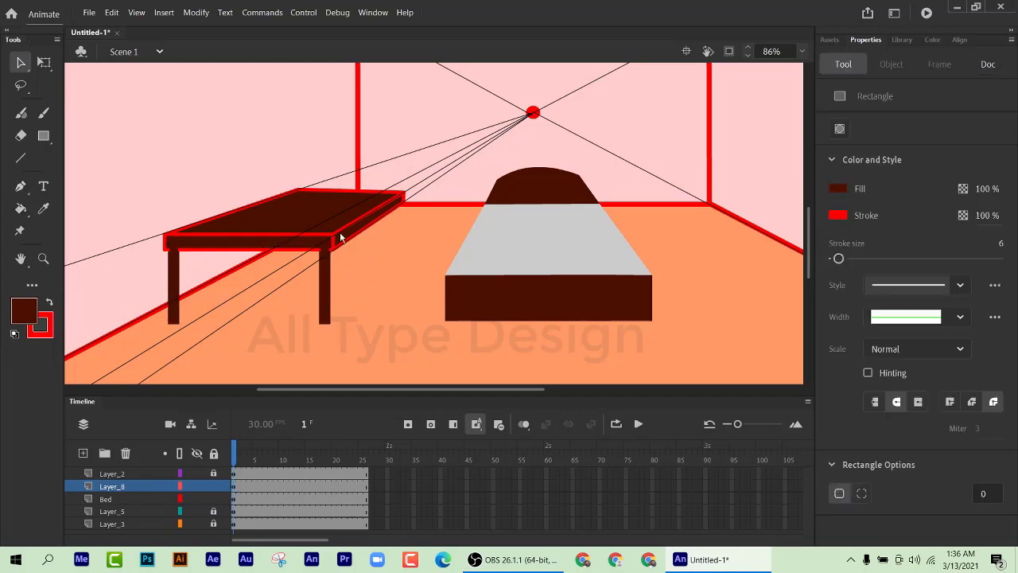
mouse_move(373, 268)
mouse_down()
mouse_move(391, 301)
mouse_move(383, 327)
mouse_up()
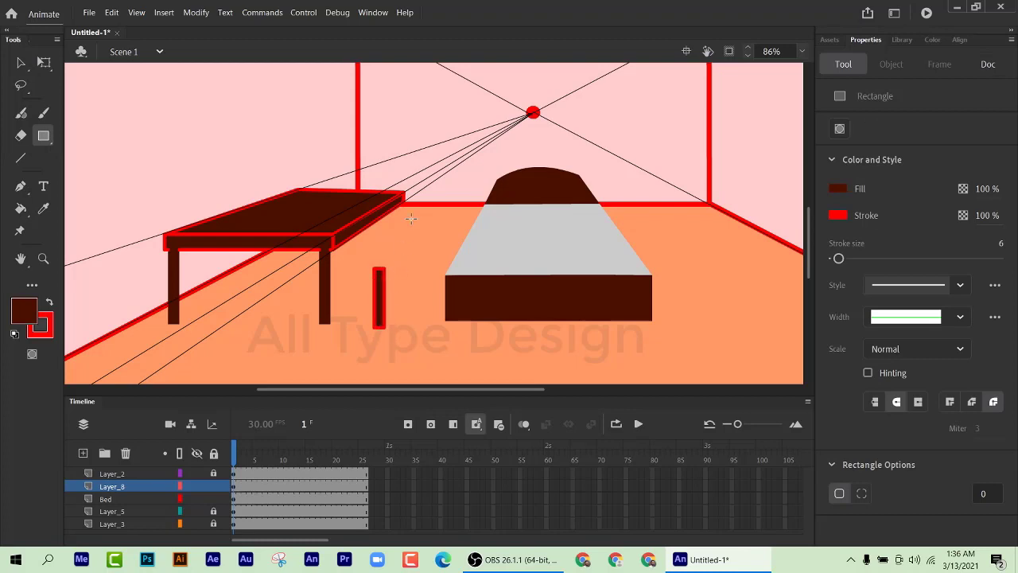
click(20, 62)
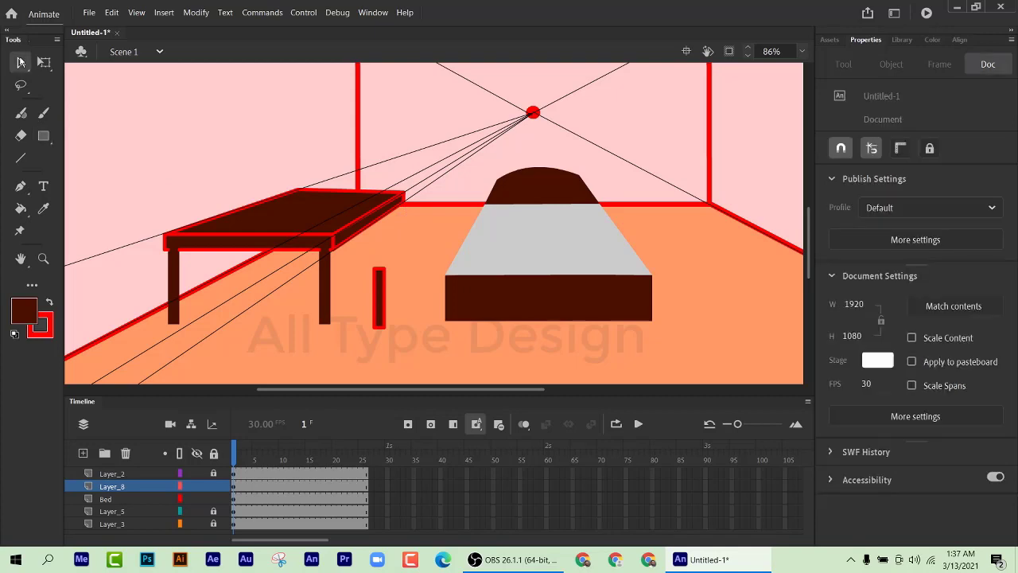
click(384, 304)
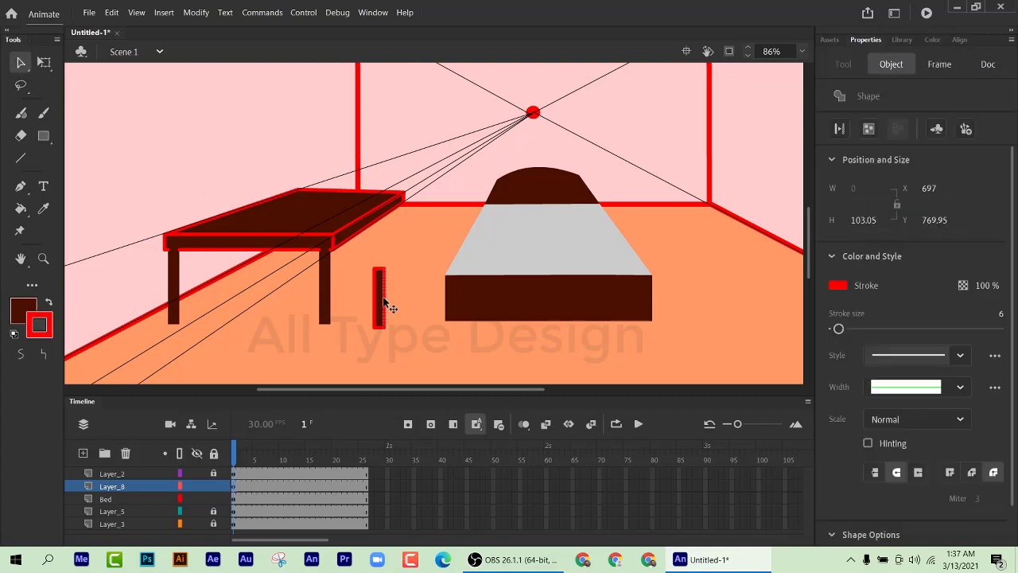
key(Delete)
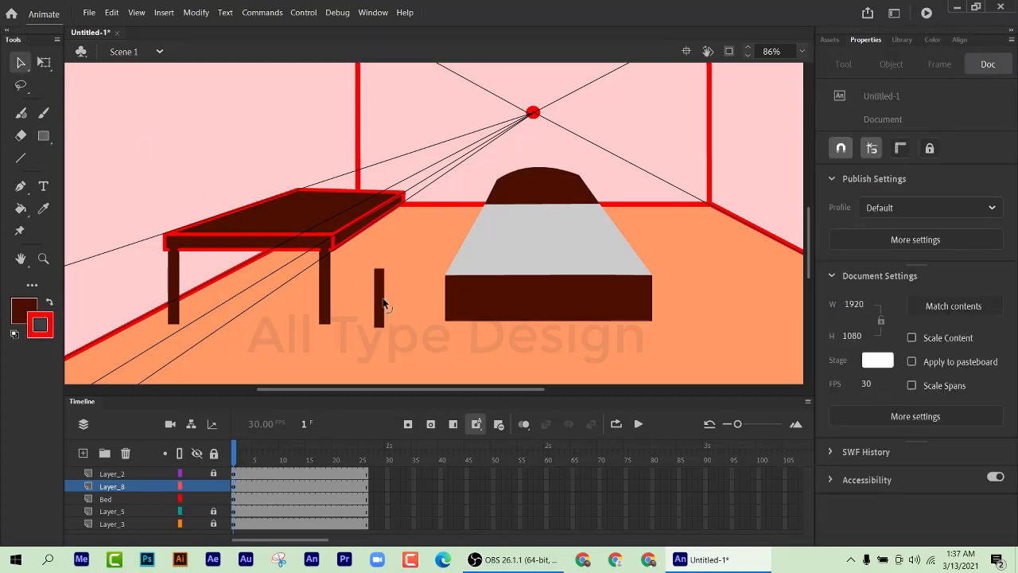
Step: Move the shorter leg under the tabletop's far right corner and nudge it slightly left and down
click(384, 304)
drag(384, 304, 403, 236)
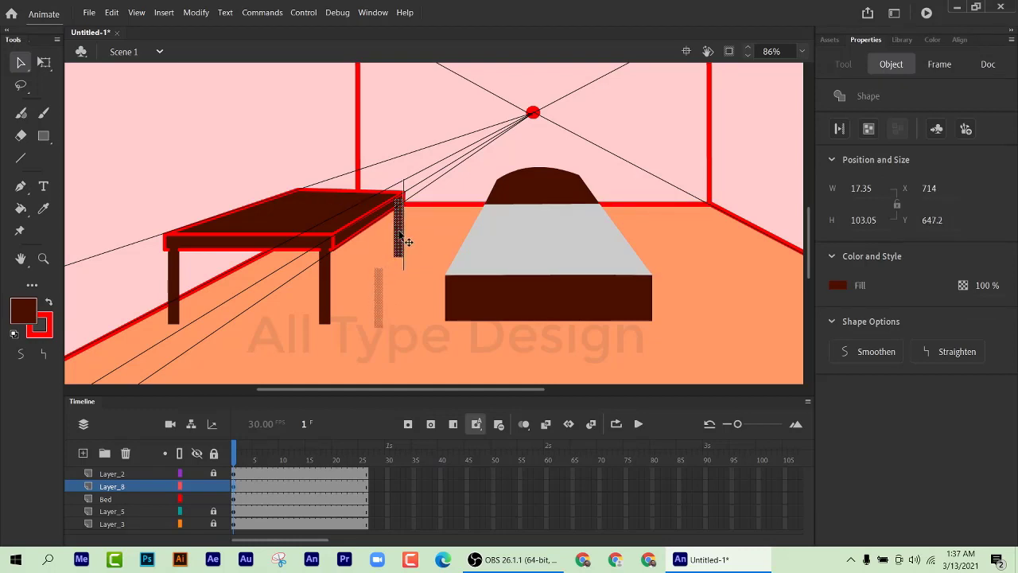
drag(405, 241, 402, 235)
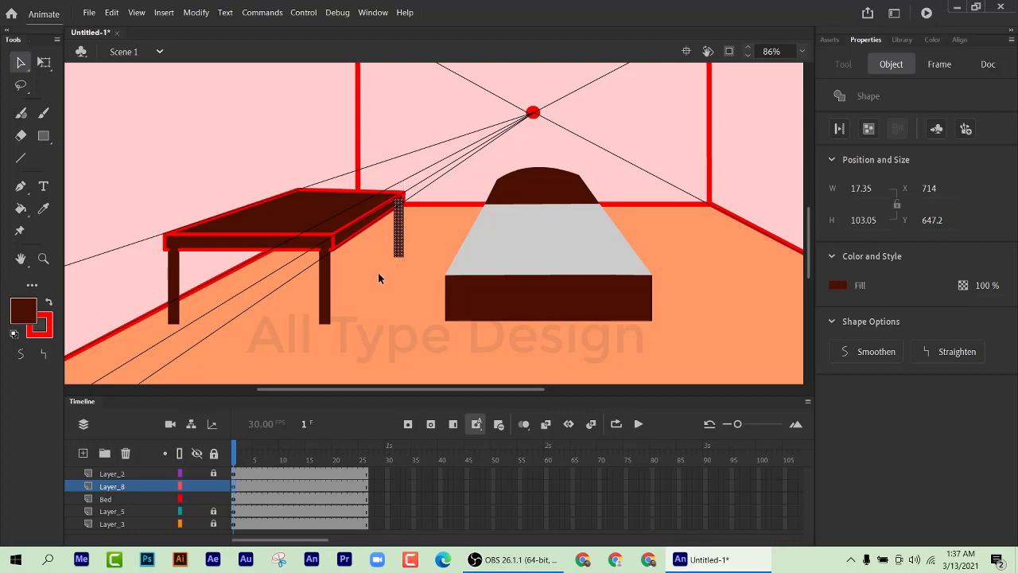
key(Left)
key(Left)
key(Down)
key(Down)
Step: Set the fill to reddish brown #741902 and apply it to the tabletop's front edge, side edge and legs
click(24, 310)
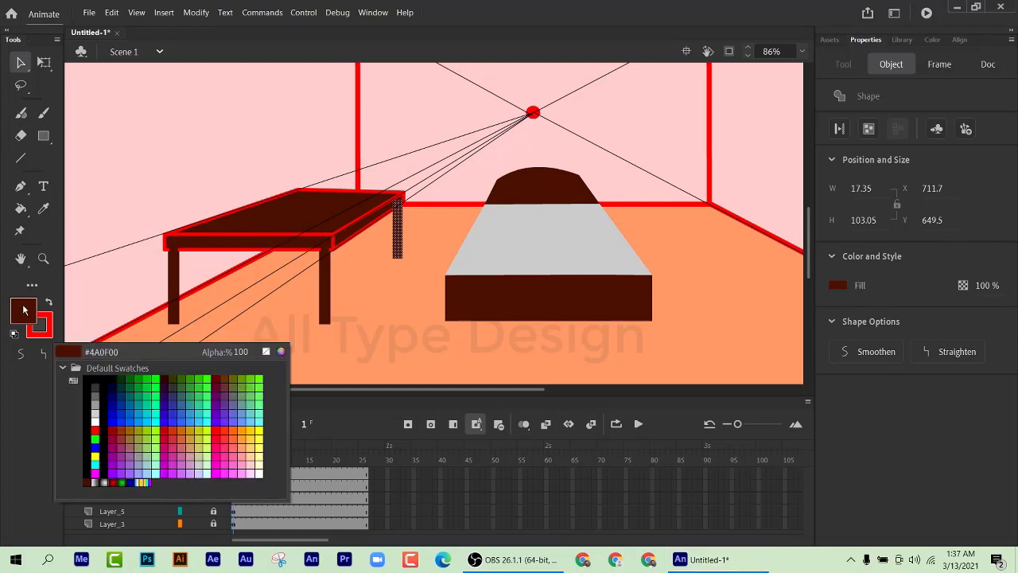
click(280, 352)
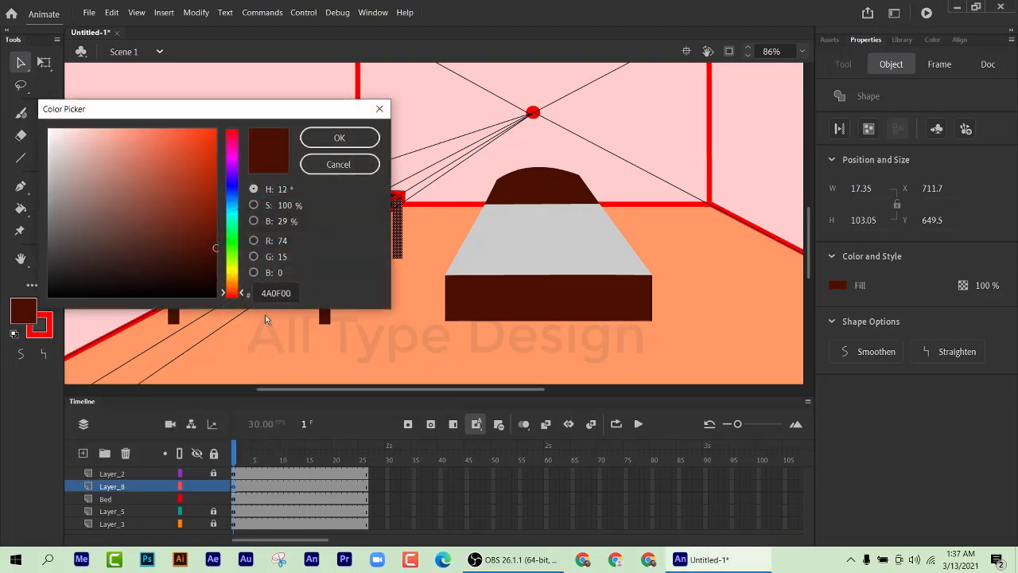
click(213, 220)
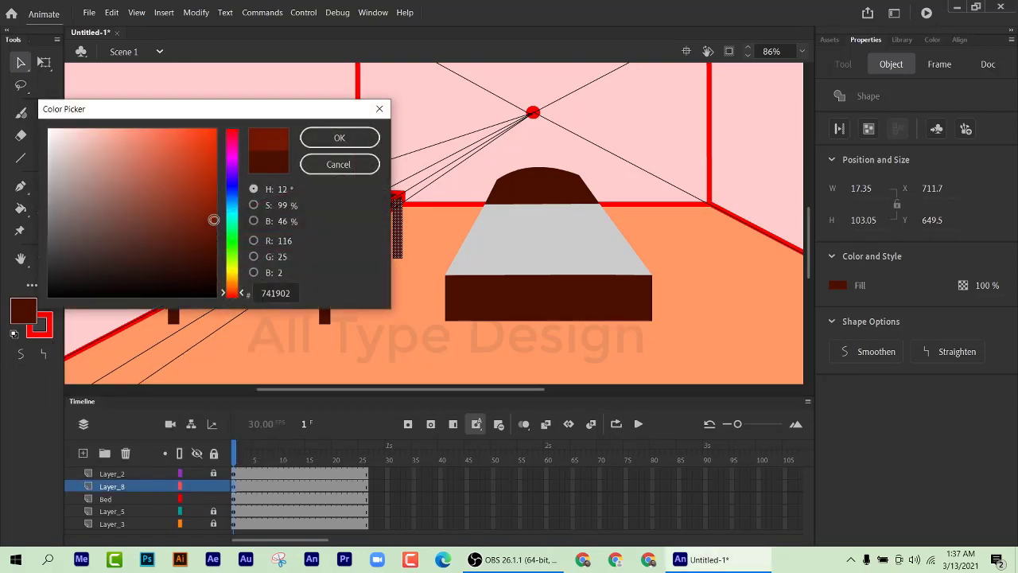
click(337, 137)
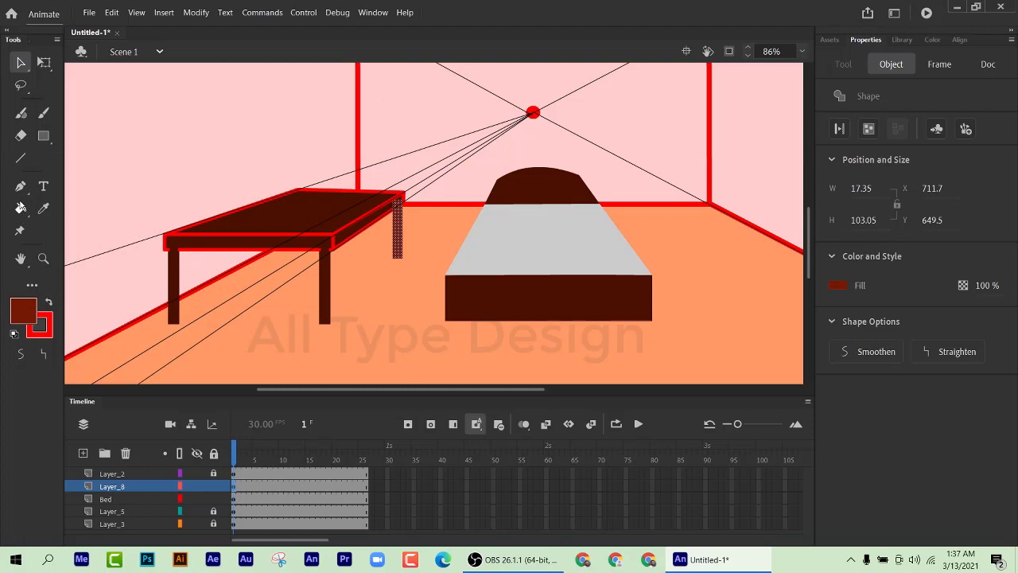
click(21, 209)
click(235, 245)
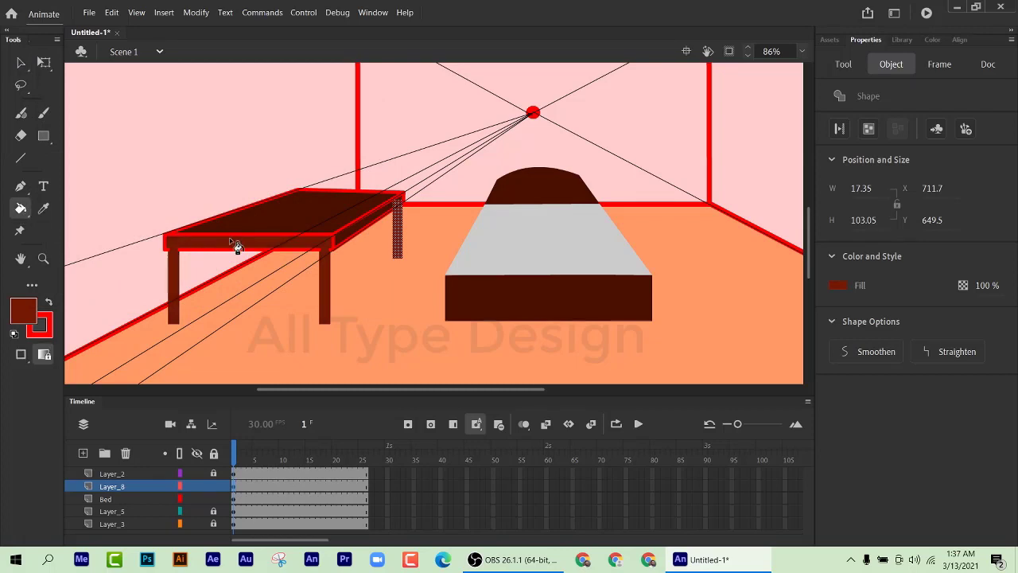
click(358, 234)
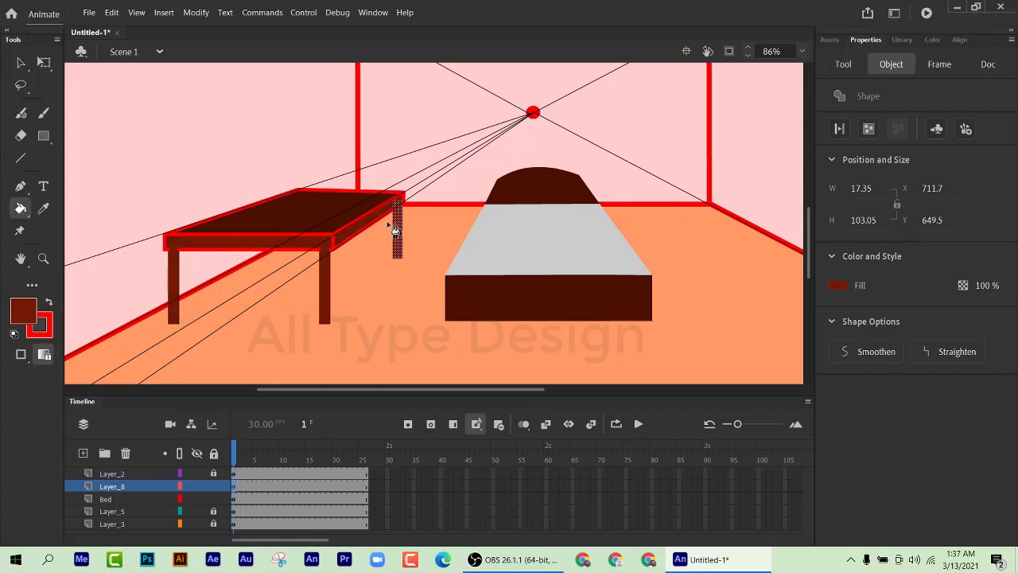
click(21, 62)
click(133, 133)
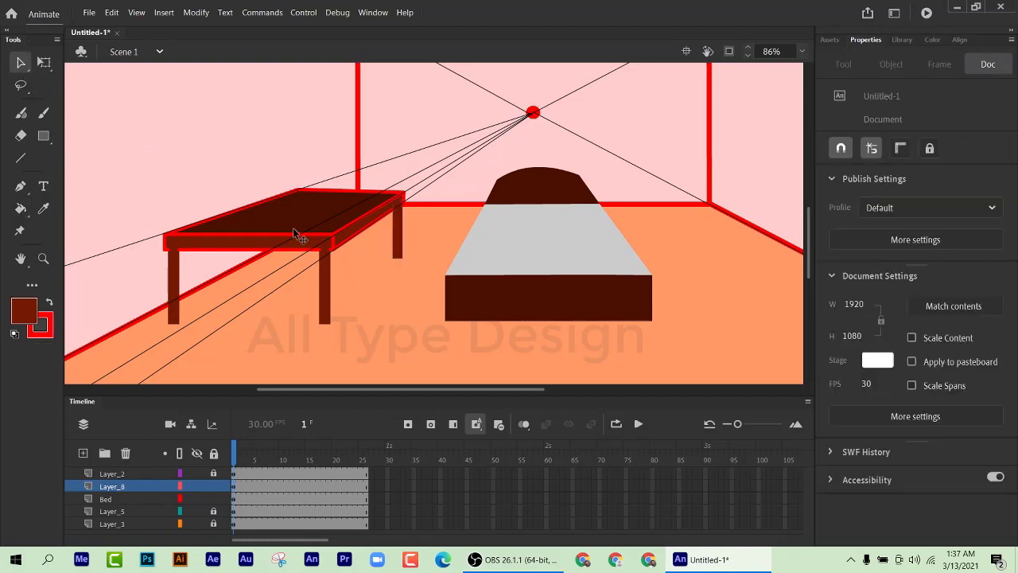
Step: Recolor the table's front edge and front legs with the lighter reddish brown #902004
click(348, 232)
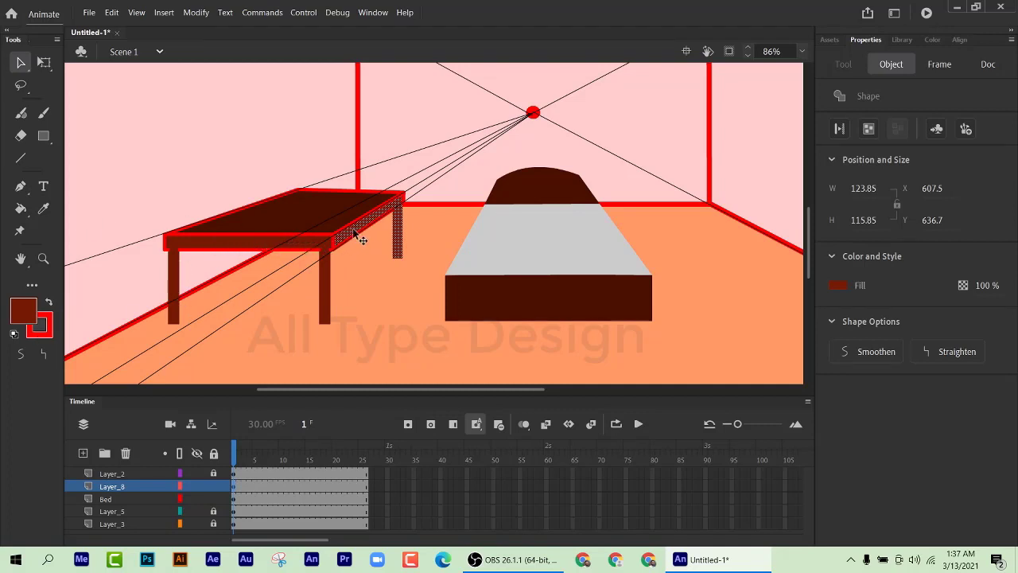
click(28, 315)
click(28, 315)
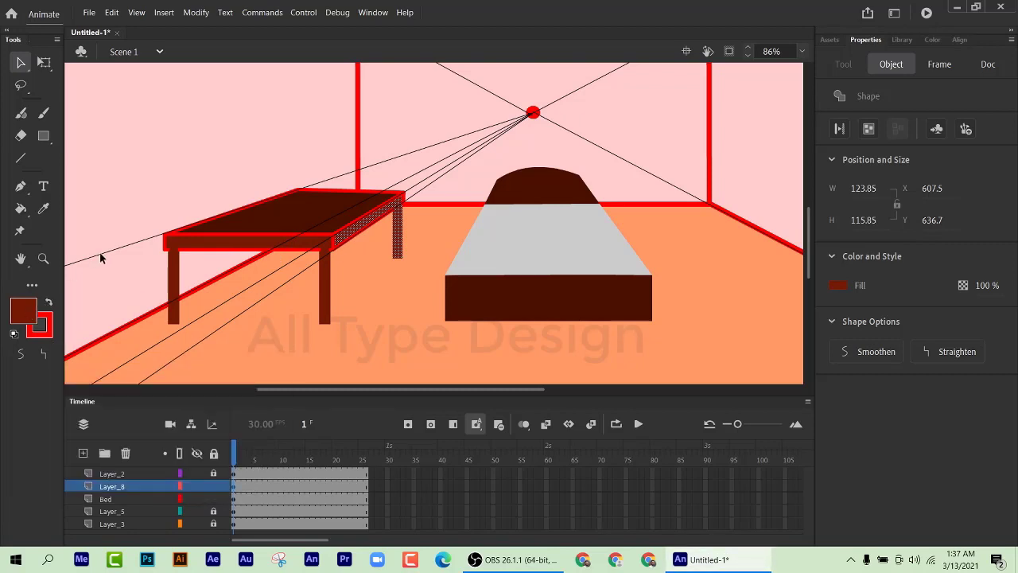
click(223, 253)
click(29, 310)
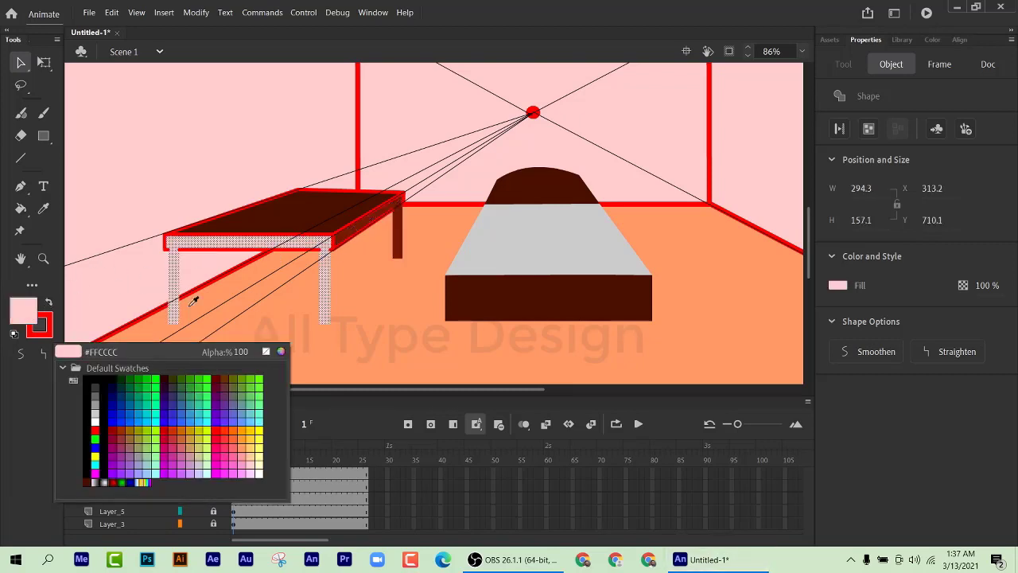
click(284, 352)
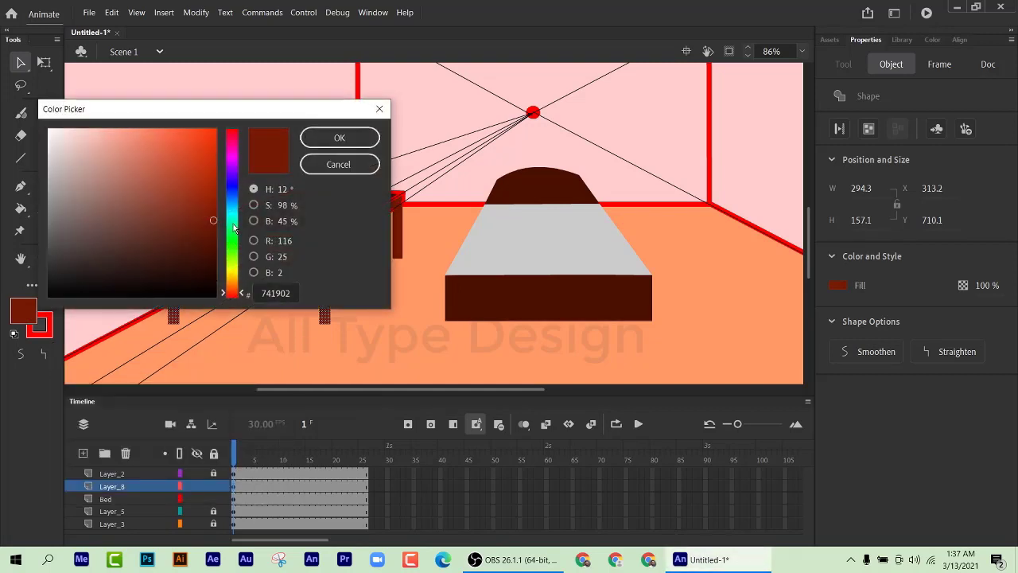
click(213, 199)
click(323, 140)
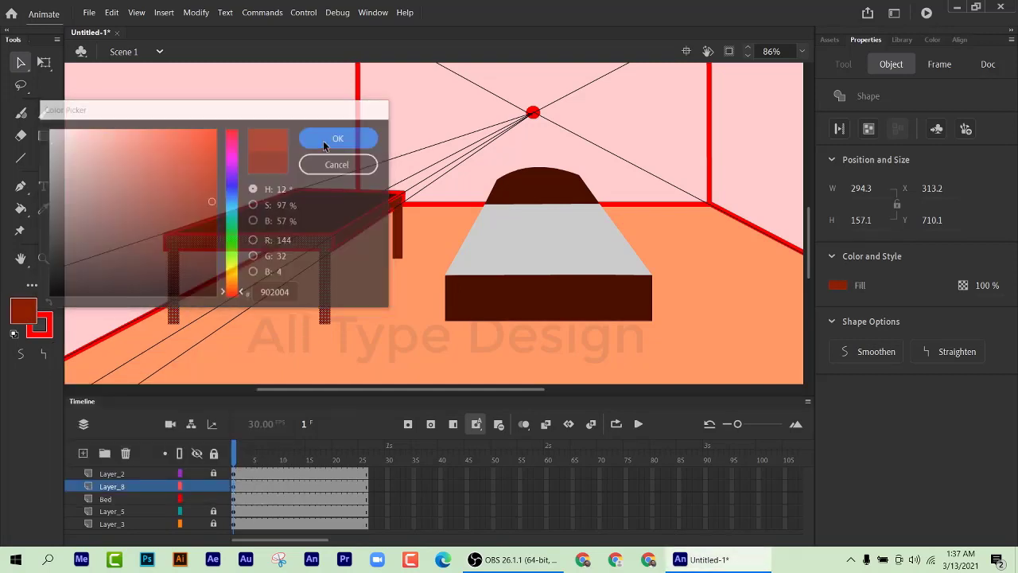
click(196, 170)
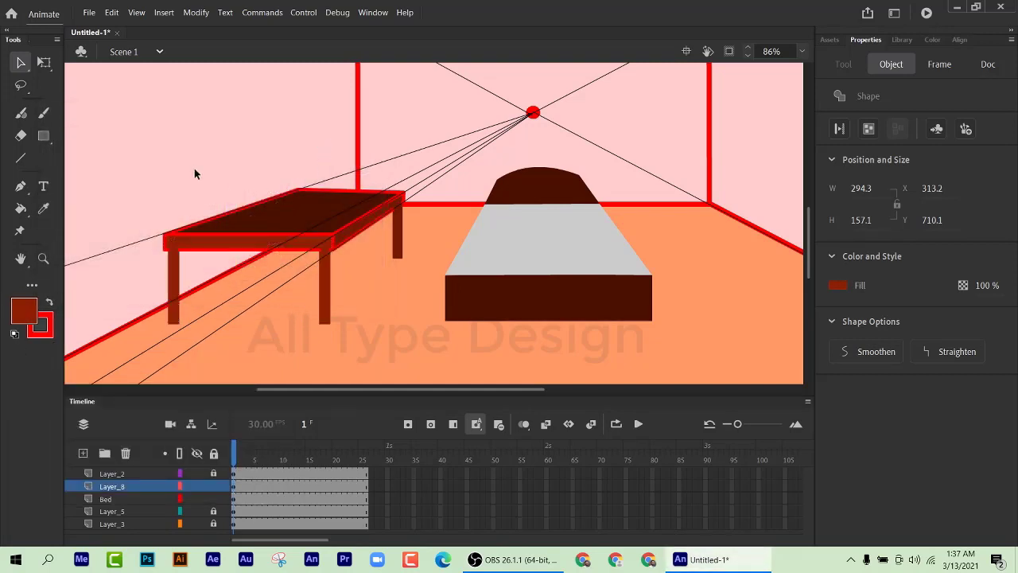
Step: Recolor the table's front edge and front legs with the lighter reddish brown #A93417
click(266, 241)
click(23, 312)
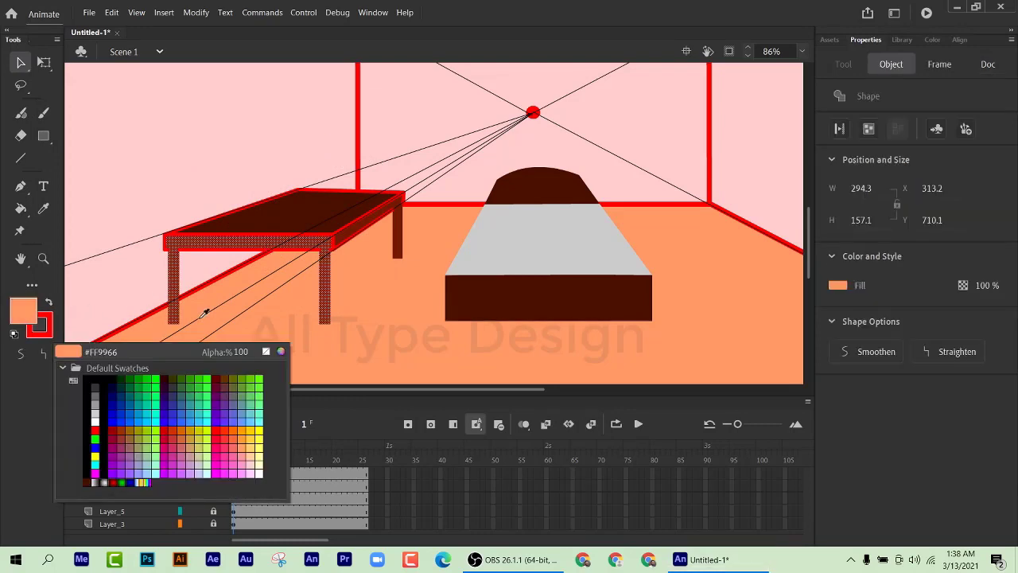
click(280, 352)
click(213, 184)
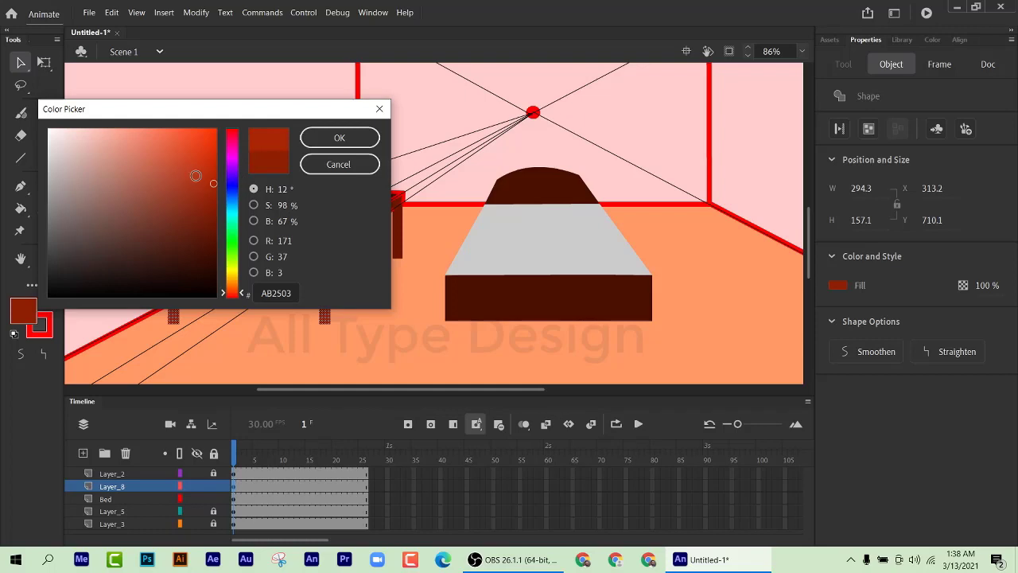
click(198, 177)
click(190, 181)
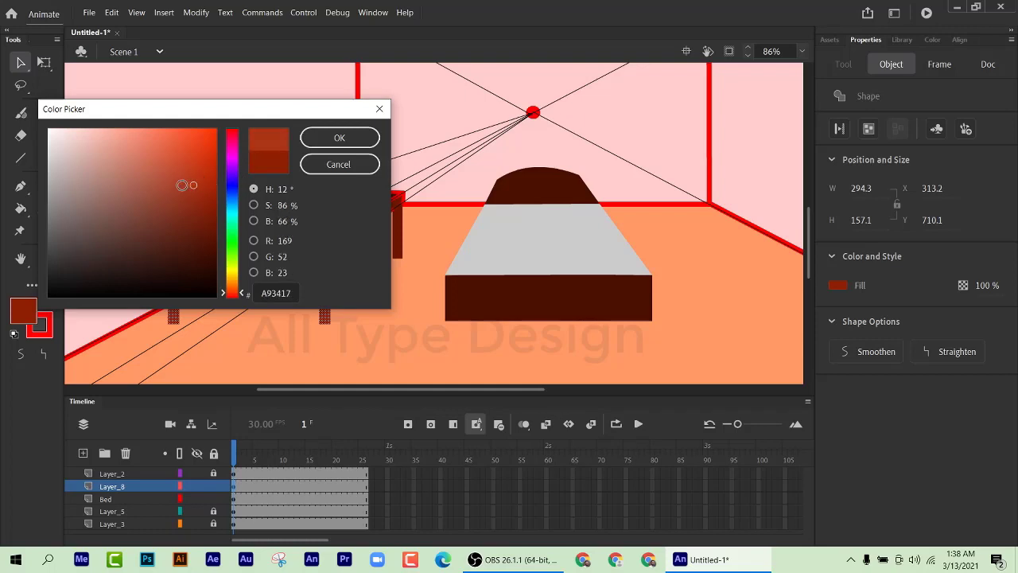
click(338, 140)
click(358, 268)
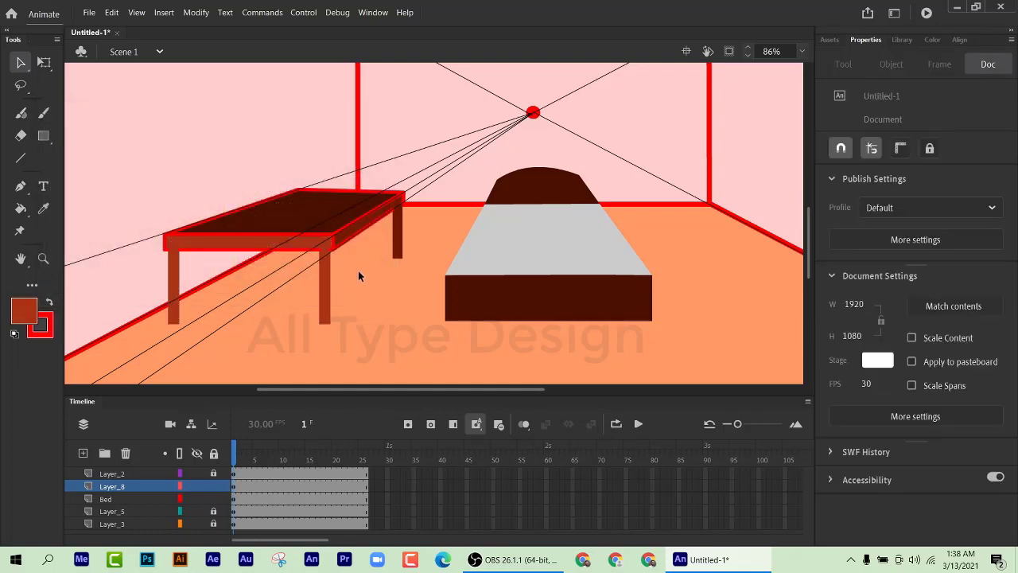
Step: Delete all red outlines around the tabletop and its front edge
click(255, 237)
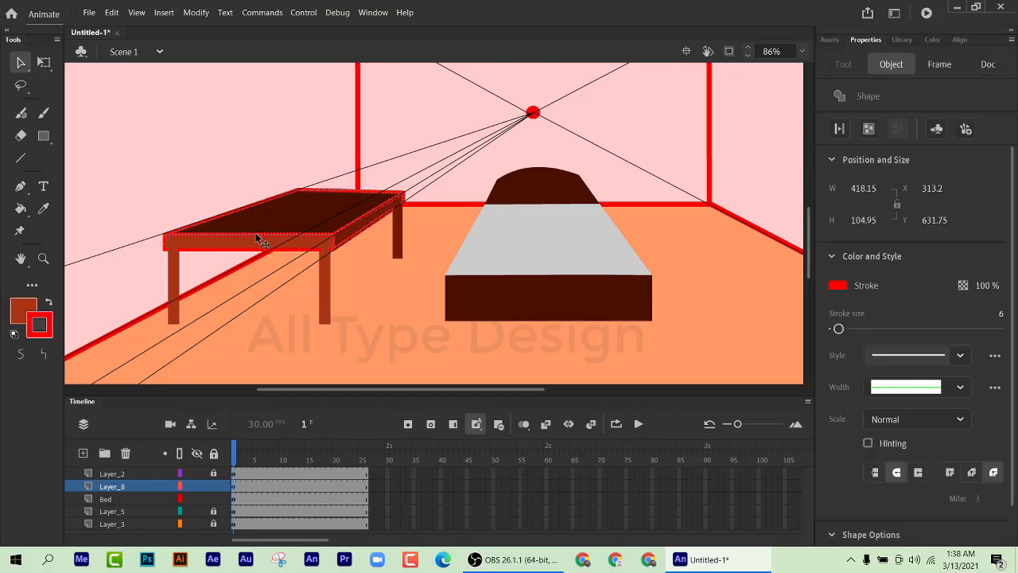
click(310, 237)
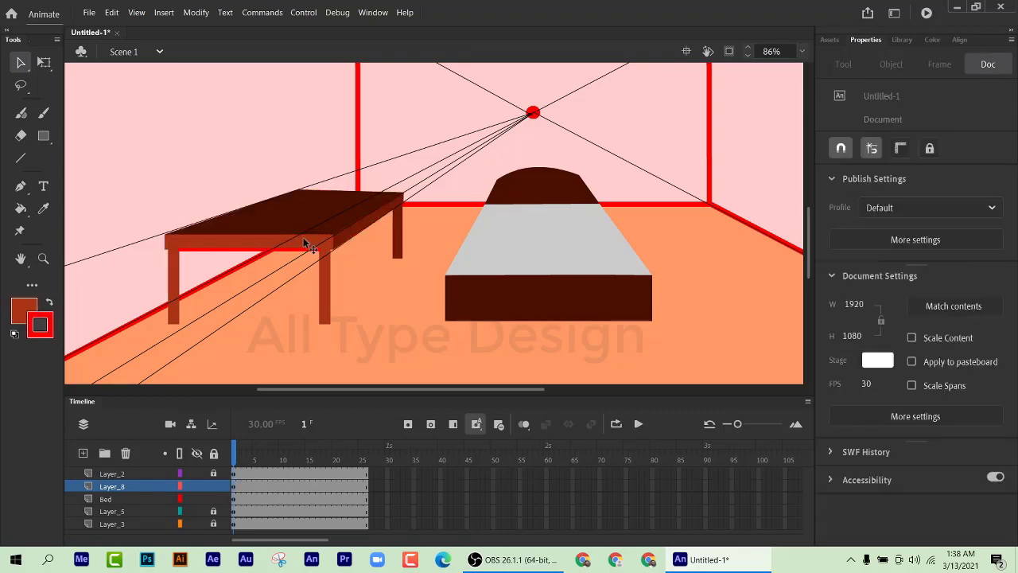
click(249, 250)
key(Delete)
Step: Hide the guide lines on Layer_2 to examine the colored table up close, and show them again
scroll(281, 314, up, 2)
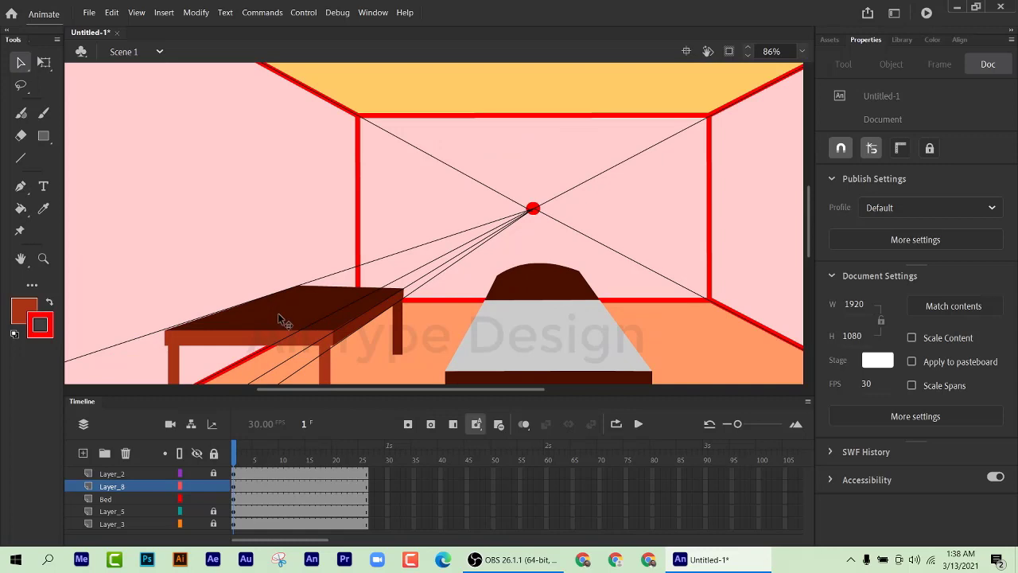
scroll(279, 318, down, 2)
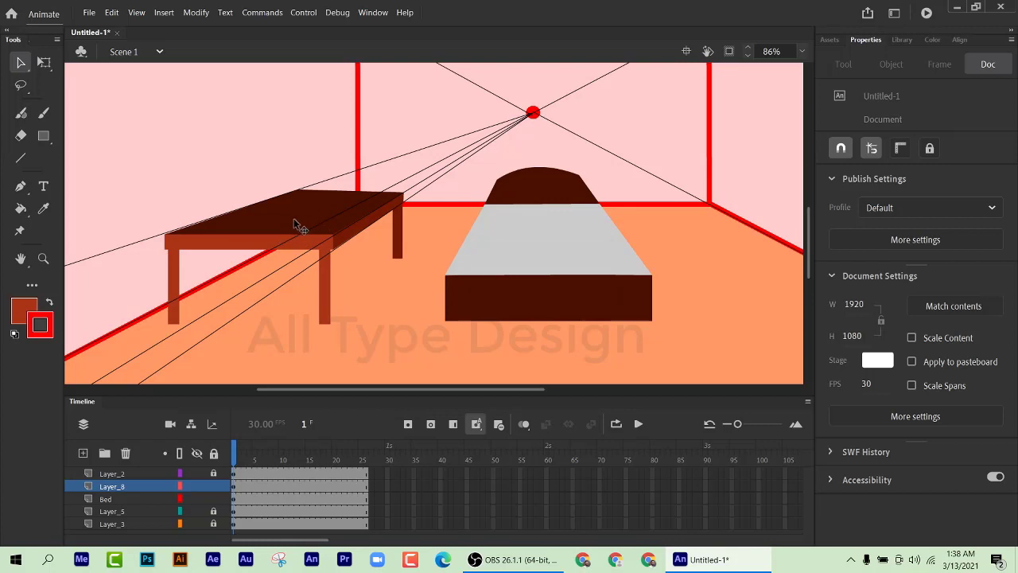
scroll(358, 274, down, 3)
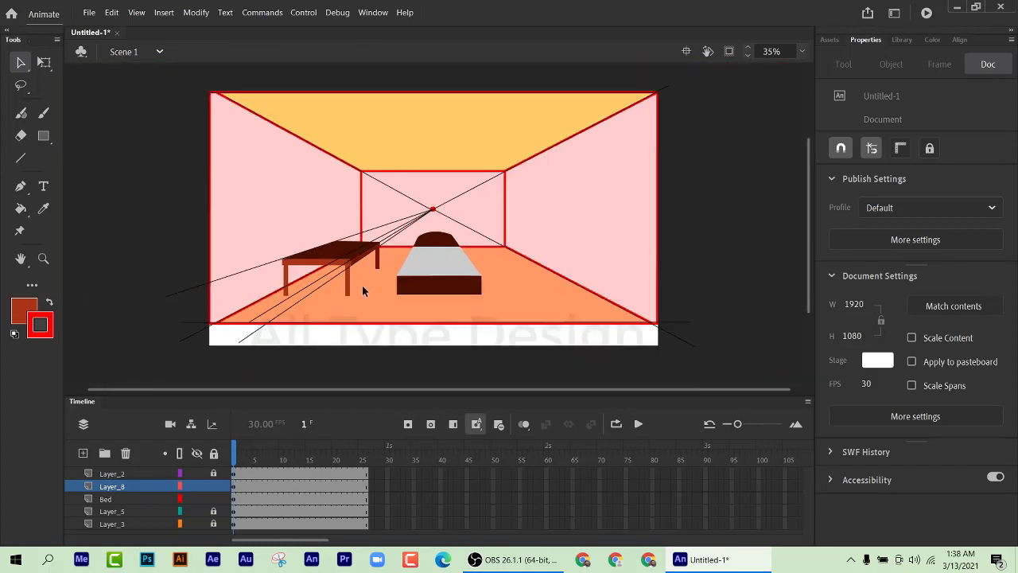
click(197, 474)
scroll(292, 325, up, 3)
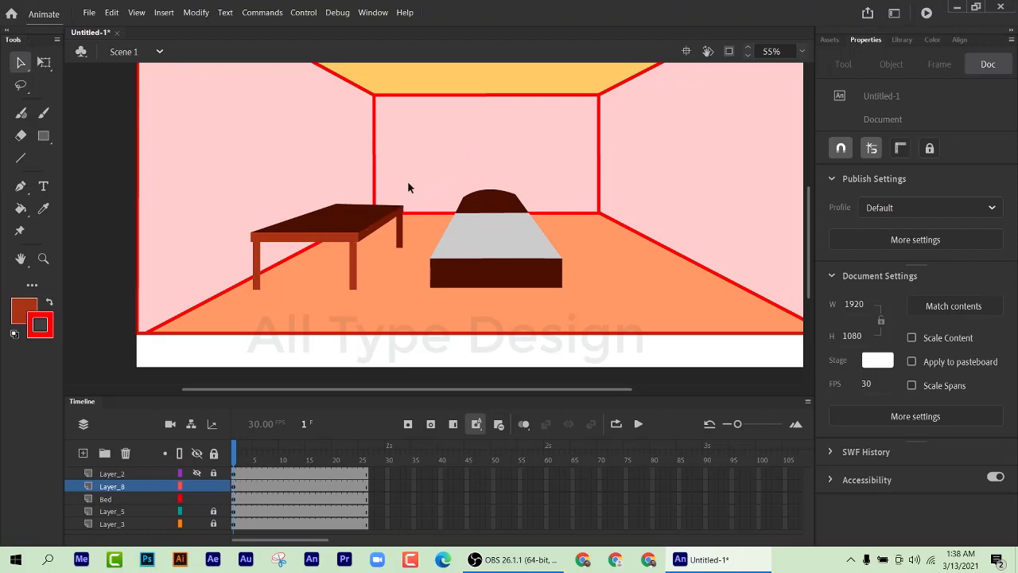
scroll(335, 254, up, 3)
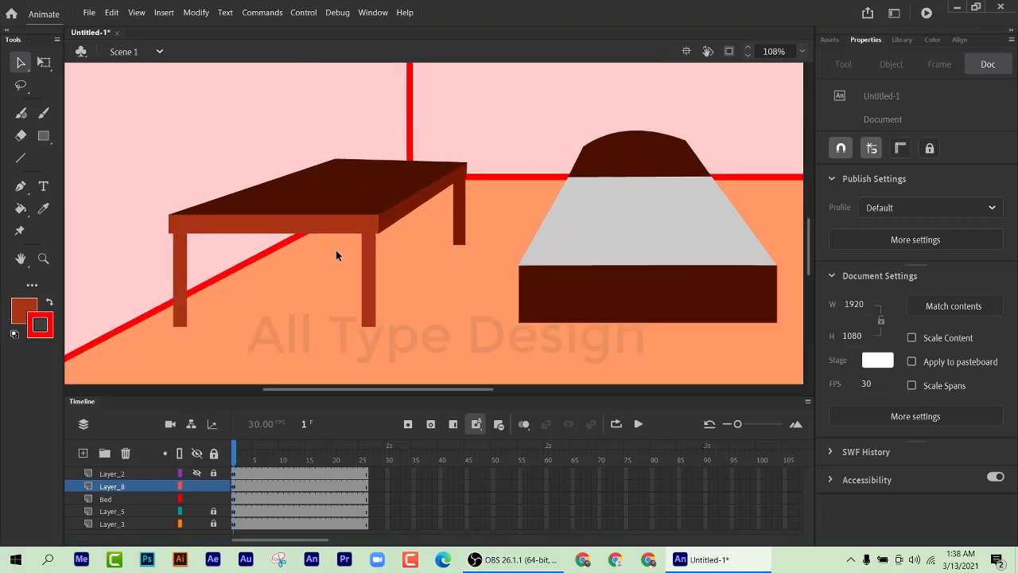
click(196, 473)
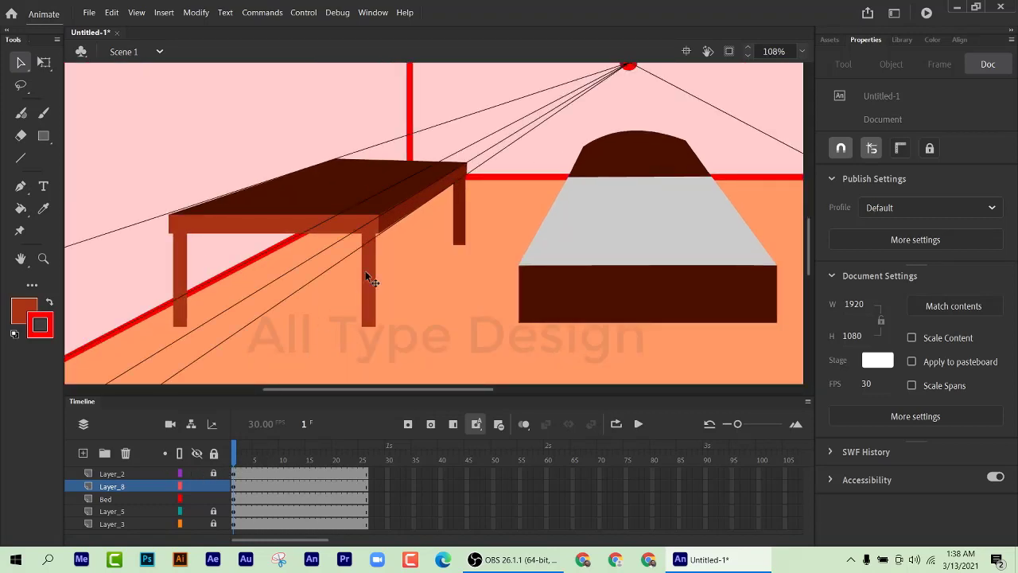
Step: Shorten the table's receding side by pulling the tabletop's far right corner and the back leg's corners forward along the perspective guides
scroll(454, 191, up, 2)
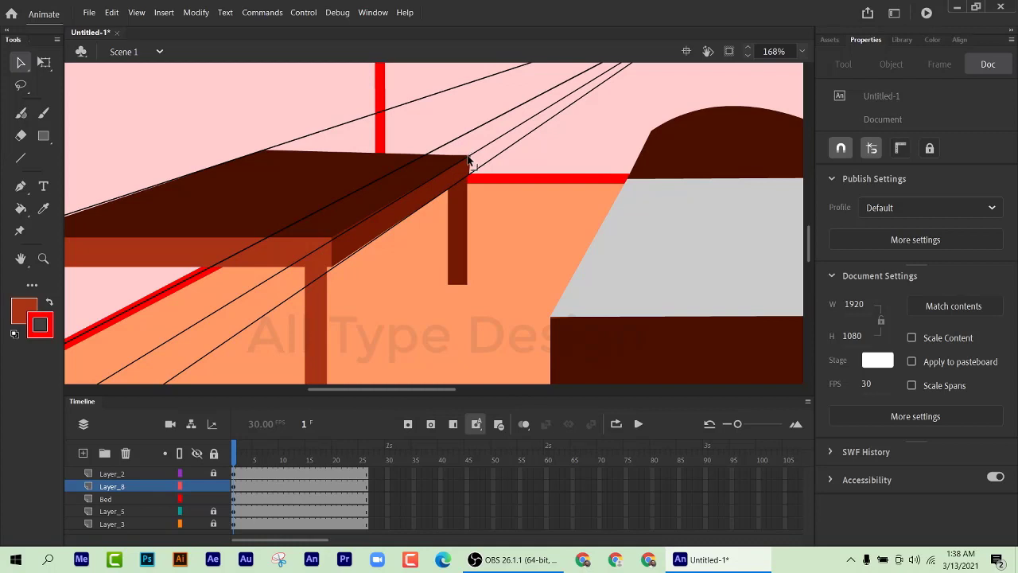
drag(469, 158, 442, 176)
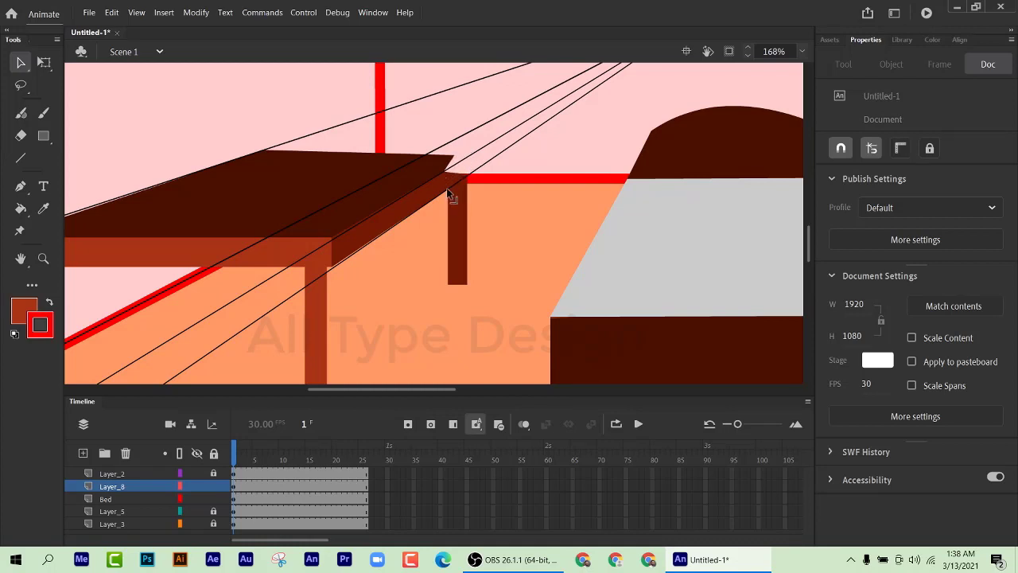
drag(448, 193, 426, 207)
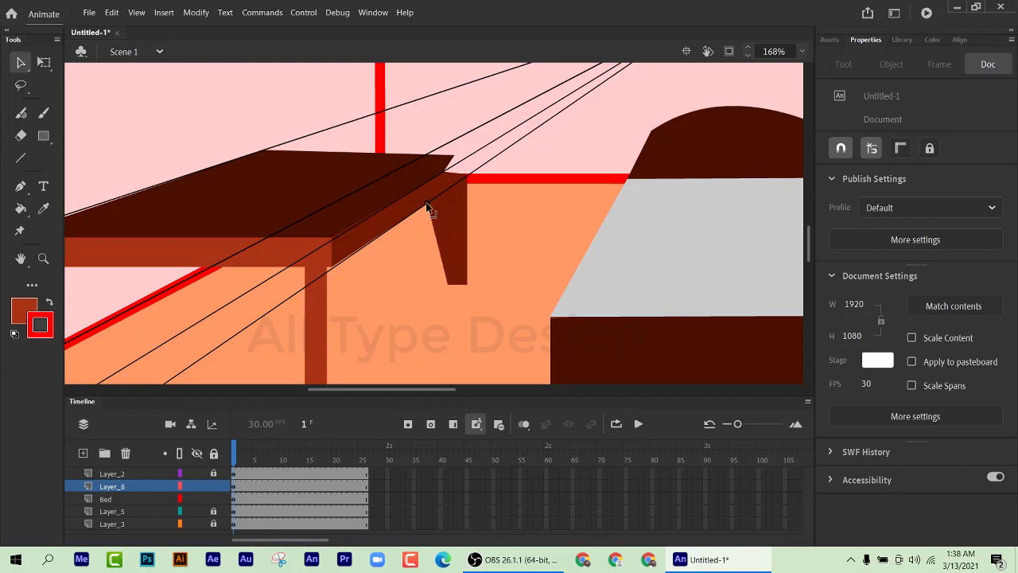
mouse_move(449, 285)
mouse_down()
mouse_move(428, 285)
mouse_move(457, 285)
mouse_move(446, 284)
mouse_up()
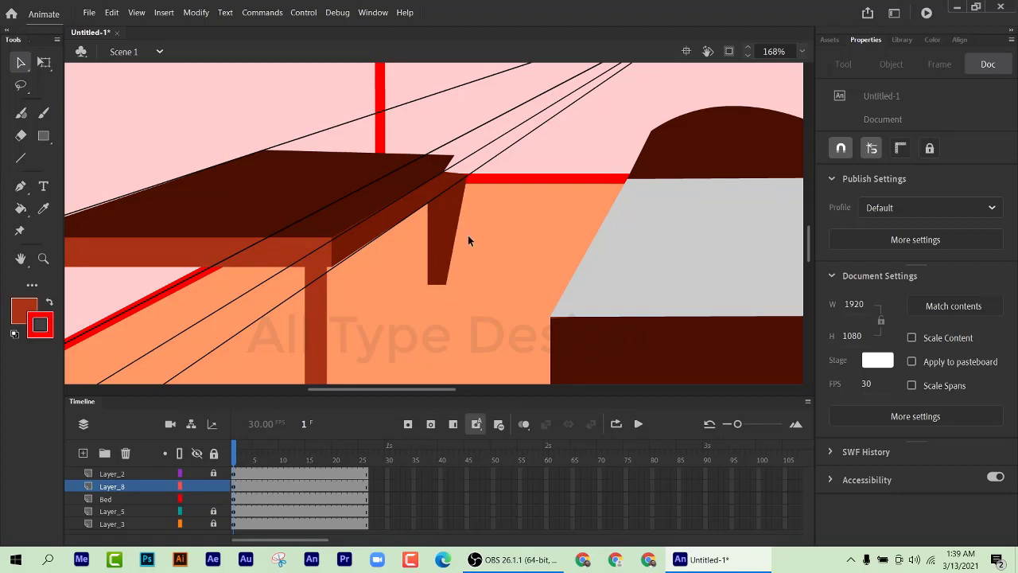
drag(466, 181, 443, 195)
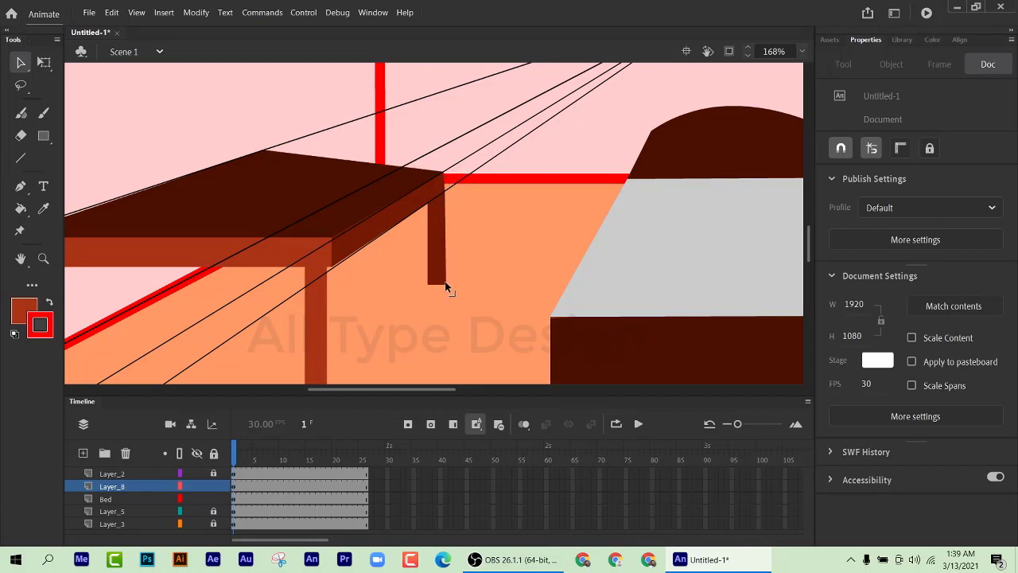
Step: Lower the tabletop's far right corner slightly and pull its far left corner forward along the upper perspective guide
drag(444, 284, 428, 283)
key(ctrl+z)
drag(444, 171, 444, 179)
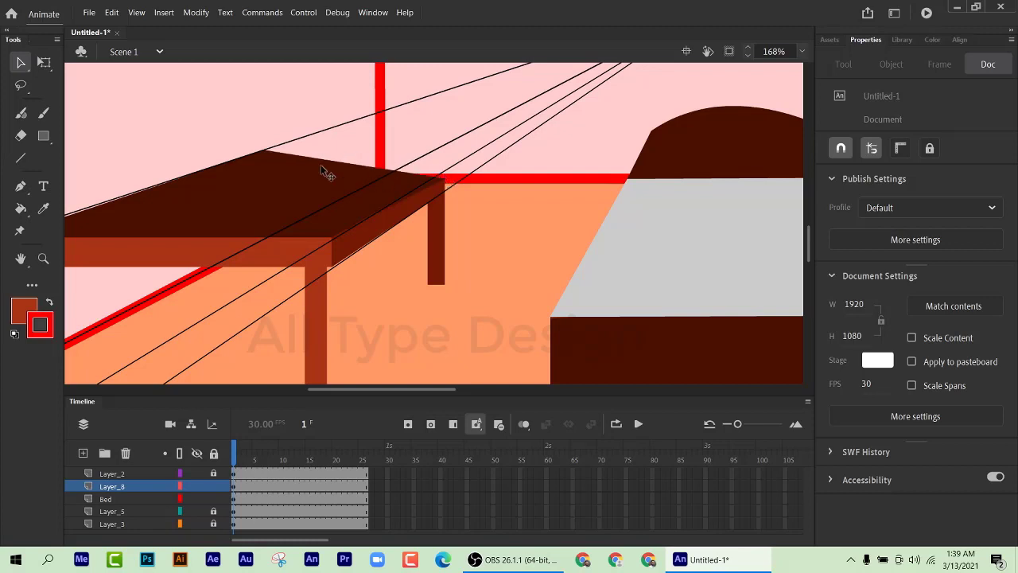
drag(265, 150, 236, 167)
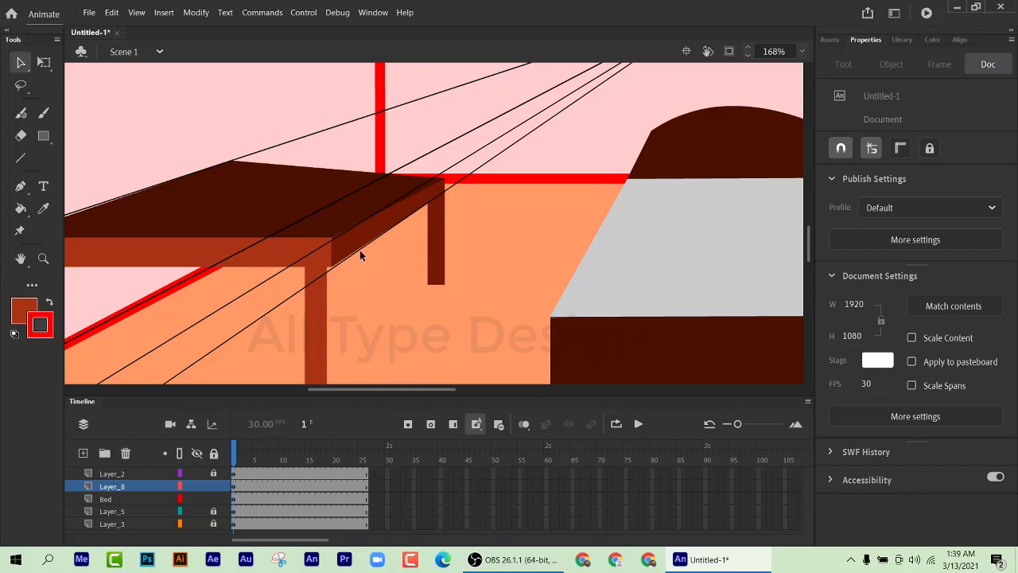
scroll(359, 254, down, 2)
scroll(362, 266, down, 1)
scroll(349, 271, up, 5)
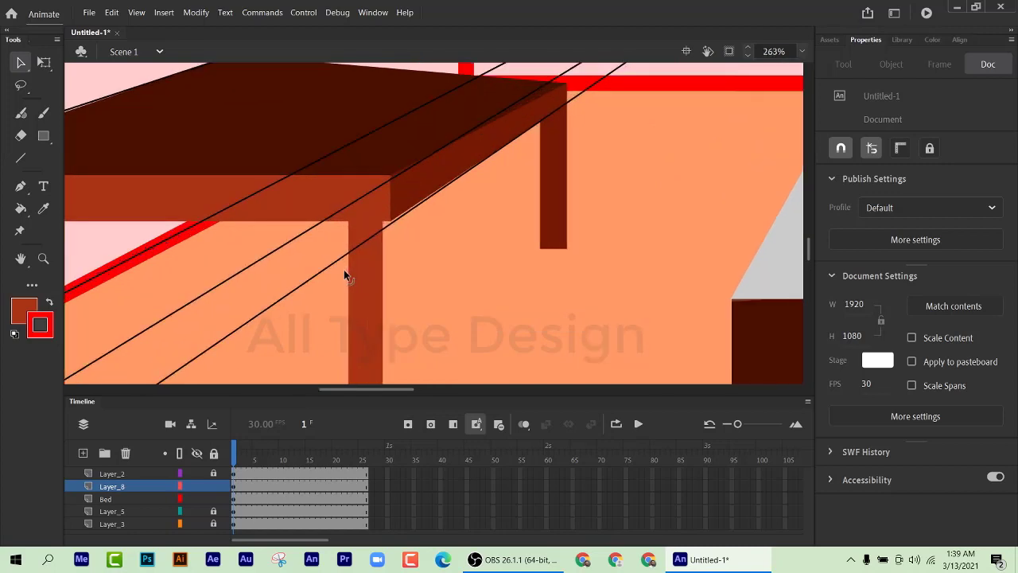
scroll(343, 269, down, 6)
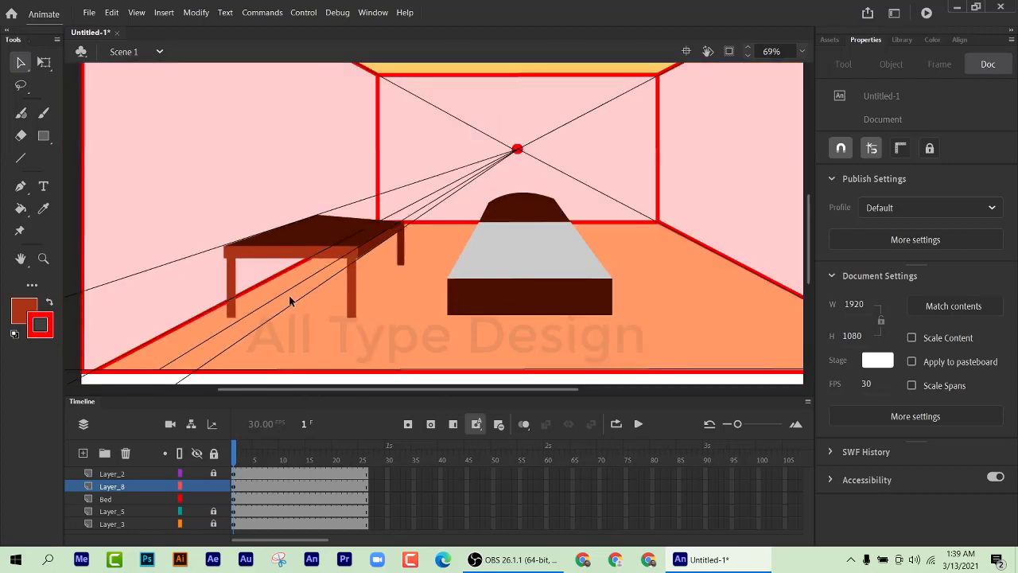
scroll(310, 301, up, 3)
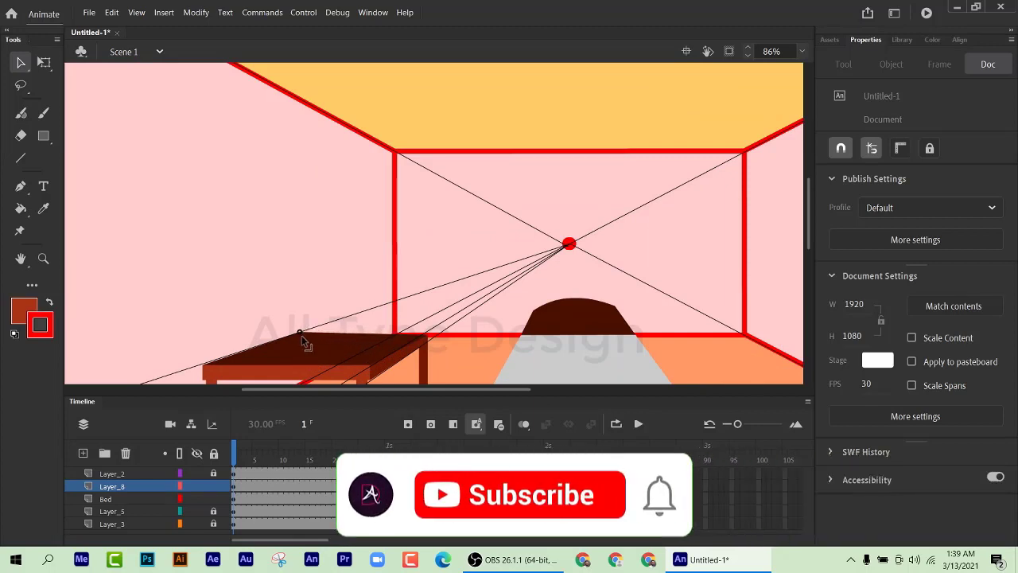
Step: Pull the tabletop's far left corner slightly forward along the upper guide, then check the table with the Layer_2 guides hidden and shown again
drag(301, 335, 290, 337)
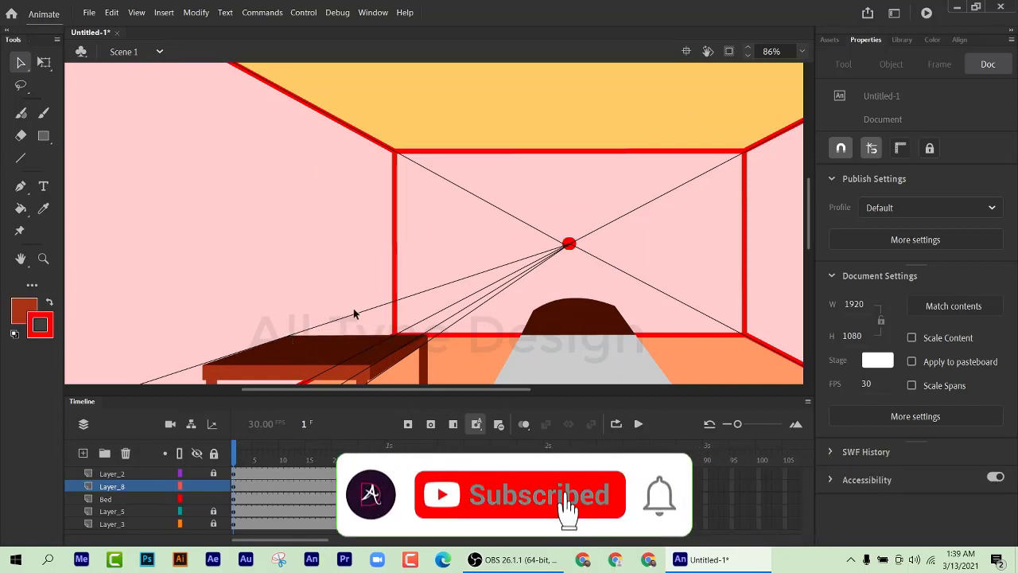
scroll(358, 310, down, 2)
scroll(322, 318, down, 2)
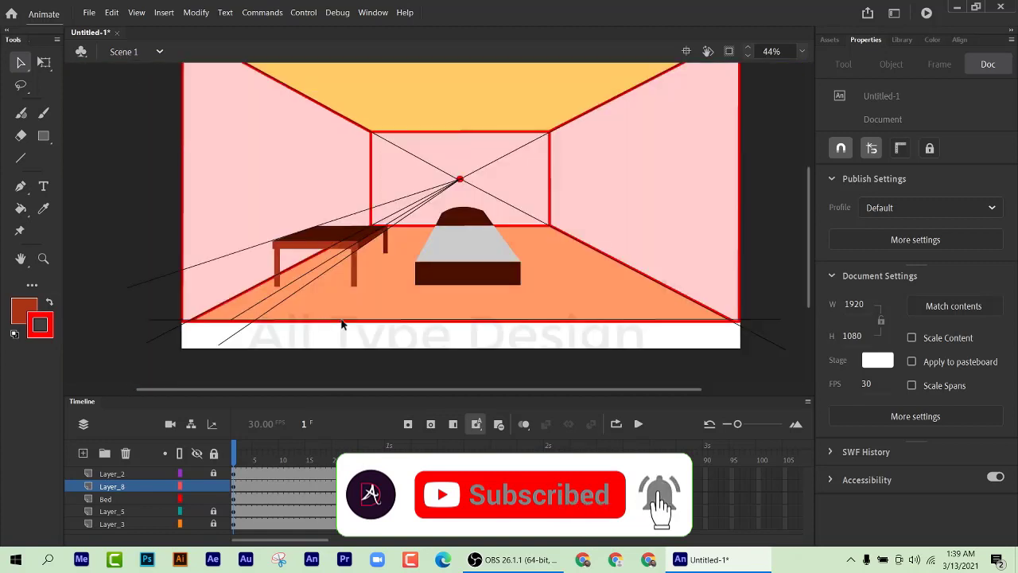
click(196, 474)
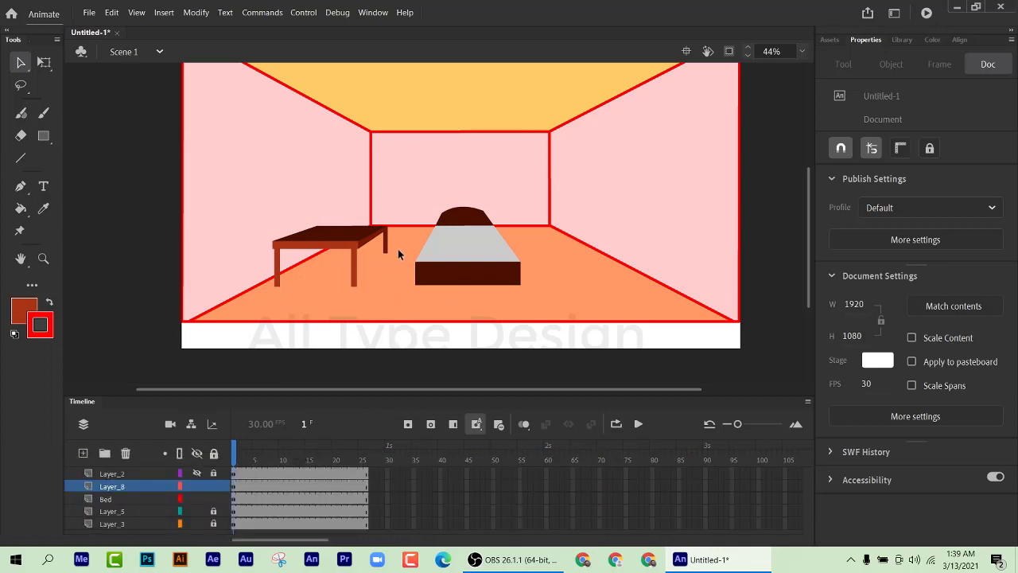
click(196, 473)
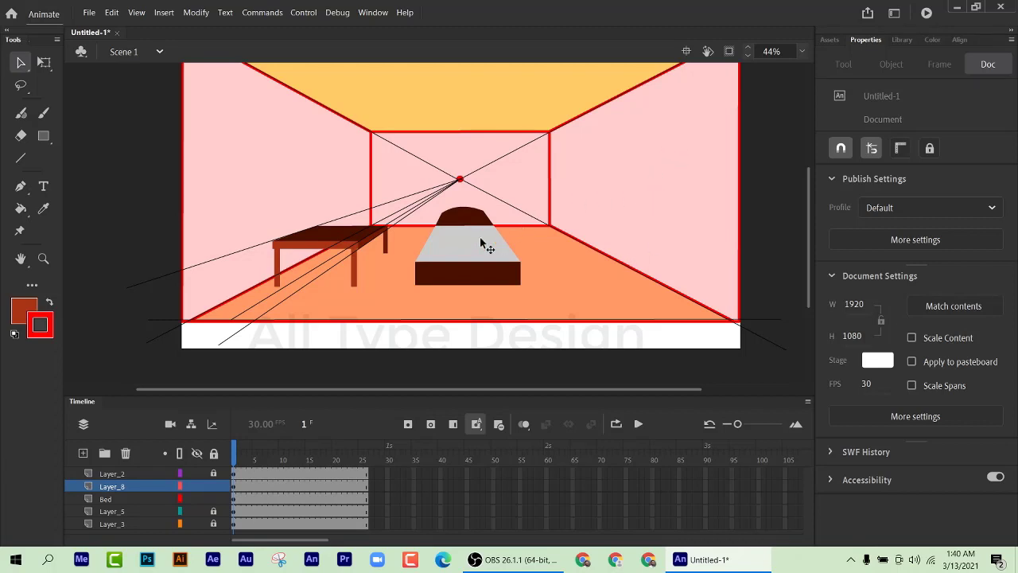
Step: Swing the two lower table guides around the vanishing point onto the right wall, one sloping up and one sloping down past the stage edge
scroll(214, 333, down, 3)
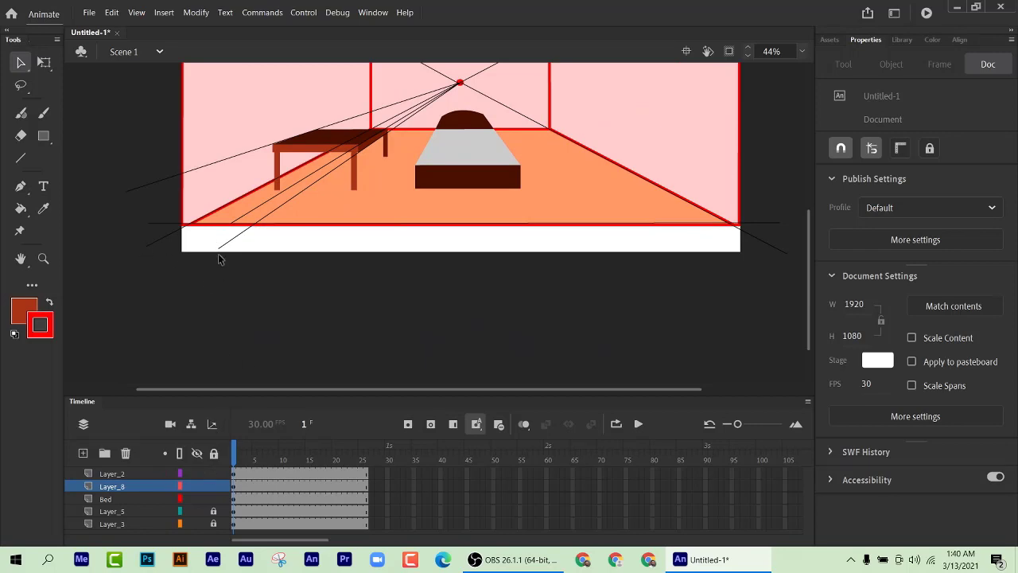
scroll(230, 247, up, 3)
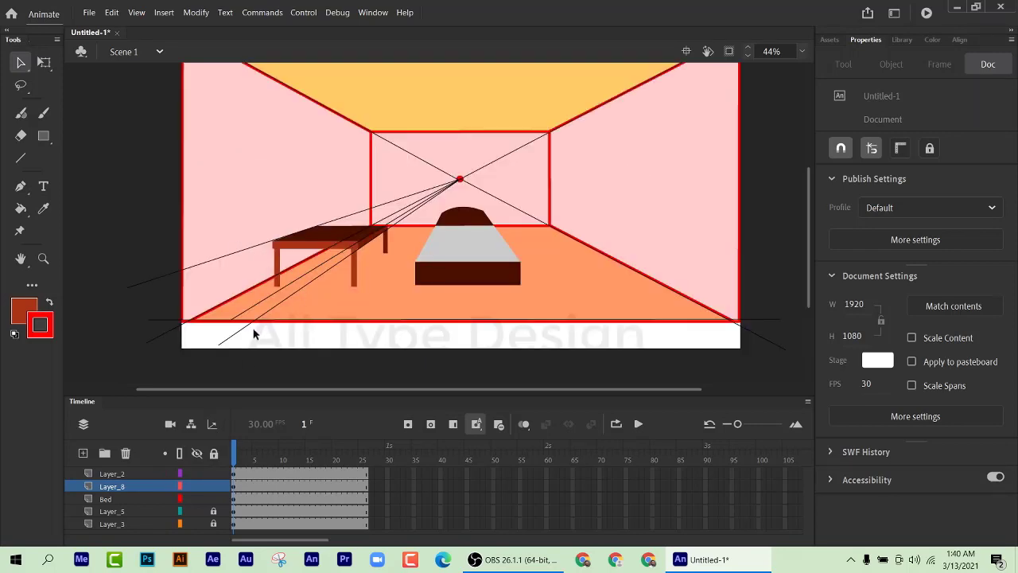
double_click(223, 344)
drag(223, 347, 756, 117)
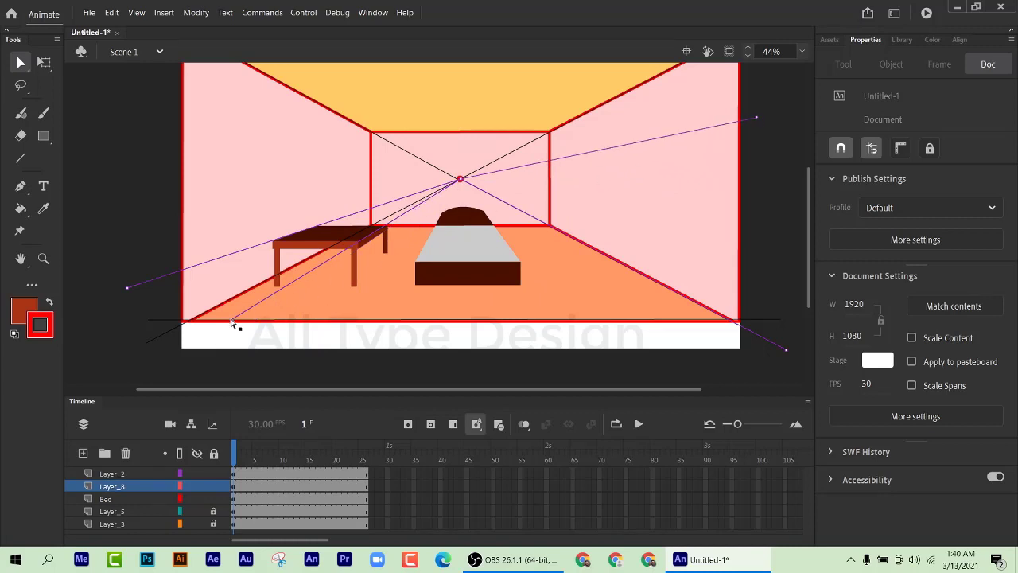
drag(231, 320, 777, 238)
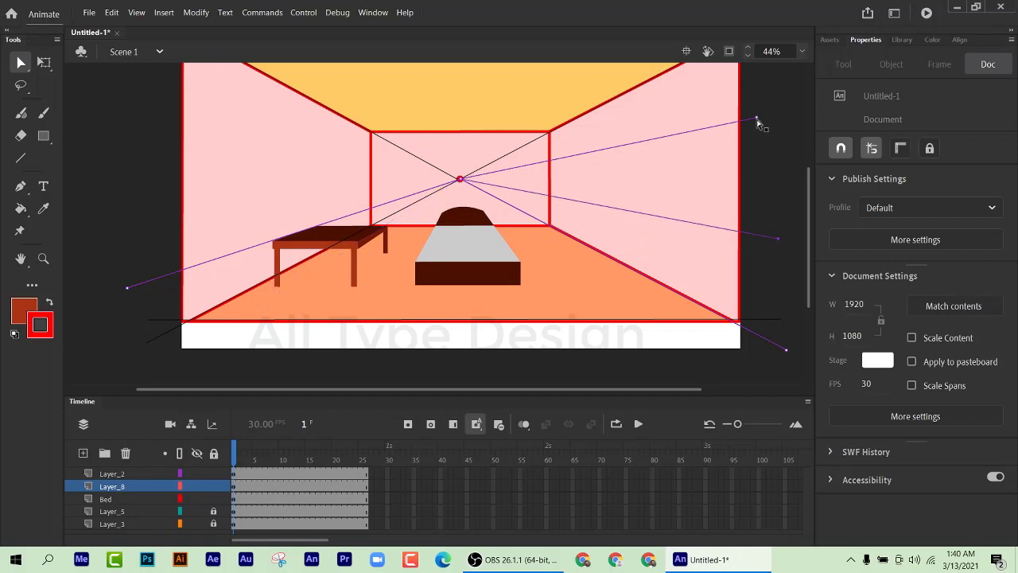
drag(756, 119, 779, 114)
scroll(679, 273, up, 2)
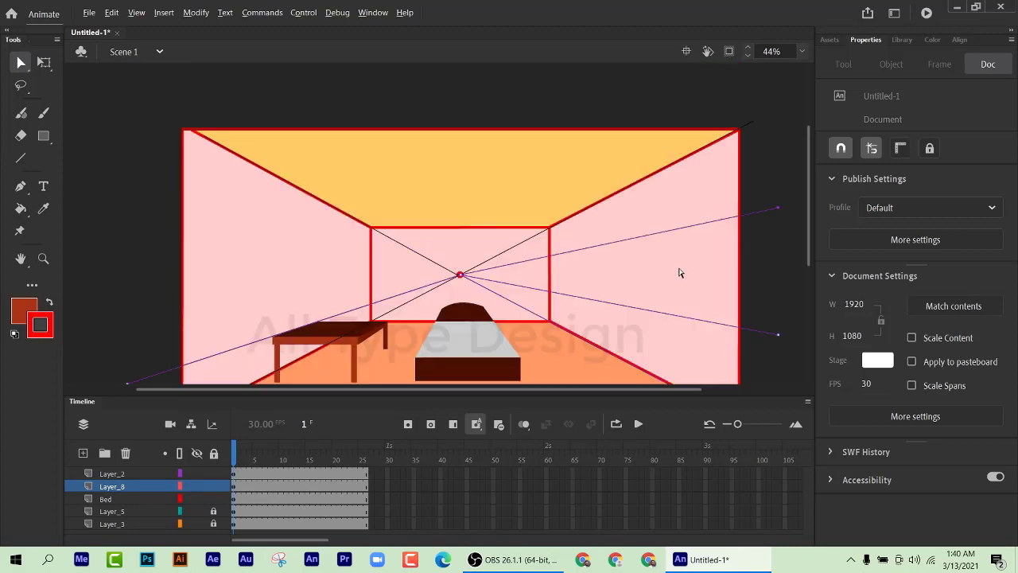
scroll(679, 273, down, 2)
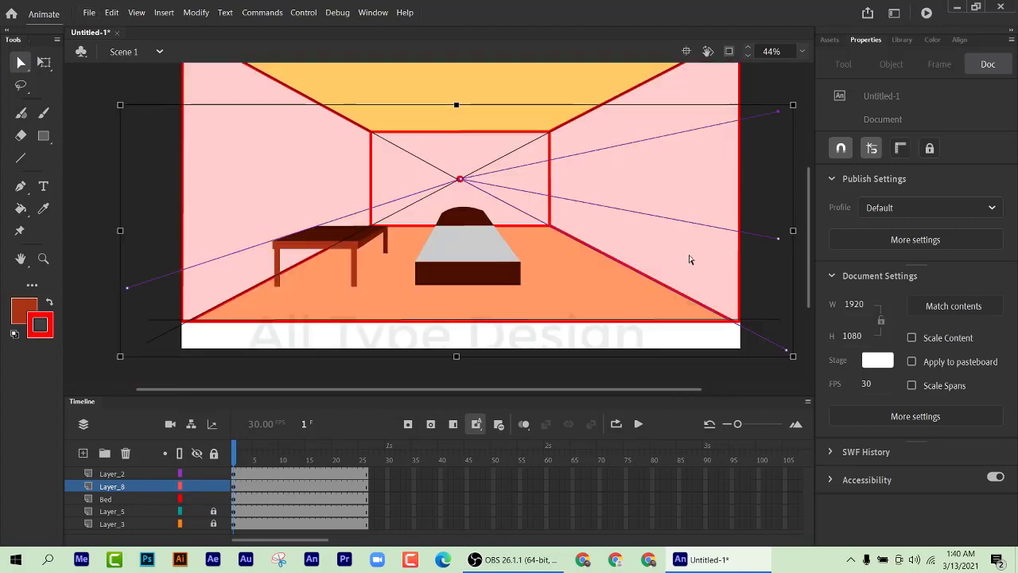
Step: Draw a brown, red-outlined rectangle on the right wall and fit its far upper and near lower corners to the two perspective guides
scroll(681, 264, up, 1)
drag(607, 226, 453, 269)
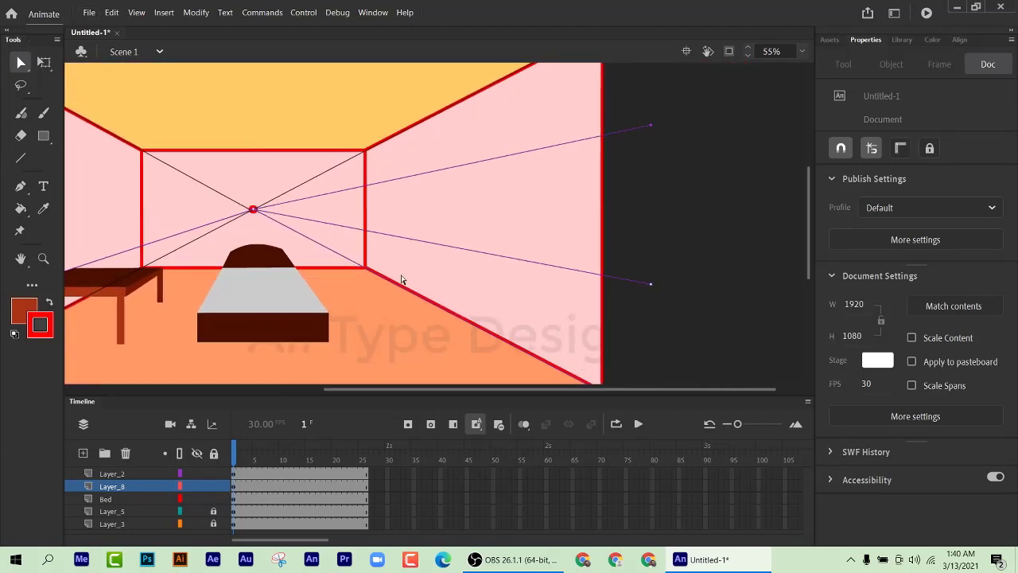
click(43, 137)
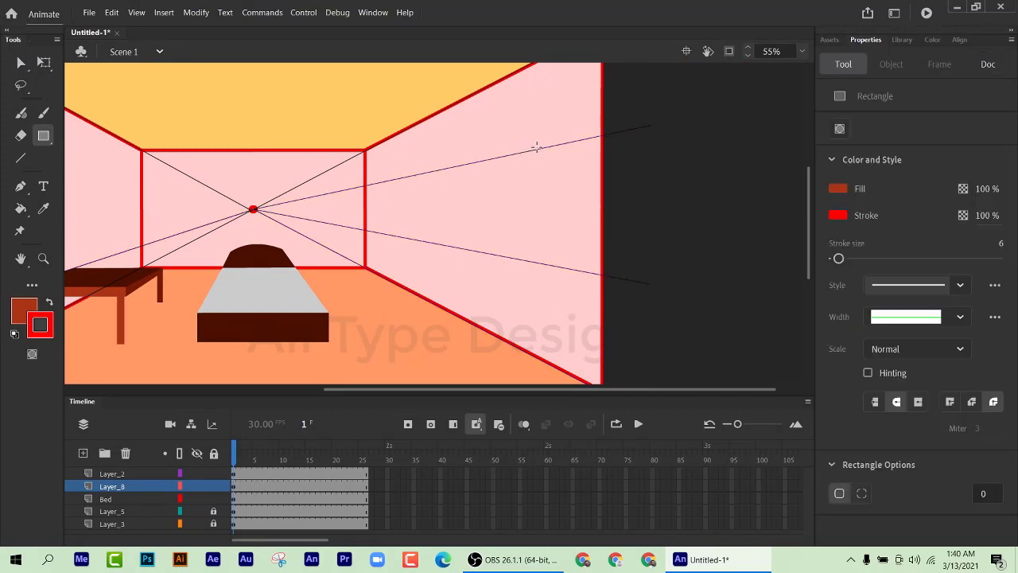
drag(540, 149, 428, 243)
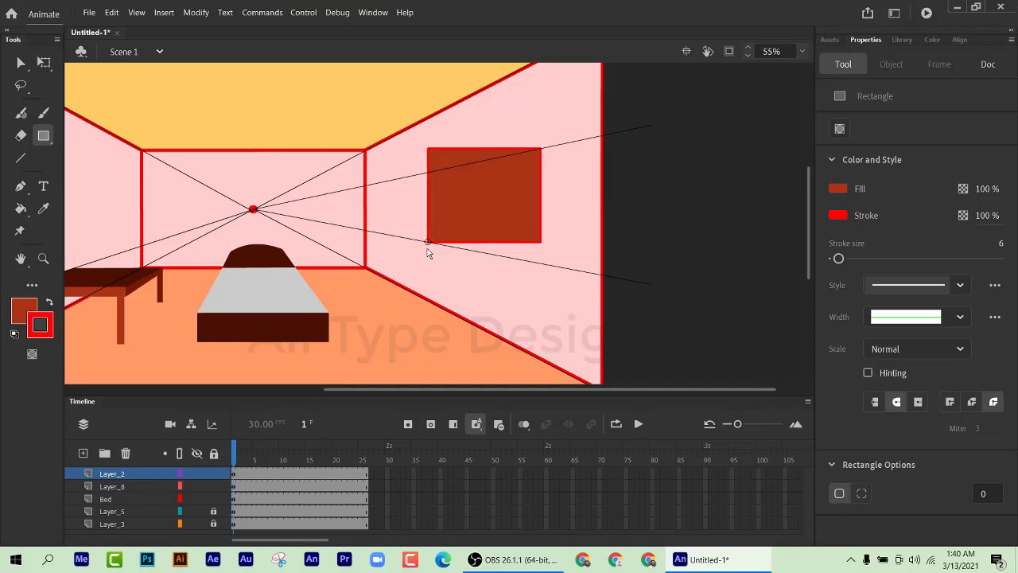
click(20, 63)
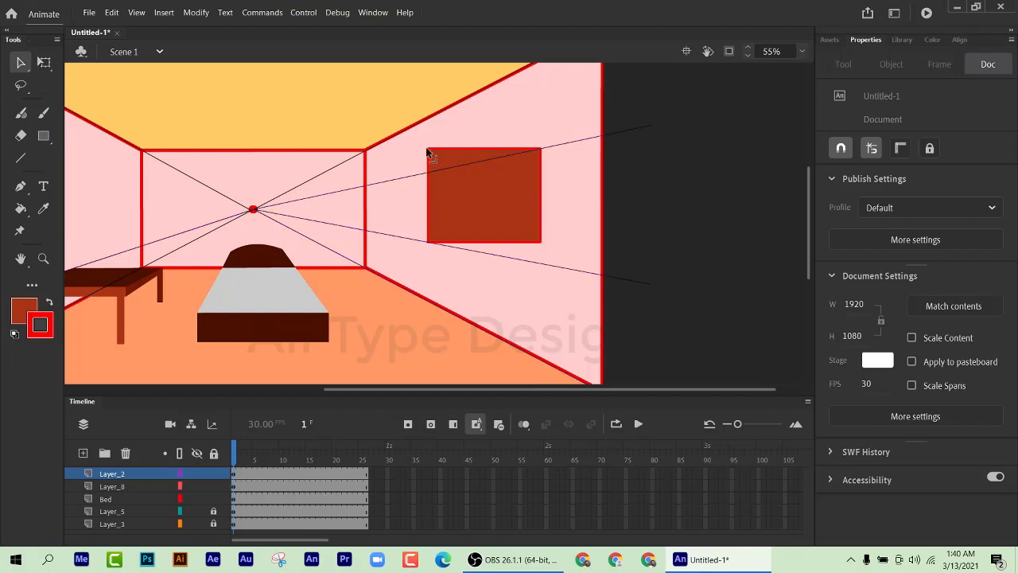
drag(428, 149, 426, 174)
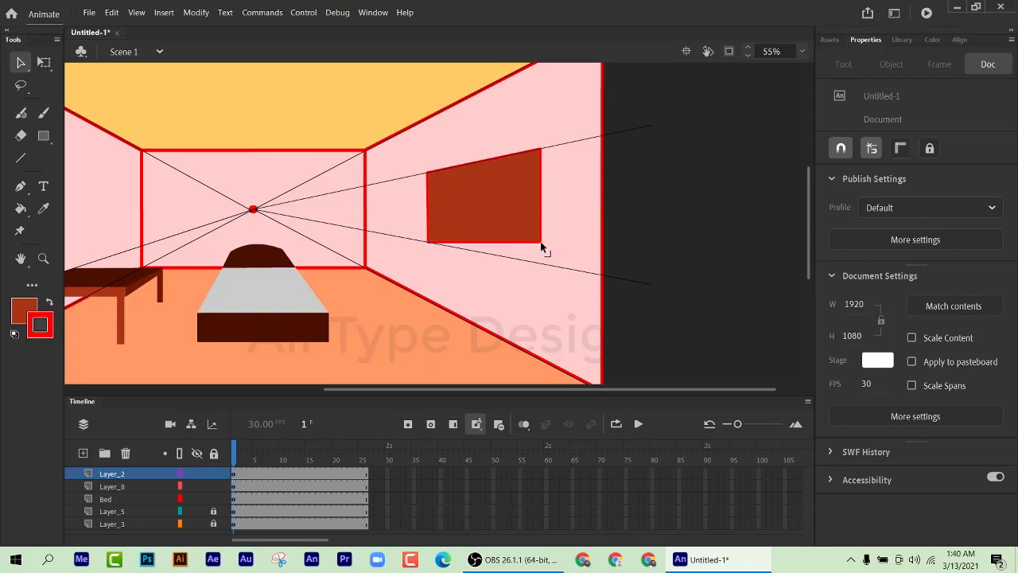
drag(539, 243, 540, 260)
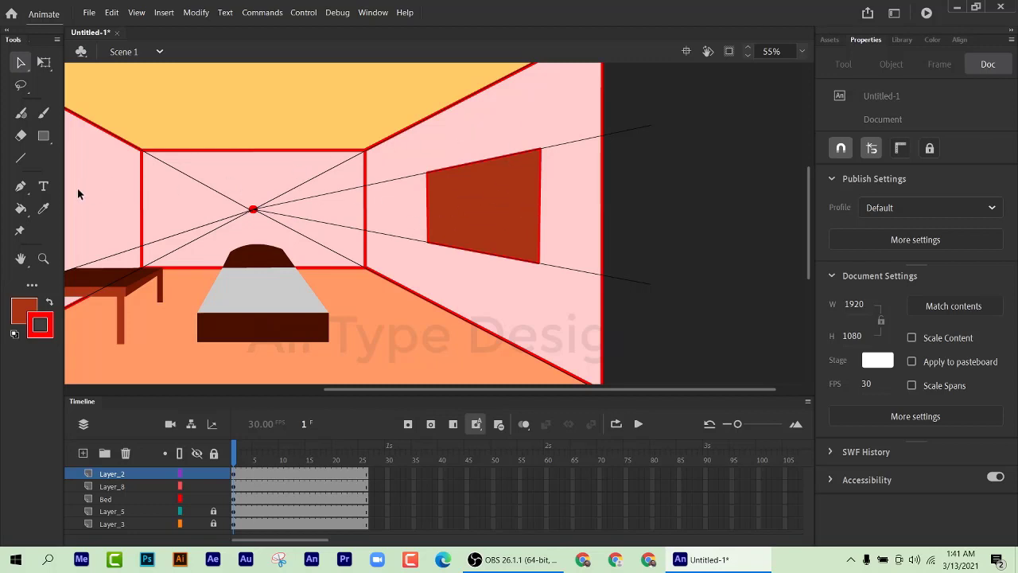
Step: Sample the right wall's pink, mix a slightly darker greyish pink from it, and fill the window shape with that color
click(44, 209)
click(442, 142)
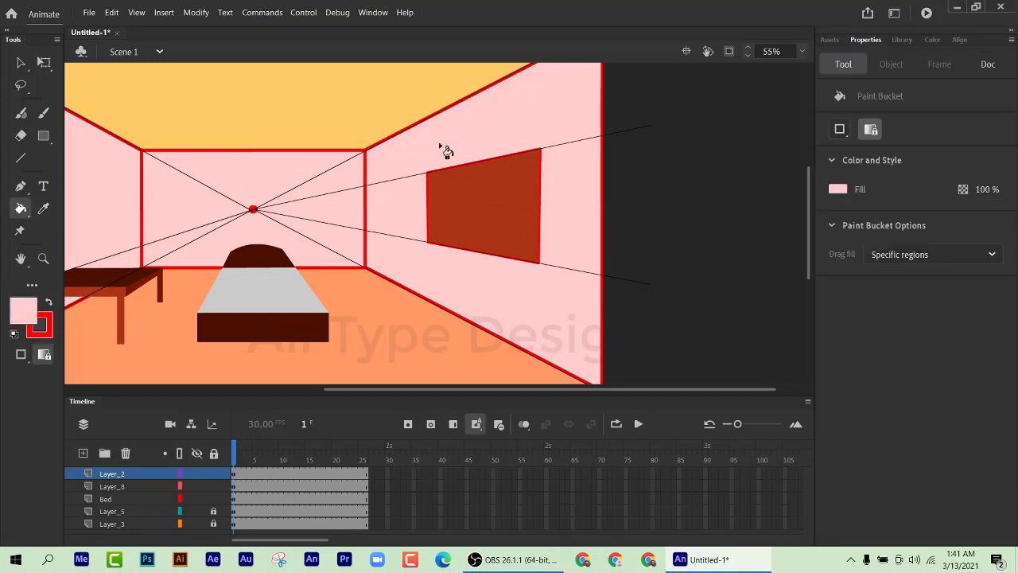
click(471, 191)
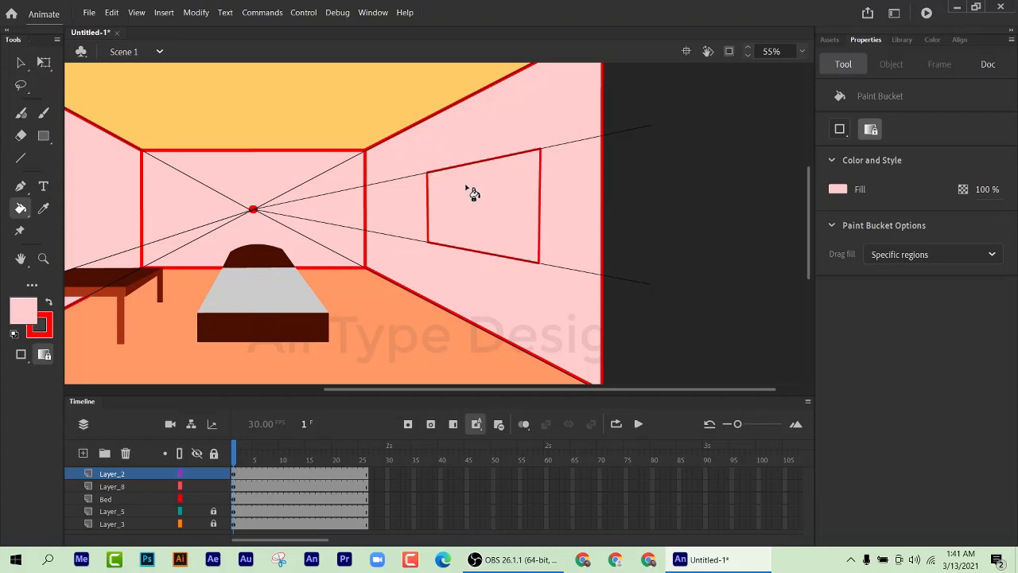
click(24, 310)
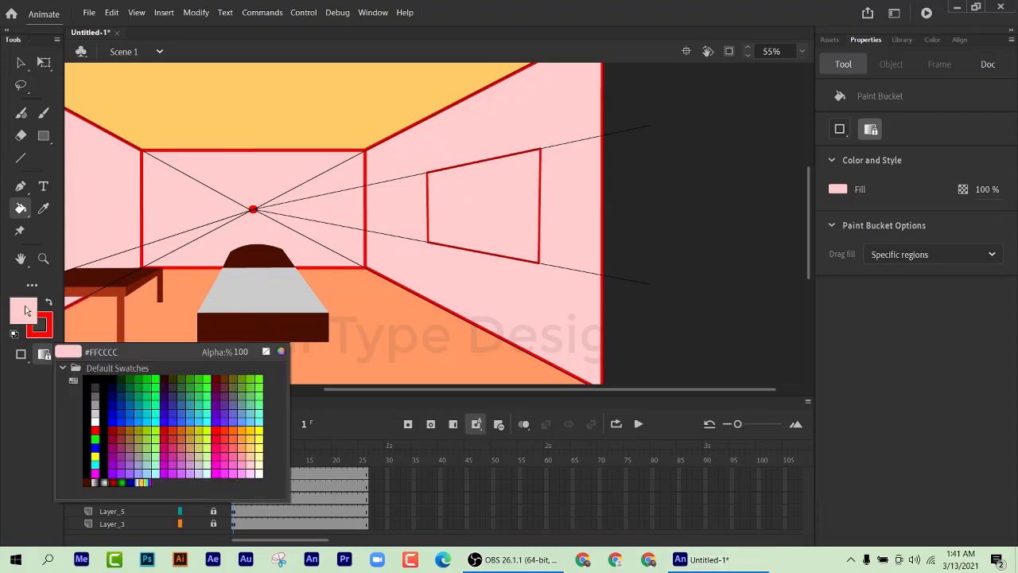
click(279, 351)
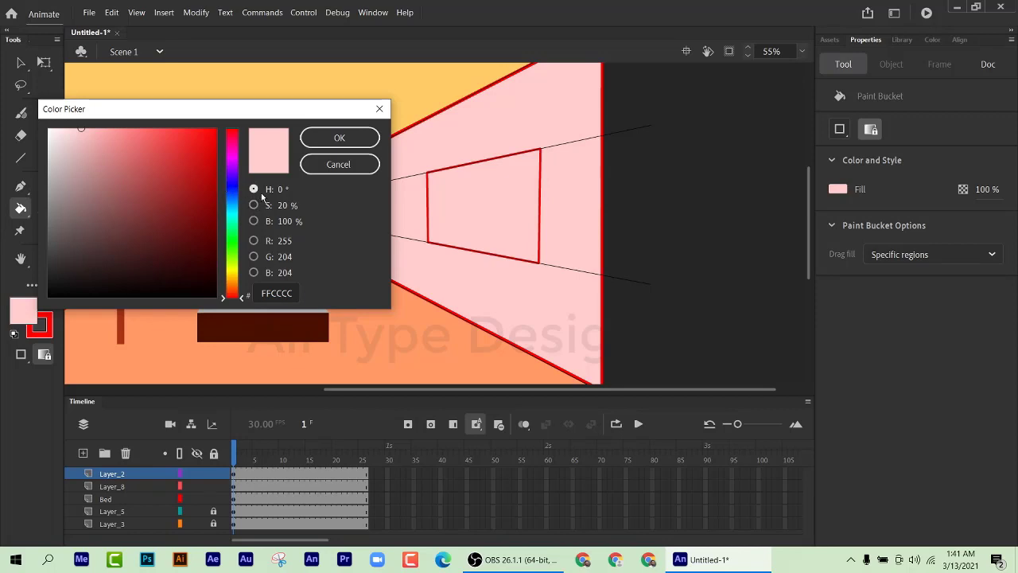
drag(65, 143, 70, 145)
click(321, 141)
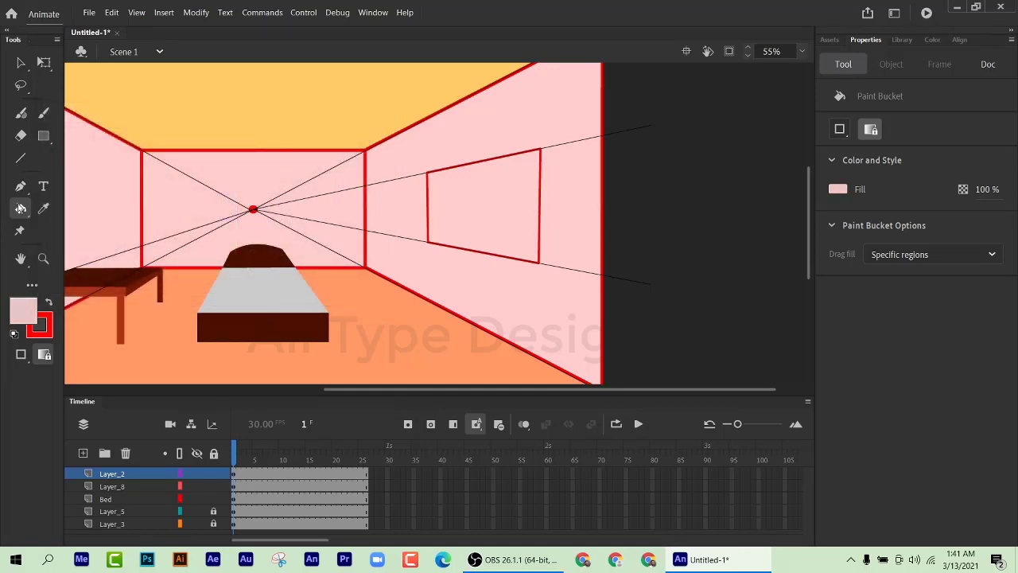
click(452, 187)
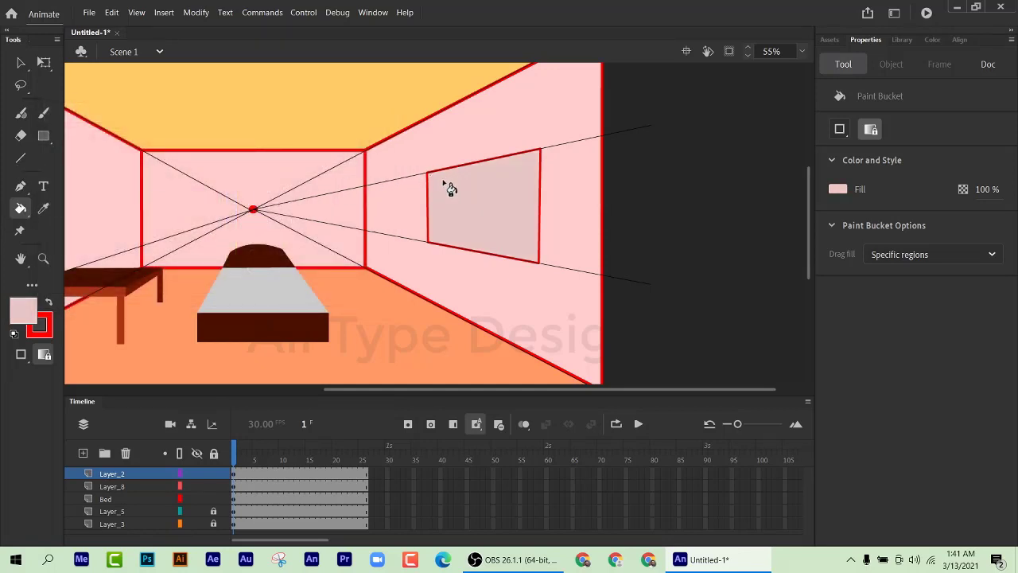
Step: Swing the upper right-wall guide down and the lower one up so that both cross the window shape
click(20, 63)
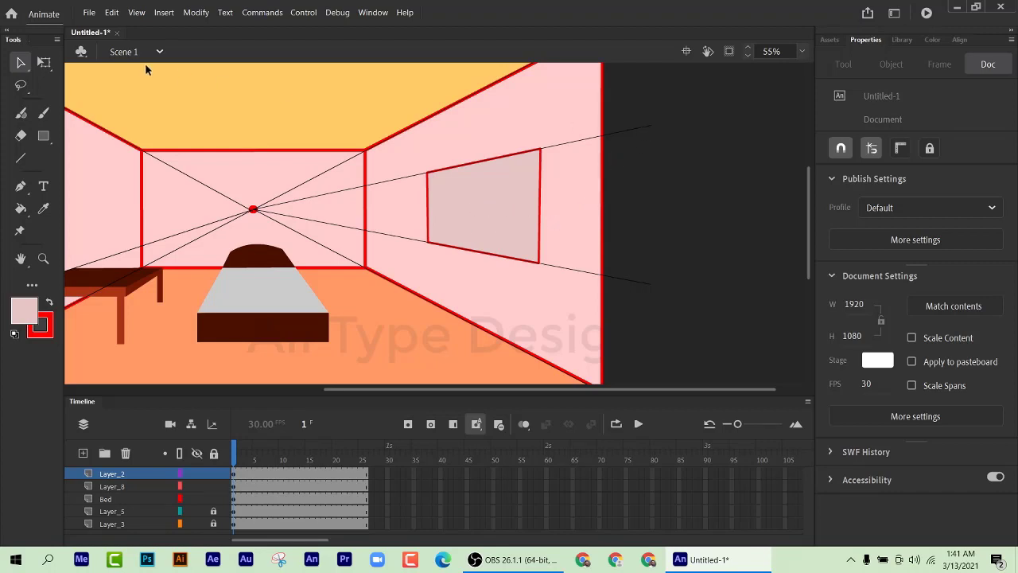
click(22, 64)
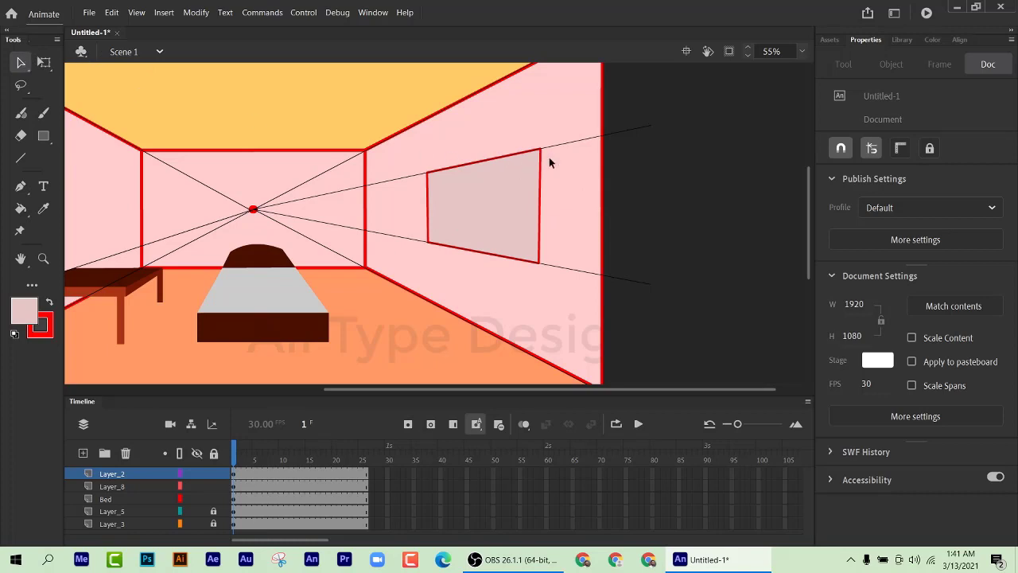
double_click(648, 129)
drag(651, 129, 650, 159)
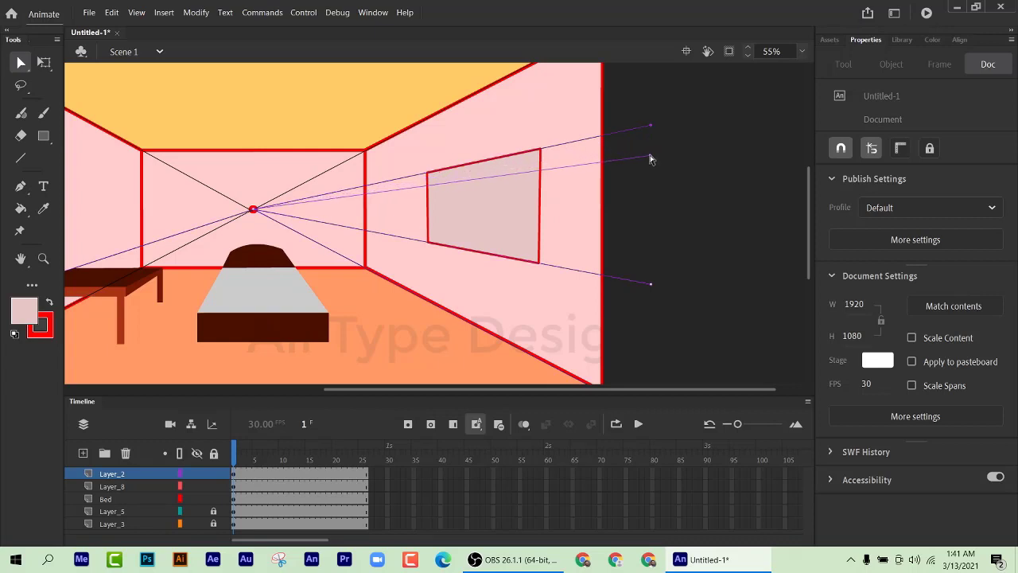
drag(650, 159, 650, 156)
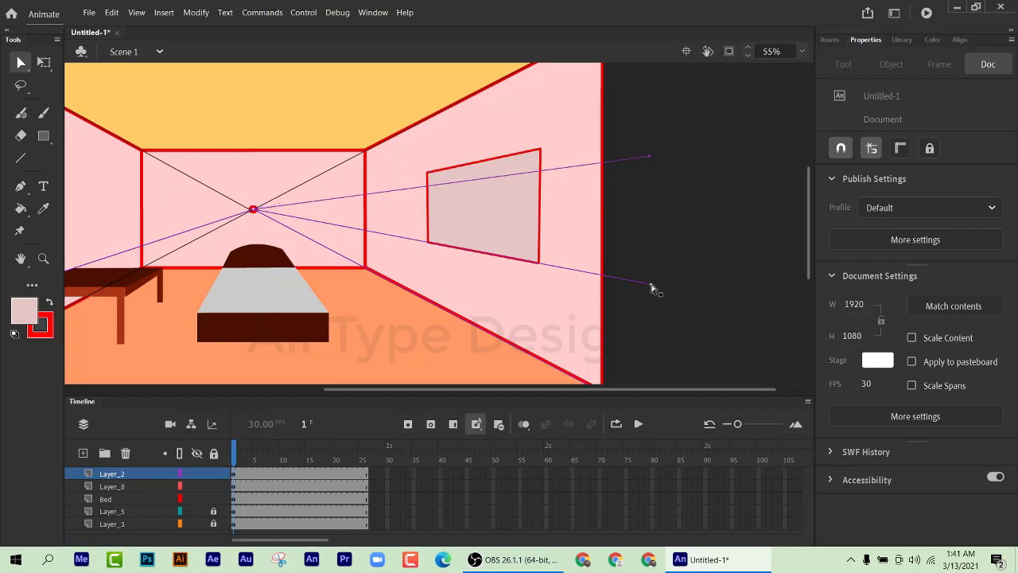
drag(651, 287, 652, 260)
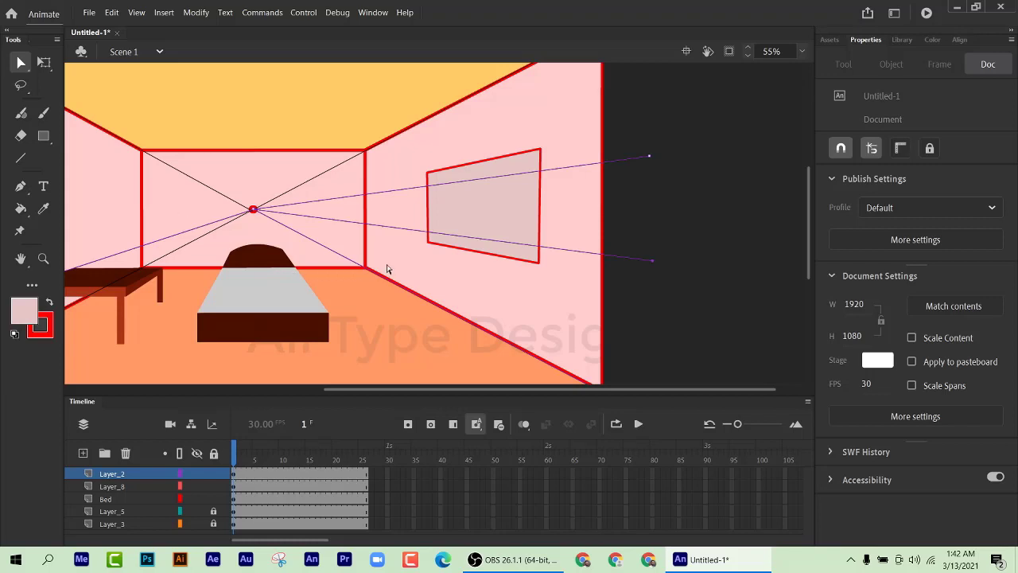
Step: Draw a small red-outlined test rectangle outside the stage and select the contents of Layer_2 to check which layer holds the shapes
click(43, 135)
mouse_move(674, 124)
mouse_down()
mouse_move(716, 169)
mouse_move(765, 145)
mouse_up()
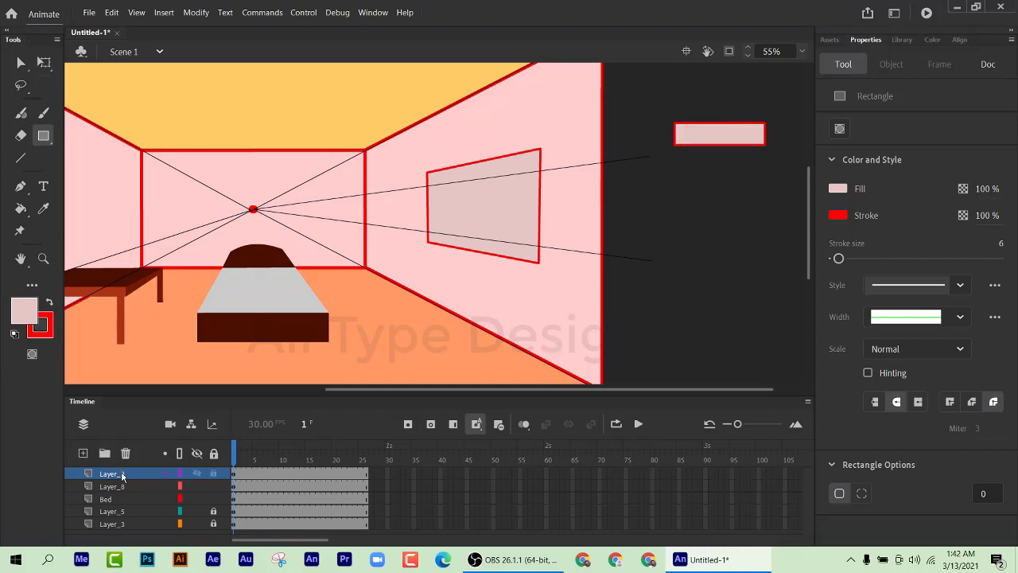
click(122, 476)
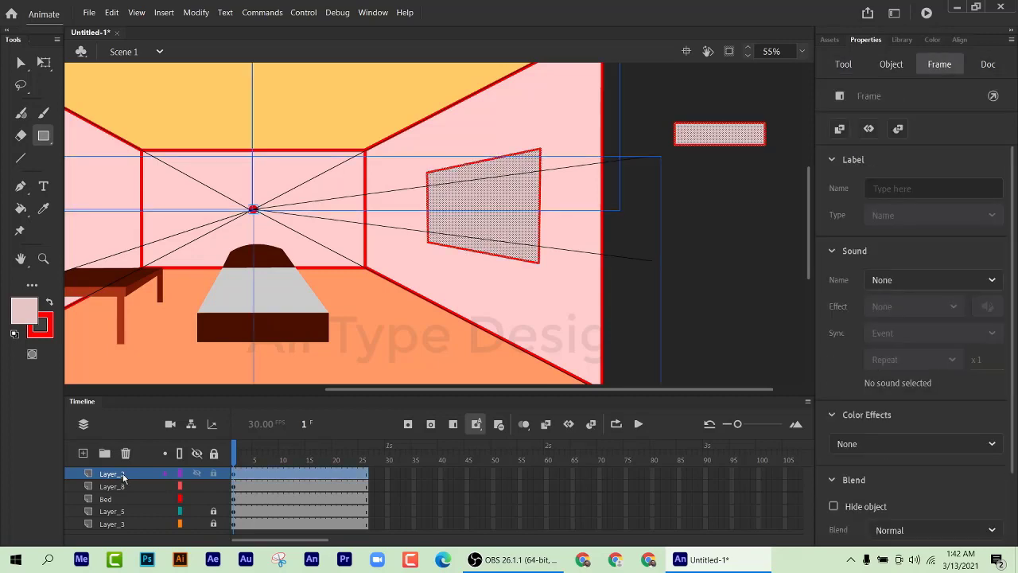
Step: Undo the test rectangle, the guide moves and the window shape on Layer_2, back to the empty right wall with its two guides
key(ctrl+z)
key(ctrl+z)
key(ctrl+z)
key(ctrl+z)
key(ctrl+z)
key(ctrl+z)
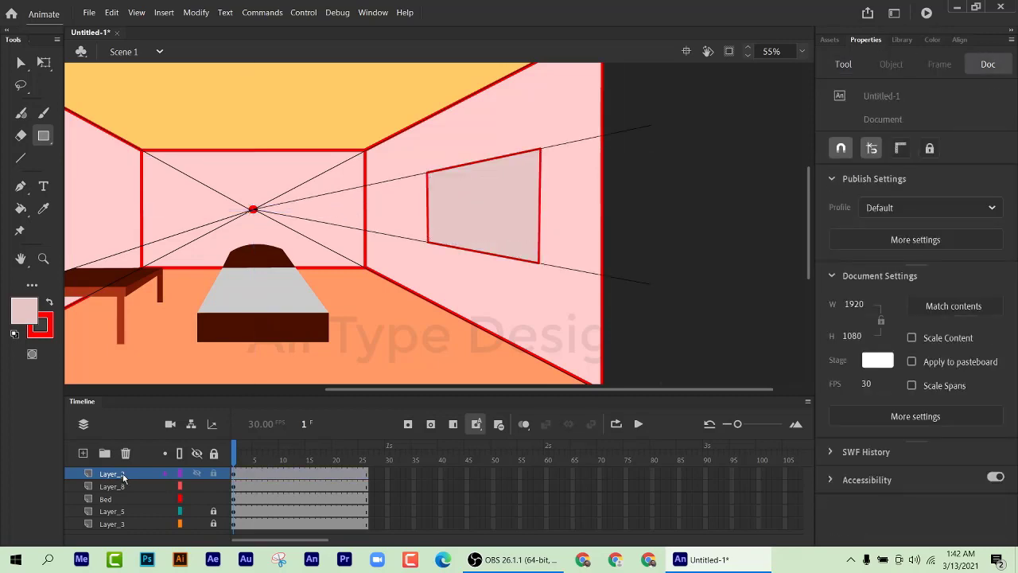
key(ctrl+z)
key(ctrl+z)
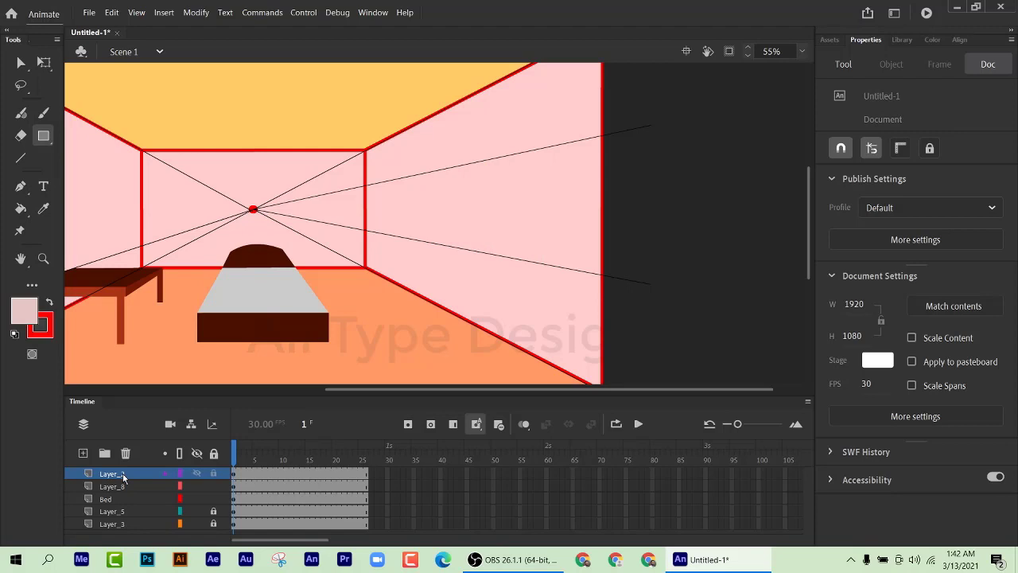
Step: Add a new layer between Layer_2 and Layer_8 and draw a greyish-pink, red-outlined rectangle on the right wall between the guides
click(83, 453)
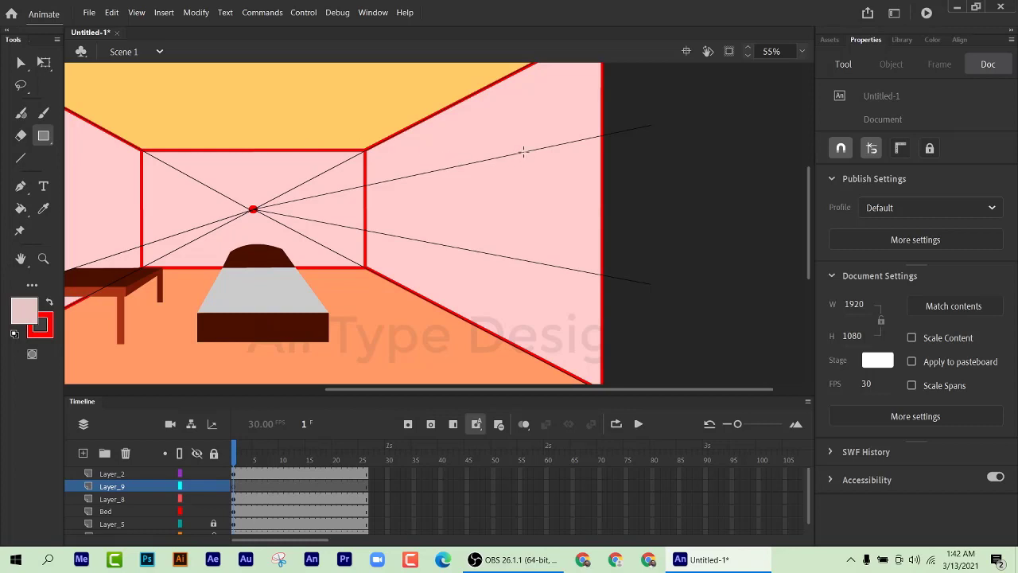
mouse_move(524, 151)
mouse_down()
mouse_move(440, 209)
mouse_move(417, 240)
mouse_up()
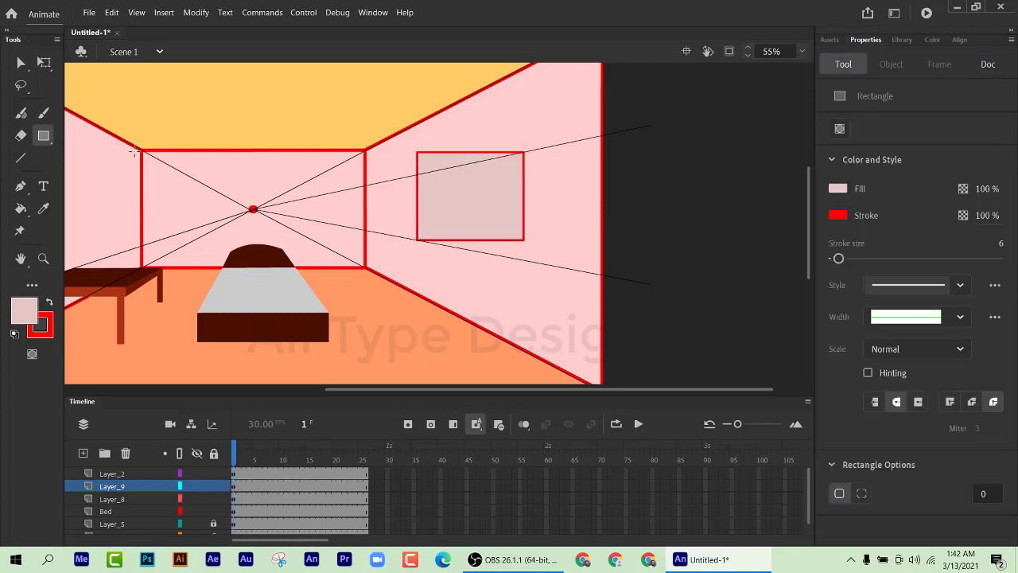
Step: Try to pull the corners of the window rectangle on the new layer onto the two right-wall perspective guides
click(21, 62)
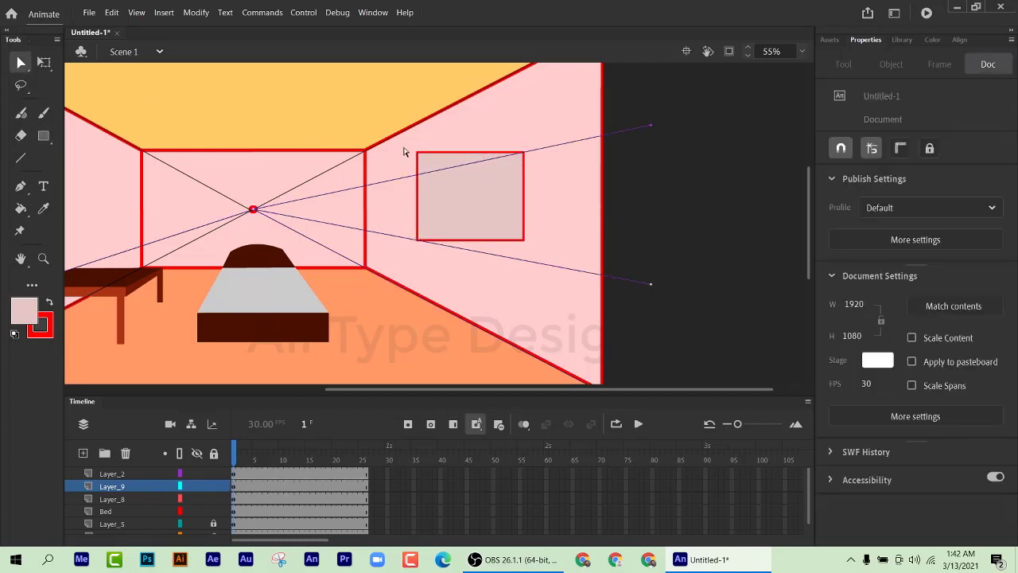
drag(418, 157, 418, 175)
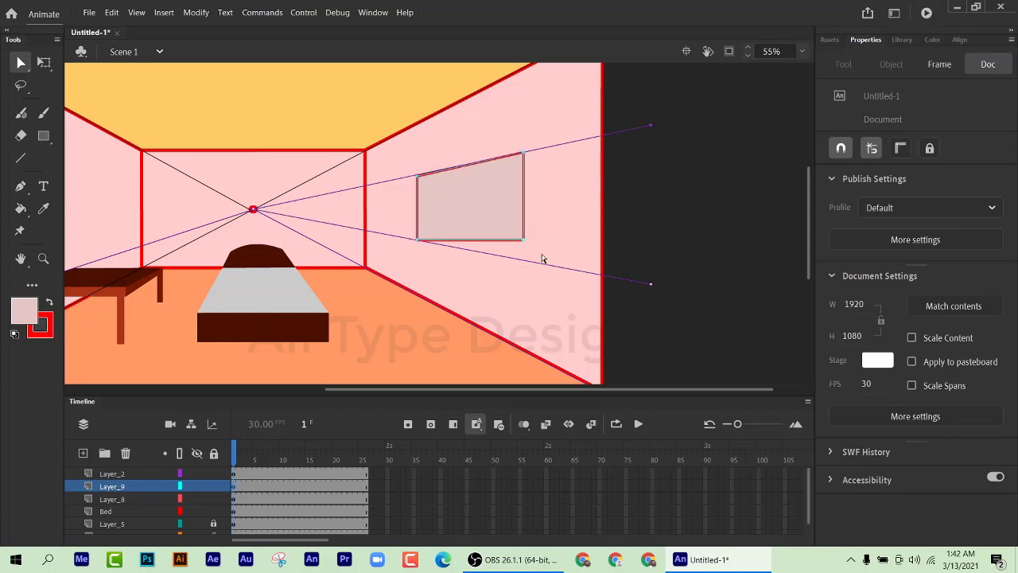
mouse_move(523, 239)
mouse_down()
mouse_move(531, 261)
mouse_move(517, 258)
mouse_up()
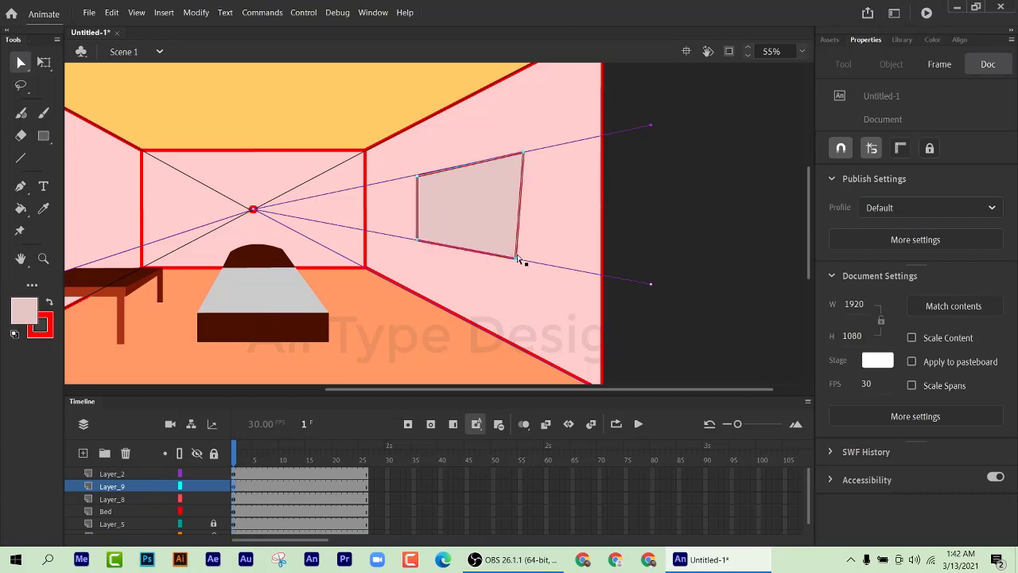
click(422, 179)
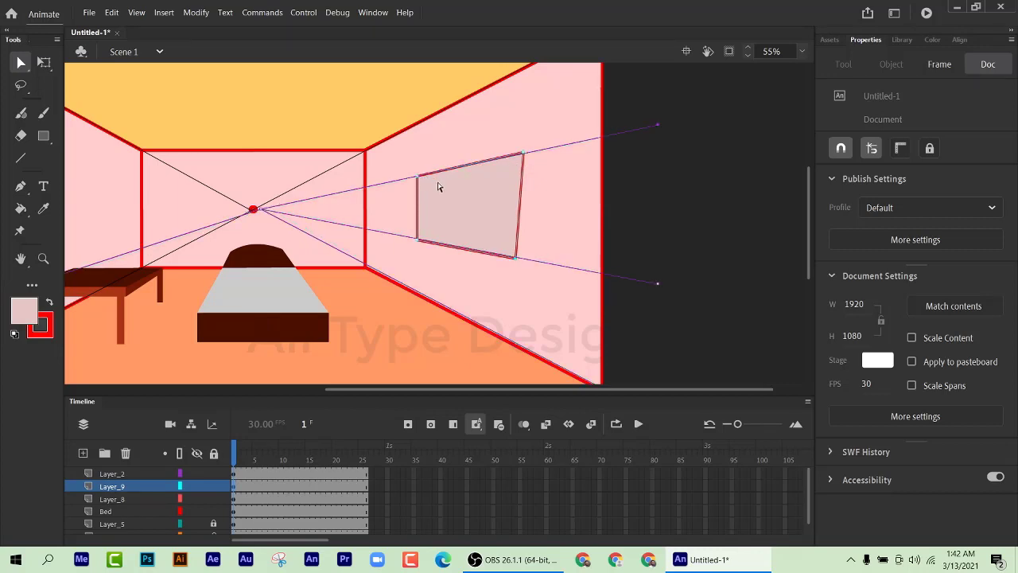
click(437, 186)
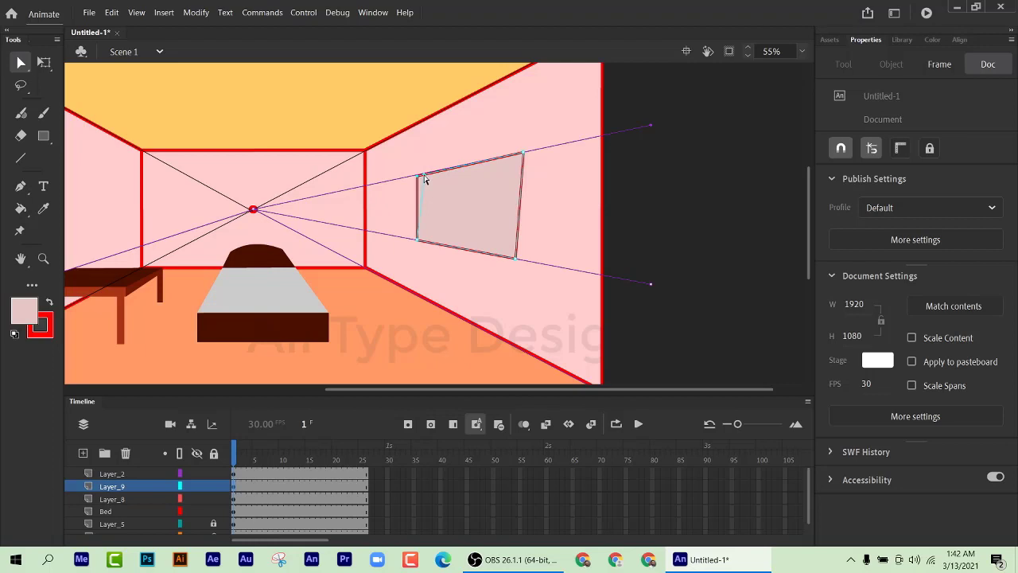
Step: Undo the window's corner changes, its rectangle and the layer added for it, back to the empty right wall
click(422, 223)
key(ctrl+z)
key(ctrl+z)
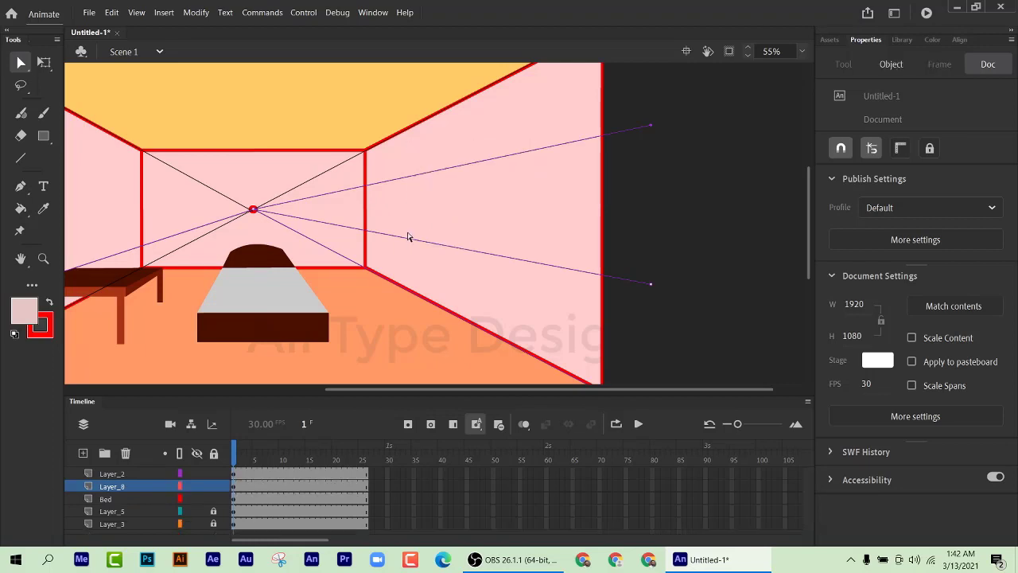
Step: On Layer_8, draw a greyish-pink, red-outlined rectangle about 300 by 228 px and move it onto the right wall across the two guides
click(25, 70)
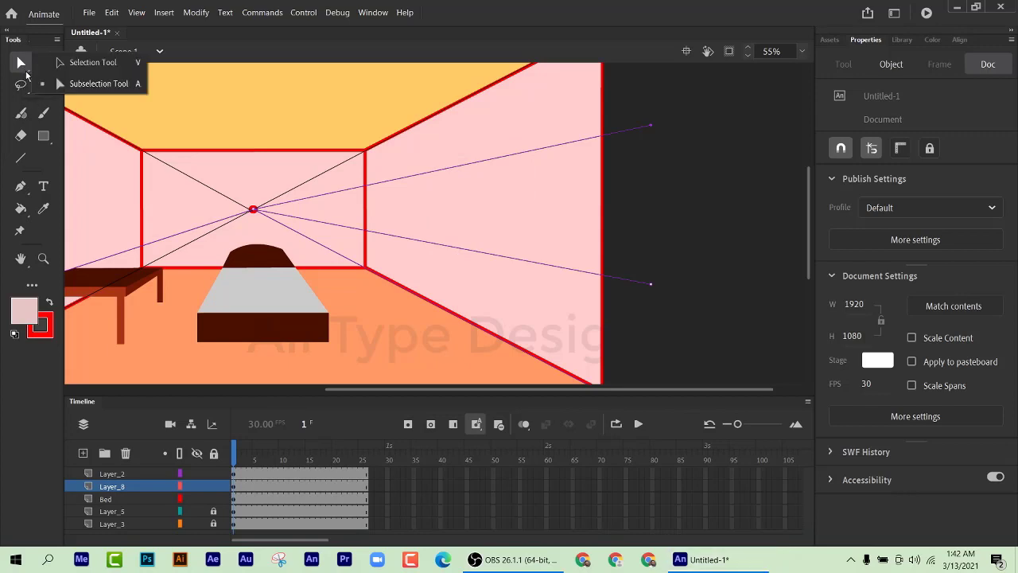
click(78, 64)
click(44, 135)
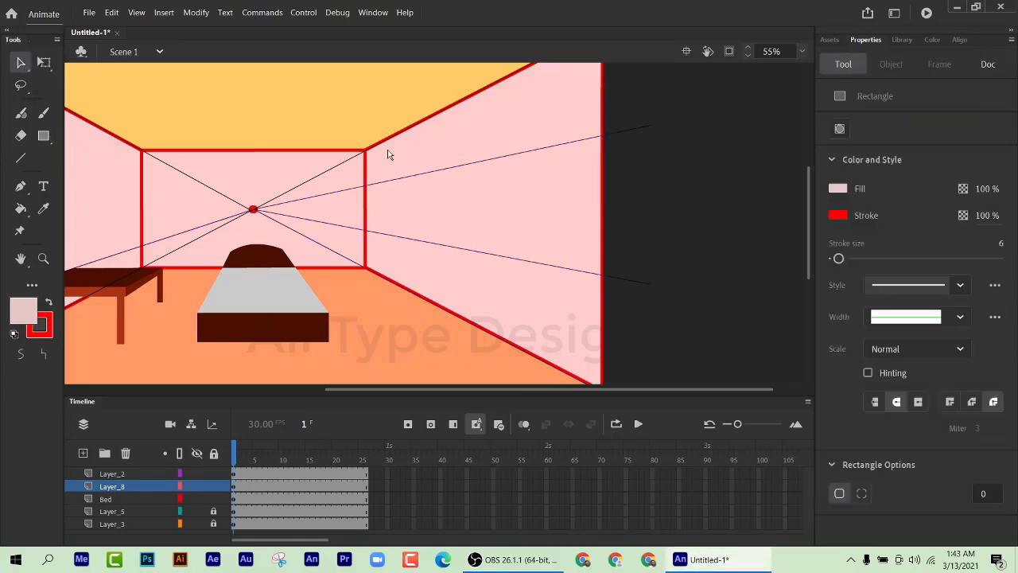
drag(697, 165, 586, 249)
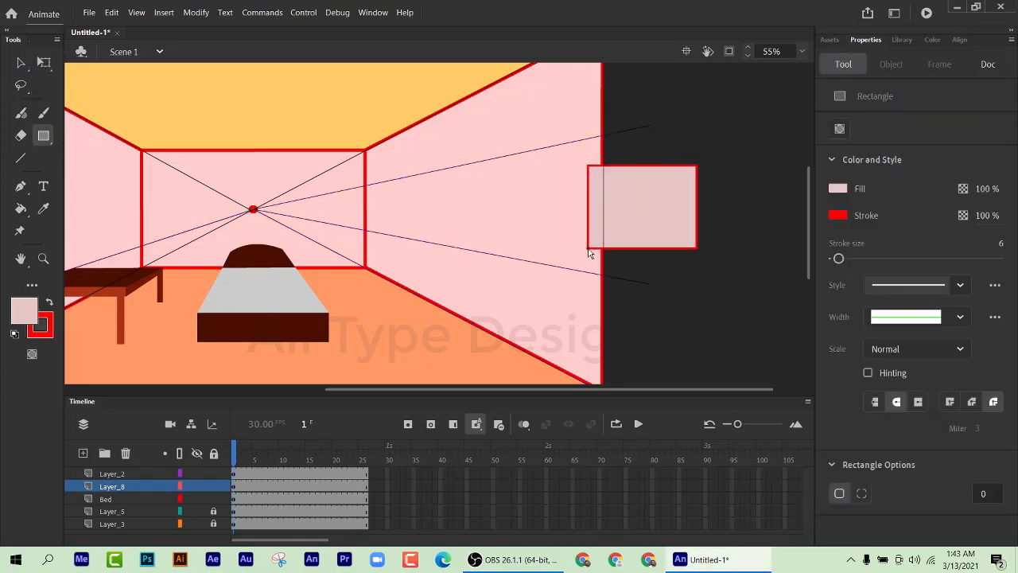
click(21, 62)
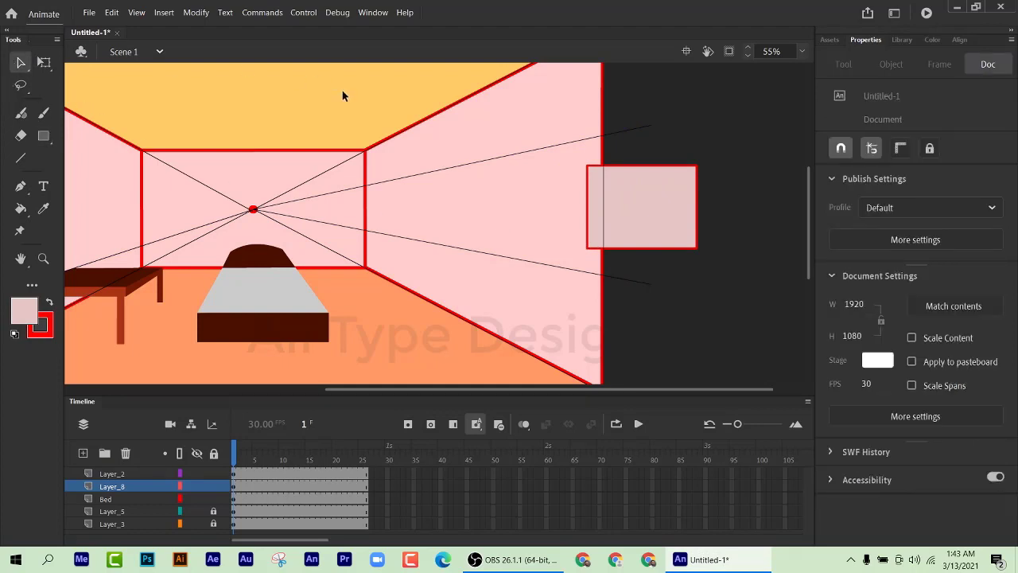
click(654, 207)
drag(639, 211, 473, 205)
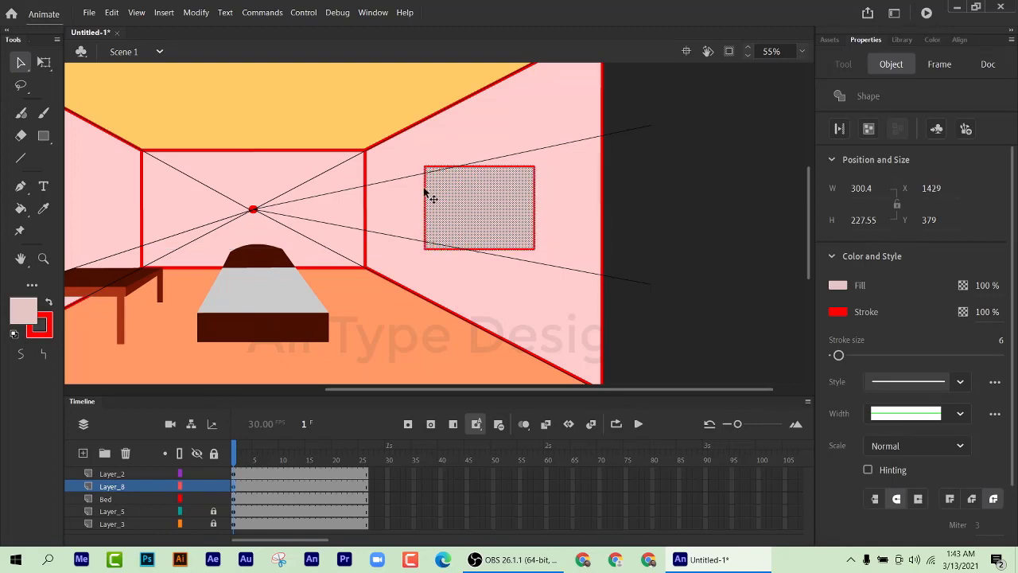
click(629, 125)
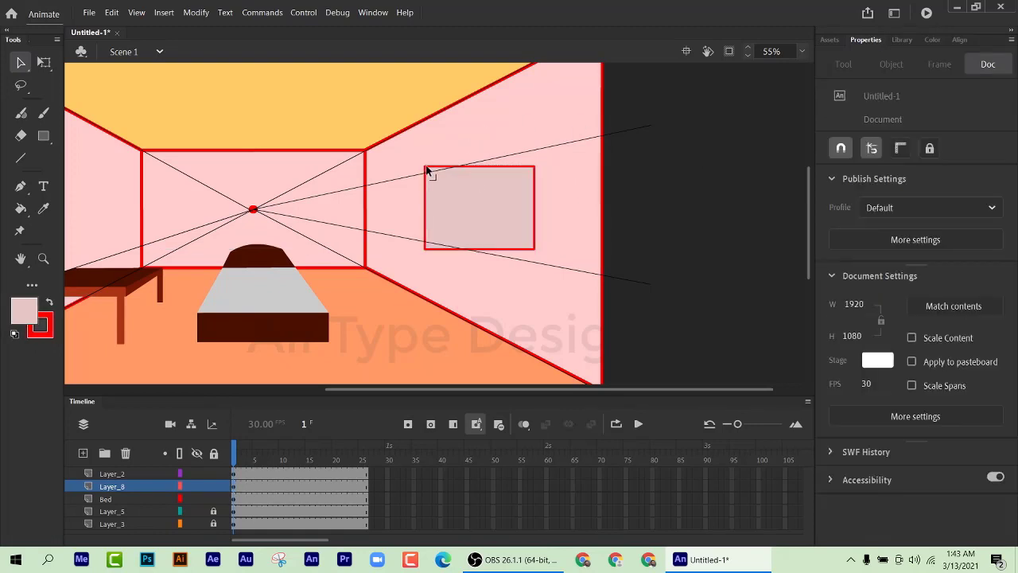
Step: Pull the rectangle's four corners onto the upper and lower guides to put the window in perspective
drag(426, 169, 426, 173)
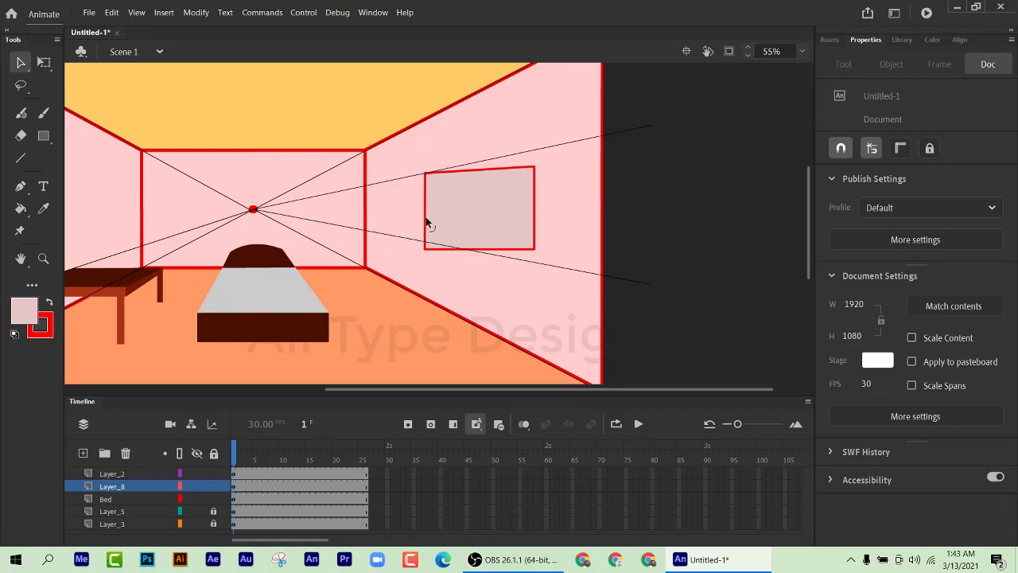
drag(426, 252, 425, 243)
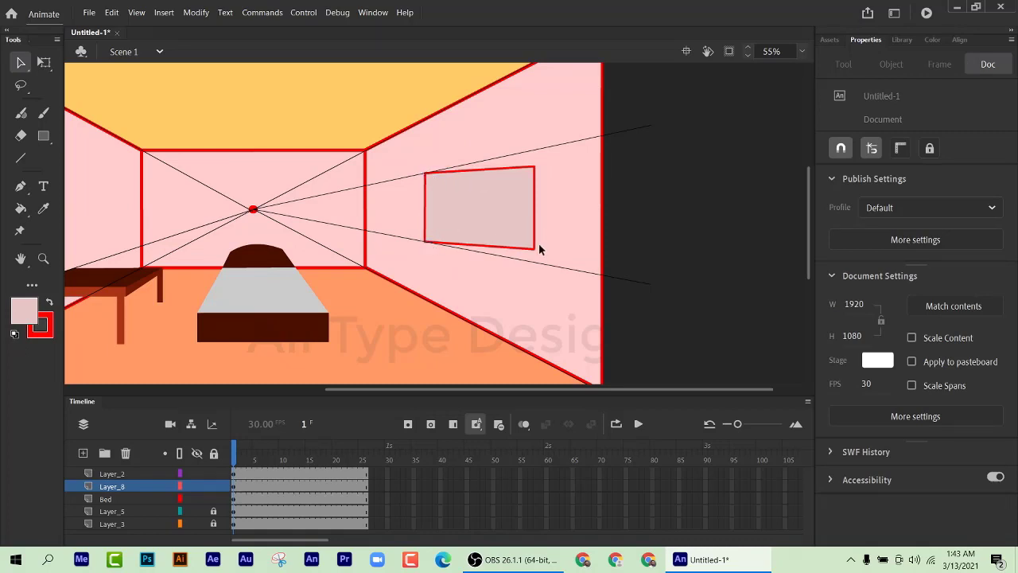
drag(534, 248, 541, 264)
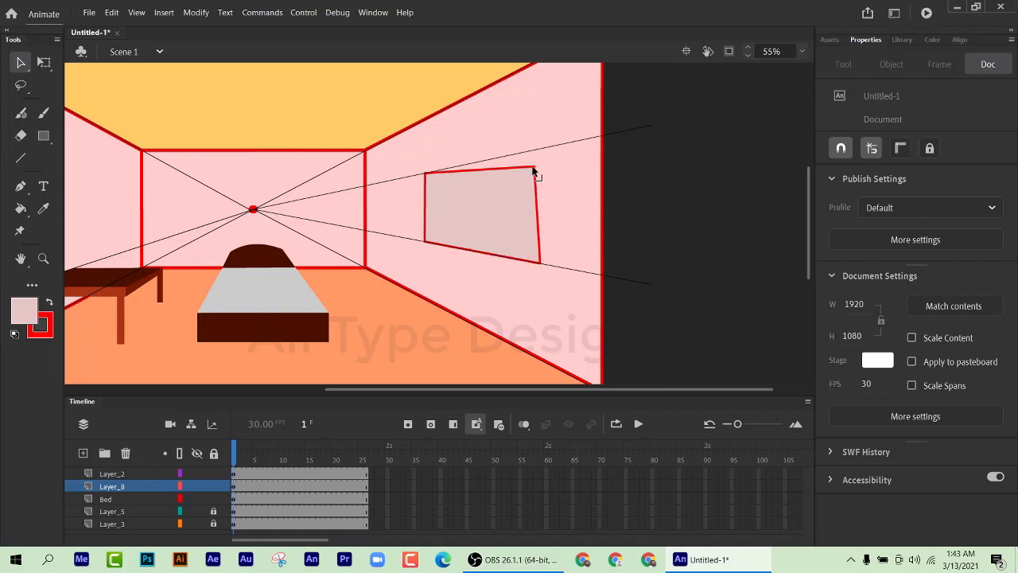
drag(536, 171, 541, 155)
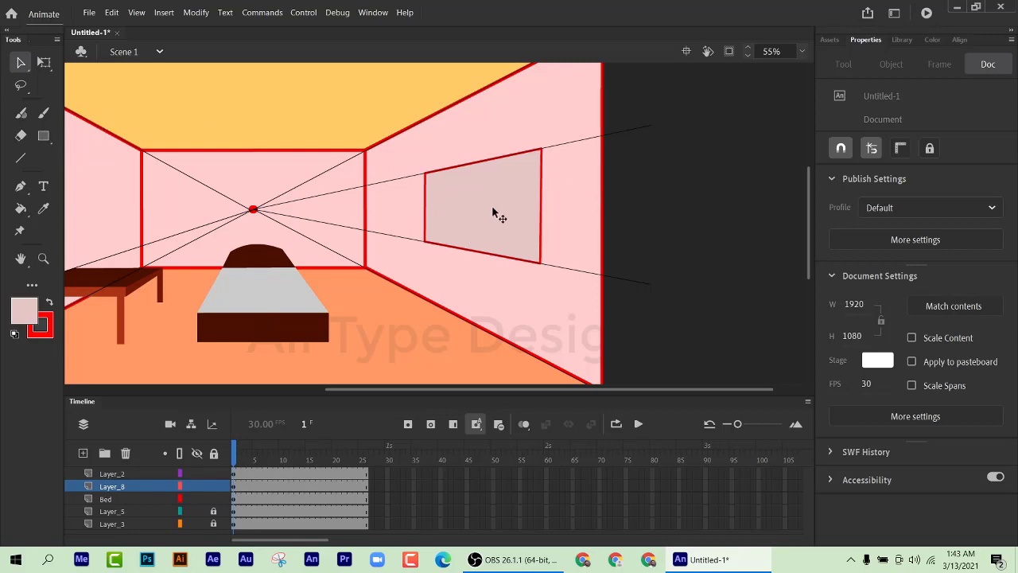
Step: Swing the upper right-wall guide down and the lower one up so both cross the inside of the perspective window
click(649, 127)
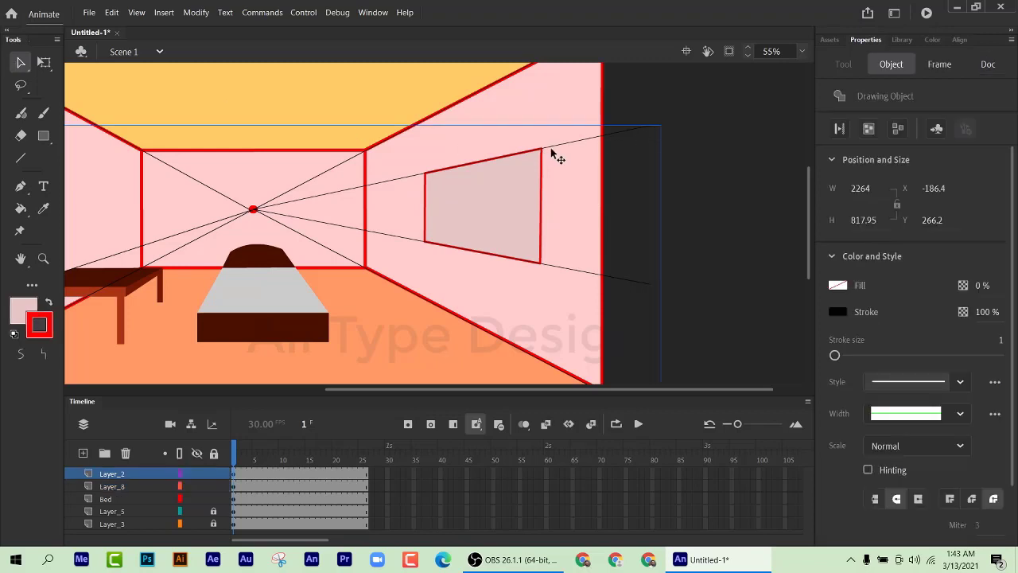
click(692, 141)
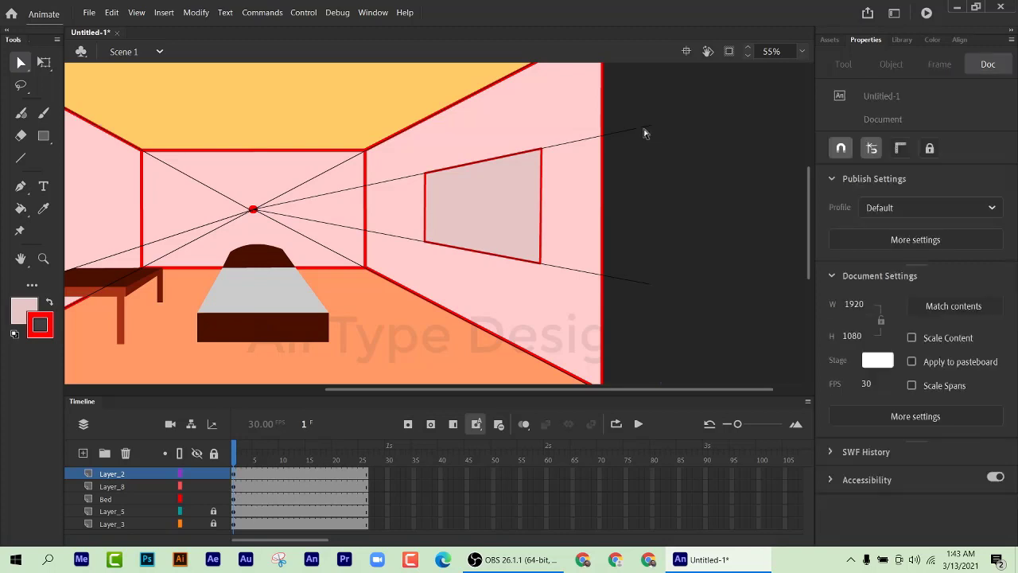
drag(652, 129, 656, 147)
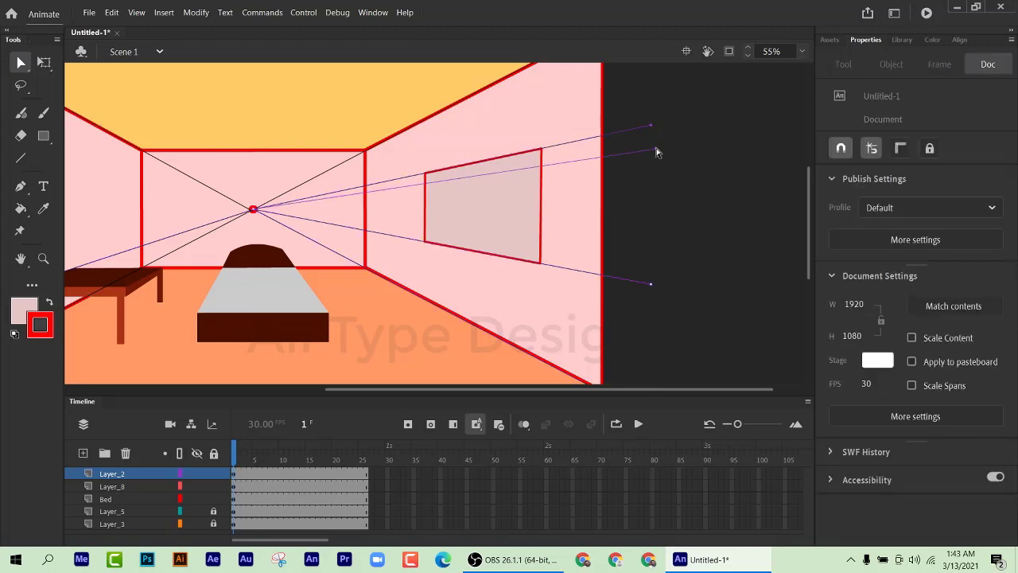
drag(652, 284, 651, 261)
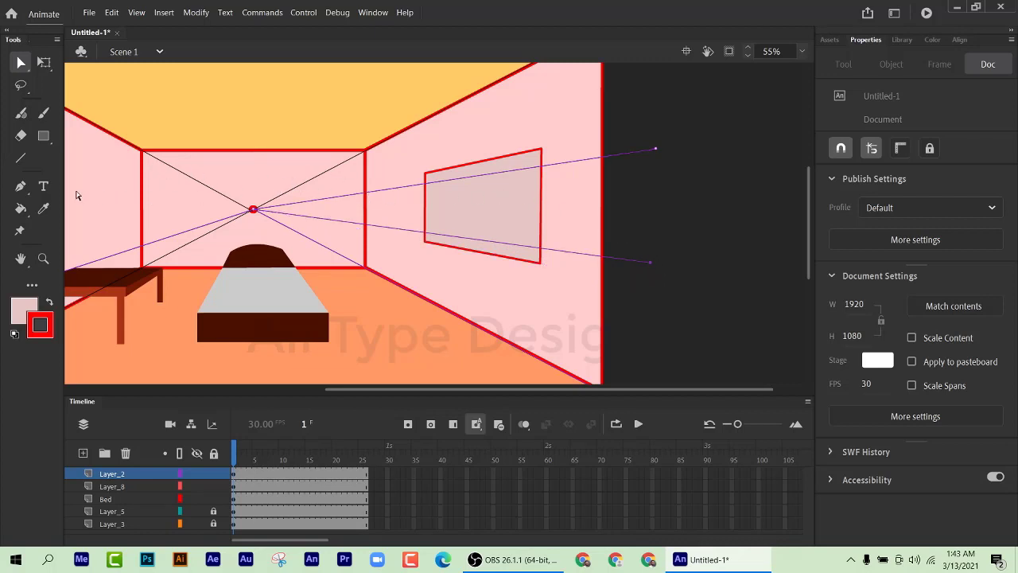
Step: Draw a thin red-outlined rectangle outside the stage, move it slightly and delete it again
click(43, 135)
mouse_move(675, 181)
mouse_down()
mouse_move(751, 230)
mouse_move(764, 205)
mouse_move(777, 206)
mouse_up()
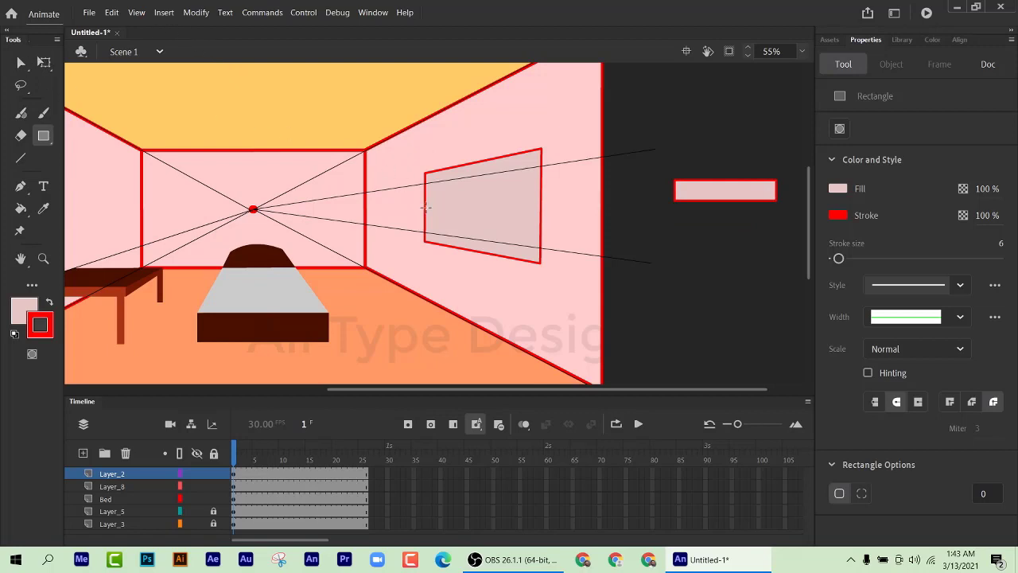
key(v)
double_click(723, 194)
mouse_move(722, 194)
mouse_down()
mouse_move(563, 233)
mouse_move(472, 241)
mouse_move(618, 234)
mouse_move(646, 264)
mouse_move(495, 288)
mouse_move(687, 246)
mouse_move(681, 232)
mouse_up()
key(Delete)
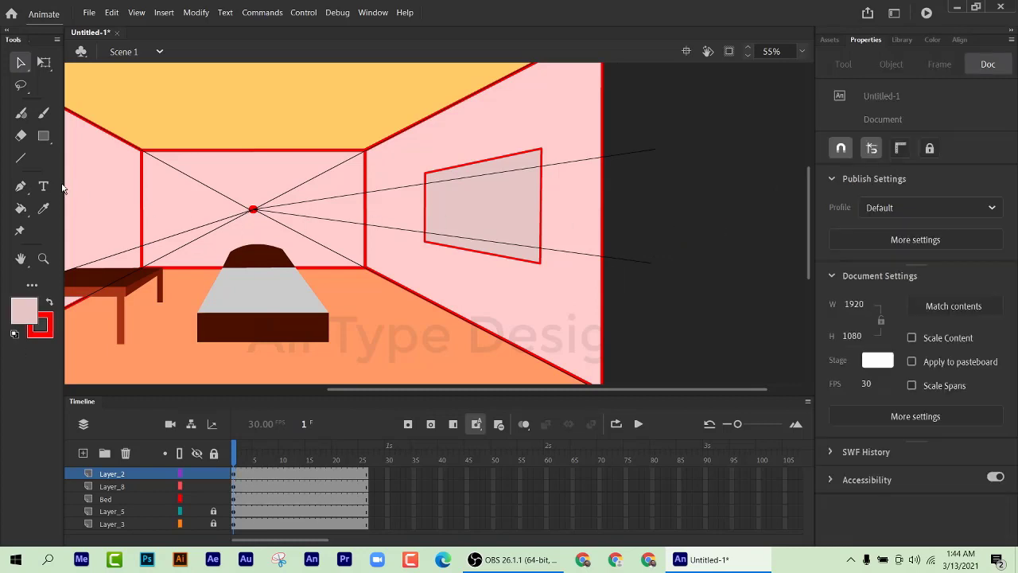
Step: On Layer_2, draw a red line along the lower guide across the window and a vertical red line near its far edge
click(21, 157)
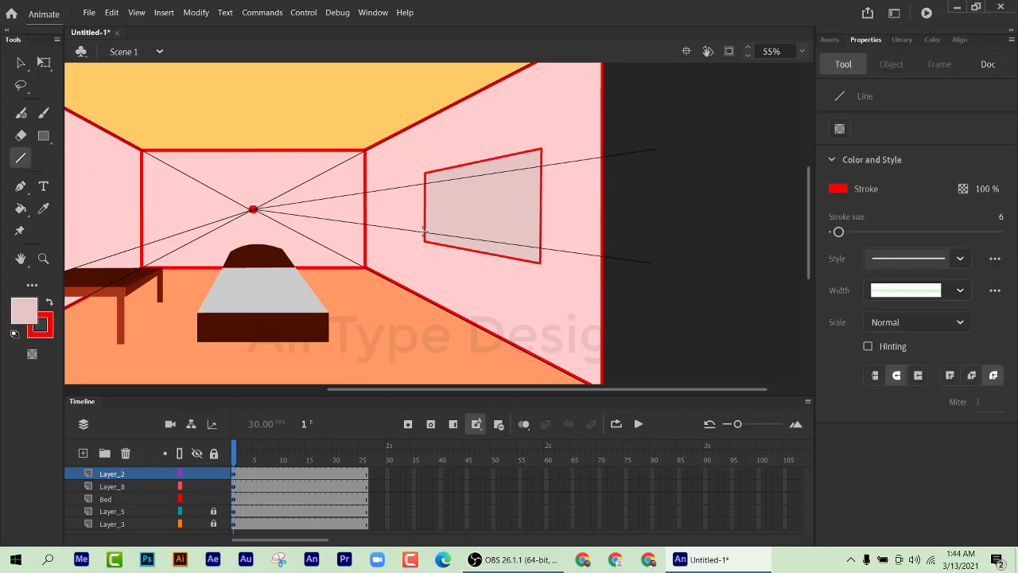
drag(421, 231, 566, 252)
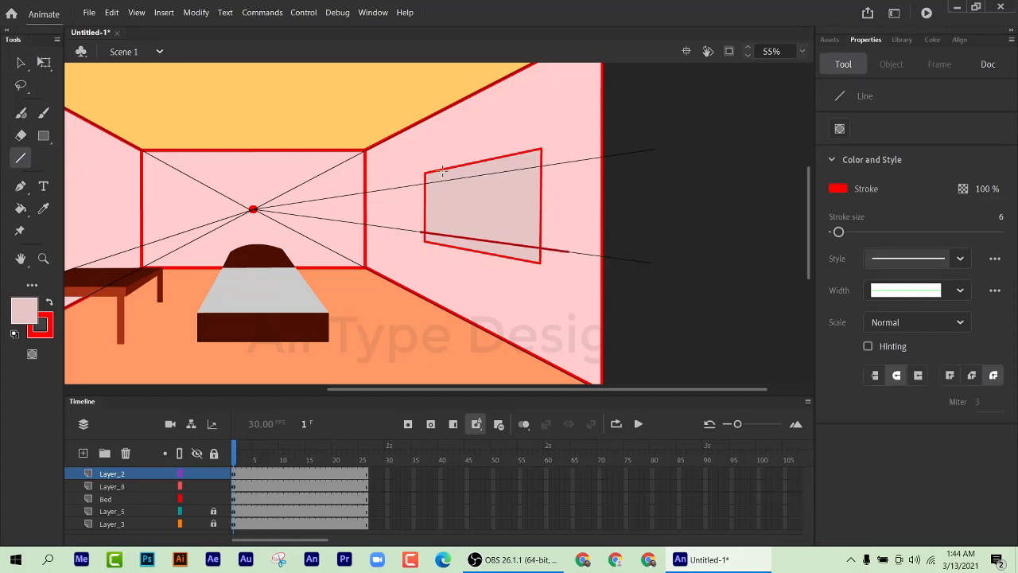
drag(442, 168, 439, 243)
click(20, 63)
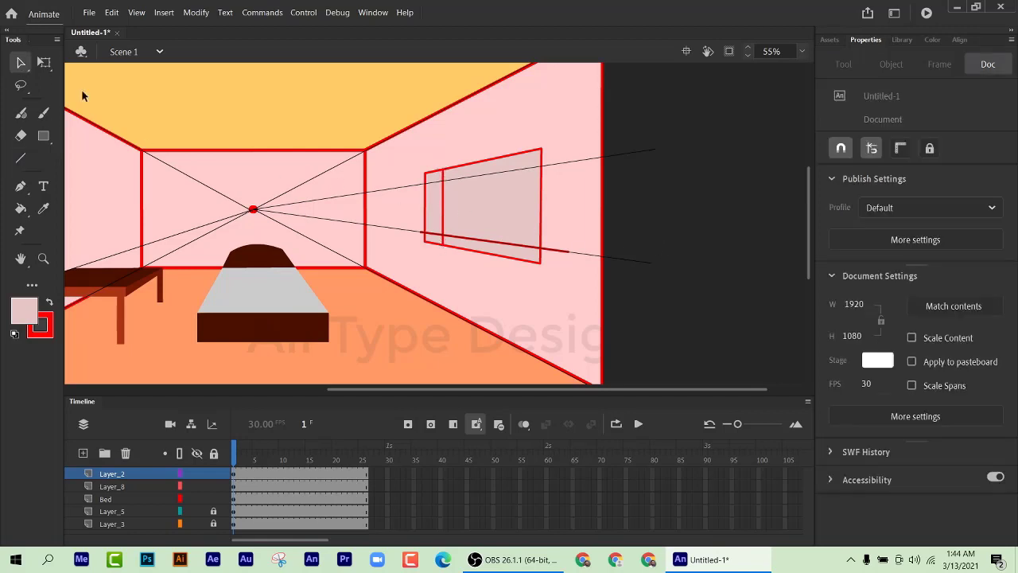
Step: Delete the contents of Layer_2 to check what it holds, and undo the deletion together with the two red window lines
click(434, 235)
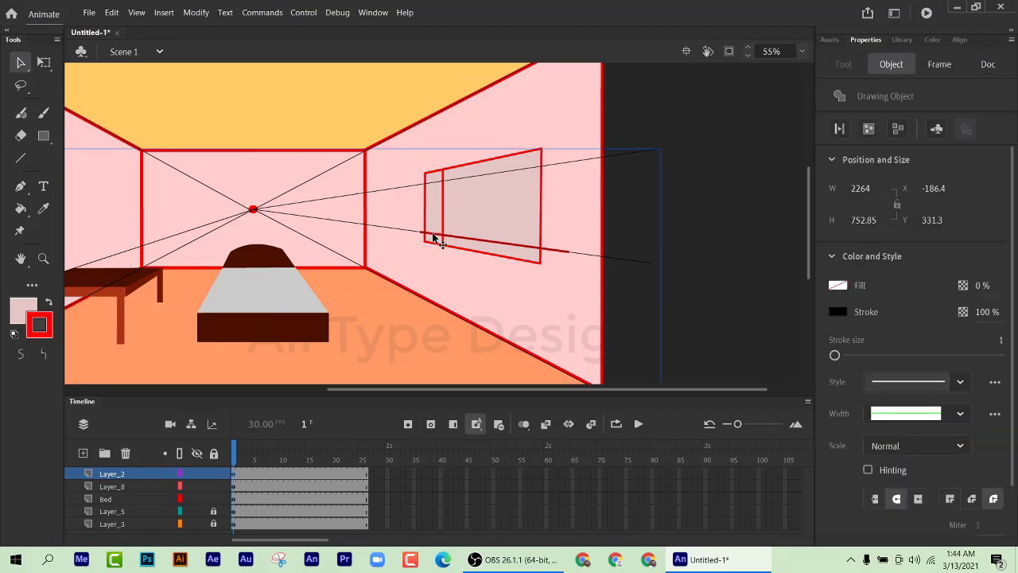
click(698, 131)
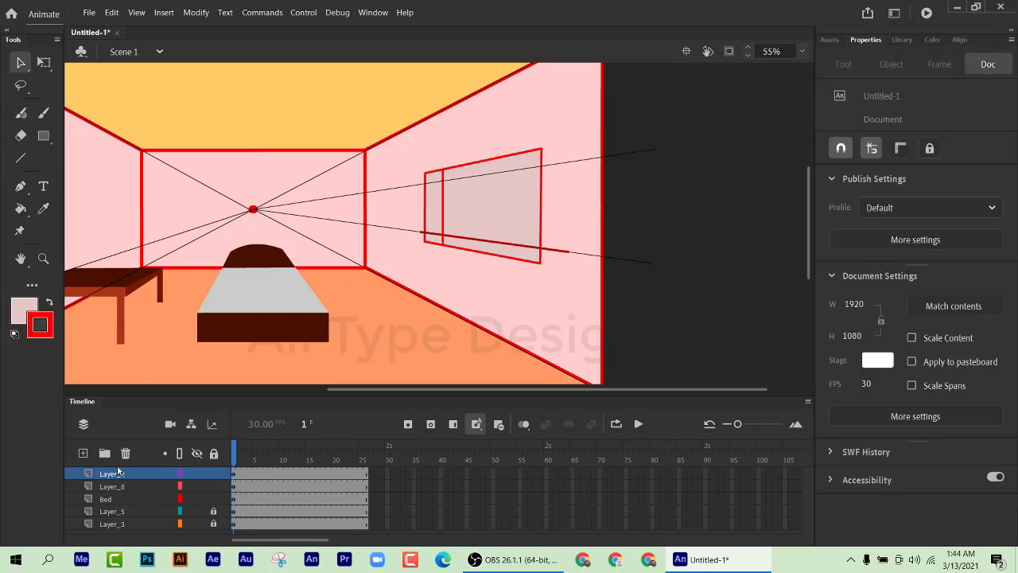
click(119, 475)
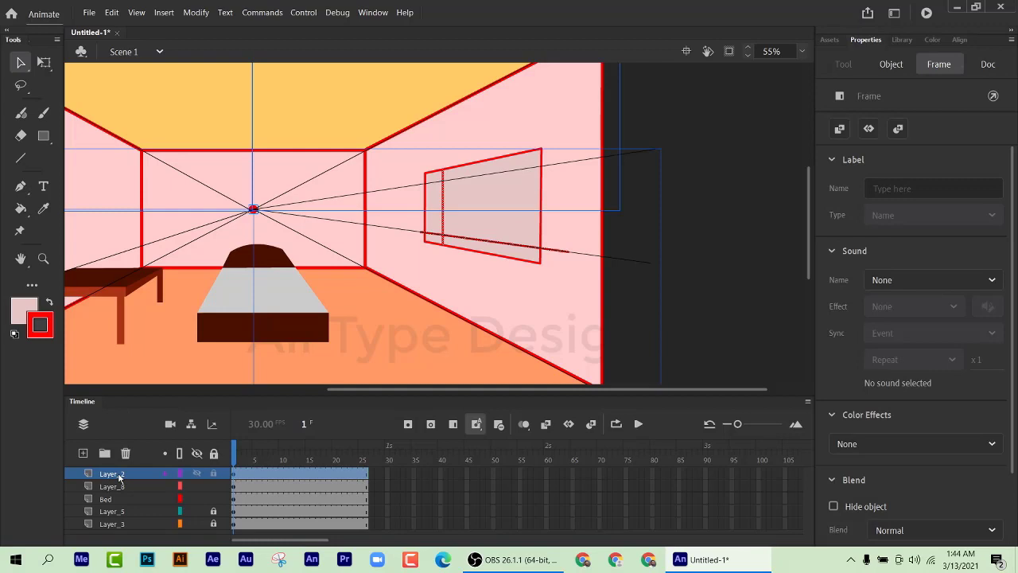
key(Delete)
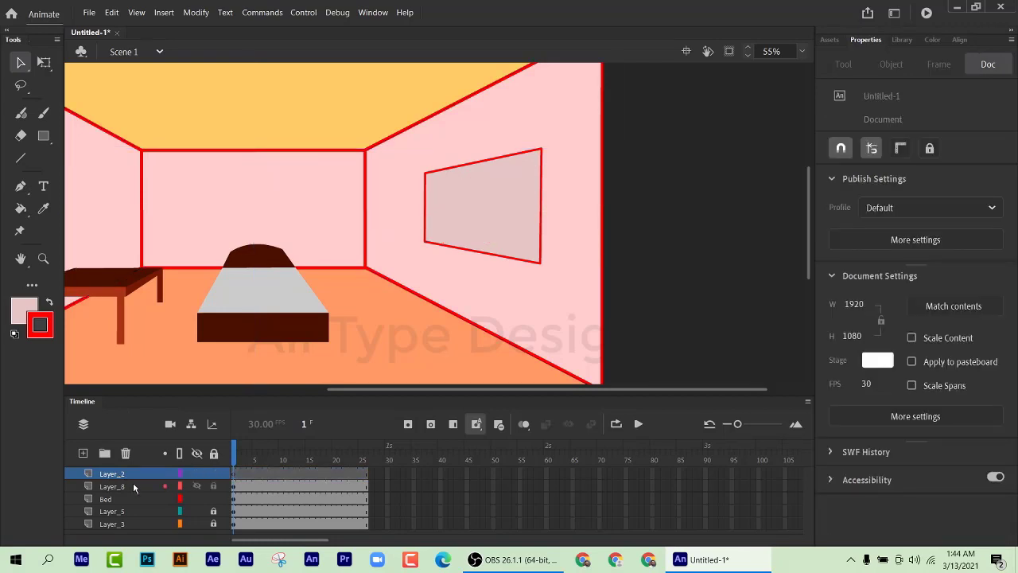
key(ctrl+z)
key(Escape)
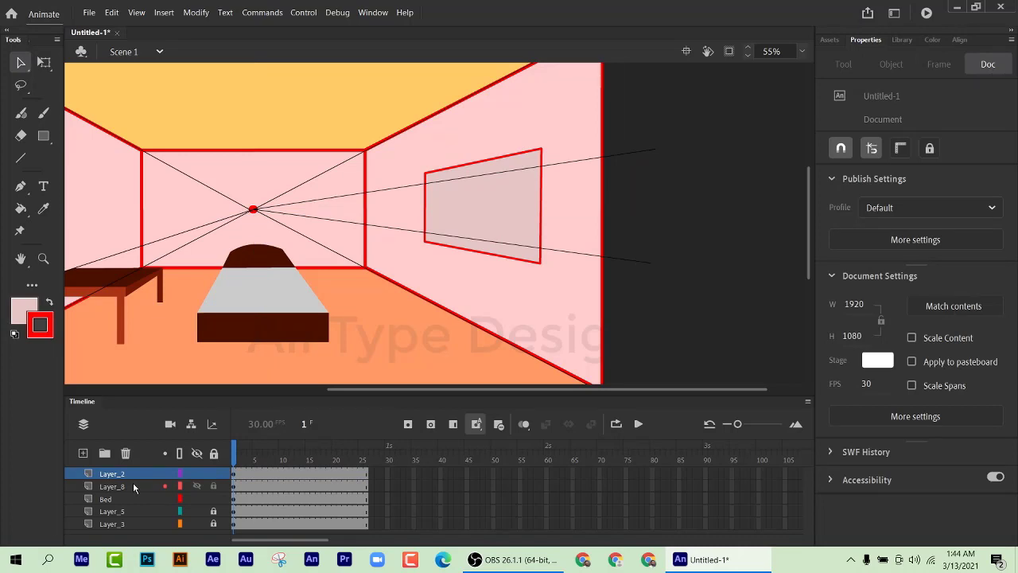
Step: On Layer_8, draw a red line along the lower guide and a vertical red line near the window's far edge, both overshooting its outline
click(112, 486)
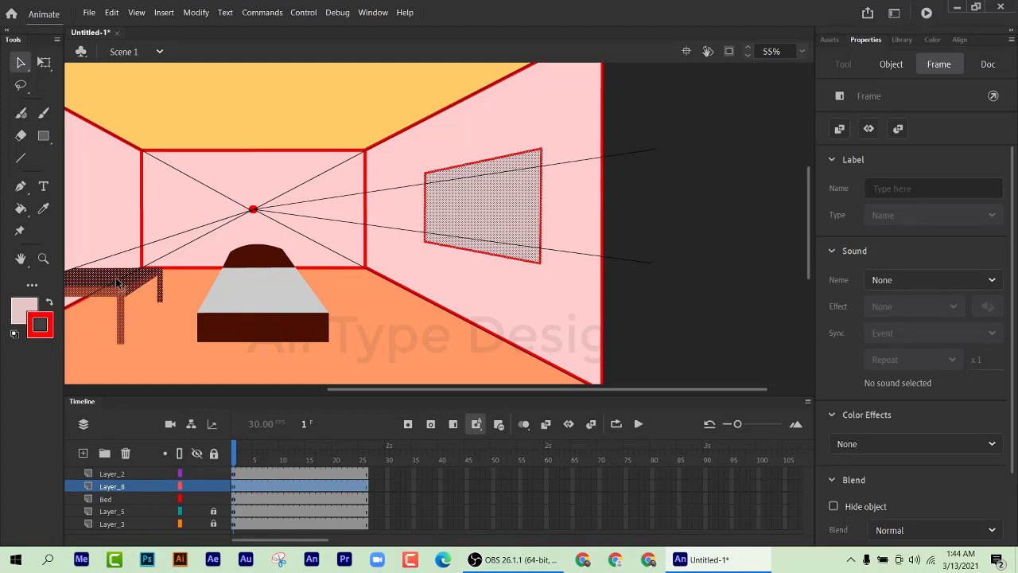
click(670, 206)
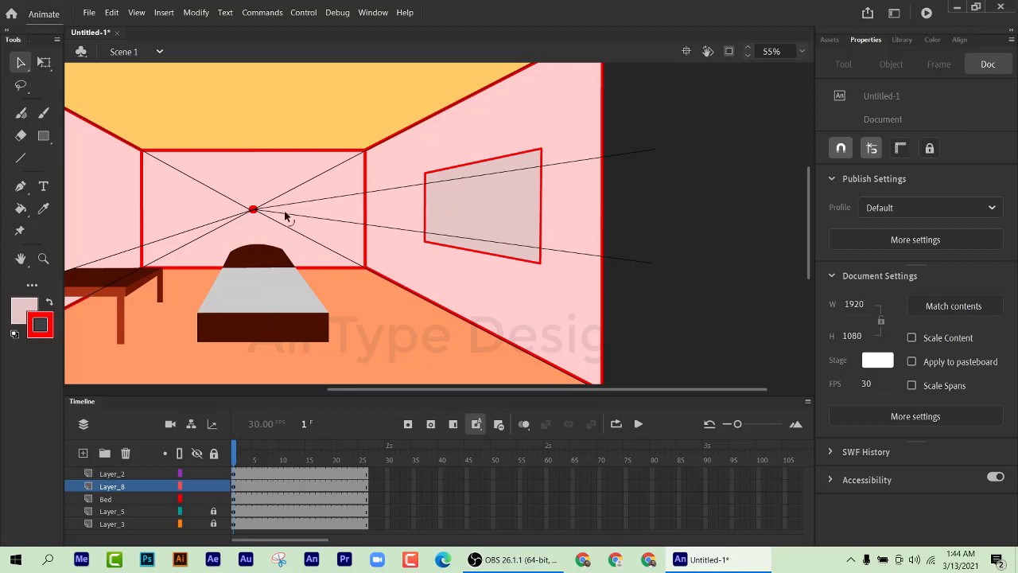
click(19, 159)
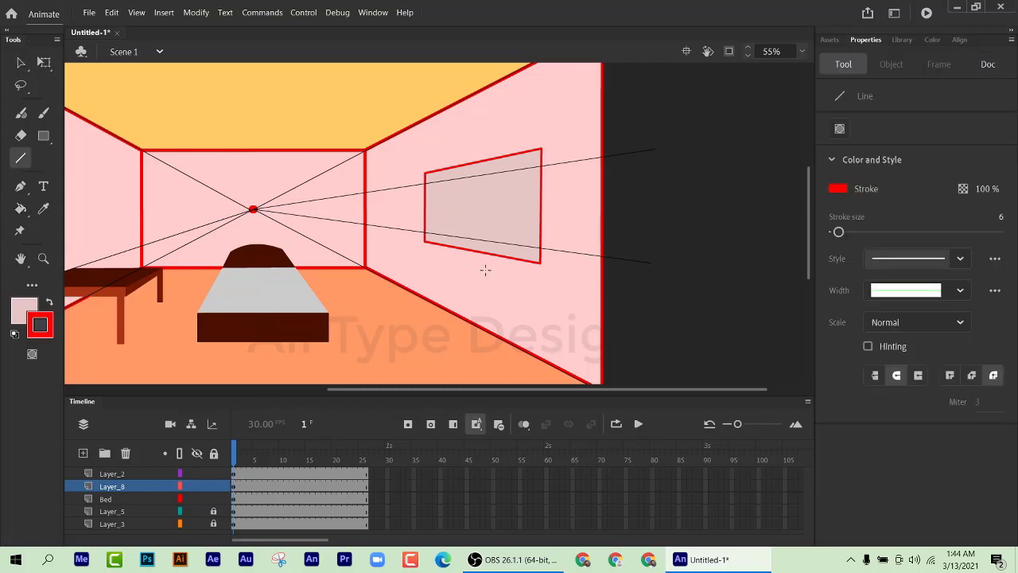
drag(422, 231, 584, 253)
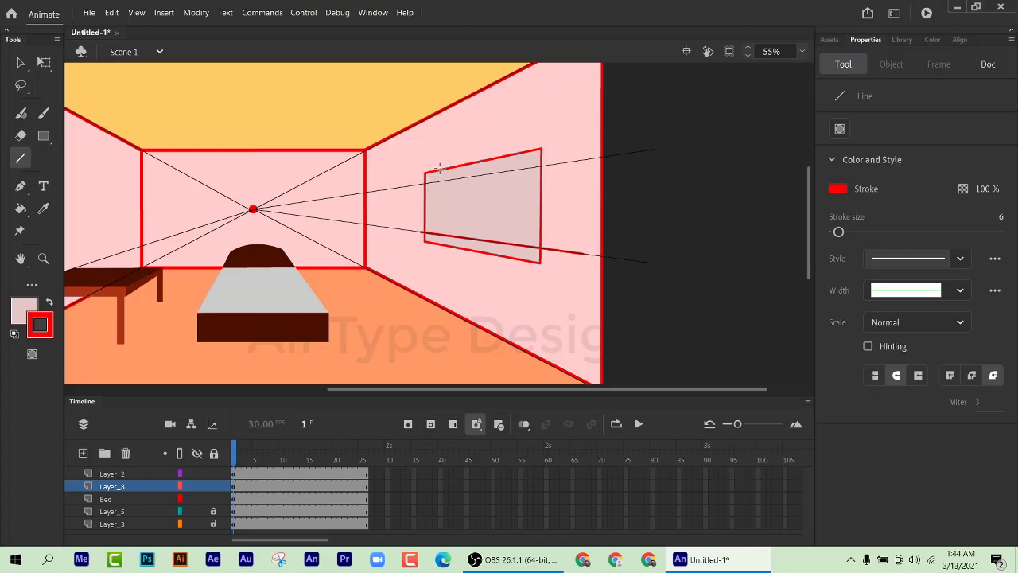
drag(442, 159, 447, 260)
click(20, 62)
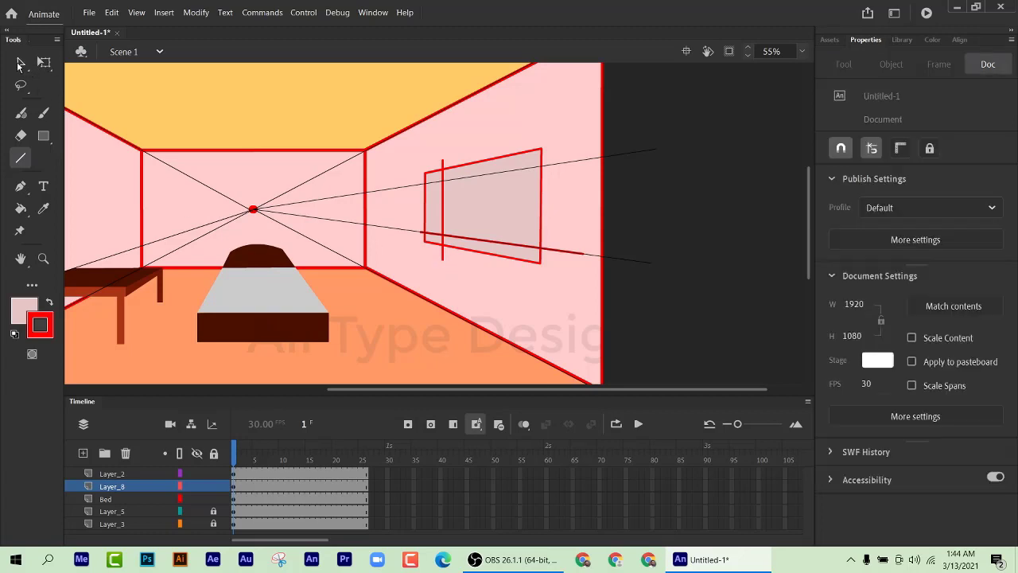
Step: Delete the vertical line's overhang below the window and lock Layer_2, which holds the perspective guides
click(443, 256)
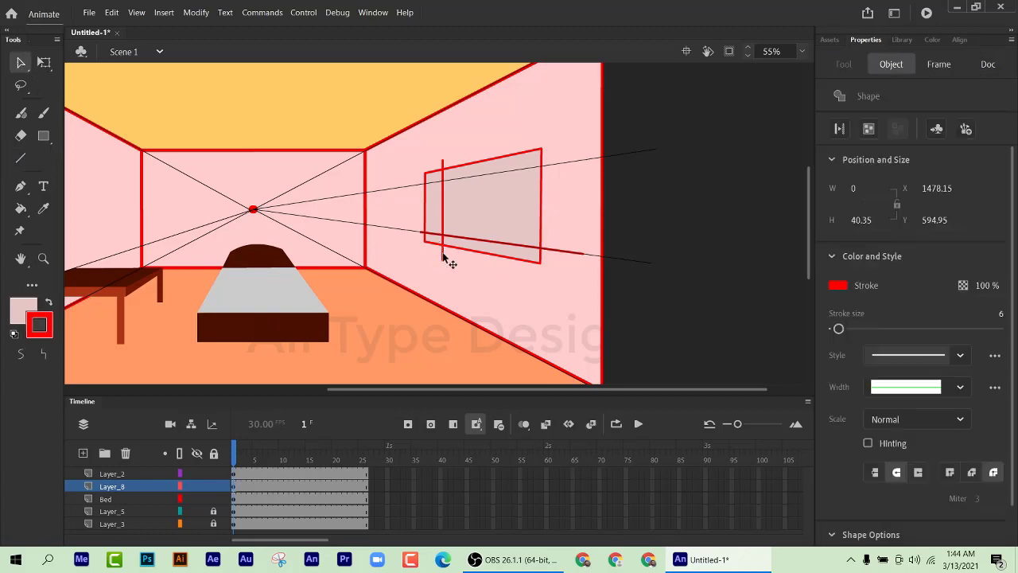
key(Delete)
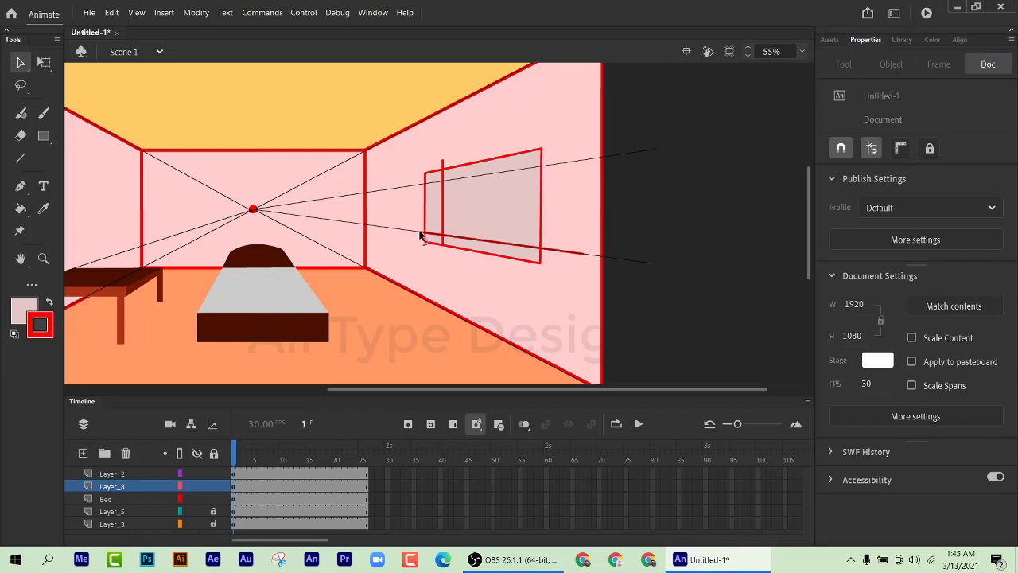
click(420, 236)
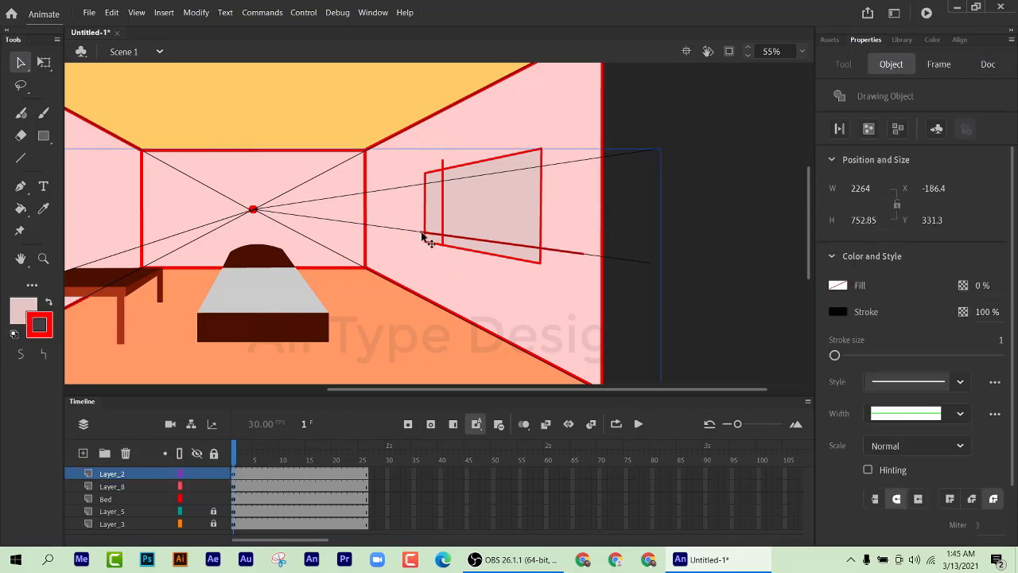
click(213, 473)
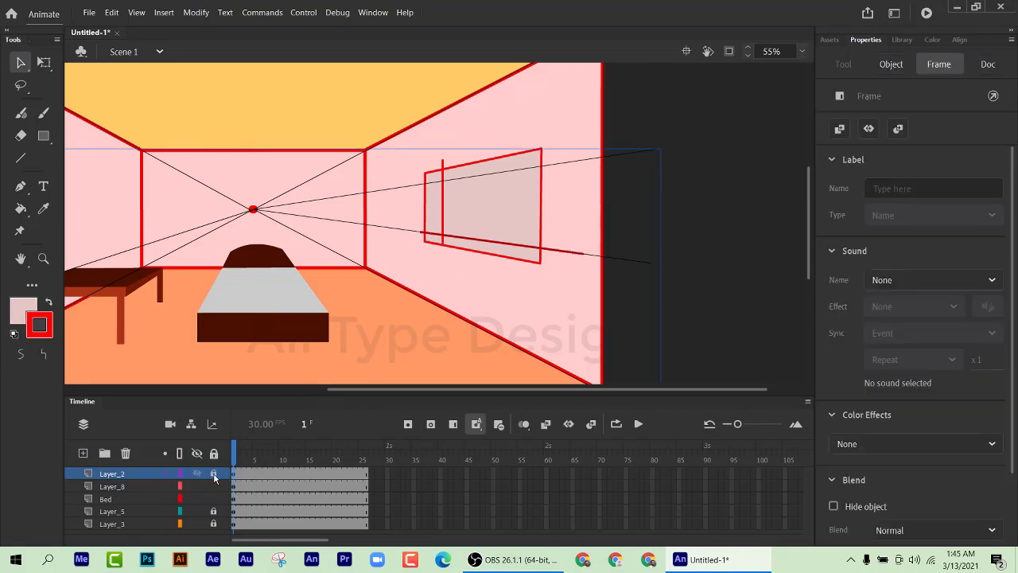
Step: Delete the remaining line ends overshooting the window outline, and the lower line's piece between the far edge and the vertical line
click(562, 254)
click(550, 258)
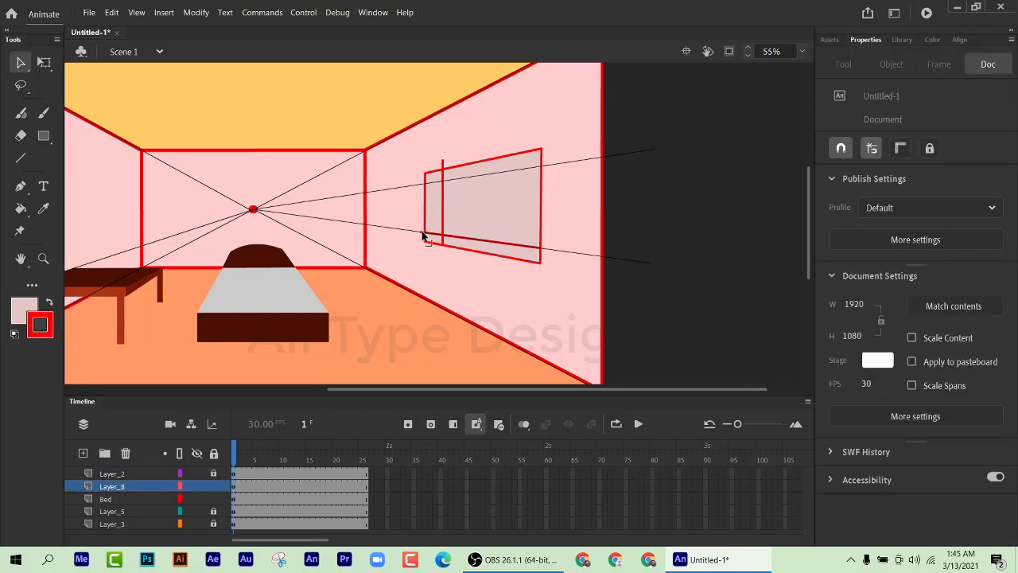
click(423, 235)
click(432, 240)
click(445, 191)
click(440, 211)
click(436, 237)
click(439, 238)
click(443, 240)
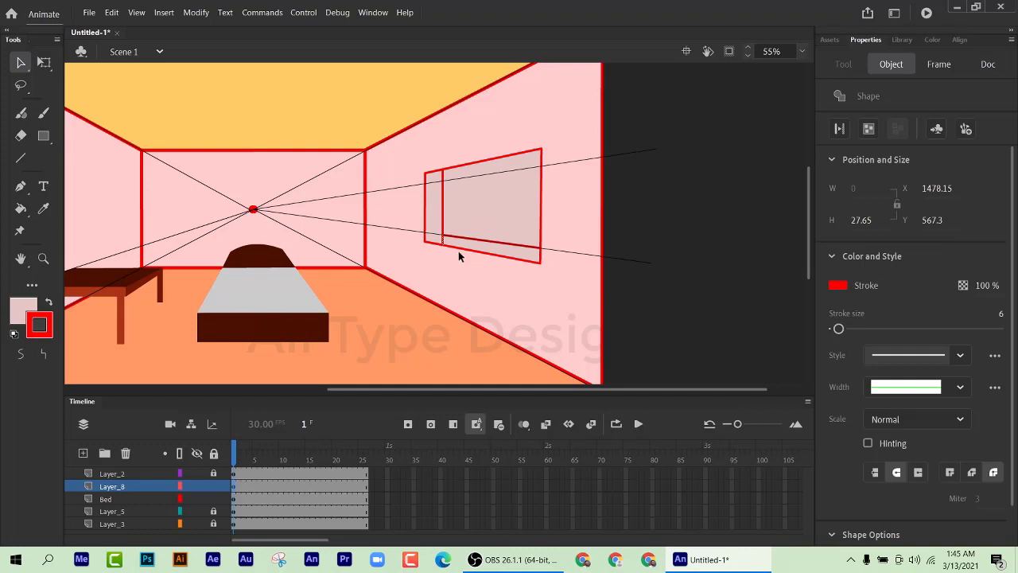
click(462, 255)
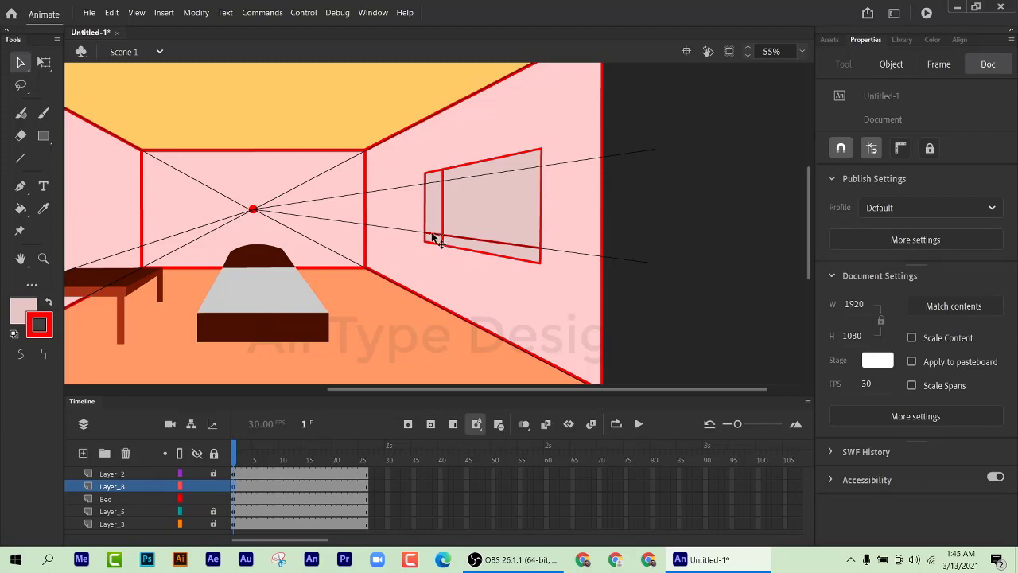
click(433, 239)
click(441, 249)
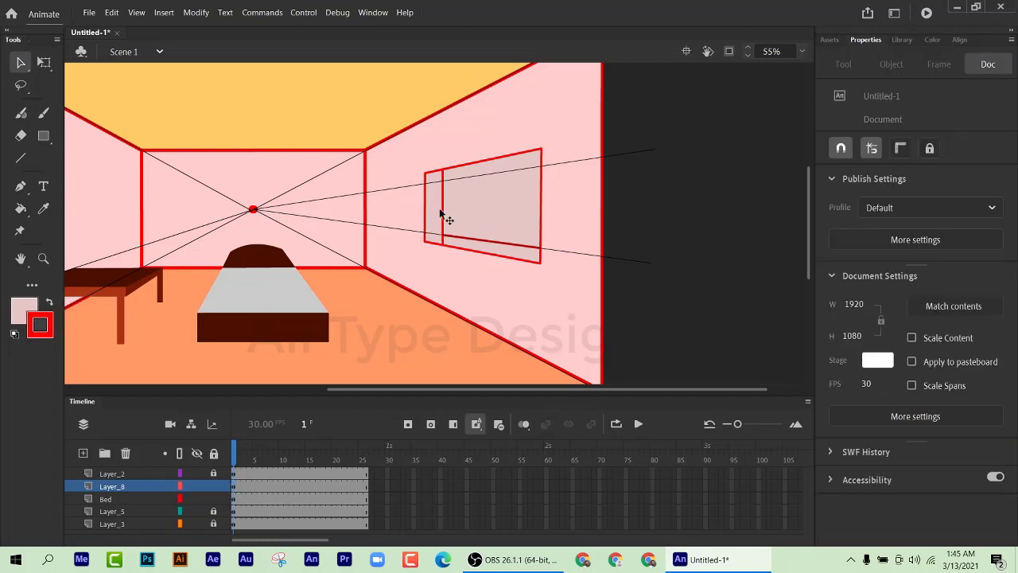
Step: Fill the window's lower sill strip with a darker greyish pink, #BFA3A3
click(23, 304)
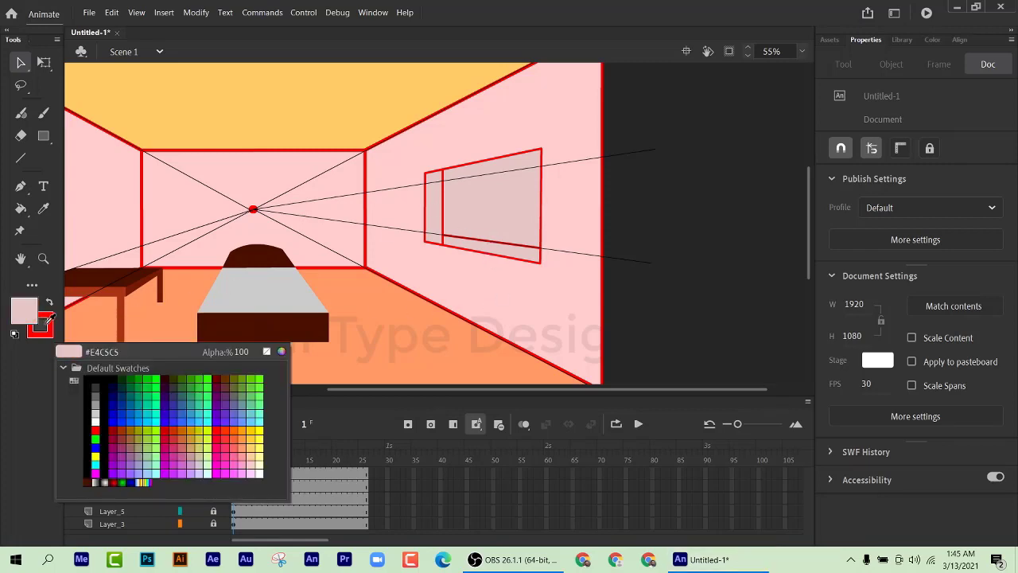
click(281, 351)
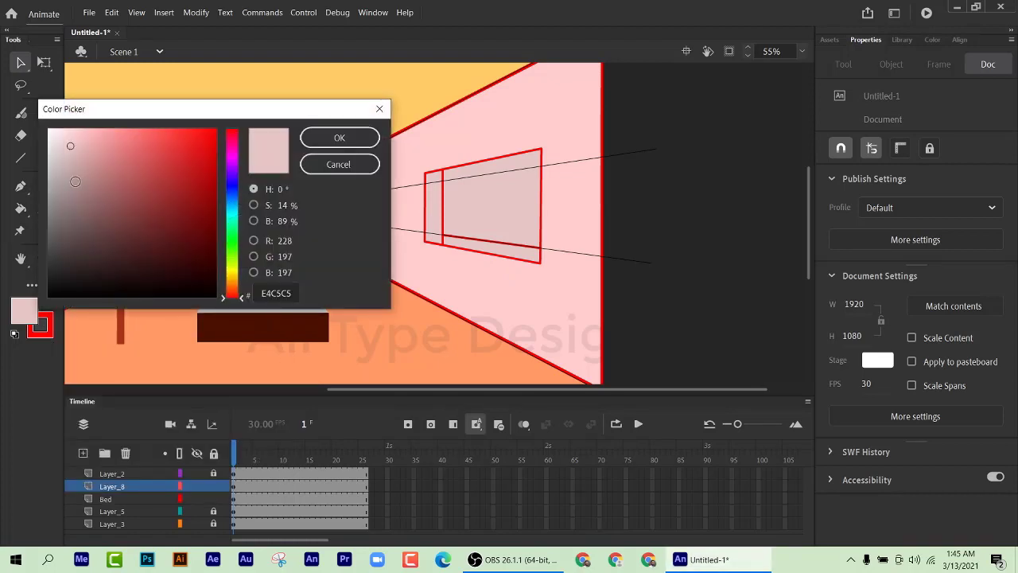
drag(73, 159, 71, 170)
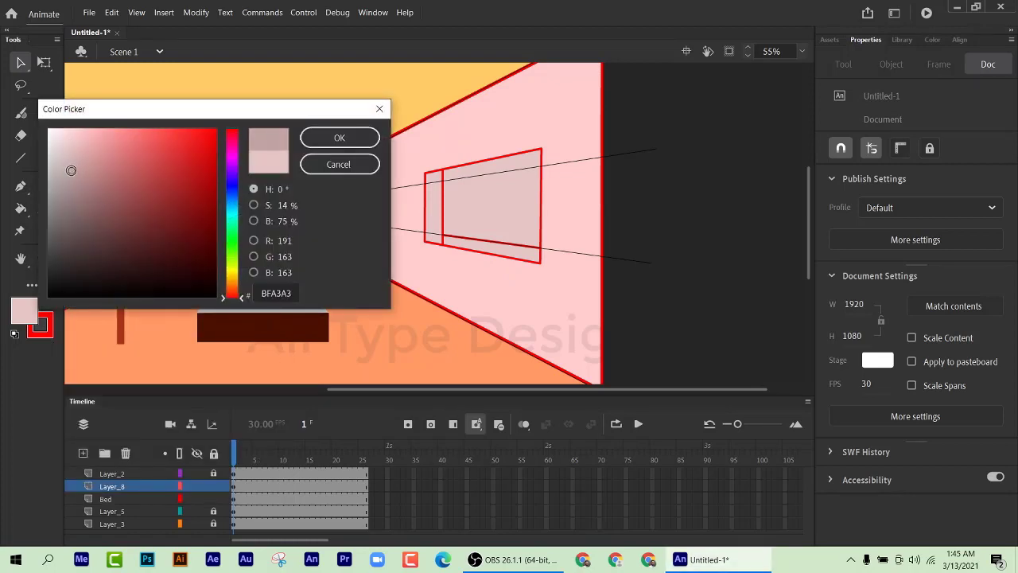
click(339, 138)
click(21, 207)
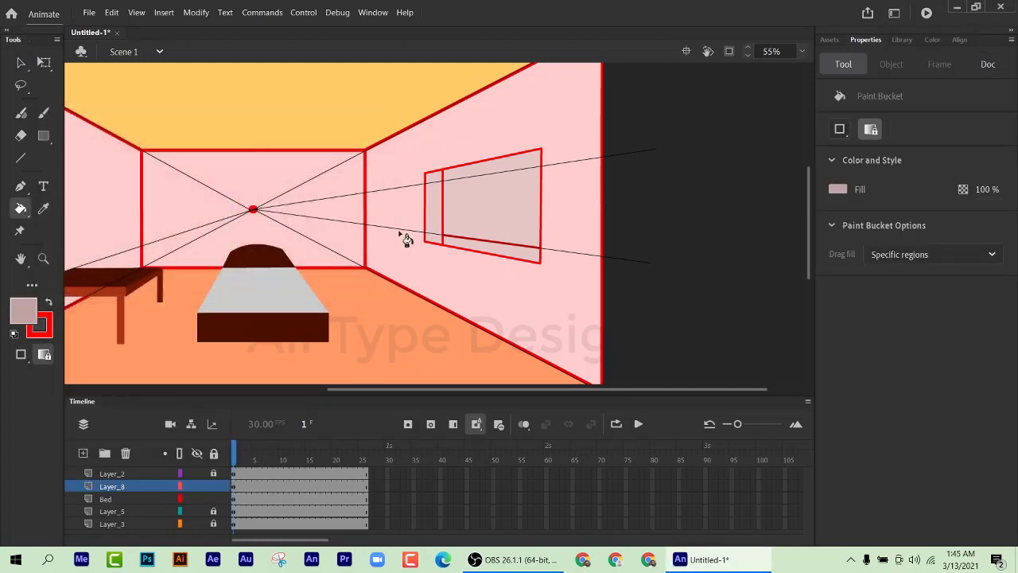
click(483, 245)
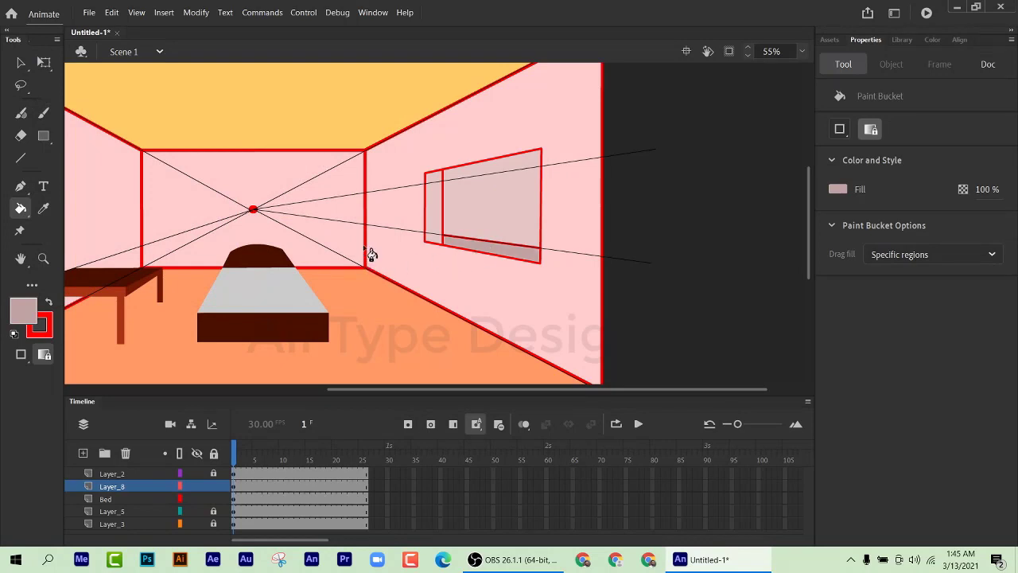
Step: Fill the vertical strip along the window's far edge with the greyer shade #AE9E9E
click(17, 315)
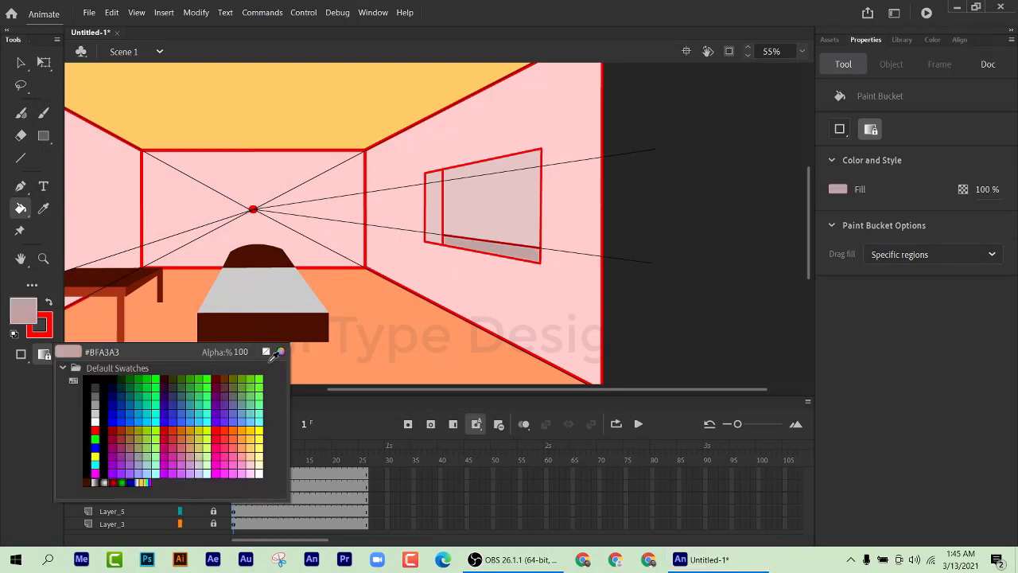
click(280, 354)
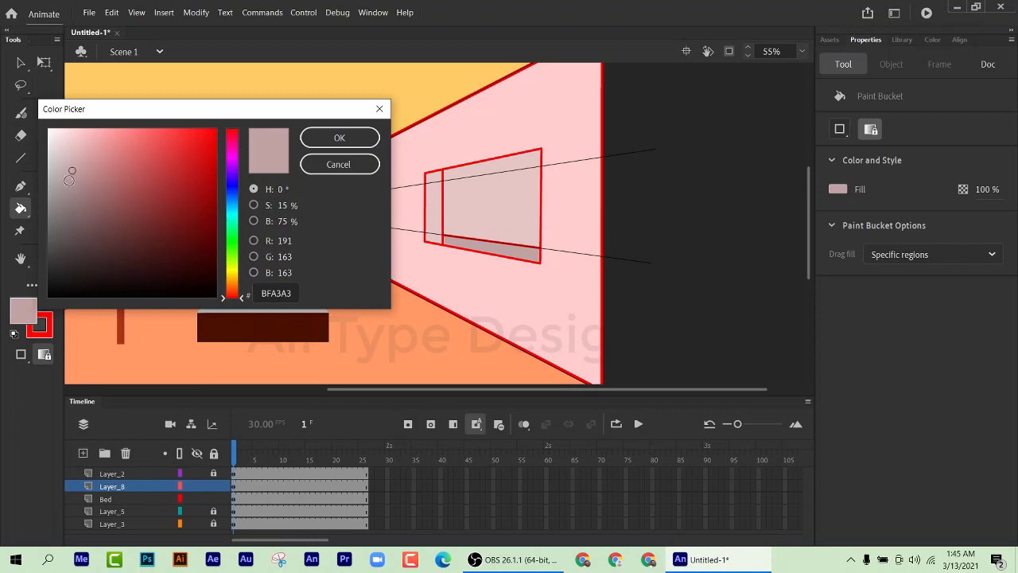
click(62, 182)
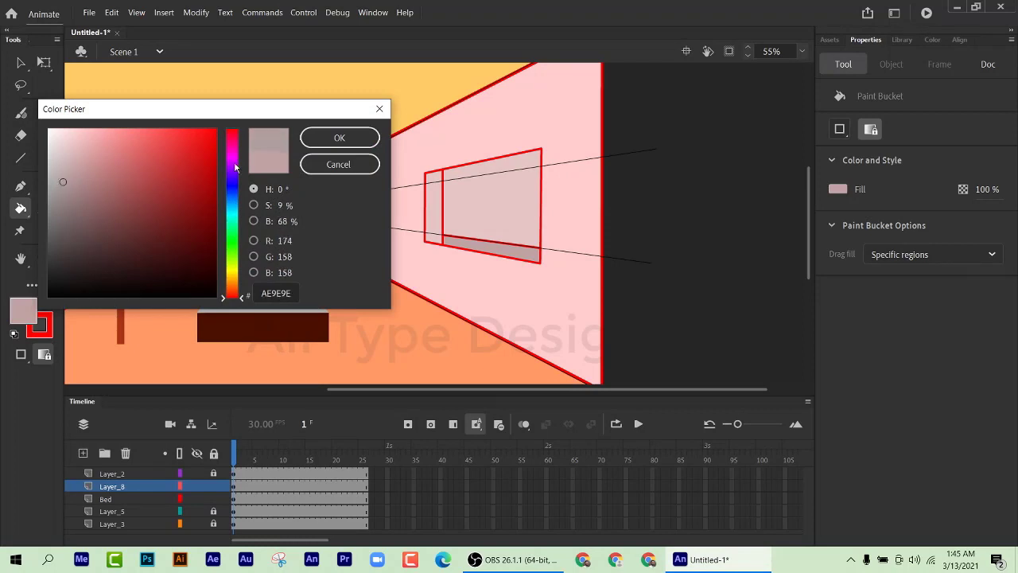
click(316, 143)
click(433, 200)
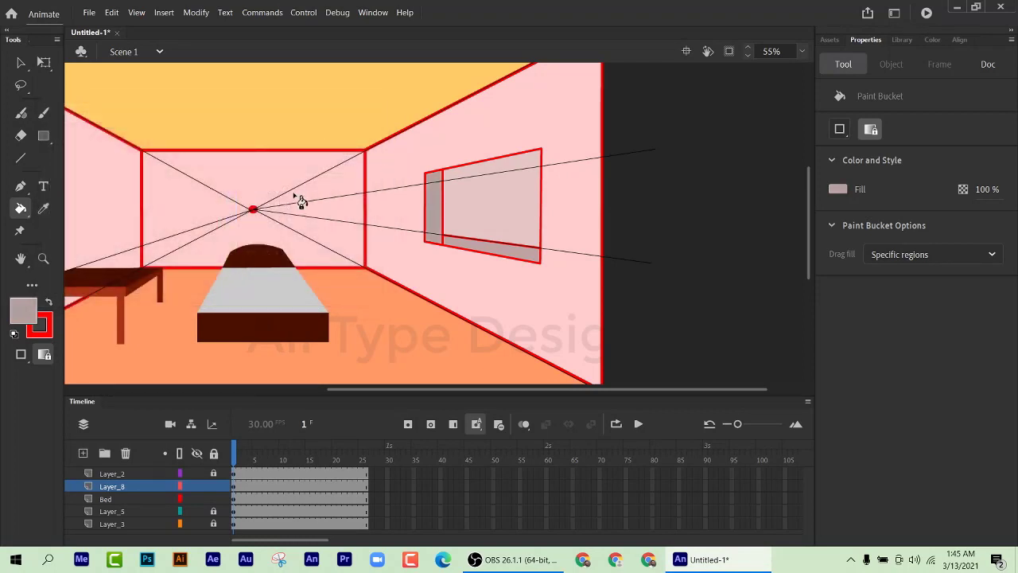
Step: Delete the red lines inside the window that separate the shaded strips from the pale pane
click(21, 62)
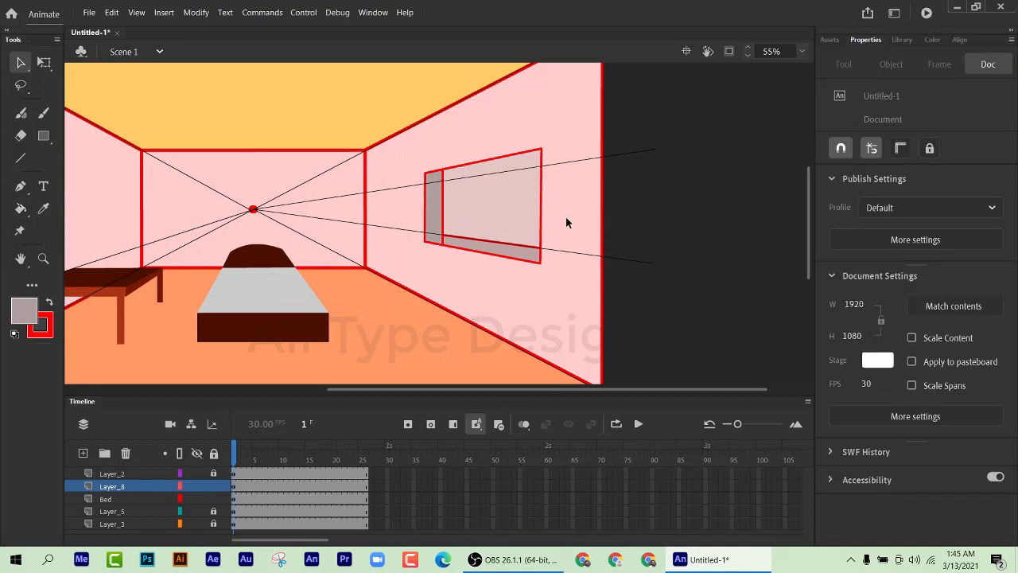
click(499, 241)
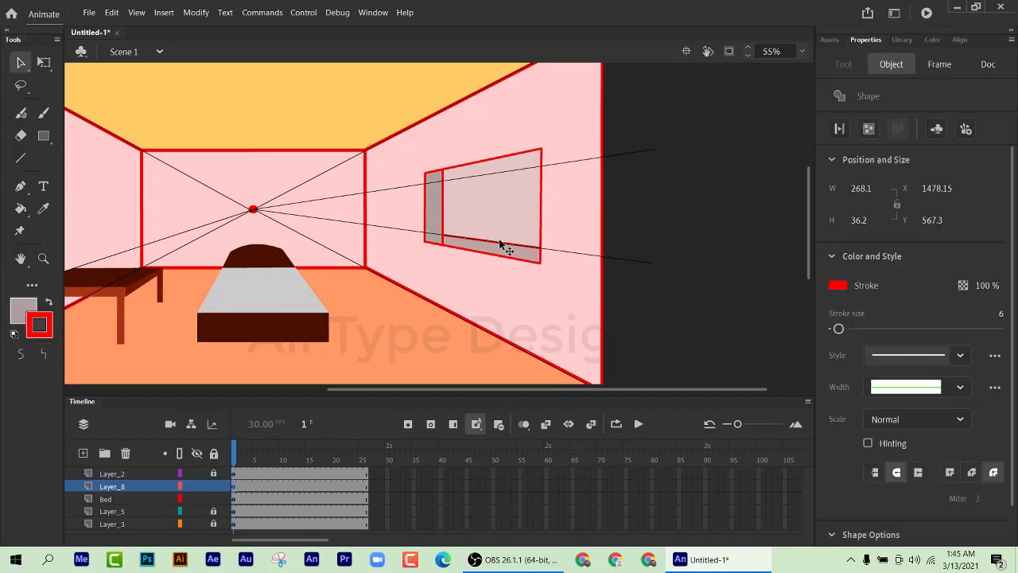
click(466, 227)
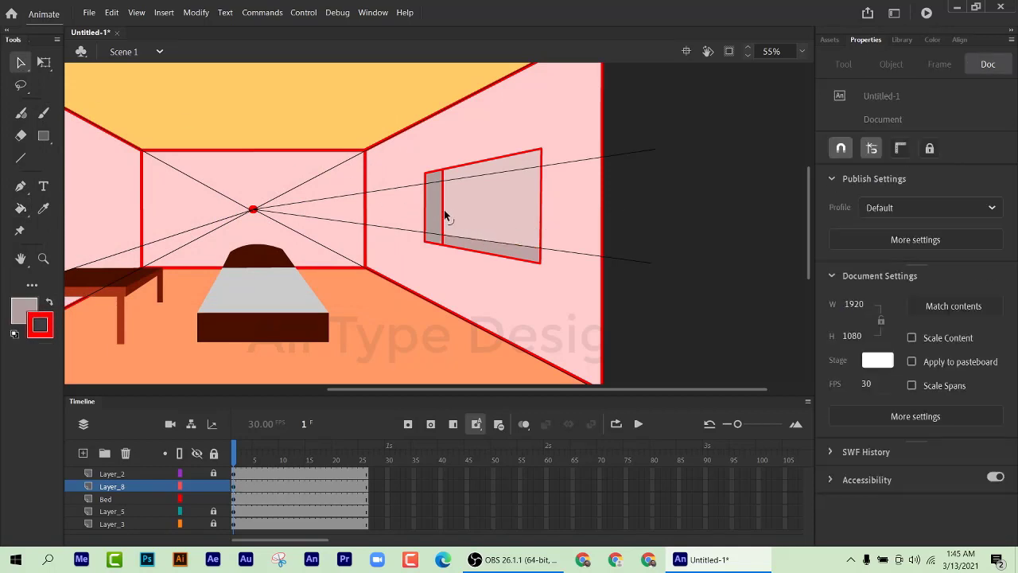
click(444, 209)
key(Delete)
click(444, 243)
key(Delete)
Step: Try removing the pale fill inside the window while keeping the shaded strips, and restore the fill
click(501, 204)
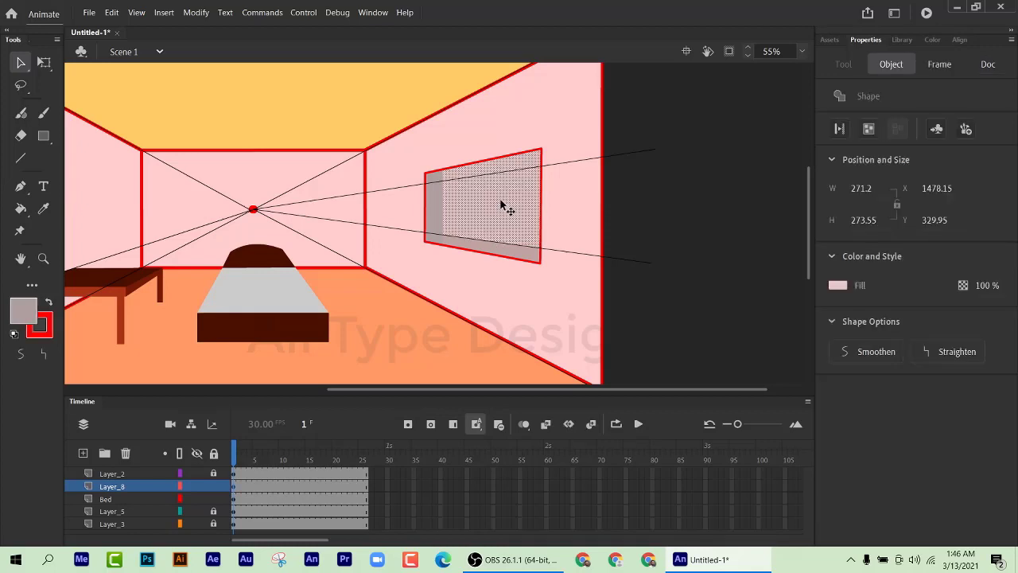
key(Delete)
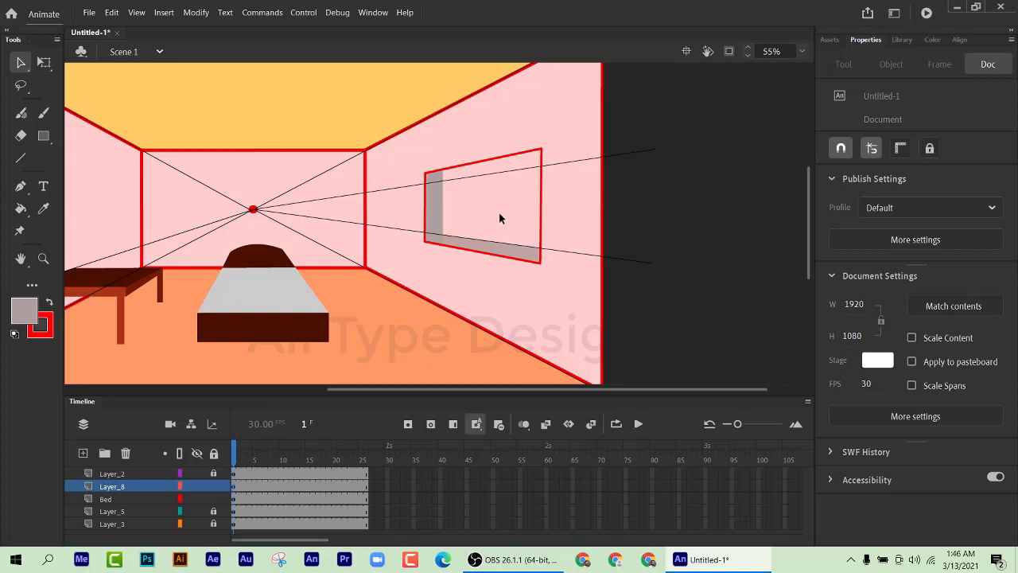
click(499, 211)
click(646, 241)
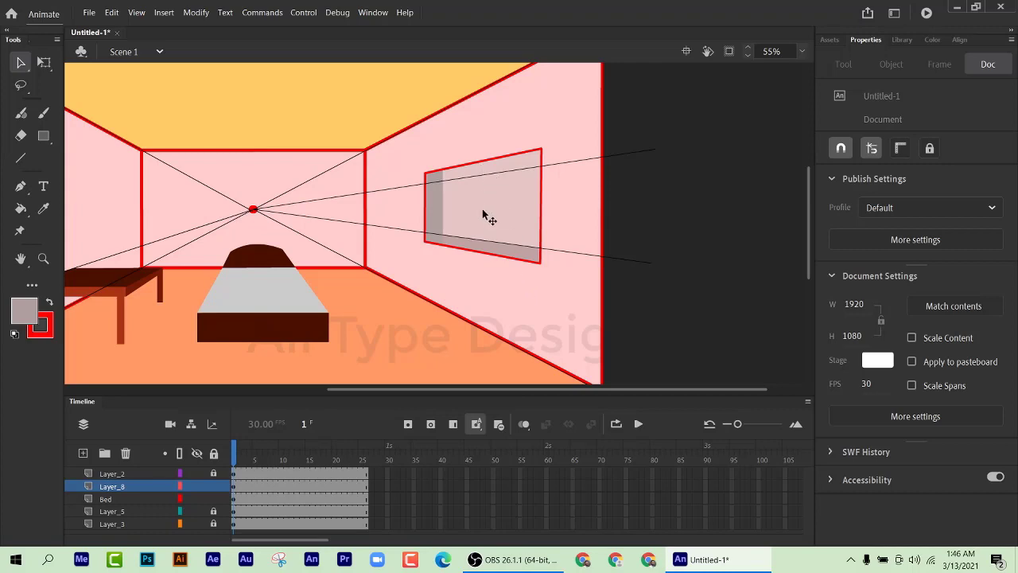
Step: Draw a vertical and a horizontal red line crossing through the middle of the window, both overshooting its outline
click(22, 159)
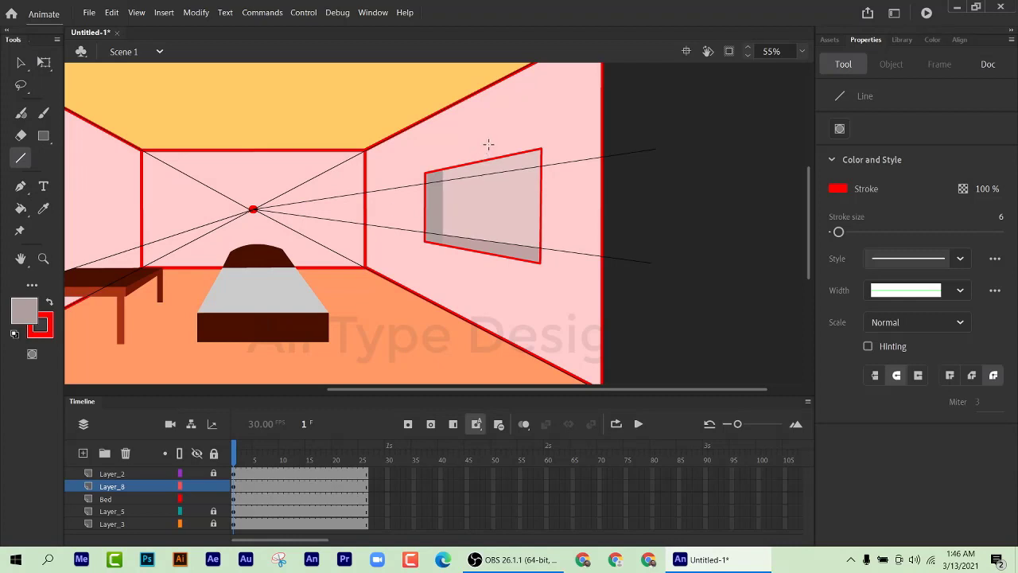
drag(493, 135, 496, 273)
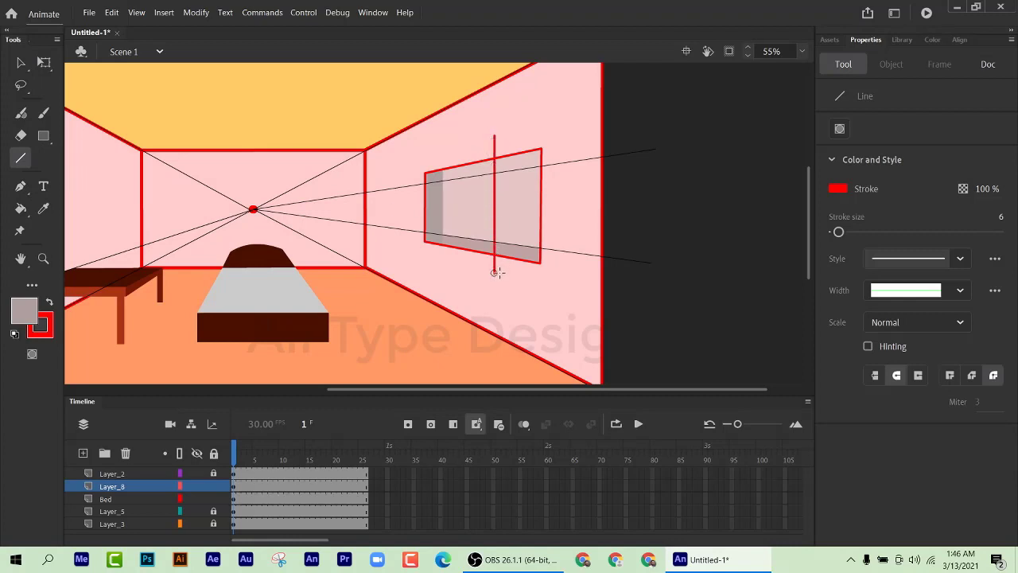
drag(576, 209, 401, 210)
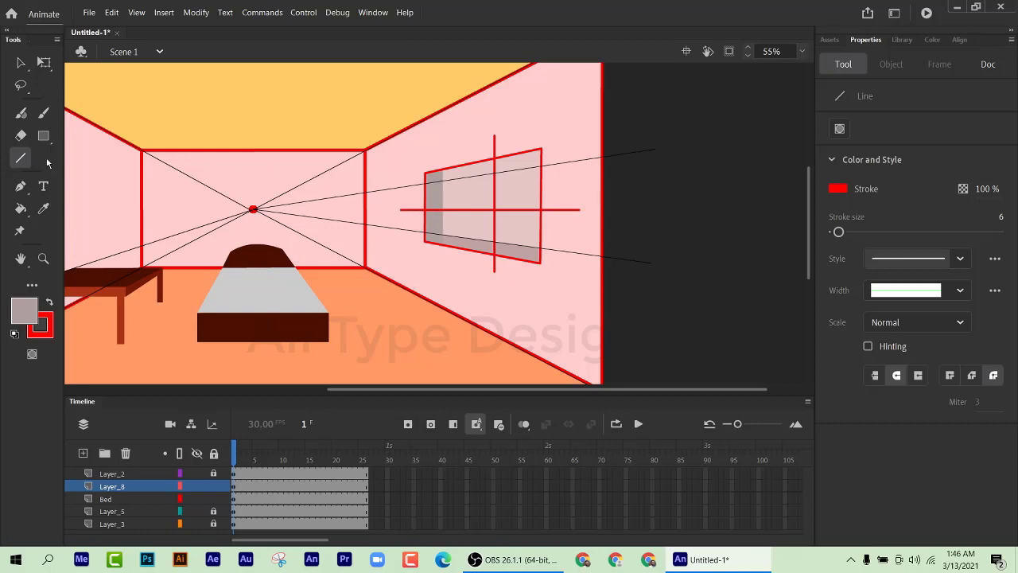
Step: Delete the four ends of the crossing lines that stick out beyond the window outline
click(20, 62)
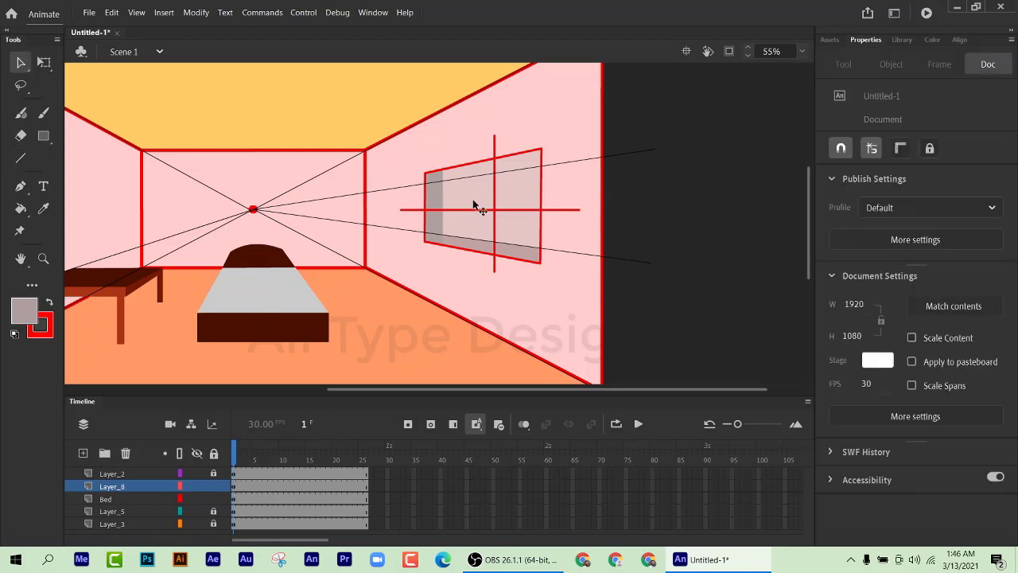
click(494, 149)
key(Delete)
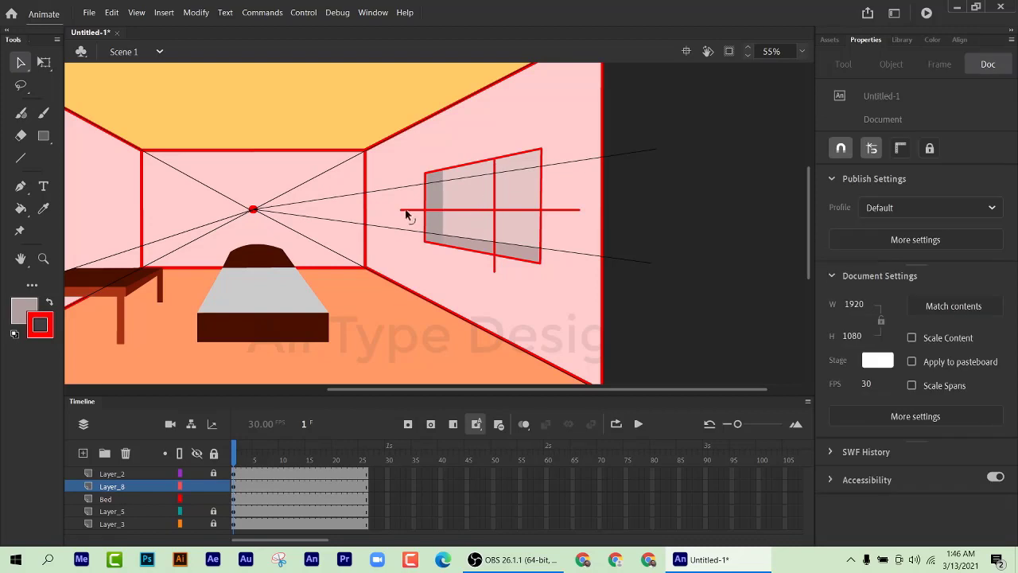
click(405, 211)
key(Delete)
click(565, 211)
key(Delete)
click(495, 265)
key(Delete)
Step: Set the fill color to a muted dark navy, 1C1C3C, using the custom color picker
click(24, 310)
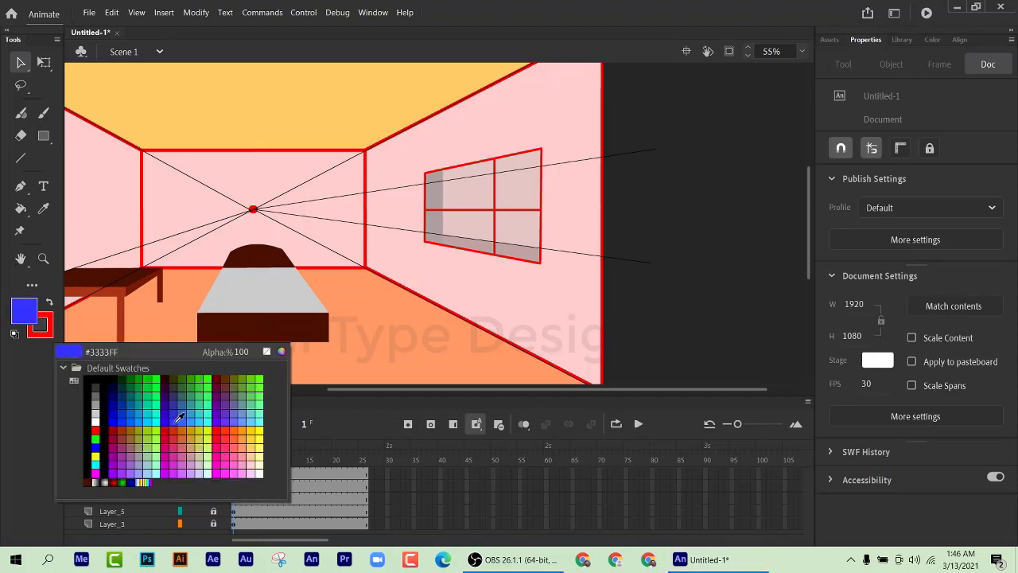
click(116, 385)
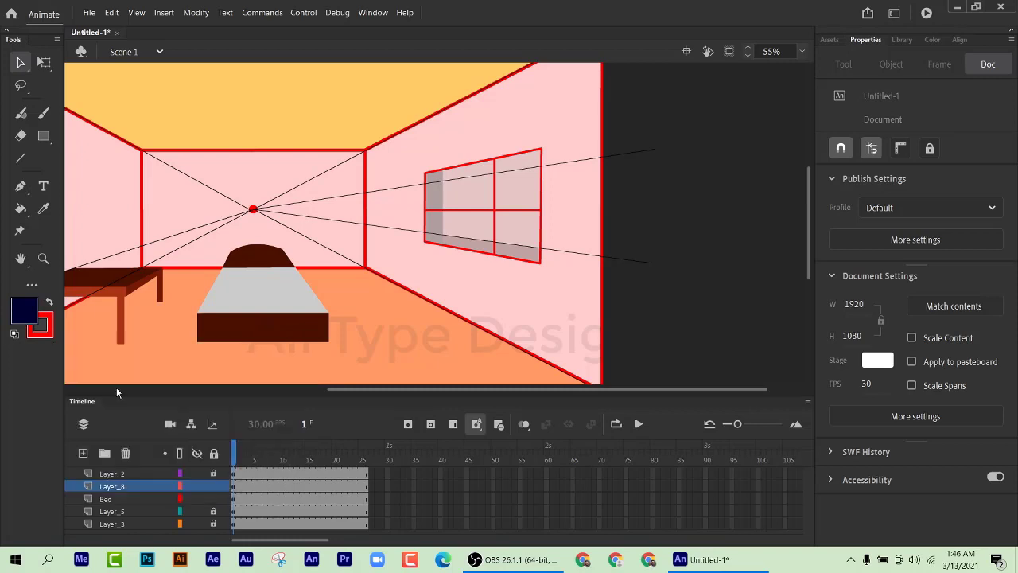
click(19, 310)
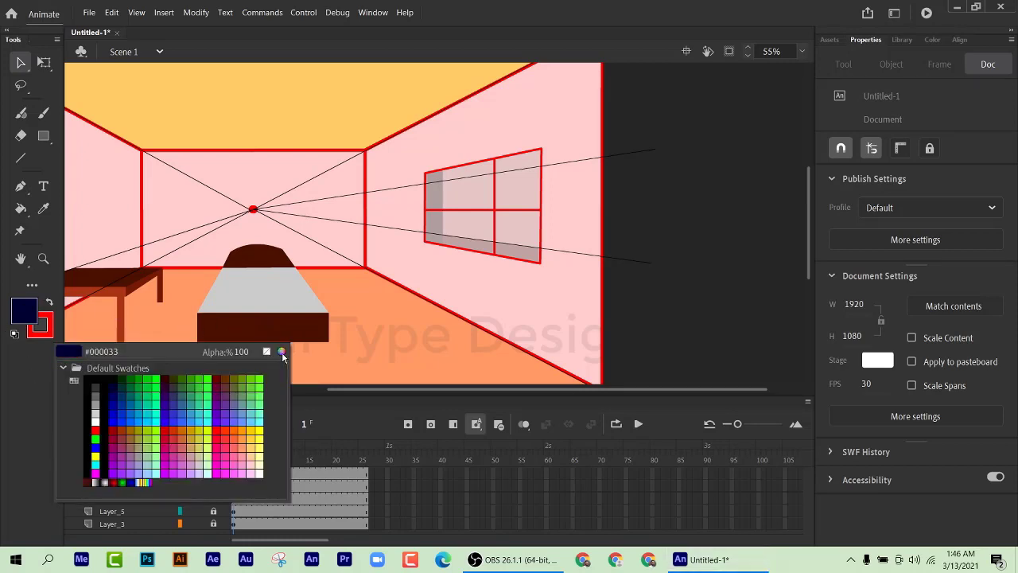
click(285, 358)
mouse_move(195, 261)
mouse_down()
mouse_move(125, 262)
mouse_move(138, 256)
mouse_up()
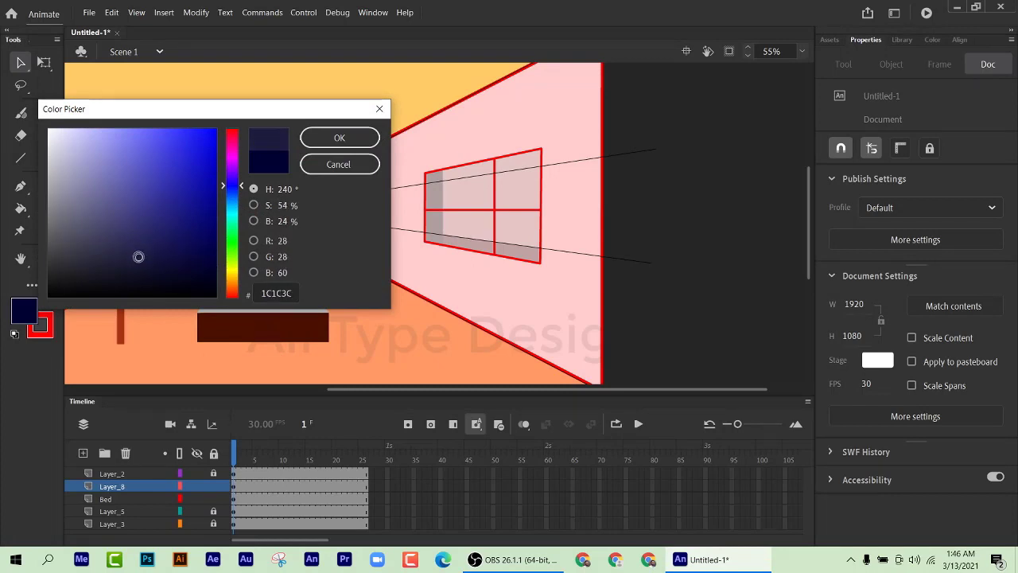
click(327, 136)
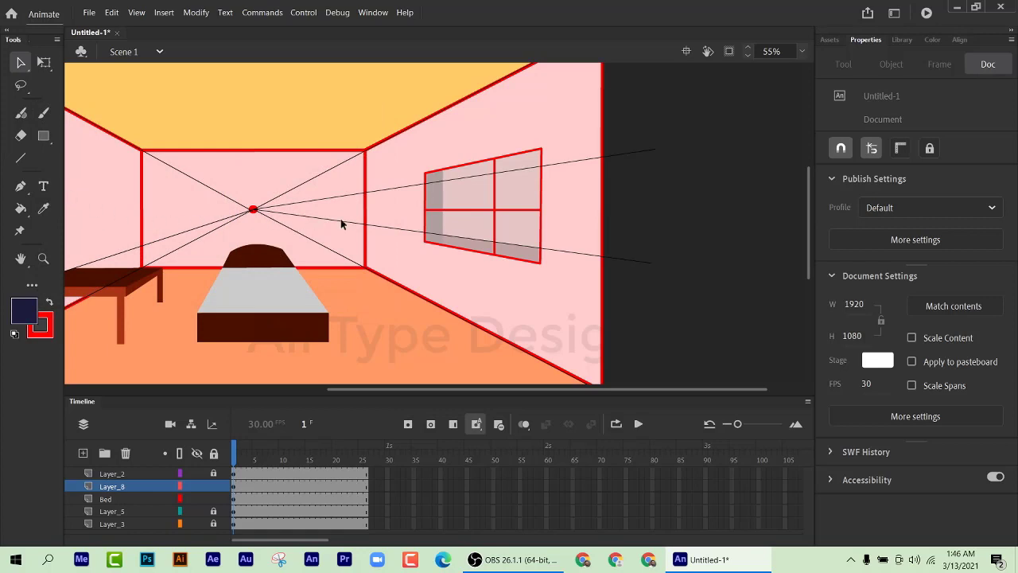
Step: Fill the four pale window panes with the dark navy using the Paint Bucket, leaving the shaded depth strips as they are
click(21, 207)
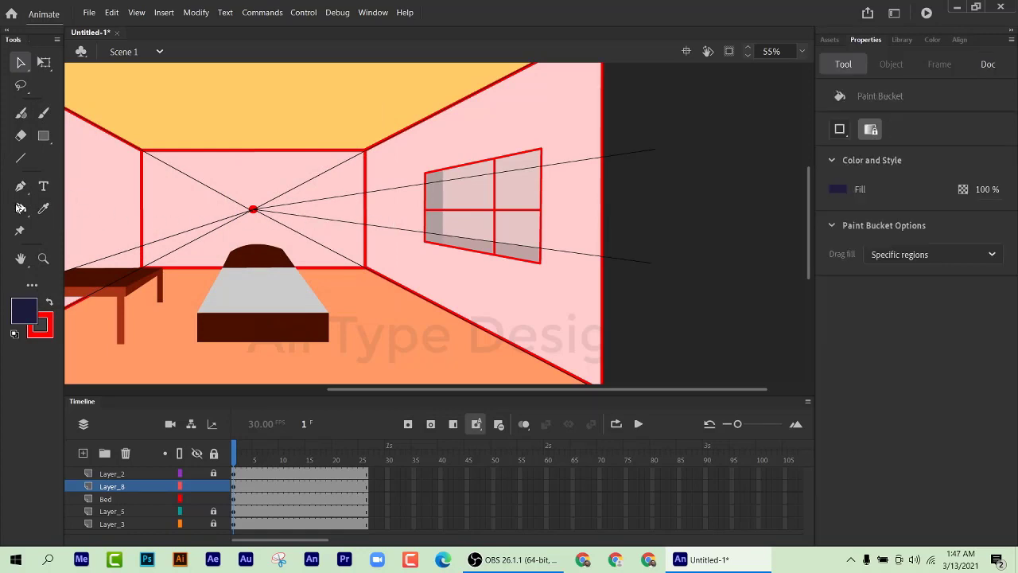
click(476, 199)
click(518, 201)
click(521, 230)
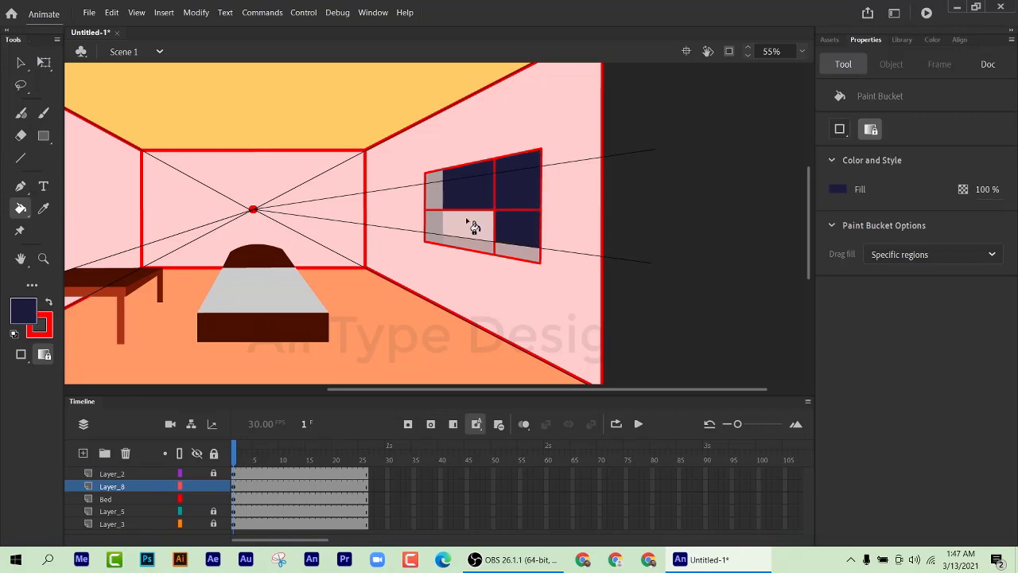
click(473, 226)
Step: Delete the short piece of the horizontal crossbar over the window's shaded side strip, undoing the mistaken removal of the piece across the panes
click(21, 62)
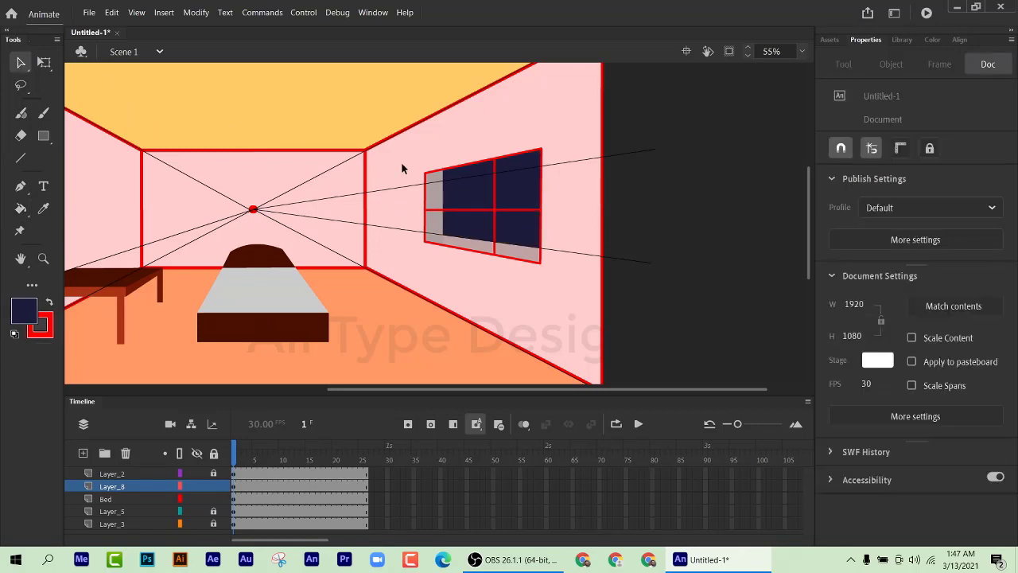
click(475, 212)
key(Delete)
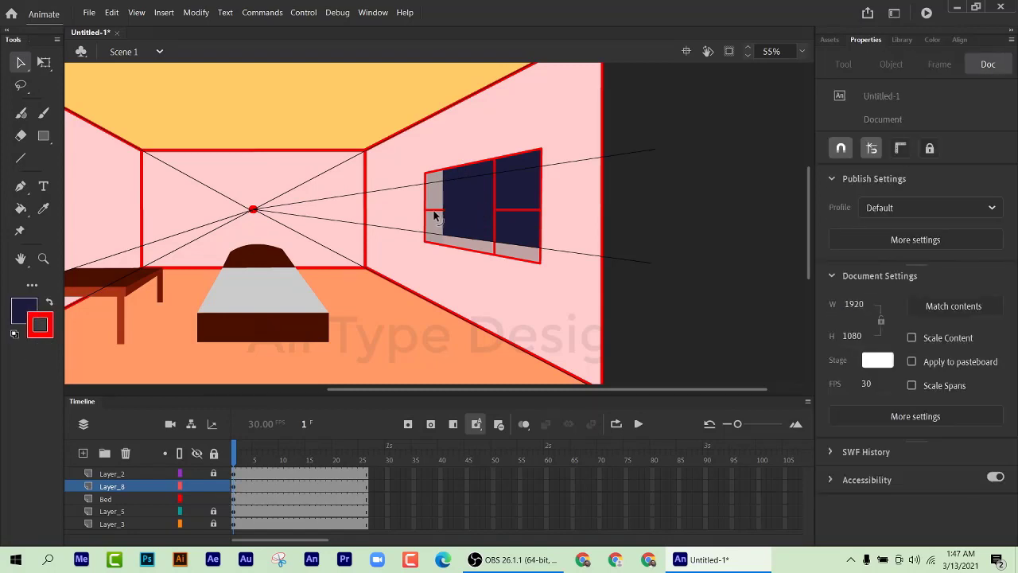
key(ctrl+z)
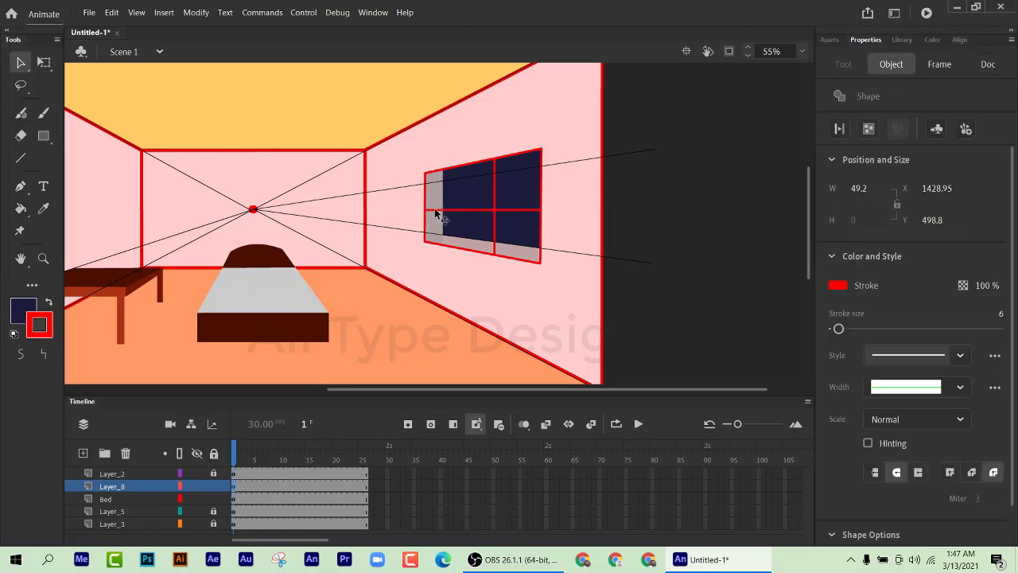
drag(435, 210, 441, 213)
Step: Recolor the horizontal crossbar piece next to the shaded side strip from red to dark gray
click(470, 210)
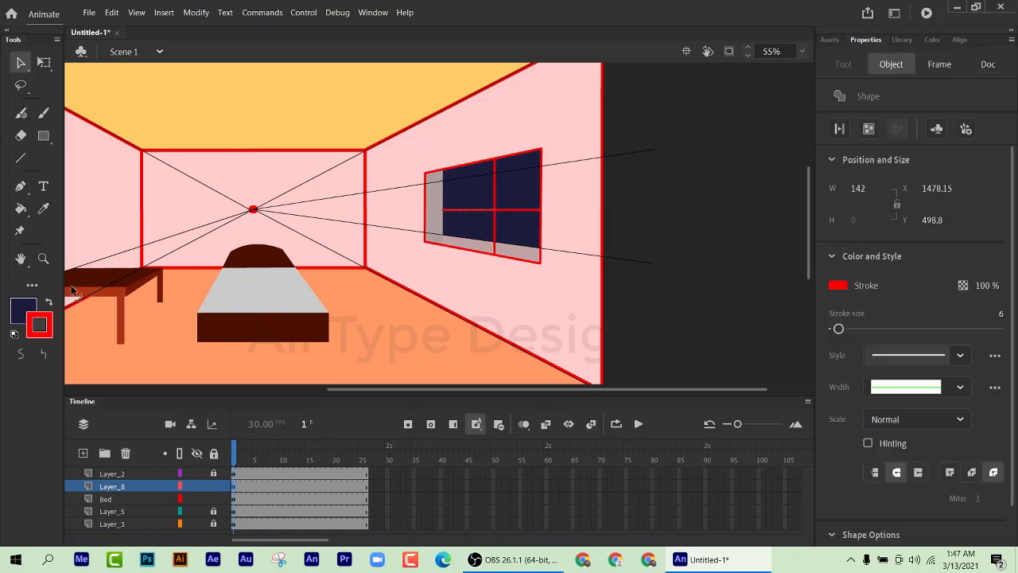
click(49, 337)
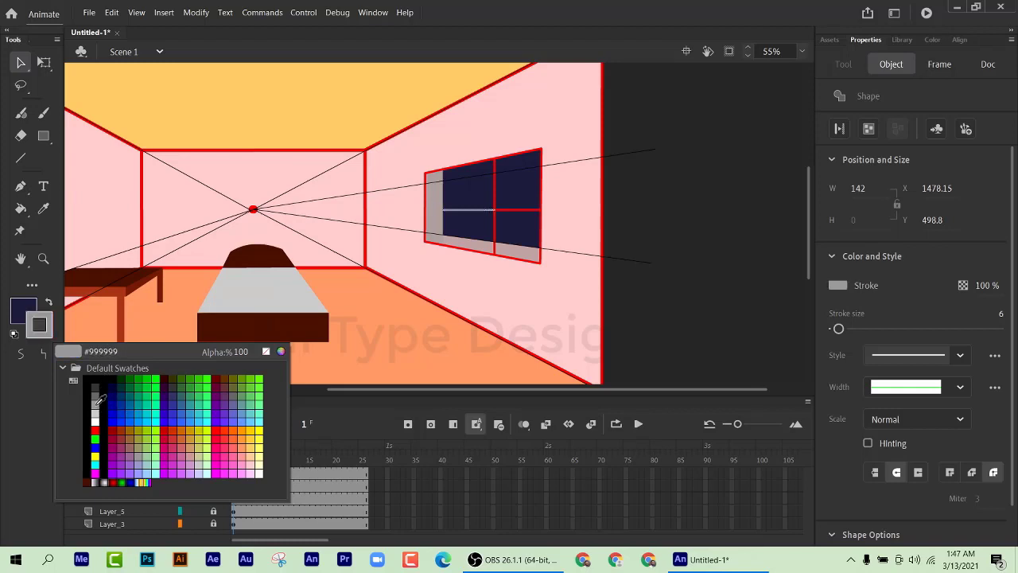
click(95, 395)
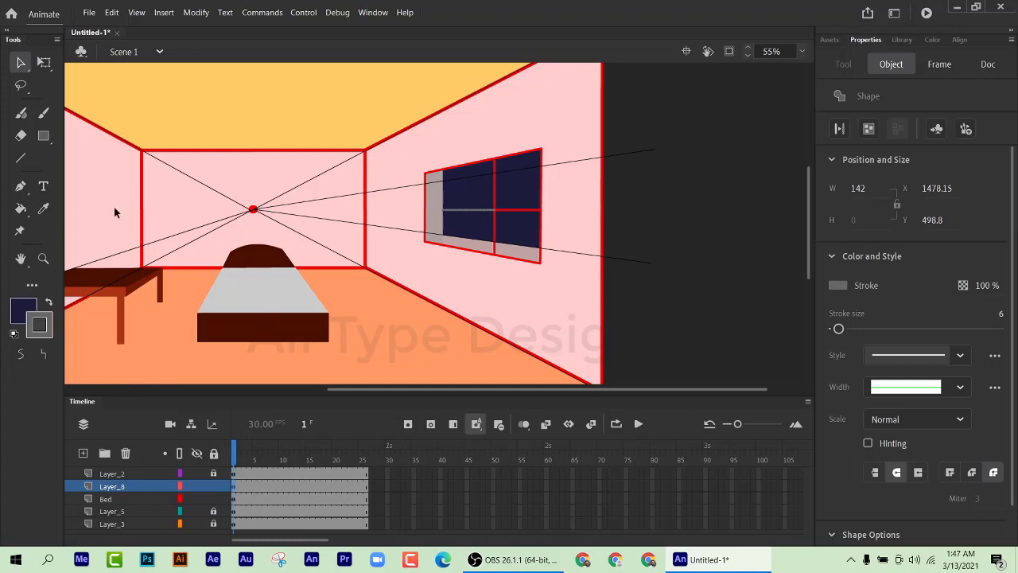
Step: Recolor the vertical crossbar and the rest of the horizontal one dark gray with the Ink Bottle tool
click(495, 204)
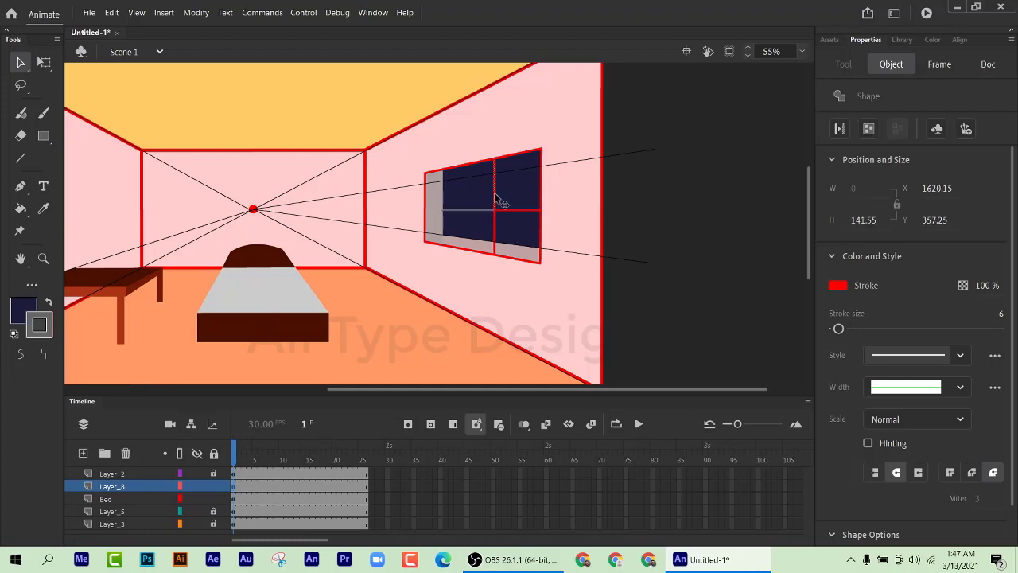
click(20, 208)
mouse_move(21, 208)
mouse_down()
mouse_move(74, 214)
mouse_move(74, 233)
mouse_up()
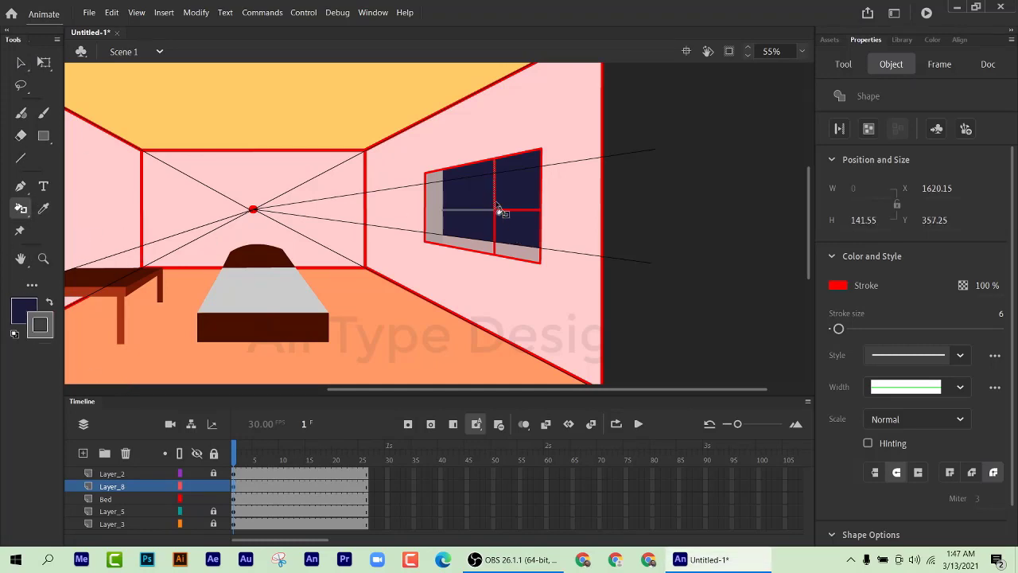
click(496, 204)
click(516, 212)
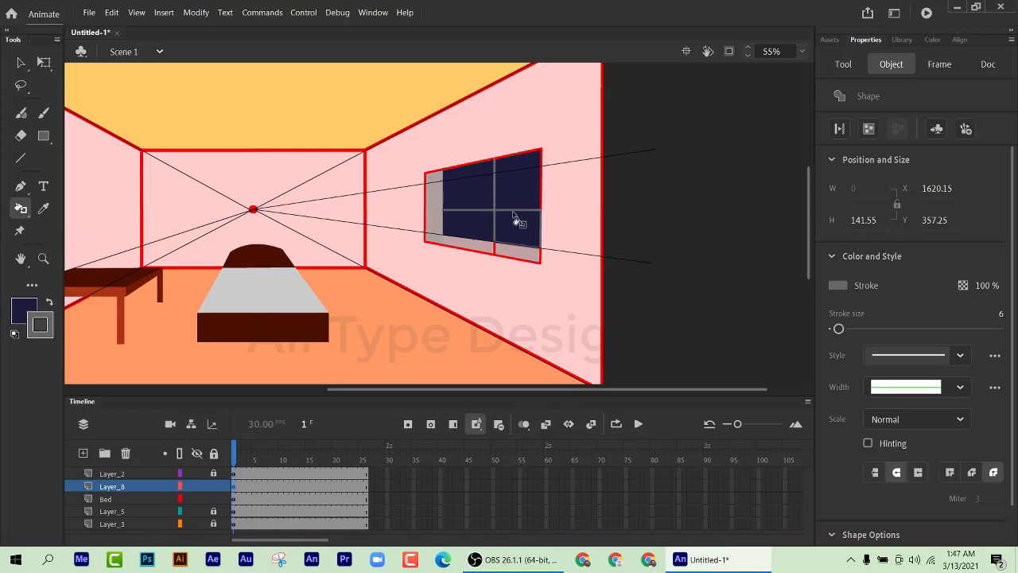
click(494, 253)
Step: Recolor all remaining red segments of the window's outer outline dark gray and clear the selection
click(481, 252)
click(429, 241)
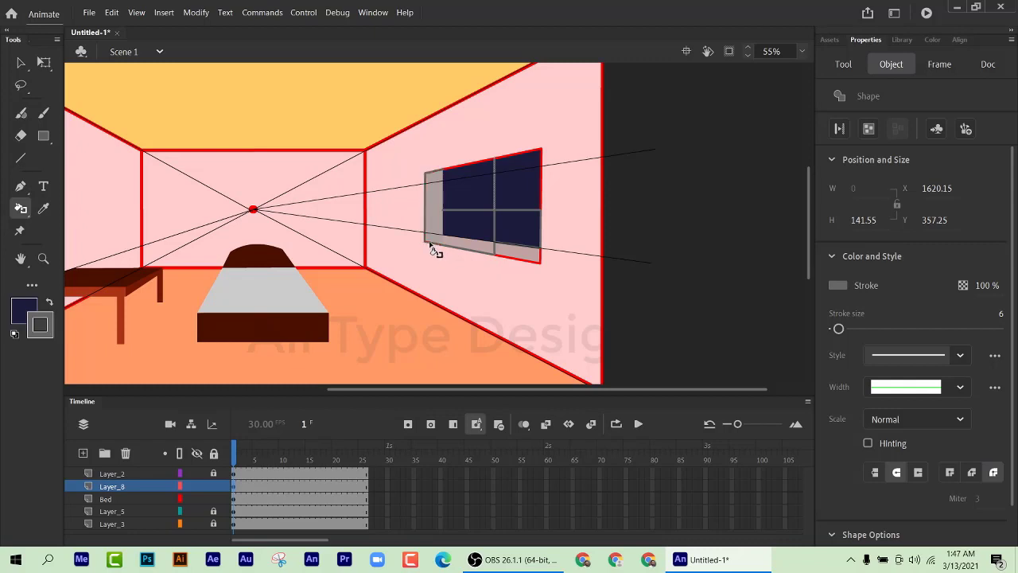
click(510, 158)
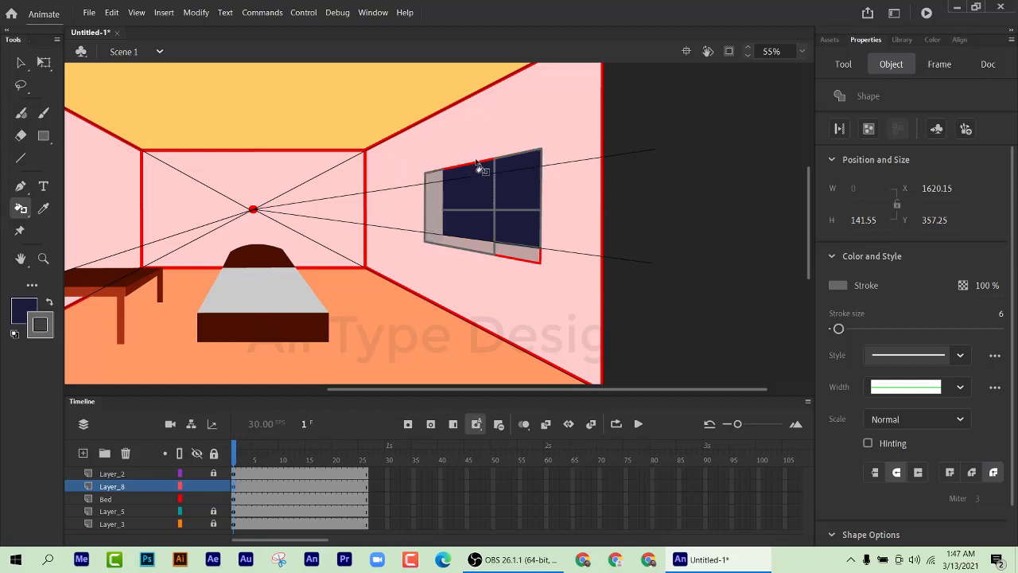
click(479, 167)
click(541, 258)
click(20, 63)
click(642, 240)
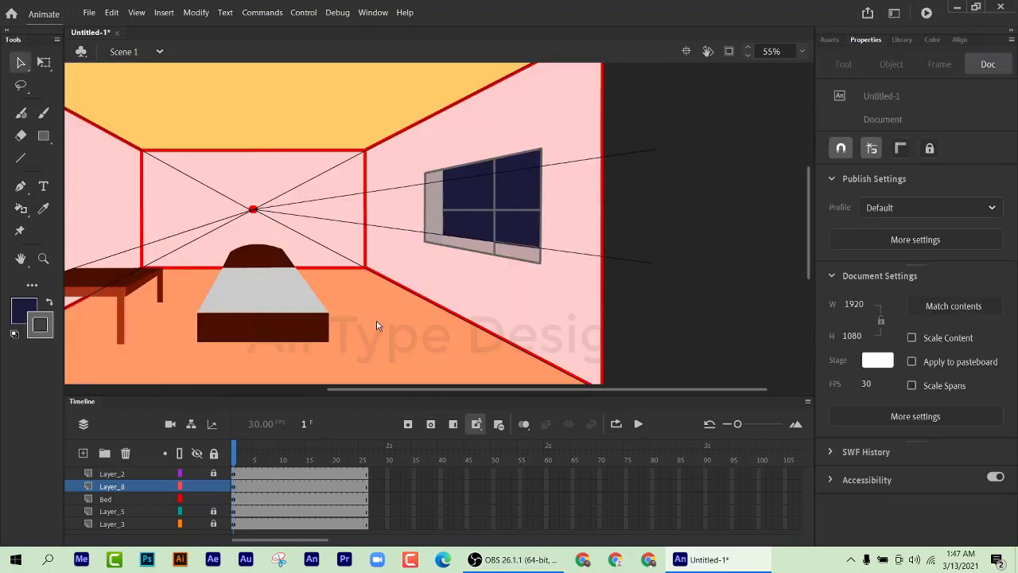
Step: Examine the whole room from ceiling to floor, including the table, bed and window
scroll(384, 279, left, 3)
scroll(382, 264, down, 1)
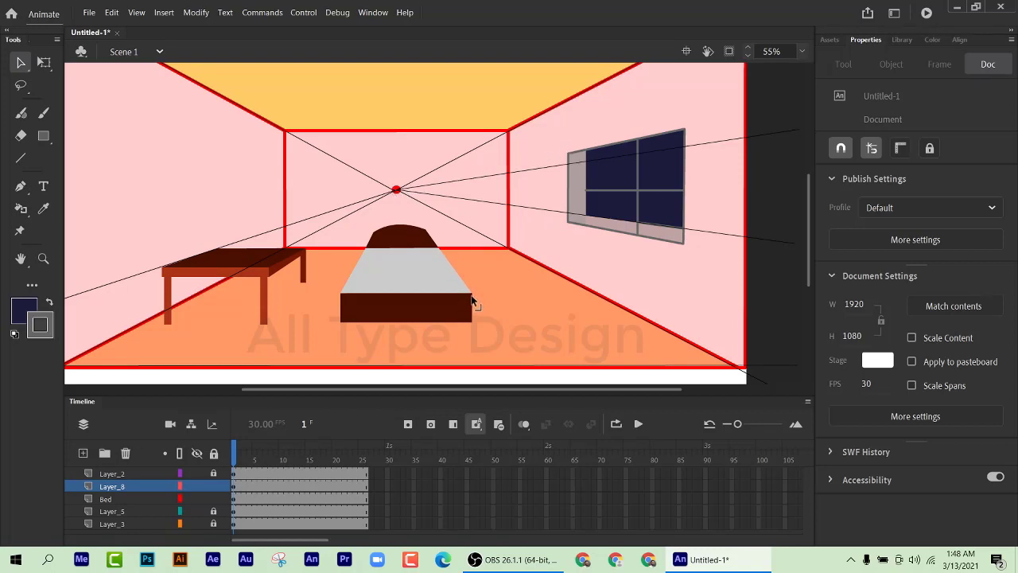
scroll(341, 289, up, 2)
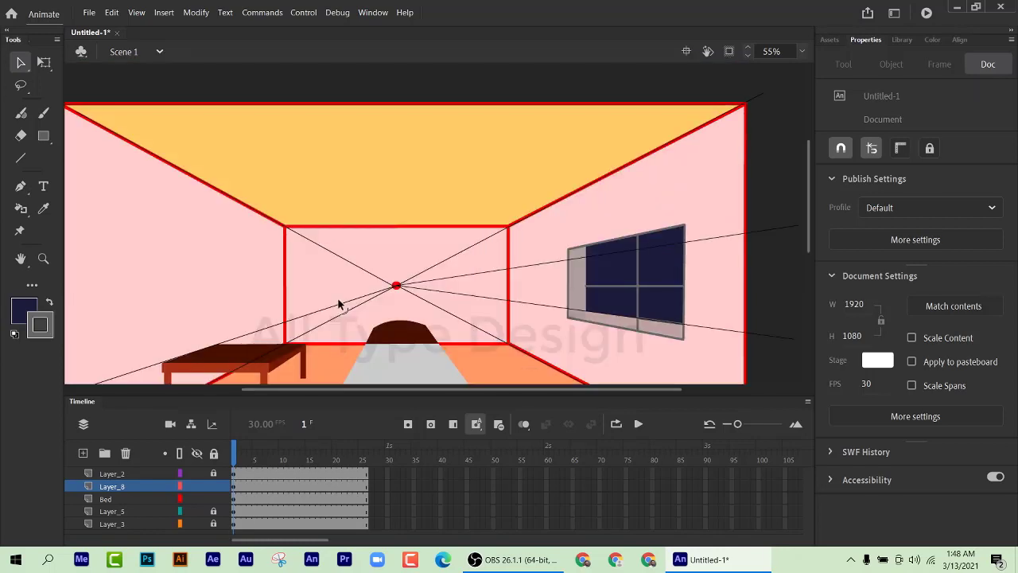
scroll(341, 301, down, 2)
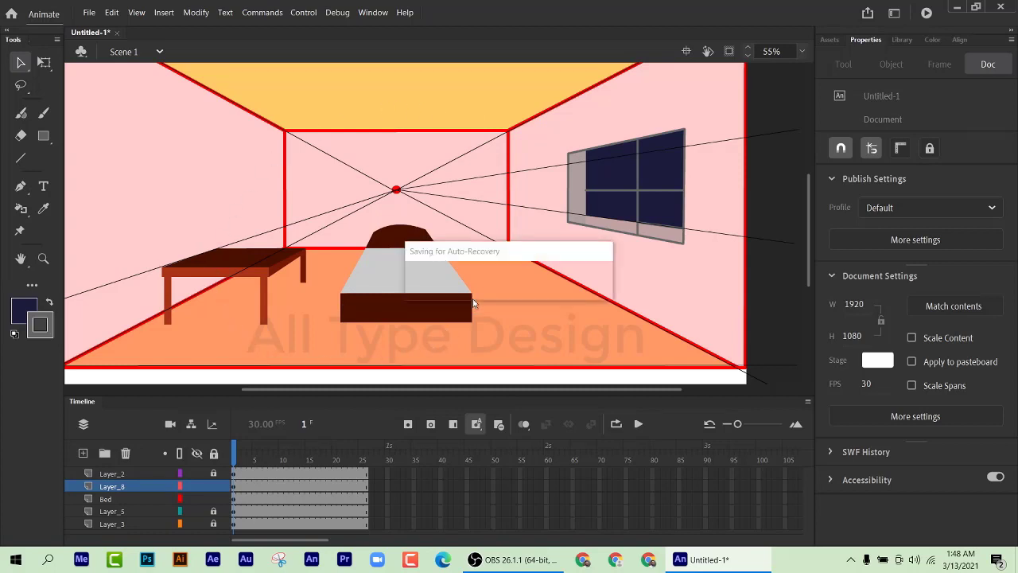
scroll(473, 298, up, 2)
scroll(469, 288, down, 2)
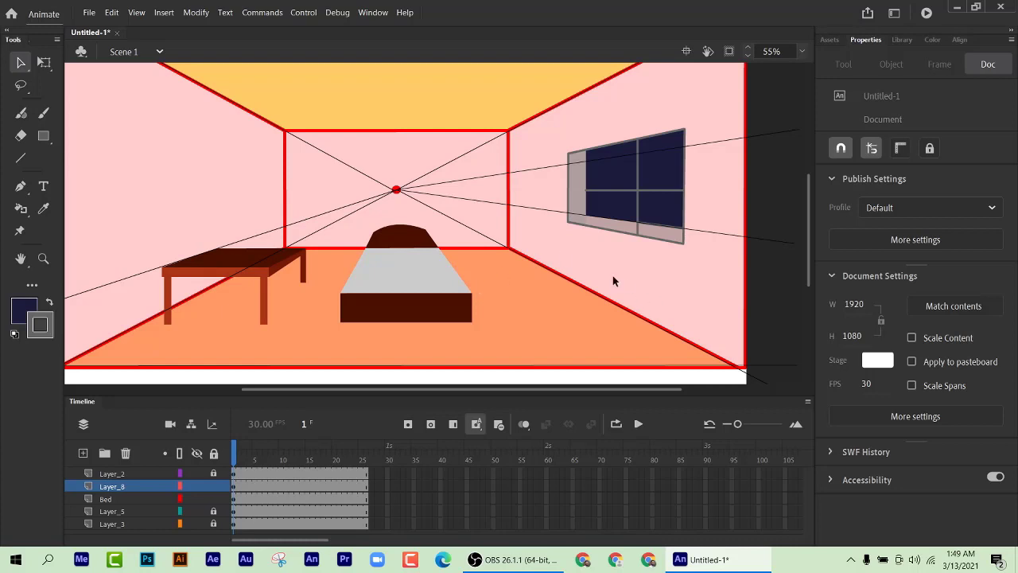
scroll(362, 278, up, 3)
scroll(310, 354, down, 3)
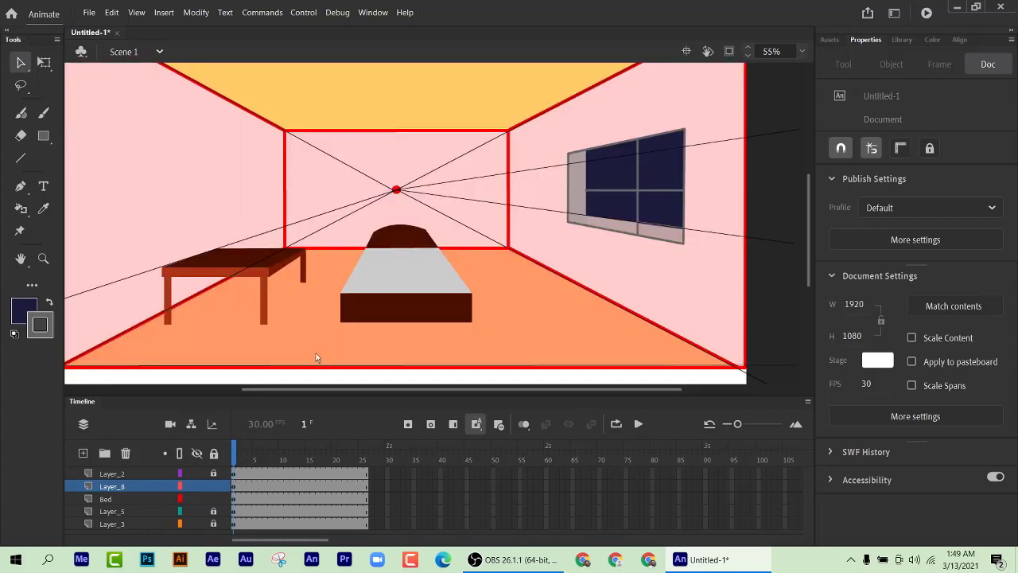